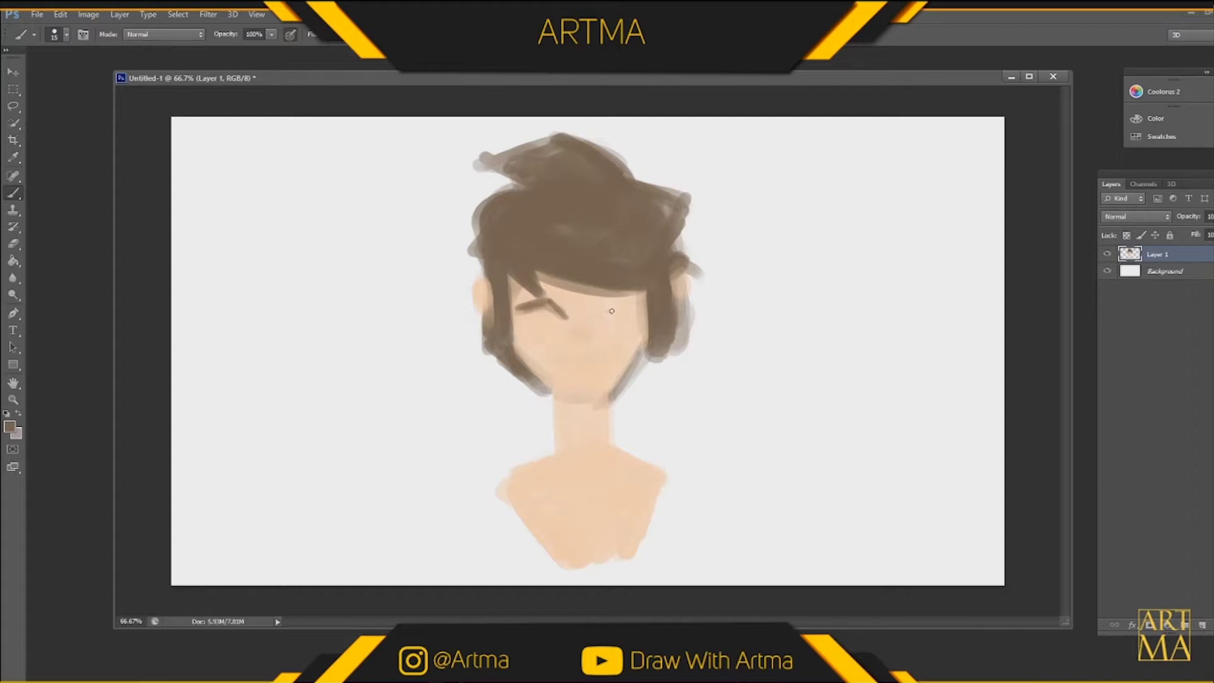
Paint the dark brown eyes and brow strokes beneath the fringe on the face.
drag(619, 297, 641, 296)
drag(549, 313, 627, 312)
Set the brush colour to orange #fa925f and shade beneath the chin and along the jawline.
click(575, 346)
click(9, 427)
click(590, 370)
click(588, 352)
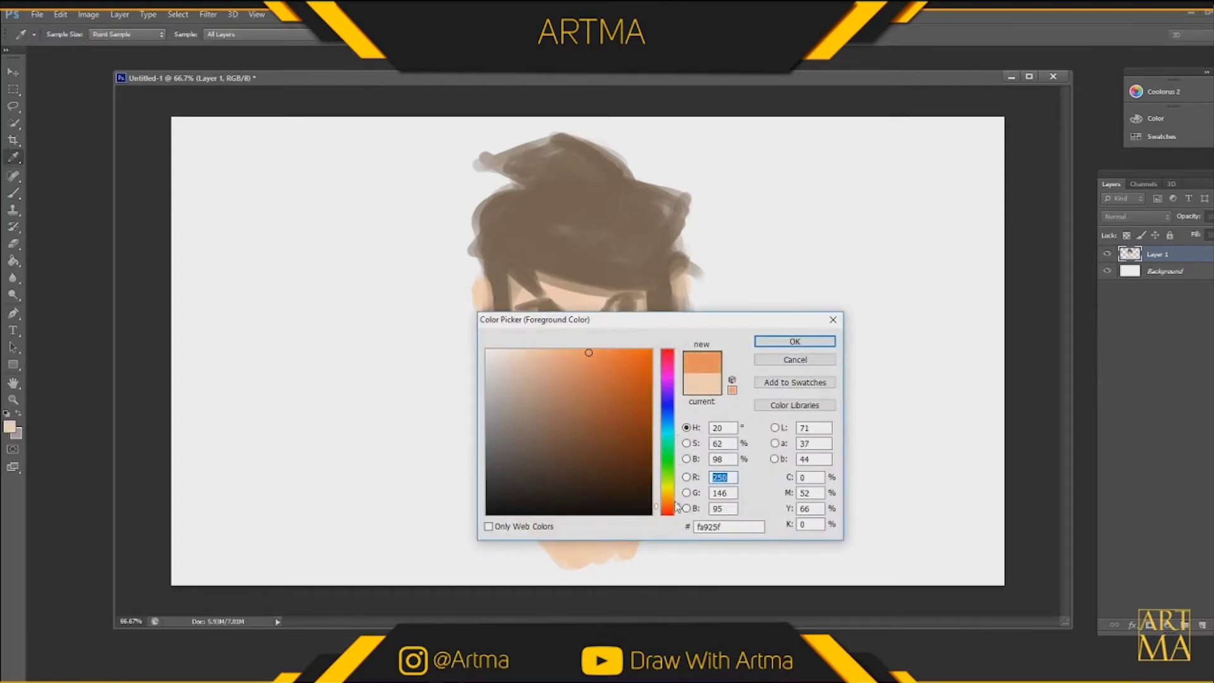
click(769, 342)
key(b)
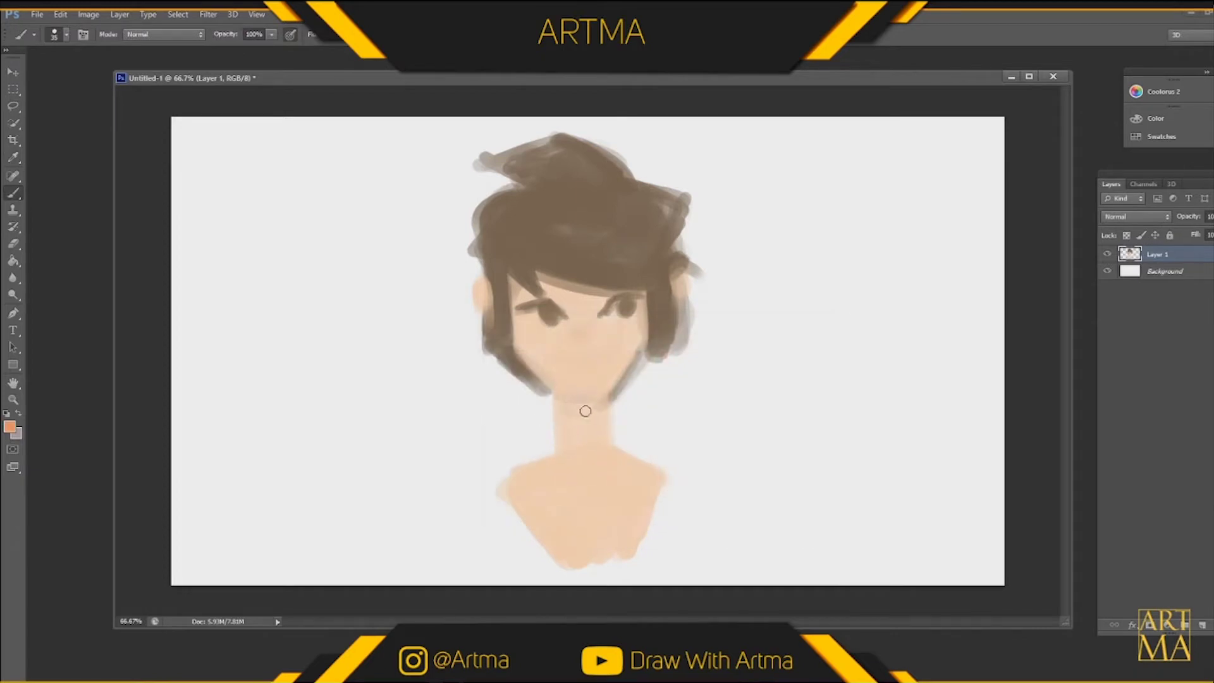
drag(558, 406, 609, 407)
mouse_move(514, 351)
mouse_down()
mouse_move(578, 402)
mouse_move(619, 396)
mouse_move(645, 347)
mouse_up()
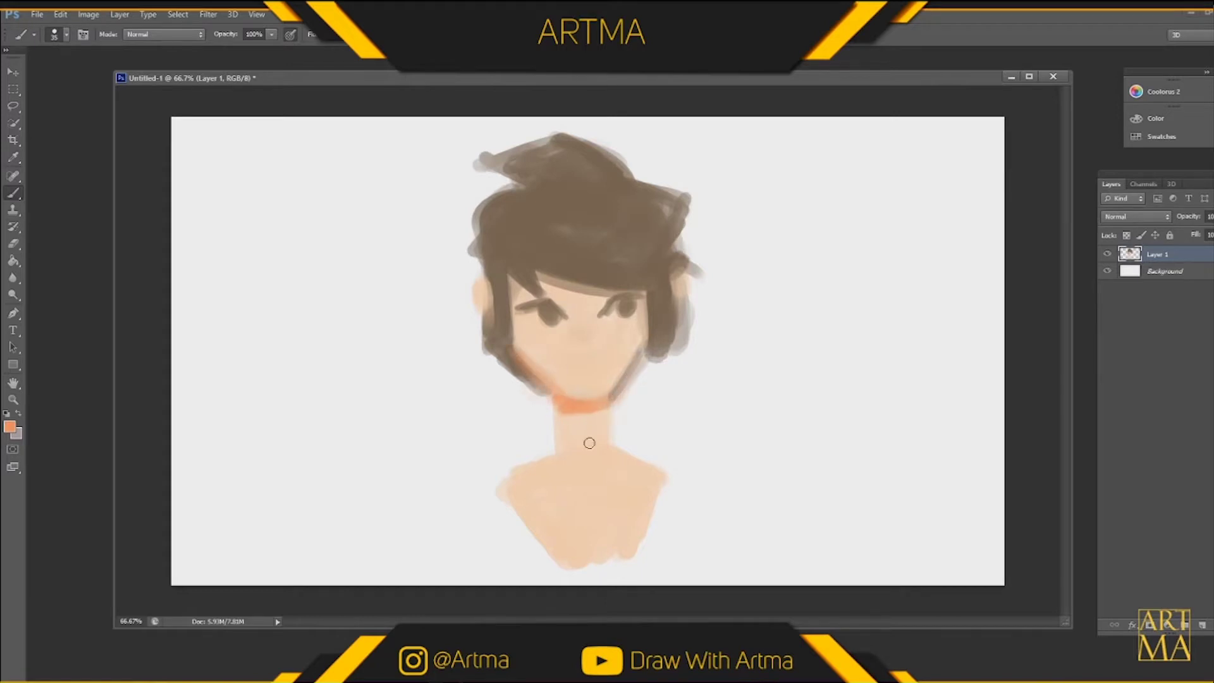
Shade both sides of the neck, the shoulders and the collarbone area with the same orange.
drag(562, 398, 560, 478)
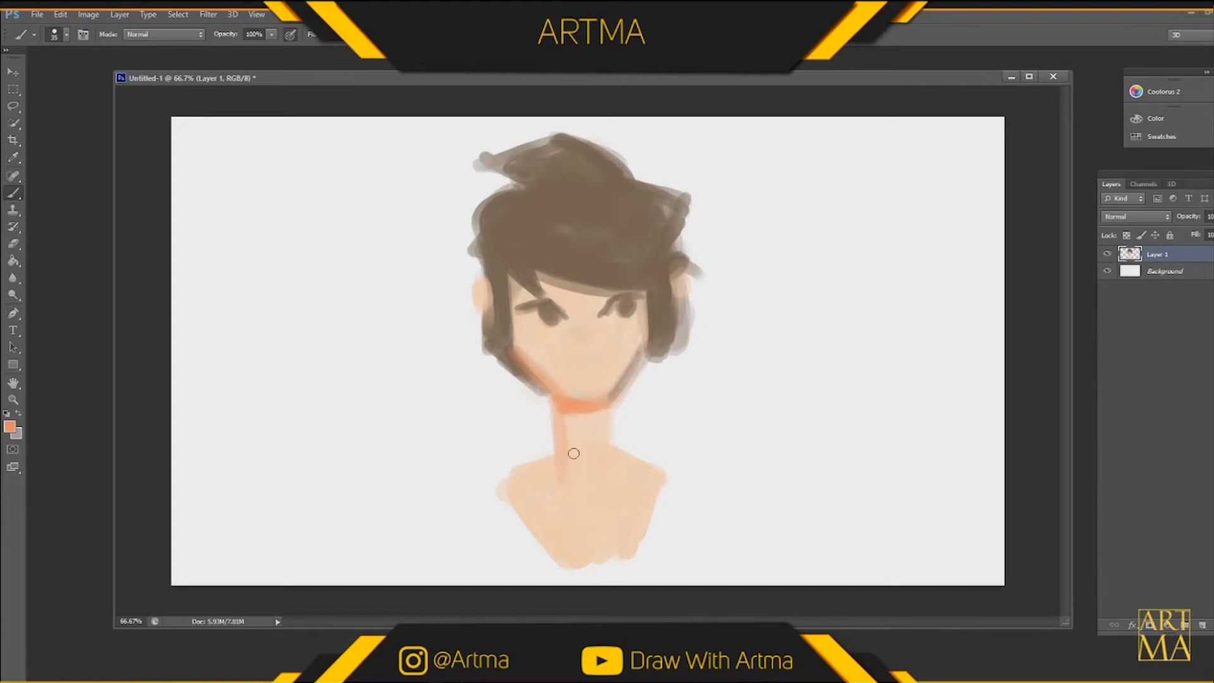
mouse_move(606, 411)
mouse_down()
mouse_move(612, 464)
mouse_move(619, 454)
mouse_move(602, 462)
mouse_move(661, 480)
mouse_up()
mouse_move(560, 466)
mouse_down()
mouse_move(516, 483)
mouse_move(547, 482)
mouse_move(569, 503)
mouse_move(525, 491)
mouse_move(657, 488)
mouse_up()
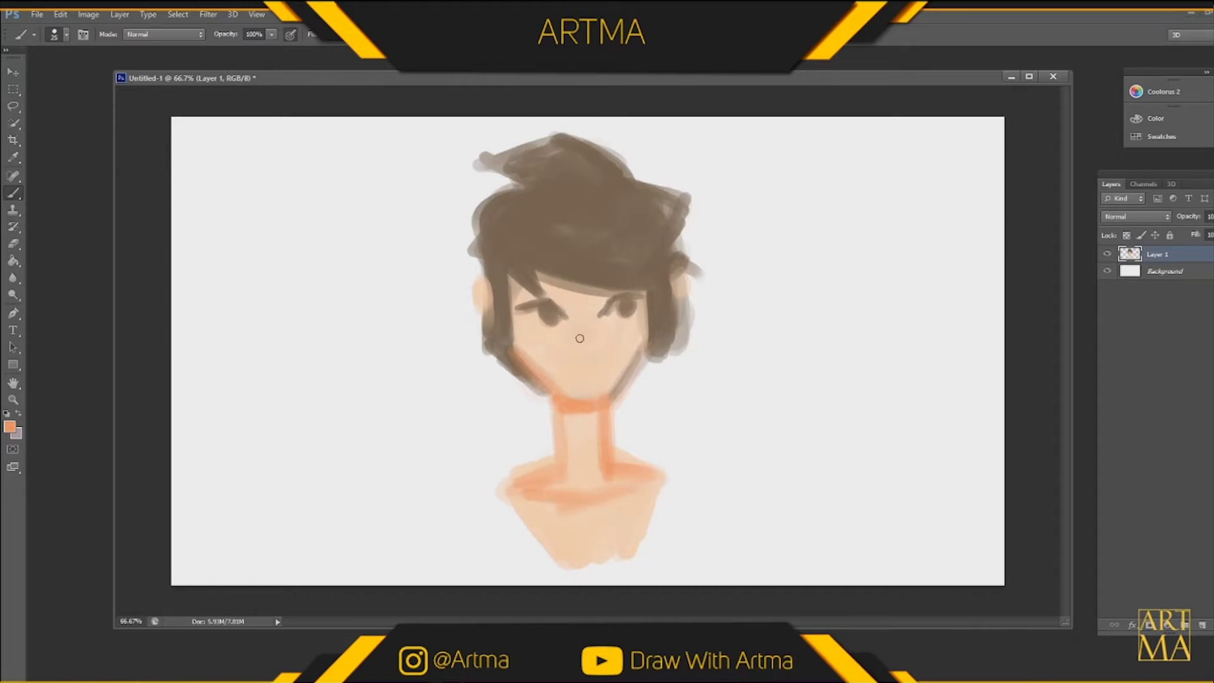
Paint the nose, mouth and both ears in orange, using a larger brush for the nose and a smaller one for the finer details.
key(bracketright)
key(bracketright)
drag(580, 333, 600, 356)
key(bracketleft)
key(bracketleft)
key(bracketleft)
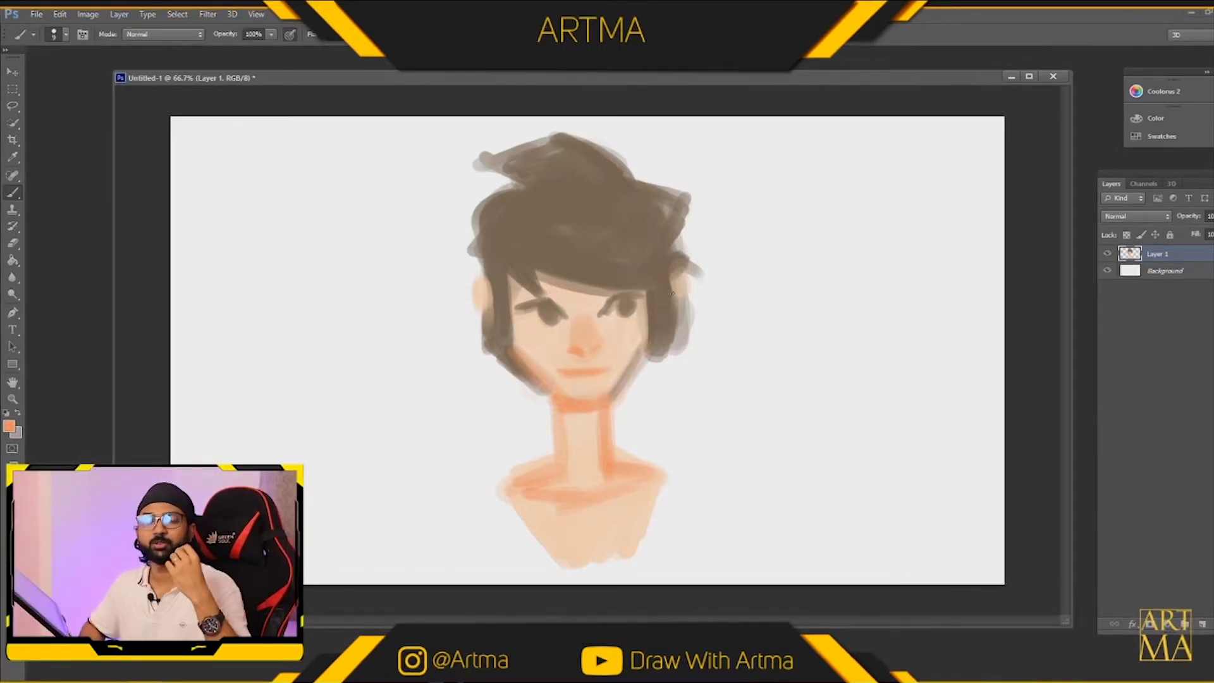
drag(680, 276, 681, 311)
mouse_move(506, 285)
mouse_down()
mouse_move(479, 288)
mouse_move(487, 300)
mouse_up()
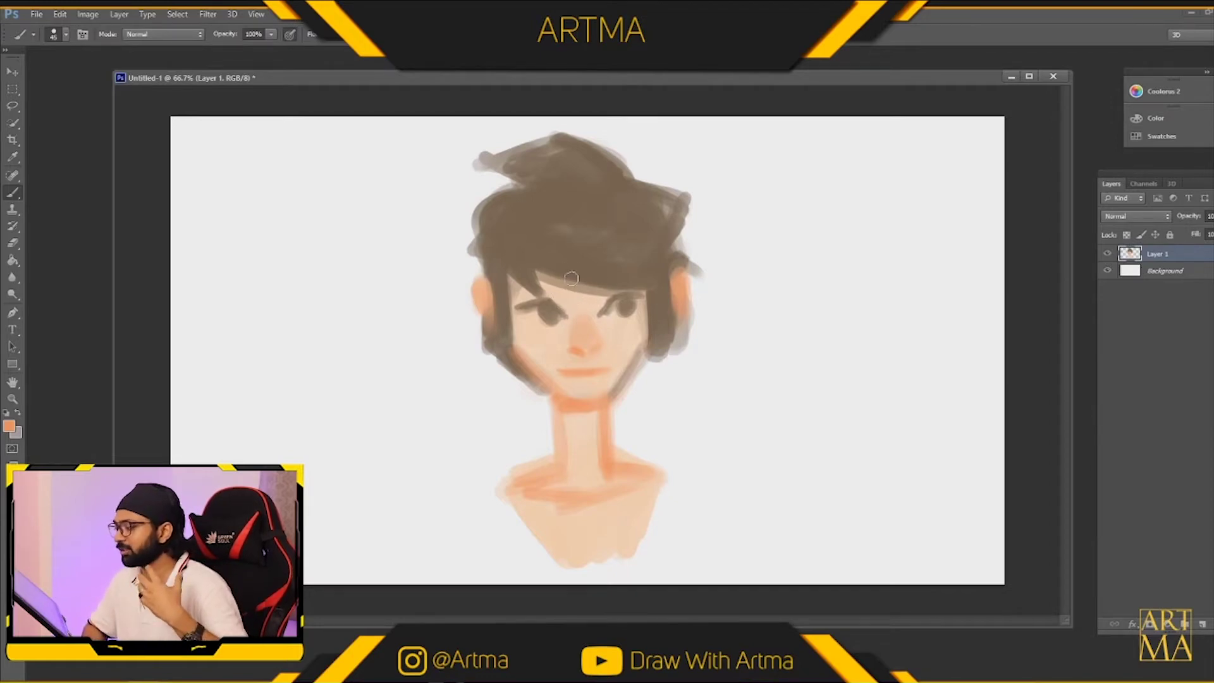
Set the brush colour to dark green #425227 and paint over the central mass and top tuft of the hair with an enlarged brush.
alt+click(549, 269)
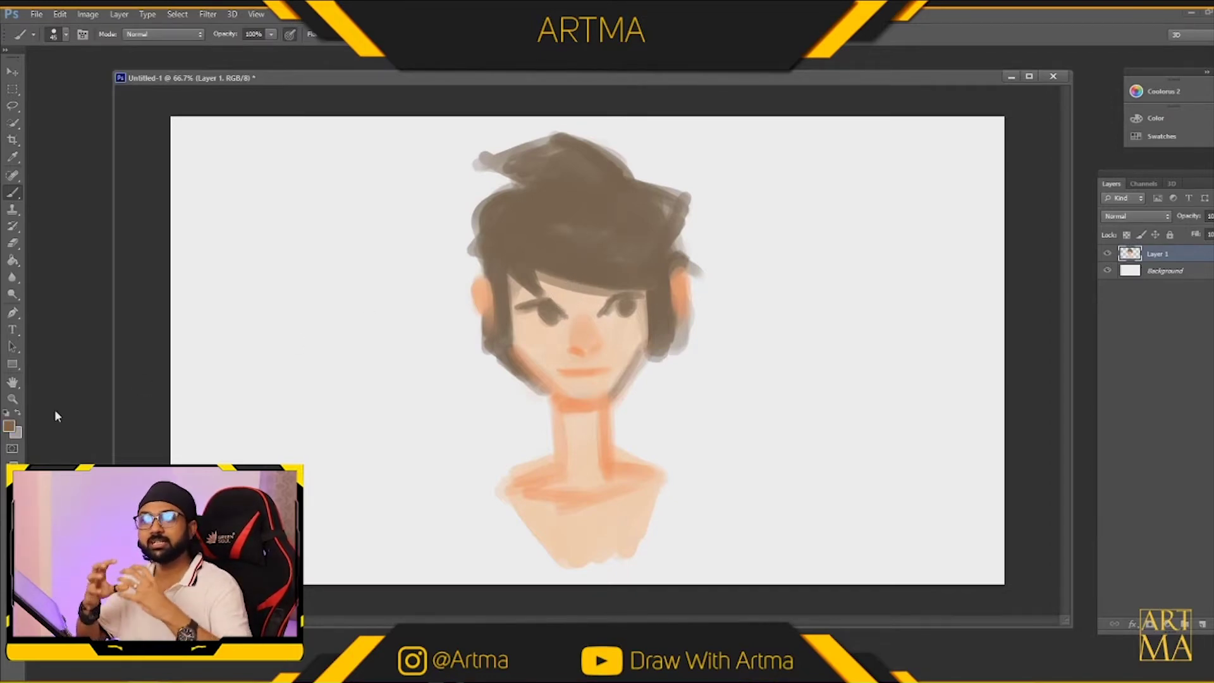
click(9, 427)
drag(656, 486, 655, 476)
click(572, 459)
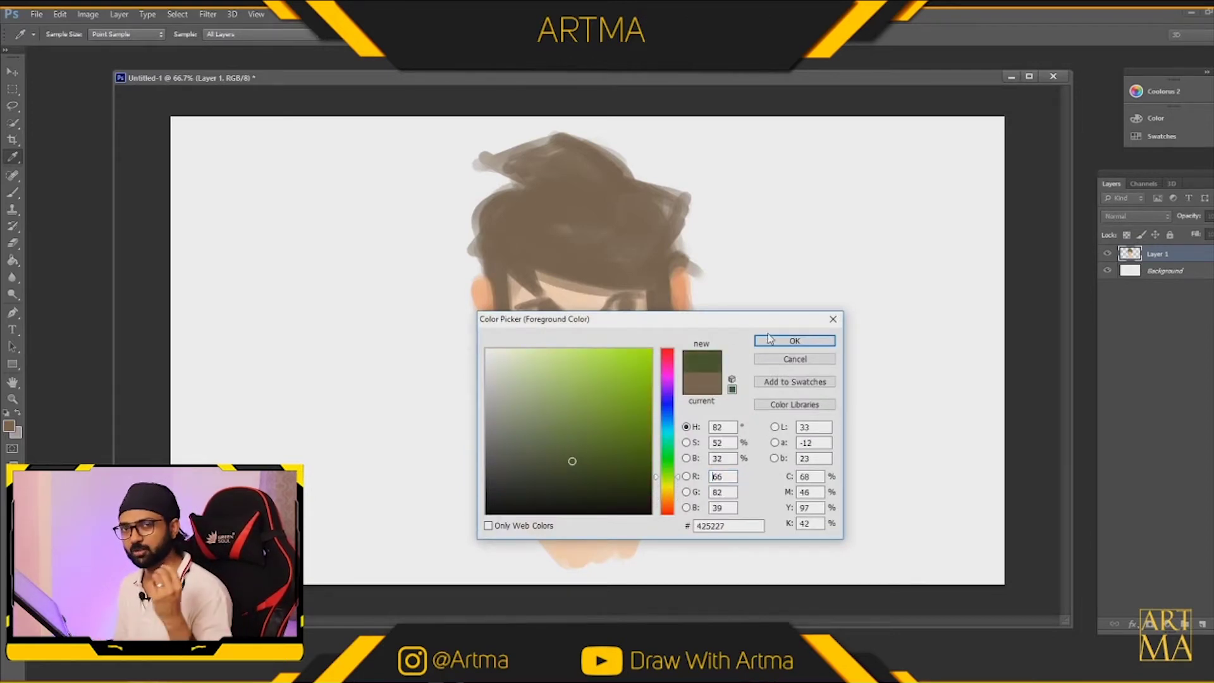
click(794, 341)
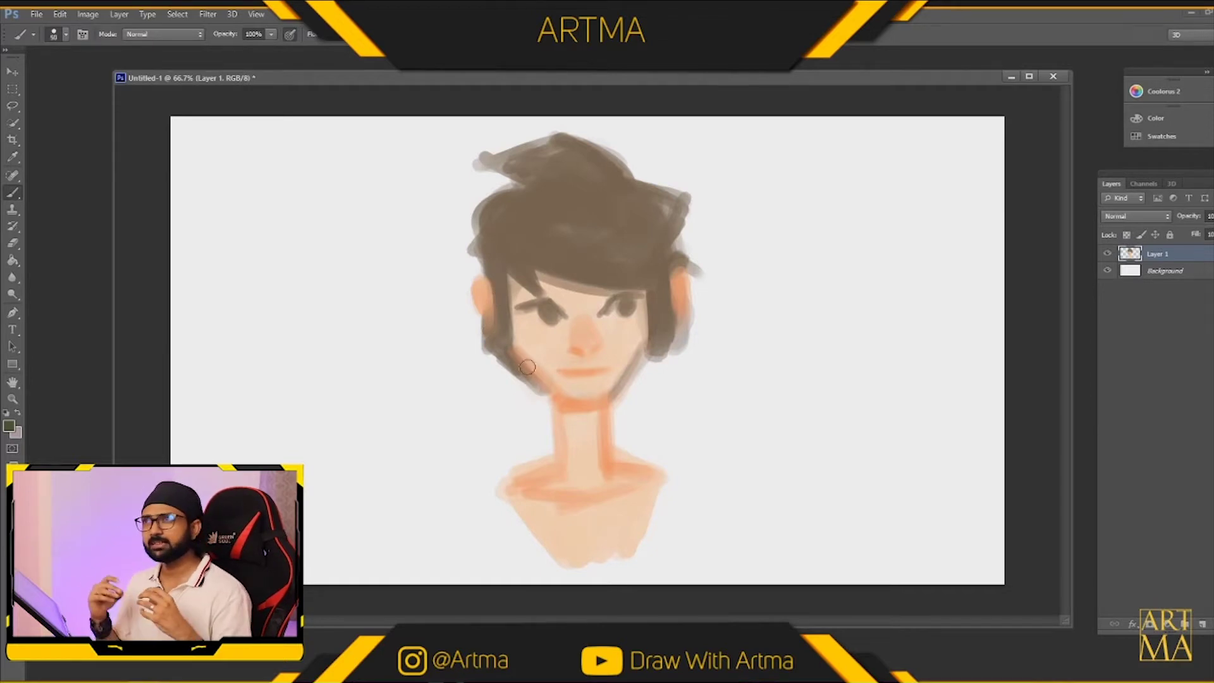
key(bracketright)
key(bracketright)
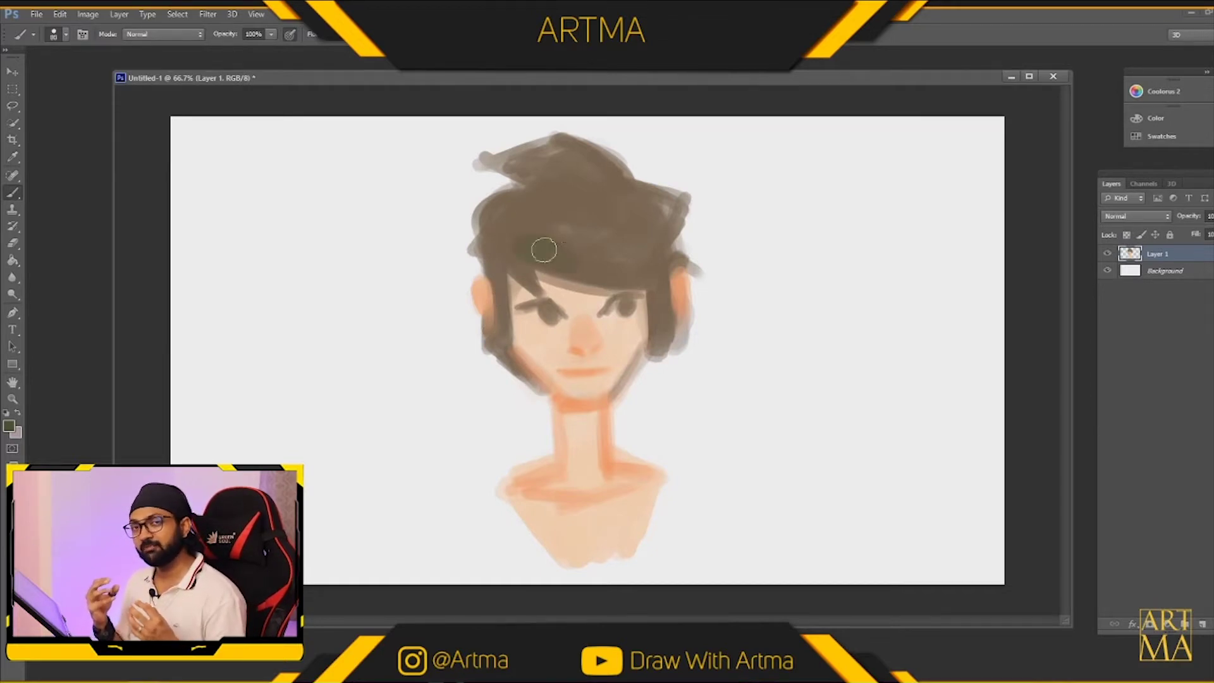
mouse_move(539, 247)
mouse_down()
mouse_move(639, 251)
mouse_move(553, 237)
mouse_move(638, 211)
mouse_move(602, 216)
mouse_move(651, 237)
mouse_move(535, 225)
mouse_move(541, 207)
mouse_move(518, 232)
mouse_move(584, 190)
mouse_move(607, 216)
mouse_move(619, 208)
mouse_move(539, 216)
mouse_move(619, 232)
mouse_move(596, 209)
mouse_move(615, 205)
mouse_move(656, 260)
mouse_move(540, 218)
mouse_move(538, 201)
mouse_move(569, 197)
mouse_move(564, 167)
mouse_move(532, 166)
mouse_move(560, 173)
mouse_move(567, 160)
mouse_move(549, 151)
mouse_move(576, 149)
mouse_move(593, 176)
mouse_move(581, 167)
mouse_move(532, 187)
mouse_move(526, 219)
mouse_move(497, 232)
mouse_up()
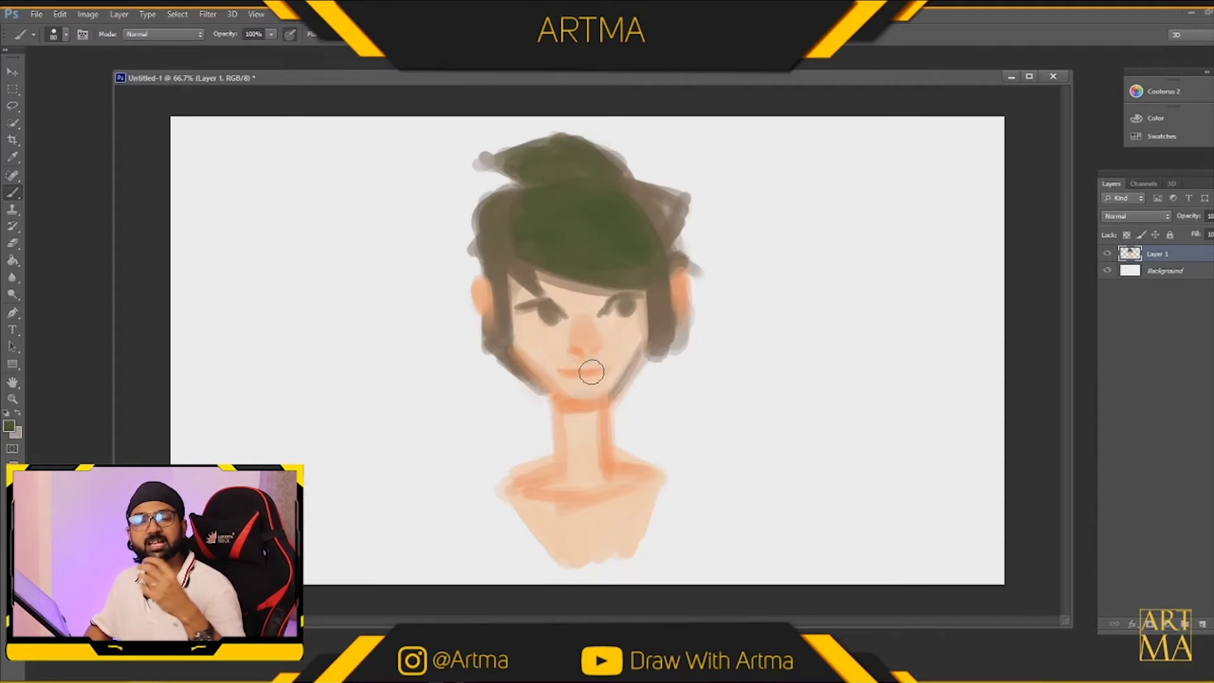
Sample the light canvas background colour and paint the whites of both eyes.
alt+click(751, 266)
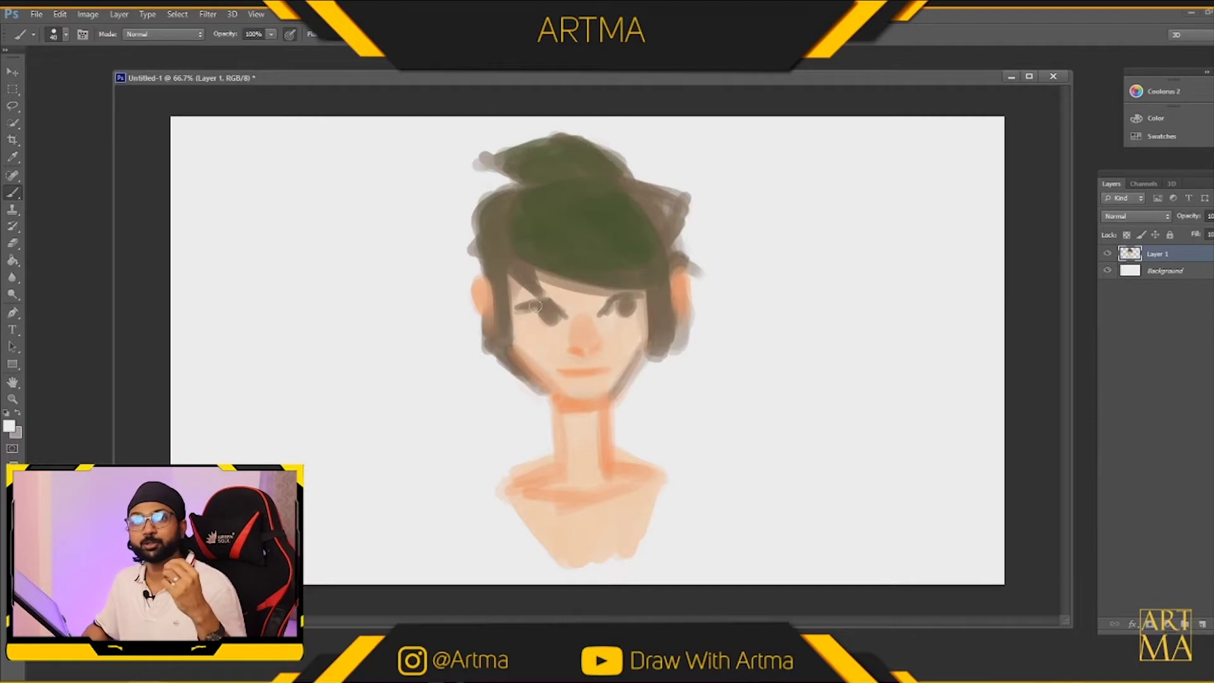
drag(530, 314, 550, 319)
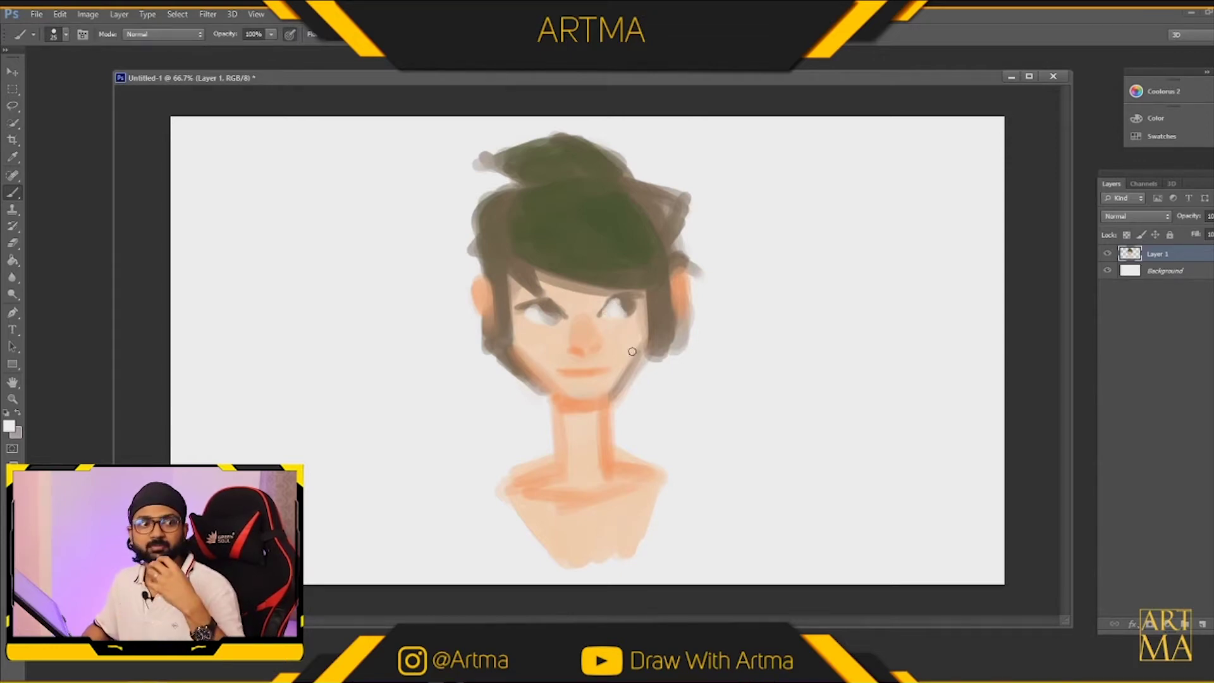
Paint a small white ornament with a thin curved band across the front of the green area.
key(ctrl+plus)
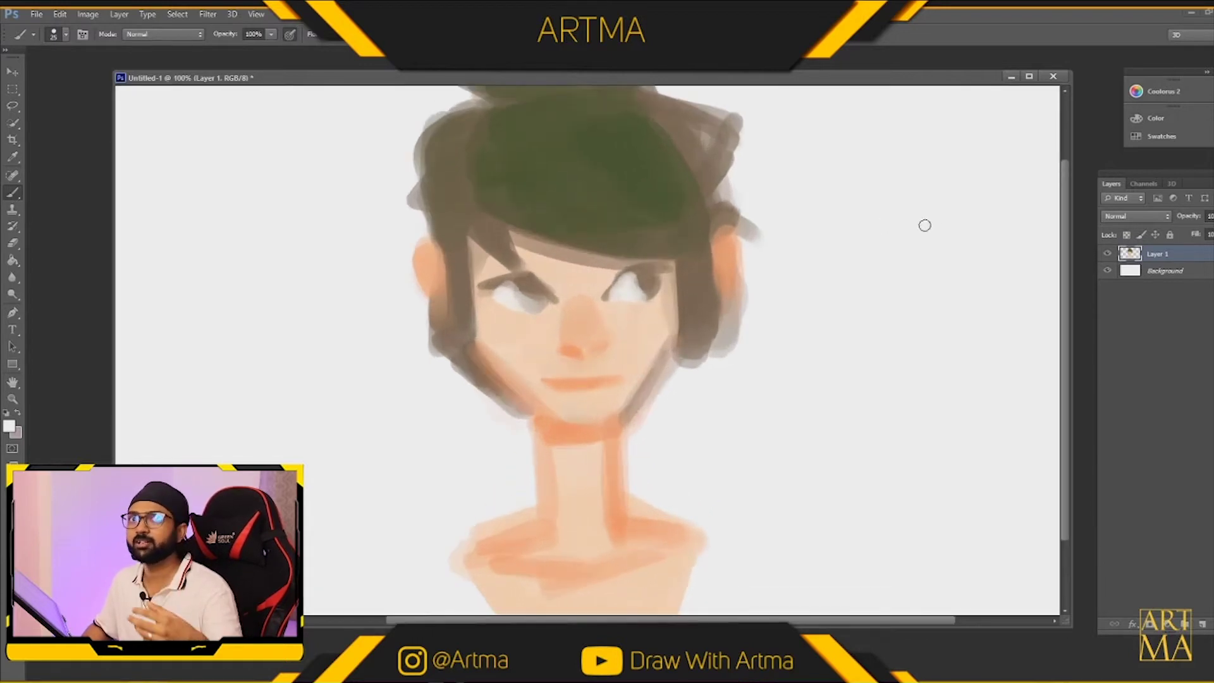
scroll(1065, 217, up, 2)
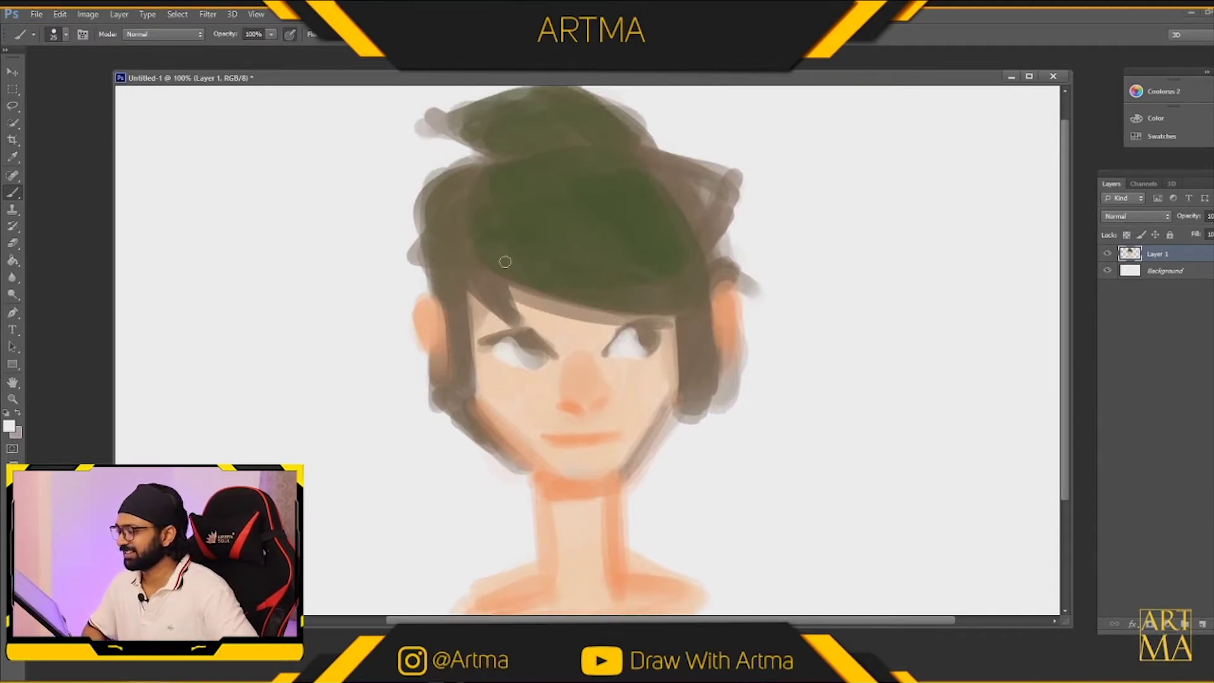
drag(531, 236, 588, 231)
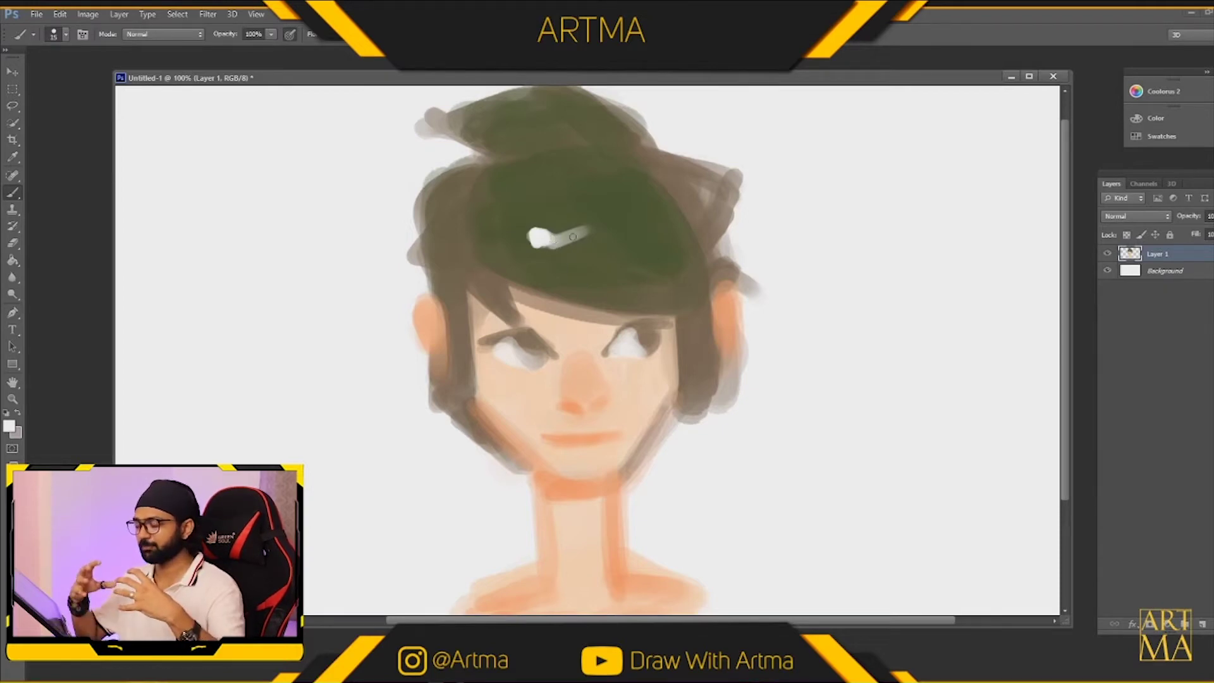
drag(576, 233, 626, 223)
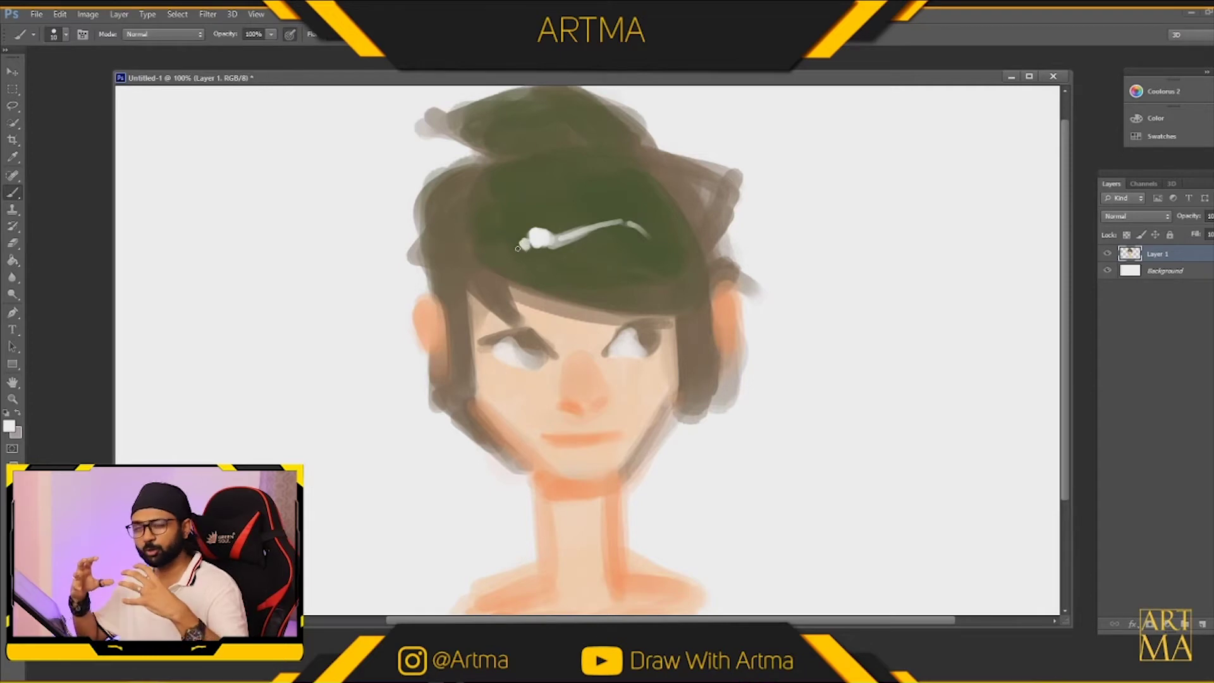
drag(520, 248, 482, 252)
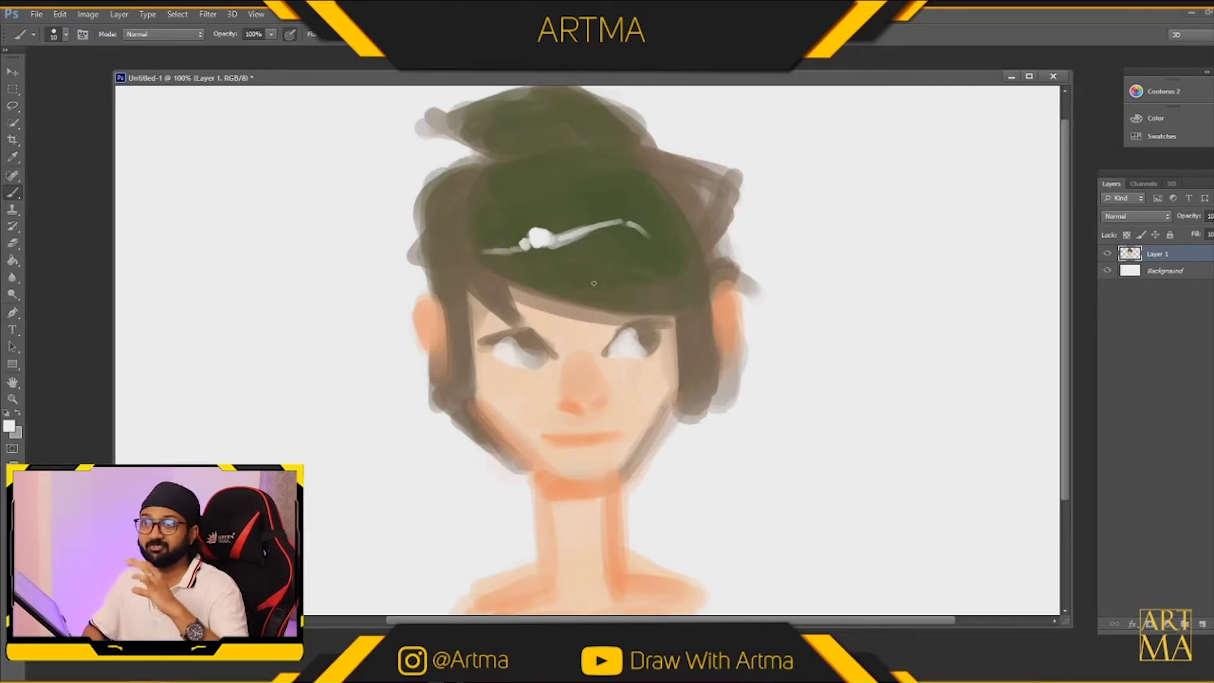
Set the brush colour to reddish brown #723422 and define the nostrils and the outlines of both eyes.
alt+click(600, 254)
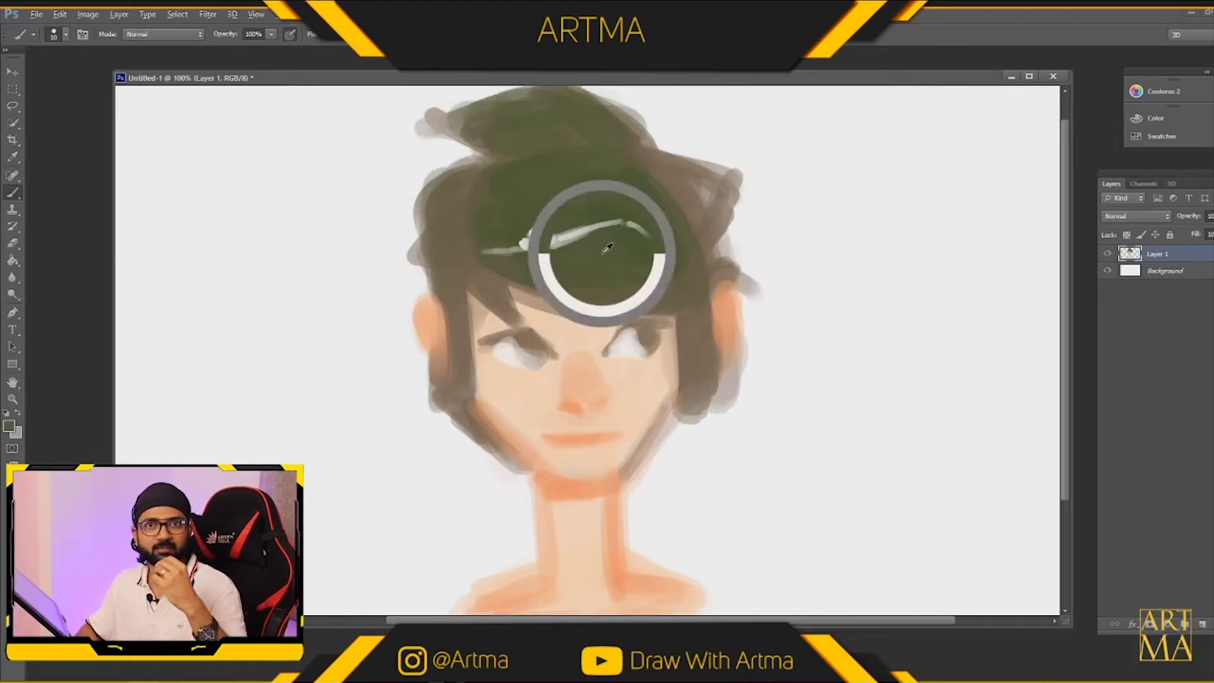
click(10, 427)
drag(615, 318, 771, 258)
click(716, 418)
click(534, 337)
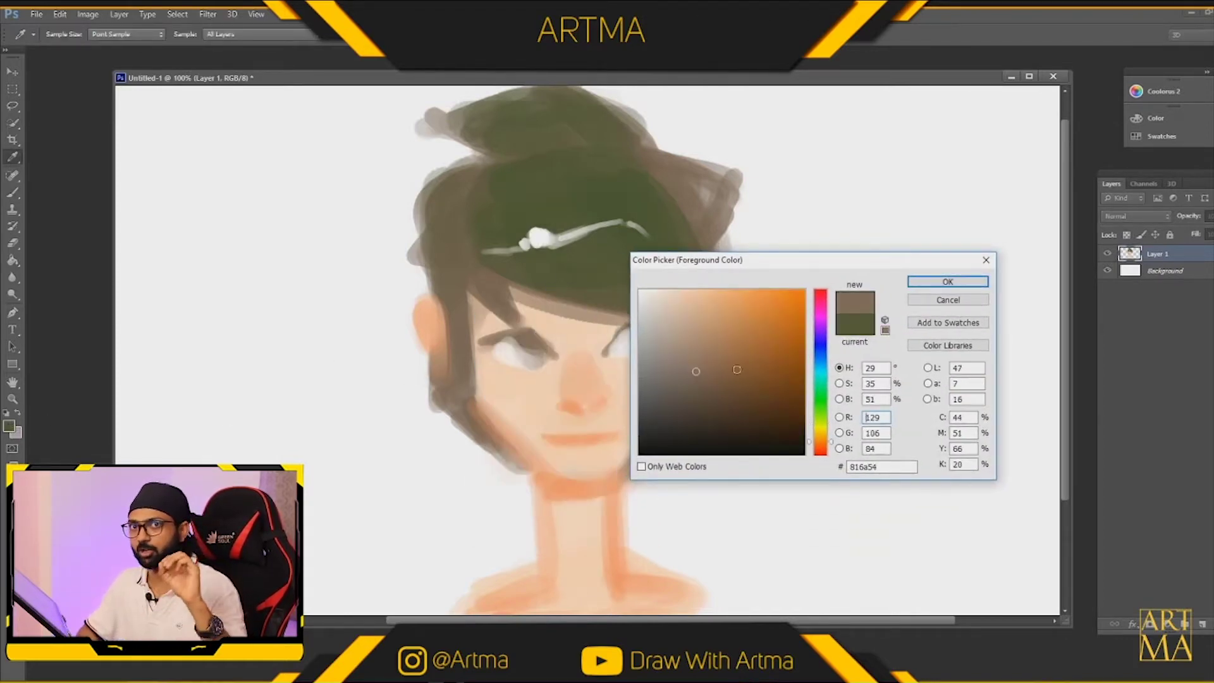
click(755, 381)
drag(833, 447, 833, 453)
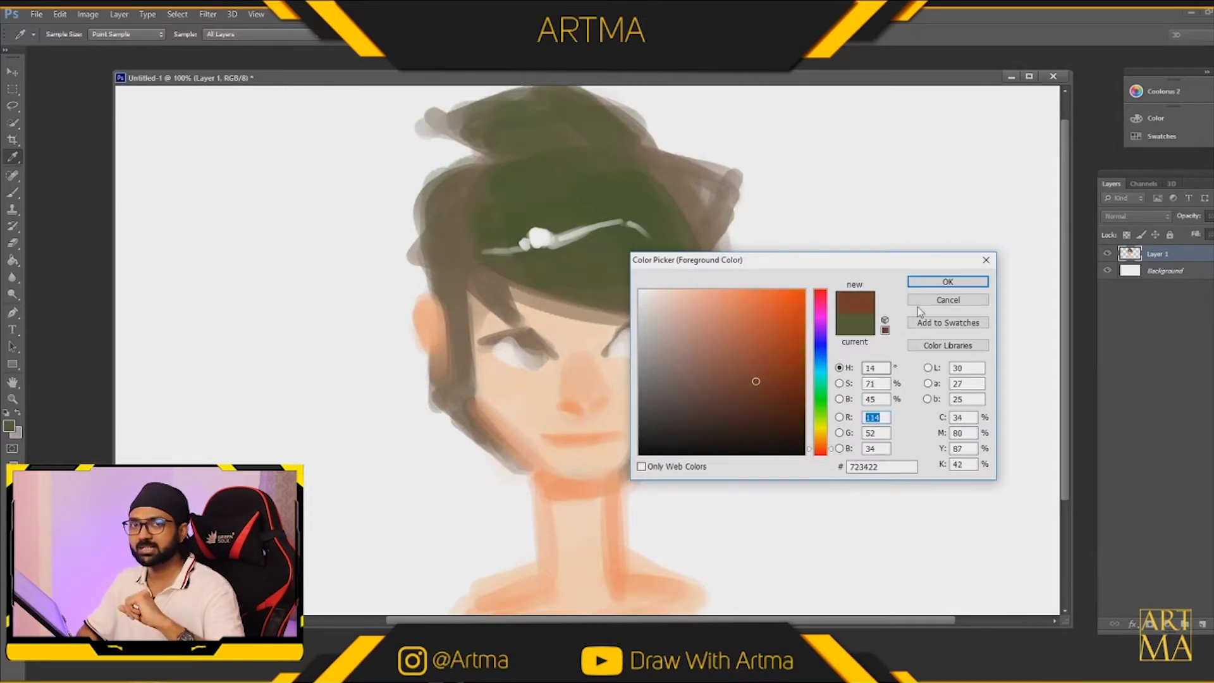
click(947, 281)
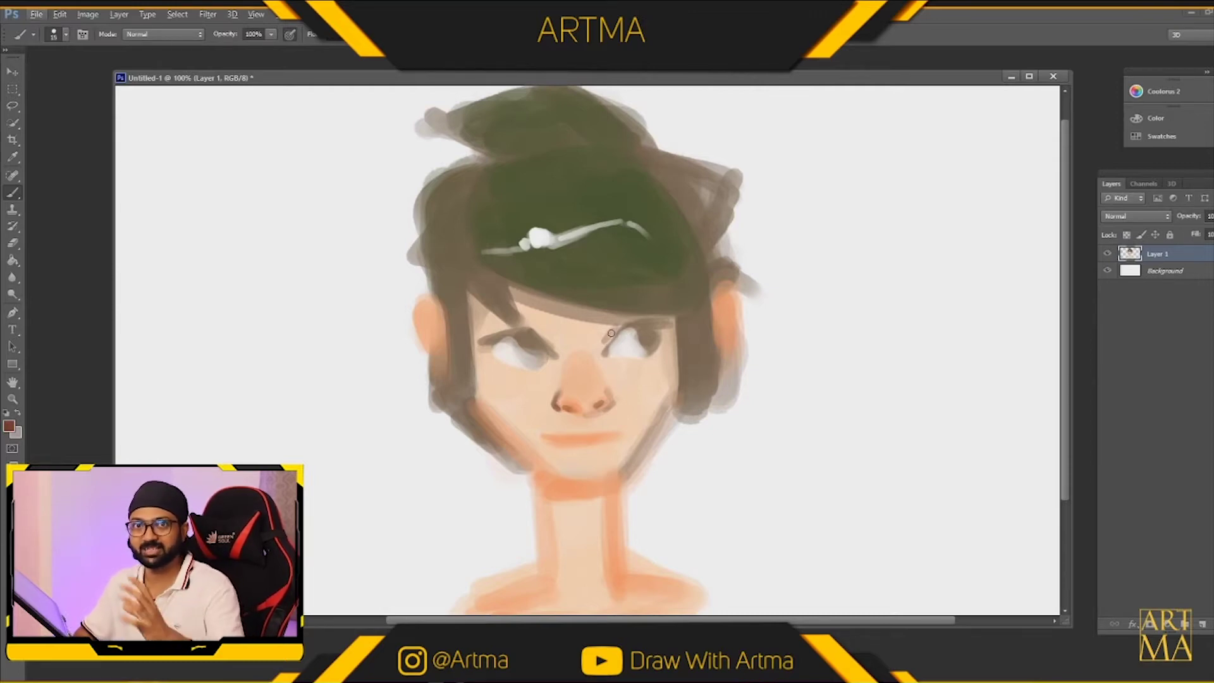
mouse_move(617, 326)
mouse_down()
mouse_move(597, 357)
mouse_move(607, 329)
mouse_up()
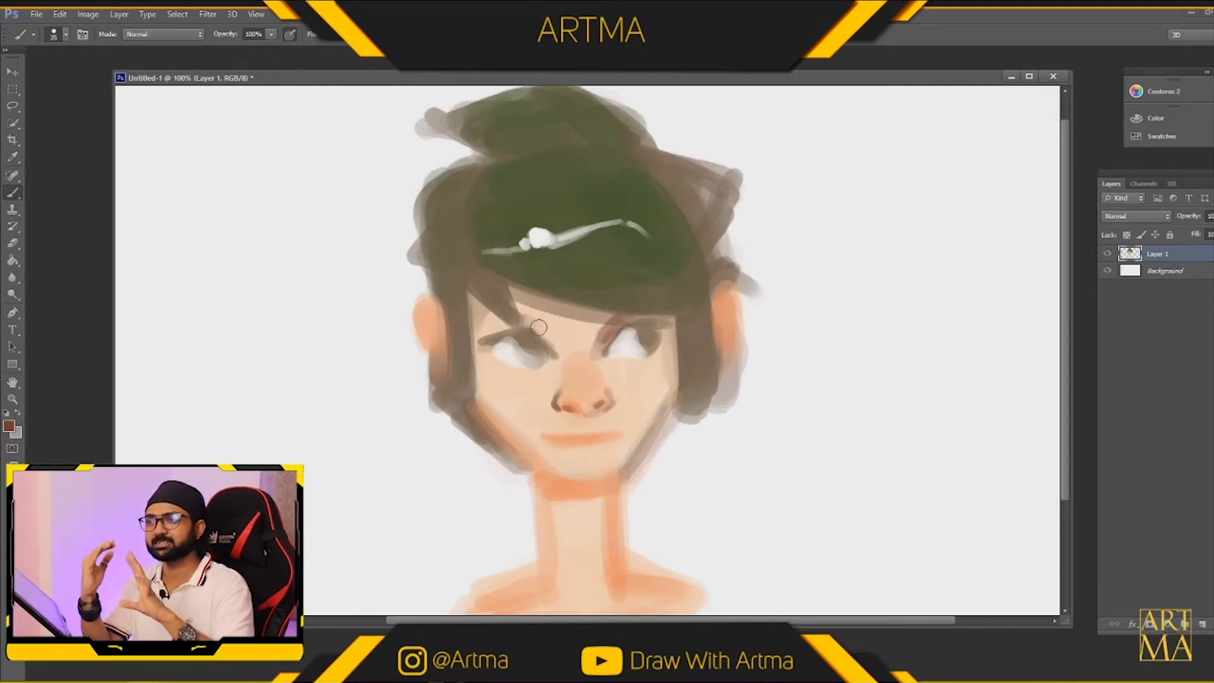
mouse_move(480, 341)
mouse_down()
mouse_move(497, 364)
mouse_move(488, 347)
mouse_move(536, 361)
mouse_up()
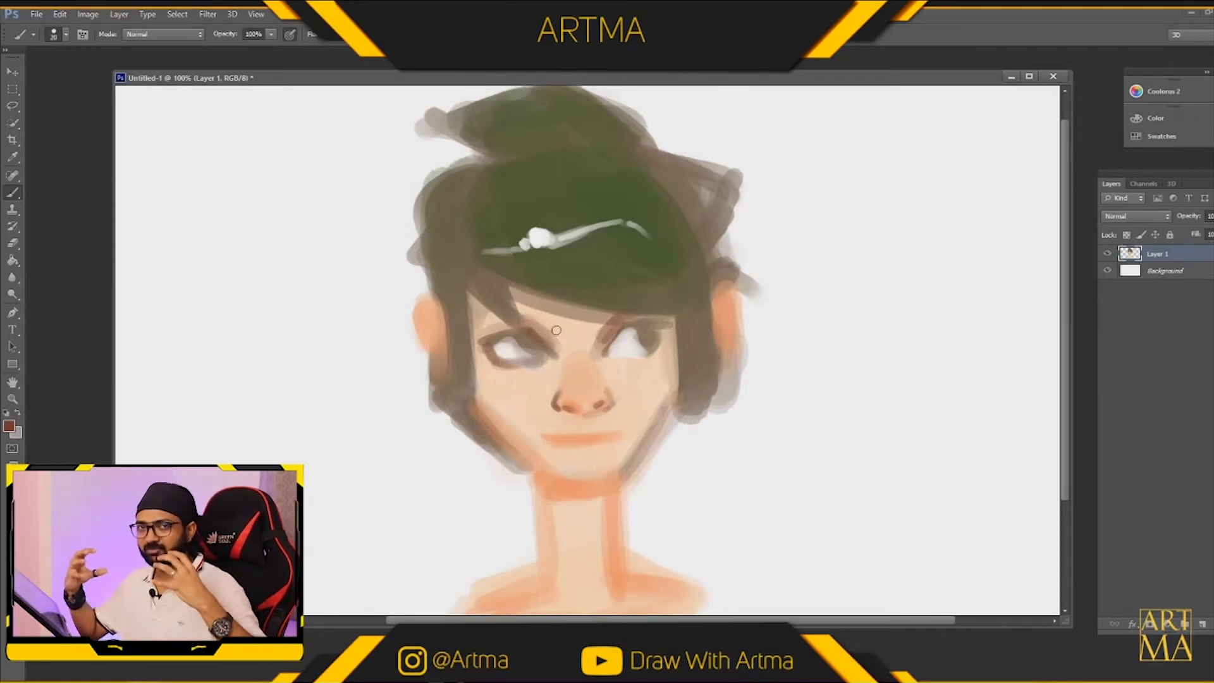
mouse_move(626, 358)
mouse_down()
mouse_move(658, 344)
mouse_move(634, 359)
mouse_up()
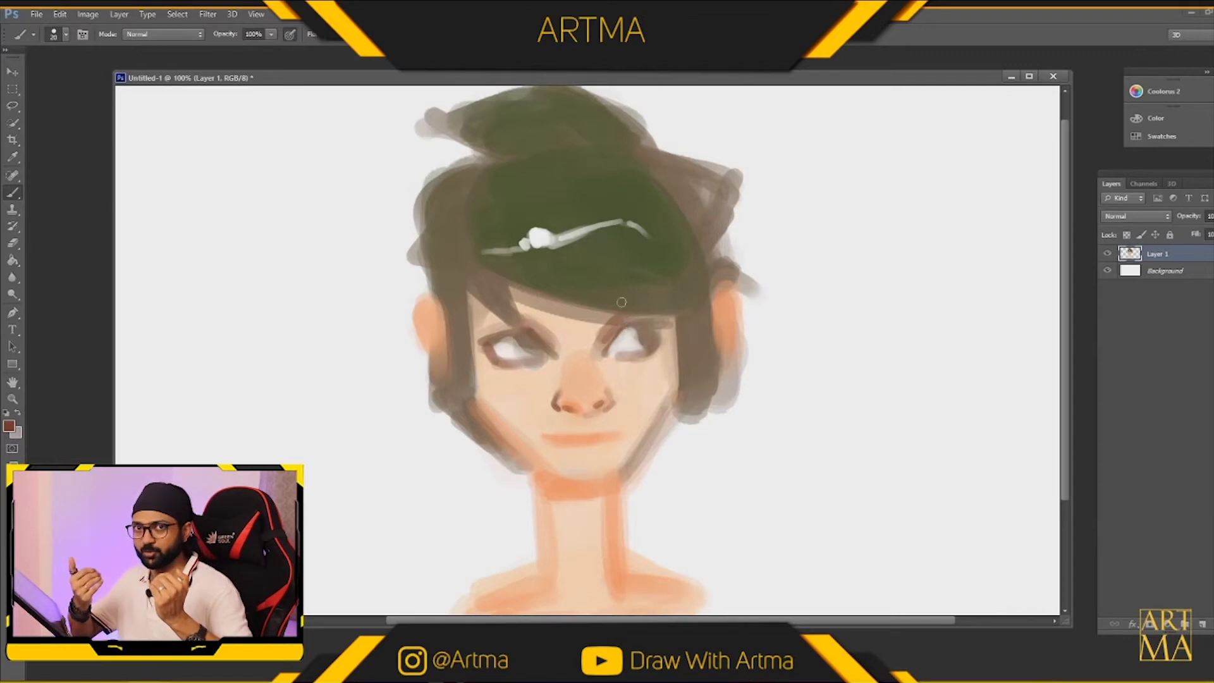
Choose a very dark green derived from the painted green and paint the irises of both eyes.
alt+click(609, 251)
click(11, 426)
drag(711, 404, 698, 413)
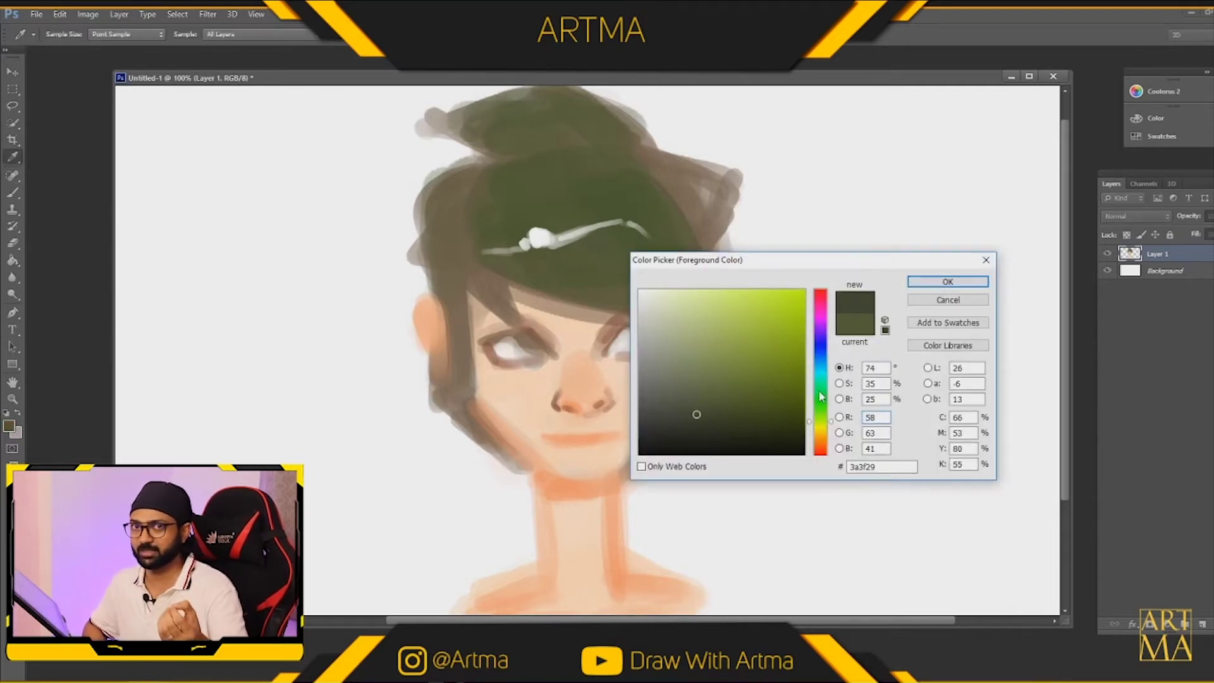
text(41)
click(945, 282)
key(b)
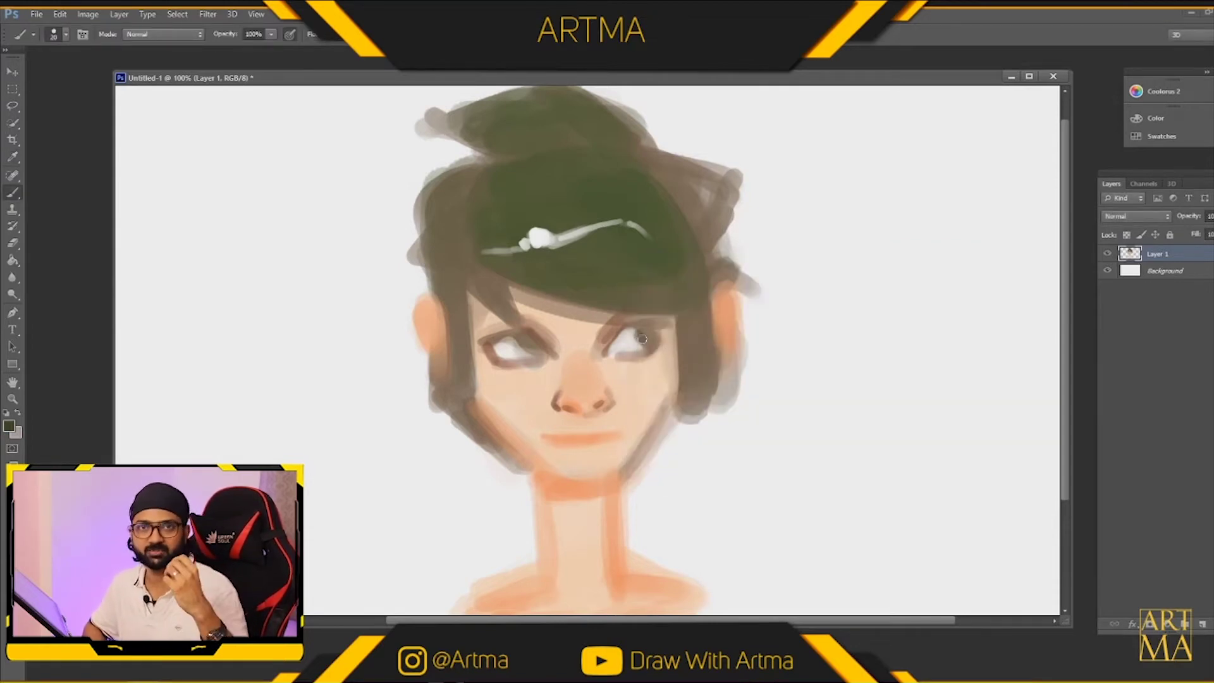
drag(640, 337, 645, 333)
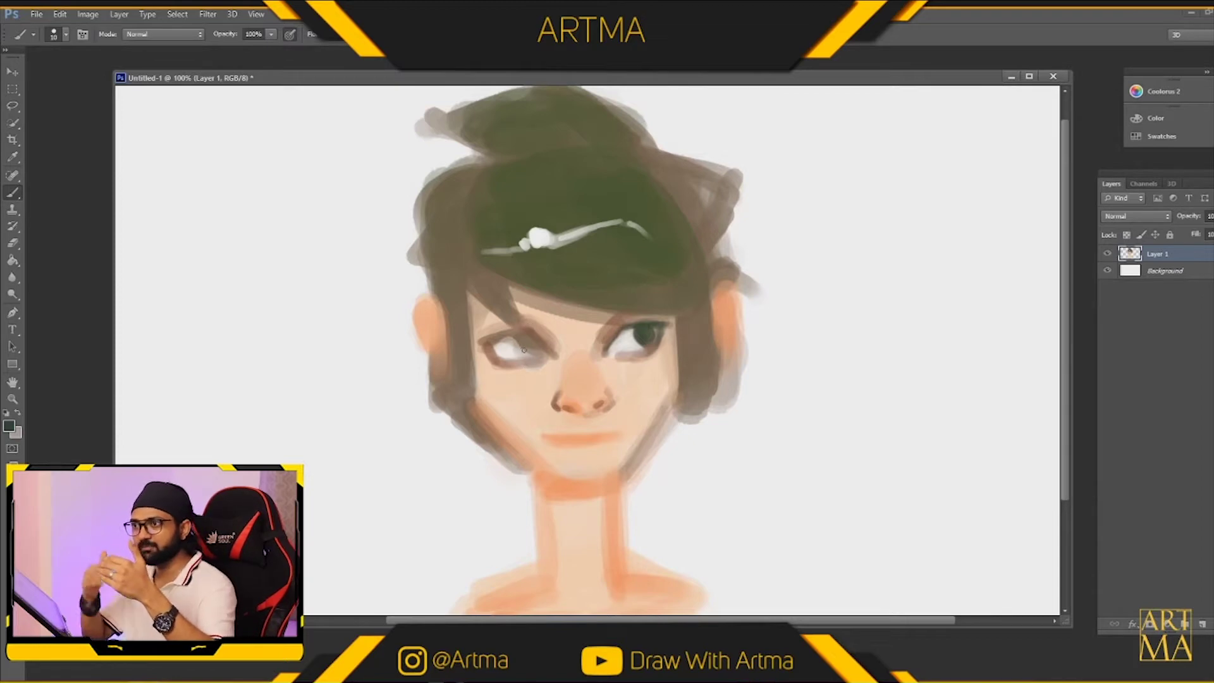
drag(531, 338, 544, 360)
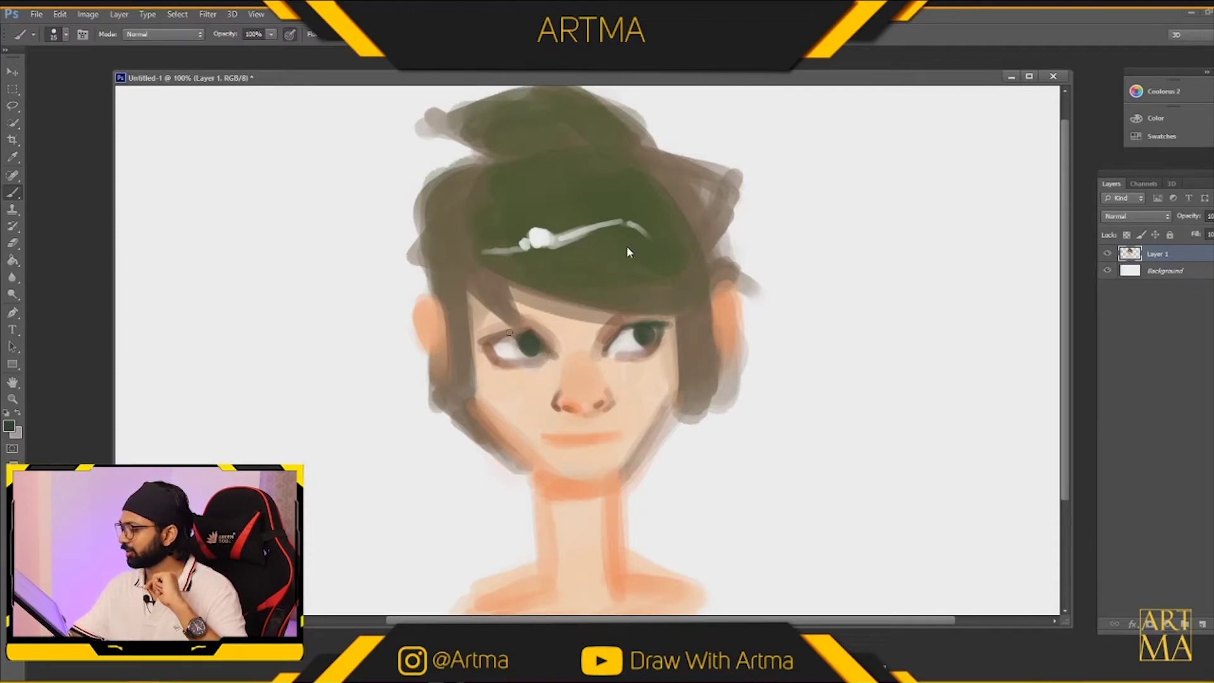
Darken the upper and lower lid lines of the eye on the image's left side with dark green.
drag(481, 342, 525, 333)
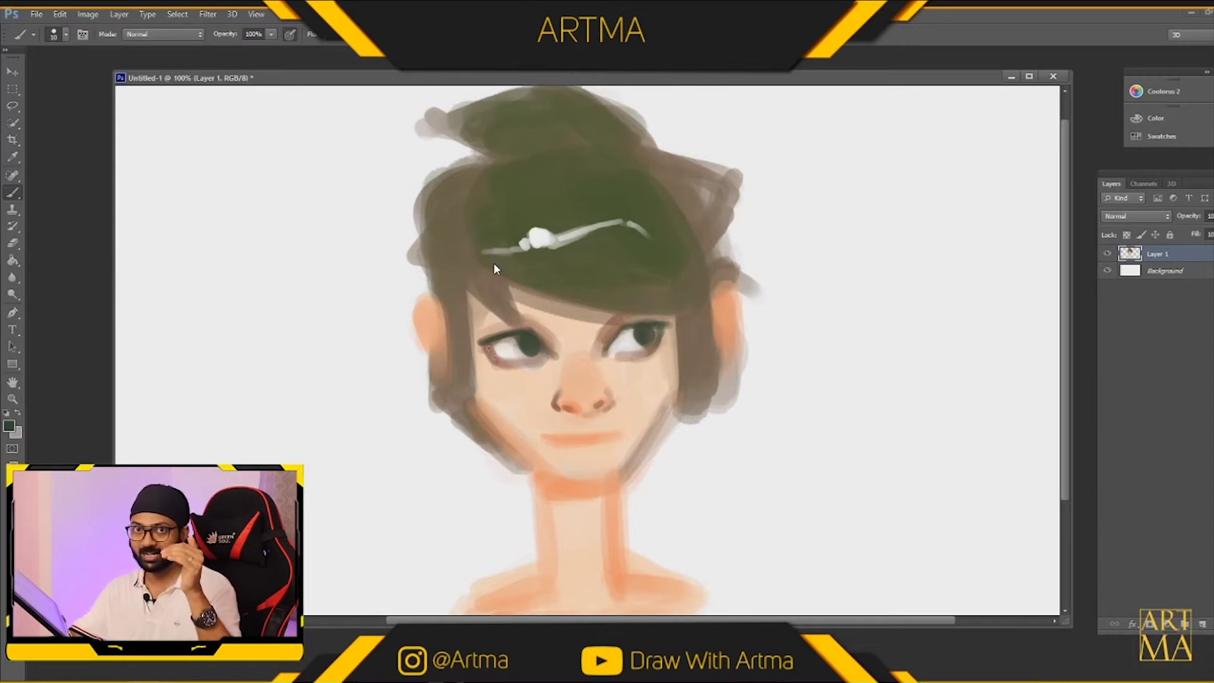
drag(491, 346, 525, 359)
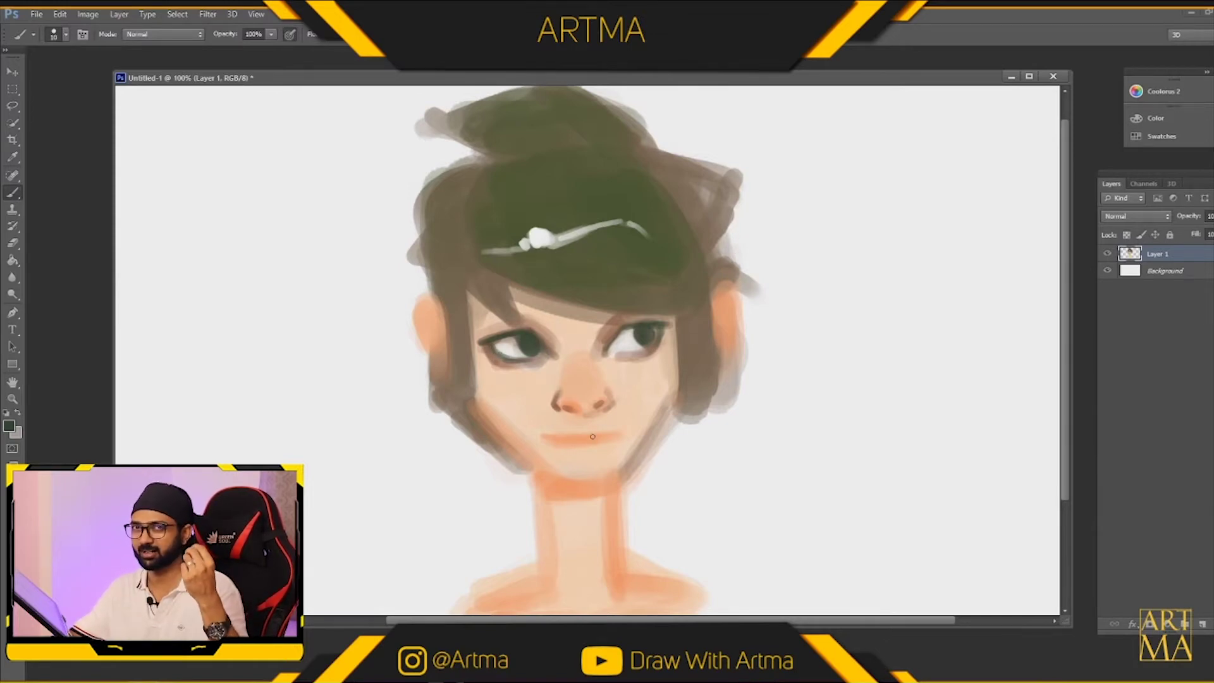
Choose a more saturated reddish orange based on the neck shadow and deepen the shading under the chin and up the right jawline.
alt+click(586, 485)
click(10, 426)
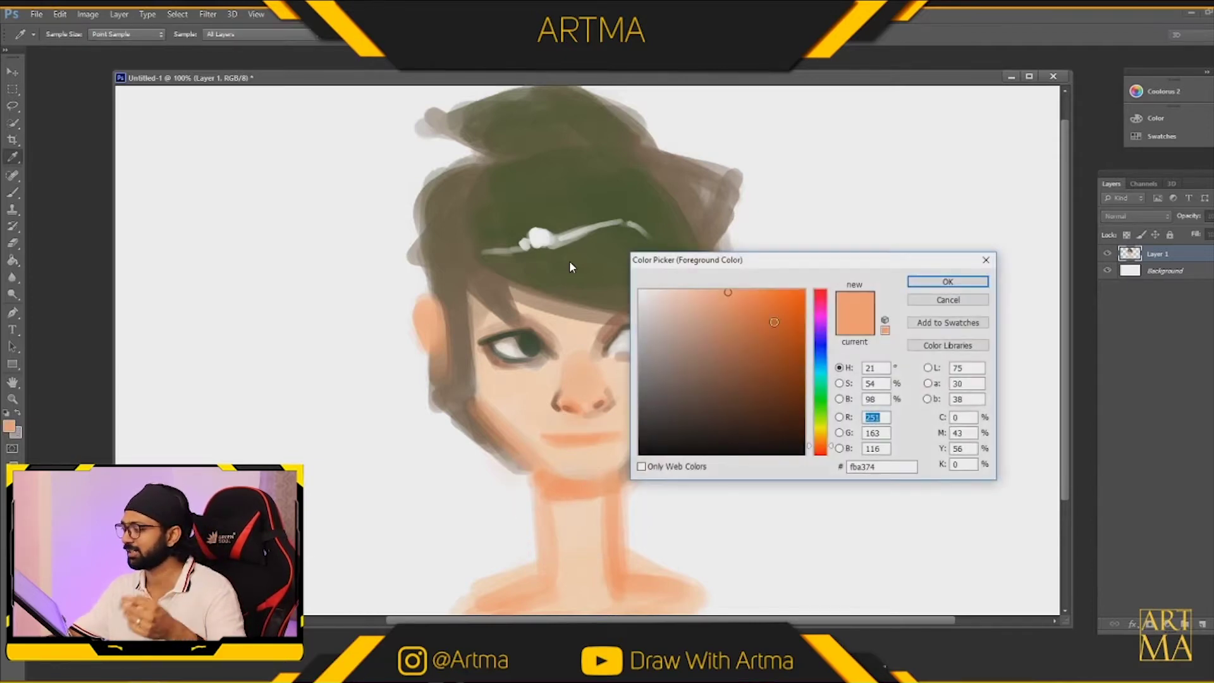
click(948, 281)
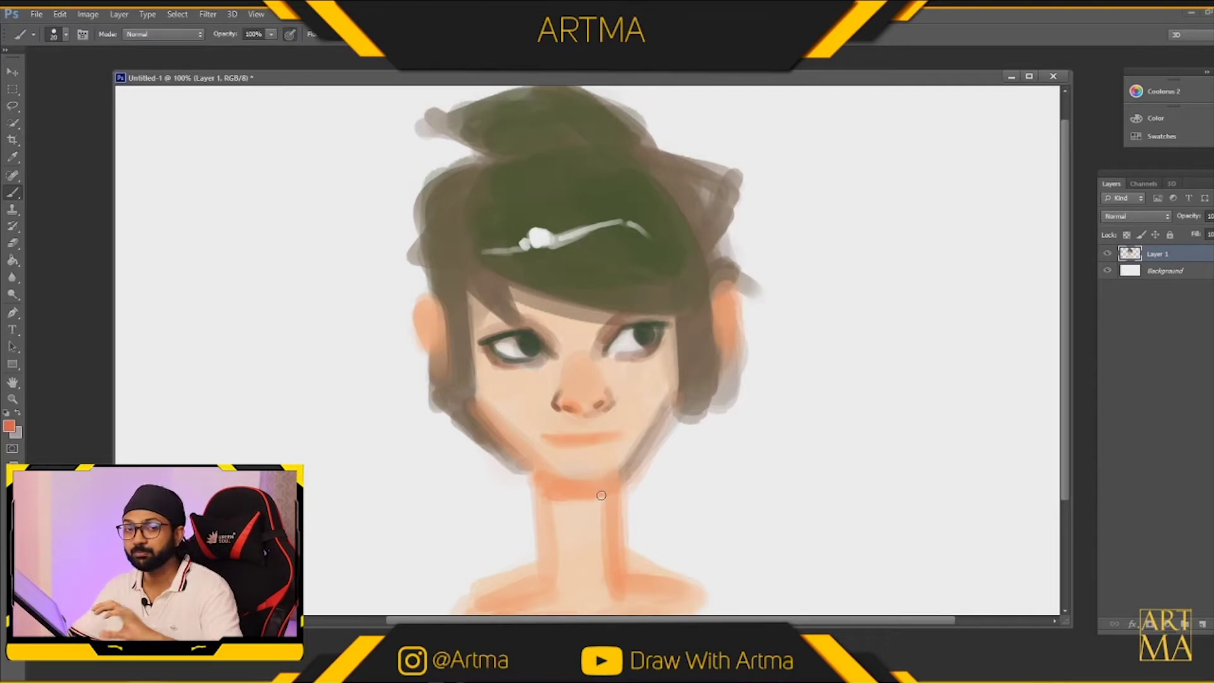
mouse_move(559, 498)
mouse_down()
mouse_move(619, 480)
mouse_move(635, 460)
mouse_move(626, 482)
mouse_move(667, 423)
mouse_up()
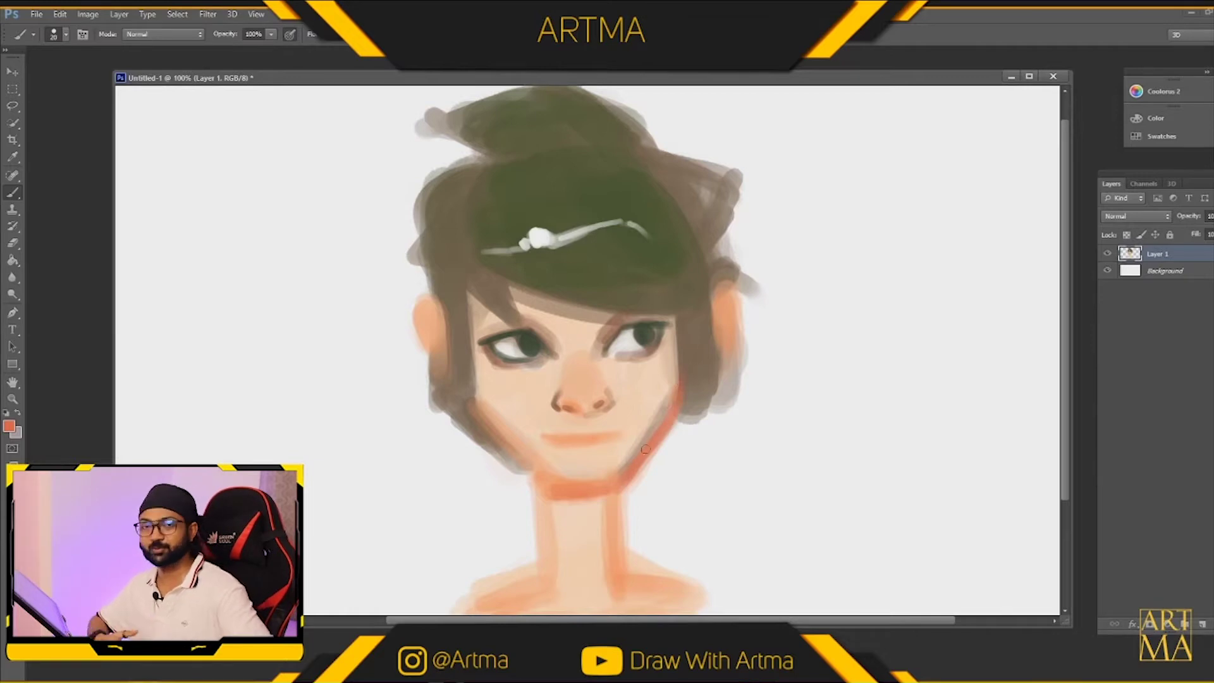
Extend the reddish-orange shading along the jawline and face edge on the image's left side, and redden the lower lids and nose.
drag(521, 463, 503, 435)
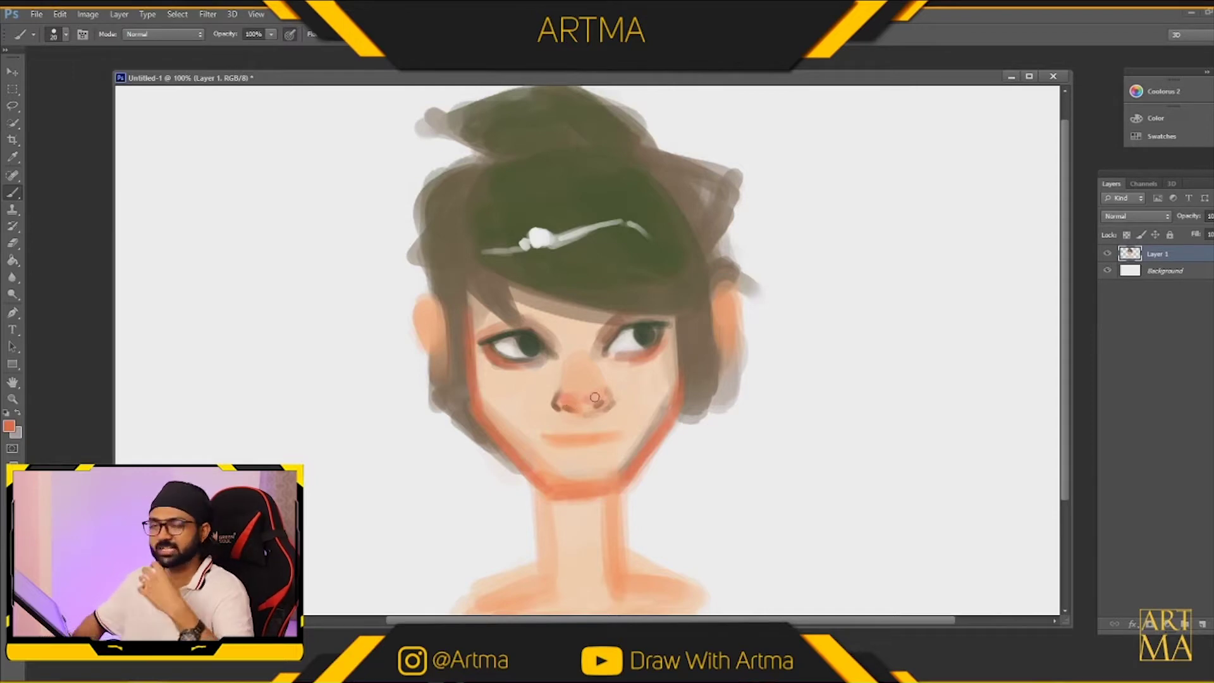
Paint nose highlights in very light peach #ffeede, and soften the reddish face-edge shading with a sampled skin tone and a larger brush.
alt+click(574, 348)
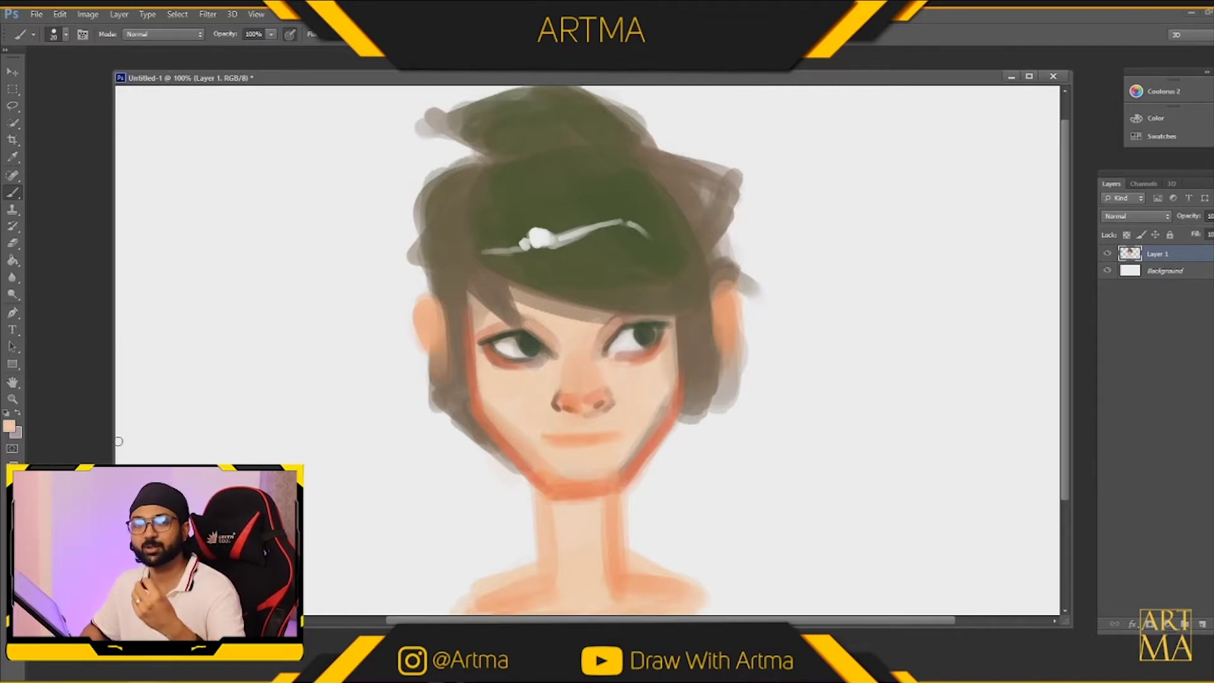
click(11, 428)
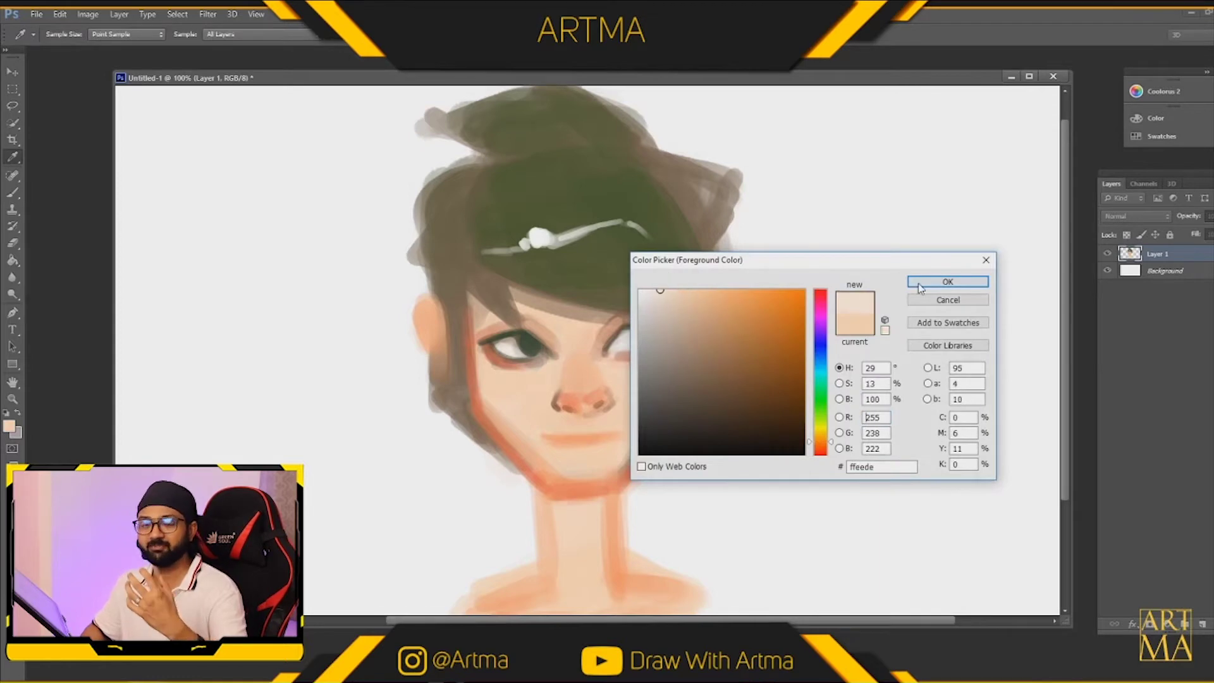
click(946, 280)
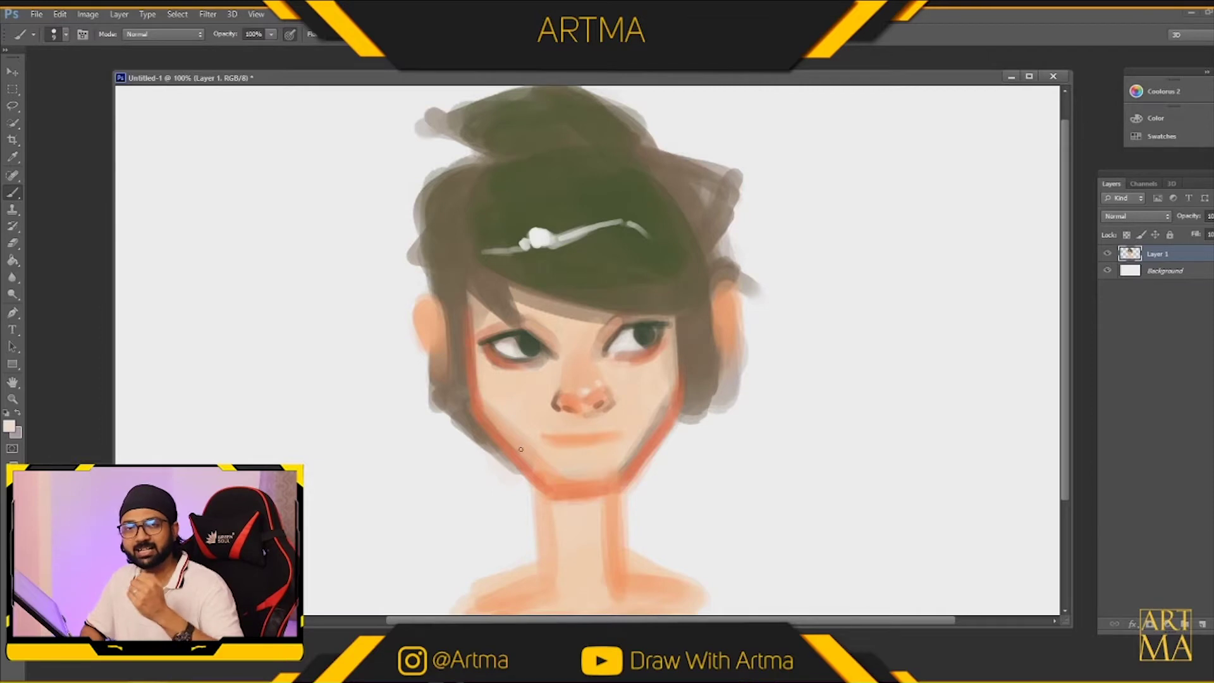
alt+click(557, 397)
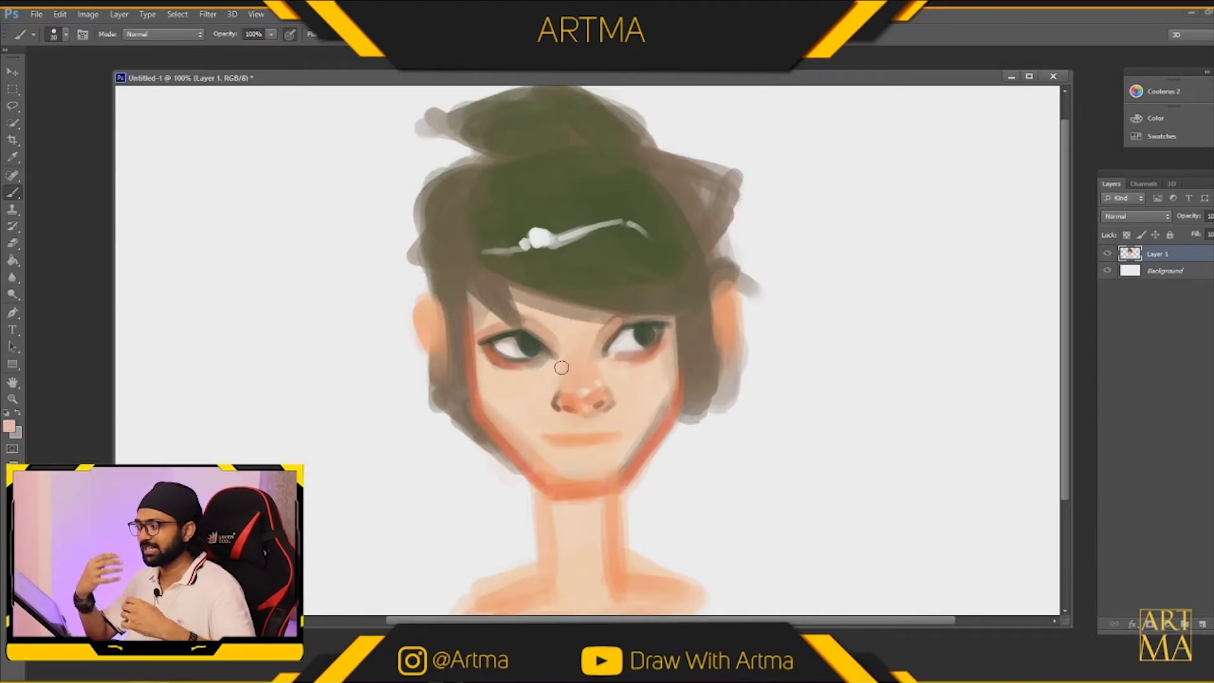
key(bracketright)
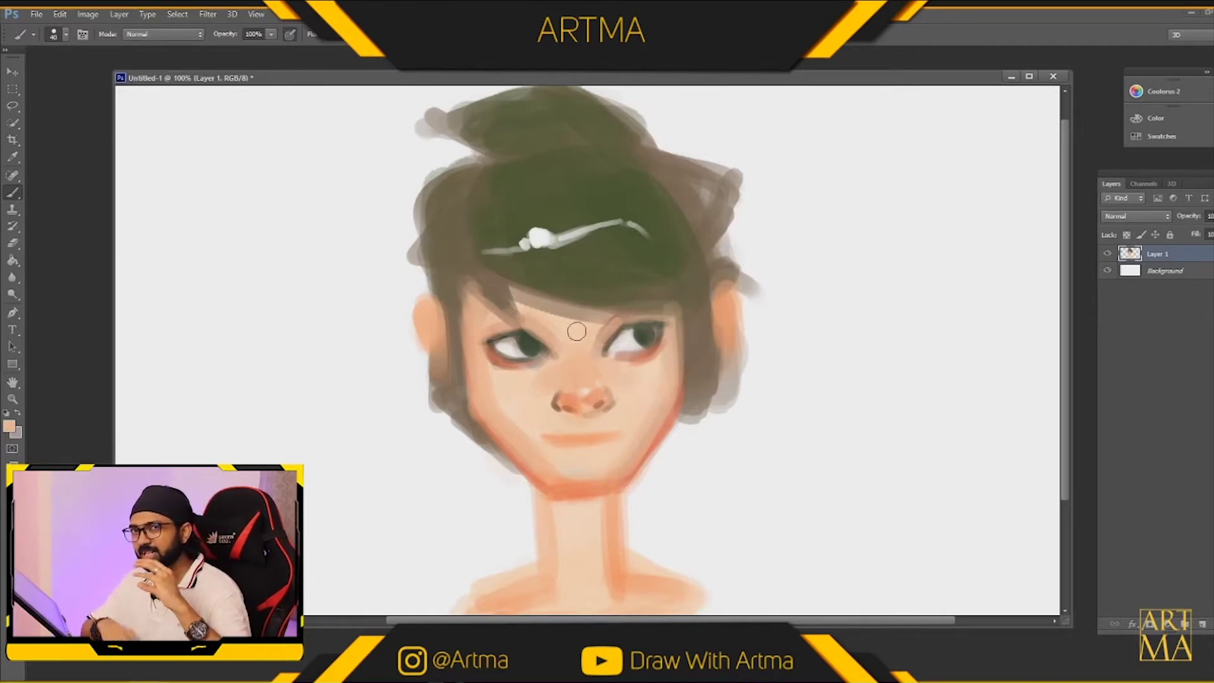
Choose a very dark green based on the hair and outline the pointed fringe lock and the hairline beside the face on the image's left.
alt+click(598, 255)
click(10, 427)
drag(710, 402, 737, 428)
click(927, 284)
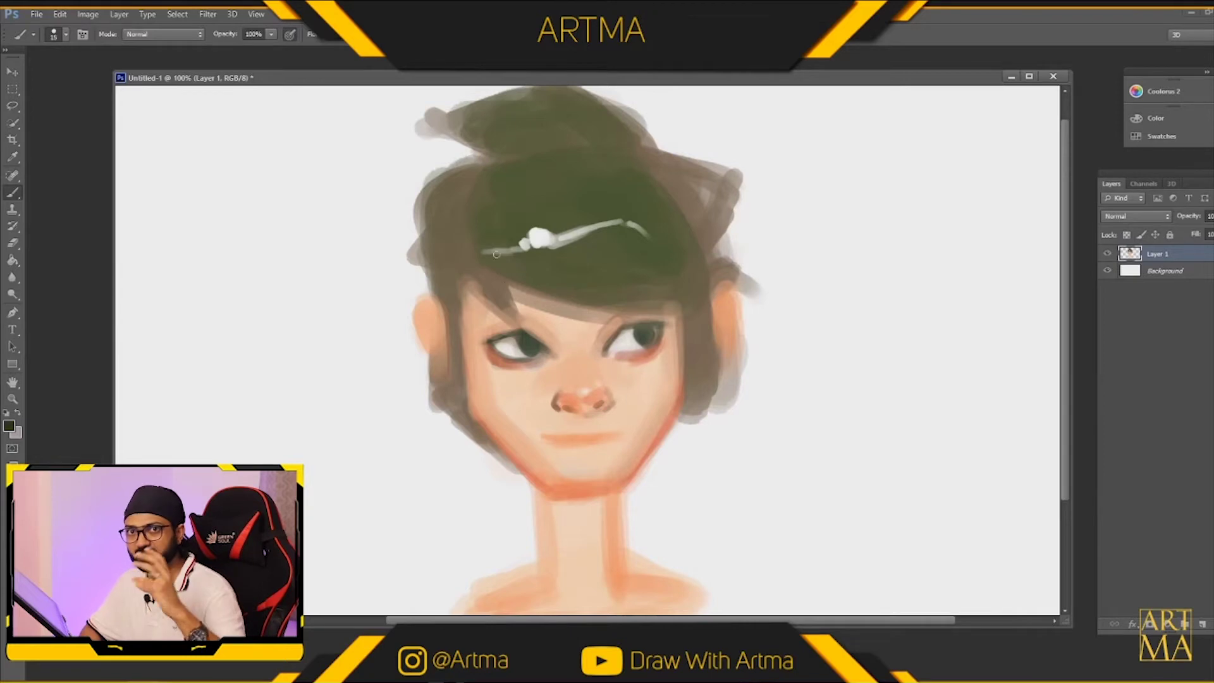
mouse_move(503, 288)
mouse_down()
mouse_move(515, 310)
mouse_move(471, 350)
mouse_up()
drag(463, 284, 474, 383)
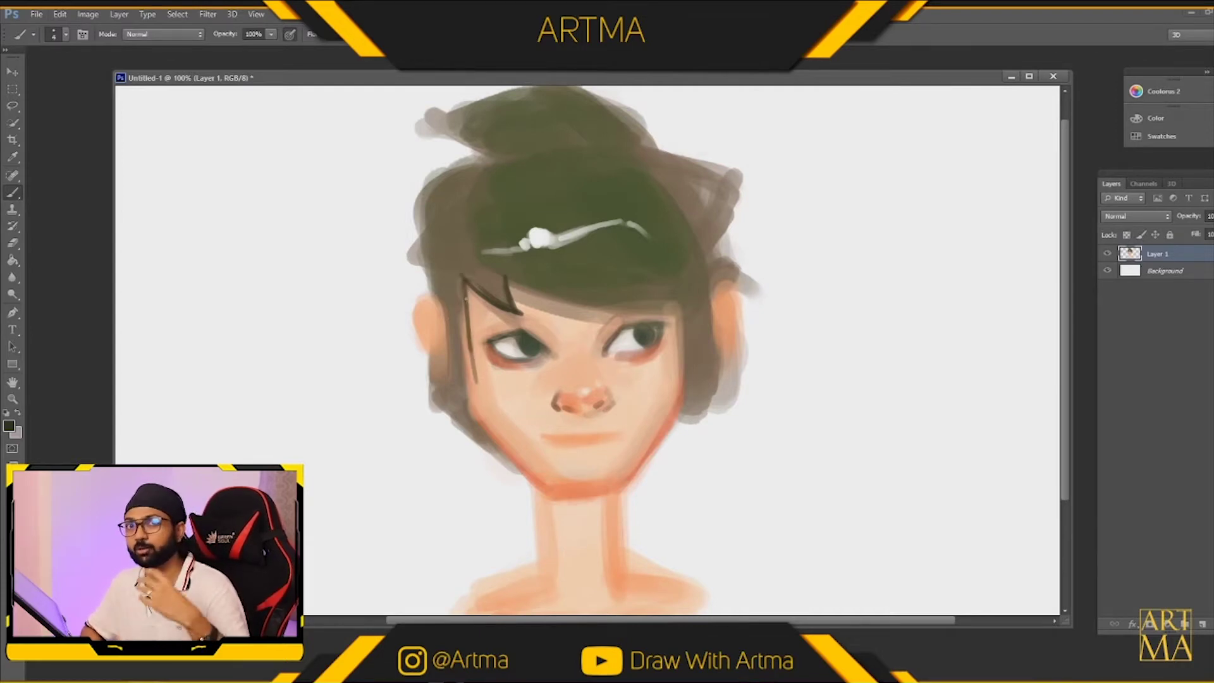
key(ctrl+z)
key(ctrl+z)
drag(461, 276, 469, 379)
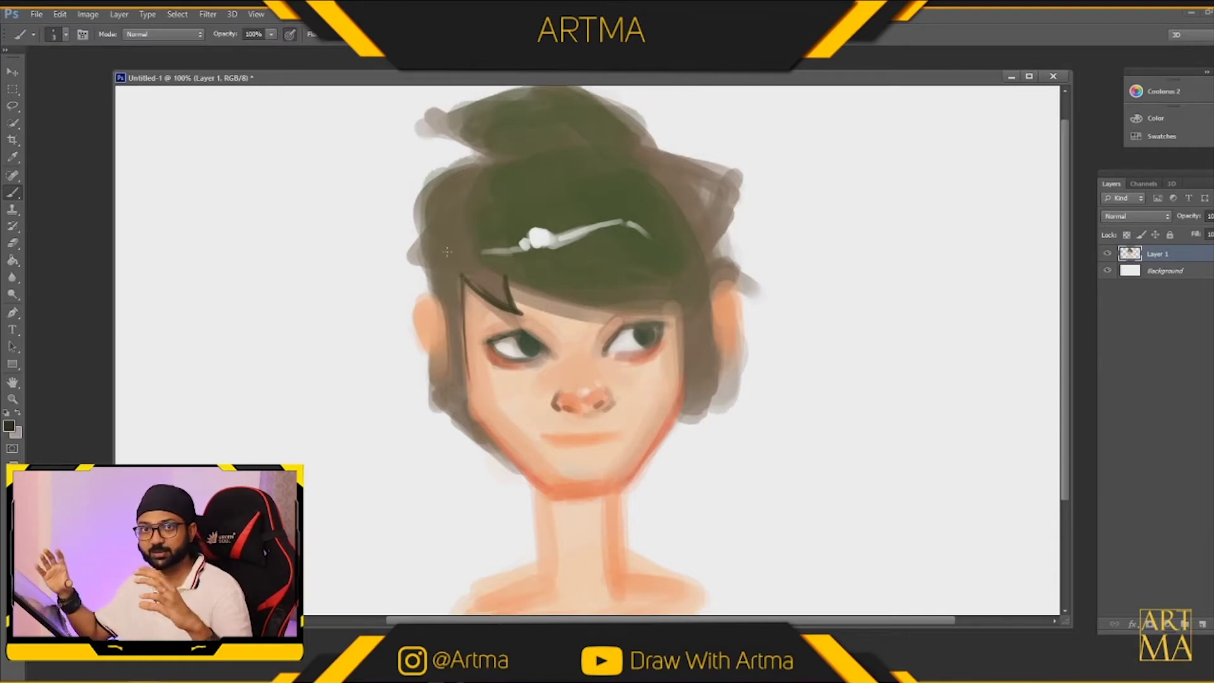
Darken the outer contour and sideburn of the hair on the image's left side, down to the jaw, with dark green.
mouse_move(438, 195)
mouse_down()
mouse_move(487, 163)
mouse_move(424, 196)
mouse_move(486, 176)
mouse_move(427, 195)
mouse_move(473, 163)
mouse_move(434, 179)
mouse_move(423, 250)
mouse_move(454, 286)
mouse_move(439, 302)
mouse_move(454, 288)
mouse_move(447, 393)
mouse_up()
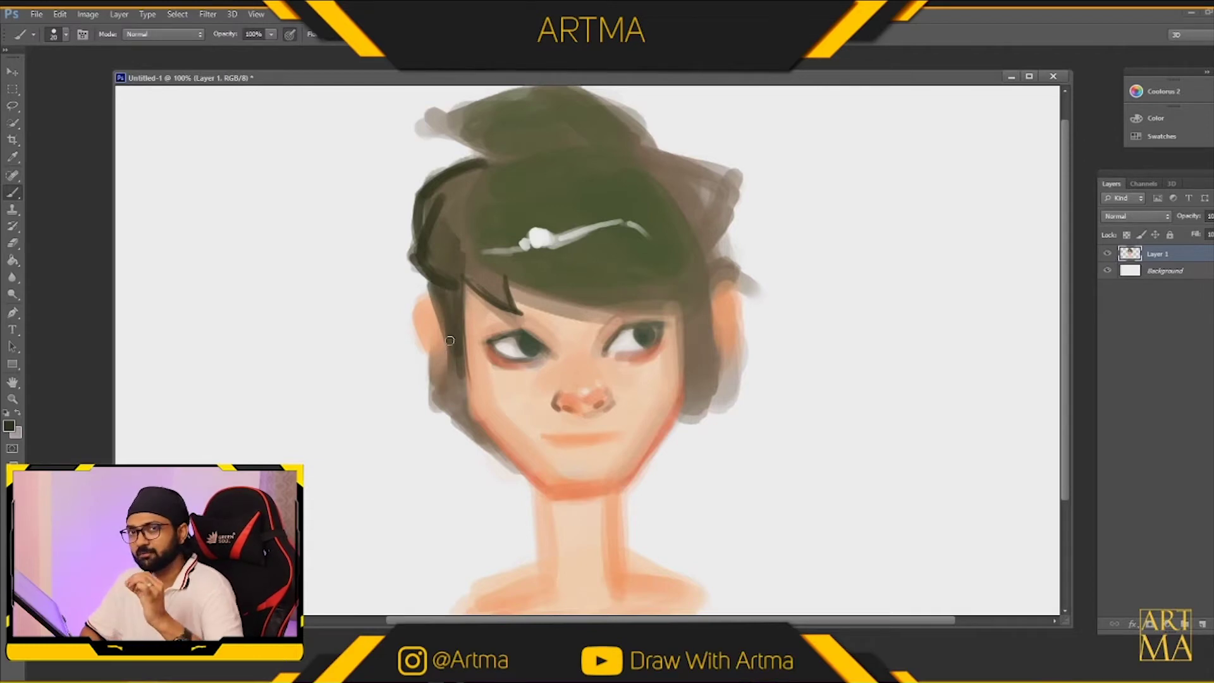
mouse_move(454, 339)
mouse_down()
mouse_move(430, 394)
mouse_move(438, 384)
mouse_move(450, 415)
mouse_move(431, 392)
mouse_move(439, 402)
mouse_move(448, 360)
mouse_move(459, 418)
mouse_move(457, 351)
mouse_move(475, 433)
mouse_up()
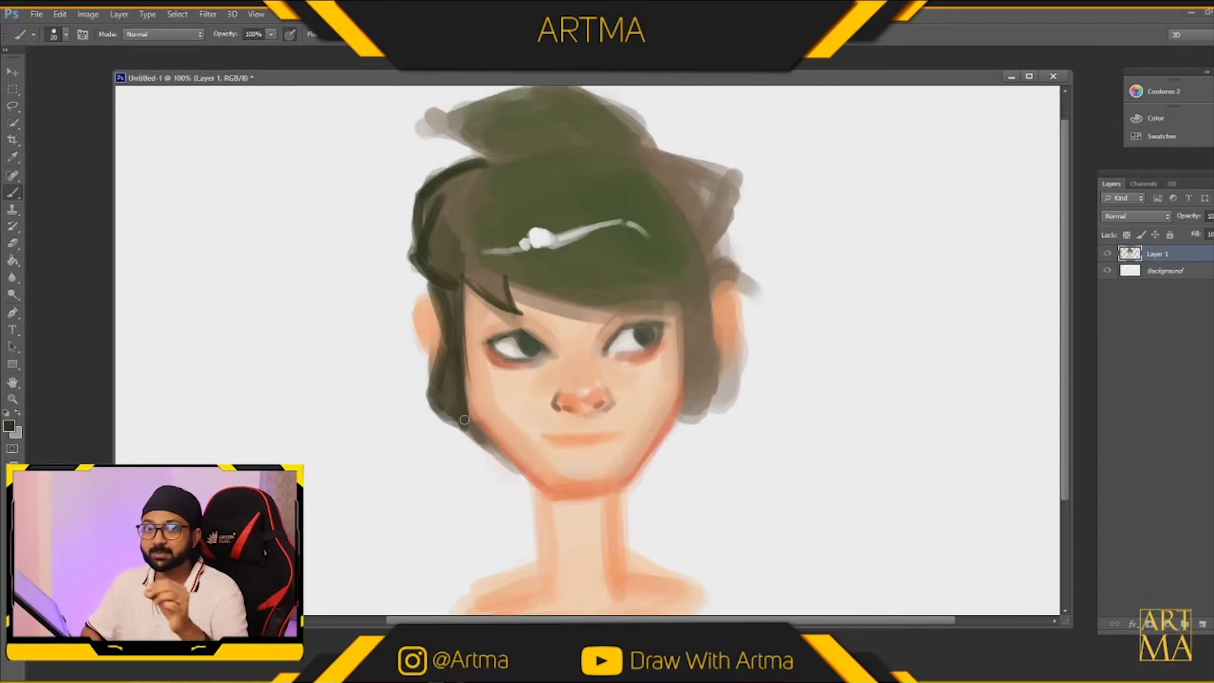
drag(468, 425, 509, 464)
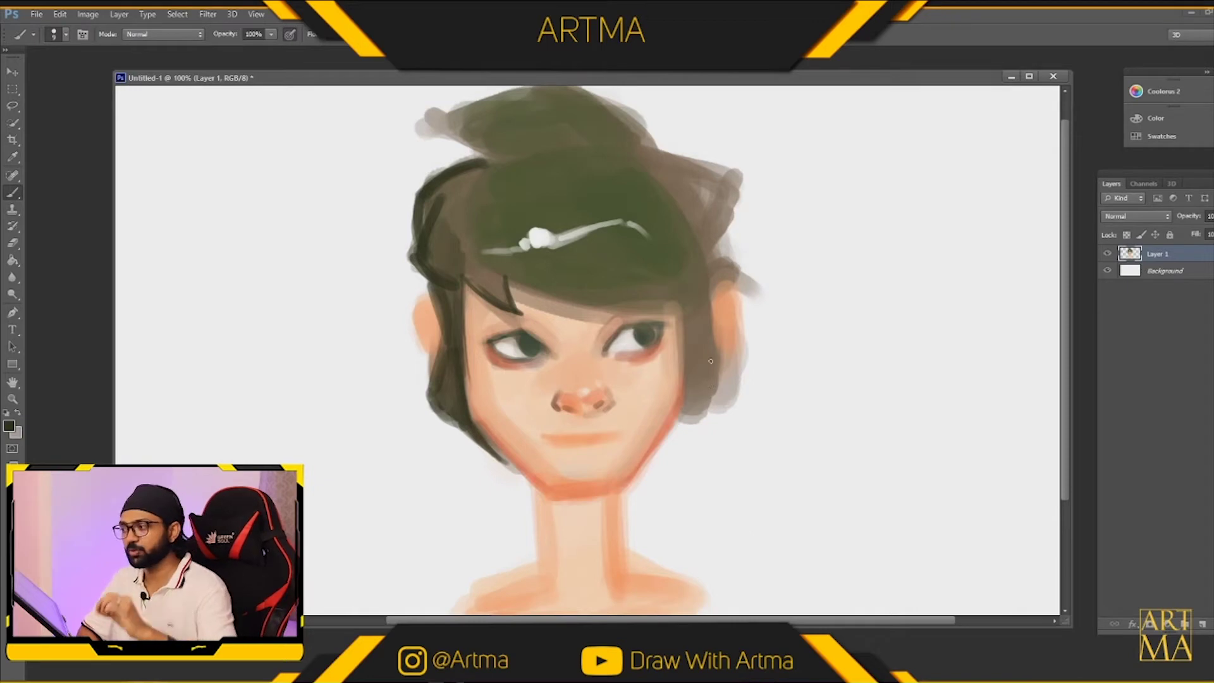
Paint the sideburn on the image's right side and the fringe's lower edge and right corner in dark green.
drag(698, 354, 690, 328)
drag(688, 398, 689, 329)
drag(685, 411, 685, 381)
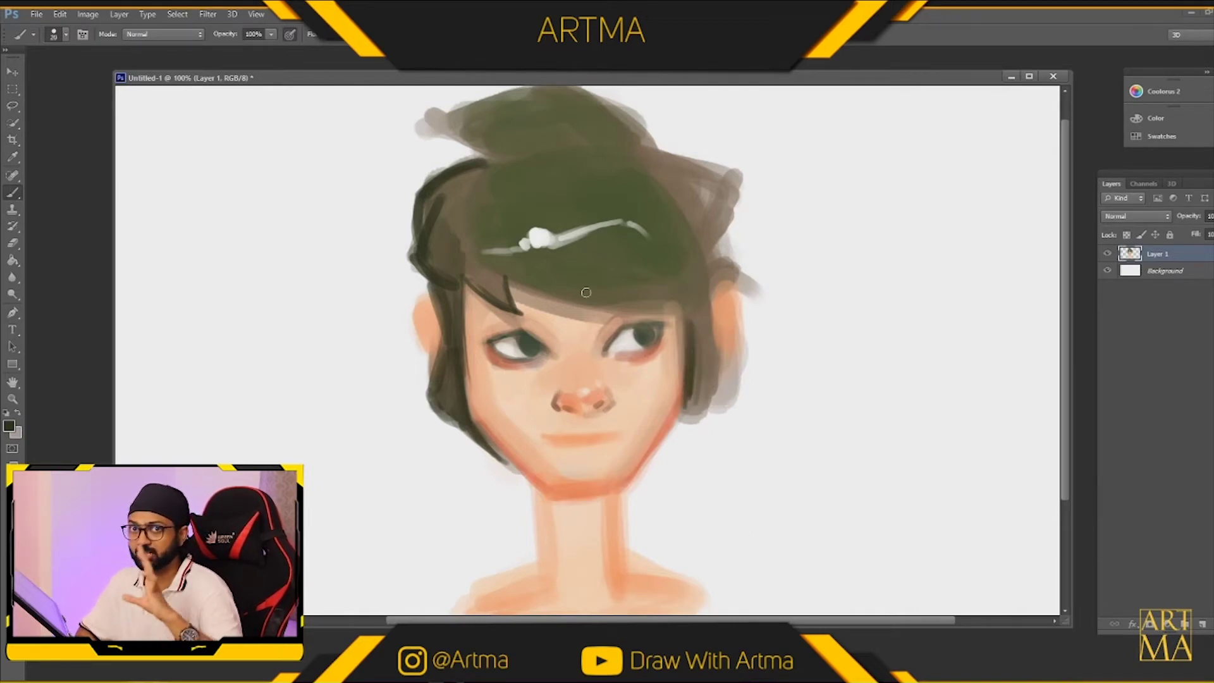
mouse_move(526, 285)
mouse_down()
mouse_move(691, 287)
mouse_move(537, 283)
mouse_move(685, 290)
mouse_move(680, 299)
mouse_move(694, 278)
mouse_move(660, 294)
mouse_move(696, 256)
mouse_move(646, 279)
mouse_move(670, 243)
mouse_move(697, 240)
mouse_move(705, 283)
mouse_move(683, 182)
mouse_move(706, 321)
mouse_move(675, 170)
mouse_move(711, 311)
mouse_move(703, 305)
mouse_move(691, 346)
mouse_move(693, 319)
mouse_move(698, 381)
mouse_move(701, 321)
mouse_move(714, 394)
mouse_move(688, 349)
mouse_move(702, 407)
mouse_up()
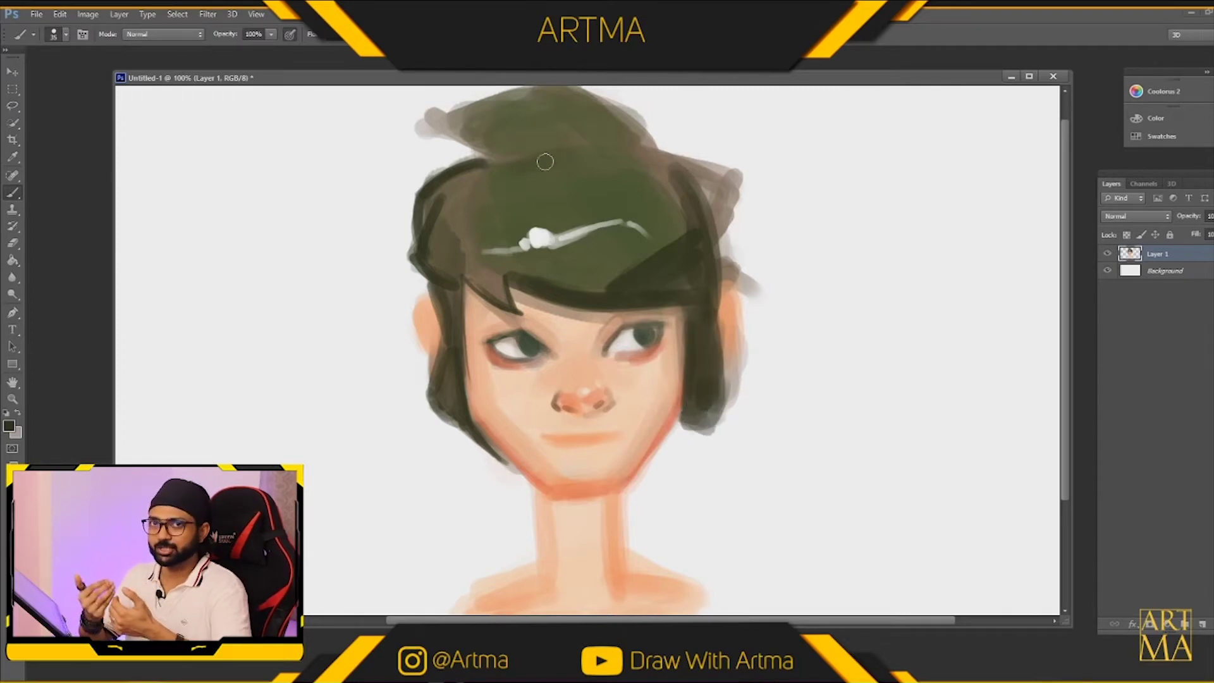
Define the top contour of the hair crown and fill the pointed locks on the image's right side with dark green.
mouse_move(472, 170)
mouse_down()
mouse_move(661, 142)
mouse_move(553, 146)
mouse_move(671, 161)
mouse_move(699, 183)
mouse_move(710, 217)
mouse_move(708, 189)
mouse_move(677, 170)
mouse_move(732, 184)
mouse_move(716, 221)
mouse_move(676, 169)
mouse_up()
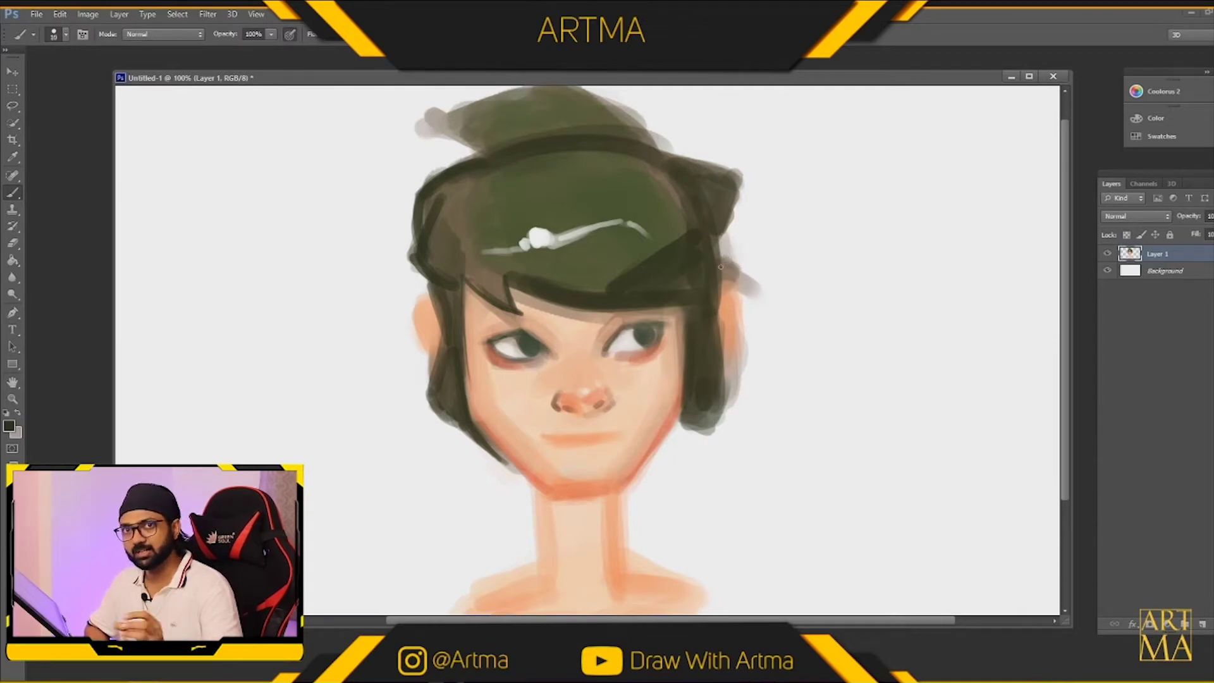
mouse_move(729, 261)
mouse_down()
mouse_move(743, 283)
mouse_move(716, 259)
mouse_move(743, 177)
mouse_up()
mouse_move(657, 152)
mouse_down()
mouse_move(738, 169)
mouse_move(738, 187)
mouse_up()
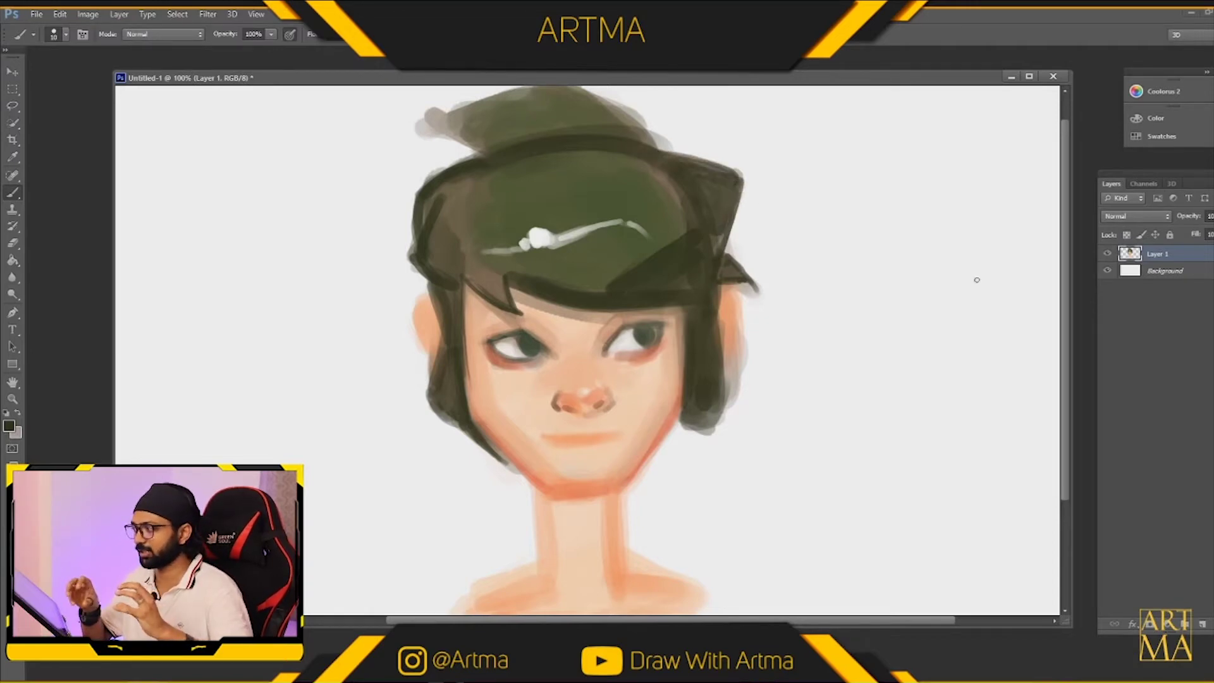
Outline the swept tuft on top of the head in dark green, giving it a pointed tip and a shaded underside.
scroll(1067, 298, up, 2)
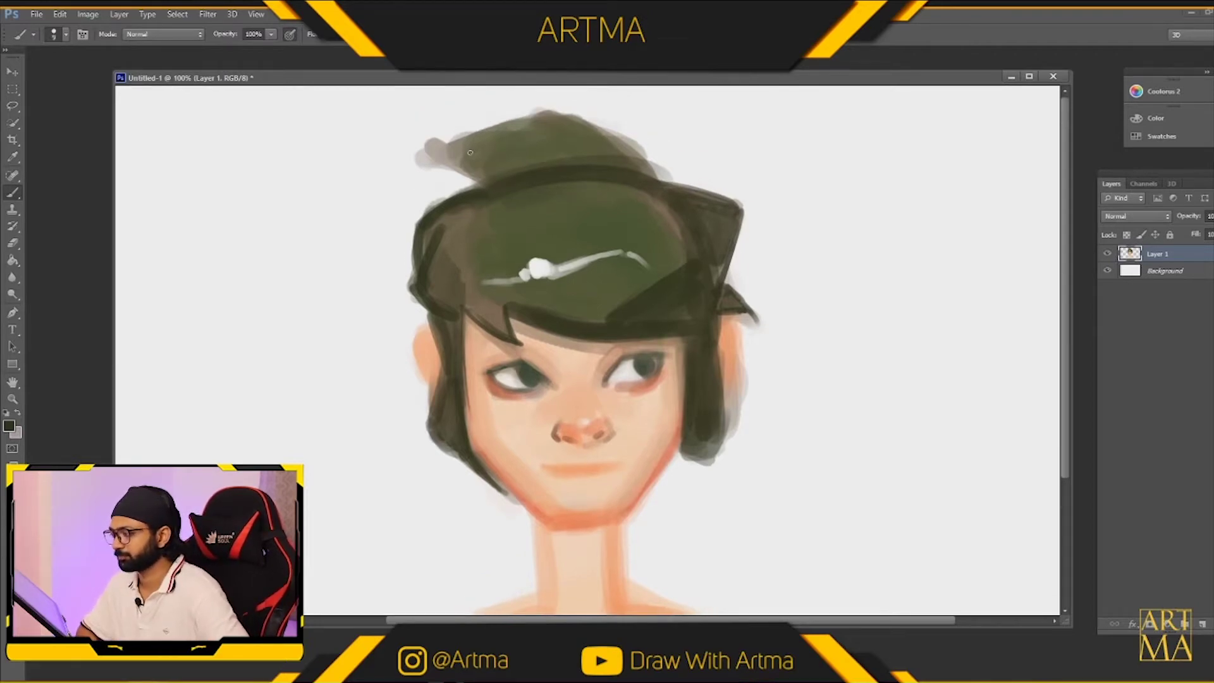
mouse_move(427, 155)
mouse_down()
mouse_move(531, 120)
mouse_move(571, 137)
mouse_move(567, 119)
mouse_move(554, 127)
mouse_move(646, 166)
mouse_up()
mouse_move(456, 153)
mouse_down()
mouse_move(408, 149)
mouse_move(488, 185)
mouse_up()
mouse_move(407, 155)
mouse_down()
mouse_move(480, 180)
mouse_move(457, 154)
mouse_move(441, 158)
mouse_move(472, 169)
mouse_move(431, 151)
mouse_move(548, 119)
mouse_up()
mouse_move(543, 131)
mouse_down()
mouse_move(487, 154)
mouse_move(616, 163)
mouse_up()
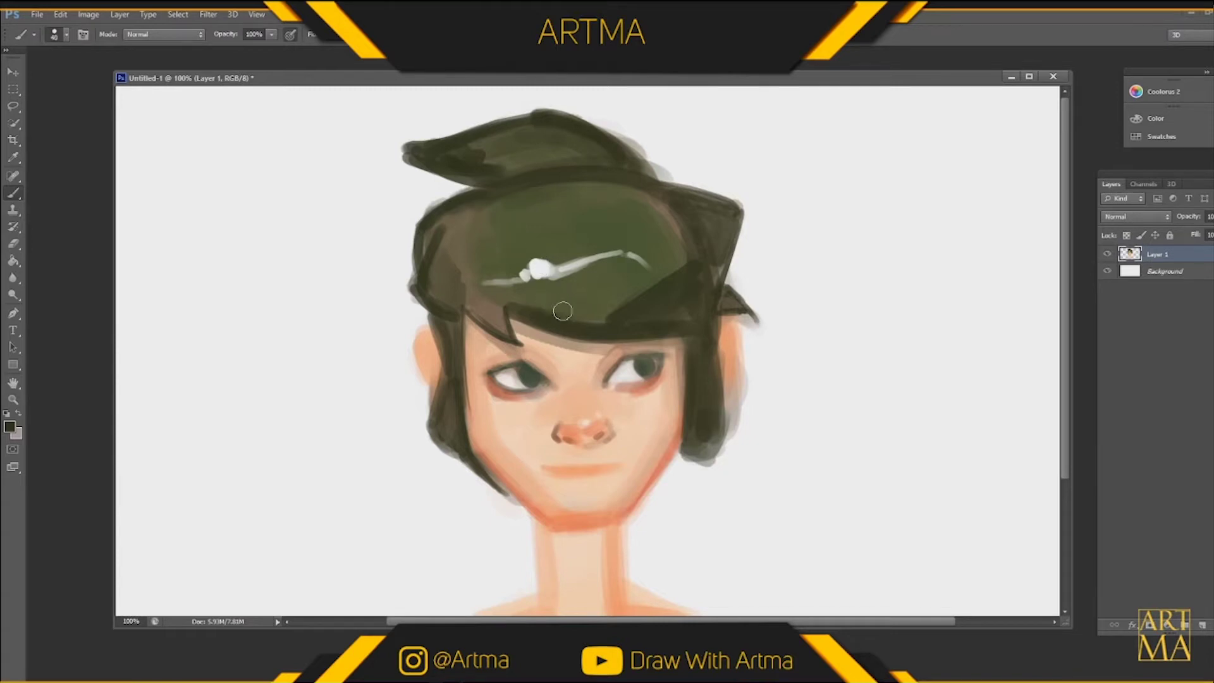
Shade the fringe, pointed lock and hair mass on the image's left in dark green, then add thin strand strokes on the crown.
drag(562, 313, 560, 312)
mouse_move(594, 305)
mouse_down()
mouse_move(609, 293)
mouse_move(601, 281)
mouse_move(632, 295)
mouse_move(684, 254)
mouse_up()
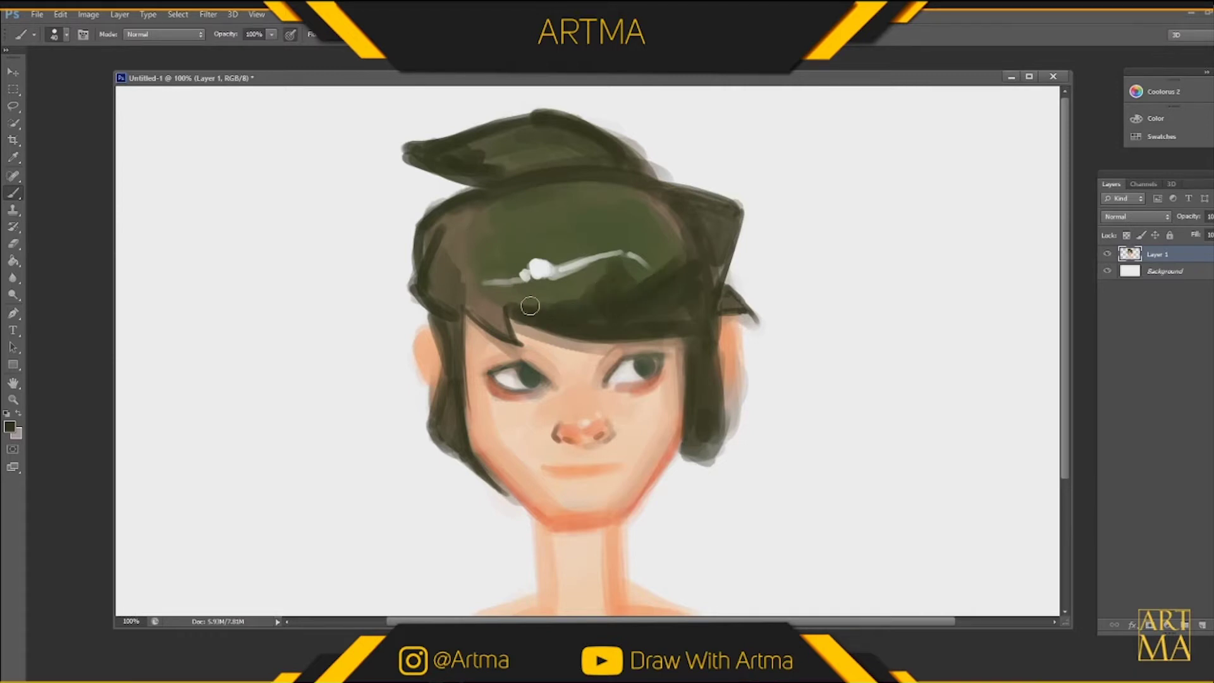
mouse_move(484, 323)
mouse_down()
mouse_move(480, 311)
mouse_move(500, 322)
mouse_move(468, 290)
mouse_up()
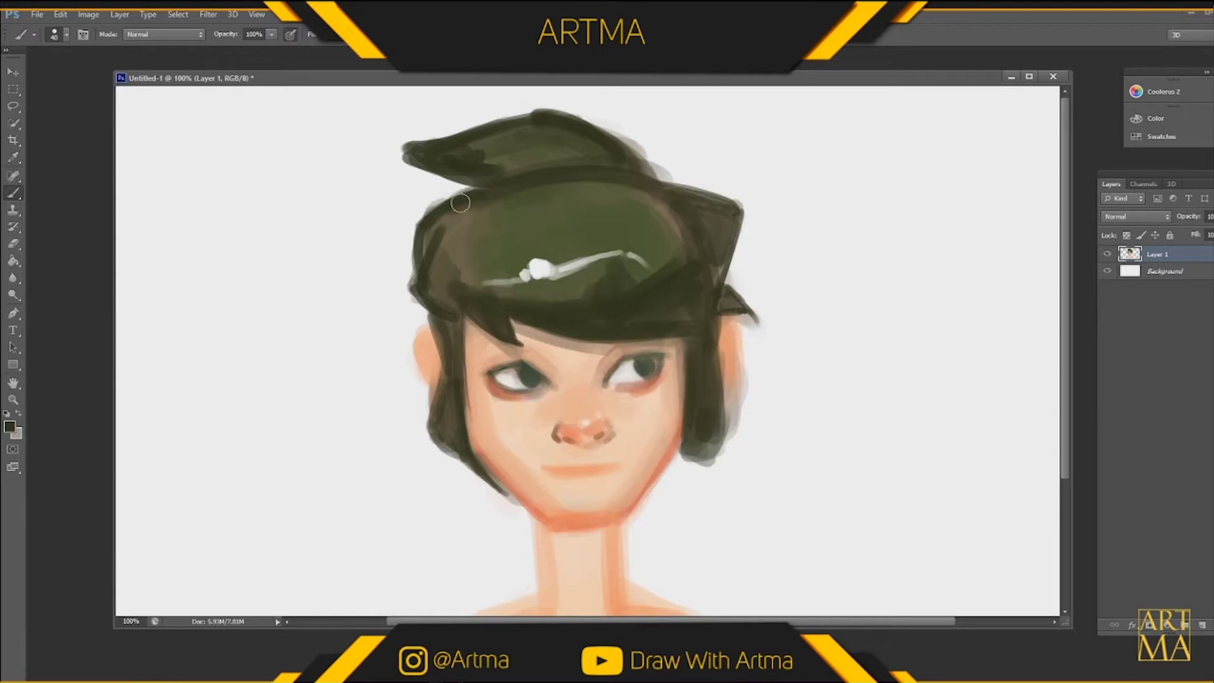
mouse_move(434, 244)
mouse_down()
mouse_move(453, 230)
mouse_move(463, 249)
mouse_move(446, 253)
mouse_move(444, 284)
mouse_move(430, 235)
mouse_move(465, 315)
mouse_up()
key(bracketleft)
key(bracketleft)
mouse_move(581, 215)
mouse_down()
mouse_move(565, 177)
mouse_move(646, 199)
mouse_move(598, 192)
mouse_move(677, 246)
mouse_up()
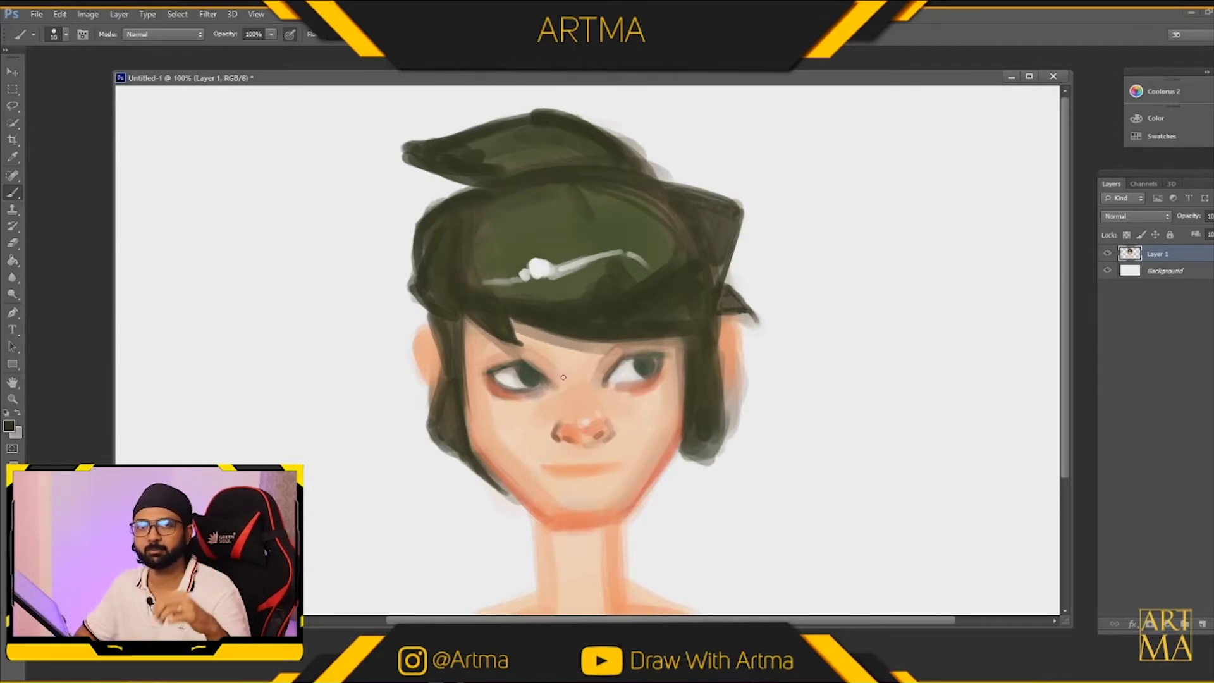
Sample the light skin tone from the forehead and paint a soft highlight with a small accent on the crown's upper right.
alt+click(569, 355)
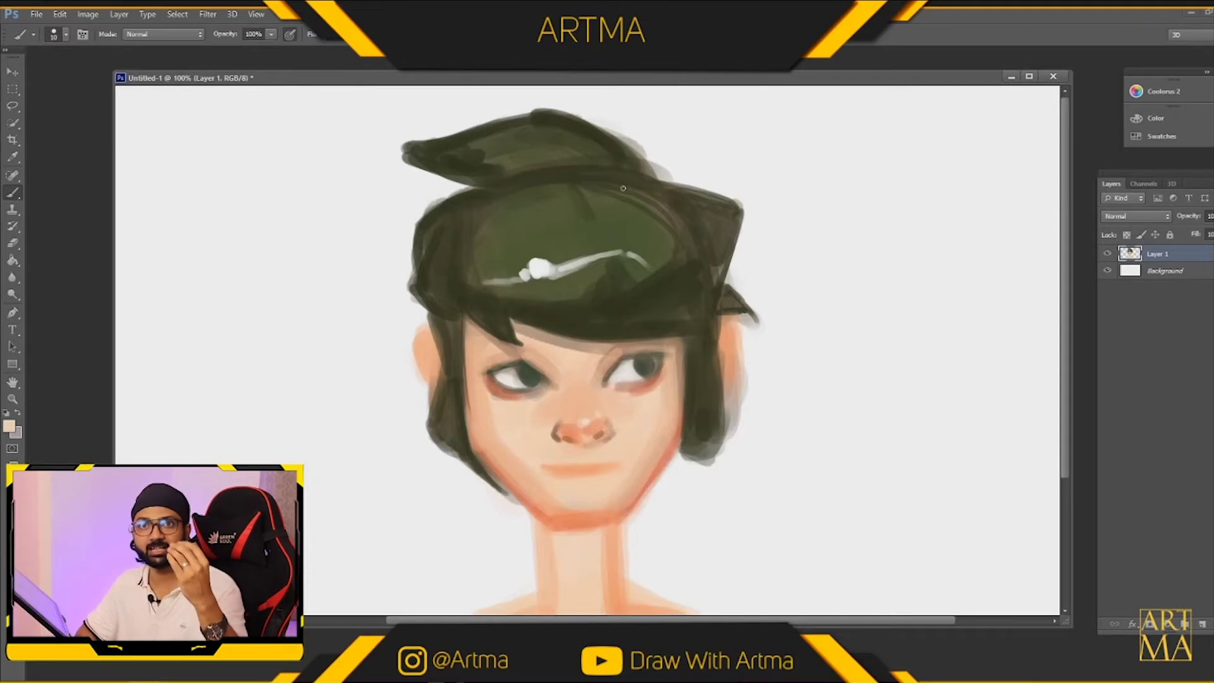
drag(622, 188, 627, 185)
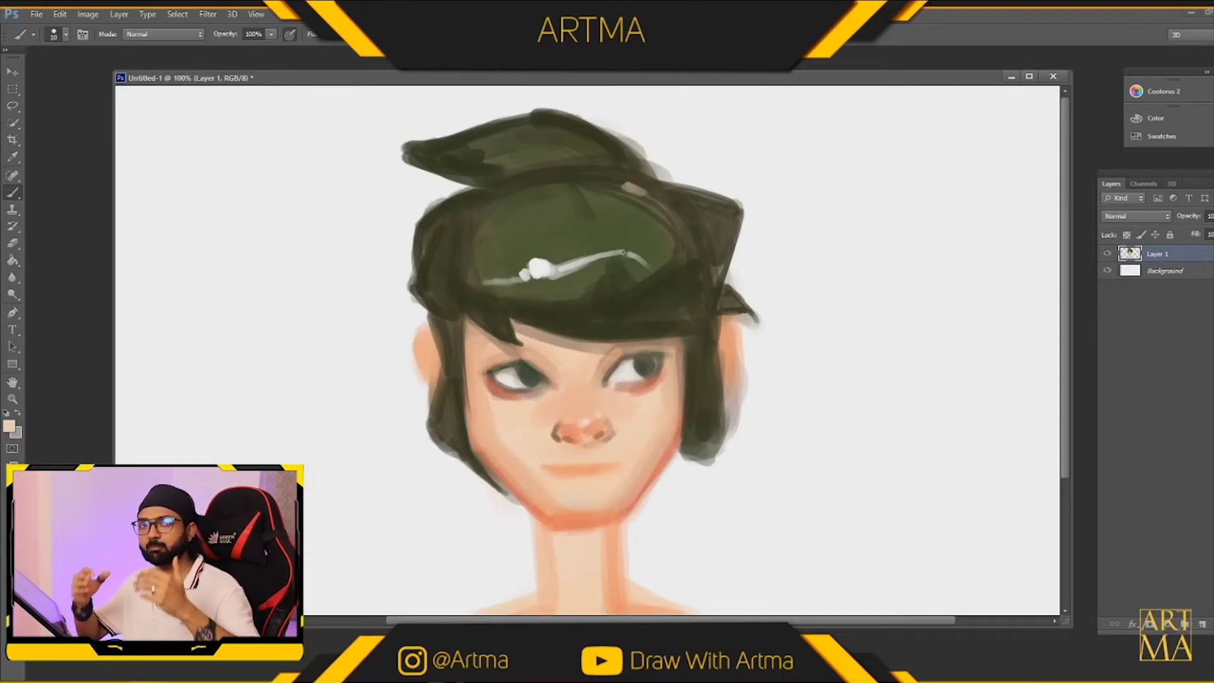
mouse_move(637, 188)
mouse_down()
mouse_move(604, 181)
mouse_move(656, 224)
mouse_move(605, 181)
mouse_move(621, 207)
mouse_move(678, 233)
mouse_move(591, 177)
mouse_move(652, 212)
mouse_move(632, 238)
mouse_up()
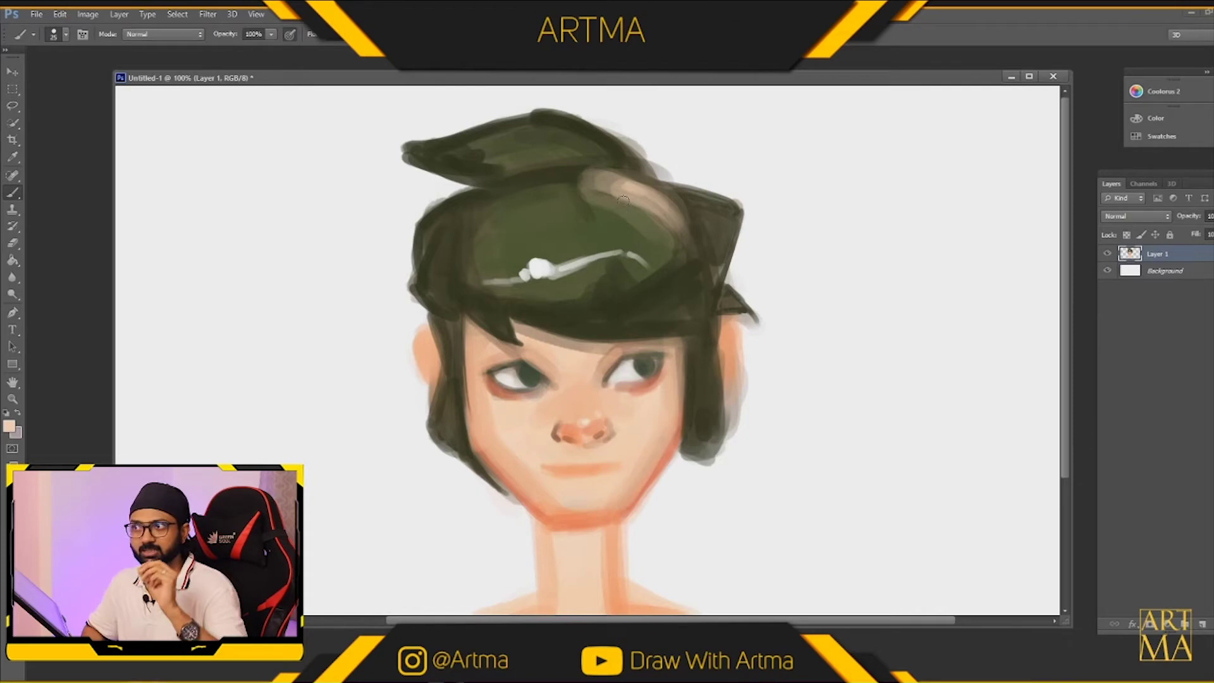
drag(626, 216, 633, 226)
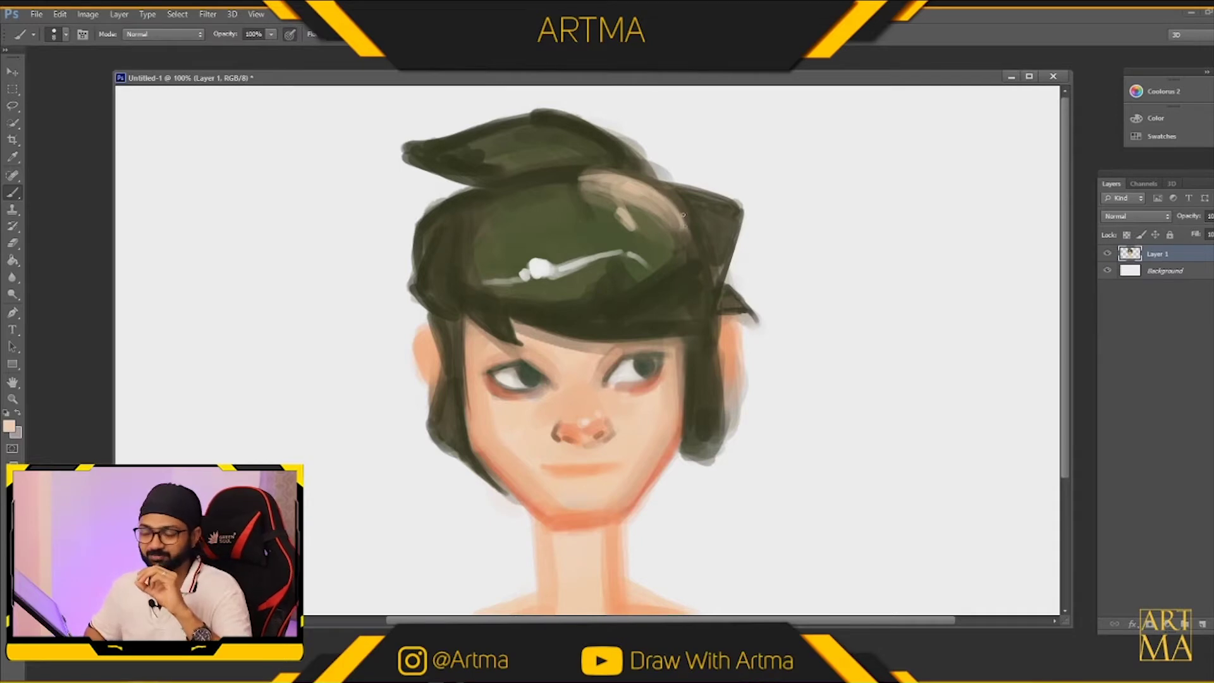
Add thin skin-toned rim highlights along the pointed lock's top edge, the hair's right edge and the sideburn on the image's right.
drag(664, 187, 733, 213)
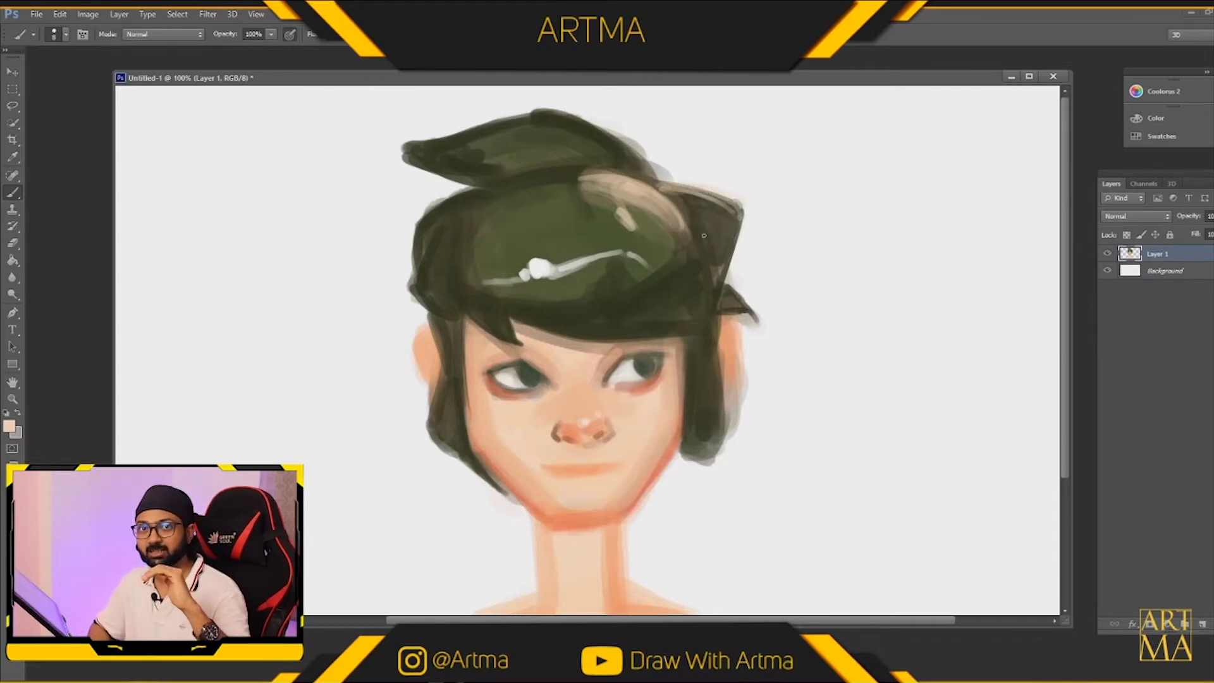
drag(690, 227, 709, 309)
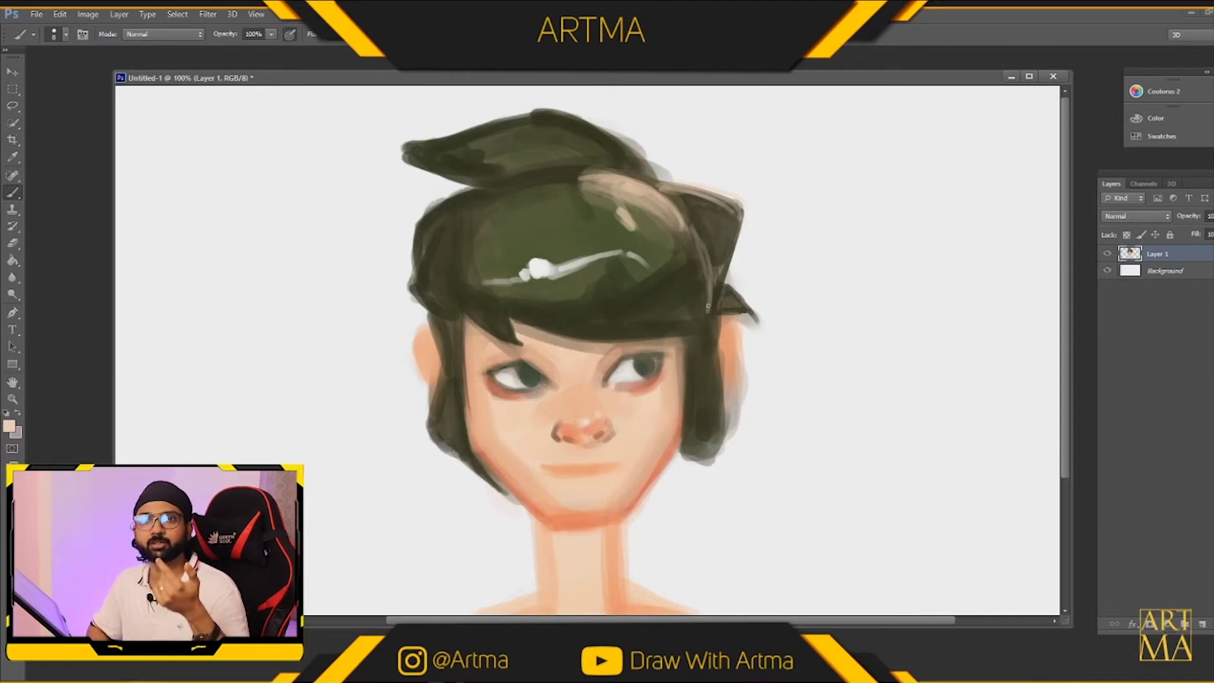
drag(703, 264, 708, 329)
drag(692, 230, 708, 284)
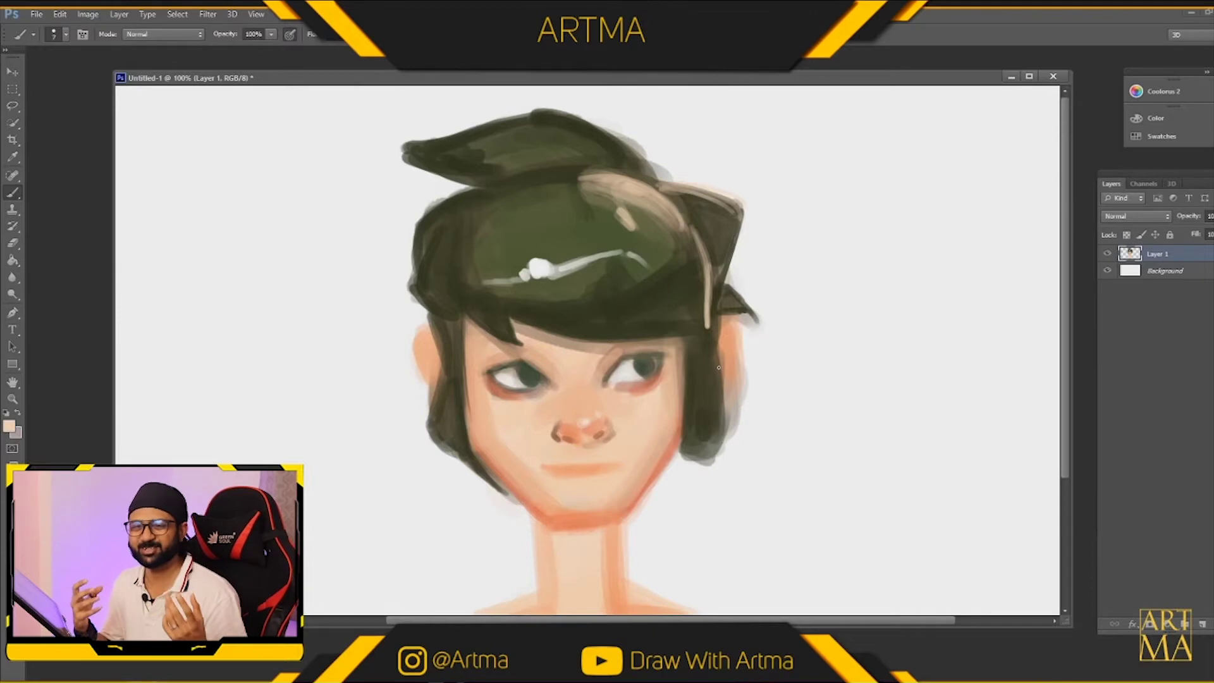
drag(714, 342, 716, 443)
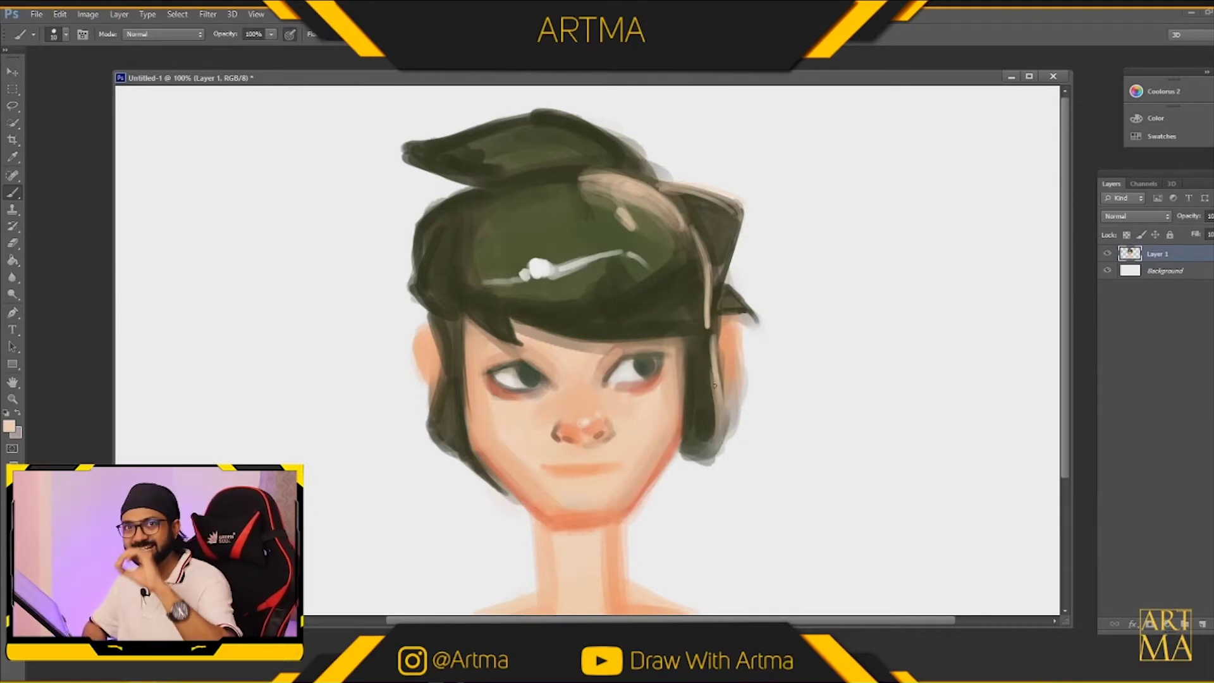
mouse_move(712, 357)
mouse_down()
mouse_move(721, 454)
mouse_move(707, 452)
mouse_up()
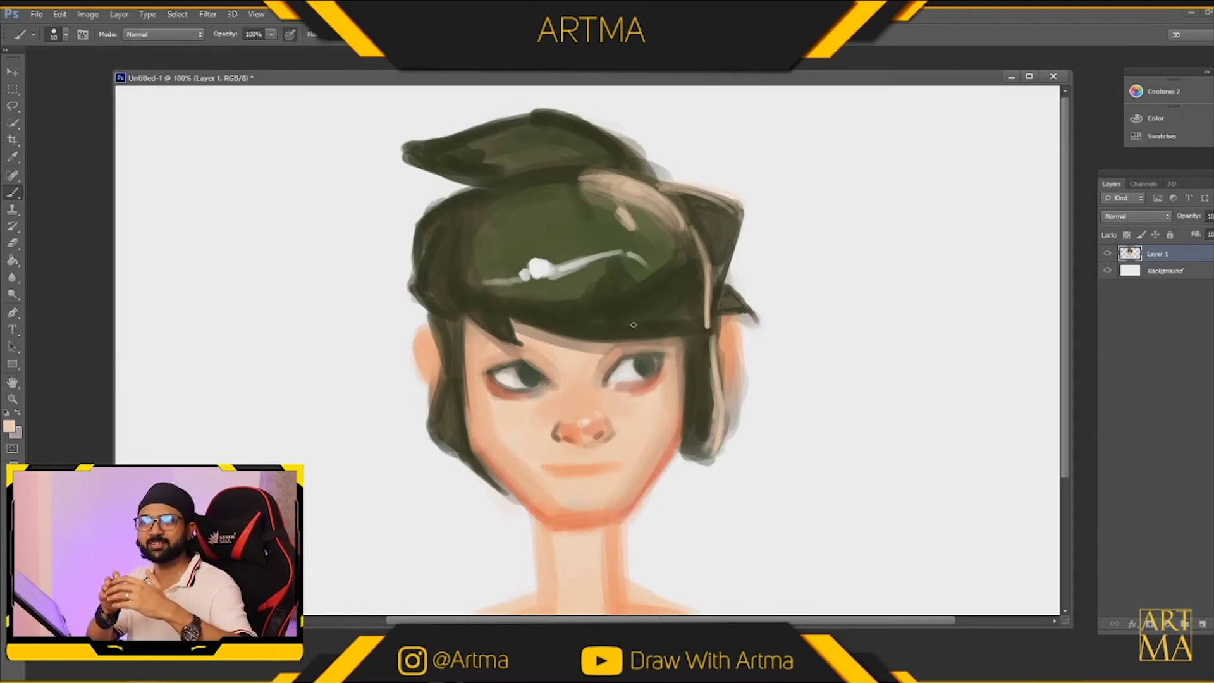
Set the brush colour to near-black green #16220a and deepen the shadows at the fringe's right corner and the hair on the image's left.
alt+click(648, 292)
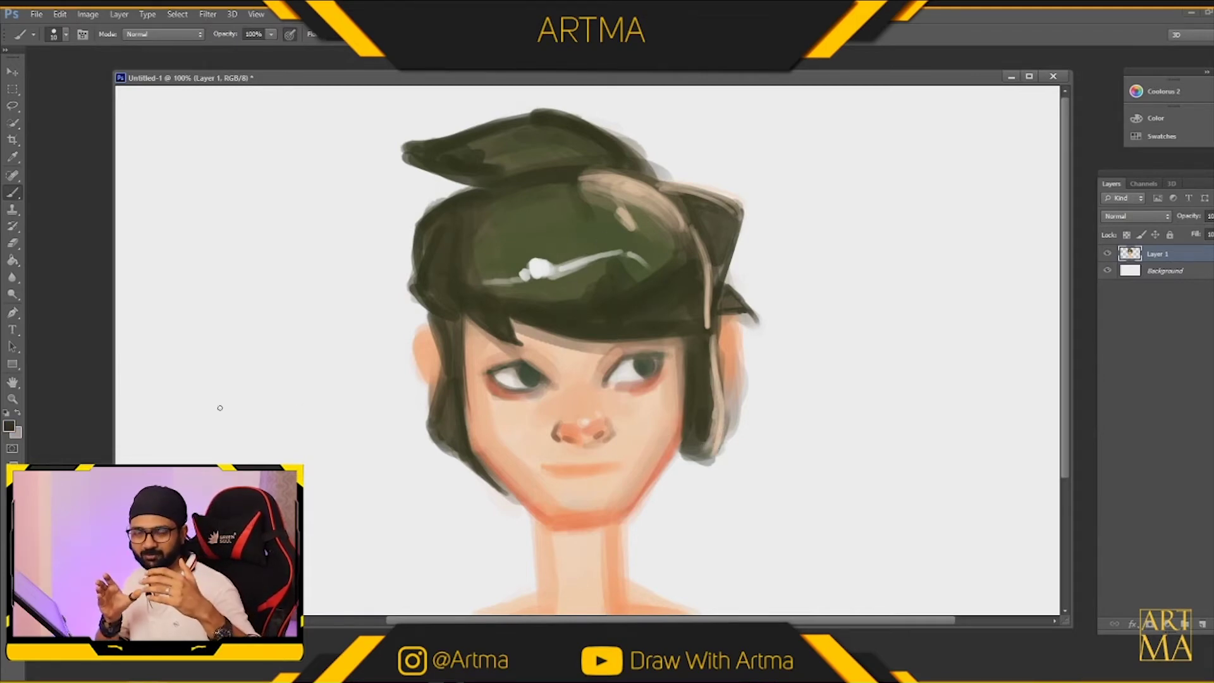
click(9, 426)
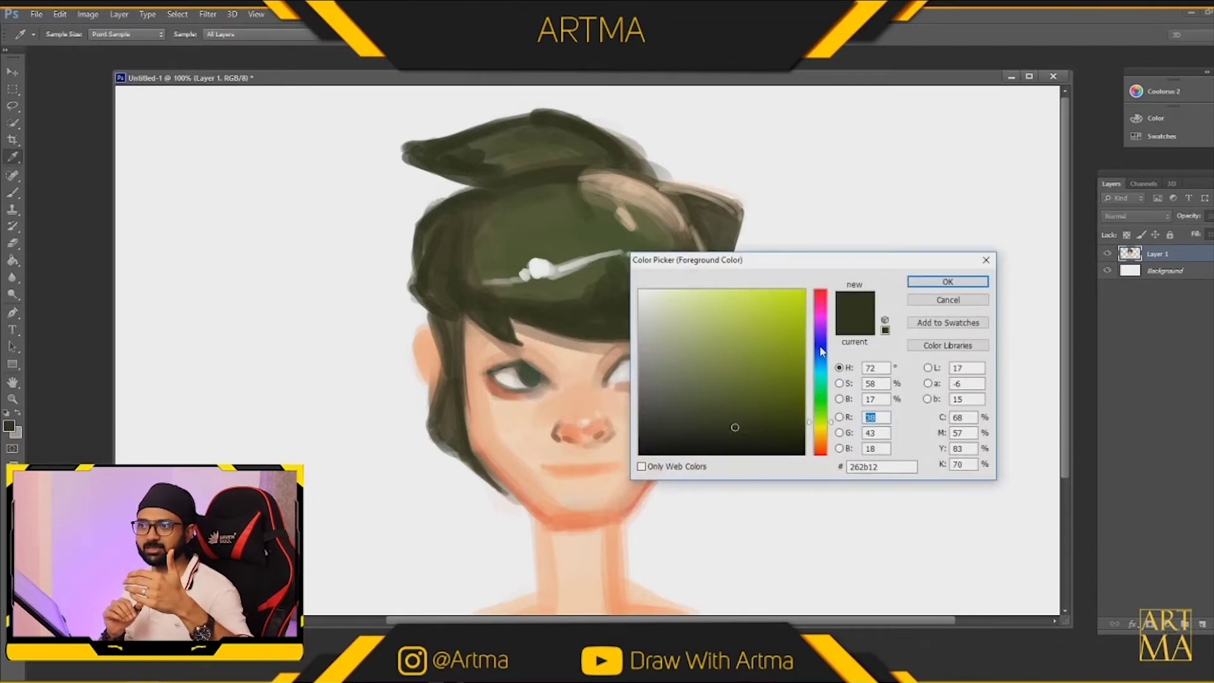
click(820, 413)
click(754, 433)
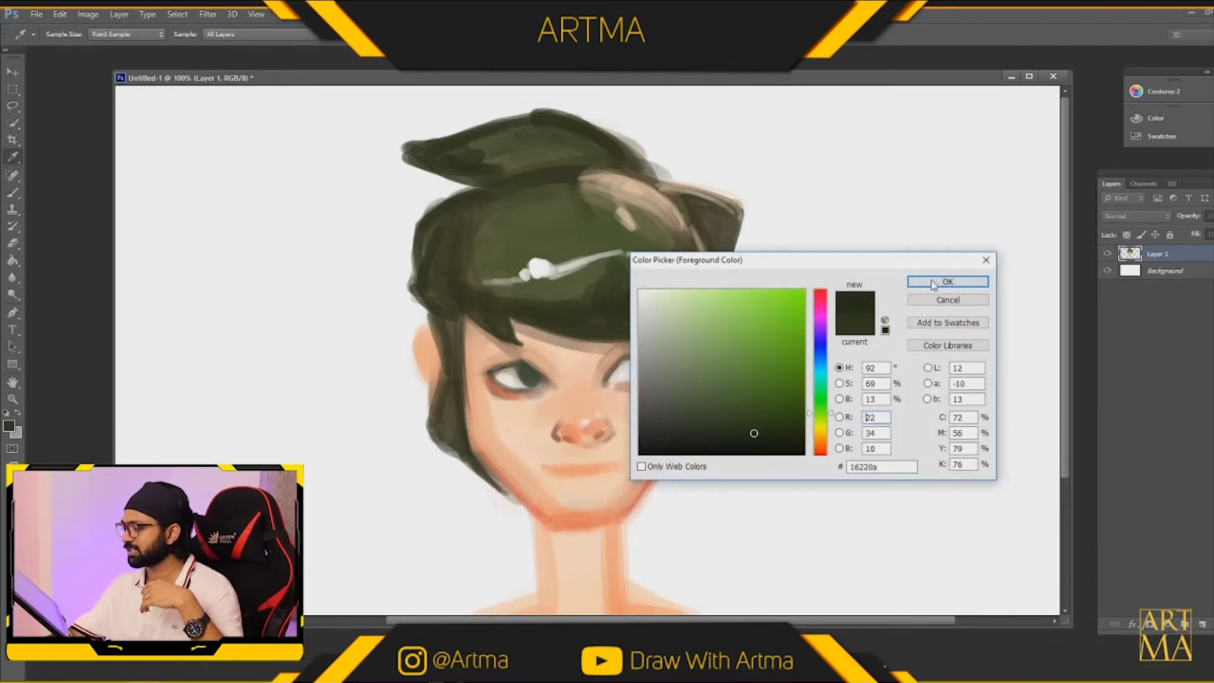
click(933, 283)
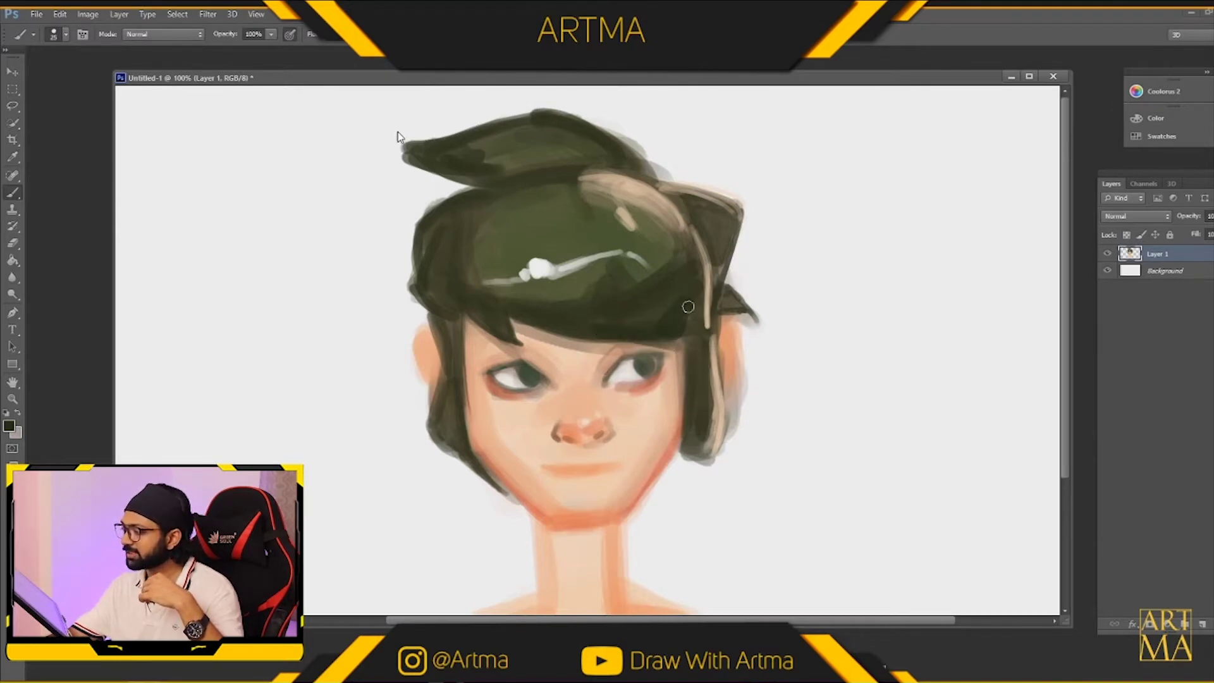
drag(688, 342, 677, 344)
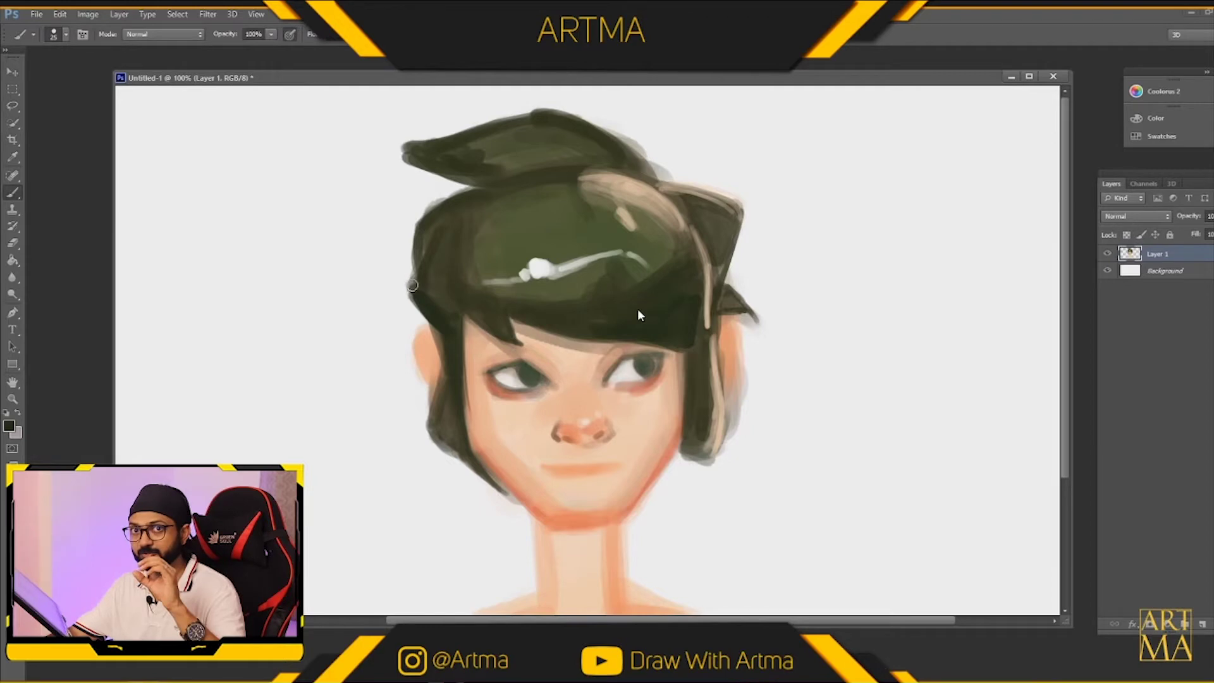
Paint thin dark green flyaway strands on the hair's outer edge and ear at the image's left, plus a curl around the lower lock.
mouse_move(414, 278)
mouse_down()
mouse_move(373, 253)
mouse_move(398, 258)
mouse_move(401, 275)
mouse_move(362, 292)
mouse_up()
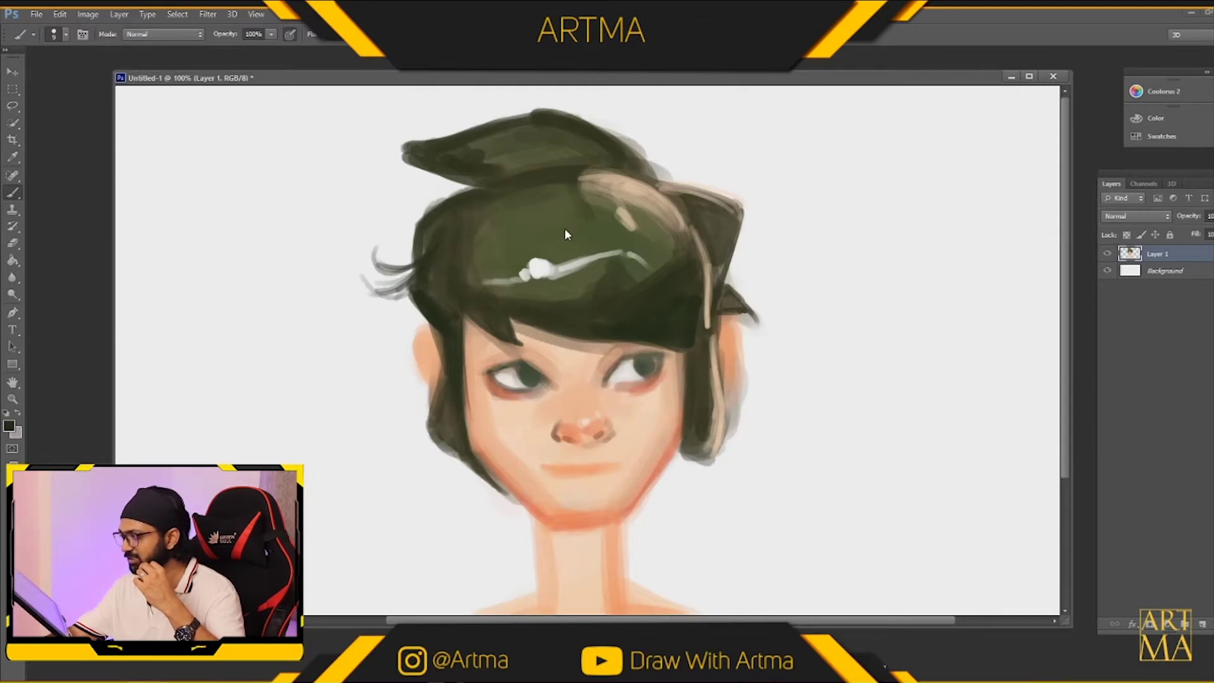
mouse_move(431, 316)
mouse_down()
mouse_move(408, 365)
mouse_move(426, 333)
mouse_up()
mouse_move(447, 381)
mouse_down()
mouse_move(445, 452)
mouse_move(460, 466)
mouse_up()
drag(468, 421, 450, 464)
drag(450, 409, 451, 424)
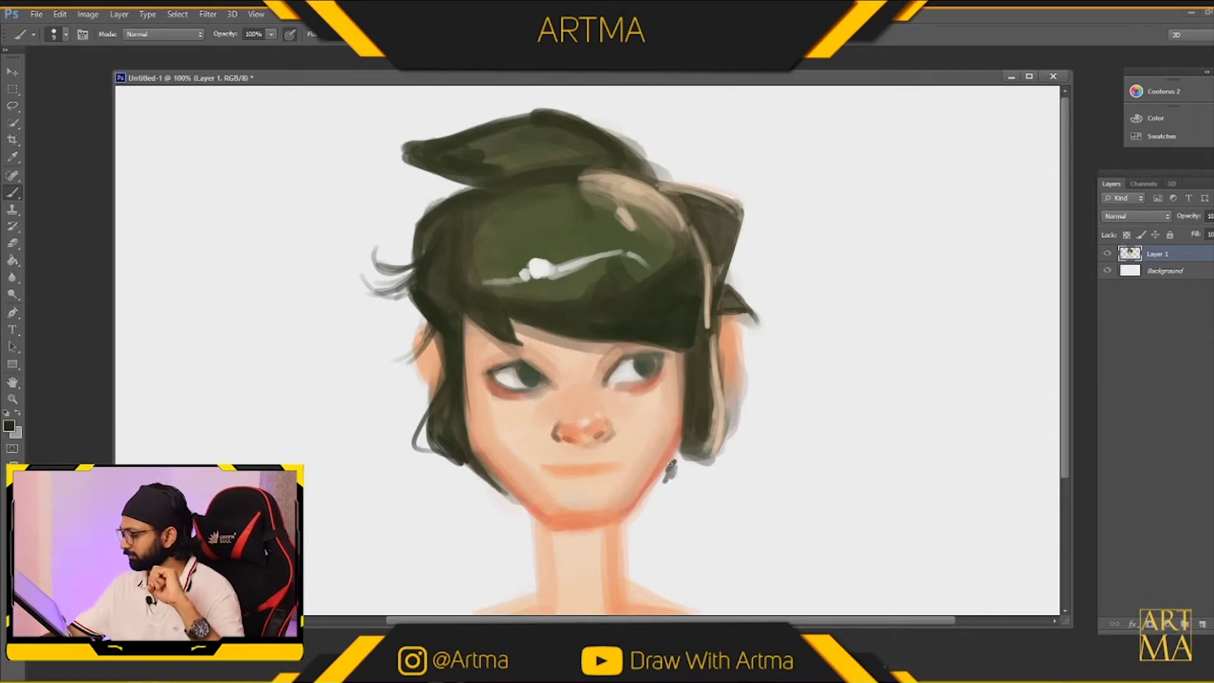
Paint a thin pointed dark lock below the sideburn on the image's right and strengthen the lock along the opposite jaw.
drag(668, 474, 675, 542)
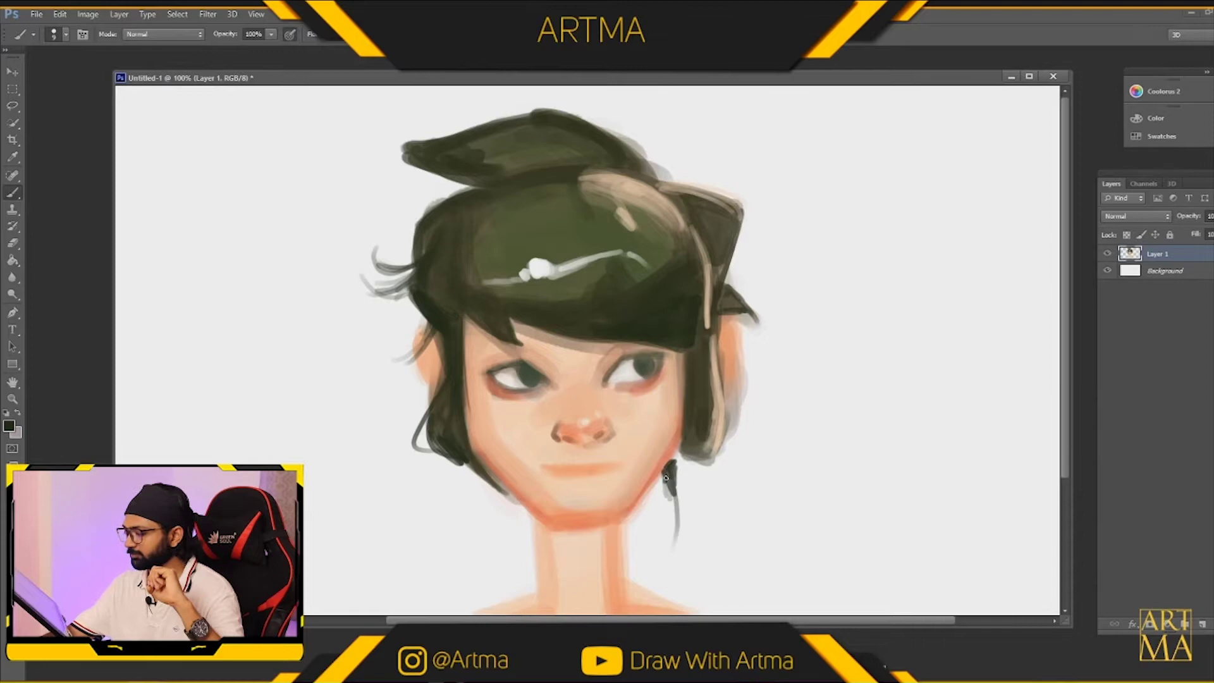
drag(666, 471, 673, 529)
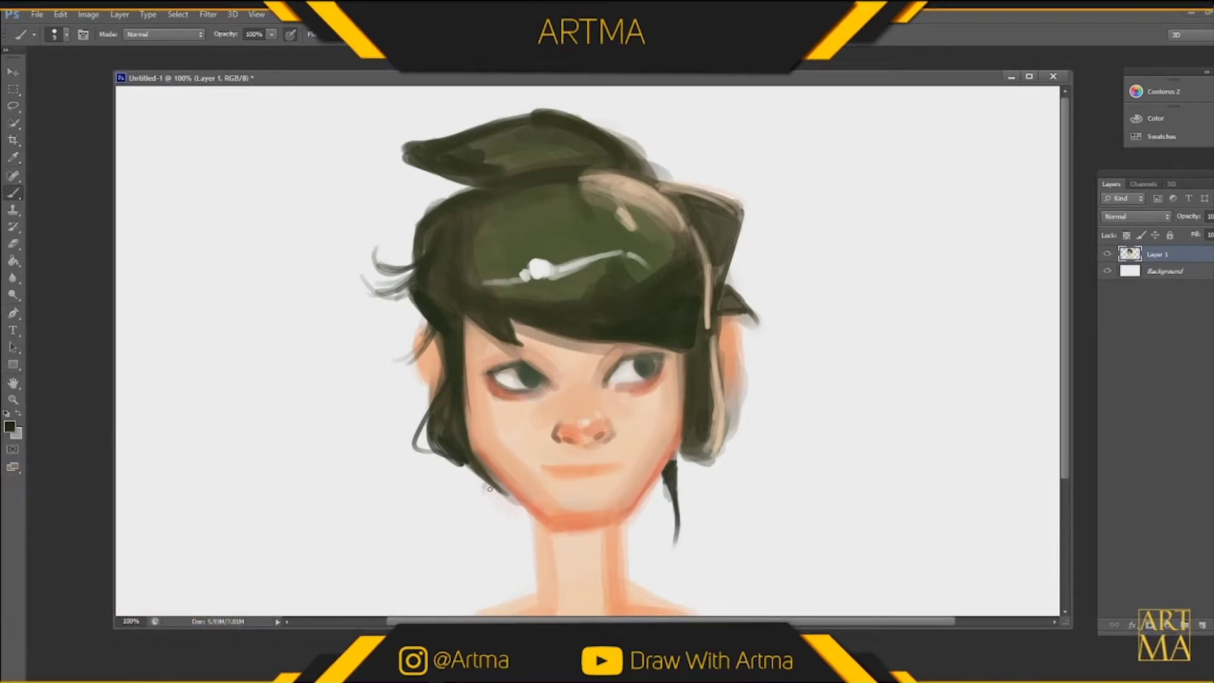
drag(469, 465, 504, 504)
drag(467, 438, 490, 474)
Sample the beige crown highlight, paint rim highlights on the hair's upper edge at the image's left, and trim that edge with the background white.
alt+click(622, 183)
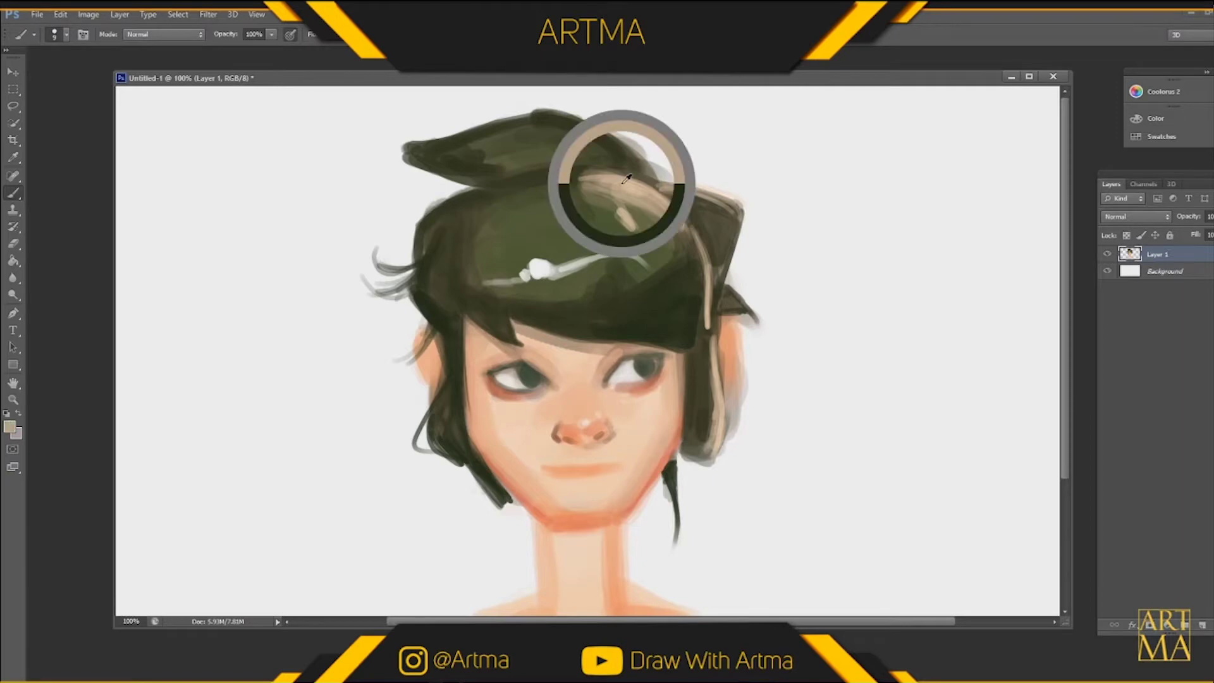
mouse_move(463, 206)
mouse_down()
mouse_move(490, 194)
mouse_move(418, 253)
mouse_move(465, 195)
mouse_up()
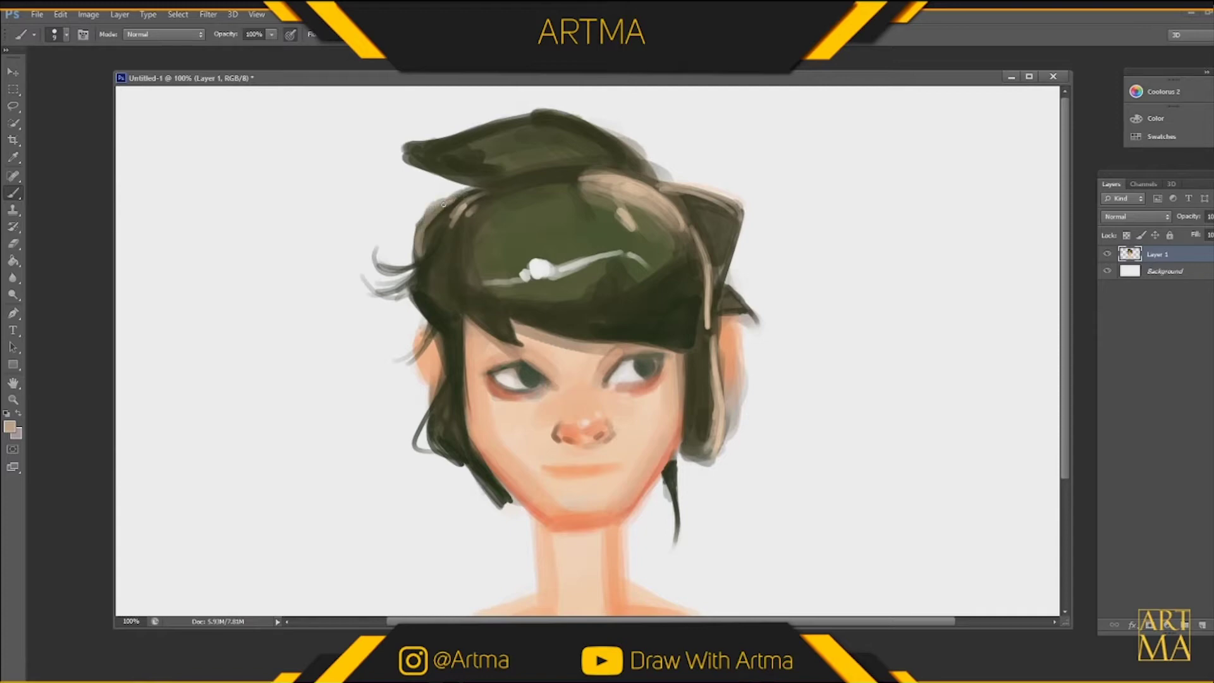
alt+click(412, 184)
drag(450, 195, 439, 199)
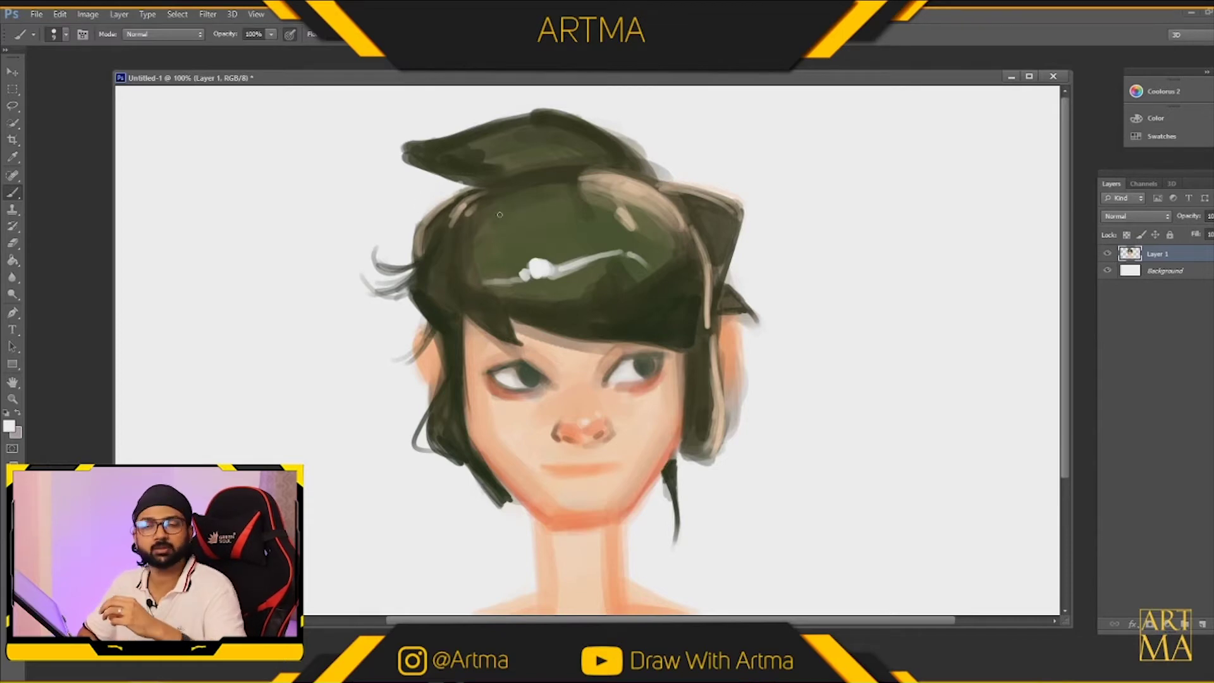
click(9, 425)
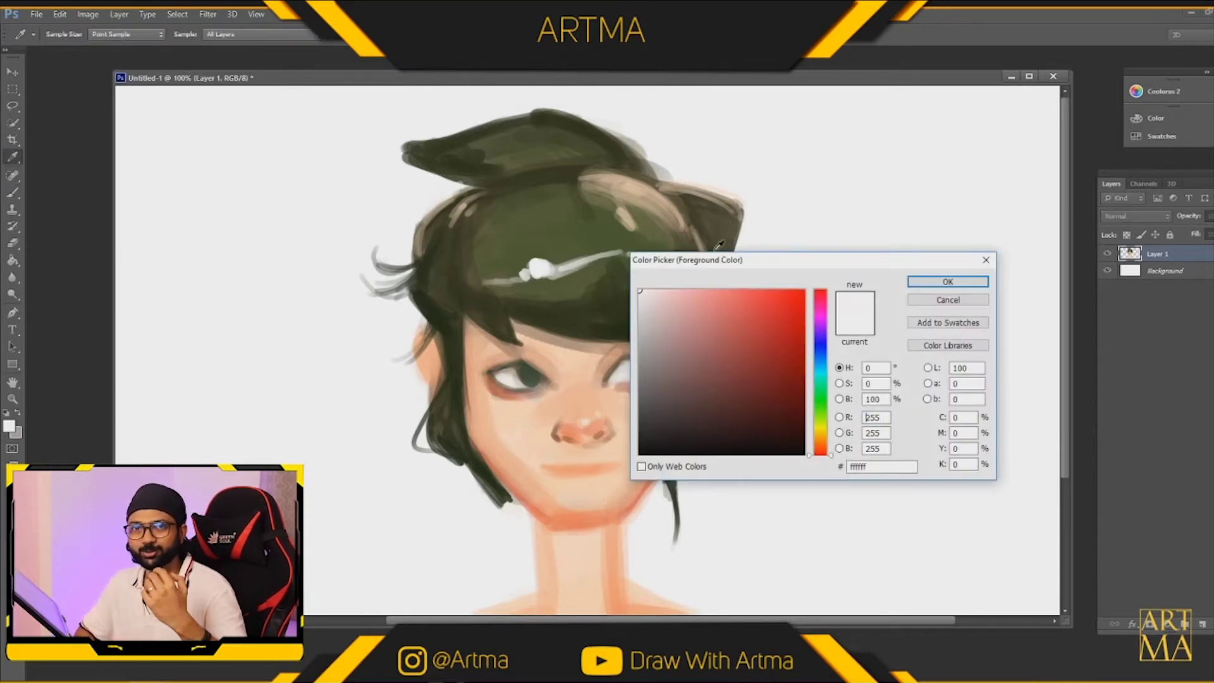
click(948, 281)
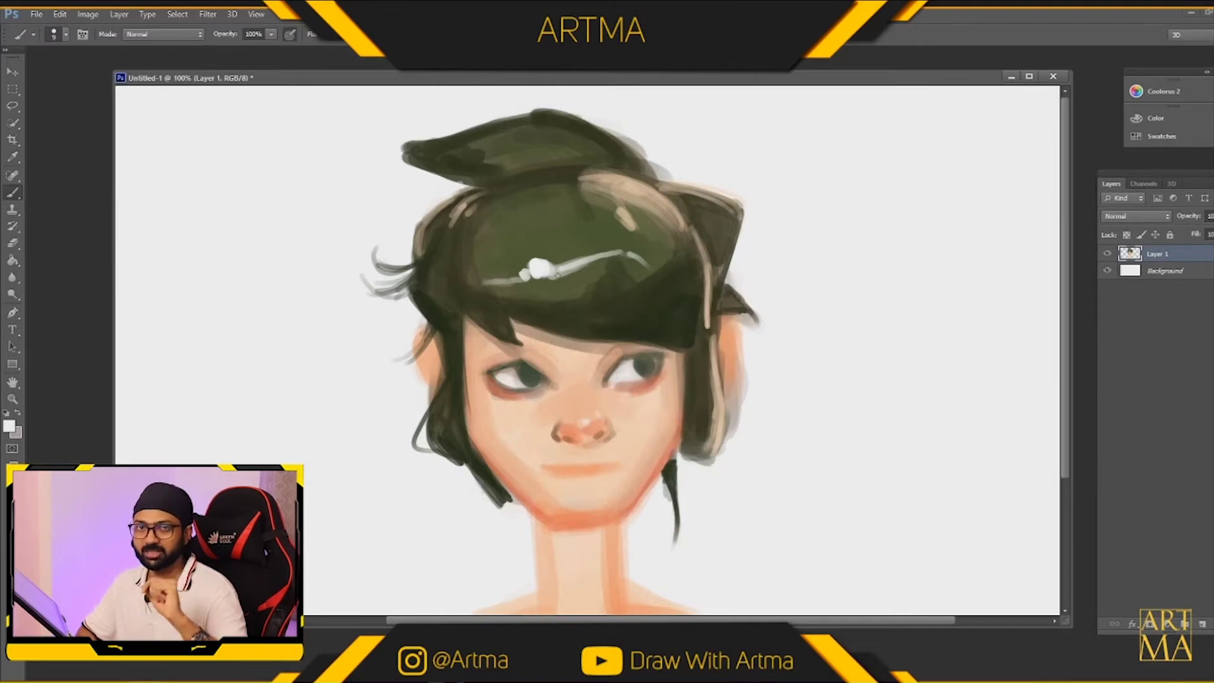
click(577, 244)
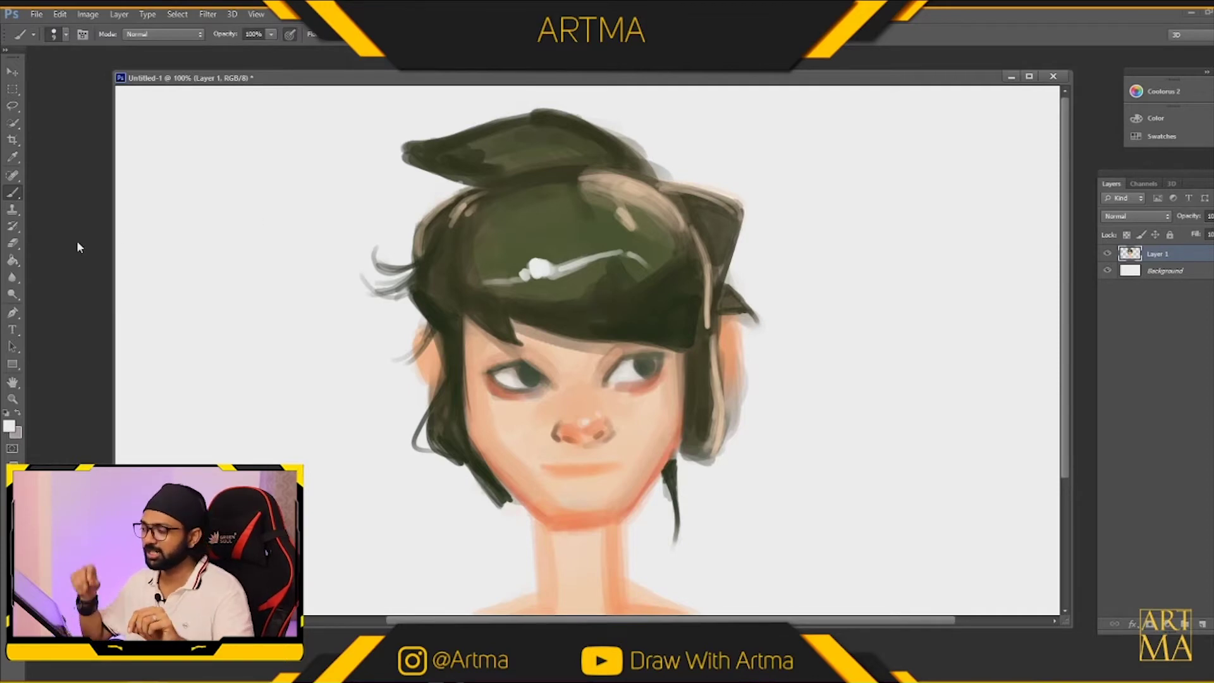
drag(478, 248, 530, 252)
key(ctrl+z)
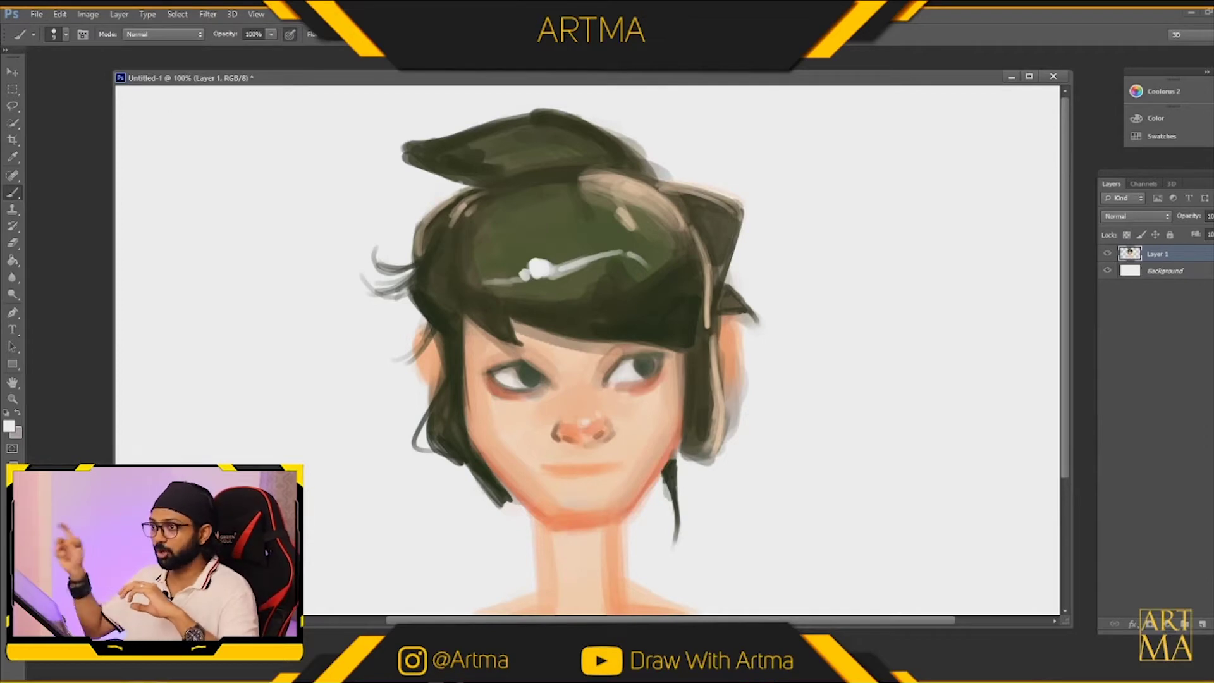
Set the brush colour to the orange-red #d44c36 sampled from the jaw's underside.
click(9, 427)
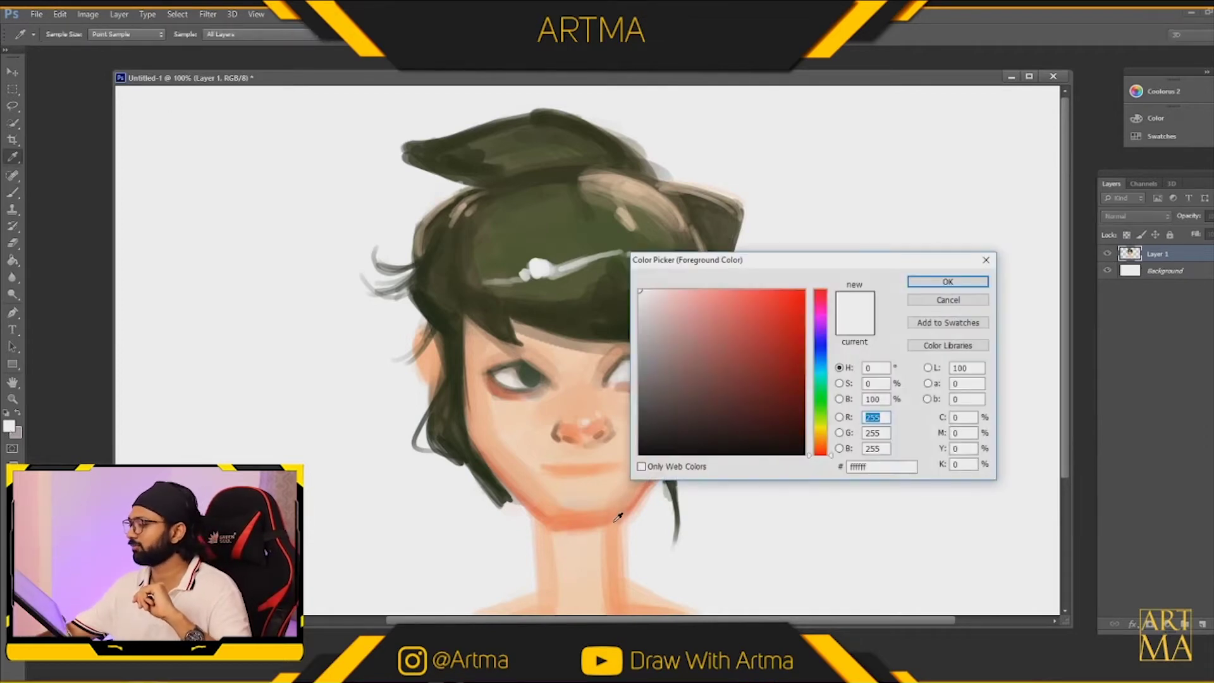
click(607, 516)
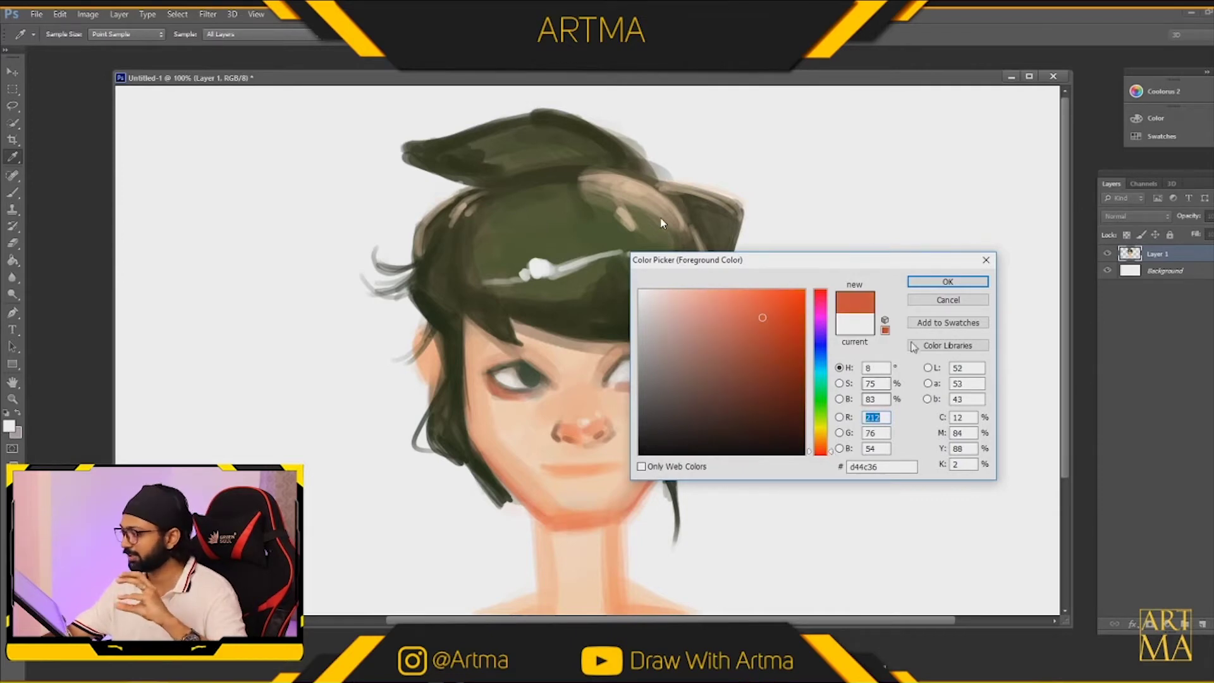
click(945, 281)
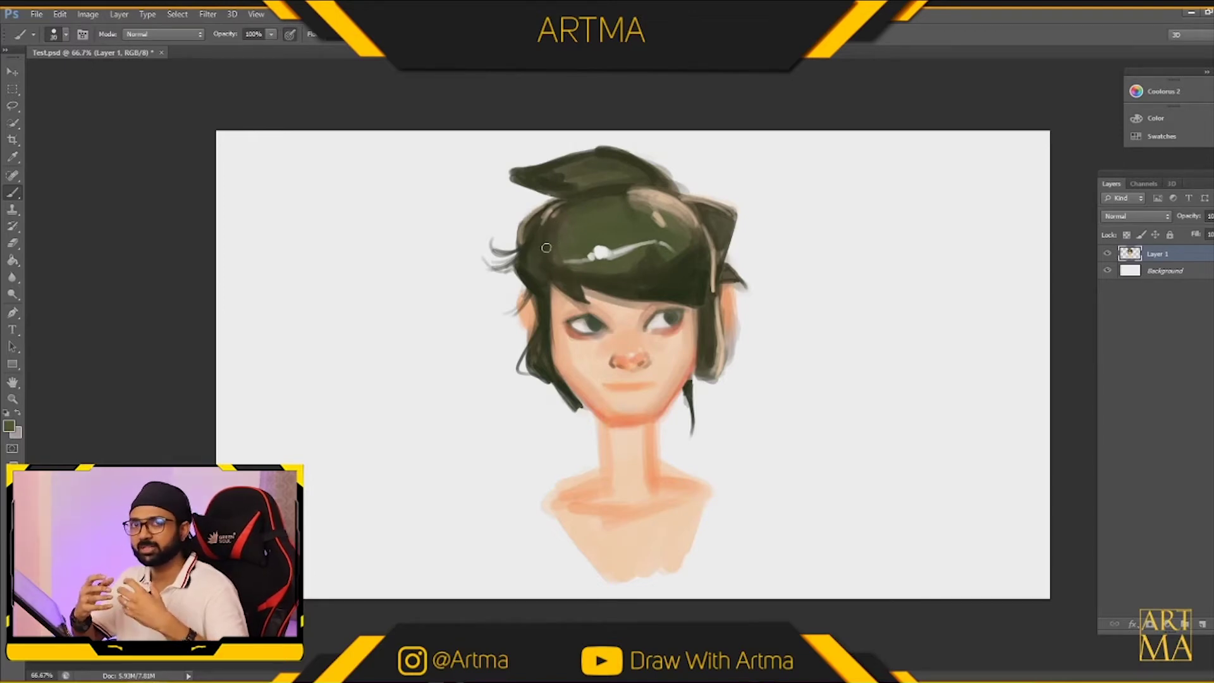
Set the brush colour to a soft mid green and glaze it around the white highlight on the front hair mass.
click(6, 427)
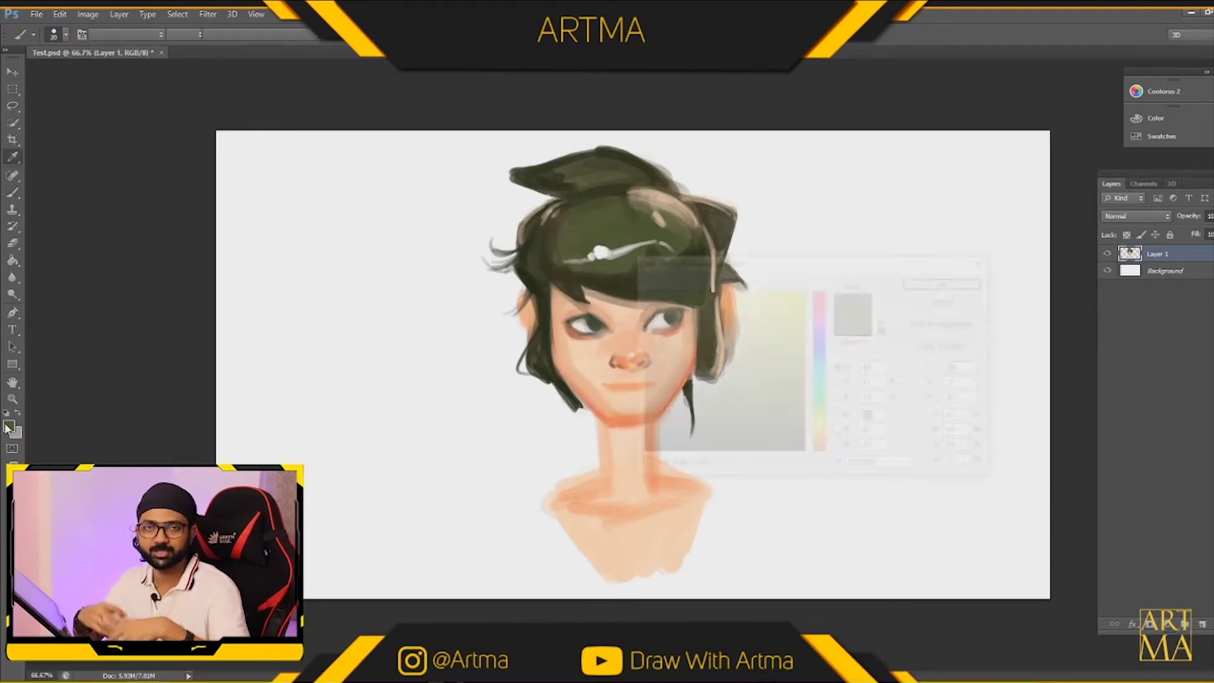
drag(822, 427, 833, 397)
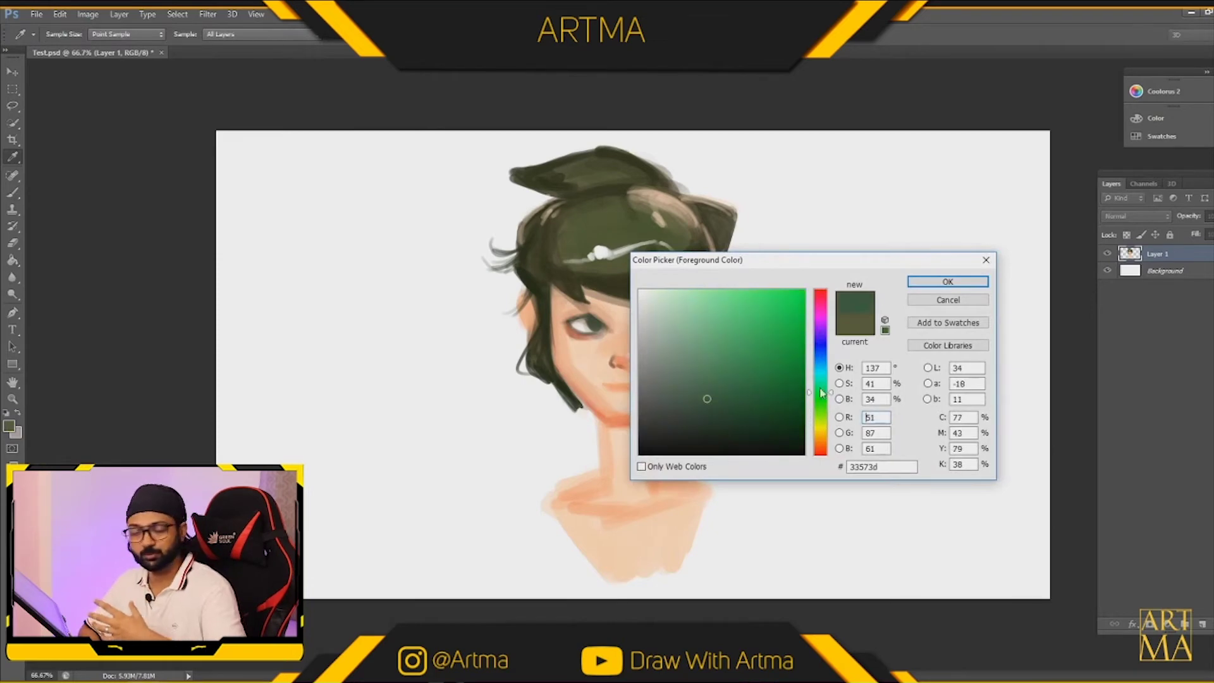
click(703, 337)
click(948, 282)
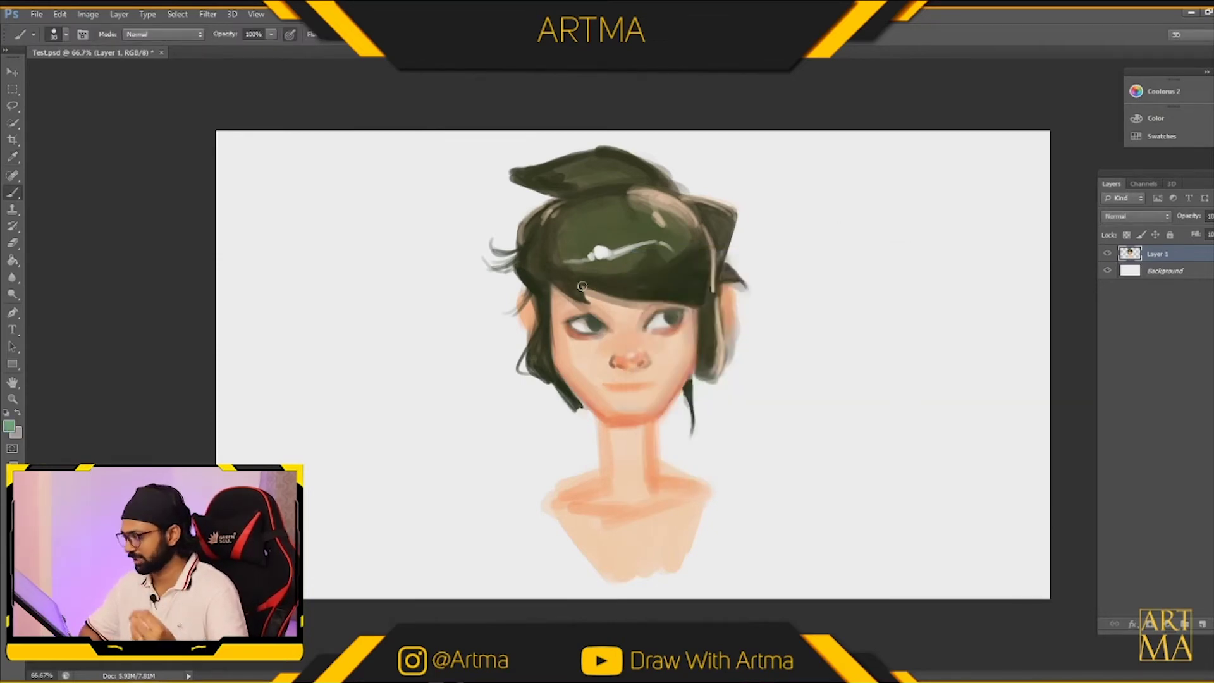
drag(578, 267, 657, 250)
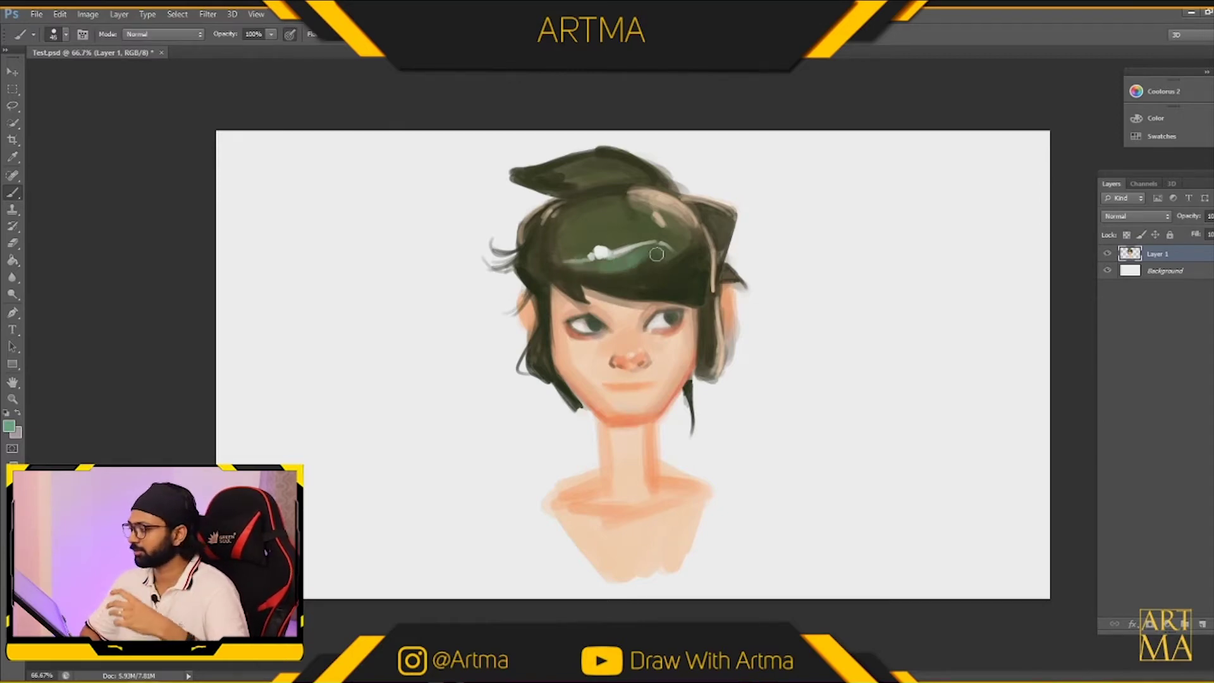
drag(574, 251, 617, 240)
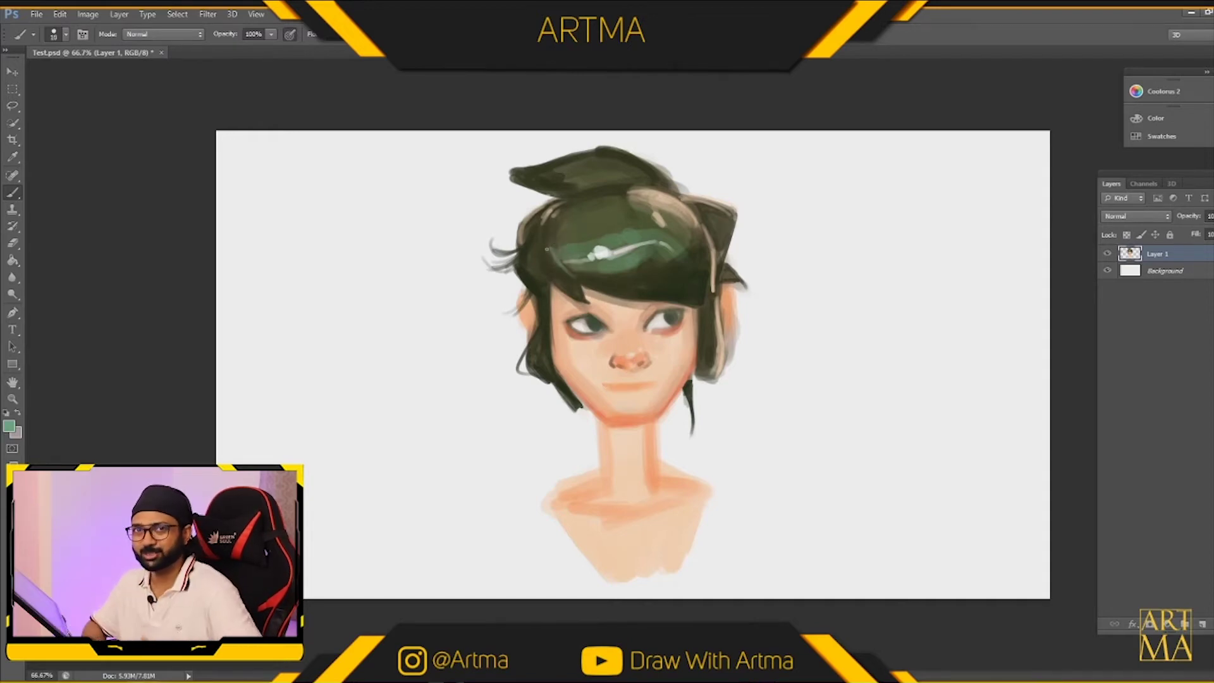
Glaze the same green over the crown, topknot, pointed lock and sideburn, then restate the sideburn's edge with beige sampled from the rim highlight.
drag(607, 198, 628, 195)
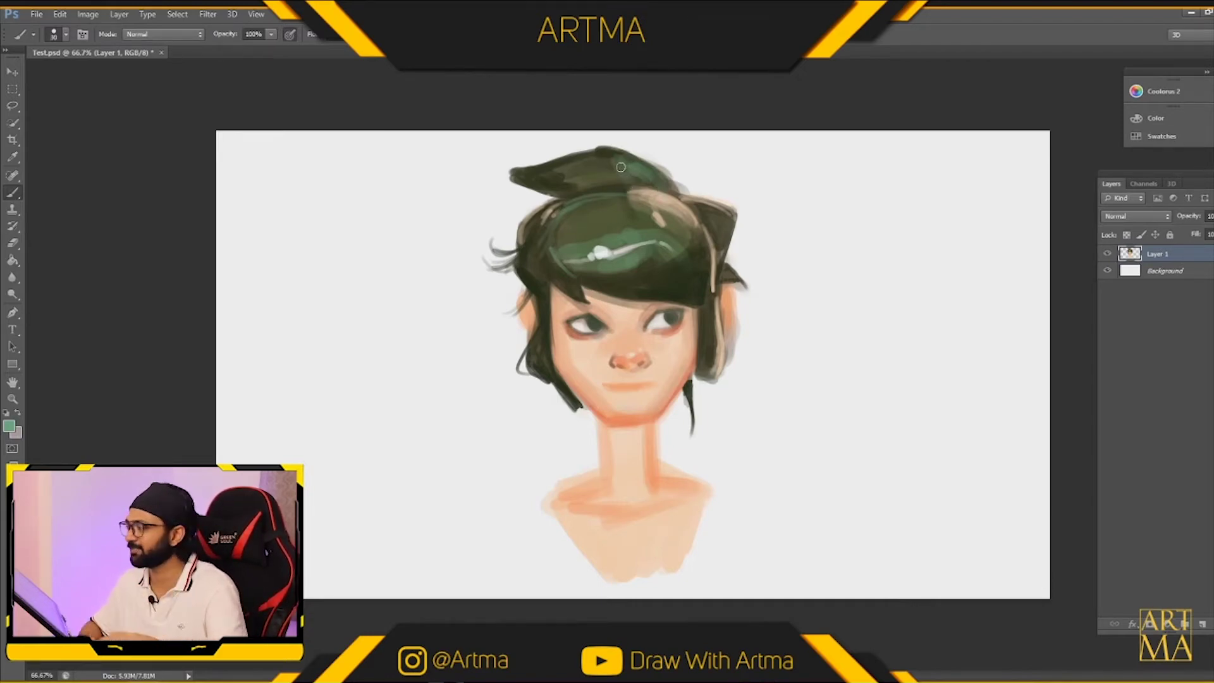
mouse_move(626, 175)
mouse_down()
mouse_move(630, 158)
mouse_move(671, 189)
mouse_move(660, 196)
mouse_move(707, 207)
mouse_move(715, 232)
mouse_move(704, 215)
mouse_move(695, 253)
mouse_up()
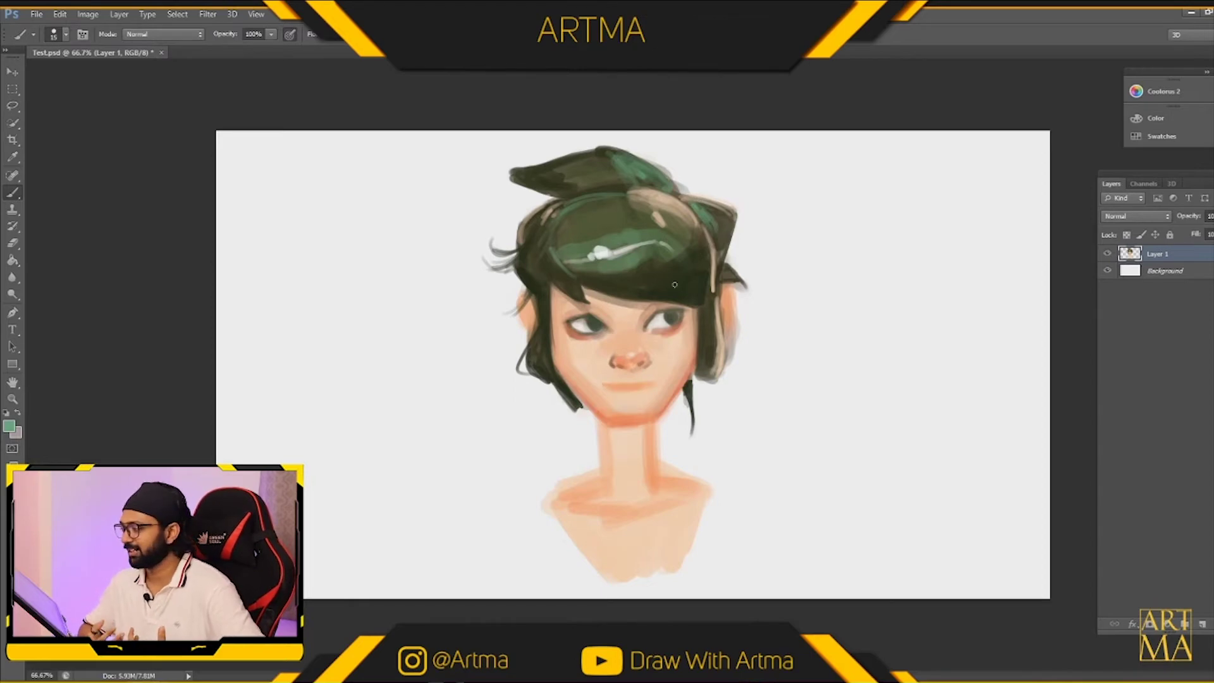
mouse_move(704, 339)
mouse_down()
mouse_move(709, 304)
mouse_move(705, 354)
mouse_move(706, 316)
mouse_up()
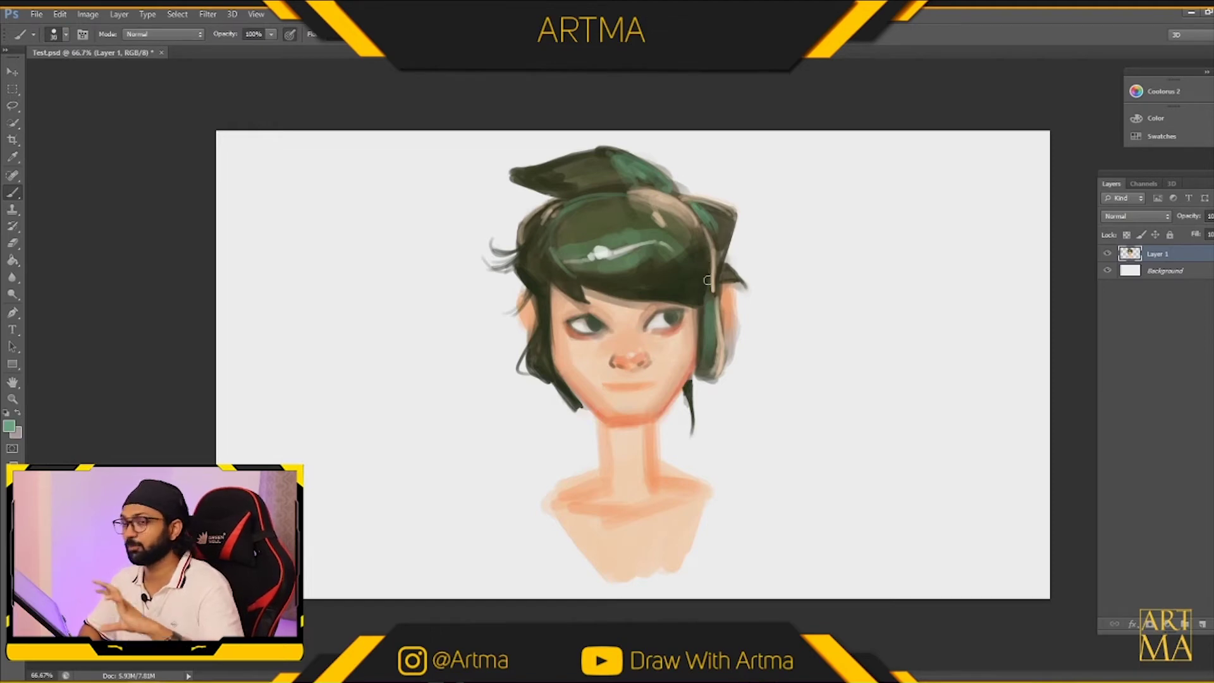
alt+click(714, 260)
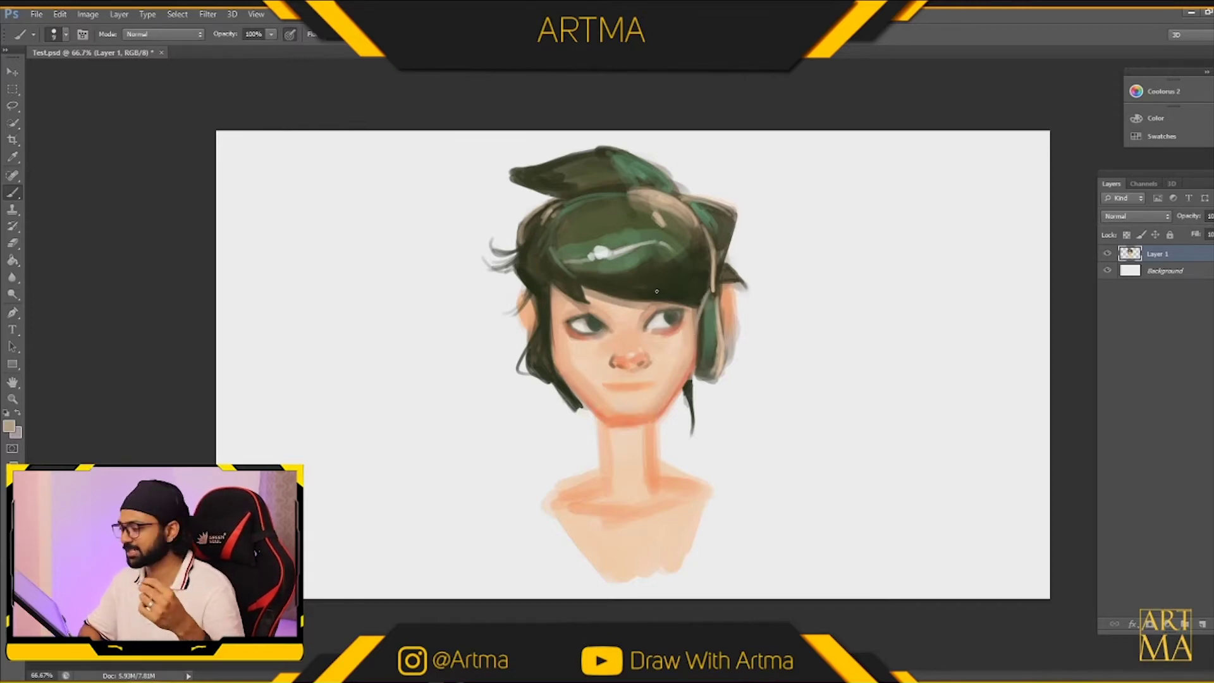
Sample the dark hair green, add a pointed lock to the fringe above the nose and darken both irises.
alt+click(677, 288)
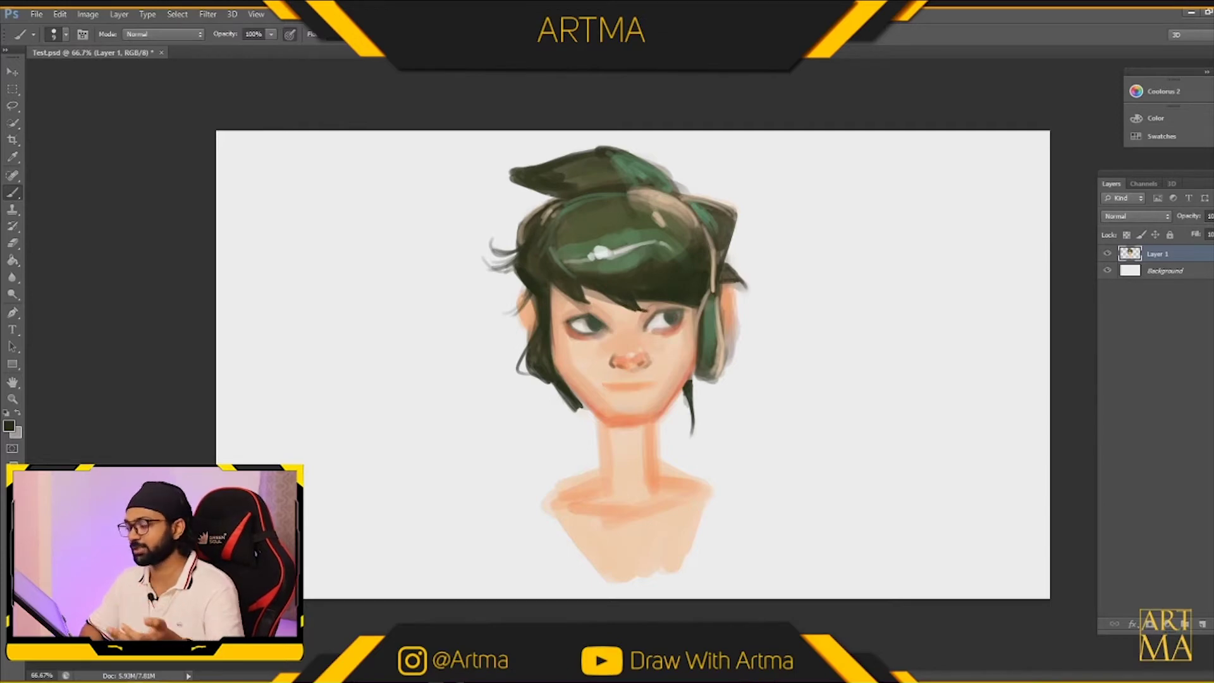
drag(665, 325, 688, 308)
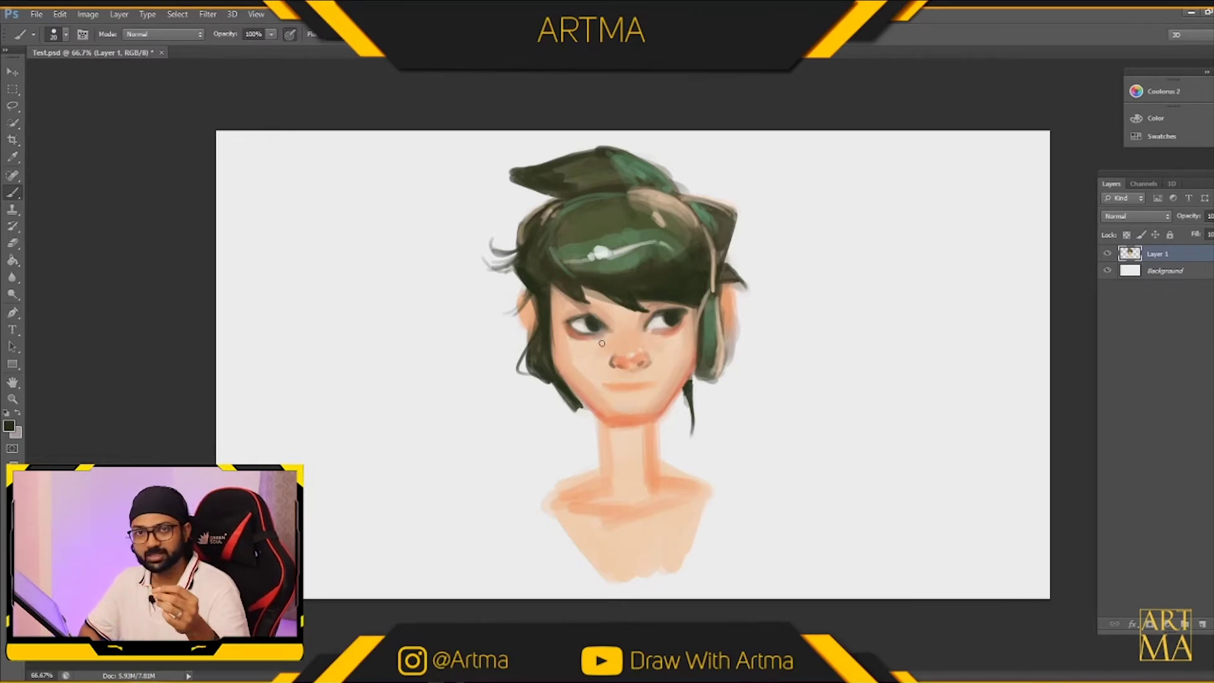
Draw crisp dark upper lash lines on both eyes, with an extended outer corner on the image's left and a strengthened inner corner on the right.
scroll(599, 354, up, 2)
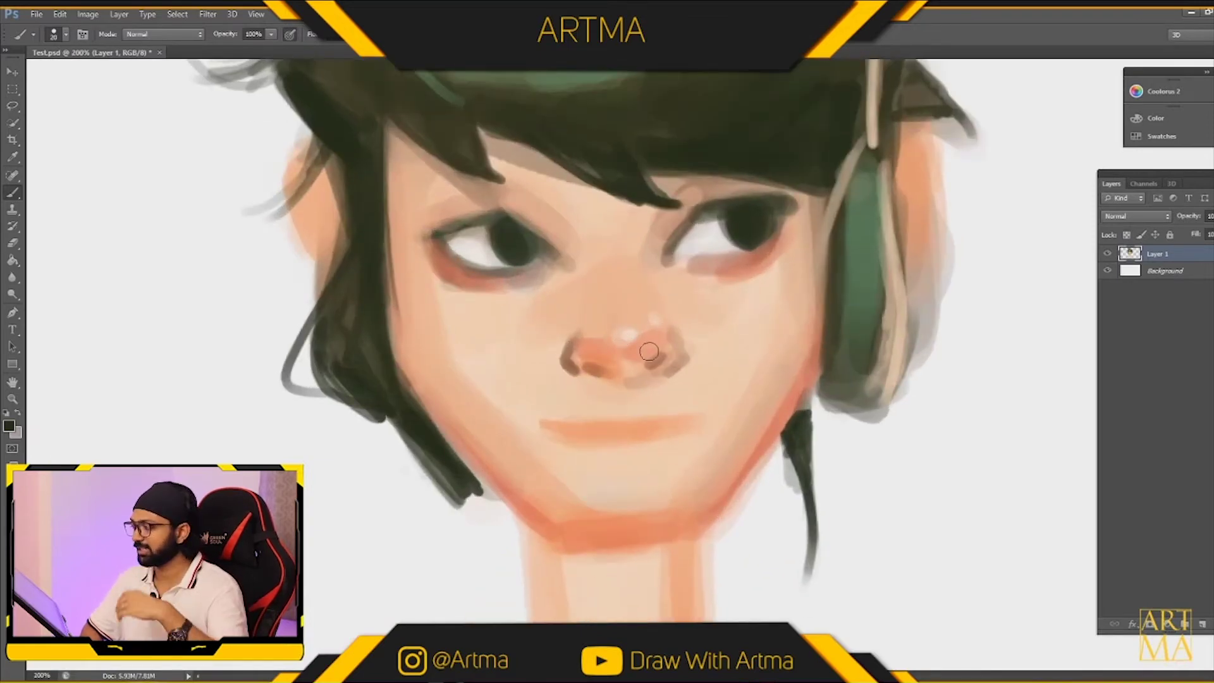
drag(632, 327, 576, 398)
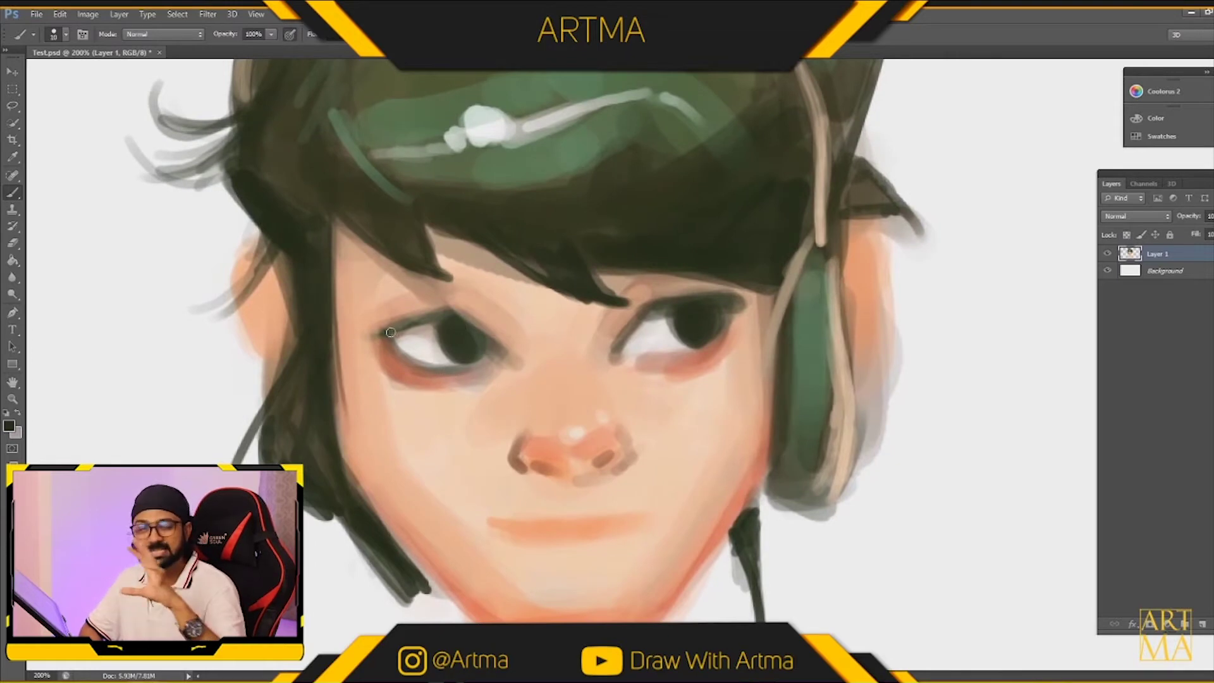
mouse_move(430, 321)
mouse_down()
mouse_move(356, 340)
mouse_move(392, 334)
mouse_move(382, 348)
mouse_move(381, 333)
mouse_move(434, 323)
mouse_up()
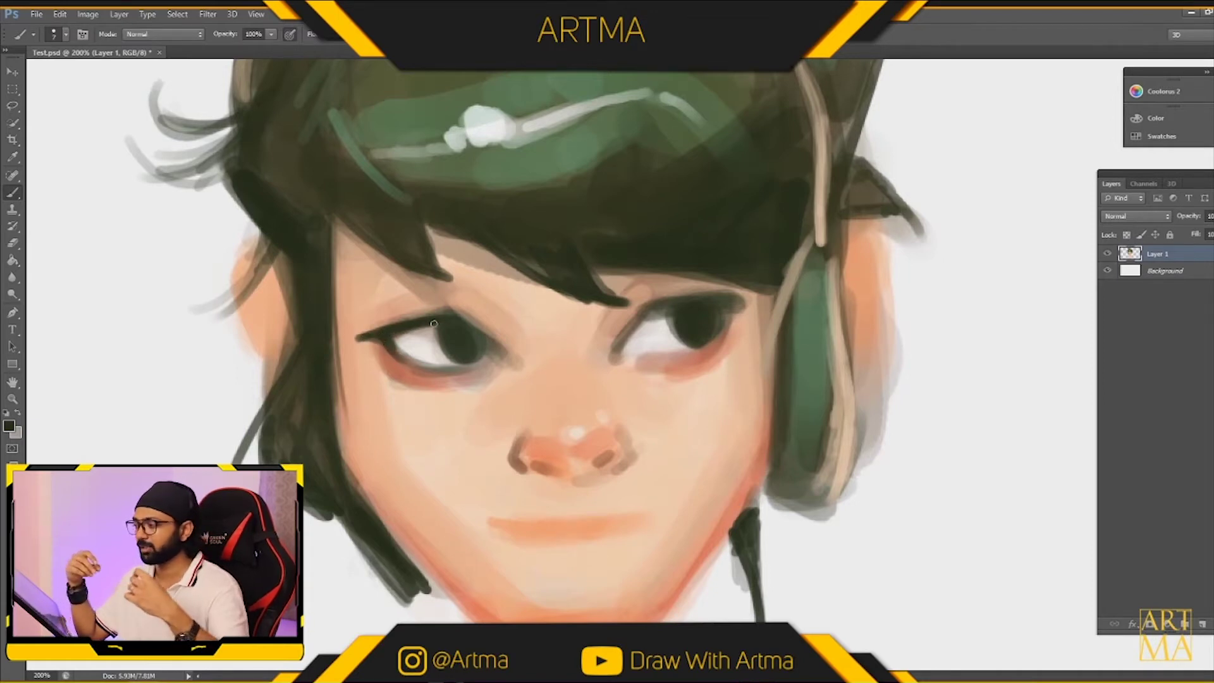
drag(636, 322, 611, 356)
mouse_move(681, 310)
mouse_down()
mouse_move(671, 330)
mouse_move(682, 343)
mouse_up()
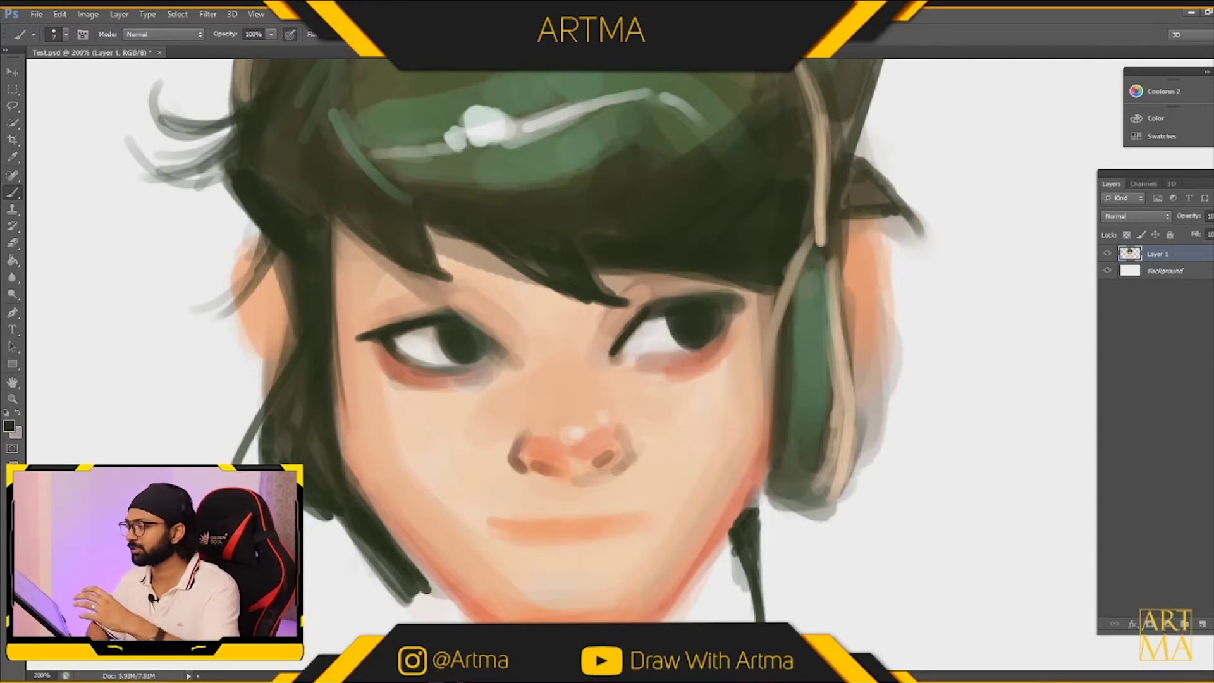
Sample the eye white, repaint the whites of both eyes and add a small white catchlight beside each iris.
alt+click(734, 500)
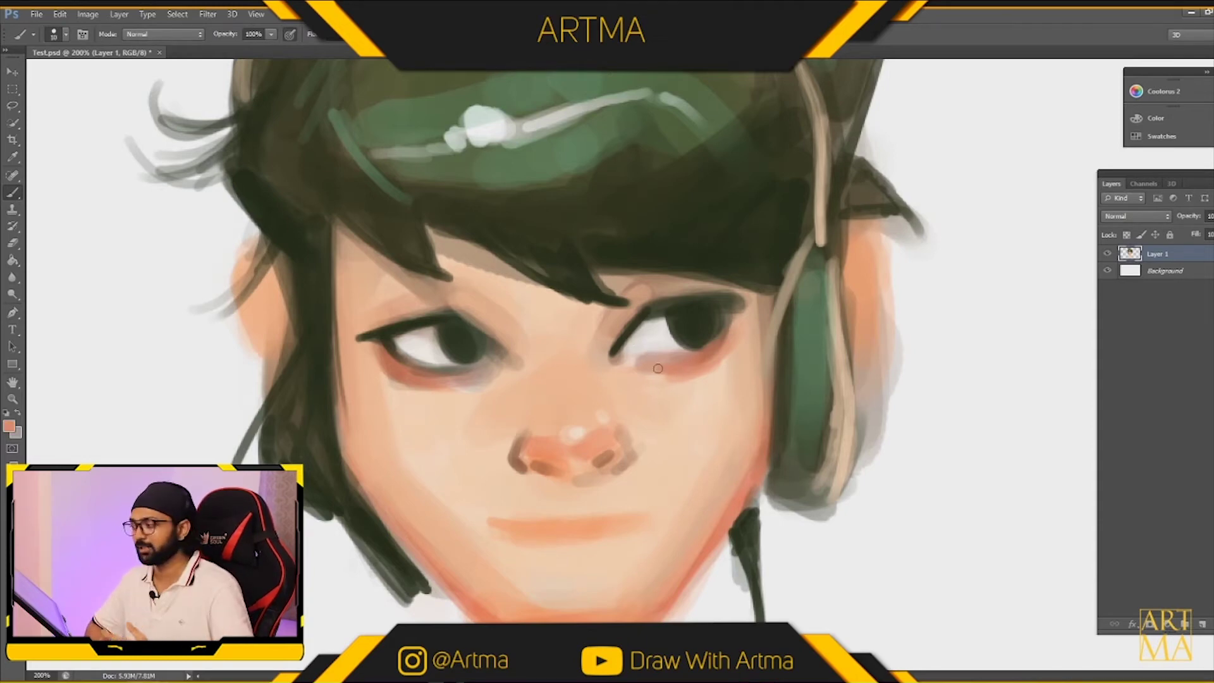
alt+click(657, 334)
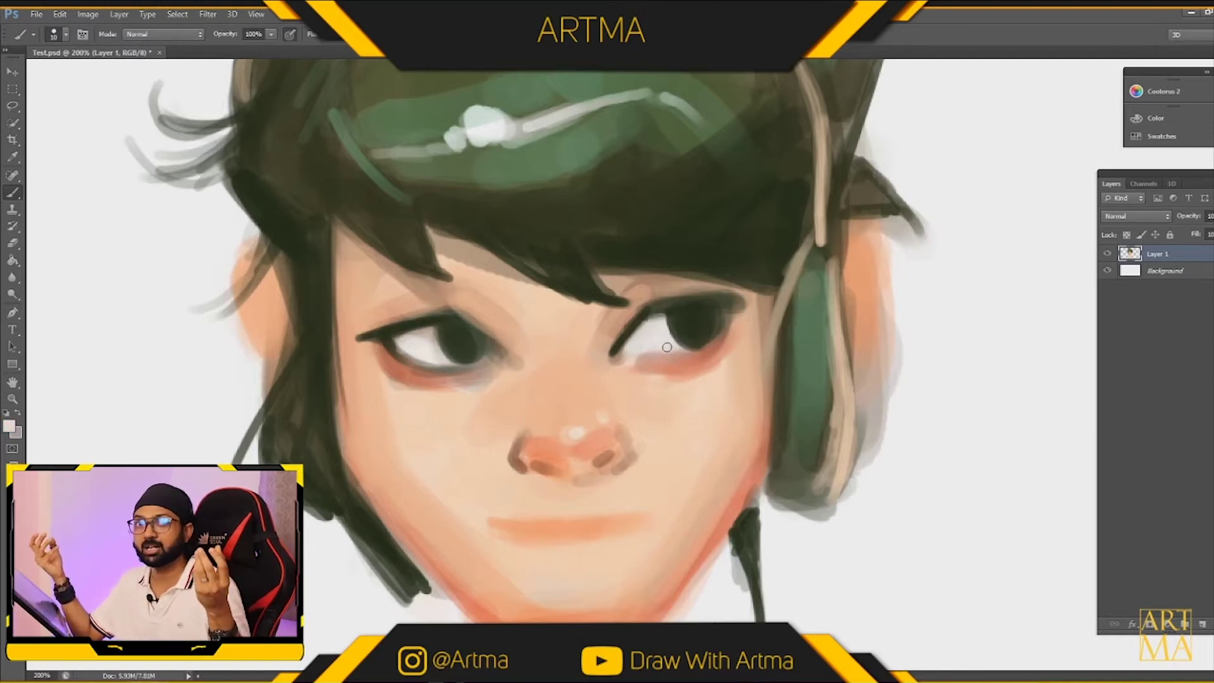
drag(629, 357, 684, 353)
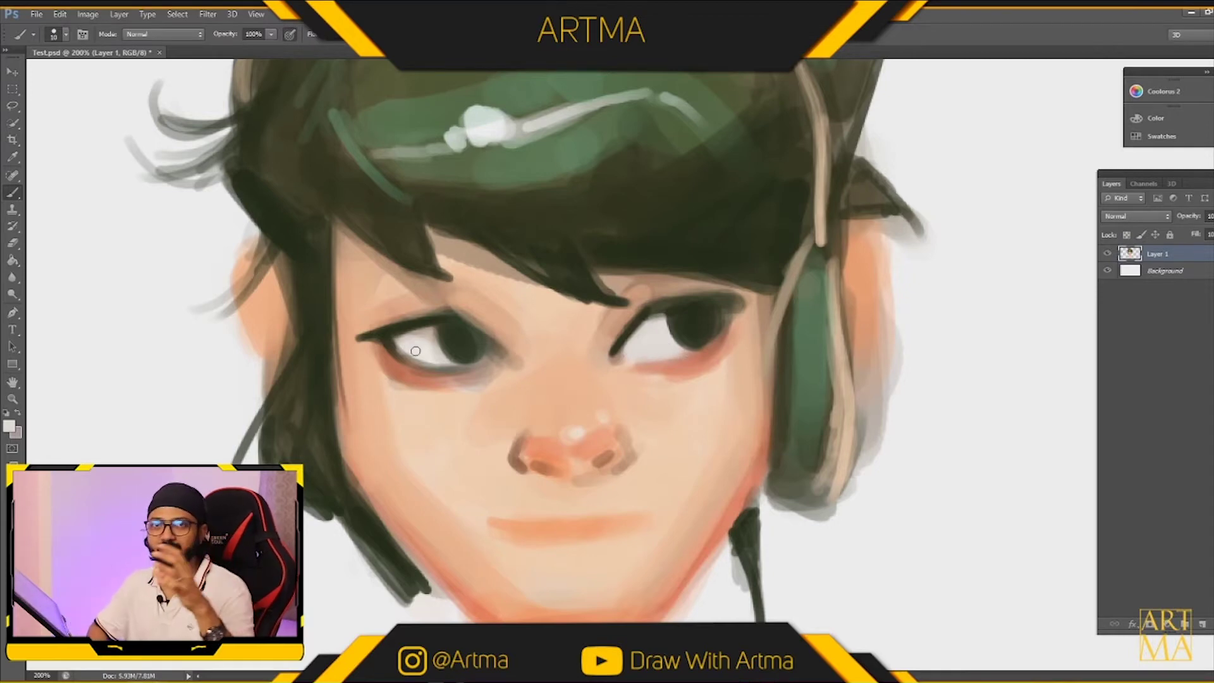
mouse_move(403, 349)
mouse_down()
mouse_move(444, 358)
mouse_move(399, 340)
mouse_move(430, 334)
mouse_move(444, 362)
mouse_up()
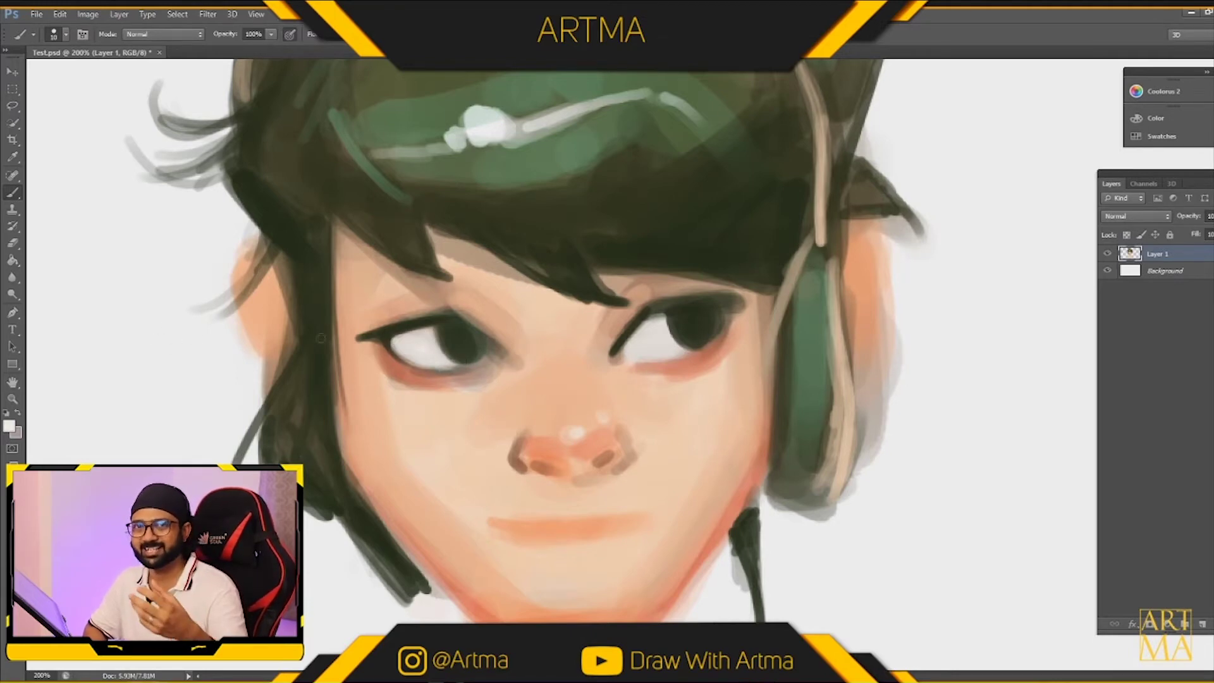
drag(440, 339, 437, 342)
drag(670, 329, 674, 327)
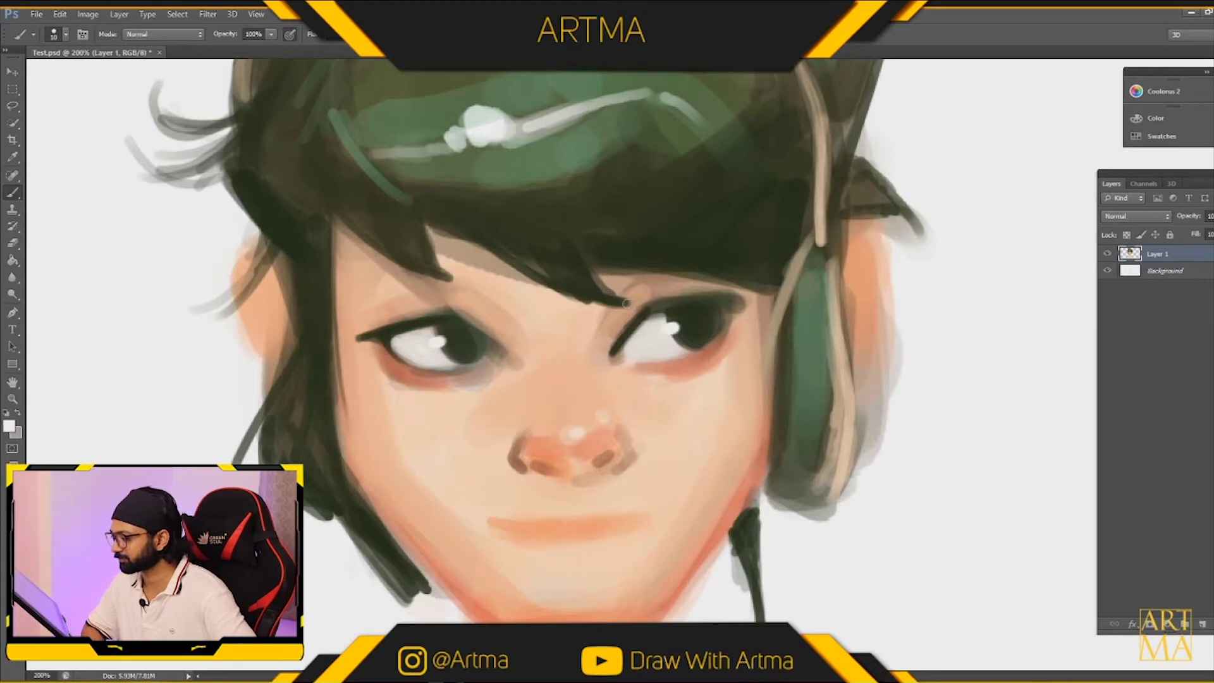
Sample the skin tone above the eye on the image's right and paint over its upper eyelid to clean the edge.
alt+click(639, 279)
mouse_move(651, 296)
mouse_down()
mouse_move(713, 298)
mouse_move(642, 295)
mouse_move(724, 290)
mouse_up()
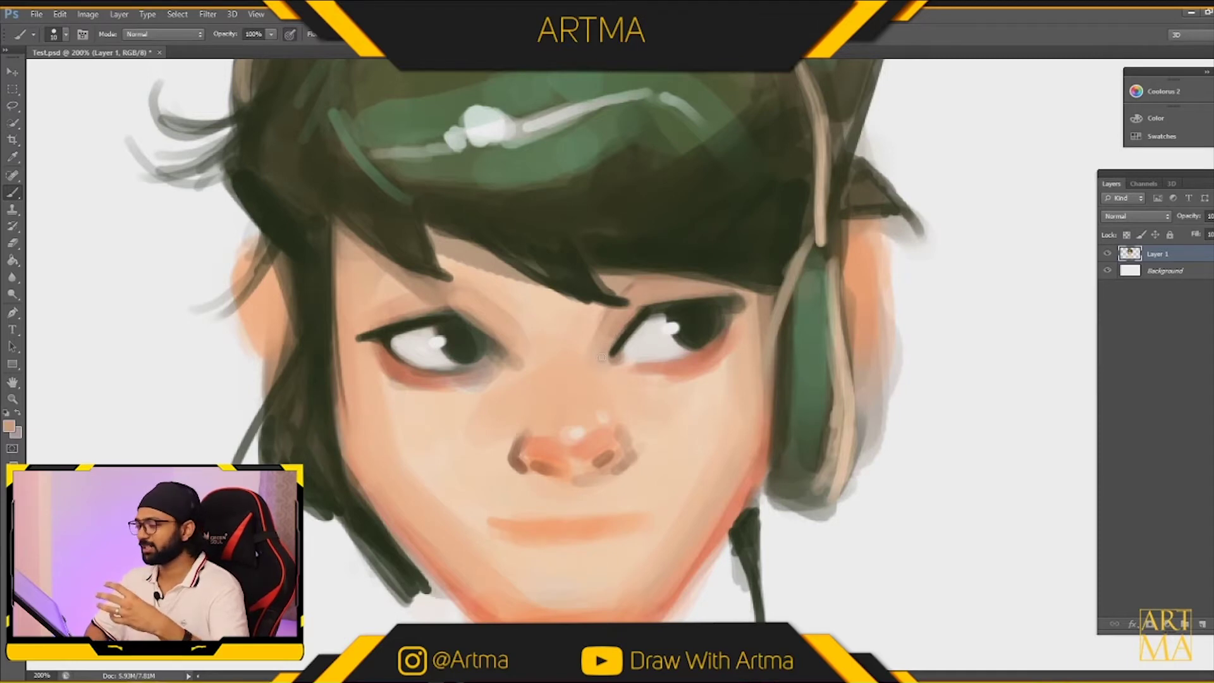
Clean the skin beside the inner corner of the eye on the image's right and repaint the nose and its bridge in salmon pink.
drag(634, 311, 616, 339)
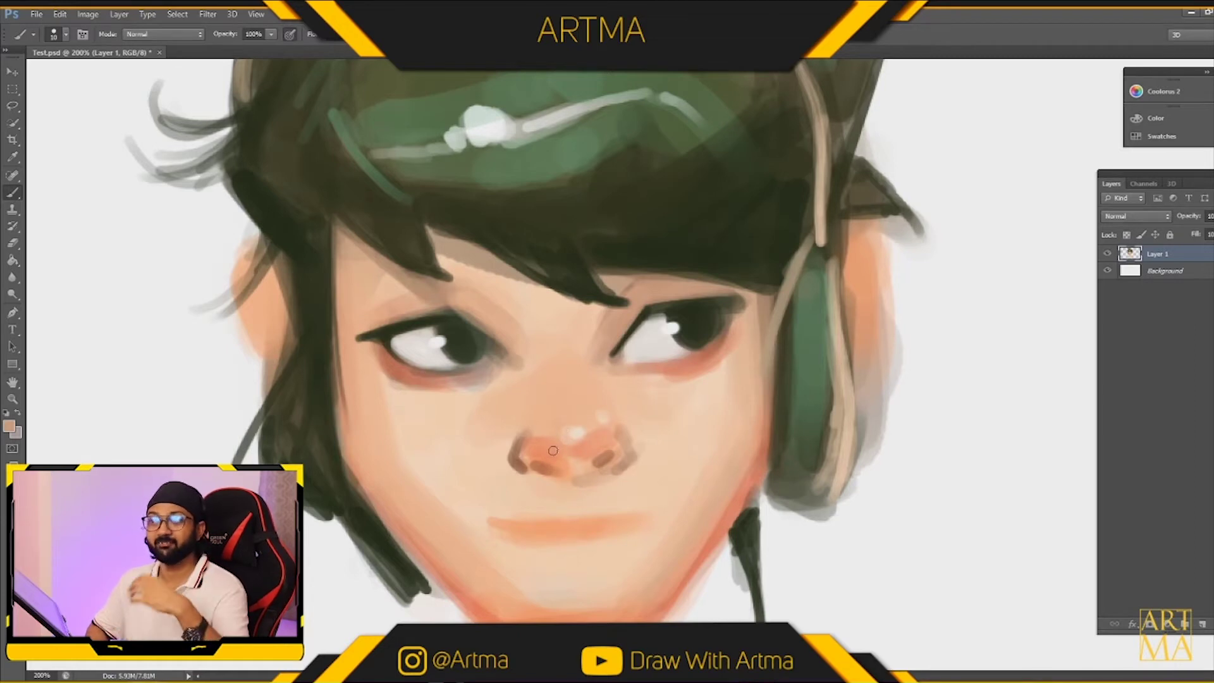
mouse_move(524, 450)
mouse_down()
mouse_move(566, 467)
mouse_move(603, 447)
mouse_move(618, 454)
mouse_move(610, 430)
mouse_move(615, 463)
mouse_move(572, 471)
mouse_up()
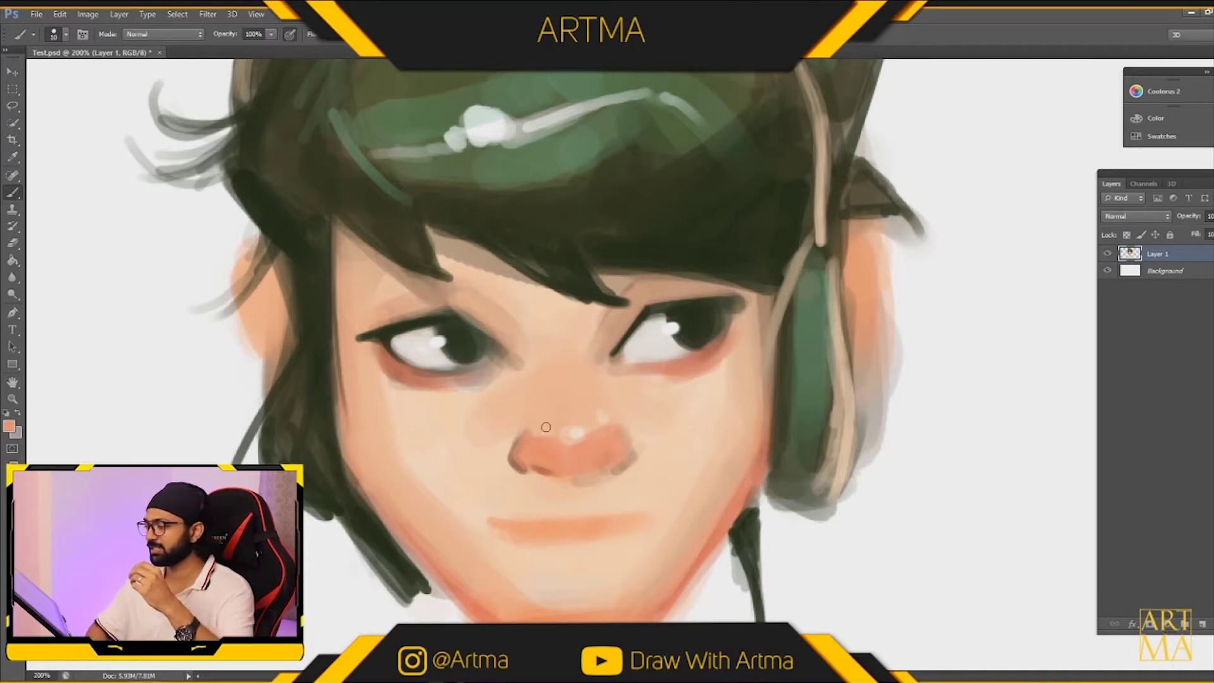
key(bracketright)
key(bracketright)
key(bracketright)
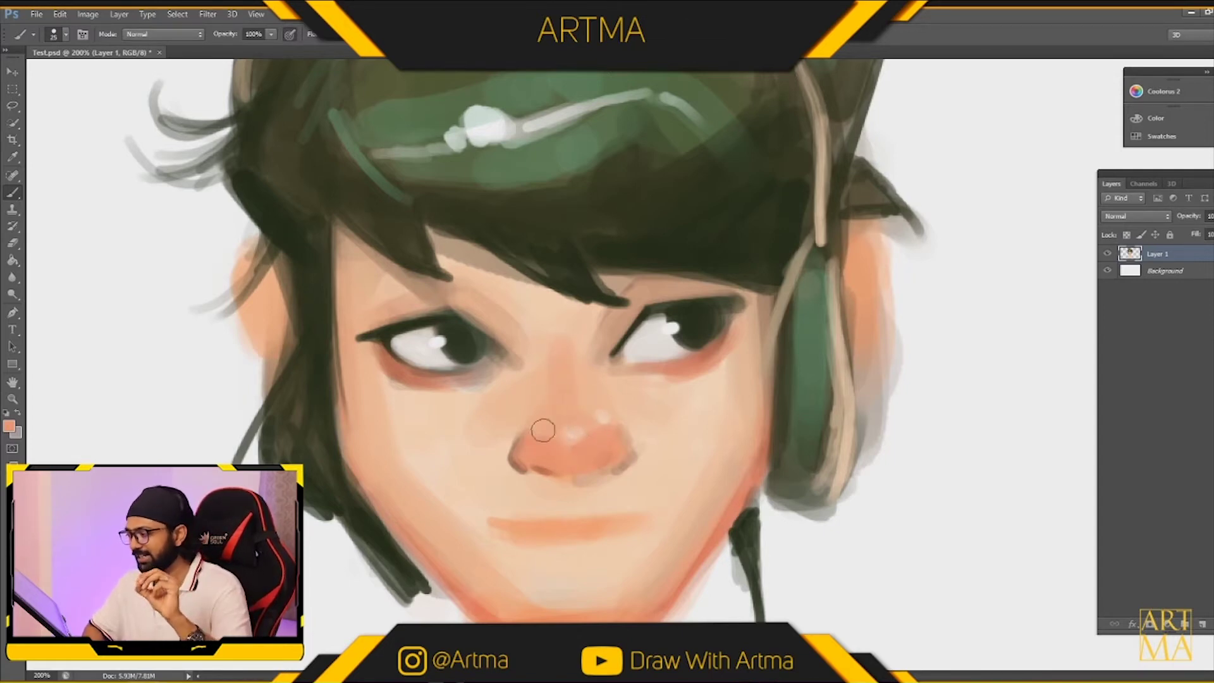
Sample the light cheek skin tone, smooth the cheeks below the eyes and paint a salmon tint above the eye on the image's left.
alt+click(465, 420)
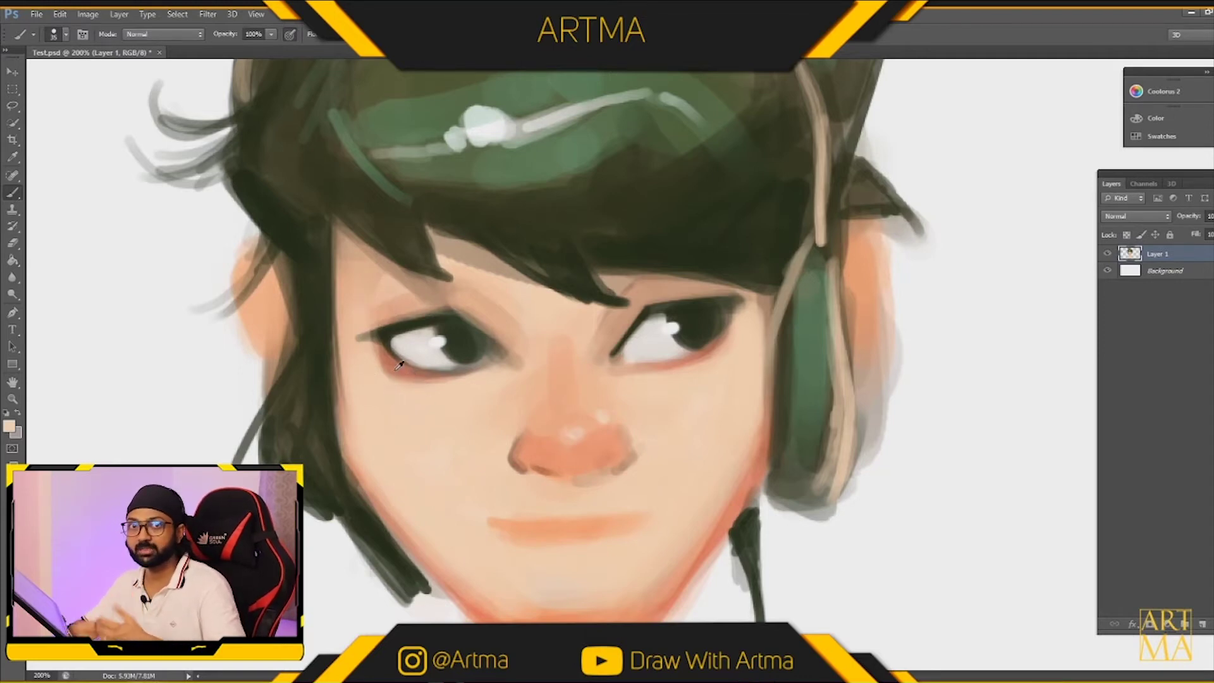
mouse_move(459, 304)
mouse_down()
mouse_move(487, 318)
mouse_move(563, 446)
mouse_up()
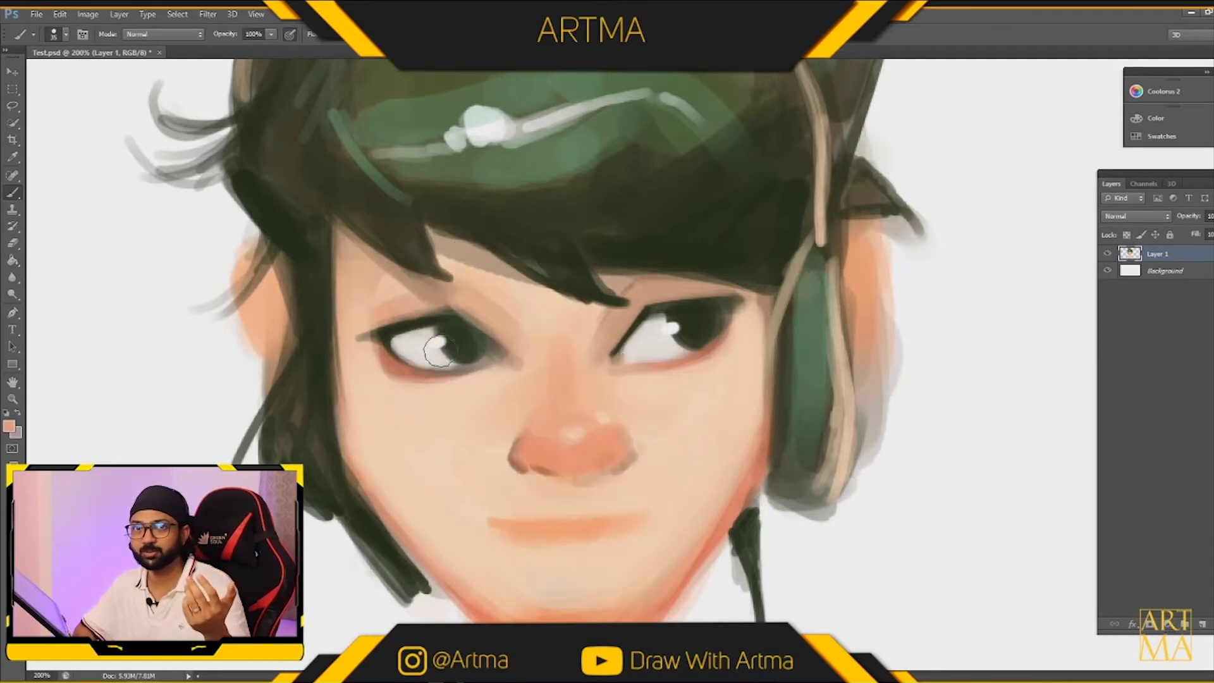
mouse_move(367, 278)
mouse_down()
mouse_move(364, 306)
mouse_move(399, 296)
mouse_move(346, 323)
mouse_up()
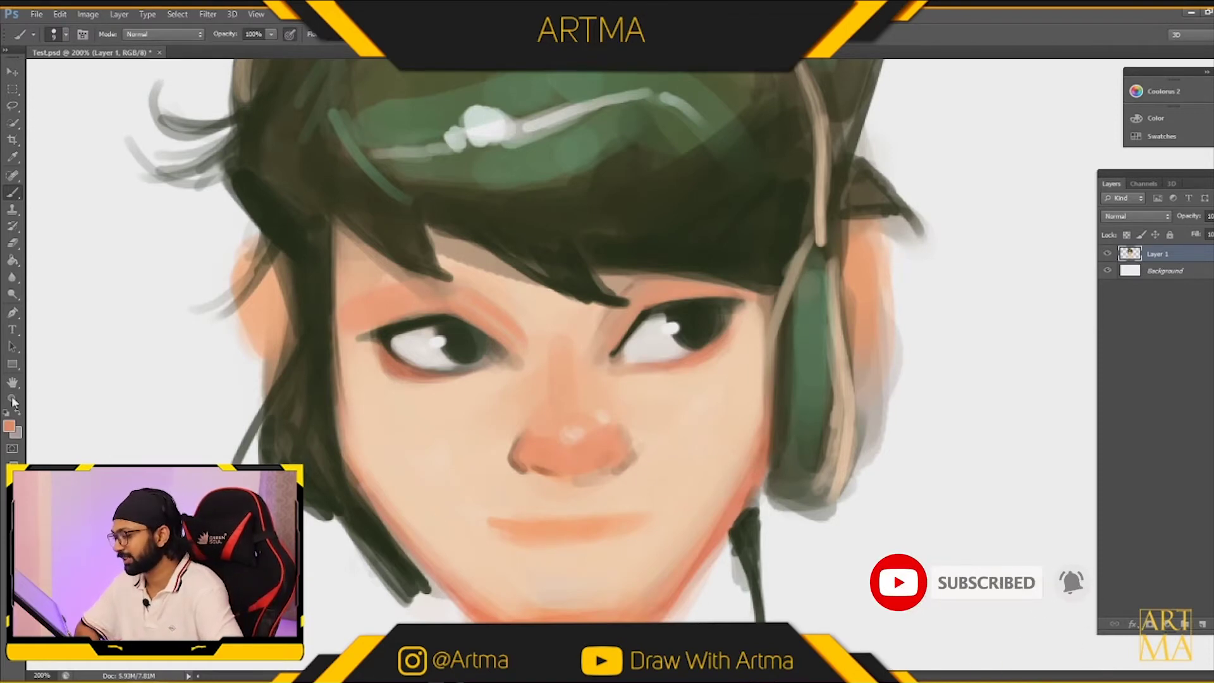
Choose a darker reddish brown and paint both mouth corners, the darker lip line and a short shadow under the lower lip.
click(9, 426)
click(758, 349)
key(Return)
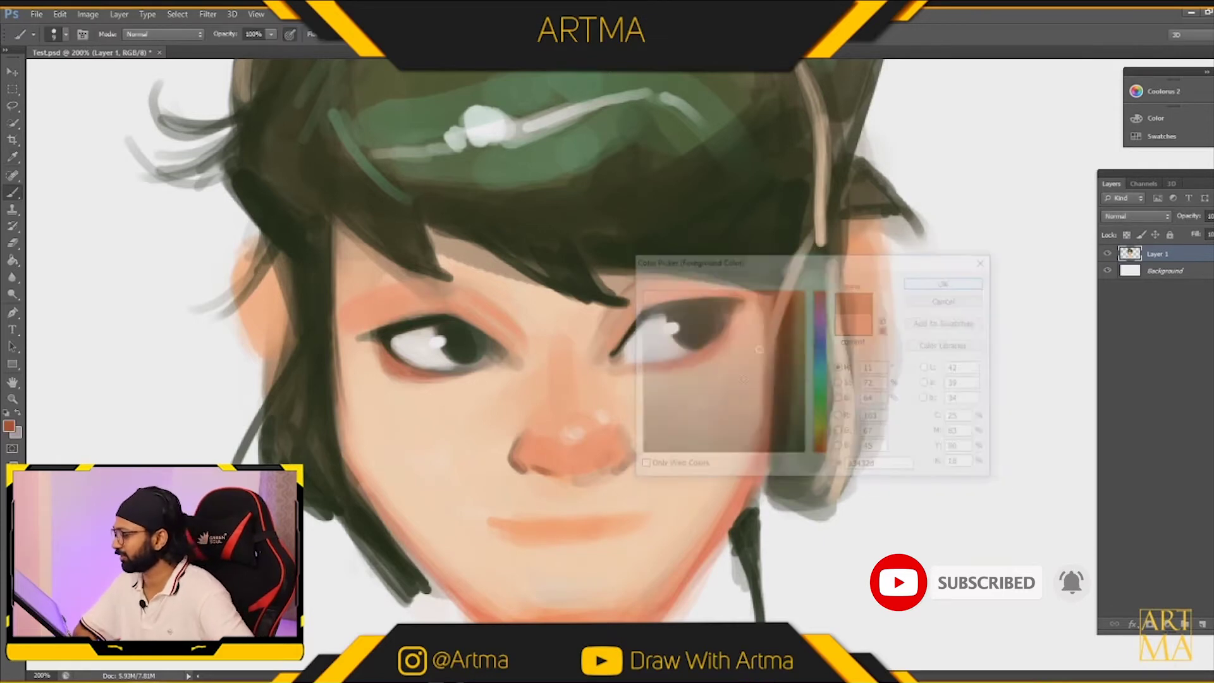
click(634, 517)
mouse_move(482, 528)
mouse_down()
mouse_move(547, 539)
mouse_move(632, 522)
mouse_up()
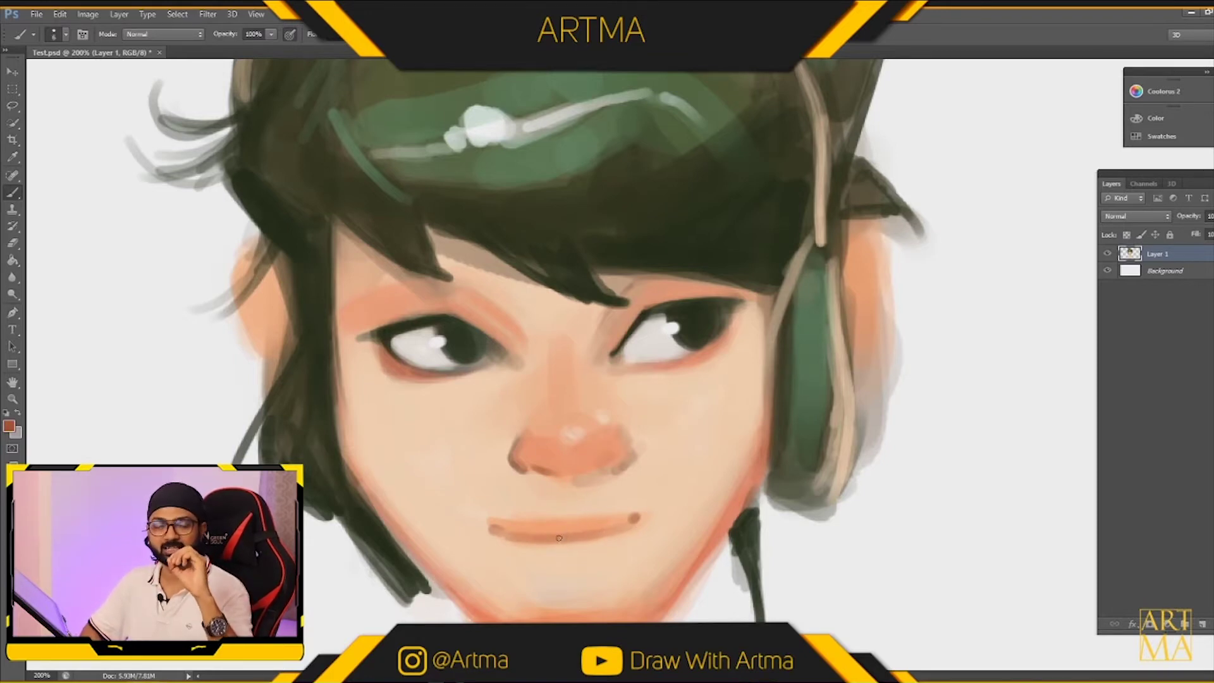
drag(575, 539, 633, 522)
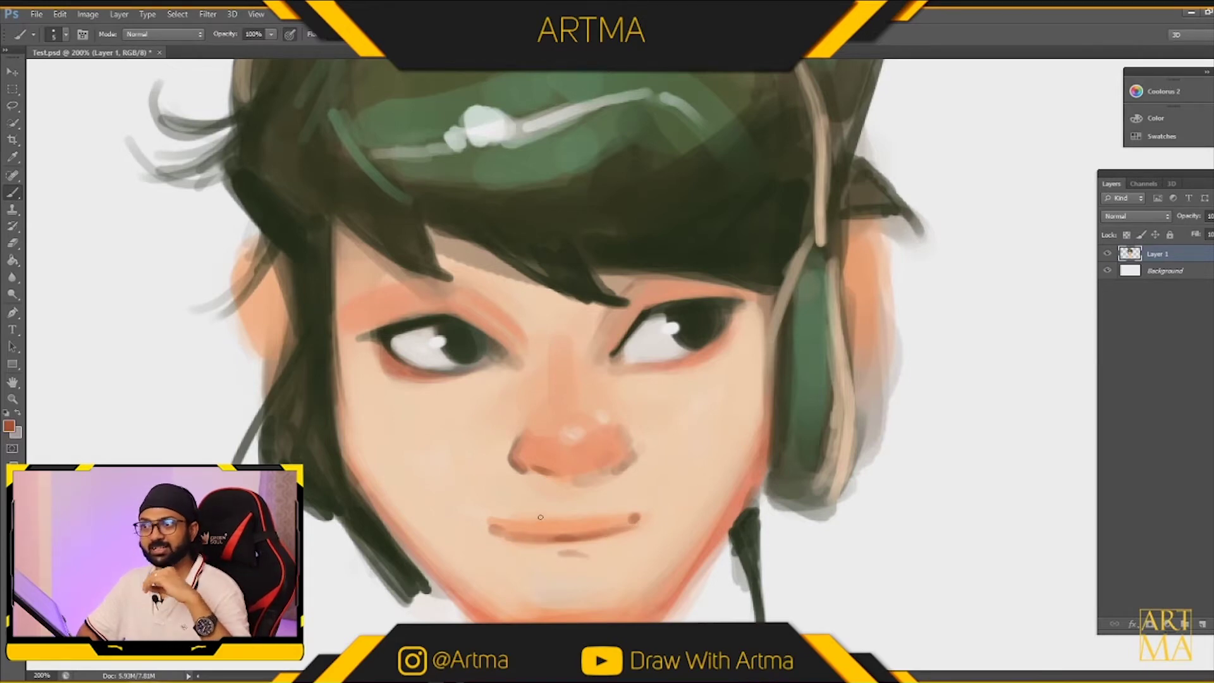
Sample the skin tone above the mouth and paint around the lips and mouth corners to thin and sharpen them.
alt+click(514, 498)
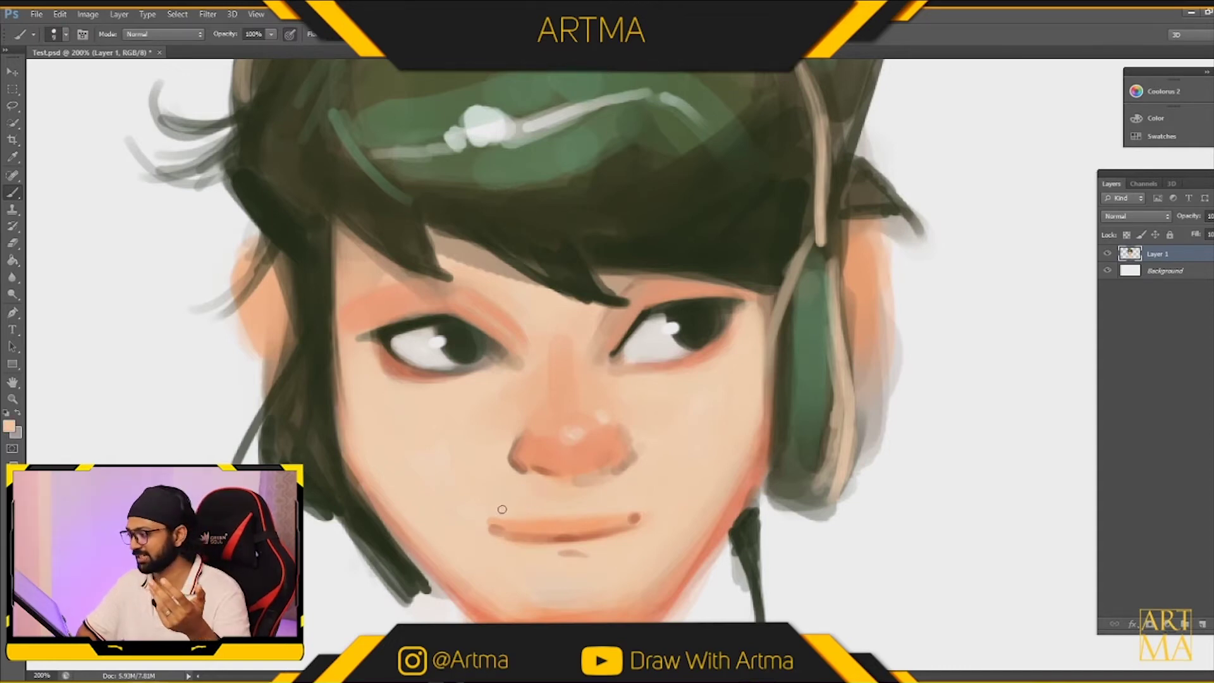
key(bracketright)
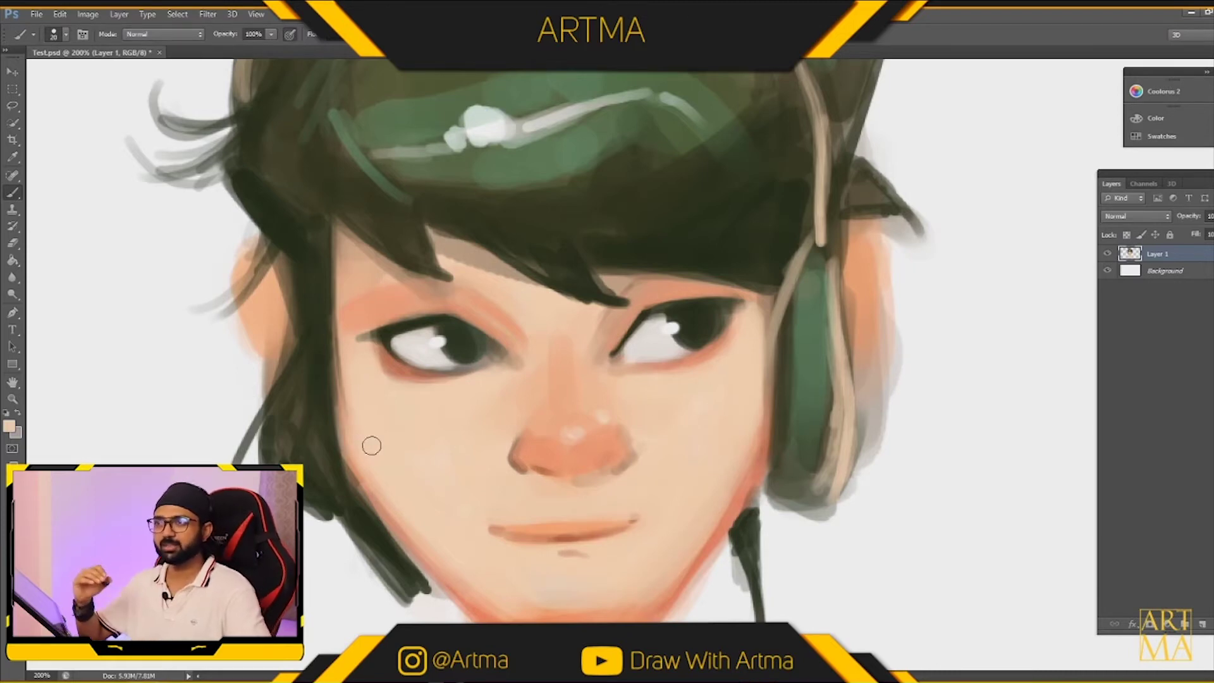
key(ctrl+minus)
key(ctrl+minus)
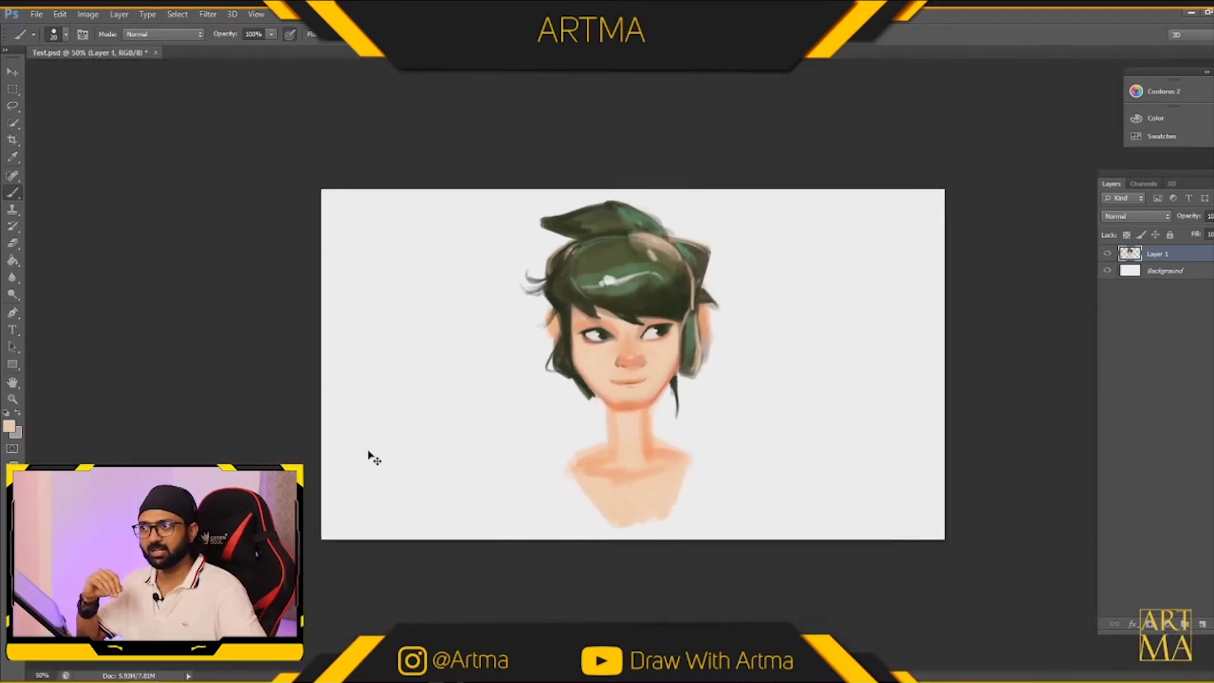
Sample the eye white, reduce the brush to a very small size and dot bright highlights on the tip of the nose.
key(ctrl+plus)
key(ctrl+plus)
key(ctrl+plus)
key(ctrl+plus)
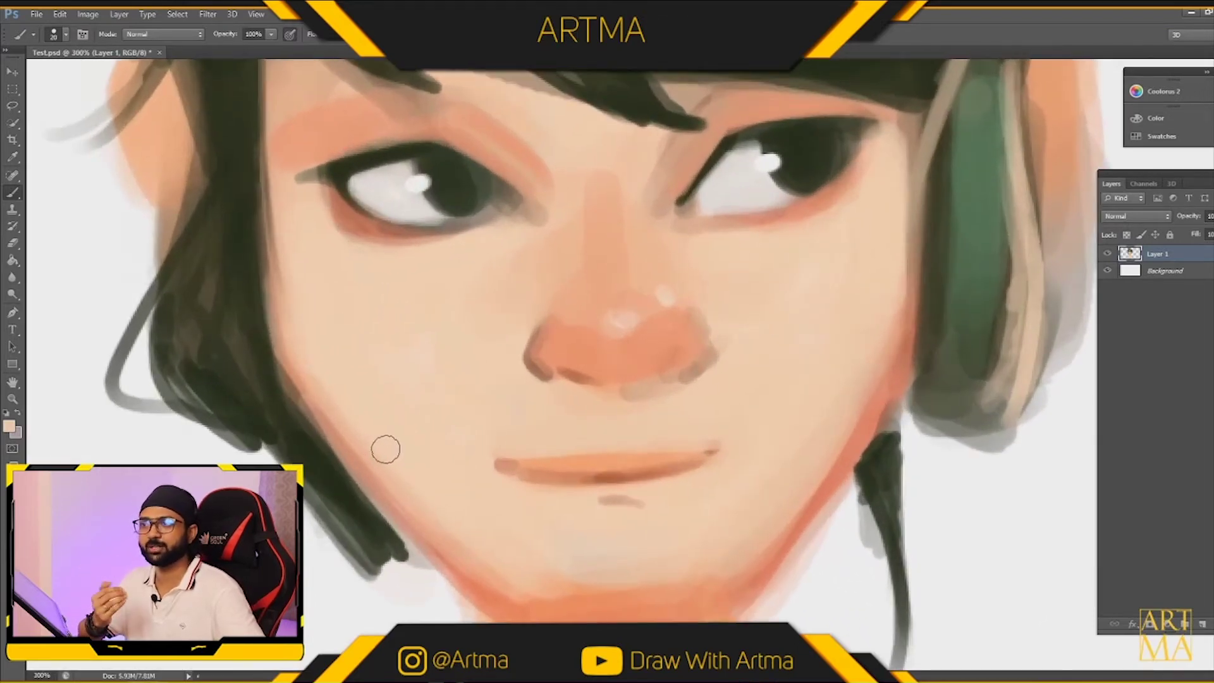
drag(601, 249, 534, 373)
alt+click(696, 271)
key([)
key([)
key([)
key([)
key([)
key([)
key([)
drag(538, 433, 552, 435)
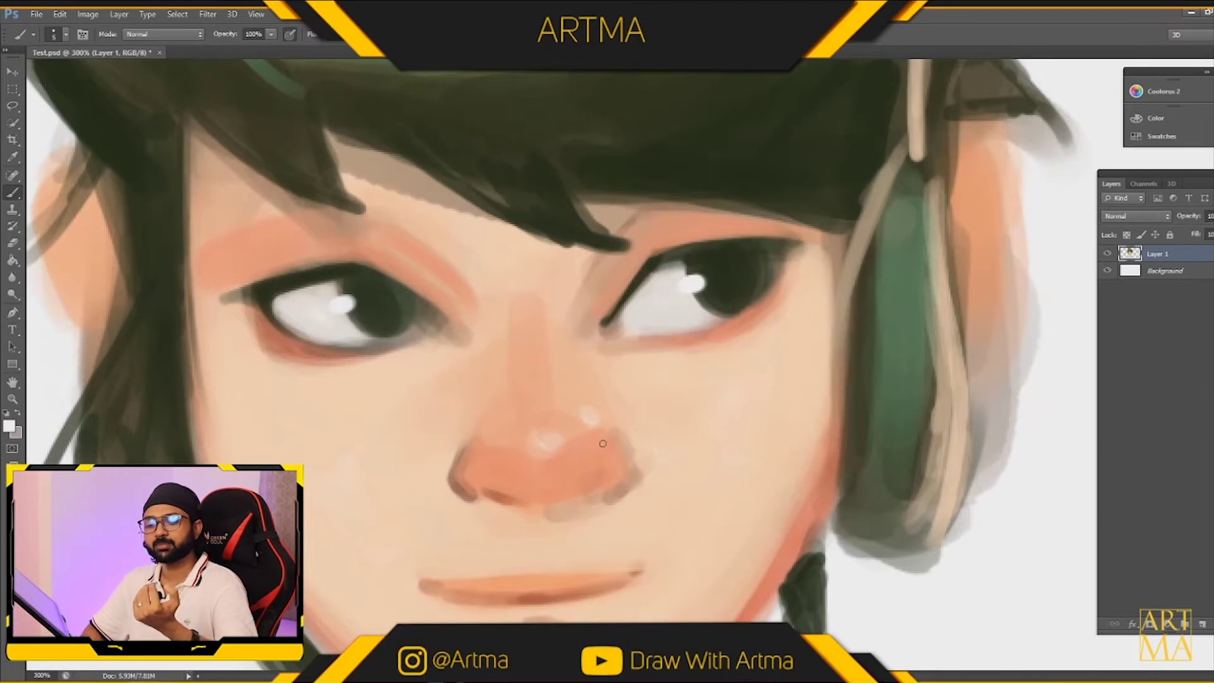
drag(540, 465, 554, 461)
click(562, 459)
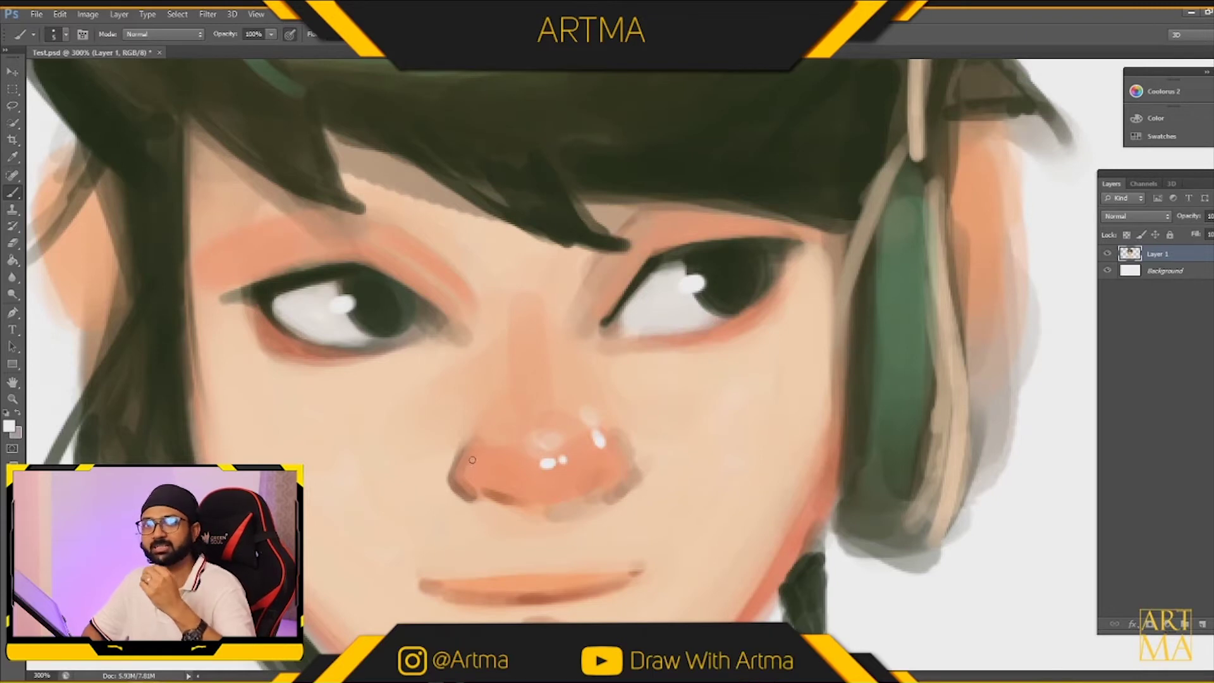
Paint thin white rim highlights along the outer edges of both nostrils.
drag(449, 487, 454, 495)
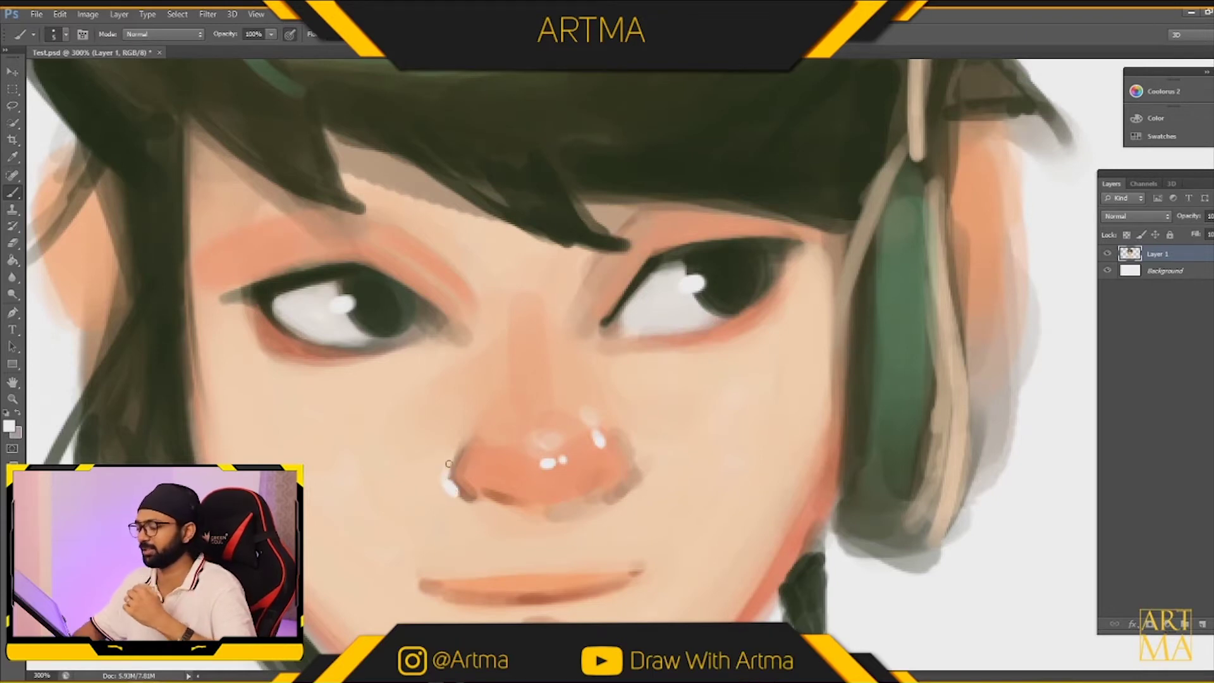
mouse_move(627, 434)
mouse_down()
mouse_move(640, 482)
mouse_move(623, 493)
mouse_up()
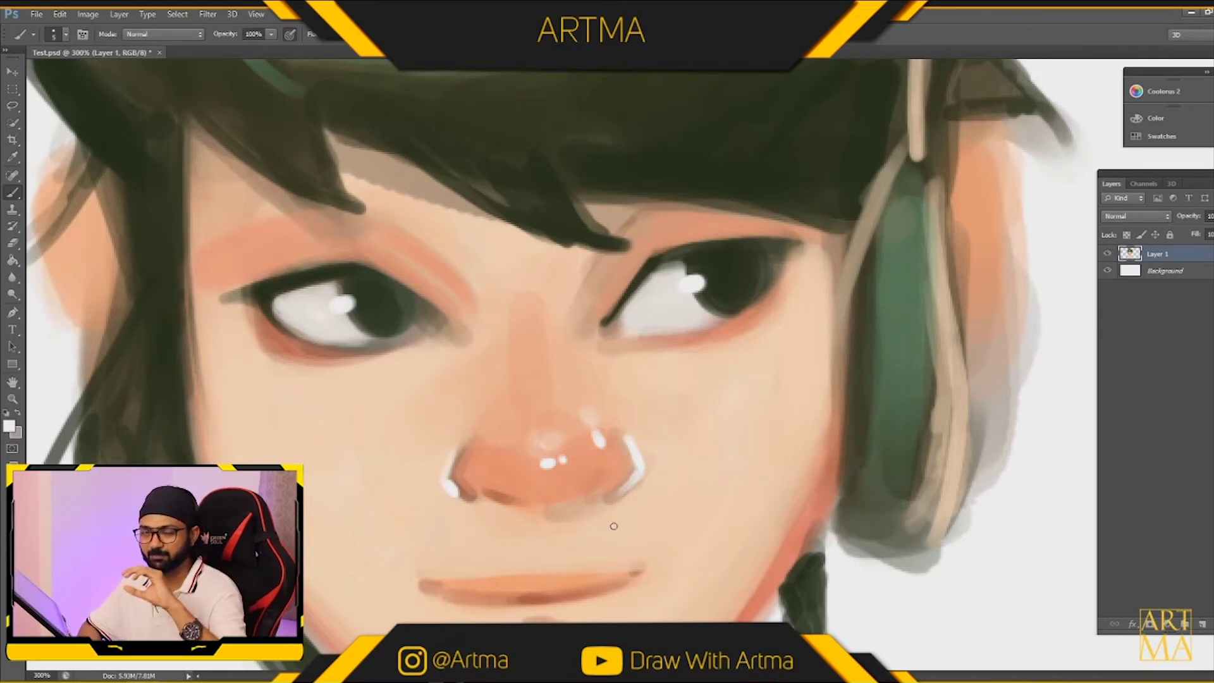
drag(623, 492, 611, 503)
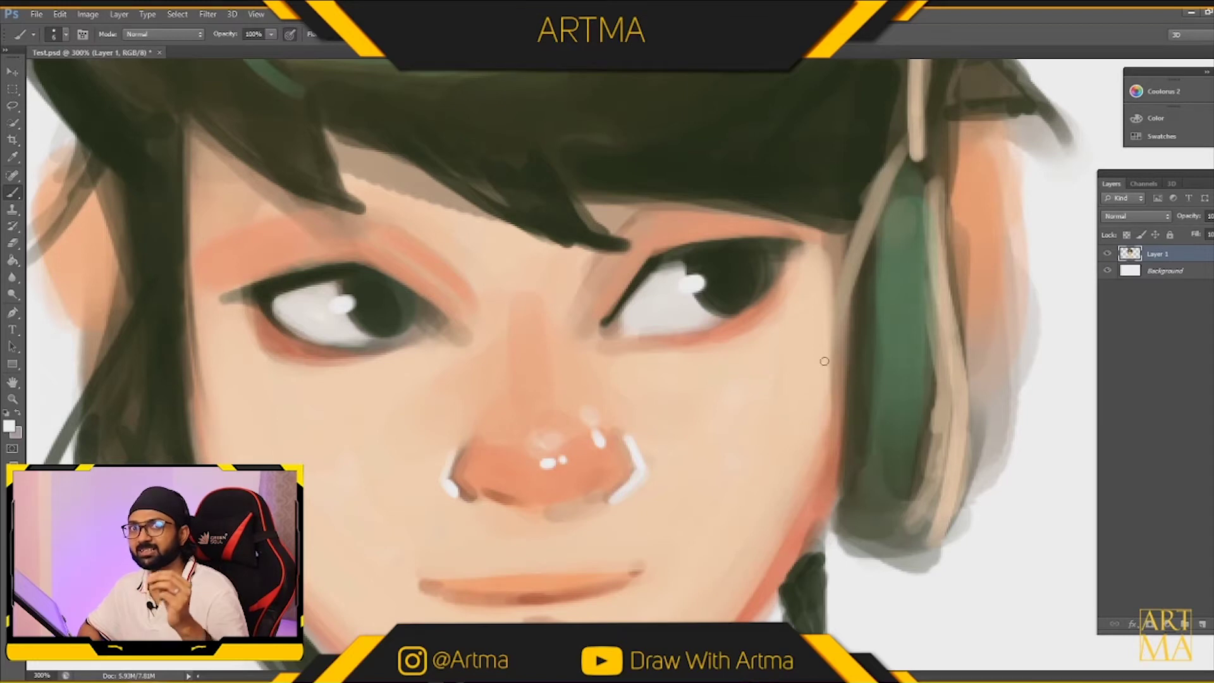
Paint white light down the edge of the face on the image's right and around the adjacent eye's outer corner and lower lid.
key(])
mouse_move(813, 298)
mouse_down()
mouse_move(813, 325)
mouse_move(821, 273)
mouse_move(804, 438)
mouse_move(820, 431)
mouse_move(804, 406)
mouse_up()
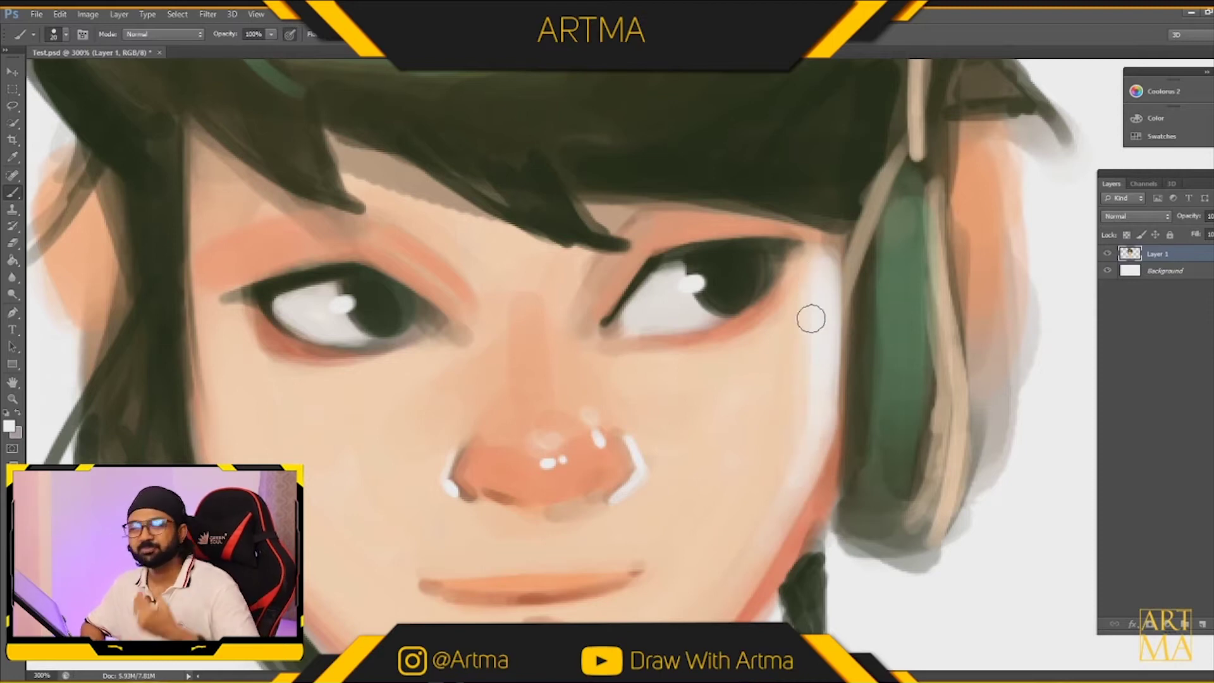
key(bracketleft)
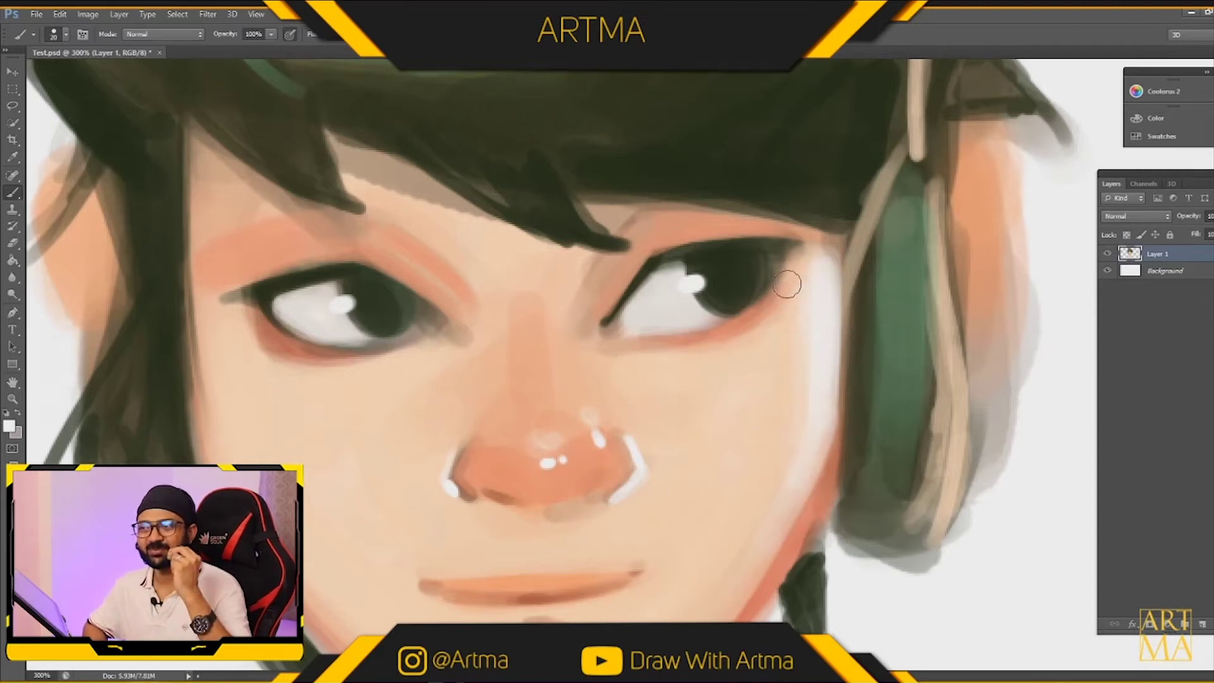
key(bracketleft)
drag(805, 270, 741, 327)
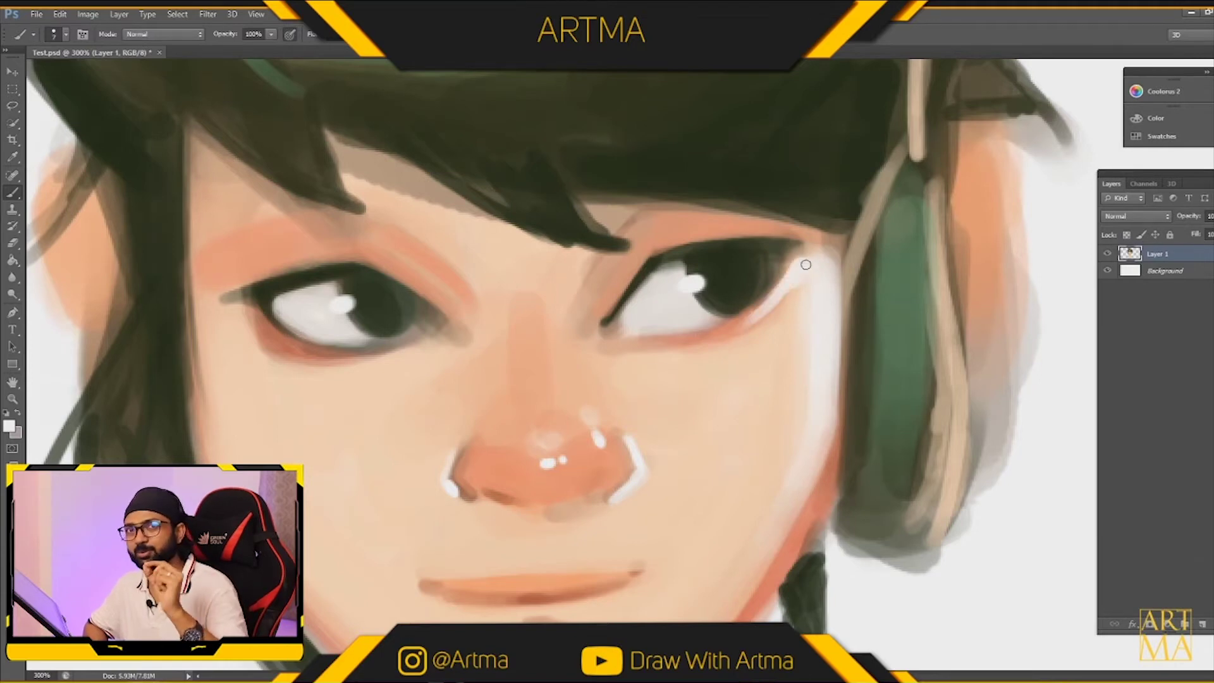
drag(822, 245, 836, 291)
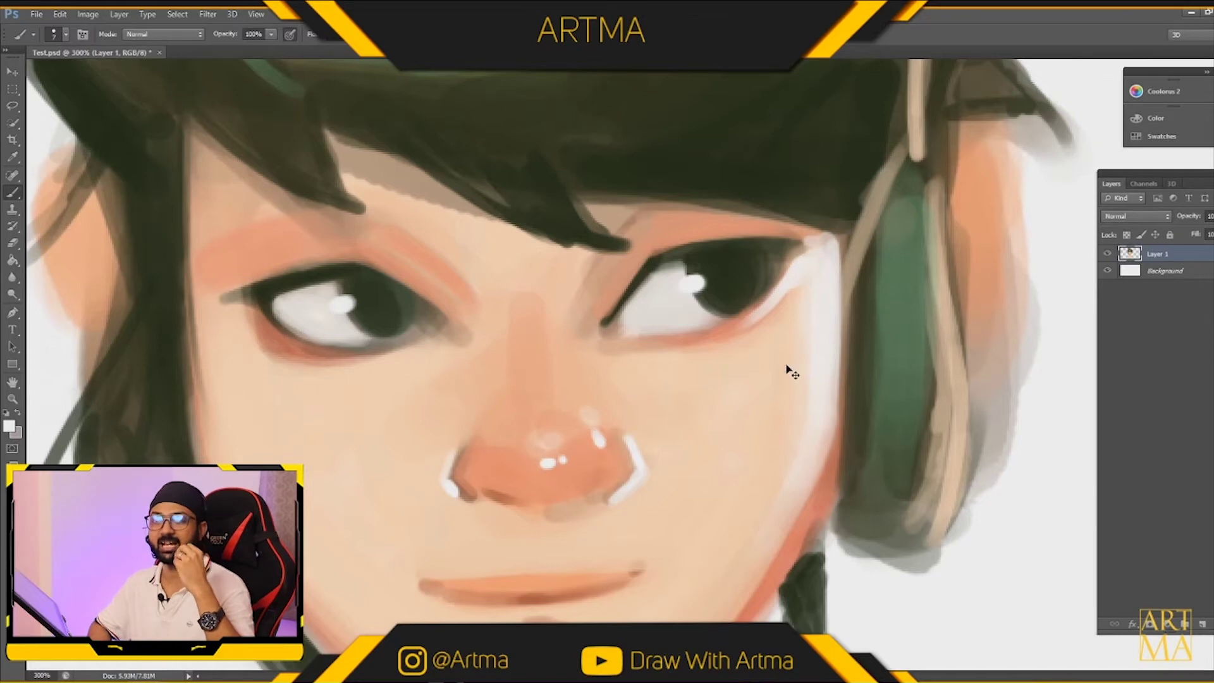
Sample the dark hair green and darken the lower part of the long side lock on the image's right.
key(ctrl+minus)
key(ctrl+minus)
key(ctrl+minus)
key(ctrl+minus)
key(ctrl+plus)
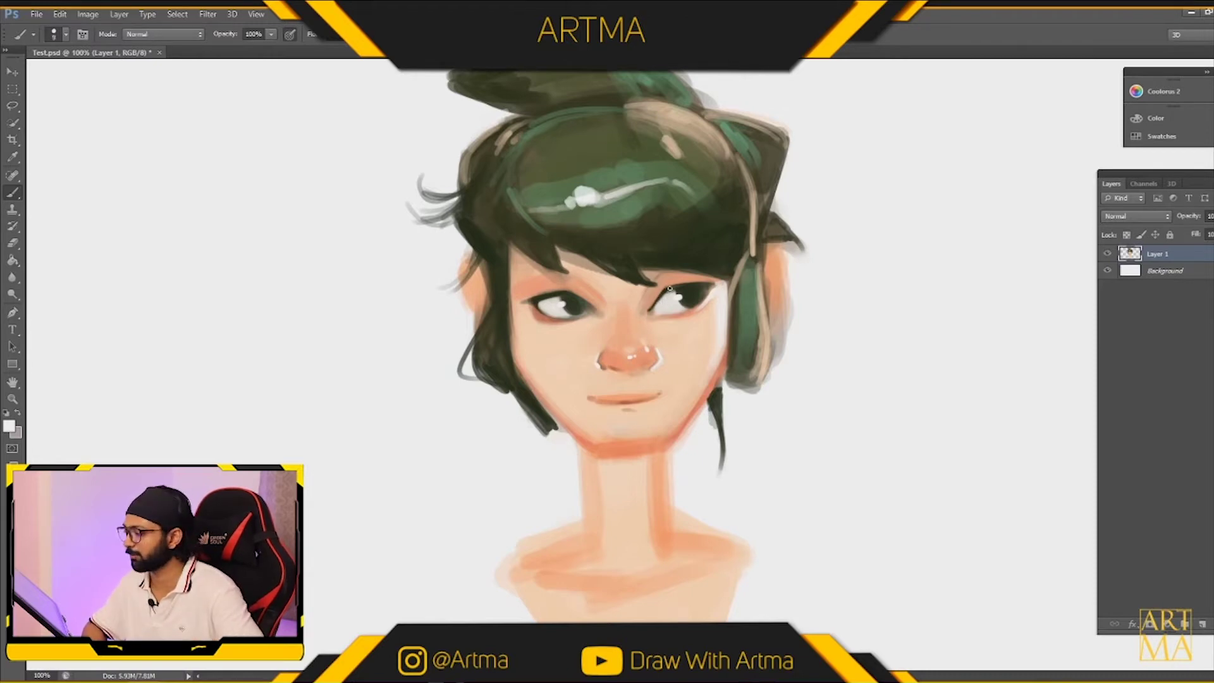
alt+click(709, 241)
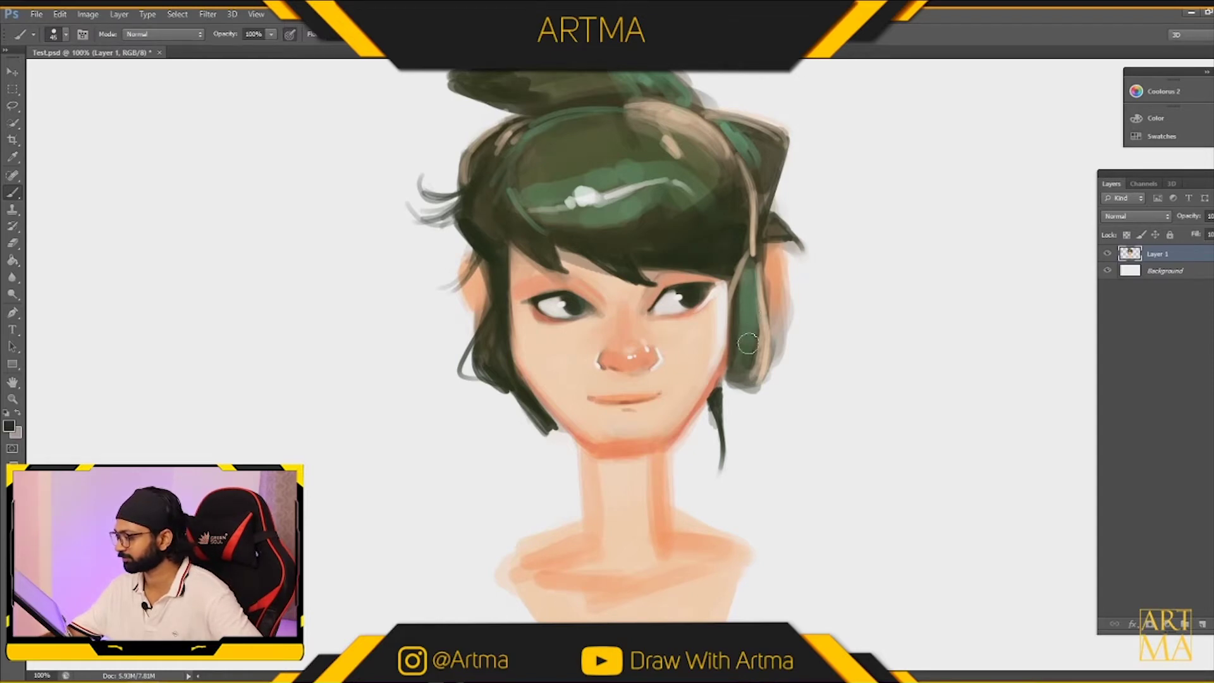
mouse_move(749, 313)
mouse_down()
mouse_move(748, 357)
mouse_move(753, 300)
mouse_move(745, 361)
mouse_move(726, 374)
mouse_up()
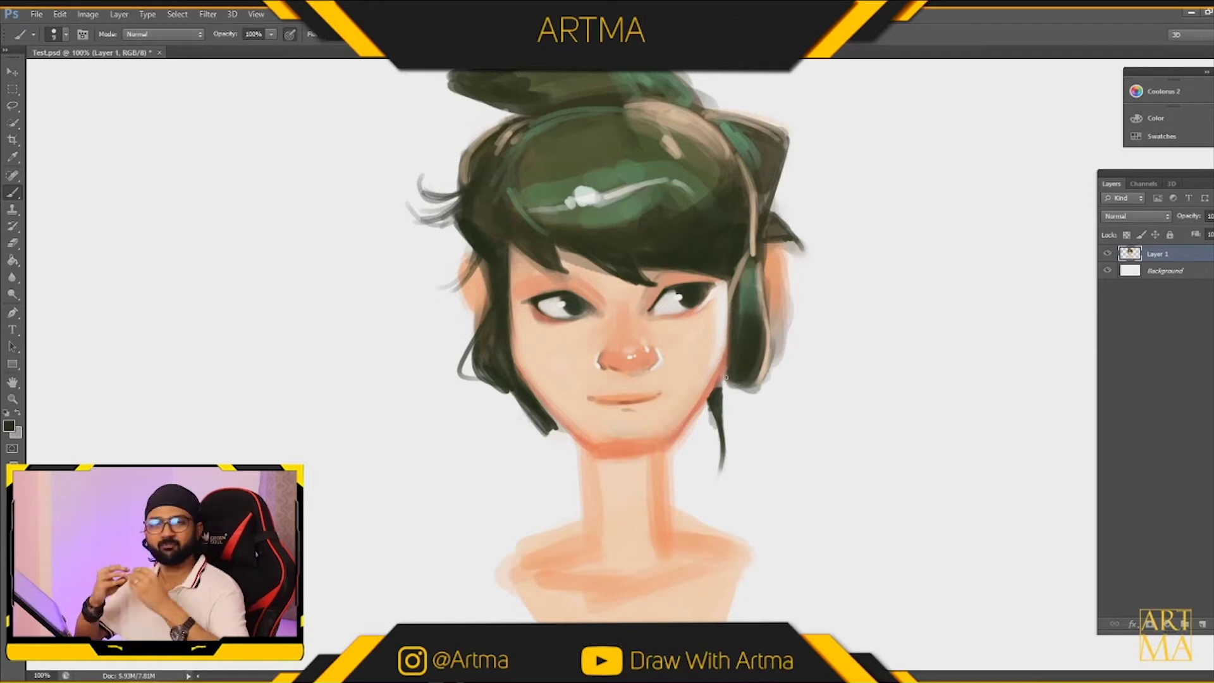
Add pointed strand ends under the side lock on the image's right and lengthen the thin lock hanging beside the neck.
drag(724, 379, 748, 397)
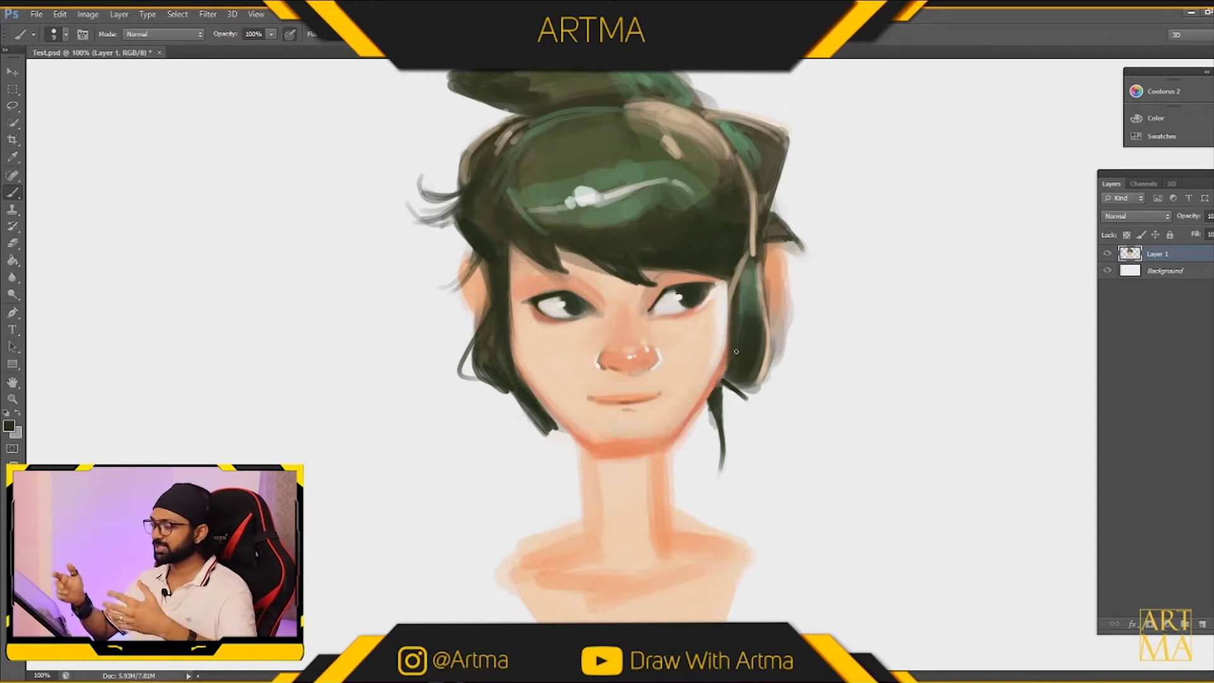
drag(711, 398, 702, 510)
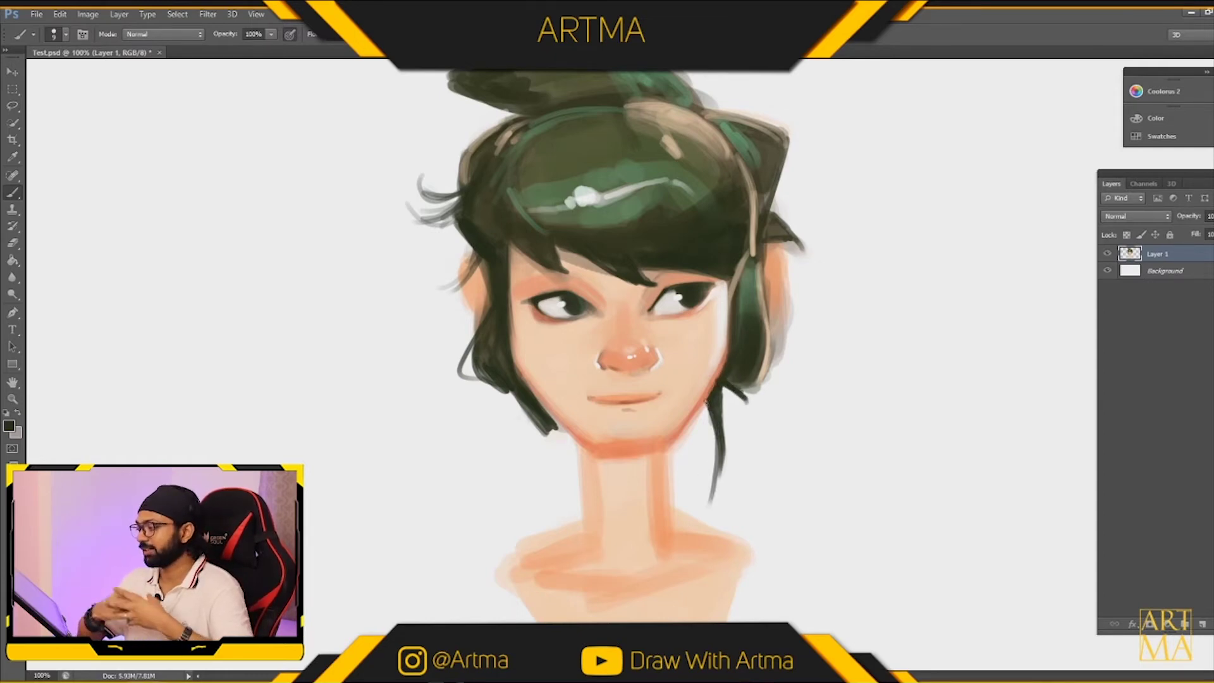
mouse_move(749, 396)
mouse_down()
mouse_move(760, 351)
mouse_move(760, 382)
mouse_up()
drag(761, 332, 759, 380)
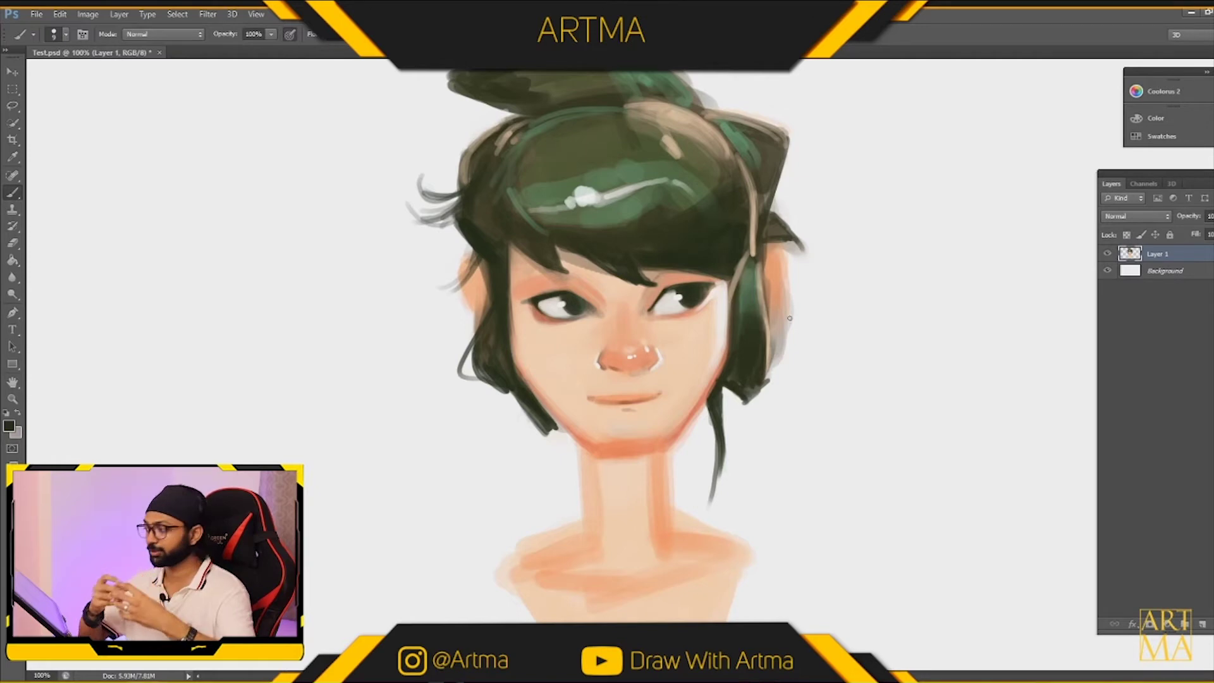
Paint a flicked-out lock below the ear on the image's right and a thin outward-curving strand from the side hair on the left.
mouse_move(777, 295)
mouse_down()
mouse_move(790, 325)
mouse_move(811, 328)
mouse_move(778, 352)
mouse_move(797, 341)
mouse_move(770, 347)
mouse_move(773, 319)
mouse_up()
mouse_move(771, 311)
mouse_down()
mouse_move(795, 338)
mouse_move(772, 350)
mouse_move(820, 318)
mouse_up()
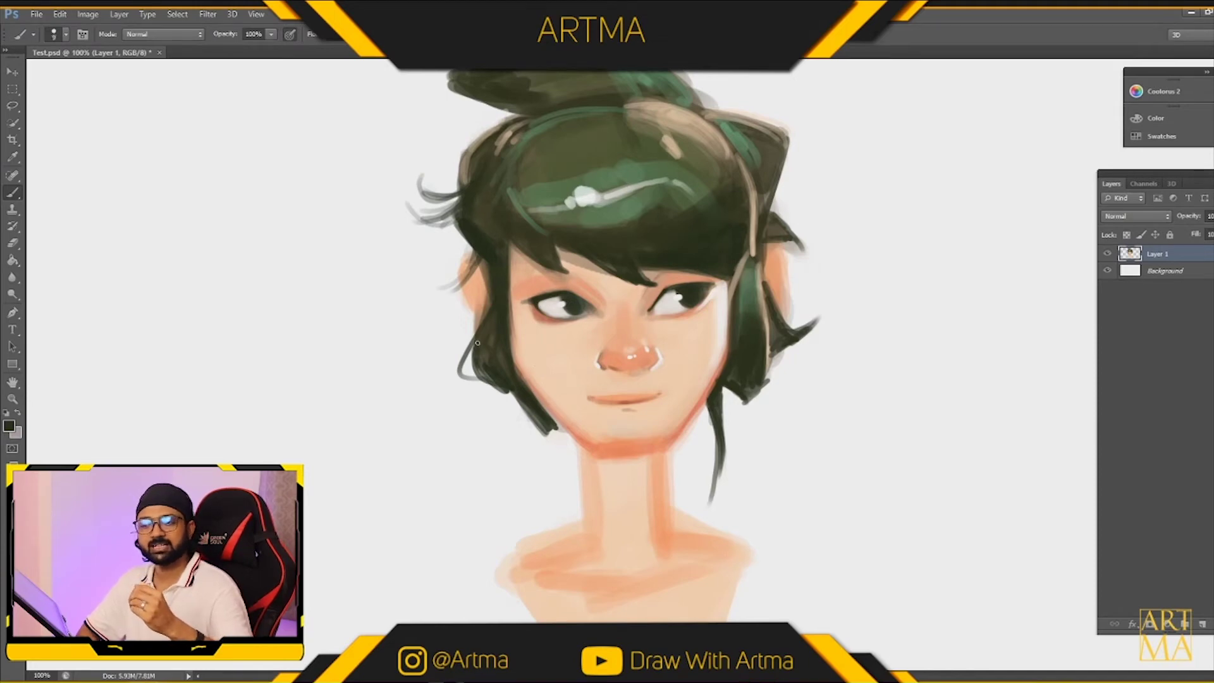
drag(474, 337, 422, 359)
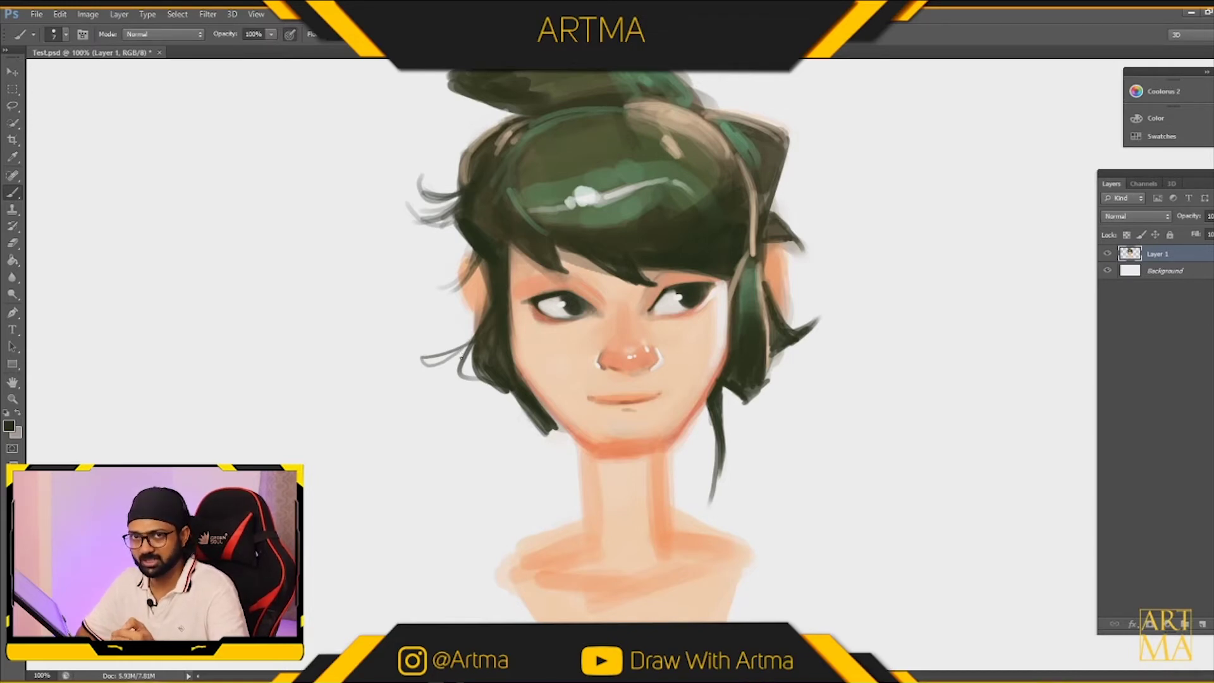
key(ctrl+z)
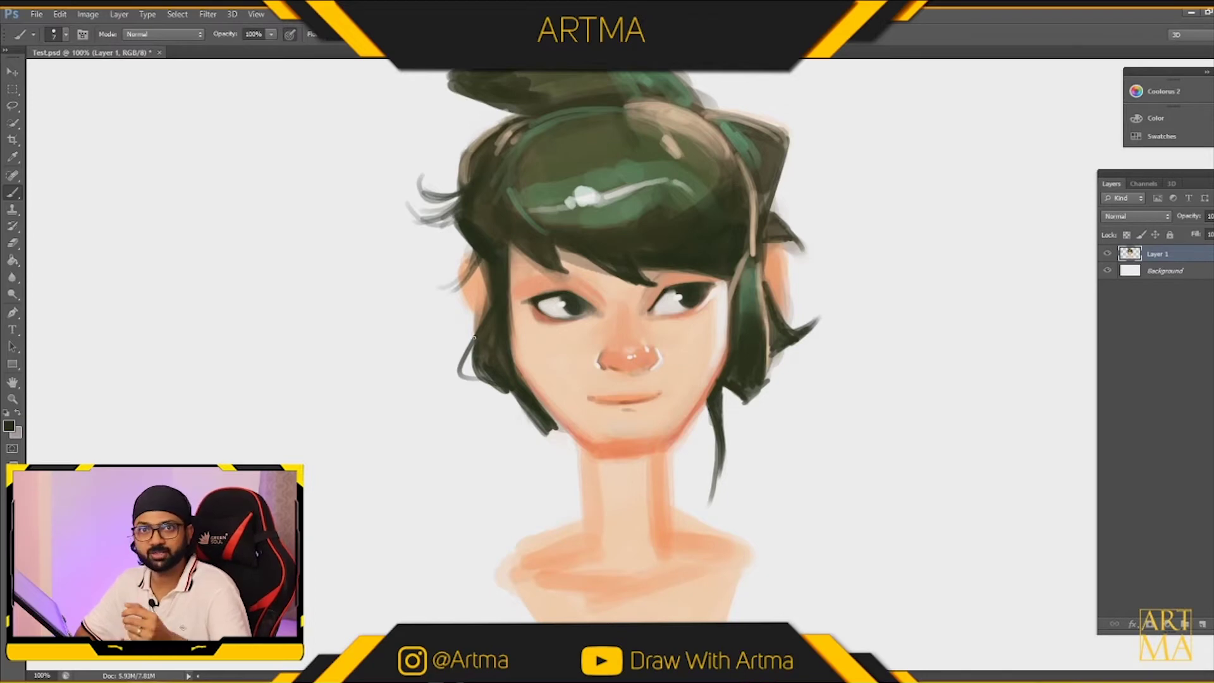
drag(473, 339, 426, 367)
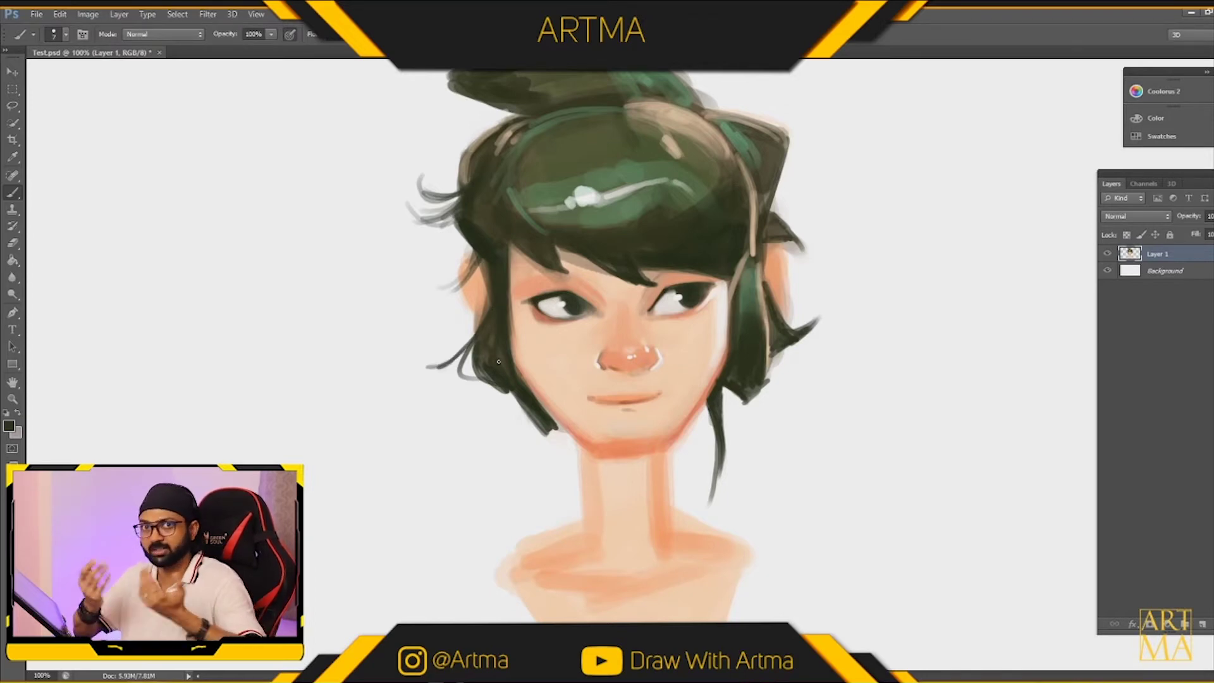
Sample the salmon tone of the nose, tint the ears with it and erase the stray paint around the ear on the image's right.
alt+click(620, 357)
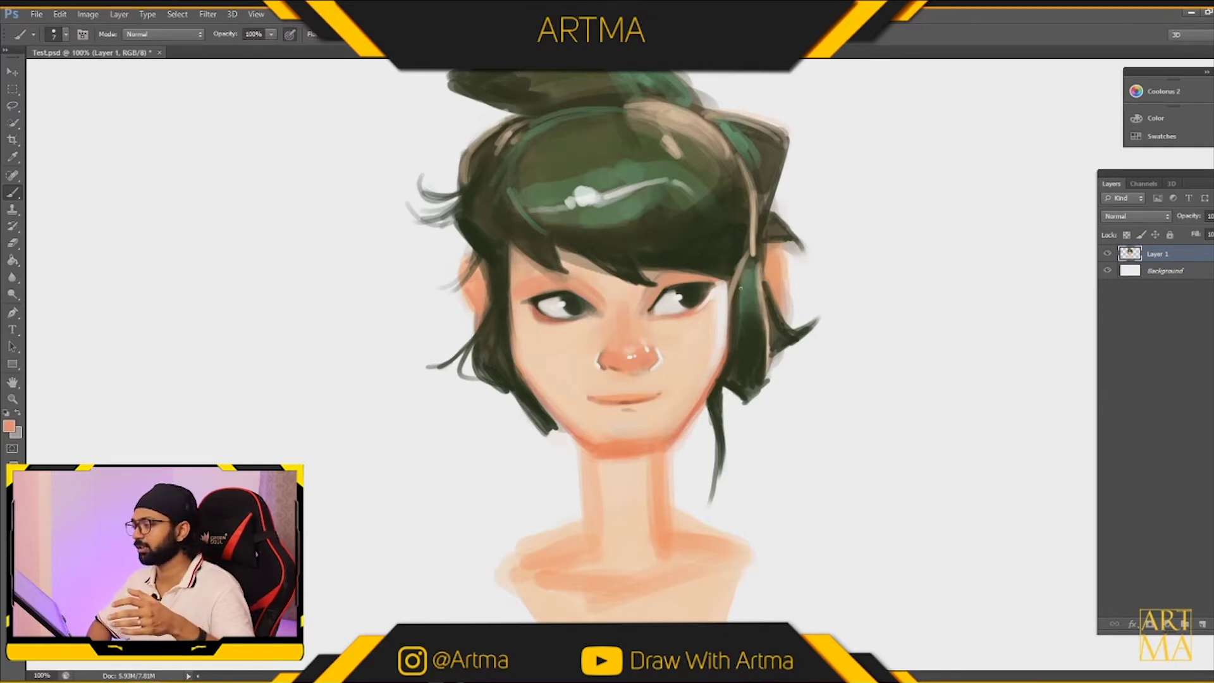
key(e)
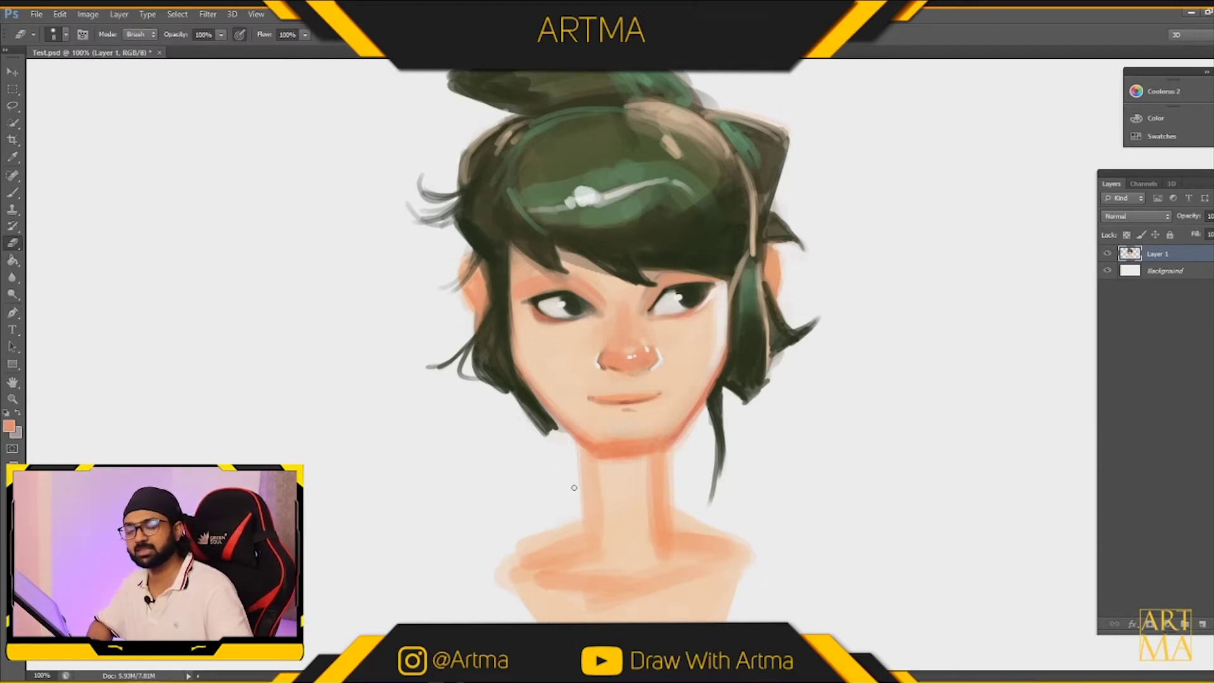
key(b)
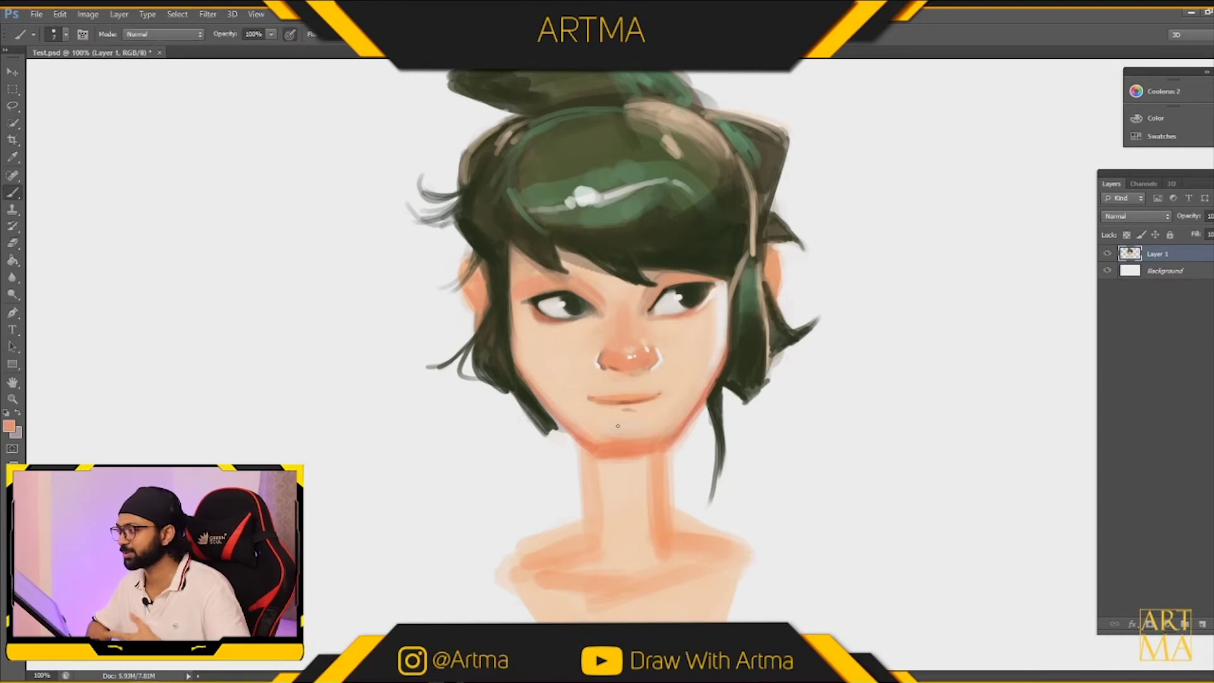
Sample the salmon tone of the jaw shadow and paint the chin's cast shadow across the upper neck.
alt+click(632, 449)
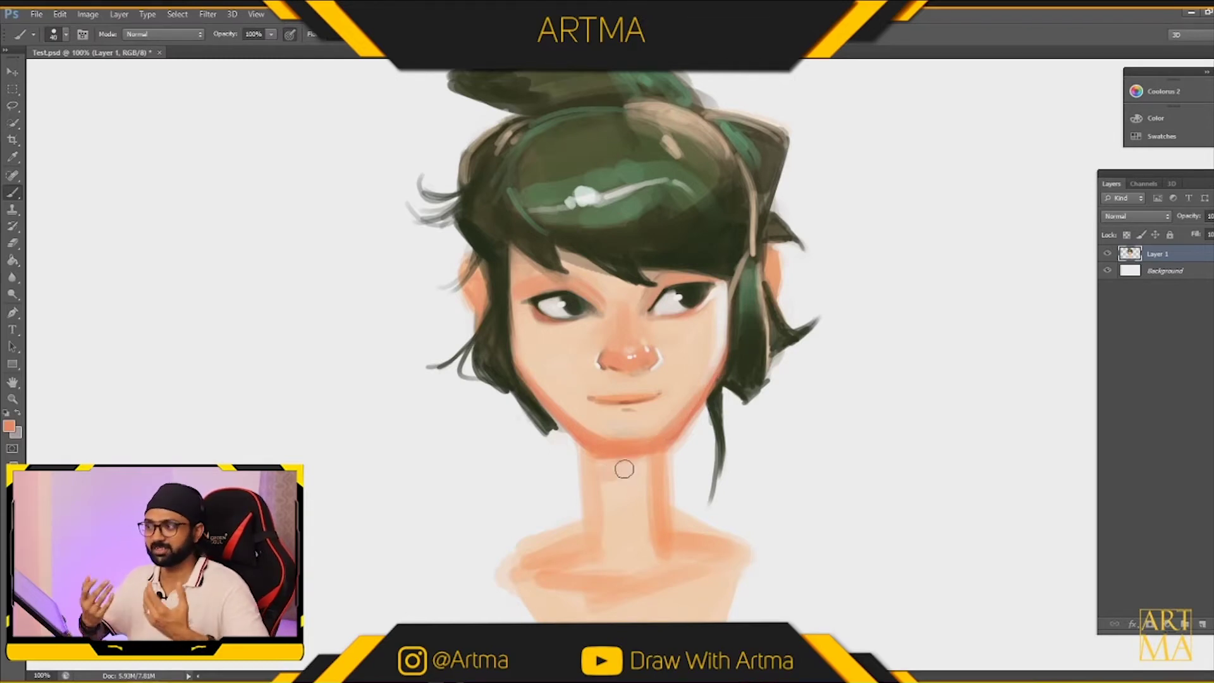
drag(639, 466, 651, 478)
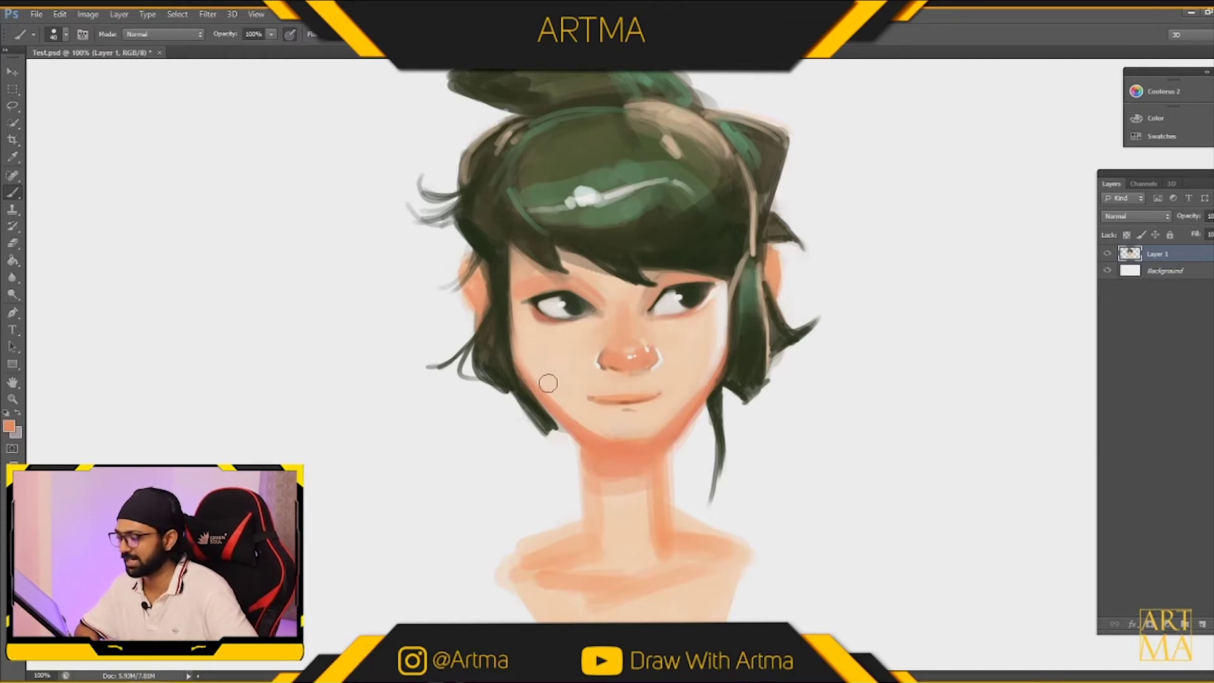
Sample the dark hair green, add thin curved strands under the side hair on the image's left, and touch up the hair edge at the opposite ear.
alt+click(505, 344)
mouse_move(505, 346)
mouse_down()
mouse_move(514, 398)
mouse_move(501, 335)
mouse_move(519, 392)
mouse_move(503, 357)
mouse_move(548, 403)
mouse_up()
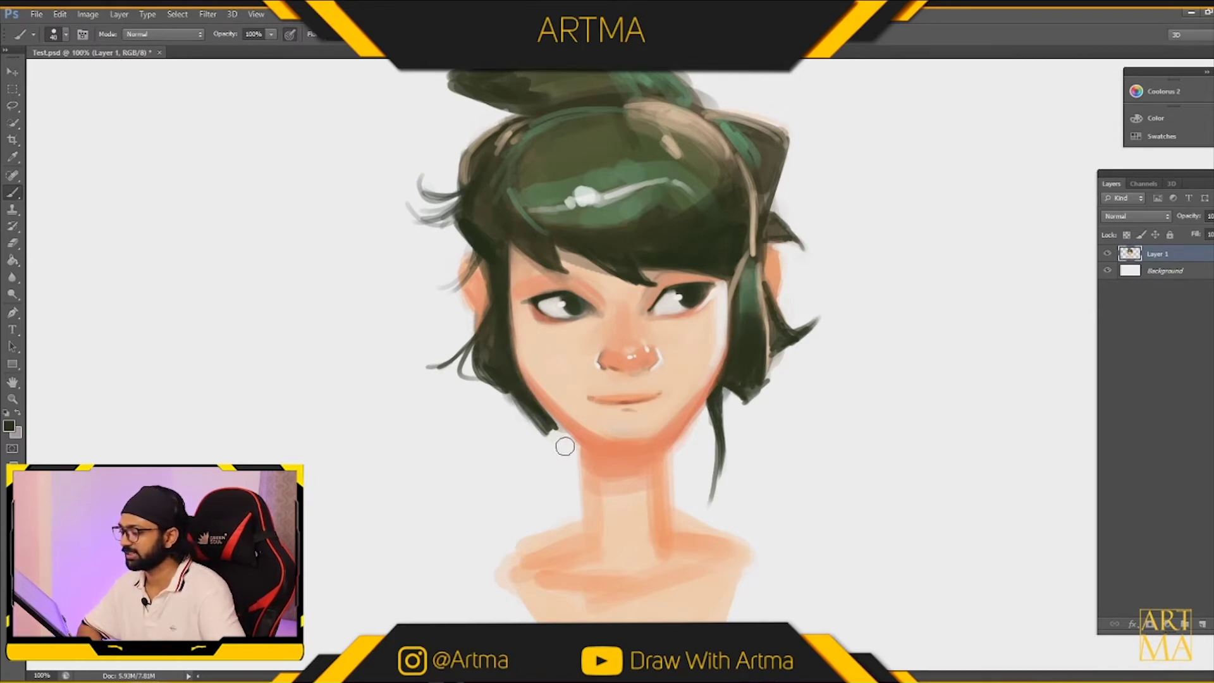
key(bracketleft)
key(bracketleft)
key(bracketleft)
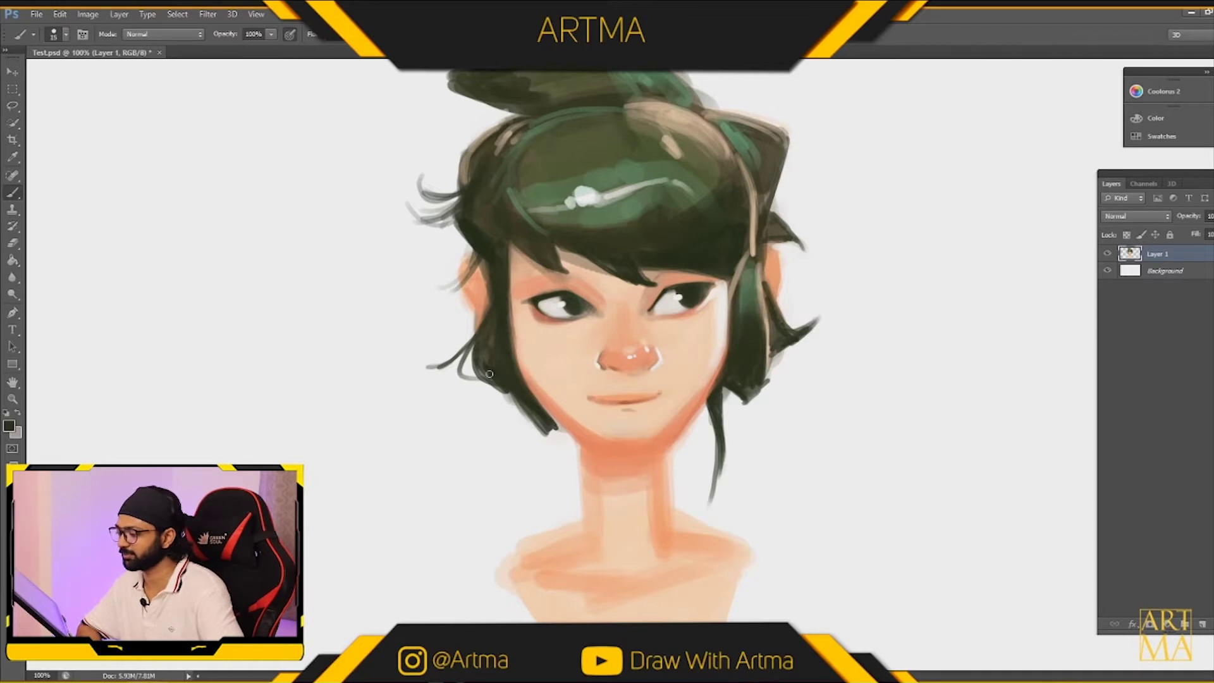
drag(483, 373, 548, 443)
mouse_move(528, 401)
mouse_down()
mouse_move(560, 429)
mouse_move(550, 446)
mouse_up()
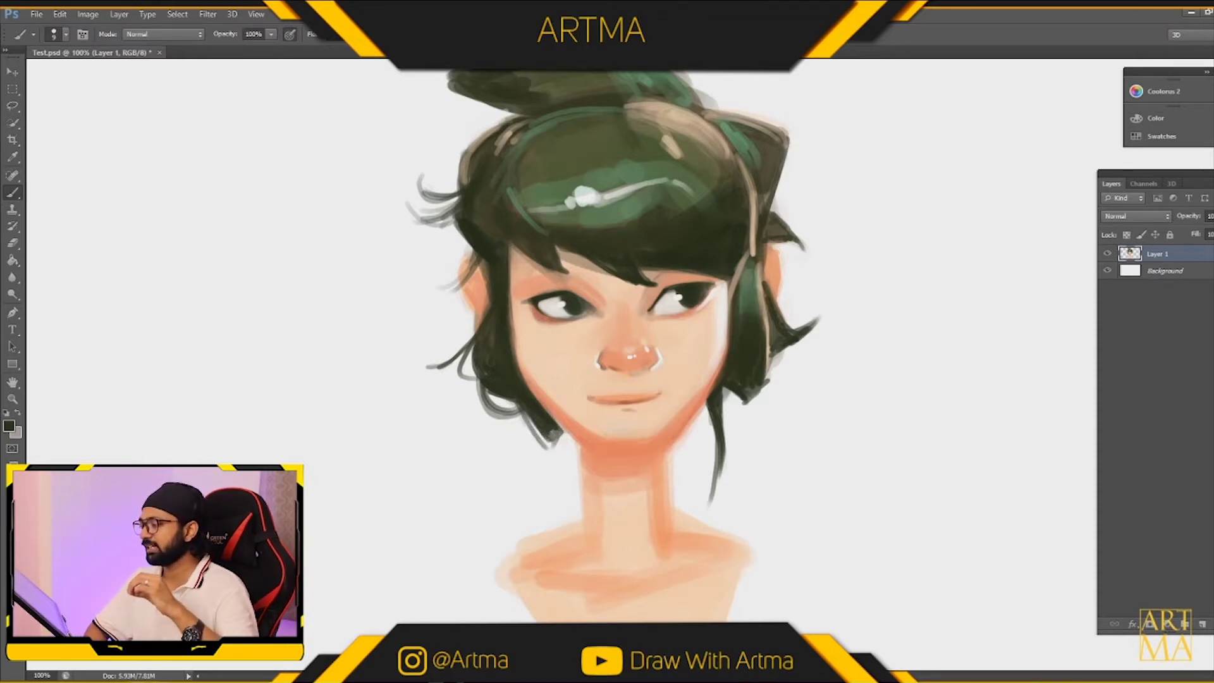
drag(766, 236, 769, 290)
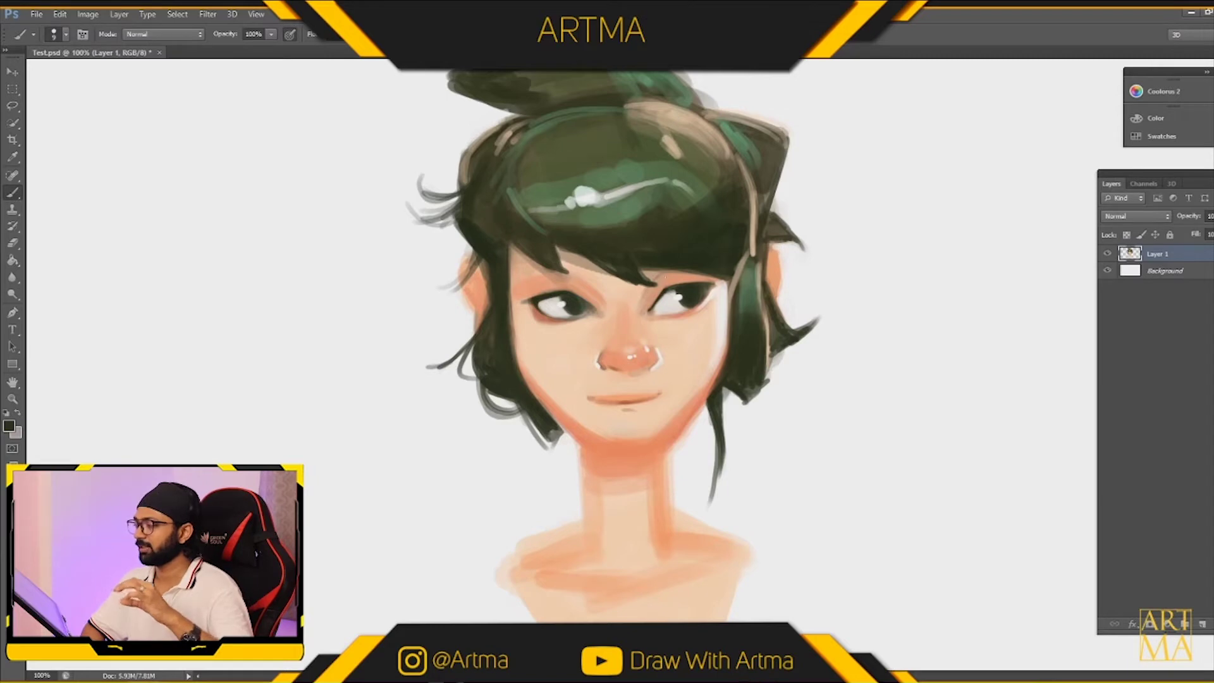
Sample the chin shadow, shift it to a deeper orange-red, and darken the inner ears and the jawline with it.
key(i)
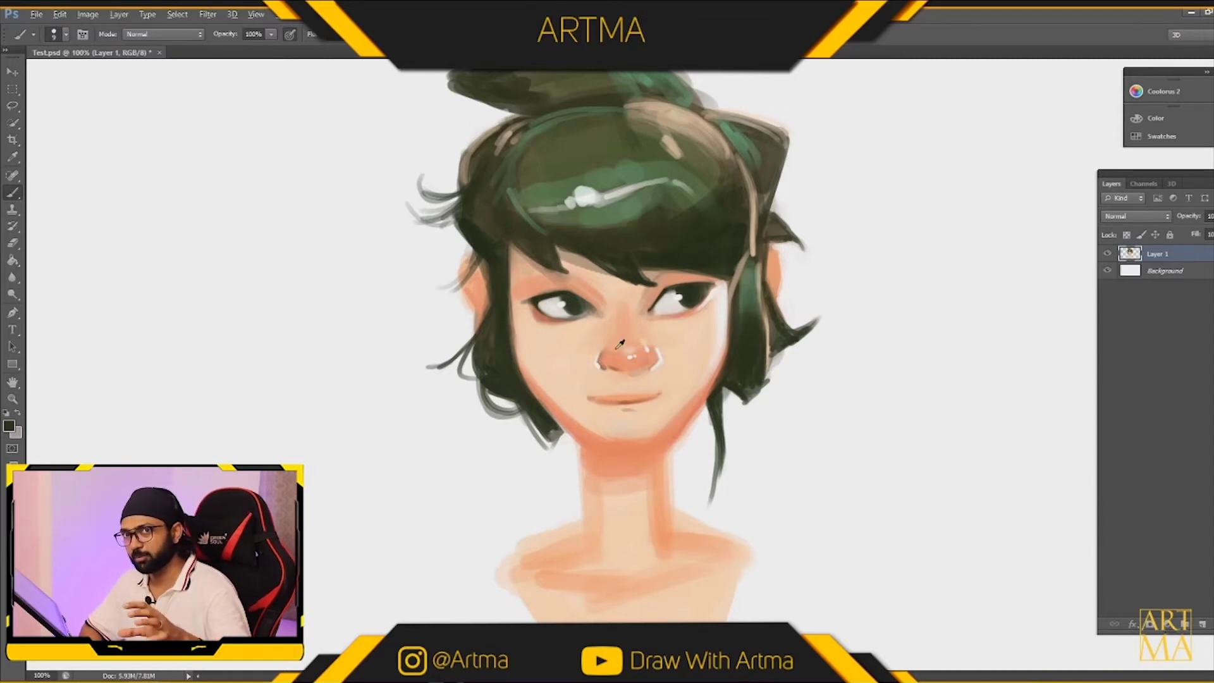
click(632, 445)
click(9, 426)
drag(752, 306, 780, 328)
click(935, 284)
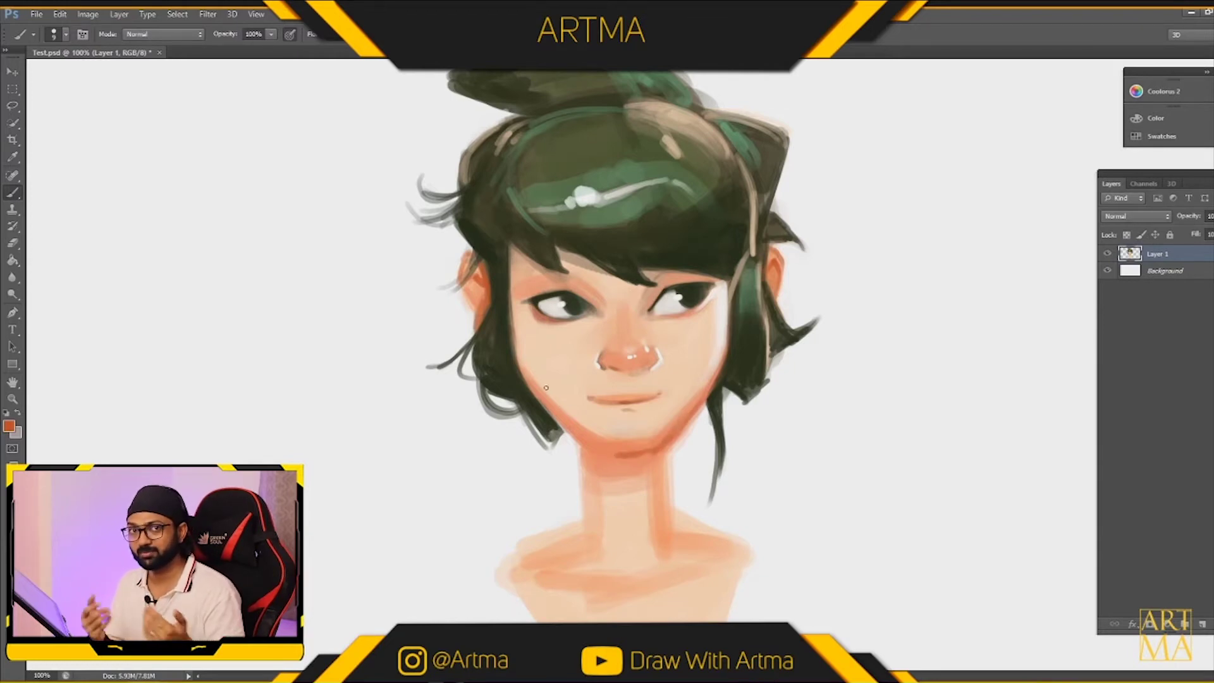
drag(564, 426, 601, 456)
drag(545, 406, 609, 452)
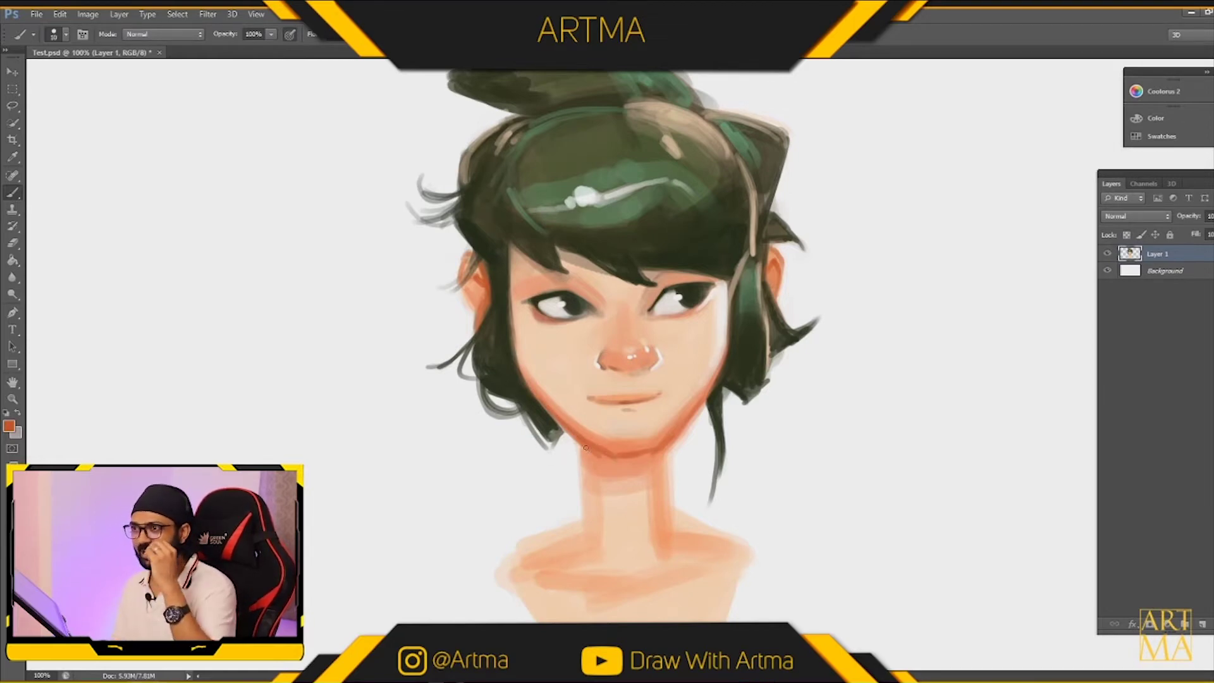
Define both sides of the neck, the shoulder lines and the two collarbones with orange-red strokes.
mouse_move(581, 451)
mouse_down()
mouse_move(588, 545)
mouse_move(584, 515)
mouse_up()
mouse_move(665, 454)
mouse_down()
mouse_move(669, 493)
mouse_move(668, 452)
mouse_move(674, 542)
mouse_up()
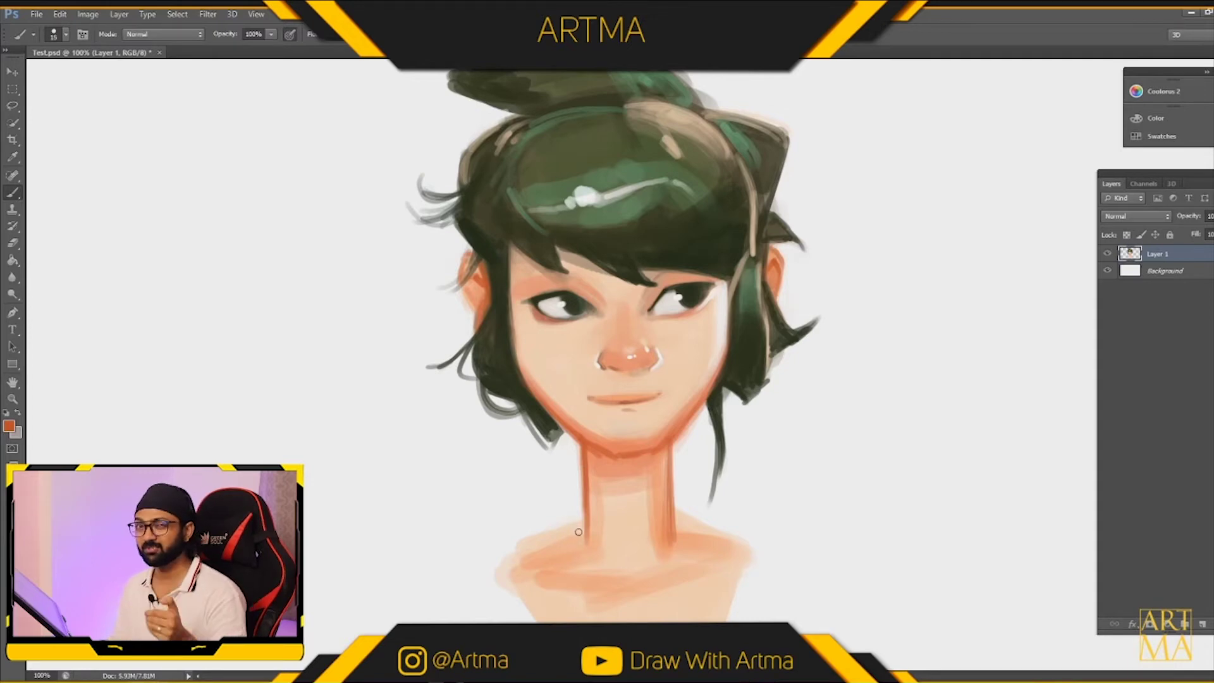
drag(582, 533, 511, 556)
drag(676, 533, 757, 550)
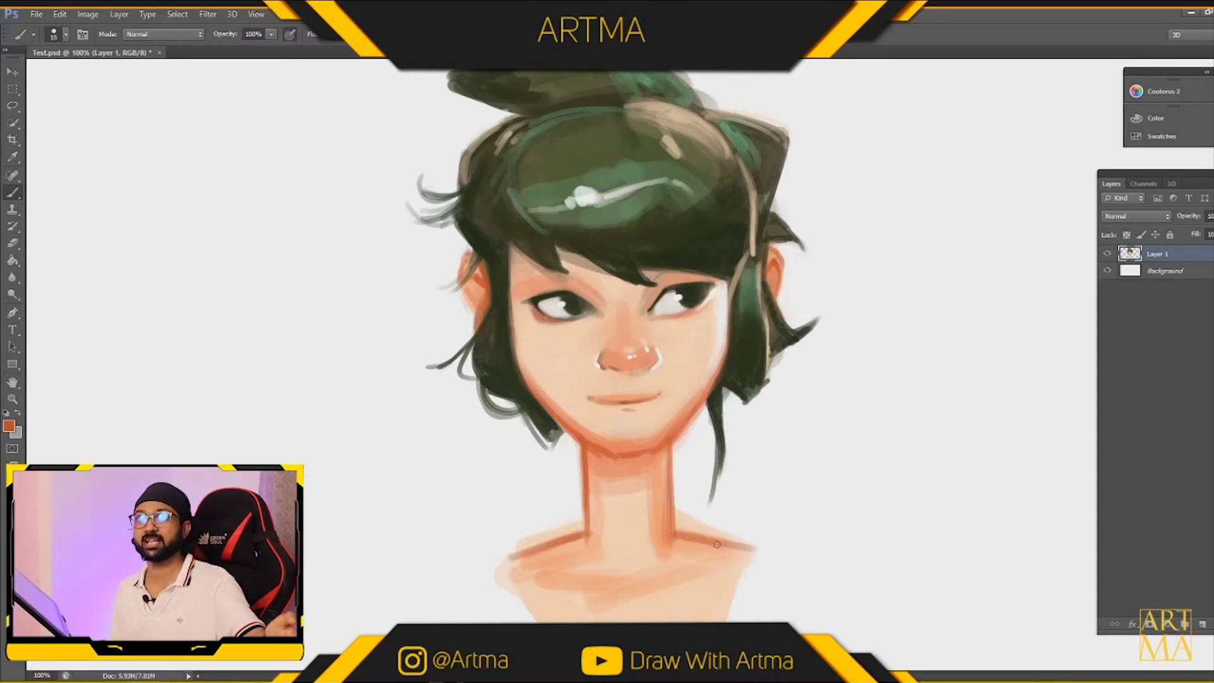
drag(641, 583, 711, 559)
drag(549, 566, 587, 581)
Erase the stray paint above the shoulders and trim the thin lock beside the neck to a finer, shorter point.
click(12, 243)
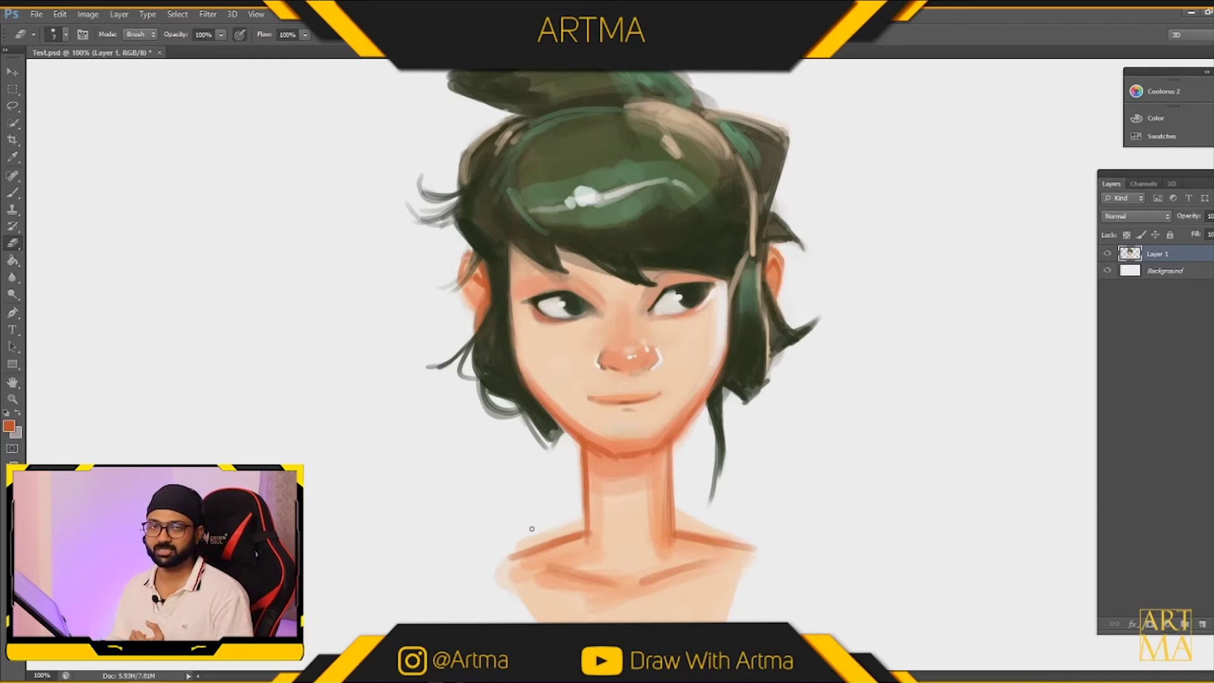
key(bracketright)
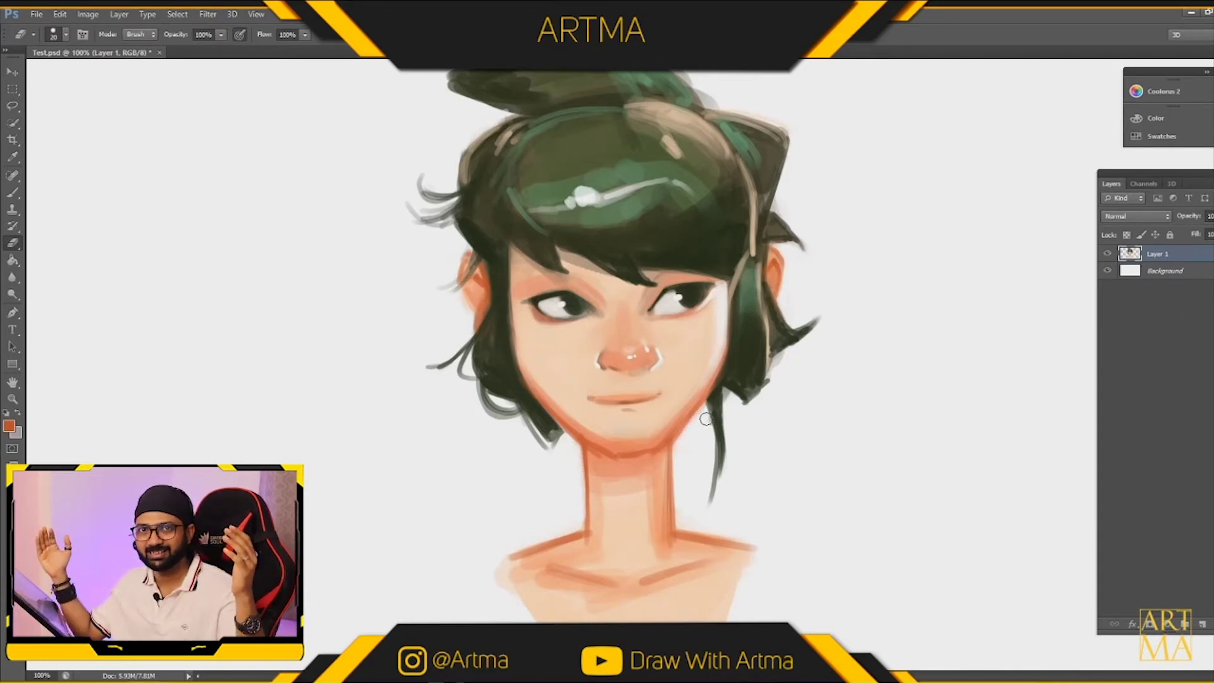
drag(709, 502, 734, 436)
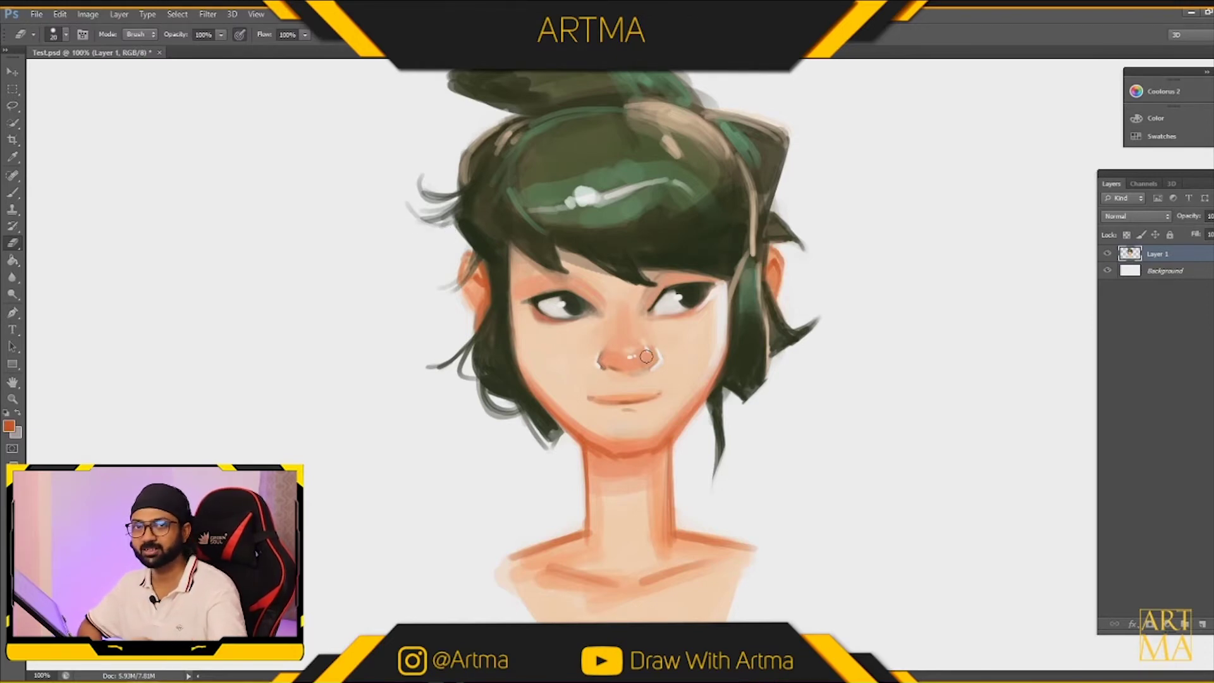
Sample the orange under the chin and deepen the shadow across the upper neck and along its edge on the image's right.
click(12, 193)
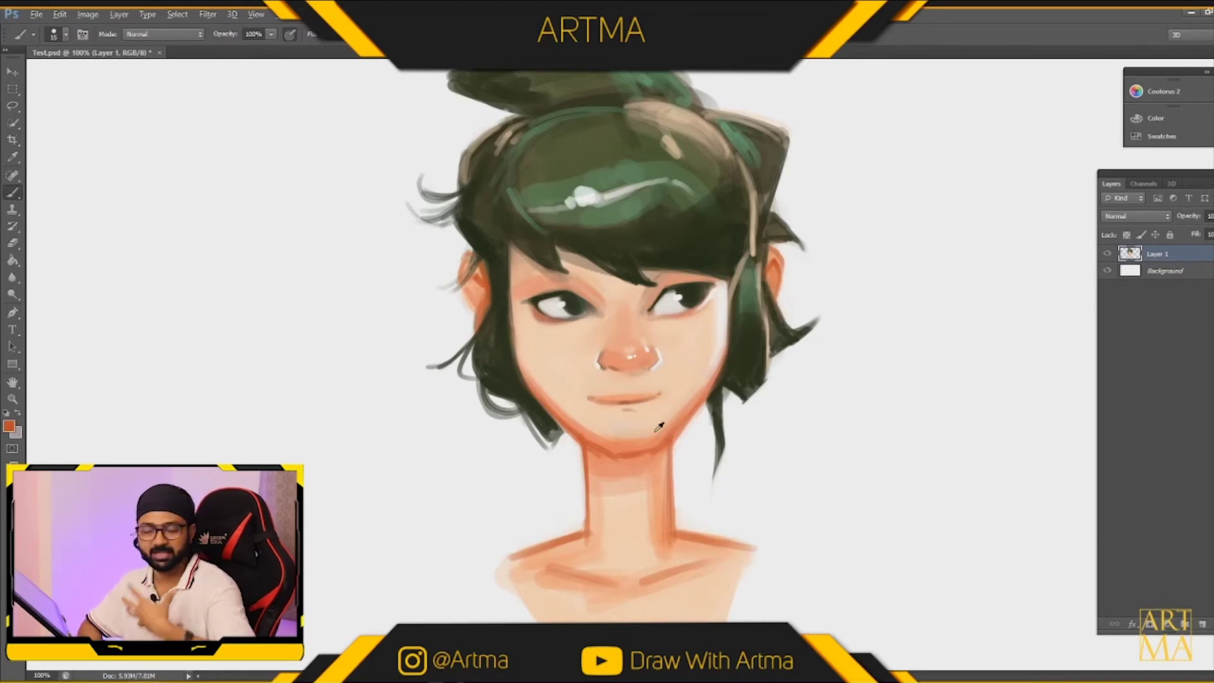
alt+click(623, 453)
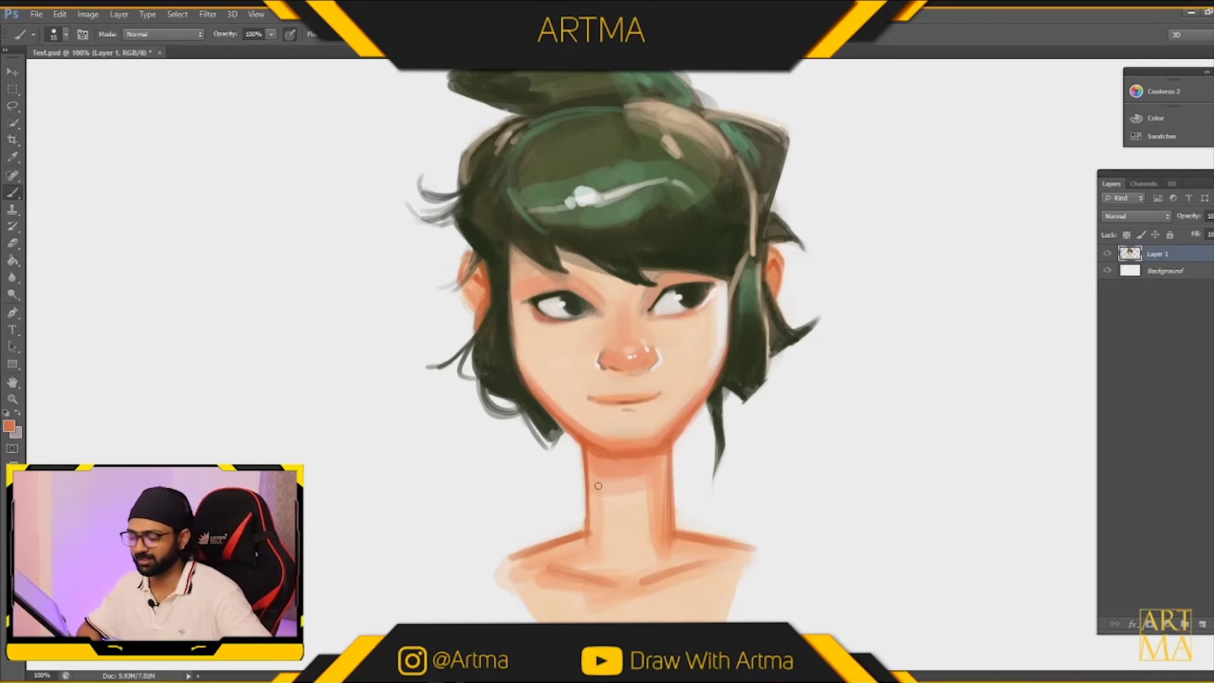
mouse_move(628, 472)
mouse_down()
mouse_move(601, 460)
mouse_move(632, 457)
mouse_move(594, 485)
mouse_move(667, 452)
mouse_move(599, 452)
mouse_move(600, 525)
mouse_up()
key(bracketright)
key(bracketright)
key(bracketleft)
key(bracketleft)
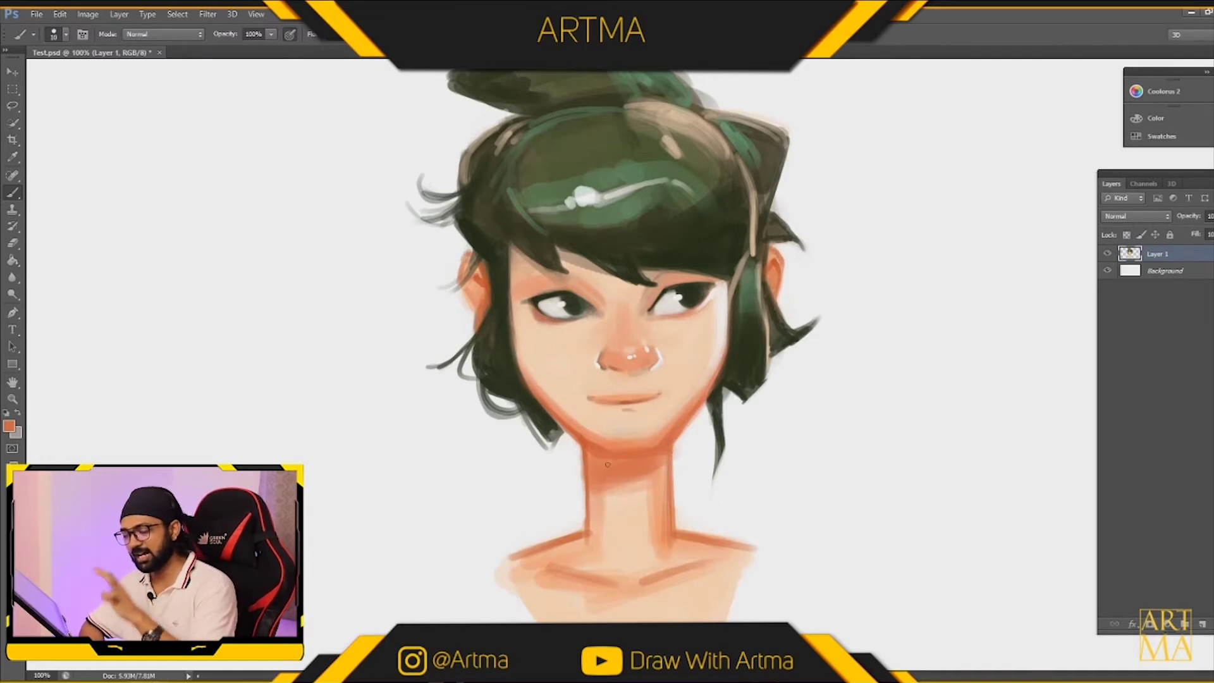
mouse_move(672, 490)
mouse_down()
mouse_move(674, 440)
mouse_move(672, 524)
mouse_move(673, 438)
mouse_move(672, 487)
mouse_up()
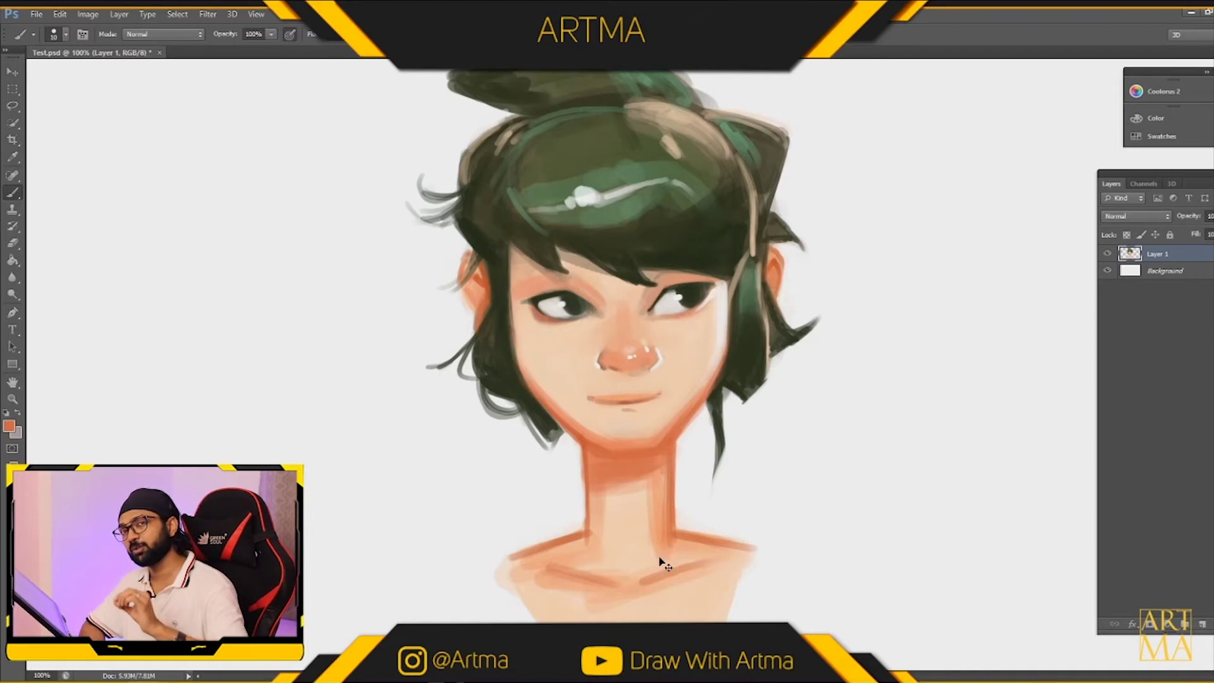
Choose the muted purple #78559b and block in two broad garment straps running down from the shoulders, extending the left one along the chest's lower edge.
key(ctrl+minus)
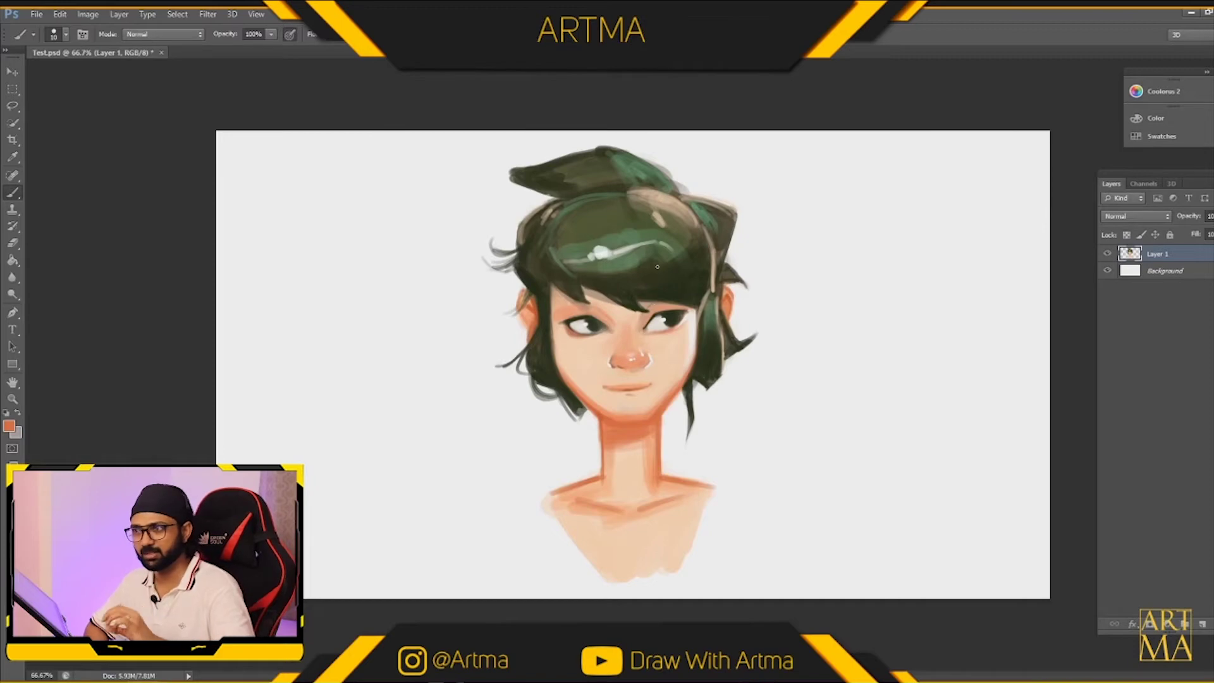
alt+click(607, 222)
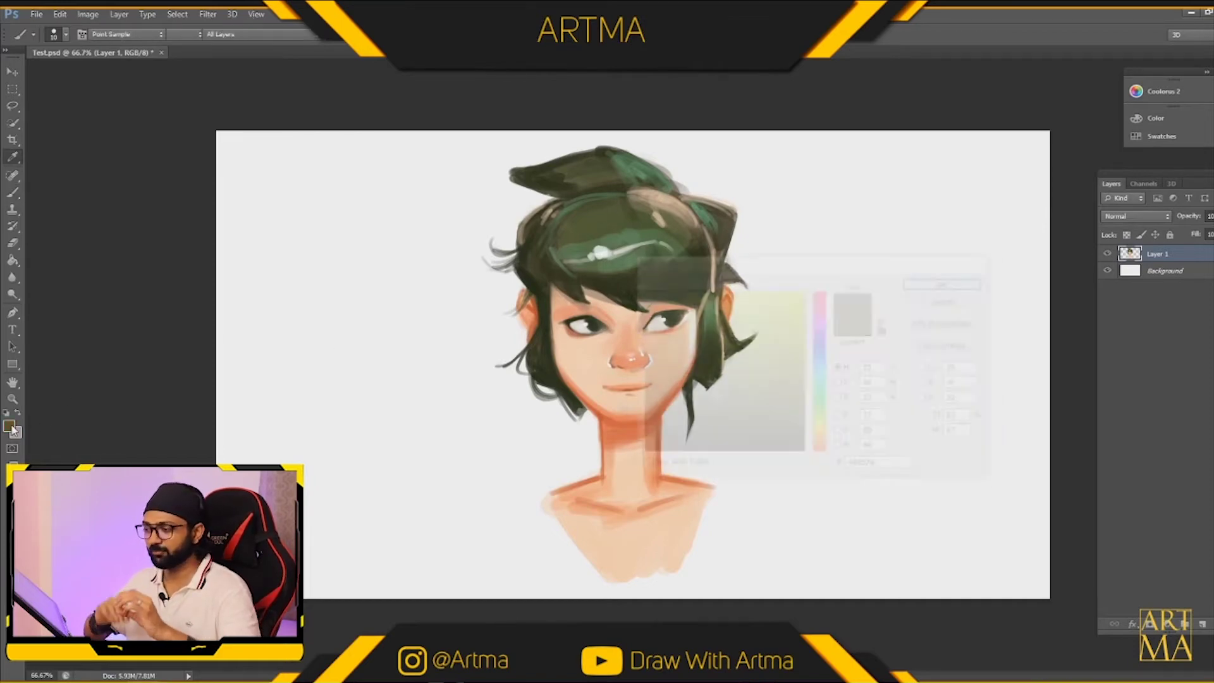
drag(820, 411, 821, 331)
click(942, 283)
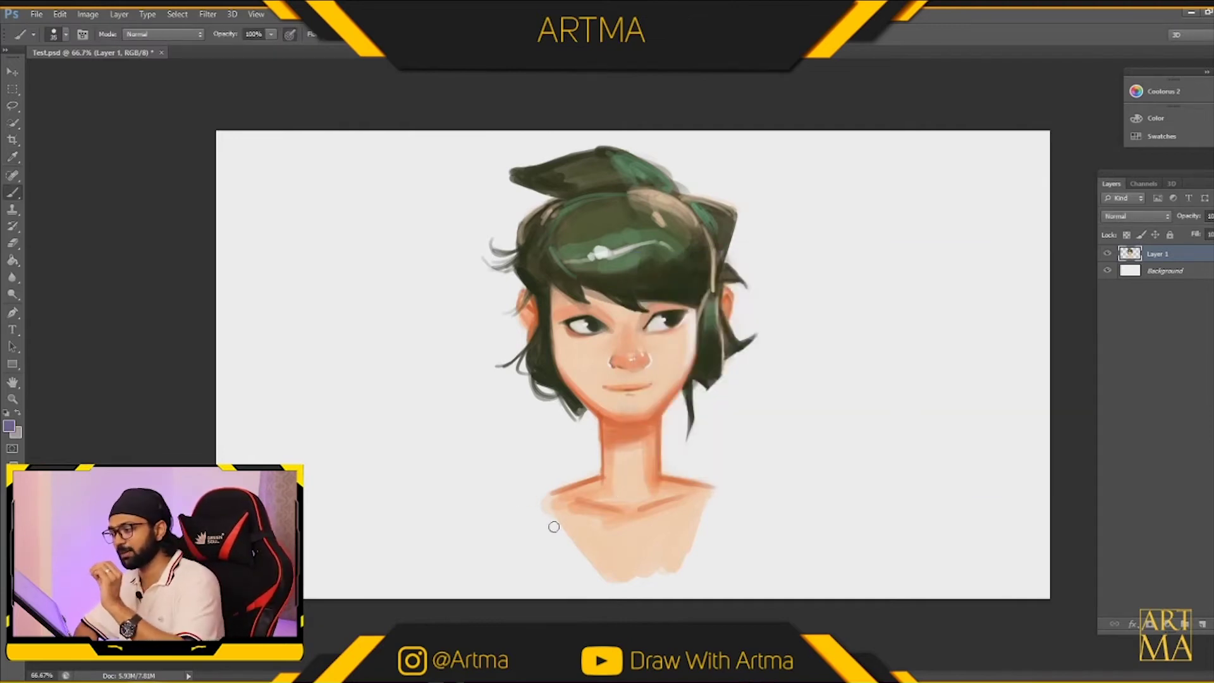
mouse_move(544, 501)
mouse_down()
mouse_move(568, 566)
mouse_move(539, 500)
mouse_move(548, 521)
mouse_move(526, 521)
mouse_move(574, 589)
mouse_move(534, 509)
mouse_move(543, 502)
mouse_move(564, 541)
mouse_move(544, 501)
mouse_move(607, 561)
mouse_up()
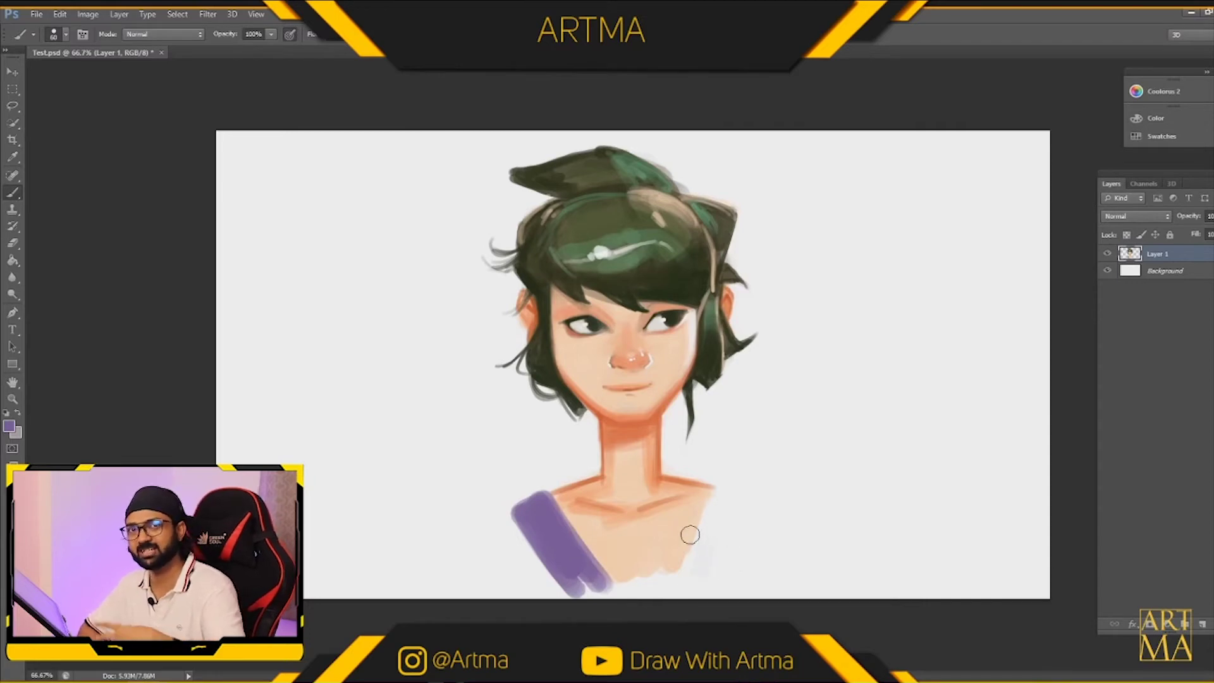
mouse_move(690, 534)
mouse_down()
mouse_move(709, 496)
mouse_move(702, 515)
mouse_move(711, 494)
mouse_move(728, 492)
mouse_move(680, 567)
mouse_move(713, 490)
mouse_move(728, 495)
mouse_move(687, 567)
mouse_move(732, 497)
mouse_move(683, 562)
mouse_up()
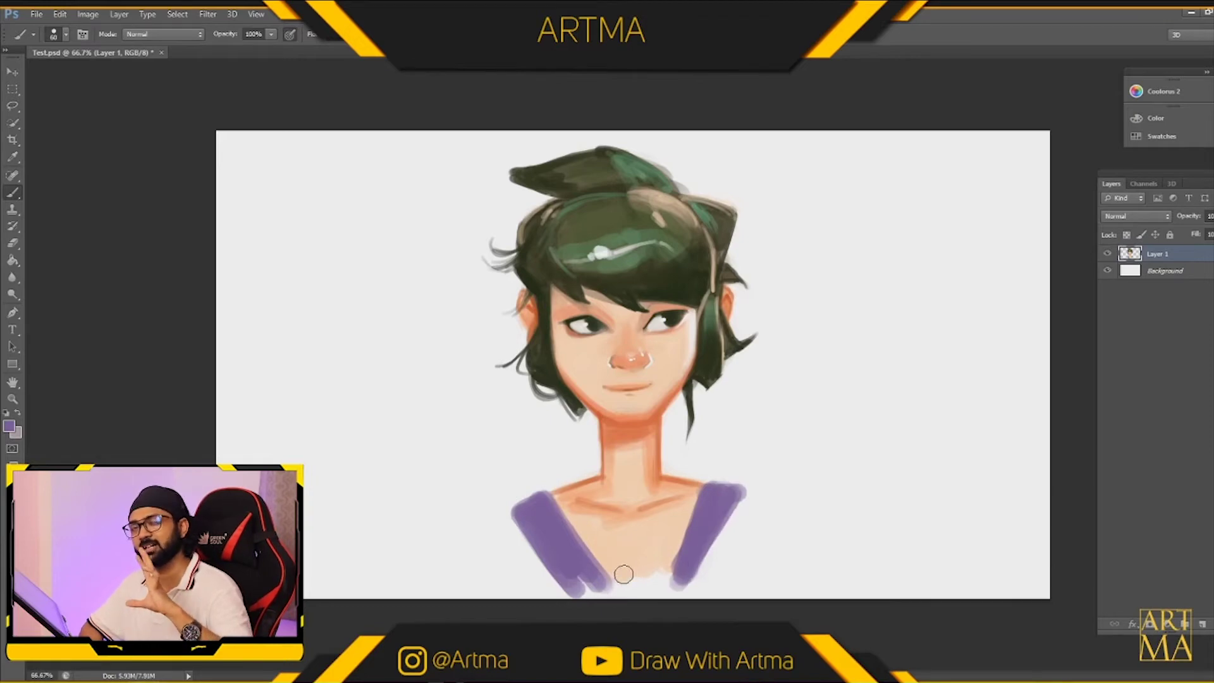
drag(595, 572, 632, 586)
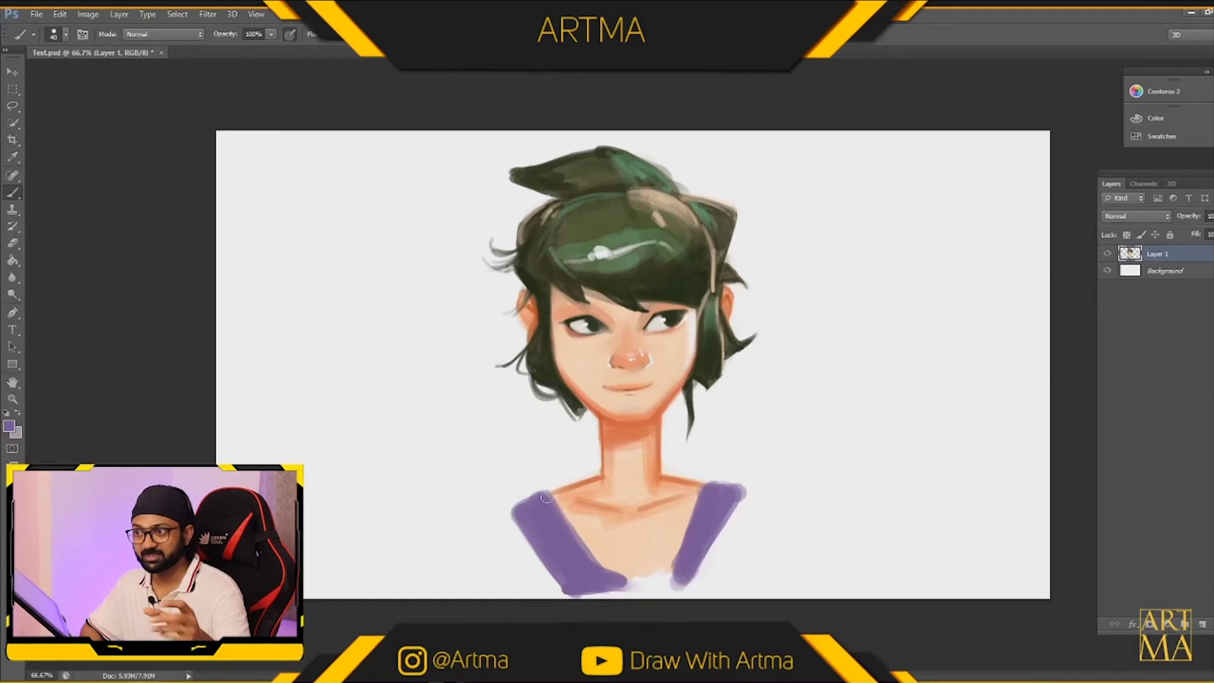
Square off the shoulder ends of both purple straps and fill out the inner edge of the strap on the image's right.
drag(518, 503, 548, 492)
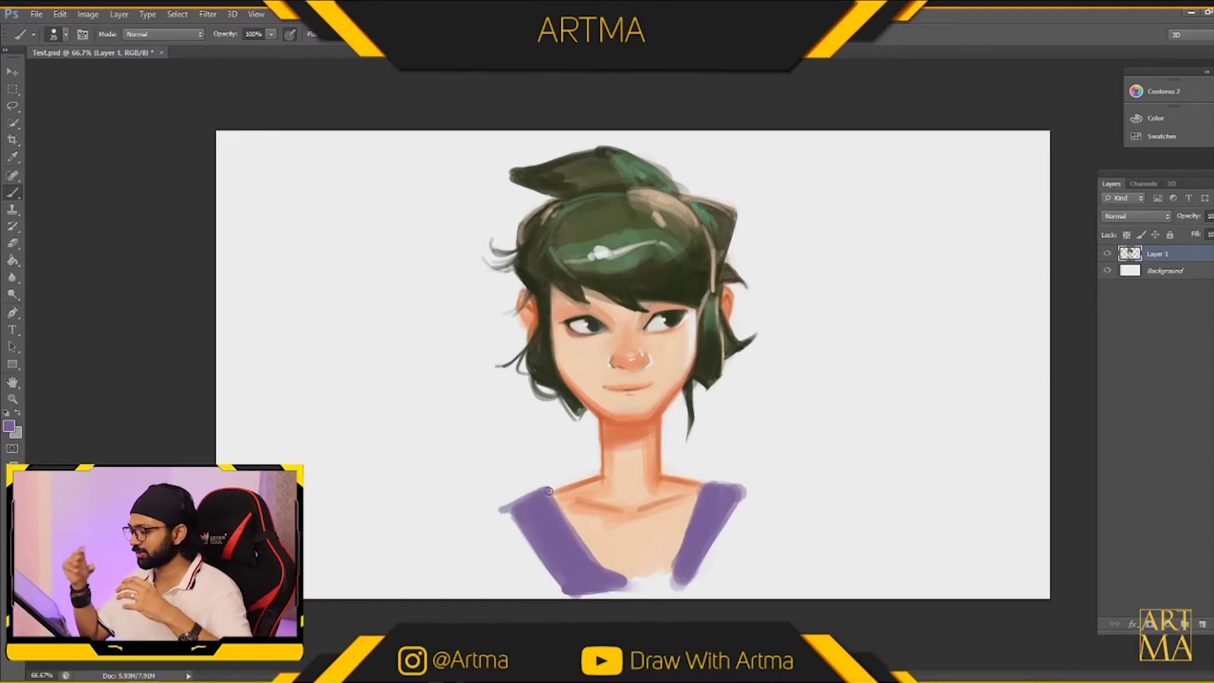
drag(714, 492, 664, 590)
drag(687, 517, 665, 578)
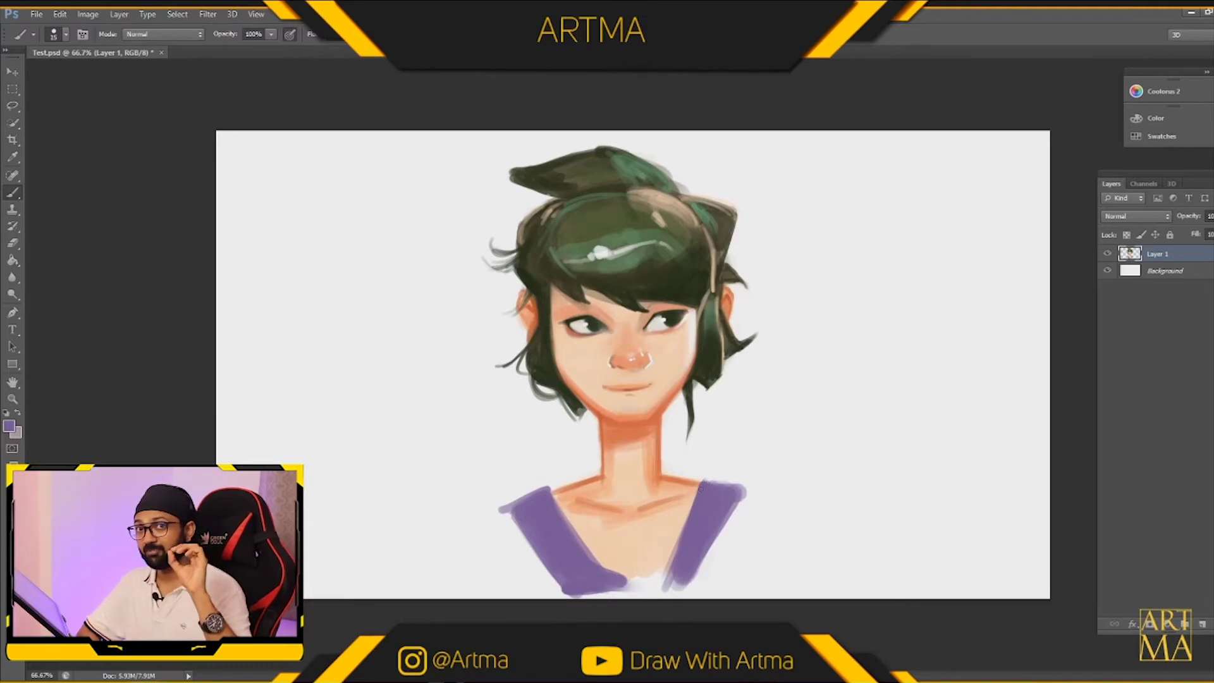
drag(750, 486, 713, 482)
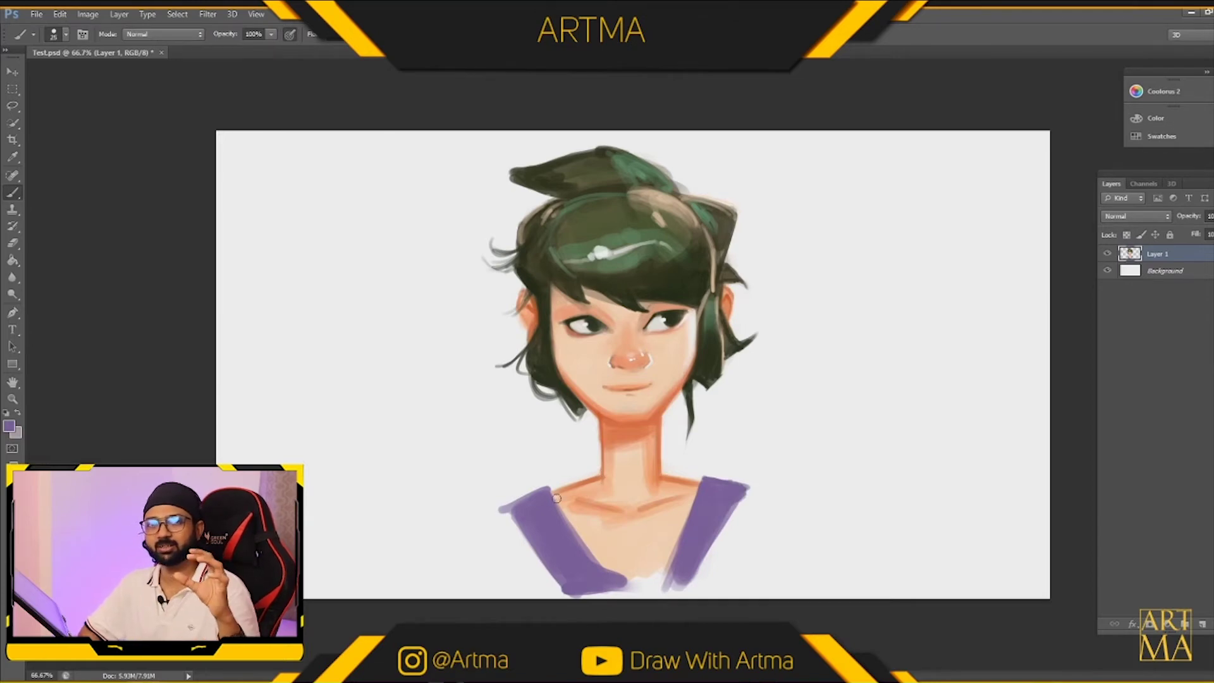
Shift the paint colour to a more magenta purple and glaze it over both straps.
click(9, 426)
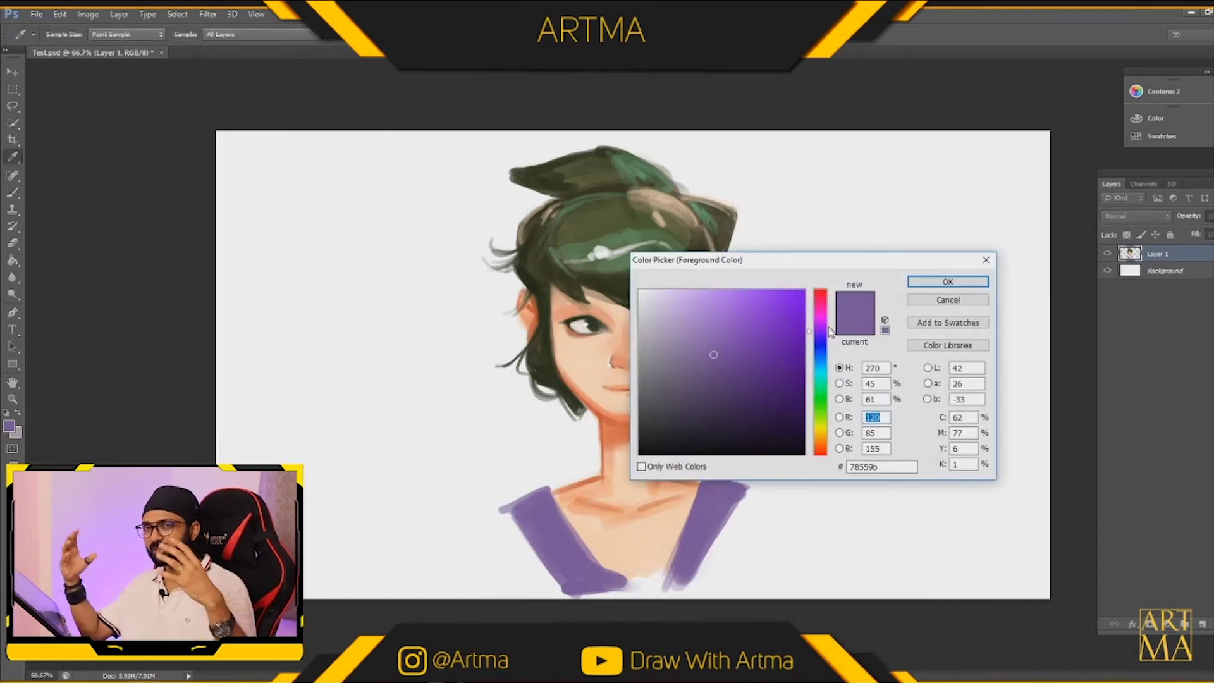
drag(830, 329, 830, 317)
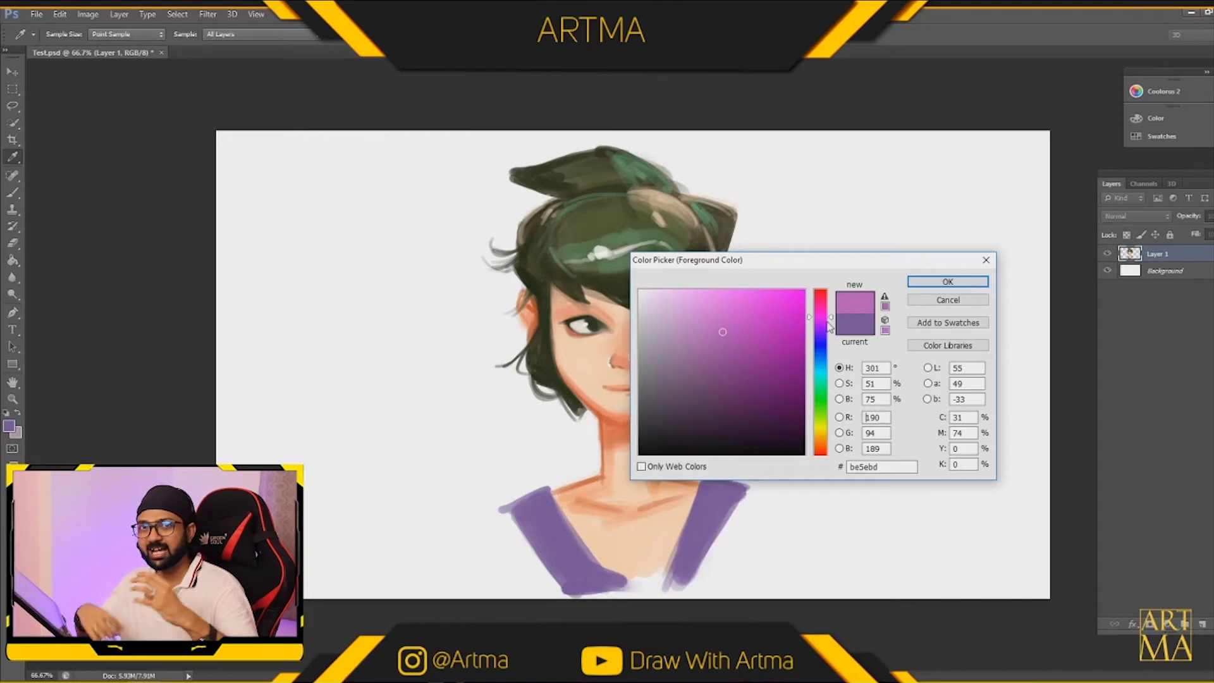
click(730, 347)
click(924, 282)
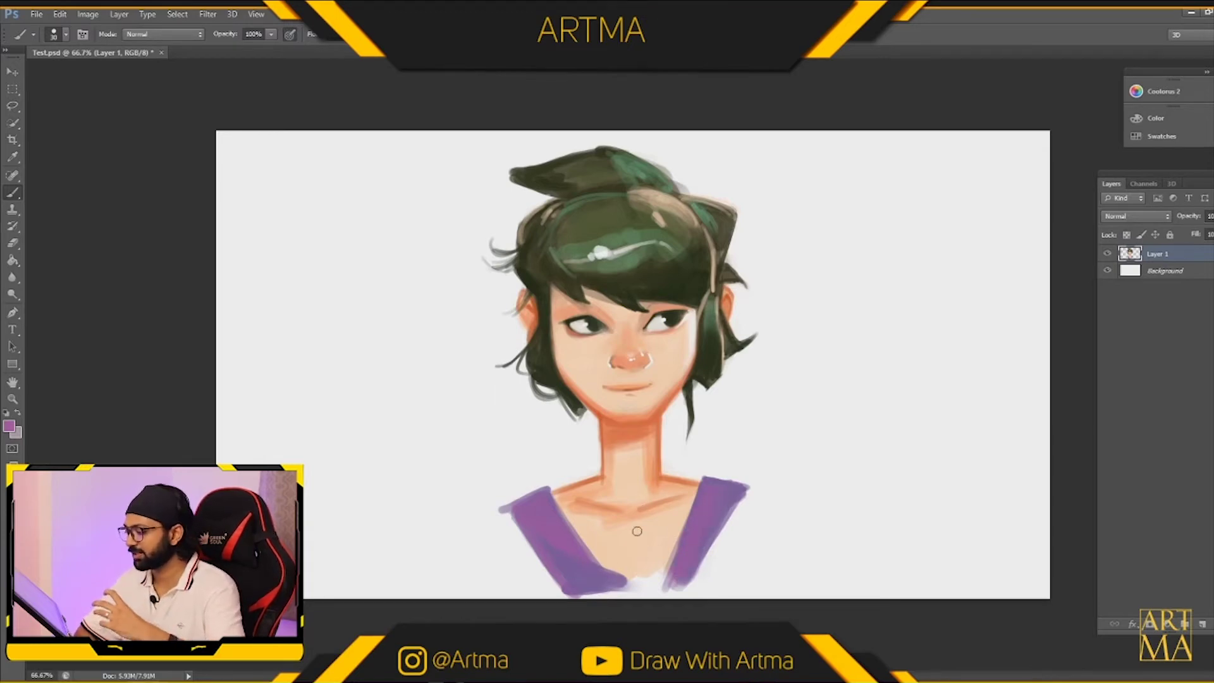
Erase along the bottom of the bust and the outer edges of both straps to give them clean, straight edges.
key(e)
mouse_move(661, 589)
mouse_down()
mouse_move(727, 566)
mouse_move(577, 593)
mouse_move(749, 563)
mouse_up()
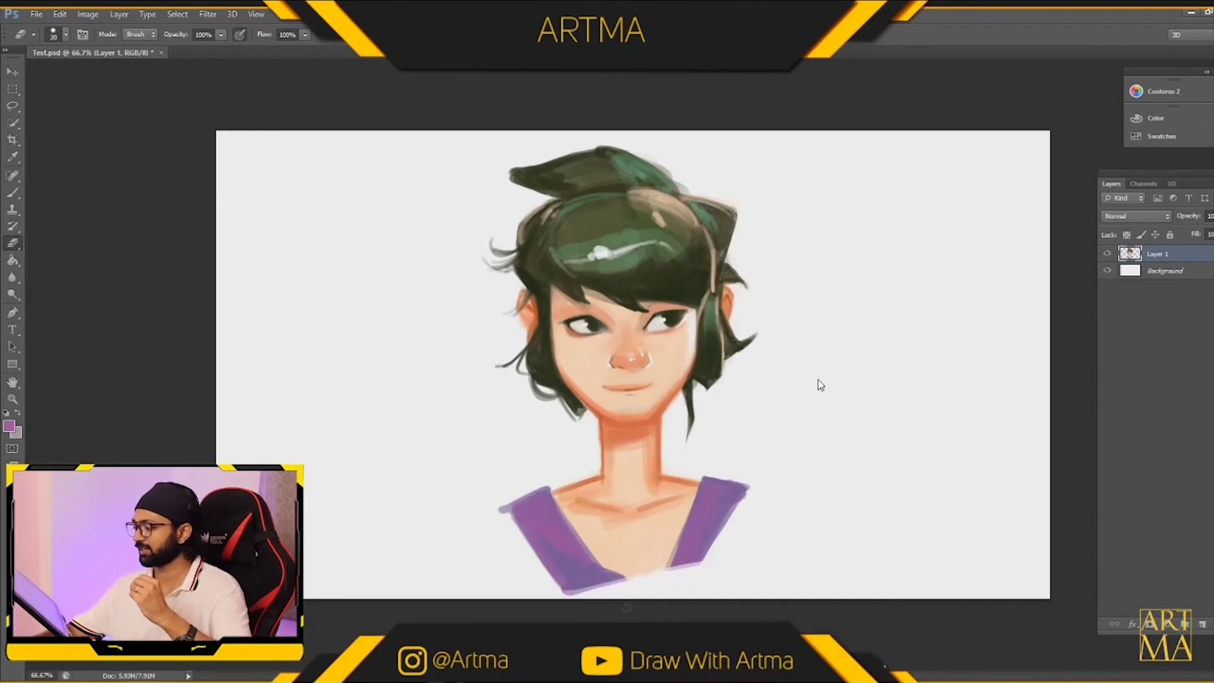
drag(572, 591, 746, 559)
drag(531, 574, 577, 589)
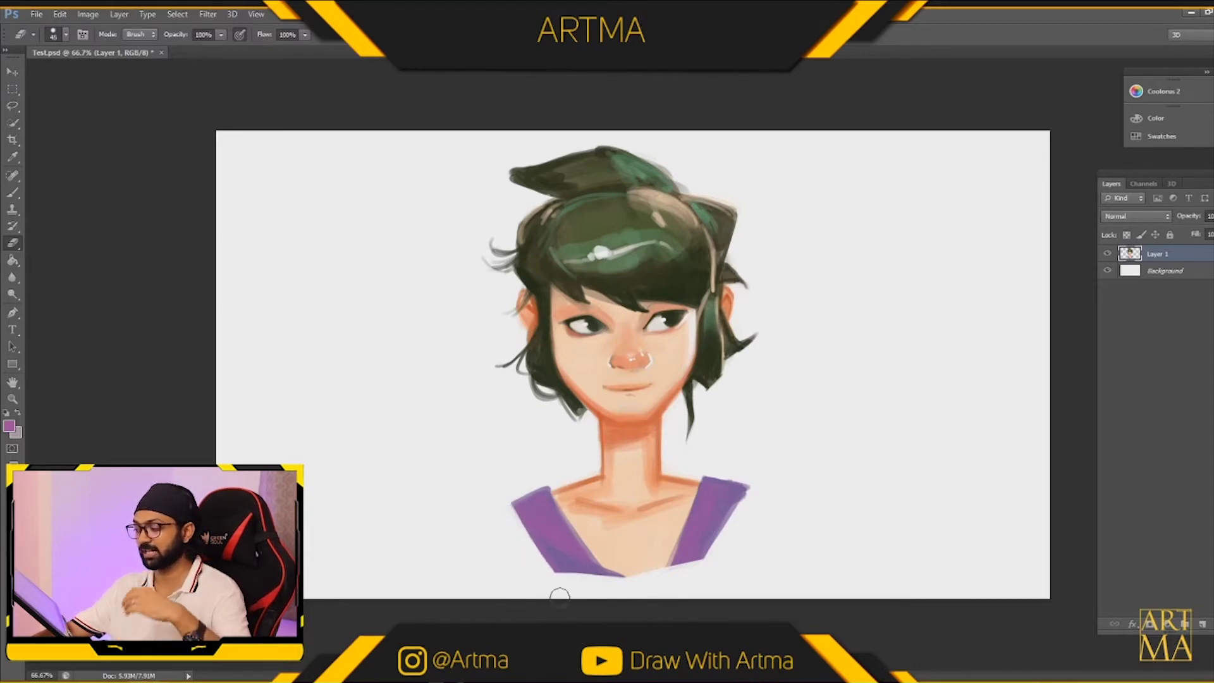
mouse_move(751, 484)
mouse_down()
mouse_move(687, 568)
mouse_move(708, 547)
mouse_up()
Paint short slanted purple strokes with a smaller brush just outside the strap on the image's left.
click(13, 192)
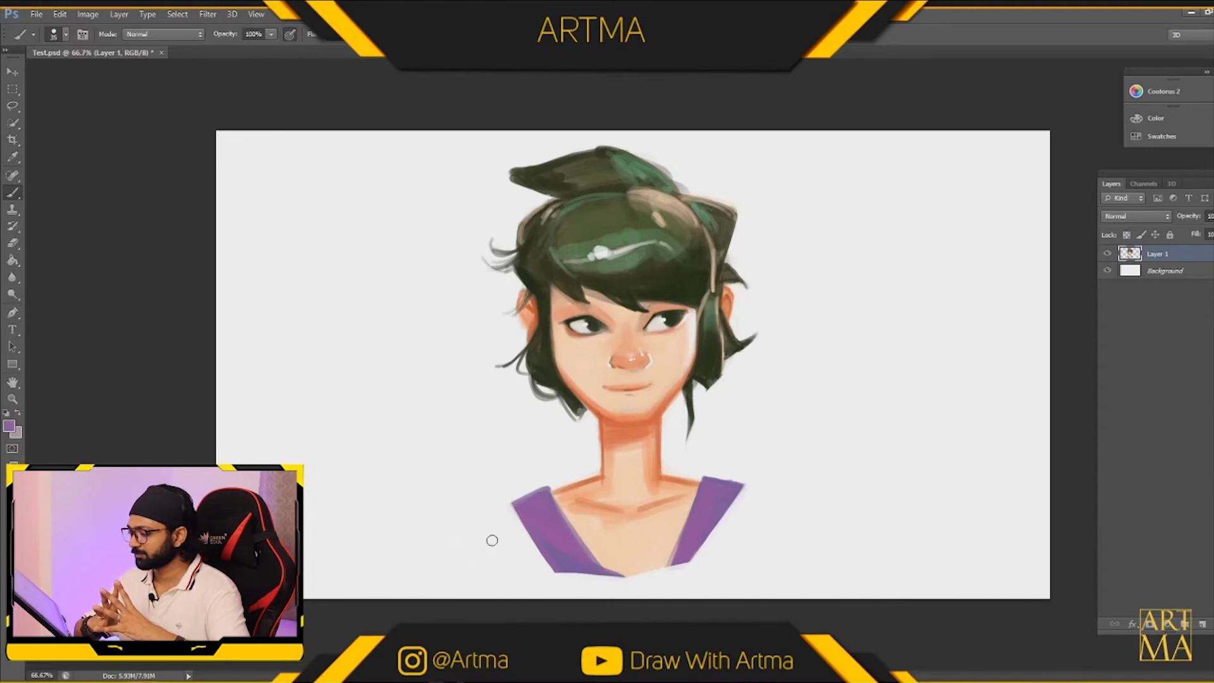
key(bracketleft)
key(bracketleft)
key(bracketleft)
key(bracketleft)
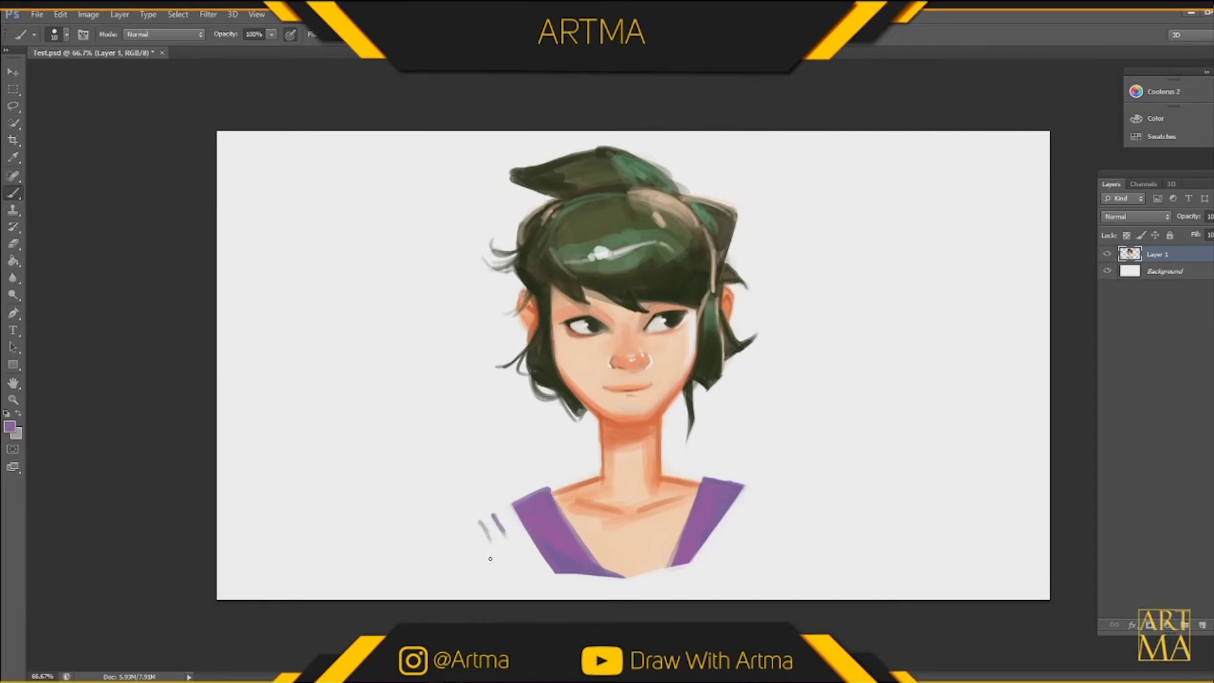
mouse_move(474, 527)
mouse_down()
mouse_move(500, 538)
mouse_move(478, 525)
mouse_move(491, 533)
mouse_move(485, 514)
mouse_move(530, 563)
mouse_move(464, 514)
mouse_move(507, 493)
mouse_up()
Erase slanted gaps between and around the purple strokes beside the left strap, shaping them into slim tapered stripes.
click(14, 243)
key(bracketleft)
key(bracketleft)
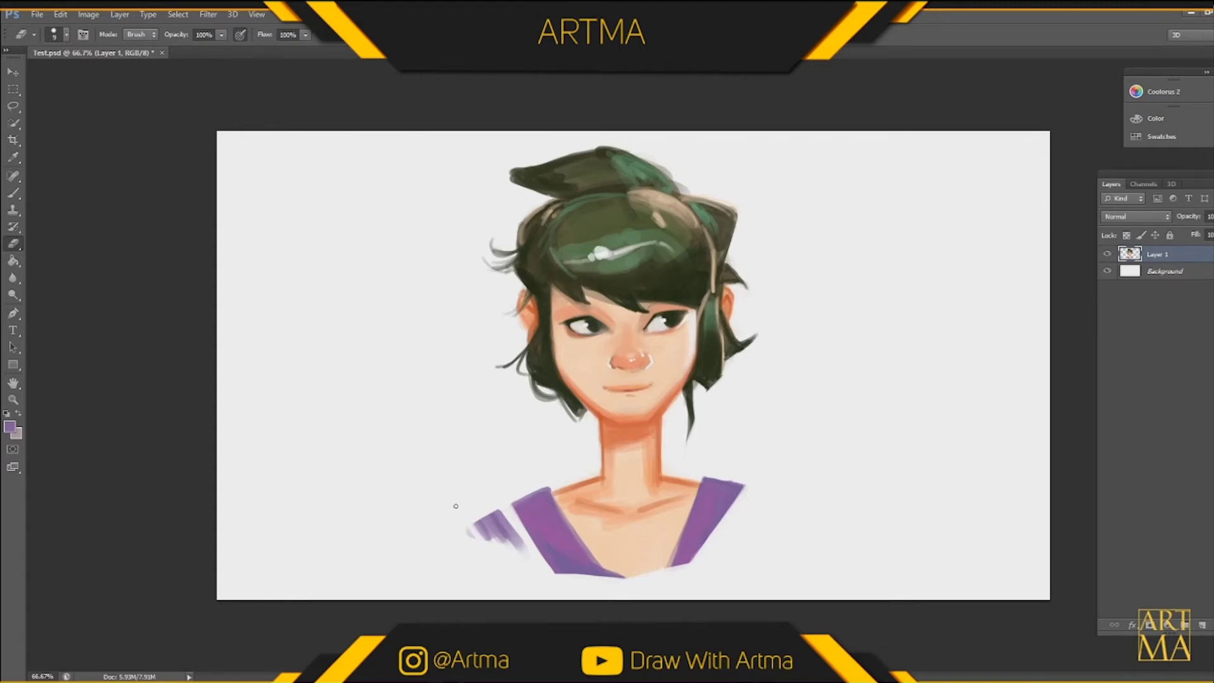
mouse_move(471, 507)
mouse_down()
mouse_move(466, 499)
mouse_move(520, 576)
mouse_up()
mouse_move(483, 486)
mouse_down()
mouse_move(534, 592)
mouse_move(530, 582)
mouse_up()
drag(514, 526, 552, 603)
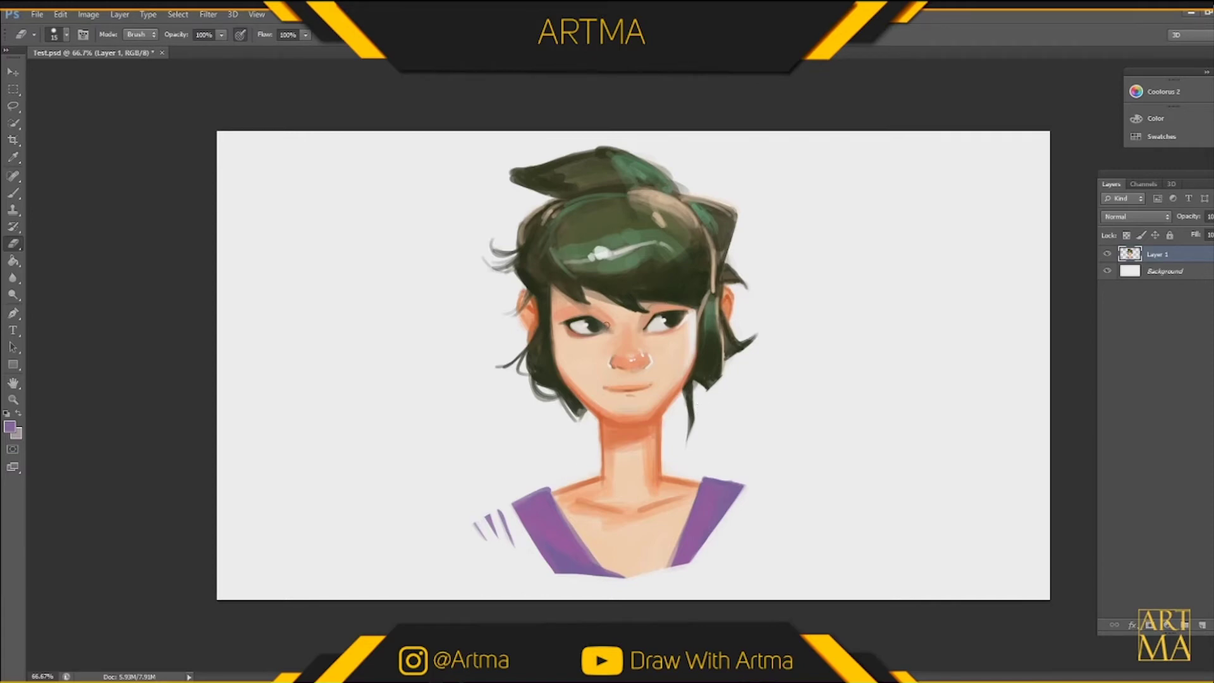
Sample the hair's dark green and refine the side lock along the cheek on the image's left with a smaller brush.
key(b)
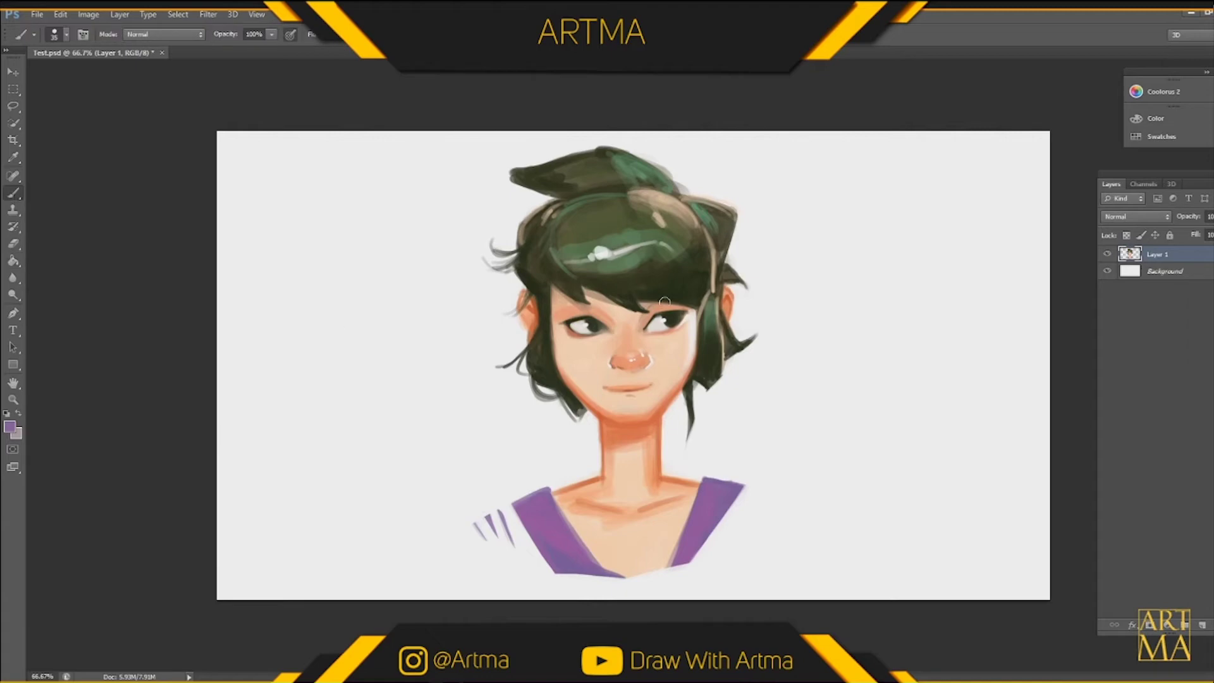
alt+click(628, 317)
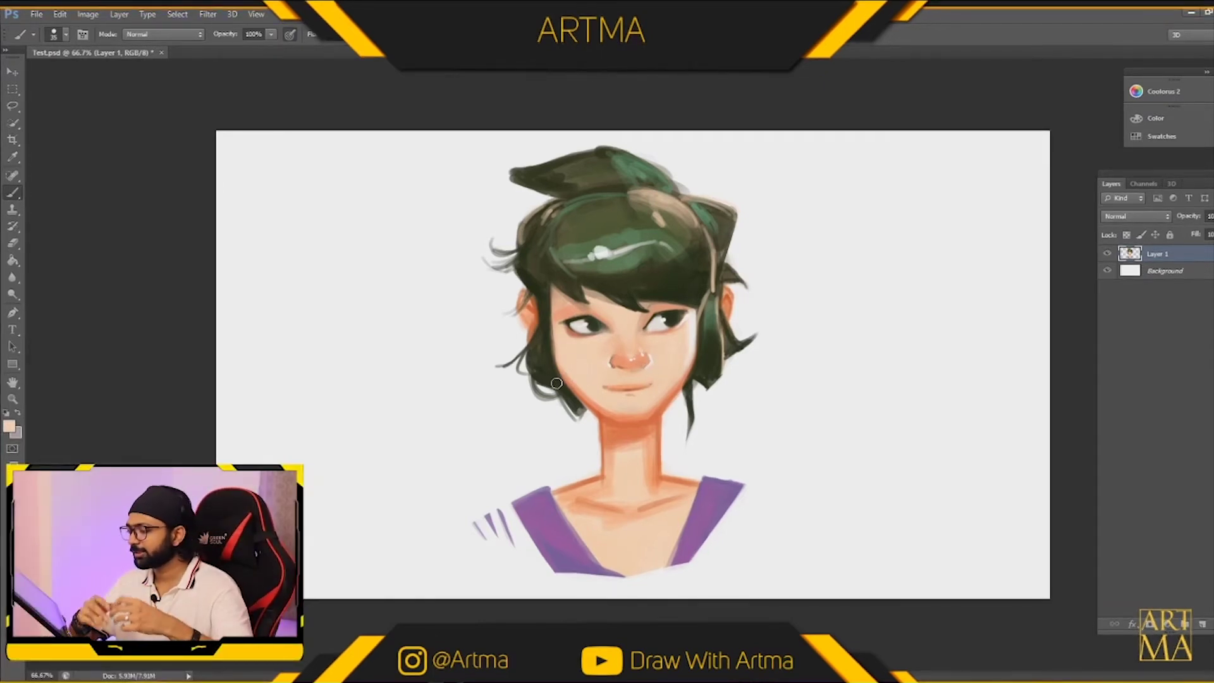
alt+click(545, 351)
key(bracketleft)
key(bracketleft)
key(bracketleft)
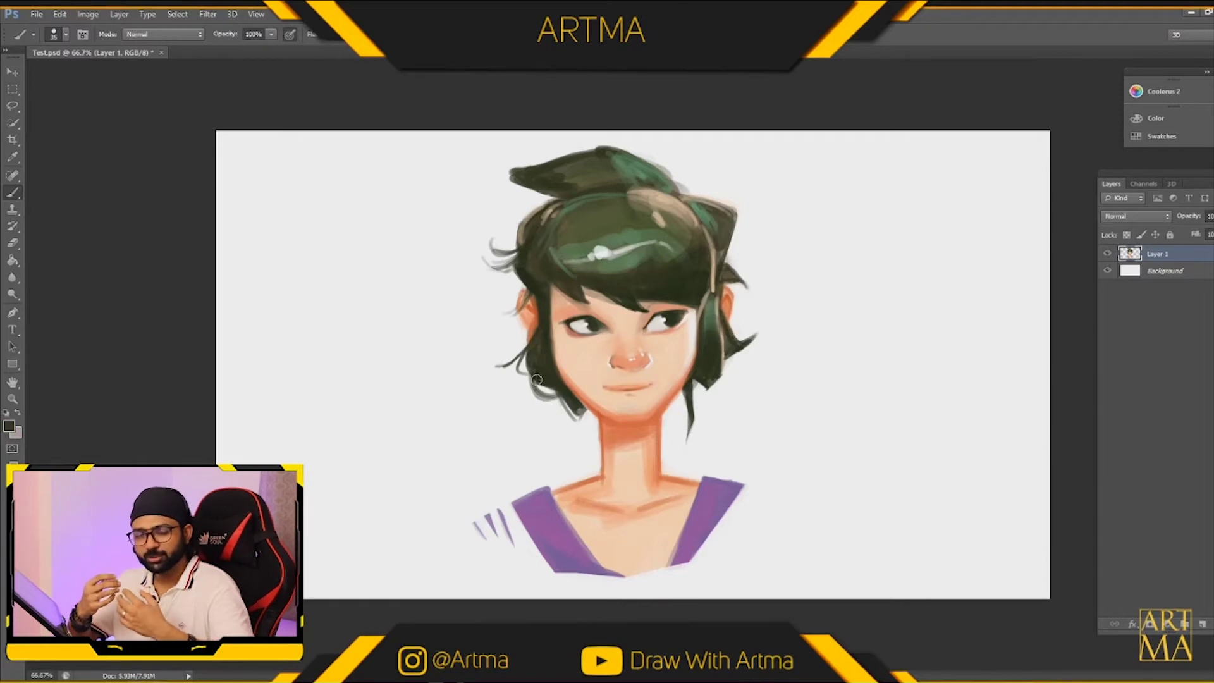
mouse_move(532, 355)
mouse_down()
mouse_move(529, 374)
mouse_move(559, 385)
mouse_up()
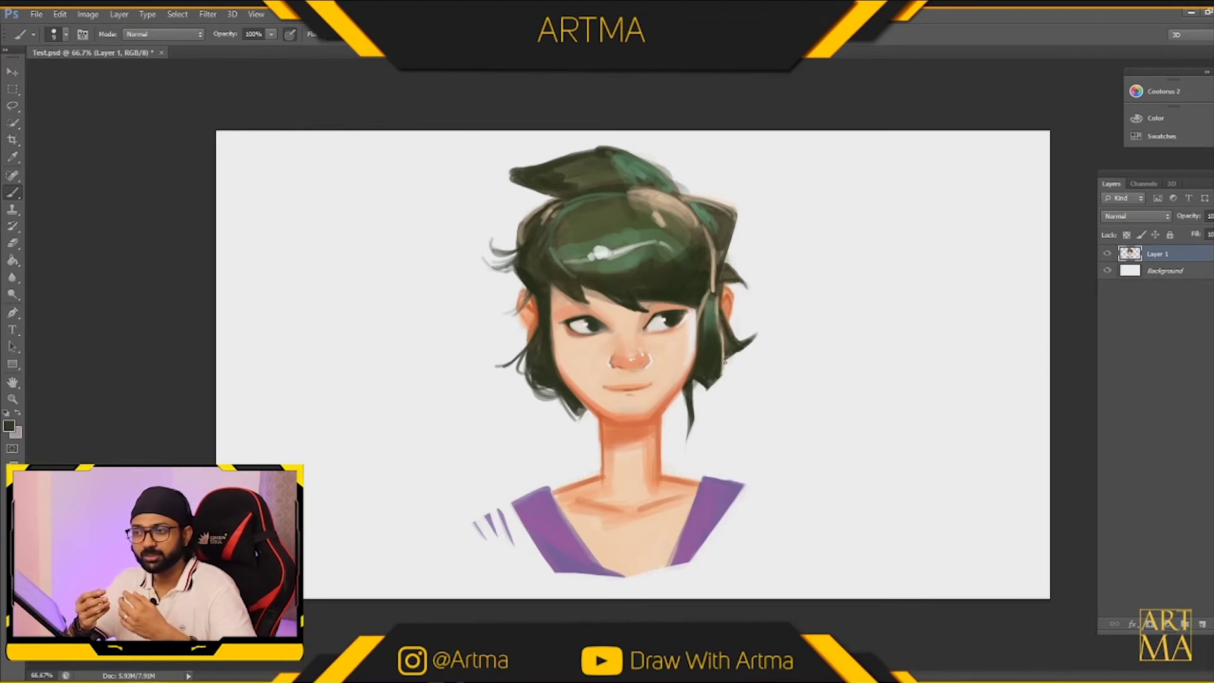
Add near-white highlight strokes to the hair's crown and trace the hairband and the angular hair edge on the image's right in light peach #fbd9ad.
alt+click(776, 223)
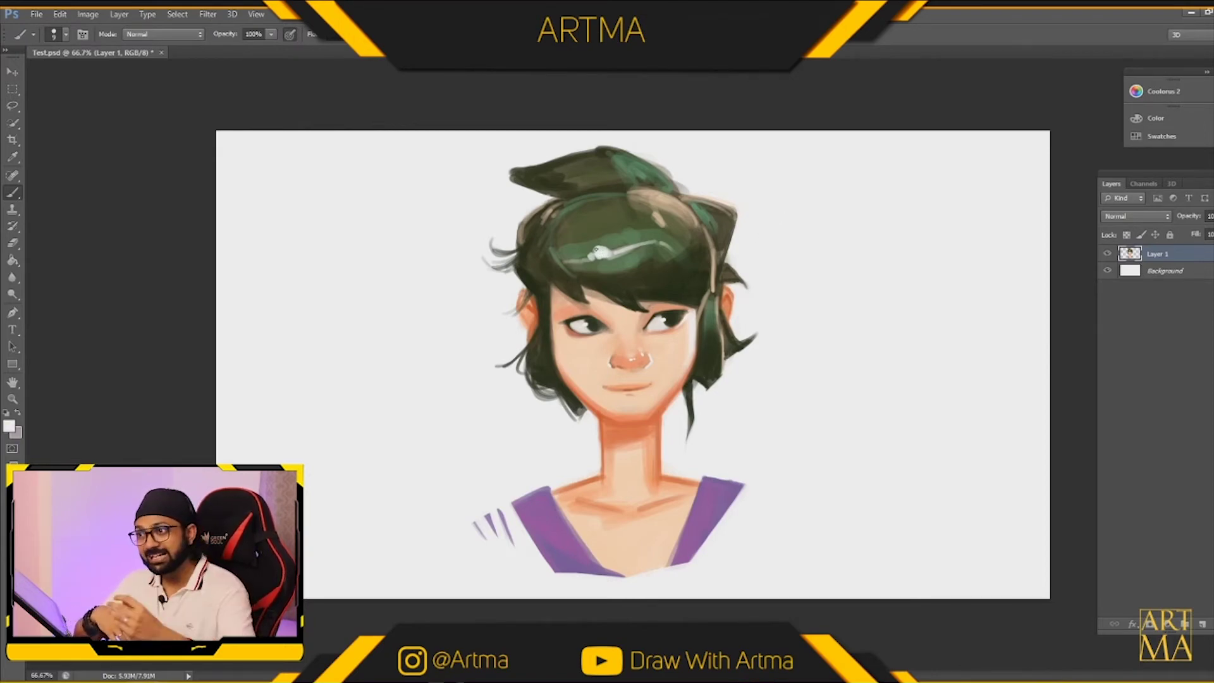
mouse_move(594, 249)
mouse_down()
mouse_move(651, 241)
mouse_move(679, 259)
mouse_up()
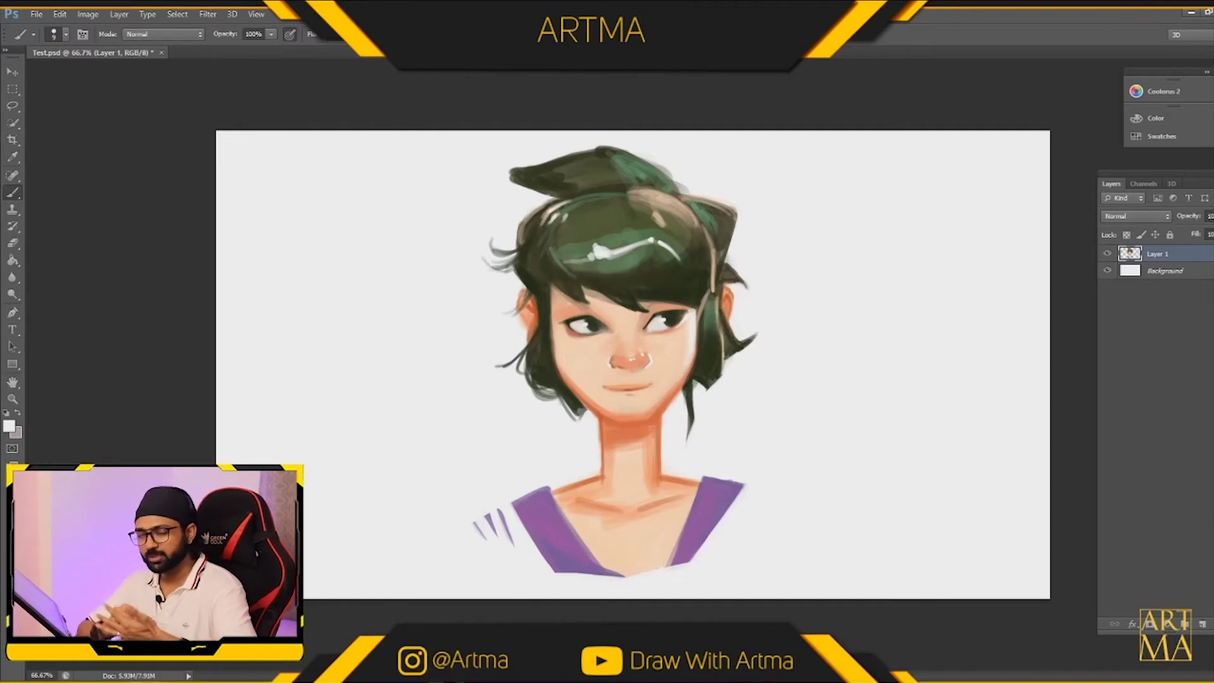
alt+click(665, 189)
click(10, 427)
click(690, 292)
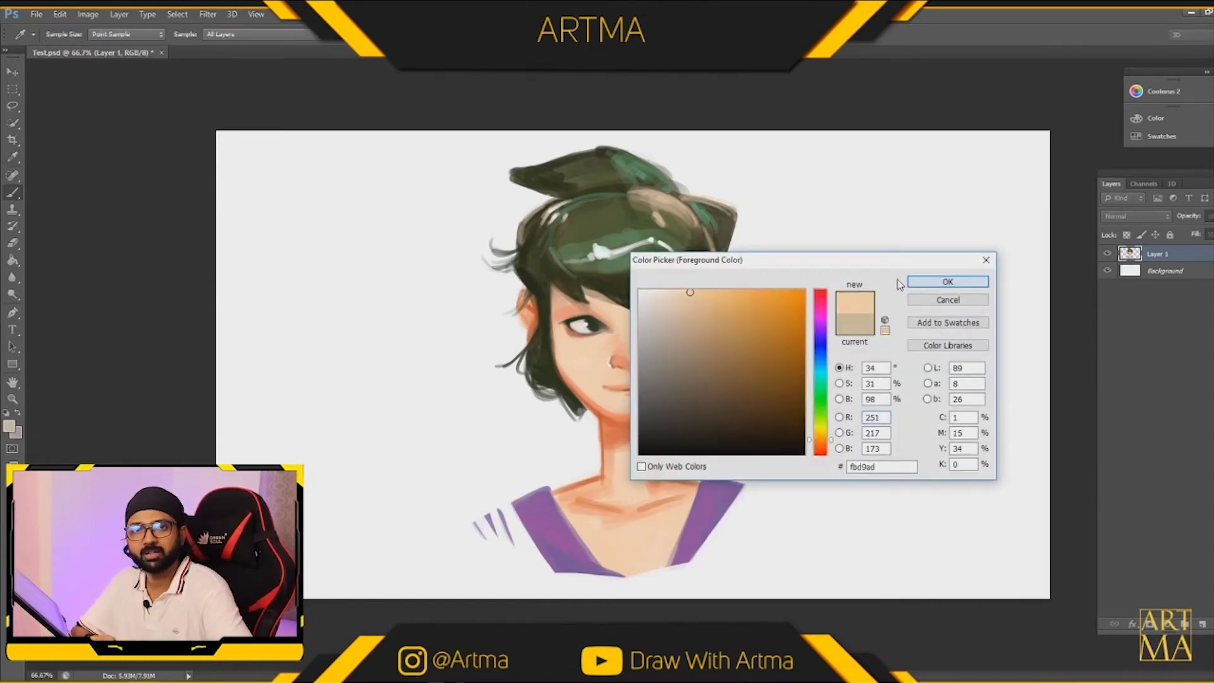
click(947, 281)
key(b)
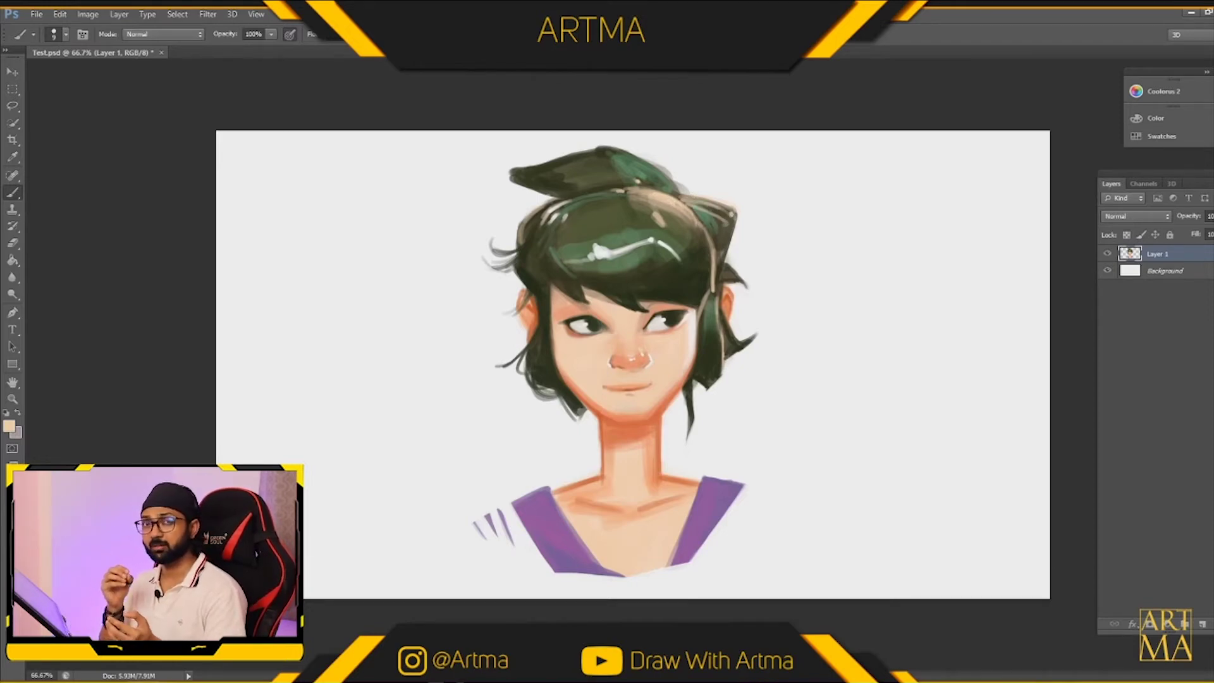
drag(735, 213, 724, 249)
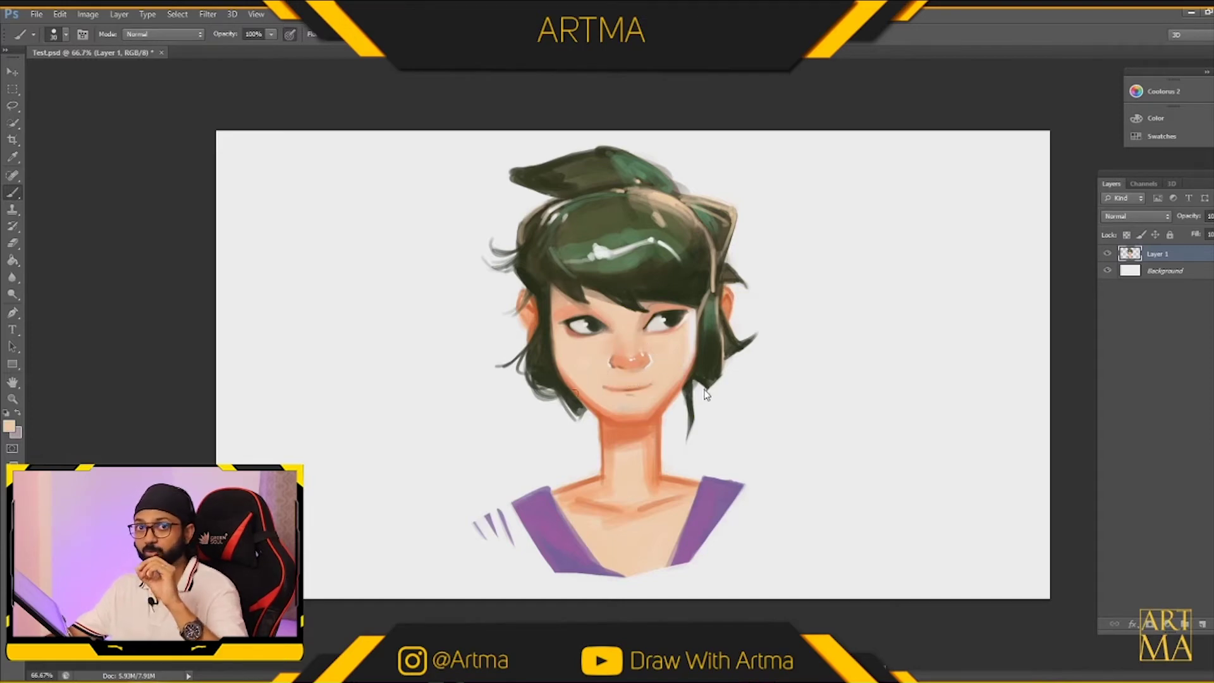
Sample the reddish orange from below the jaw and strengthen the mouth line and its corners.
alt+click(663, 407)
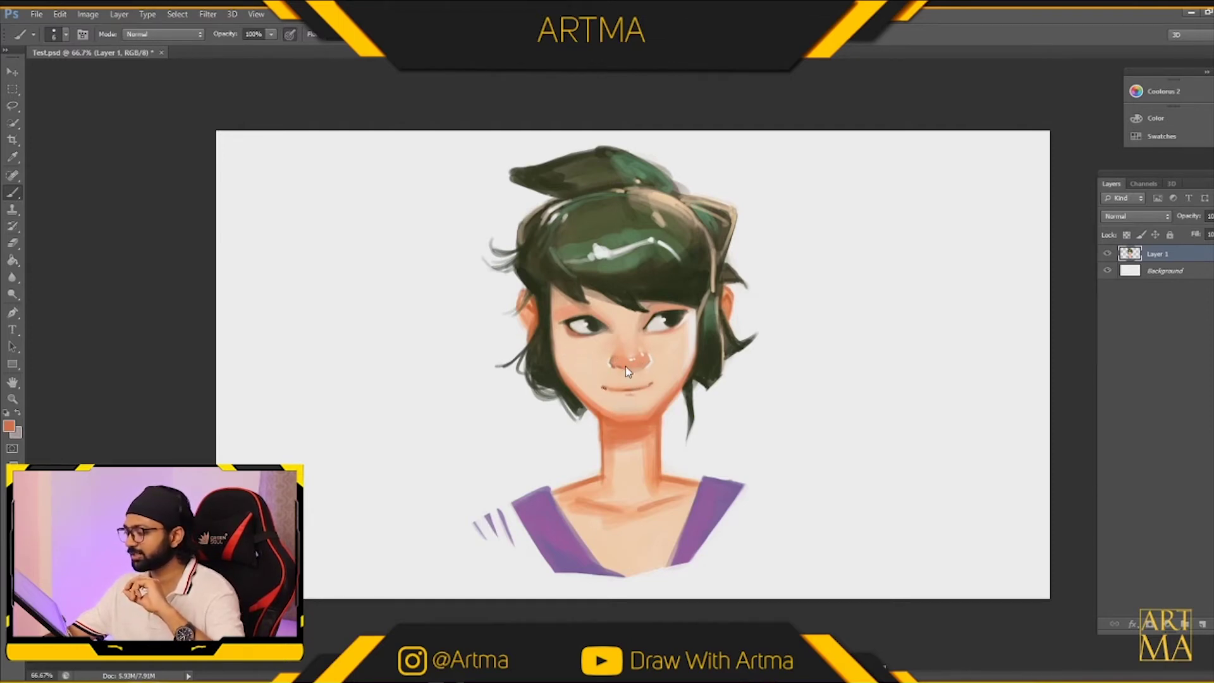
key(e)
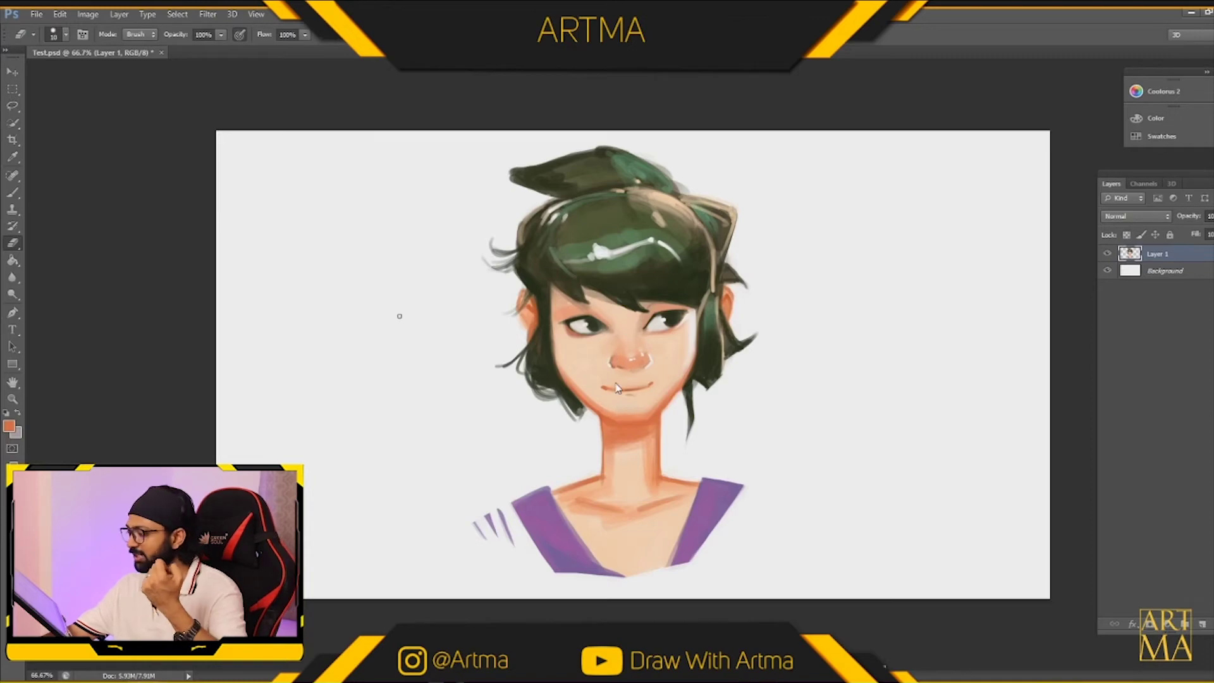
key(b)
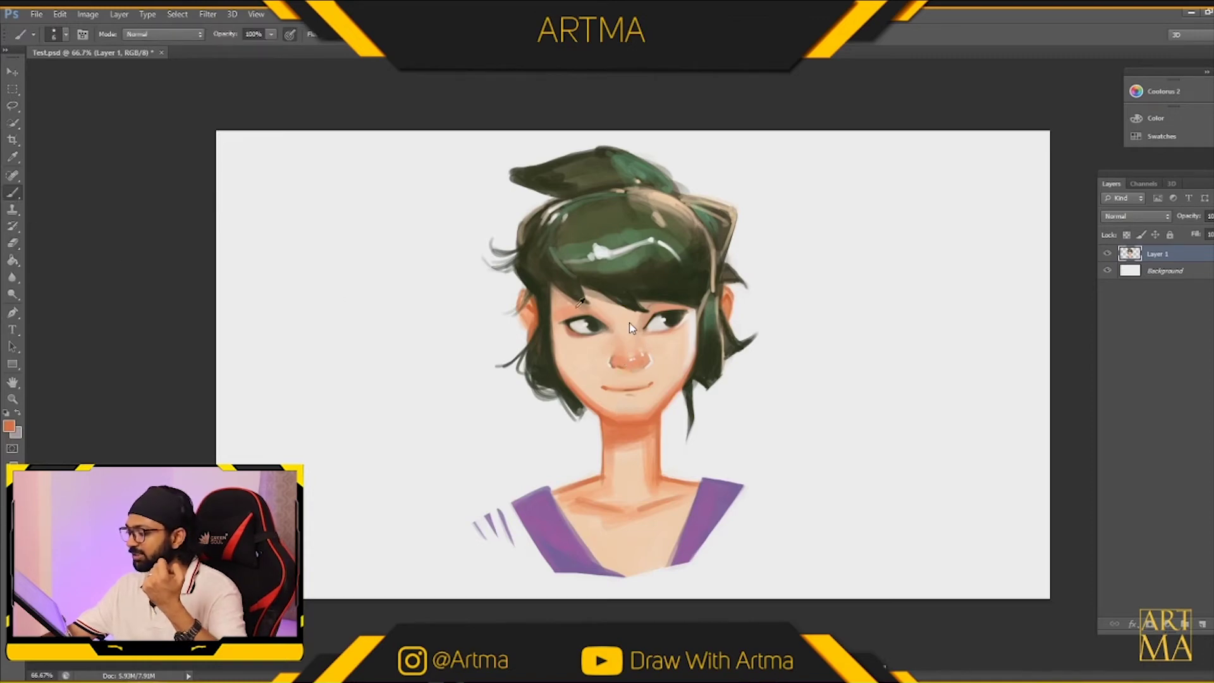
Sample the dark green and thicken the upper lash lines of both eyes, extending them past the outer corners.
alt+click(579, 304)
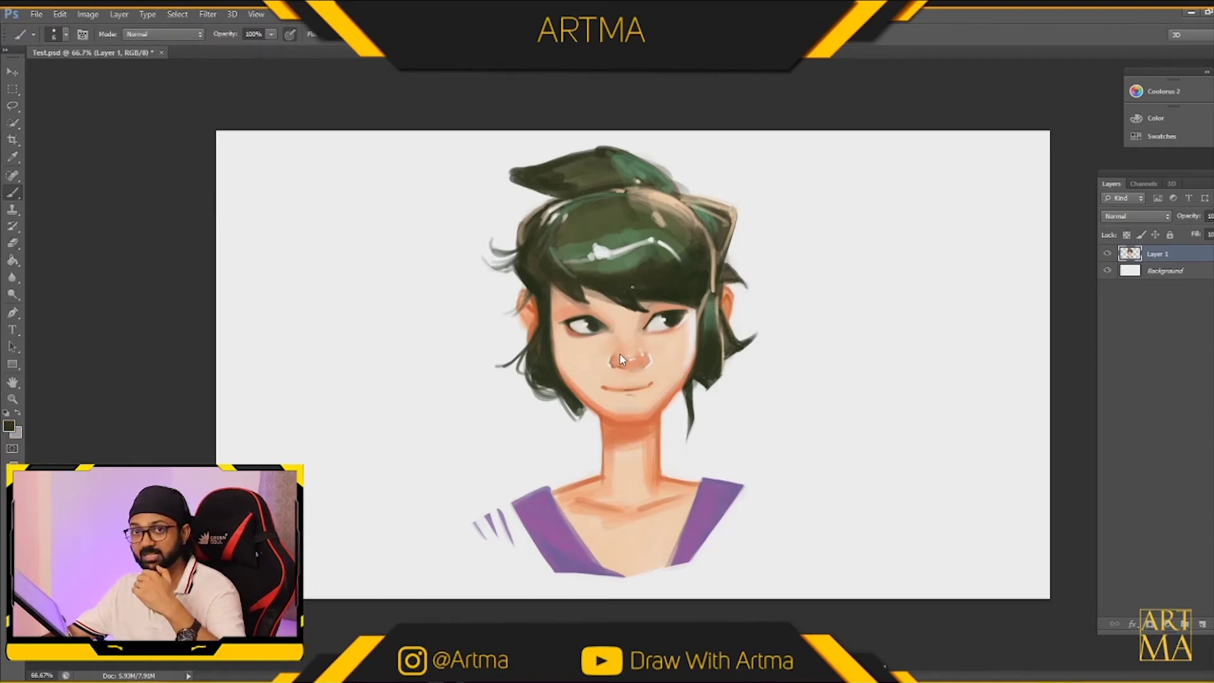
key(ctrl+plus)
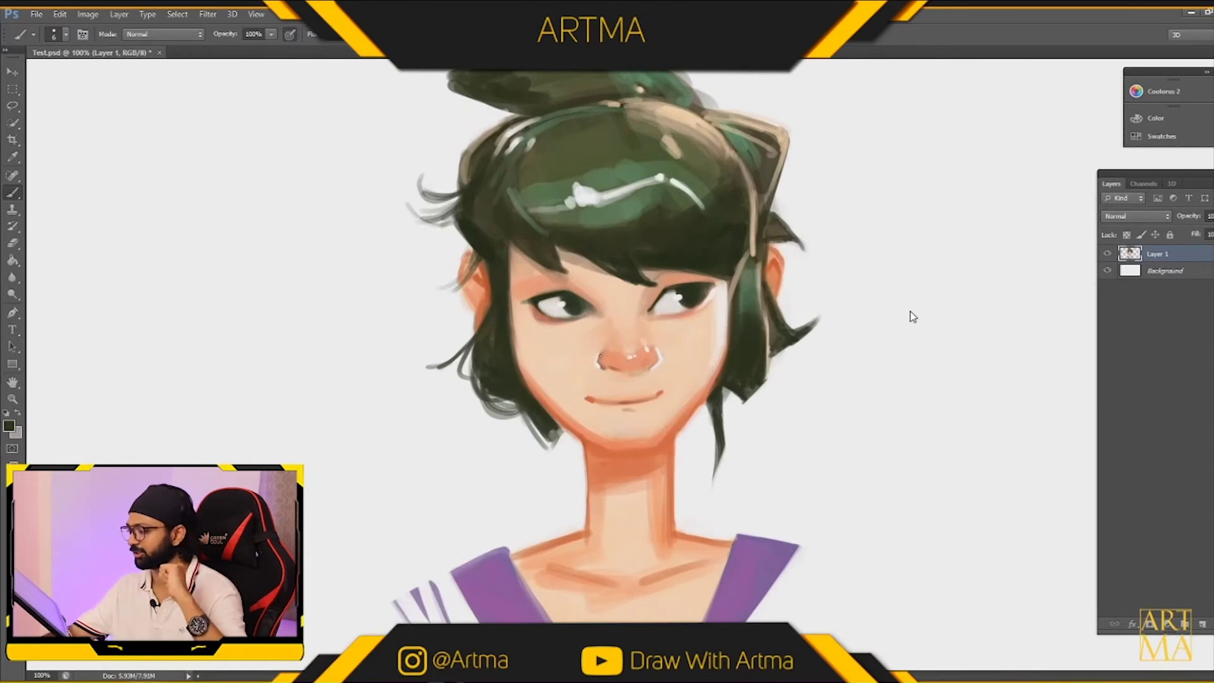
alt+click(691, 414)
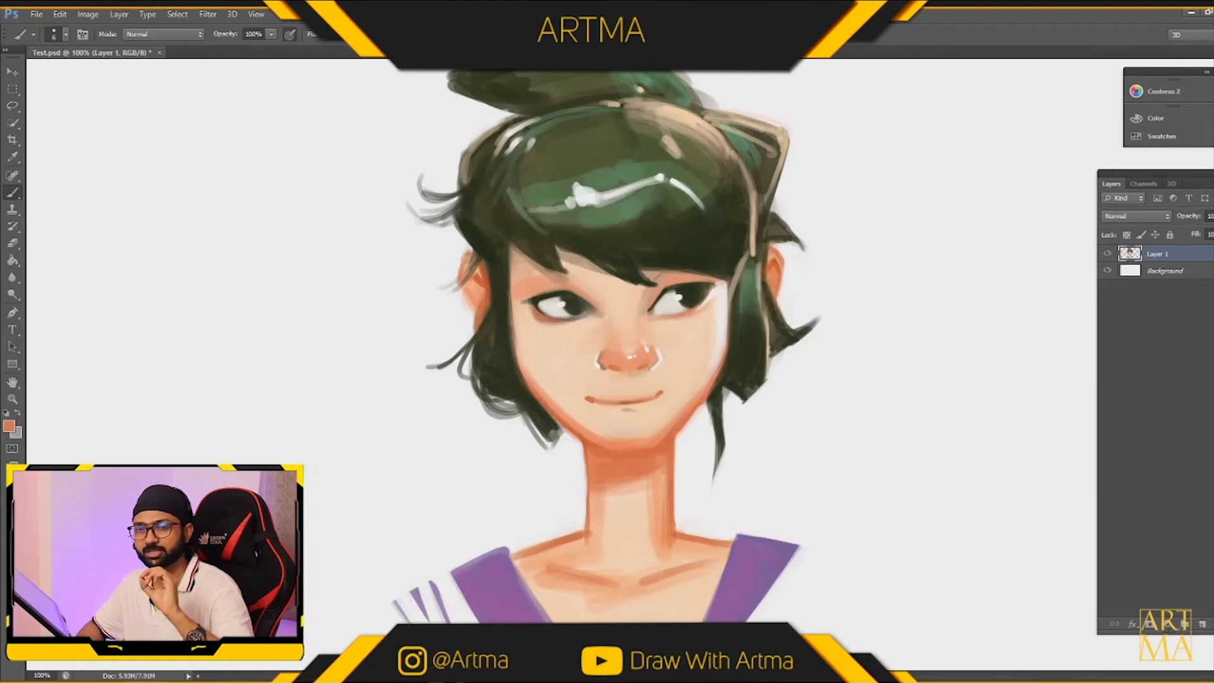
alt+click(575, 290)
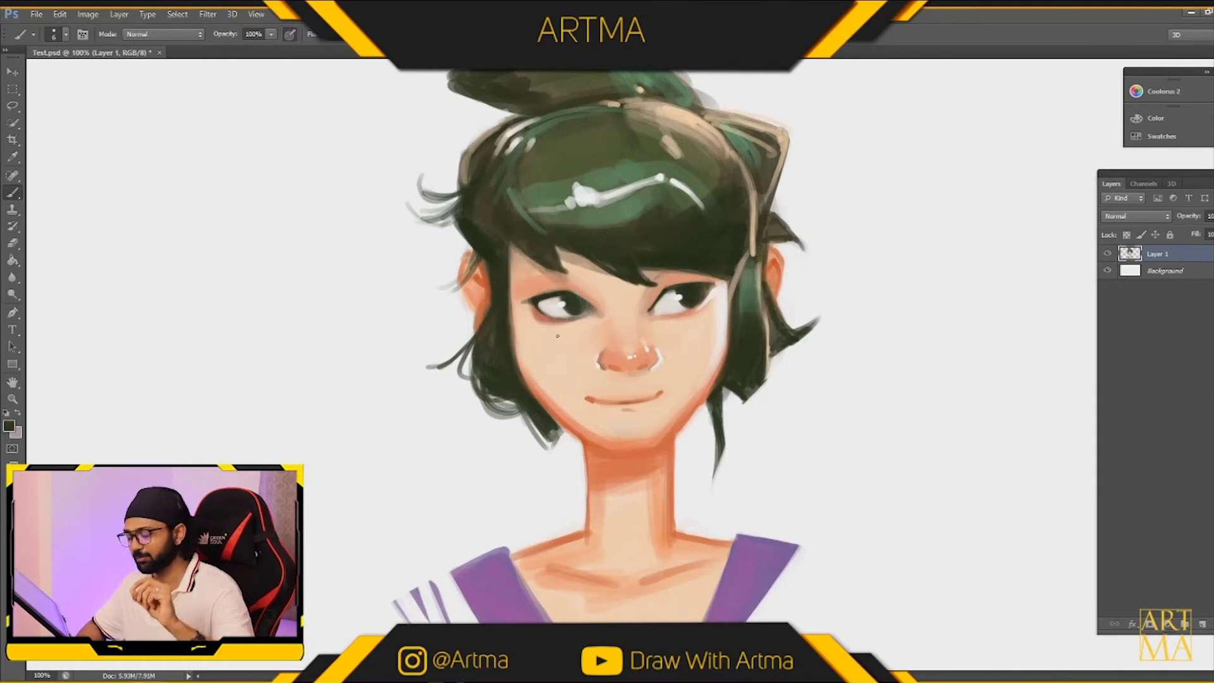
drag(516, 302, 570, 288)
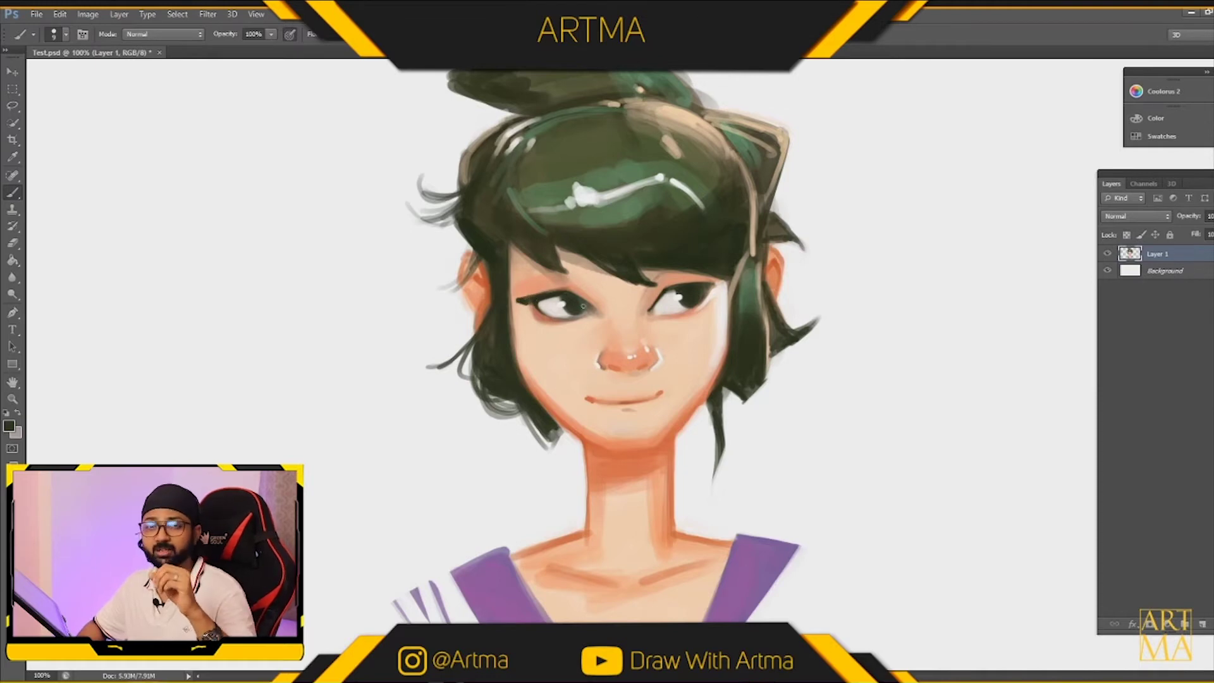
mouse_move(688, 284)
mouse_down()
mouse_move(715, 278)
mouse_move(717, 291)
mouse_move(718, 275)
mouse_move(717, 296)
mouse_up()
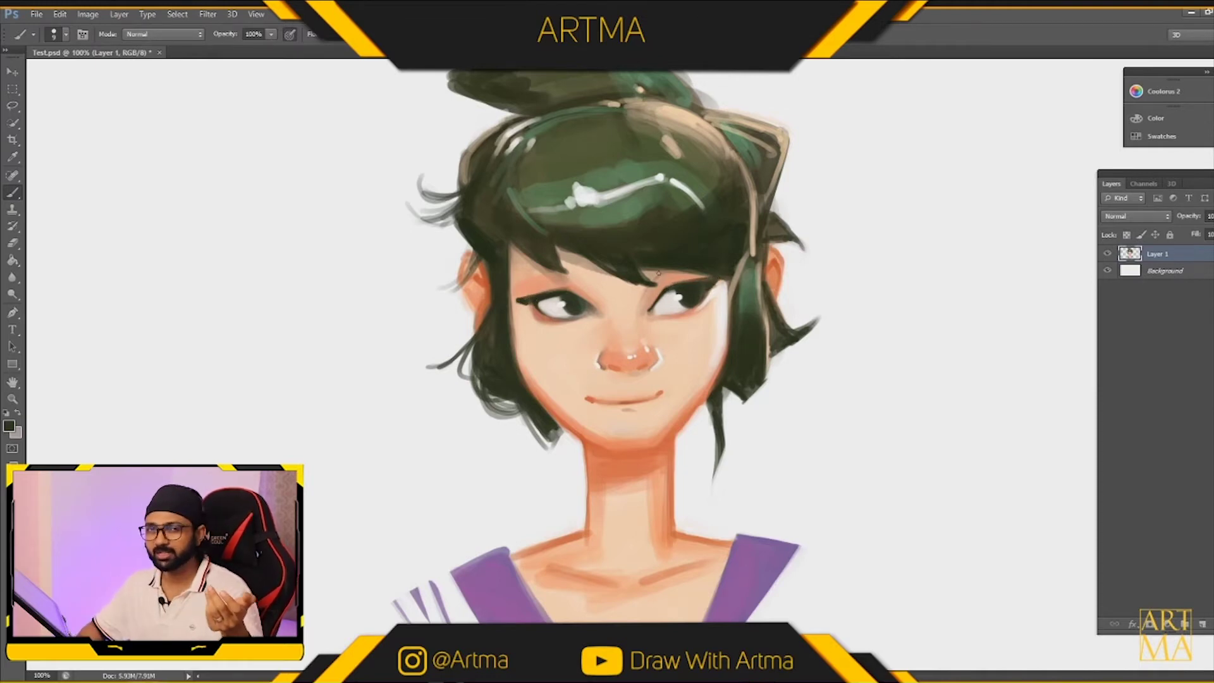
Sample the orange from the neck shadow and warm the eyelids and both side contours of the face.
alt+click(626, 450)
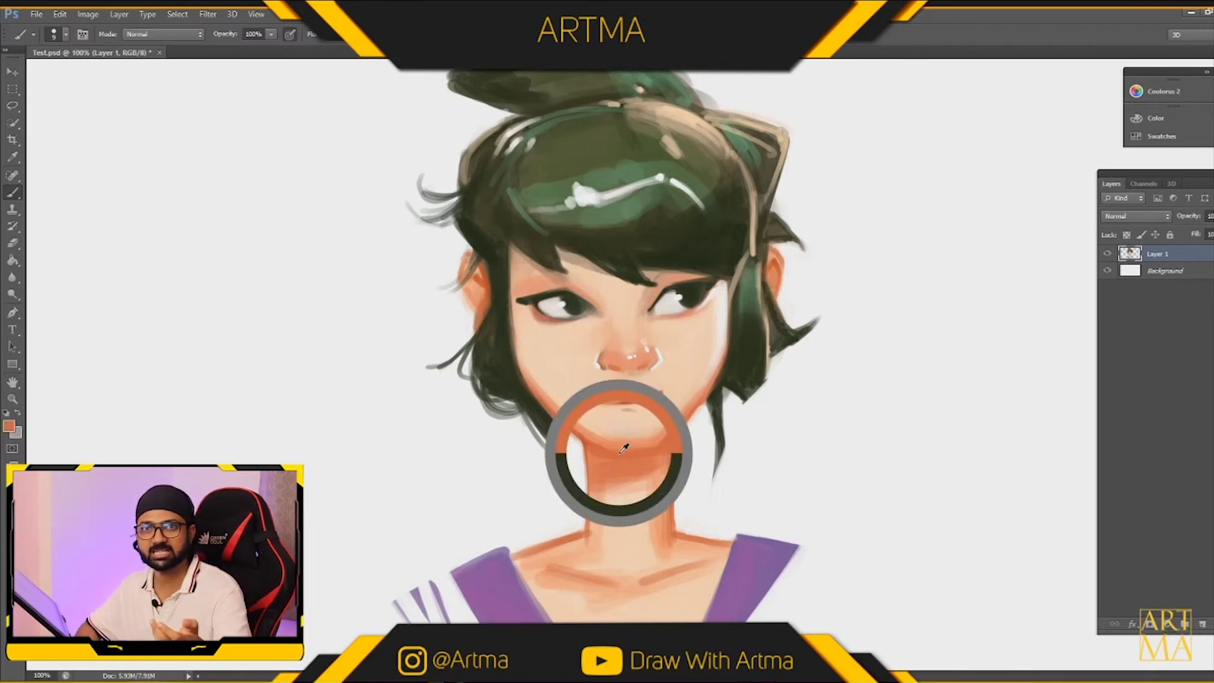
drag(517, 294, 545, 292)
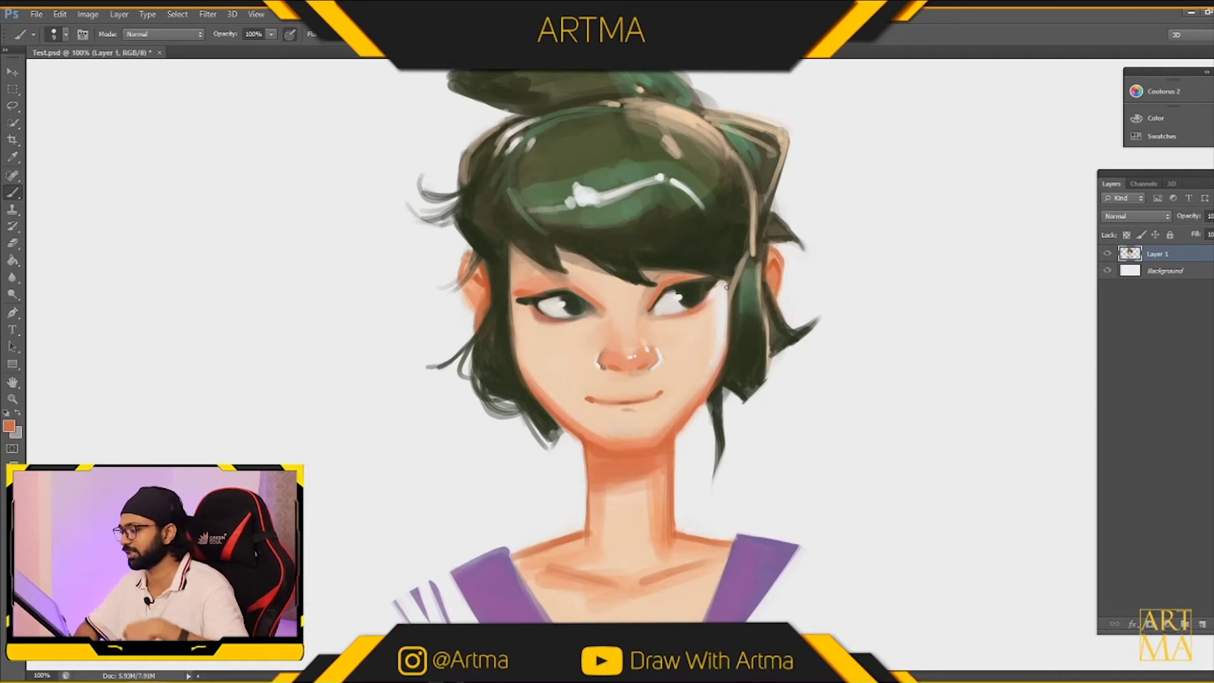
drag(728, 301, 724, 360)
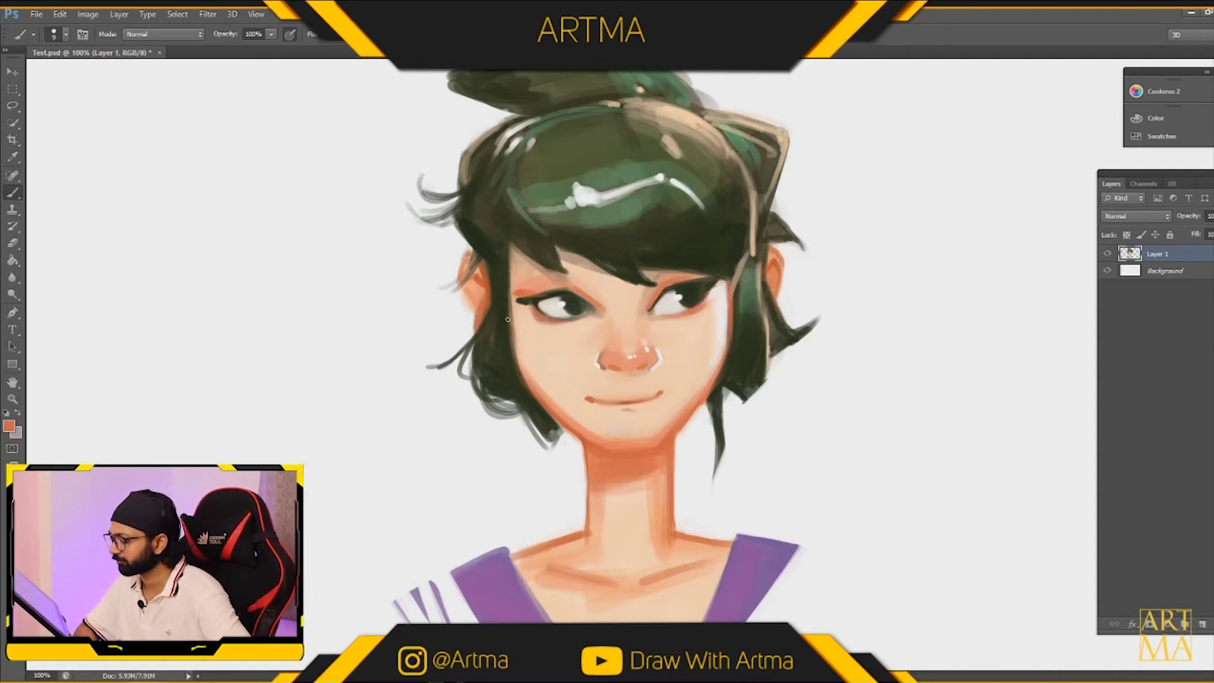
drag(509, 298, 520, 381)
drag(508, 243, 515, 343)
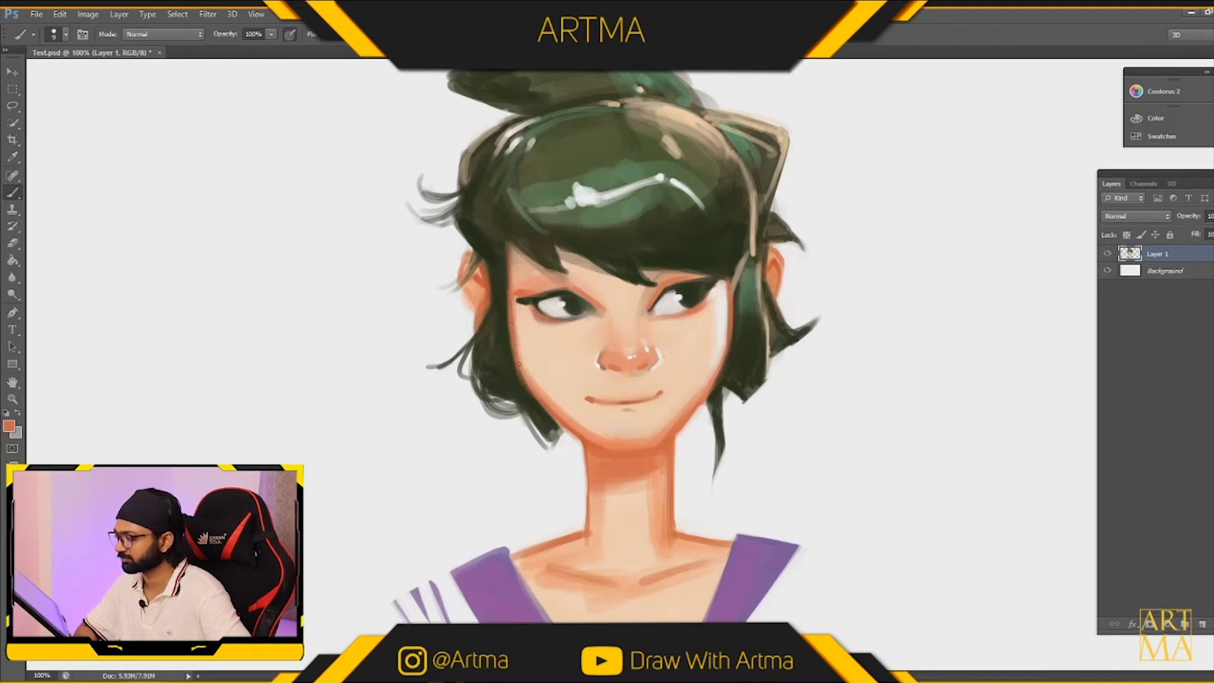
Paint dark green fringe strands over the temple on the image's left and rework the ear there in sampled orange.
alt+click(520, 230)
mouse_move(510, 248)
mouse_down()
mouse_move(526, 279)
mouse_move(544, 280)
mouse_up()
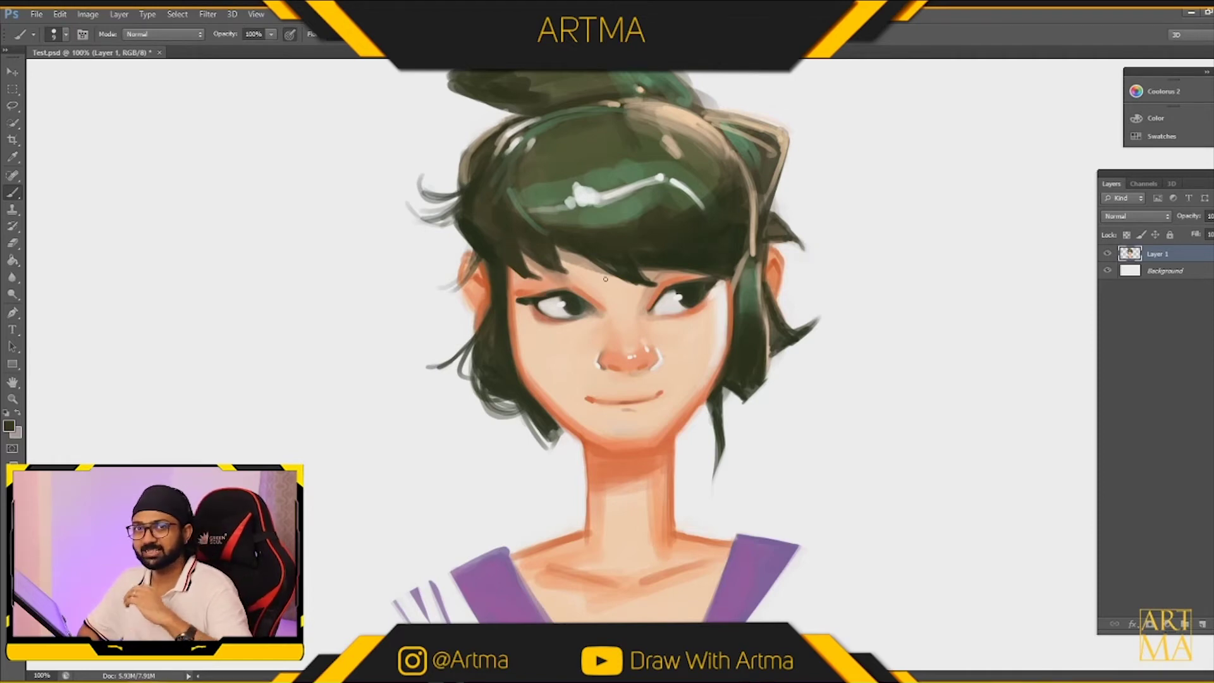
alt+click(524, 304)
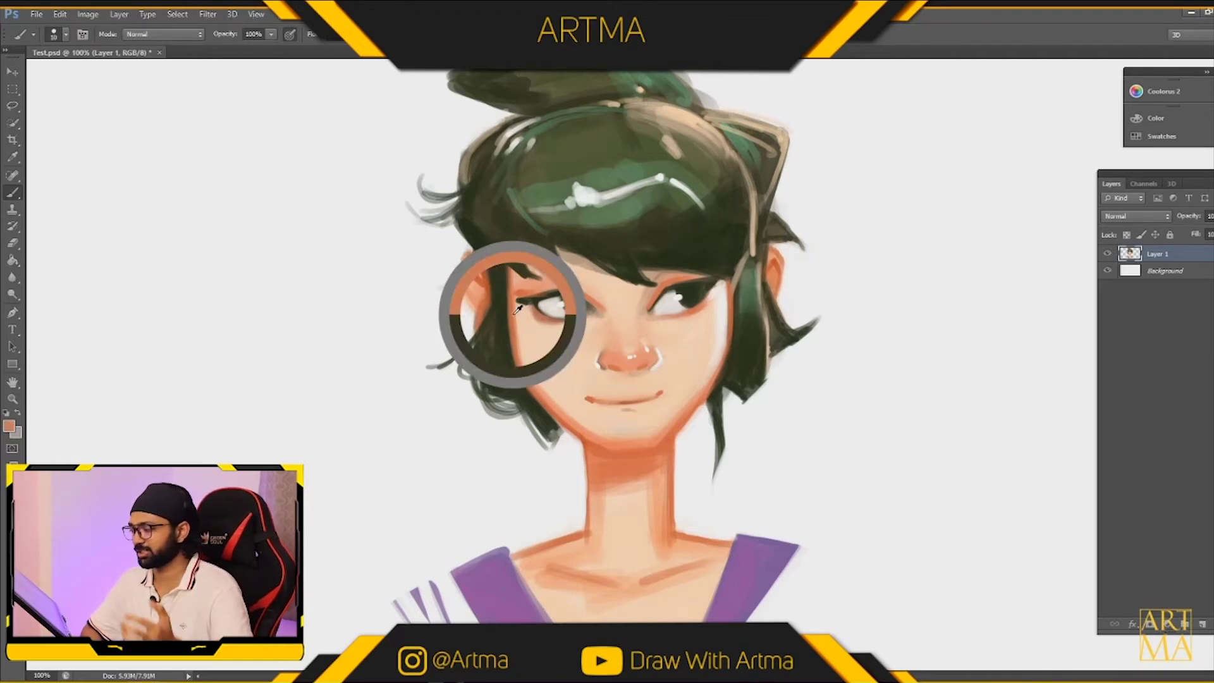
drag(462, 260, 475, 304)
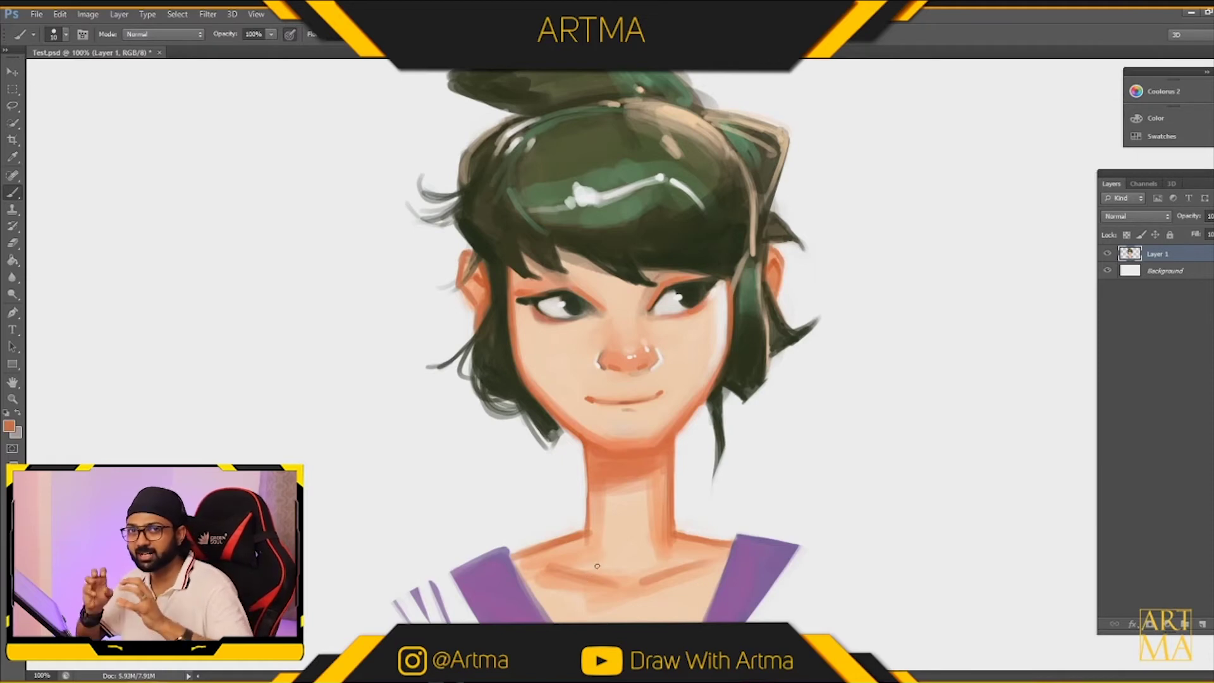
Sample the light skin tone from the chest and smooth out the neck and collarbone shading.
alt+click(600, 597)
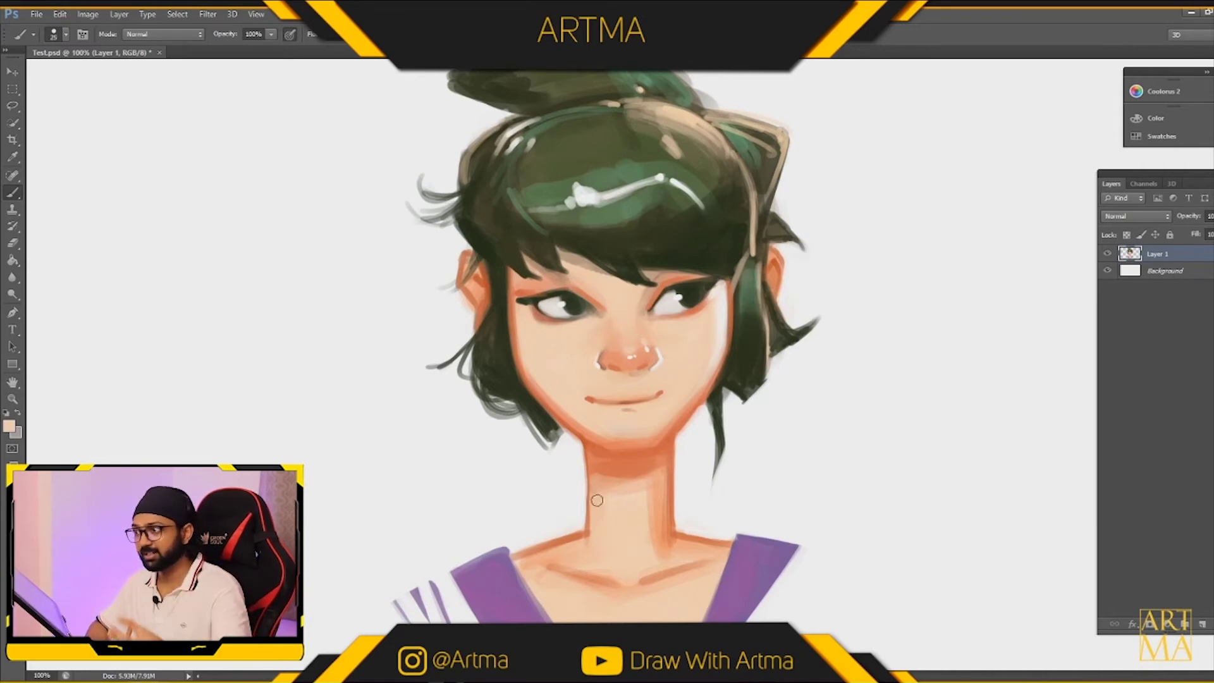
mouse_move(651, 480)
mouse_down()
mouse_move(664, 477)
mouse_move(654, 487)
mouse_up()
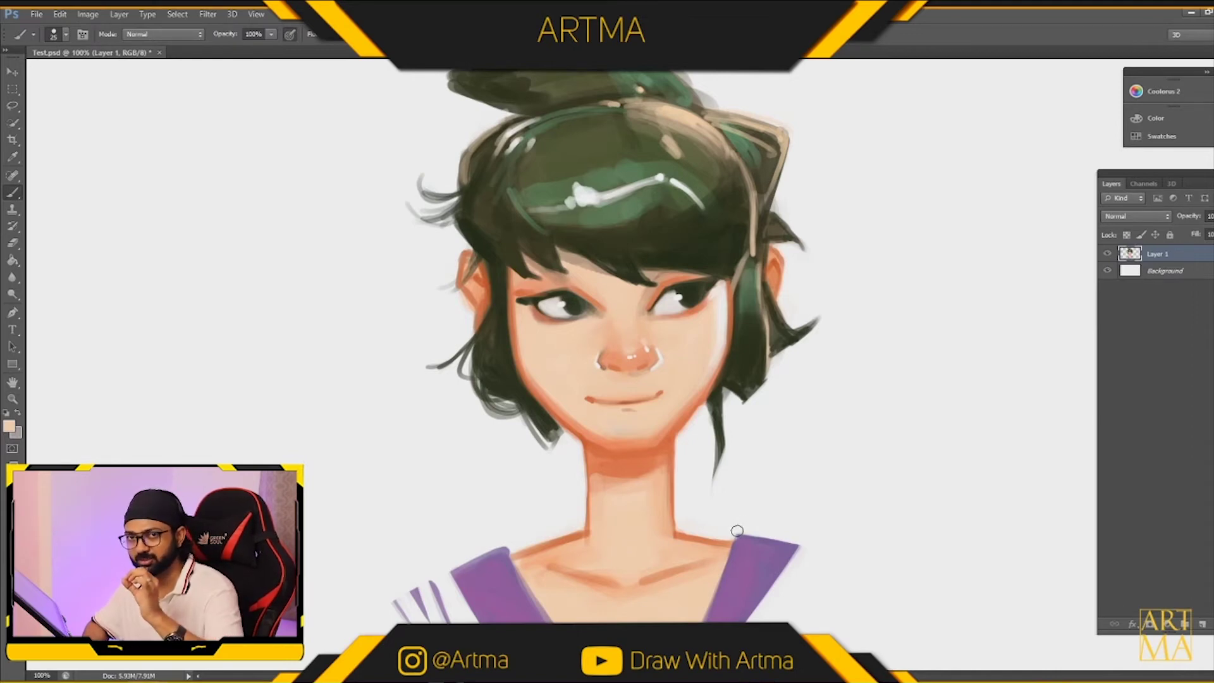
key(ctrl+minus)
key(ctrl+minus)
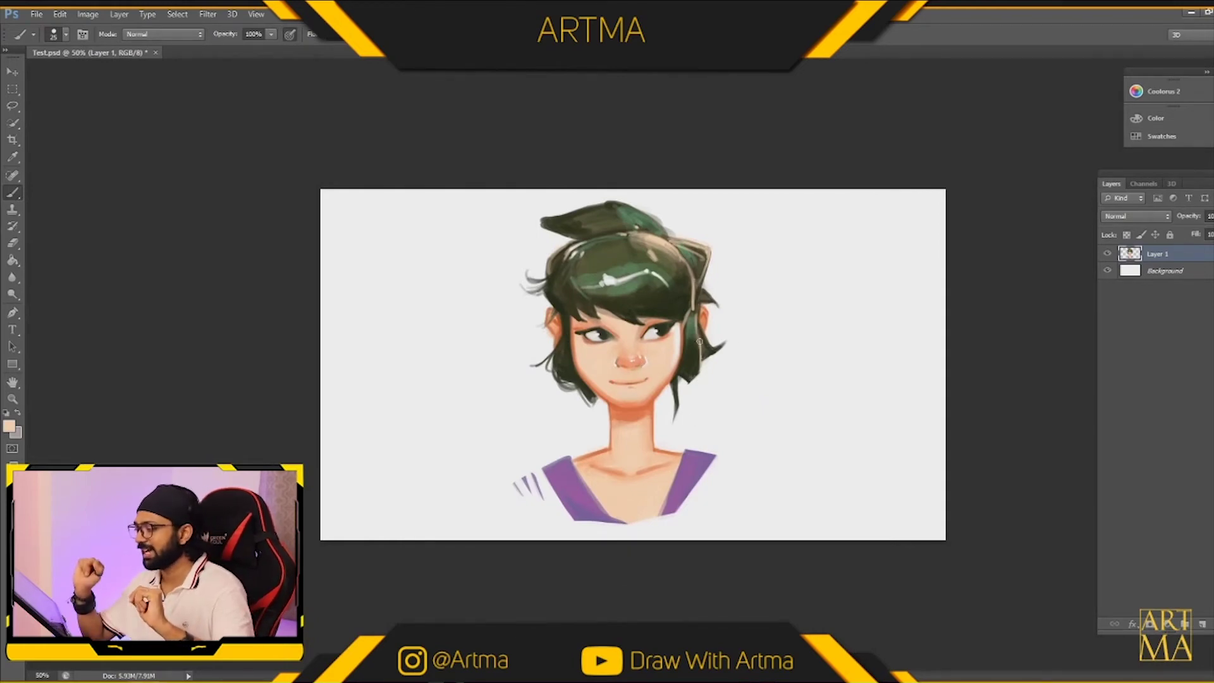
Set the paint colour to warm grey #b6b1ac and shade the whites of both eyes.
key(ctrl+plus)
key(ctrl+plus)
key(ctrl+plus)
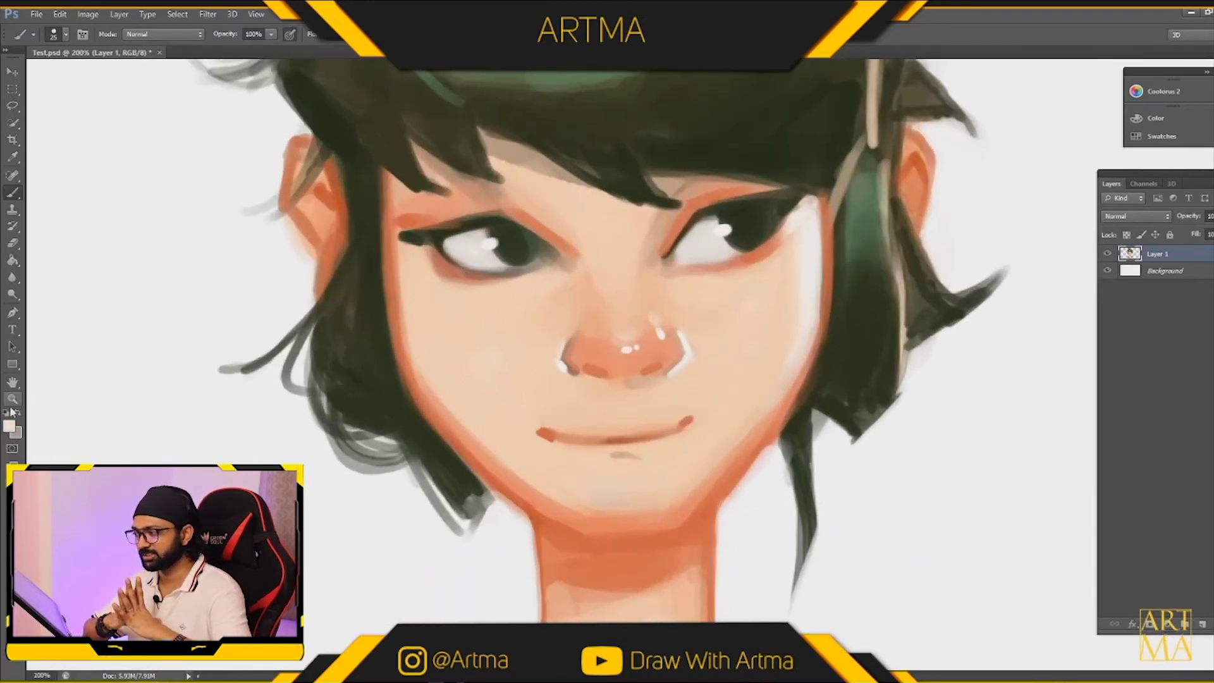
click(10, 427)
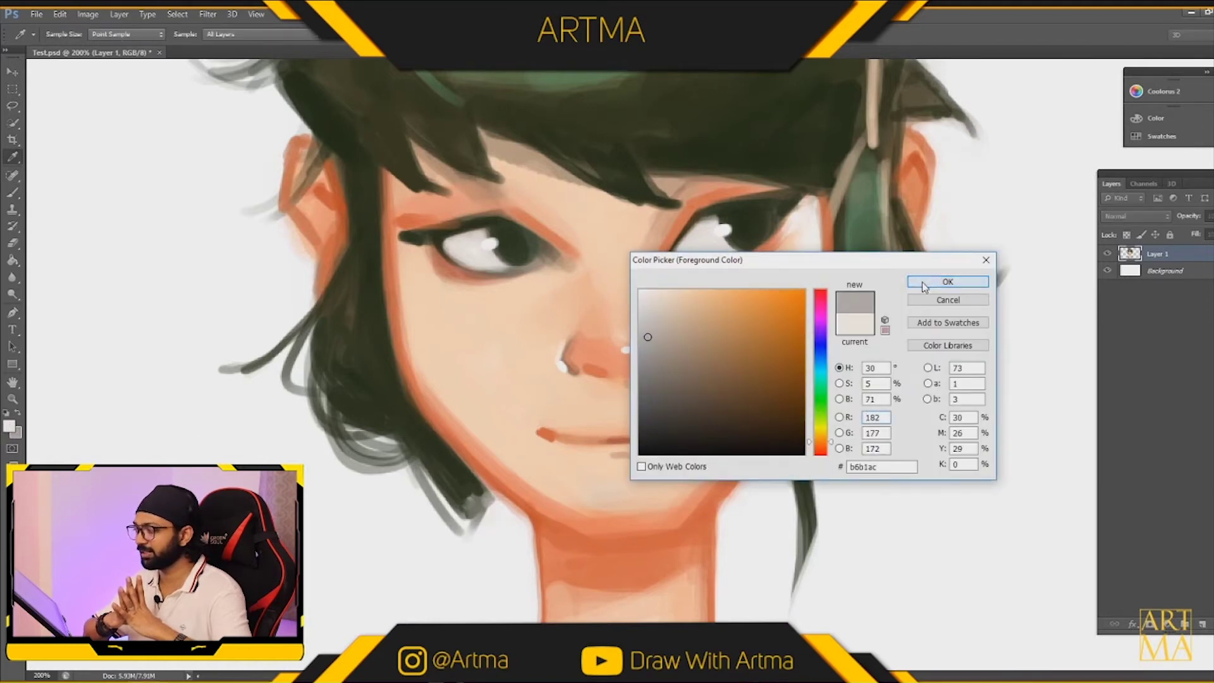
click(947, 281)
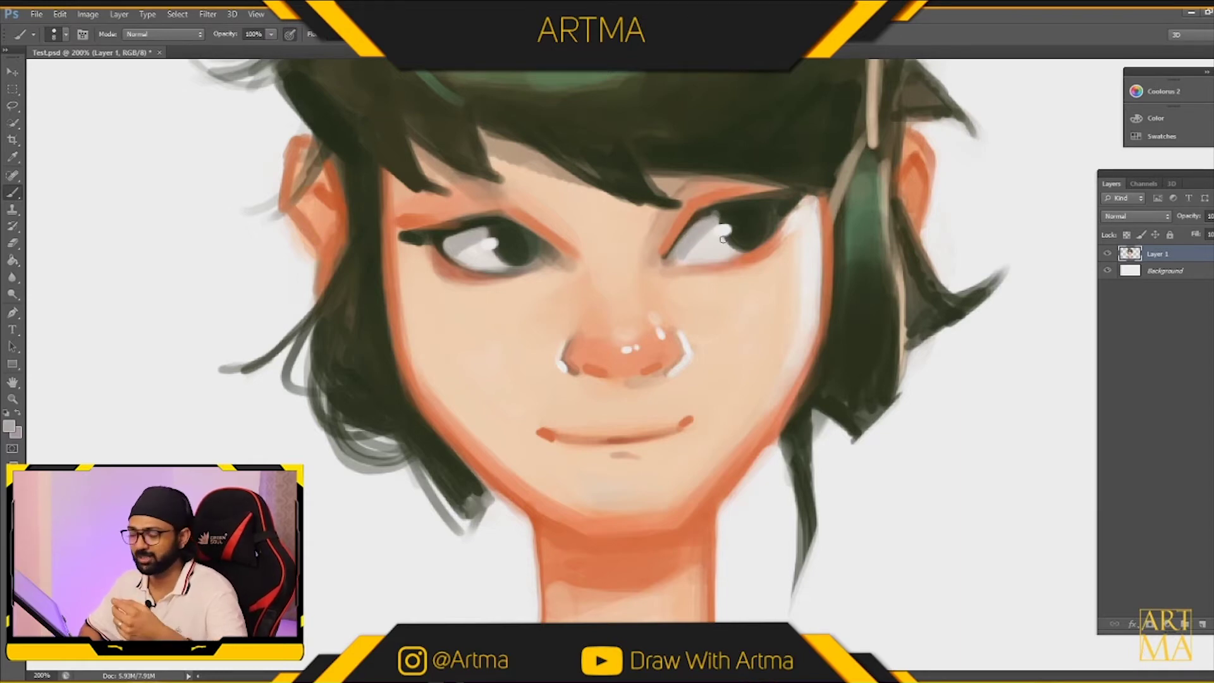
Sample the dark iris colour, pick a brighter yellow-green from it and paint green irises with lighter accents in both eyes.
key(i)
click(755, 222)
click(9, 425)
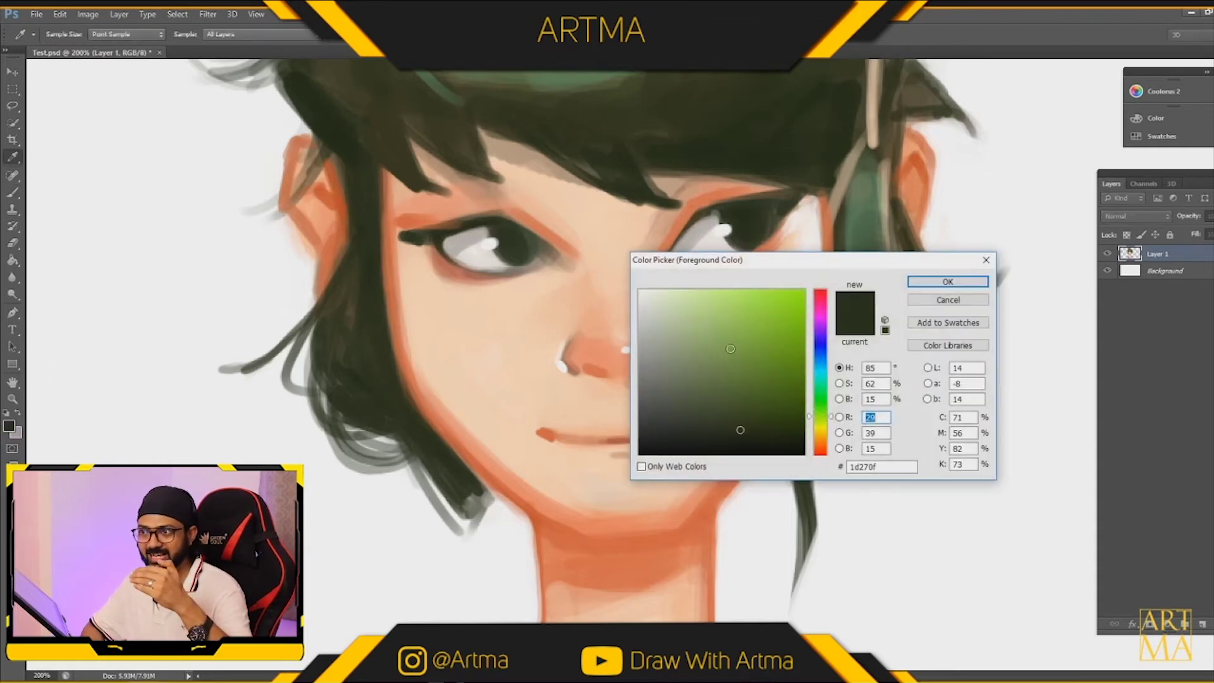
click(729, 334)
click(946, 281)
key(b)
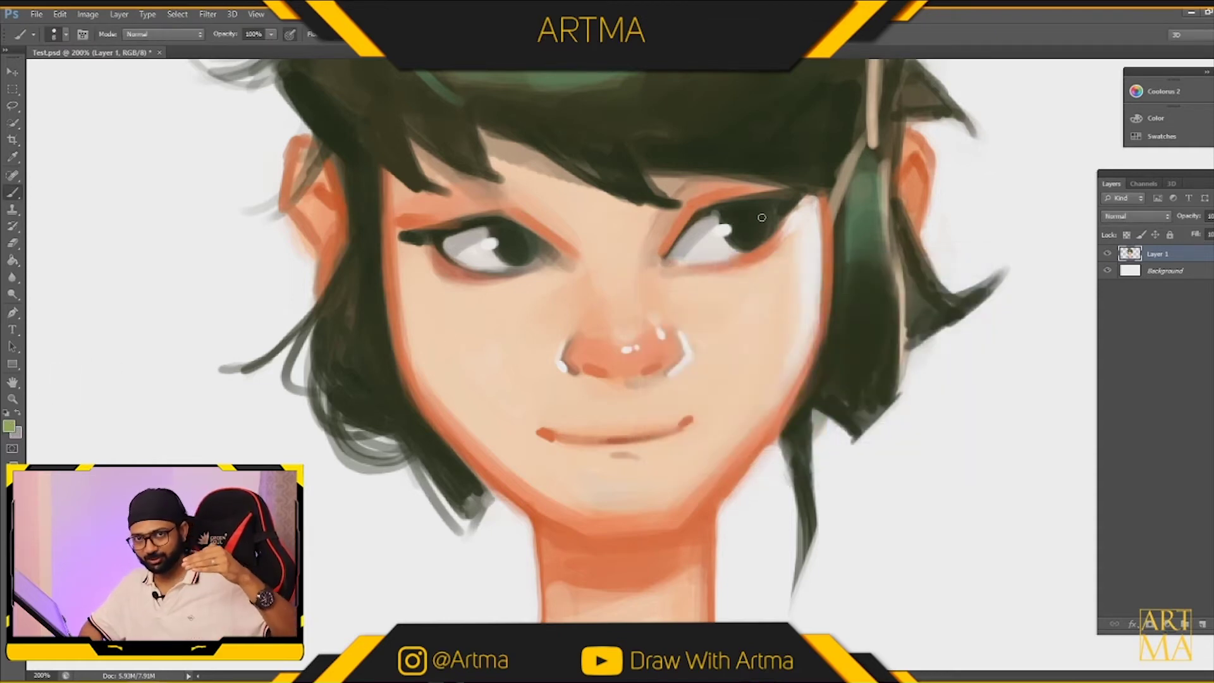
mouse_move(760, 217)
mouse_down()
mouse_move(751, 240)
mouse_move(755, 229)
mouse_move(738, 236)
mouse_move(749, 230)
mouse_up()
drag(509, 253, 519, 250)
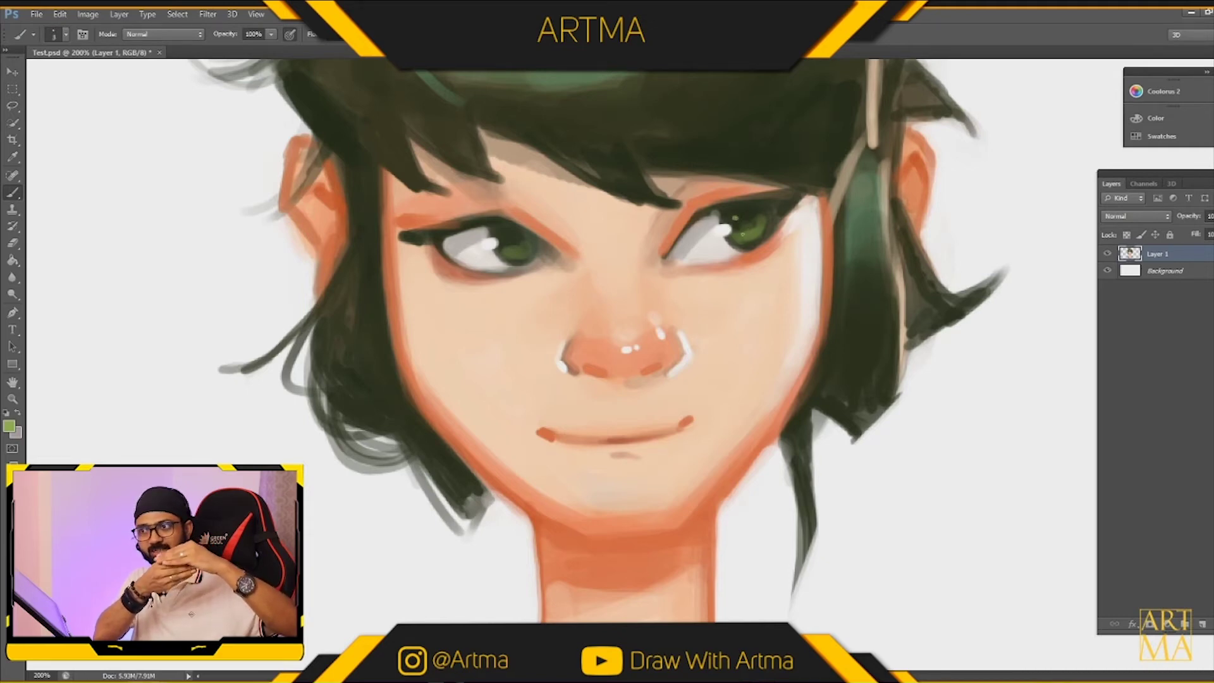
drag(757, 239, 741, 240)
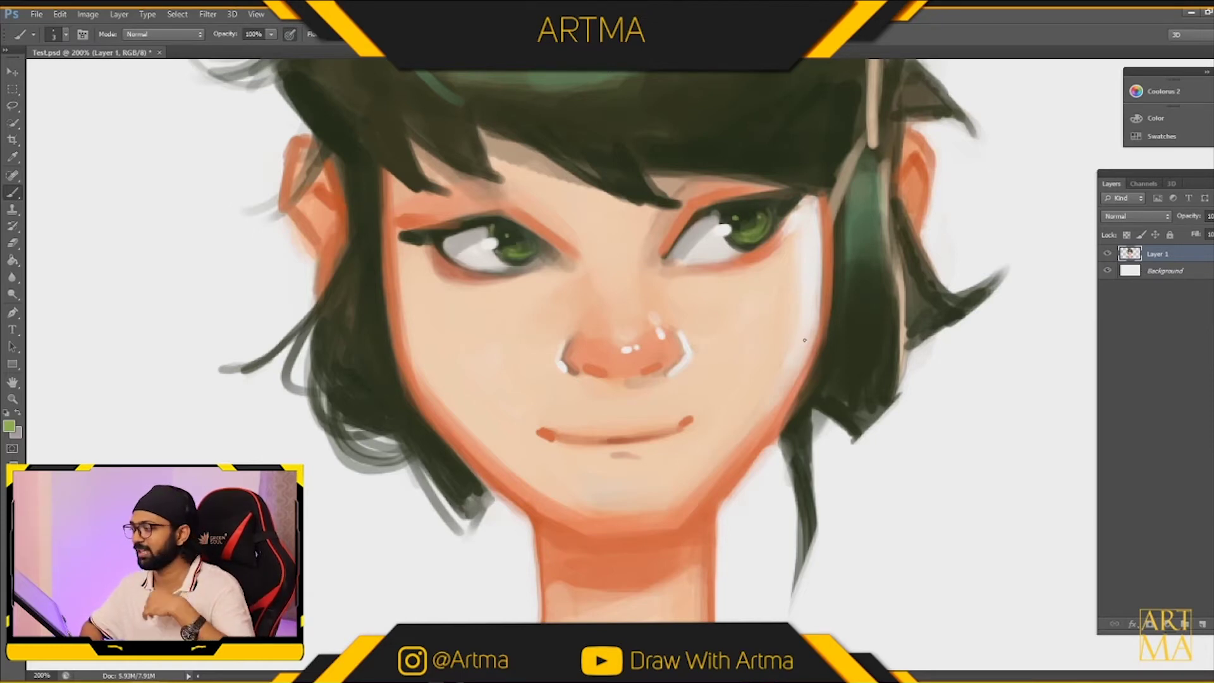
Sample the dark green hair and sharpen the tip of the lock beside the jaw on the image's left.
key(ctrl+minus)
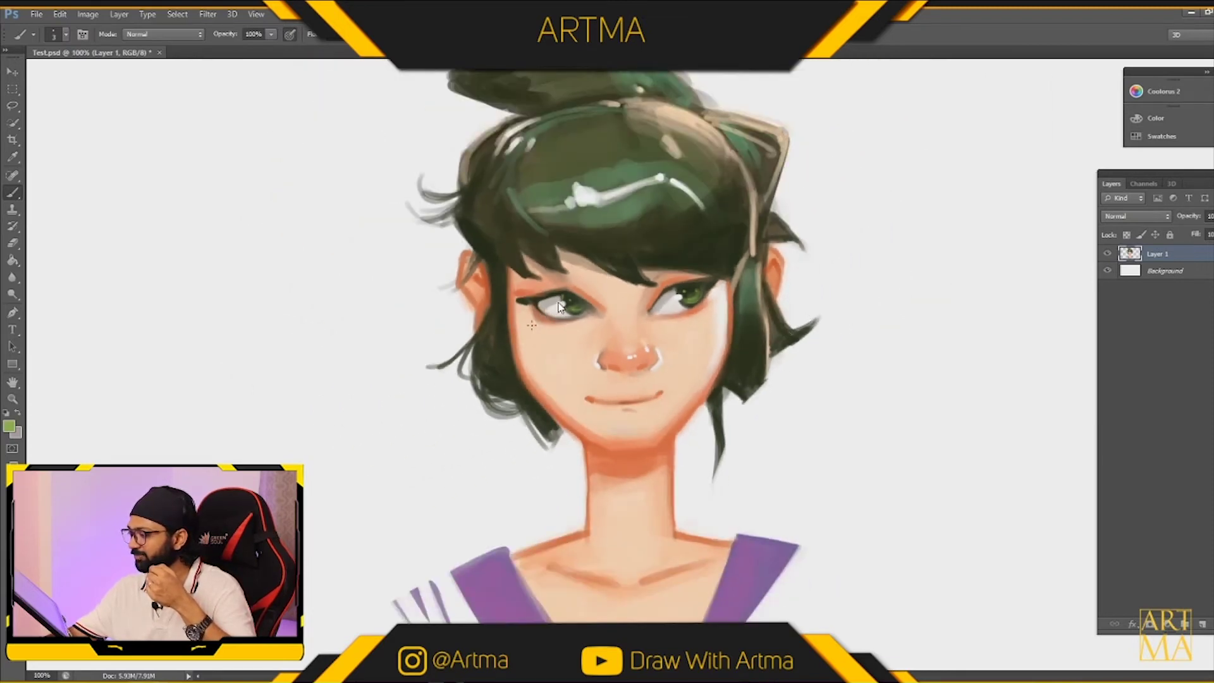
alt+click(507, 282)
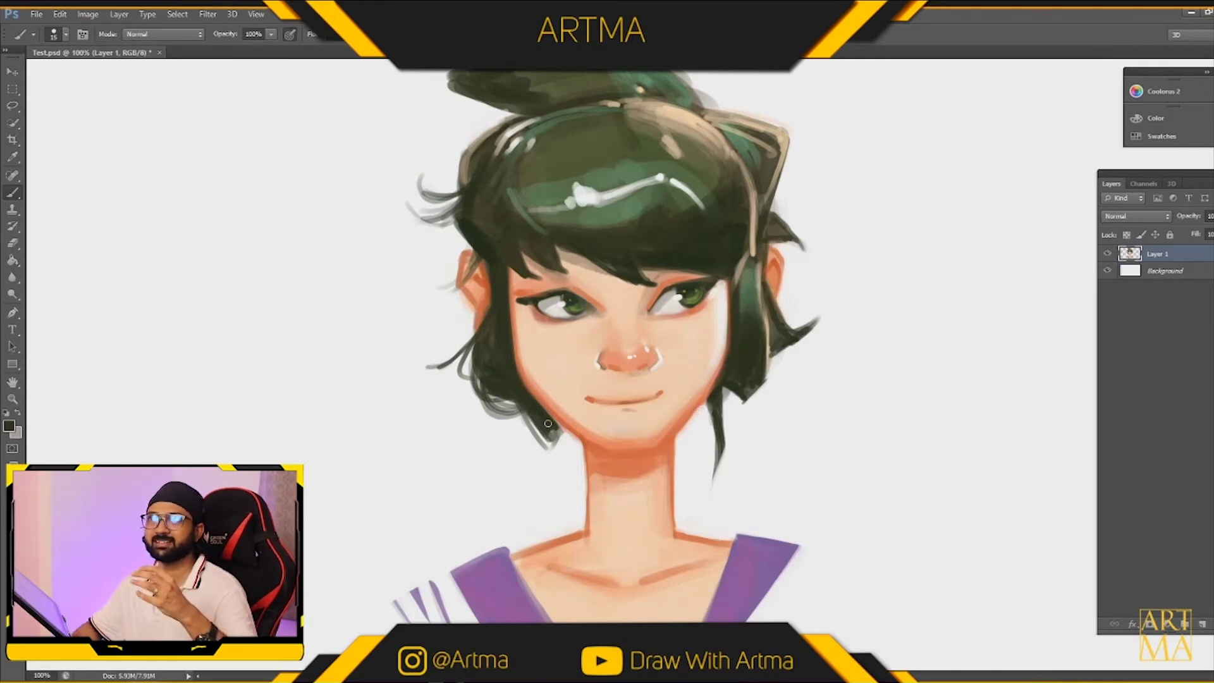
mouse_move(558, 429)
mouse_down()
mouse_move(549, 461)
mouse_move(551, 443)
mouse_up()
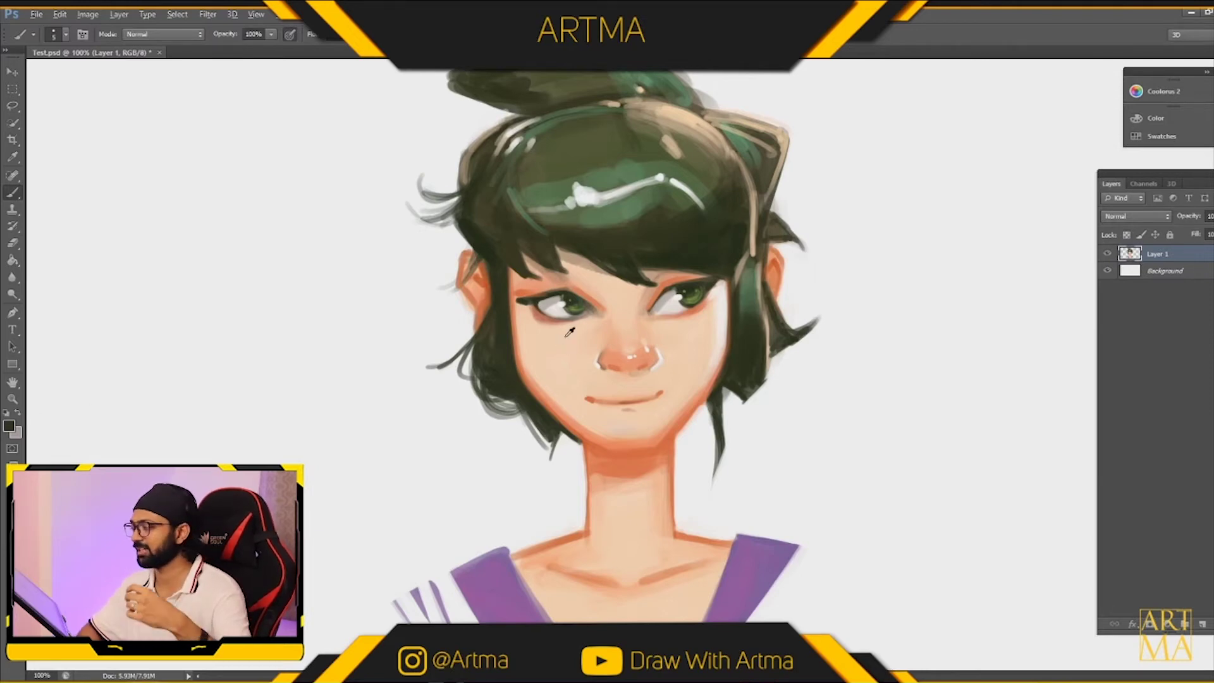
Sample a warm skin tone and softly blush the cheeks and the area around the nose with a larger brush.
alt+click(541, 363)
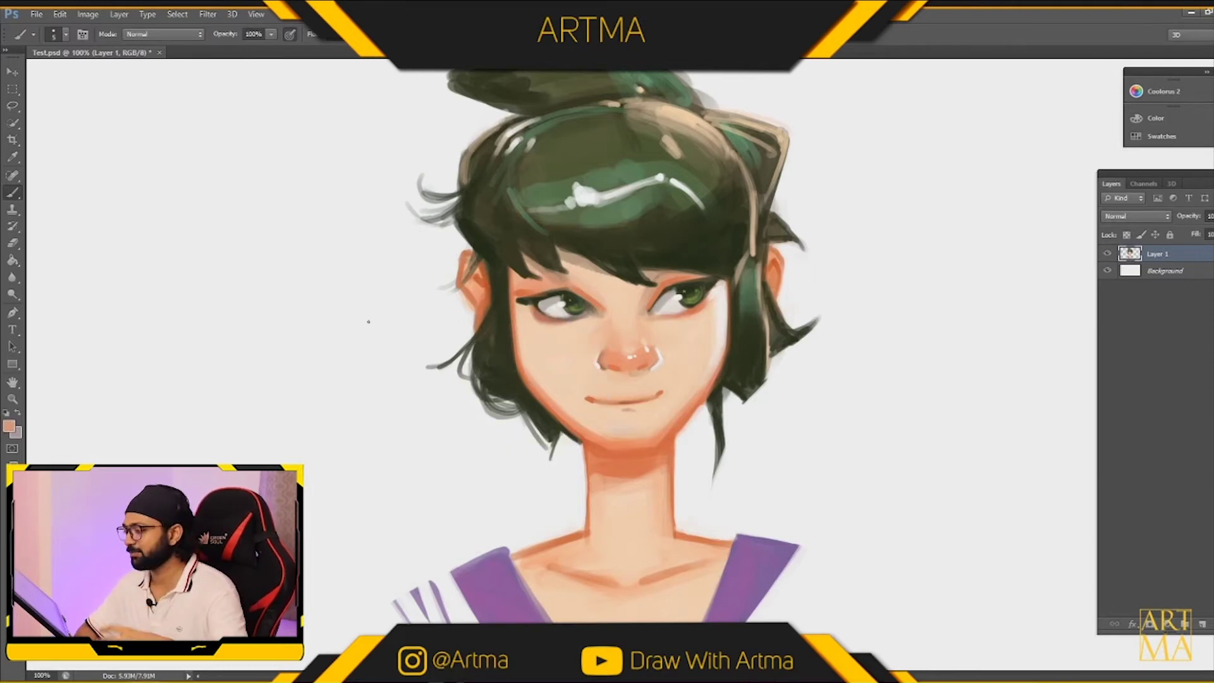
key(bracketright)
key(bracketright)
key(bracketright)
key(bracketright)
key(bracketright)
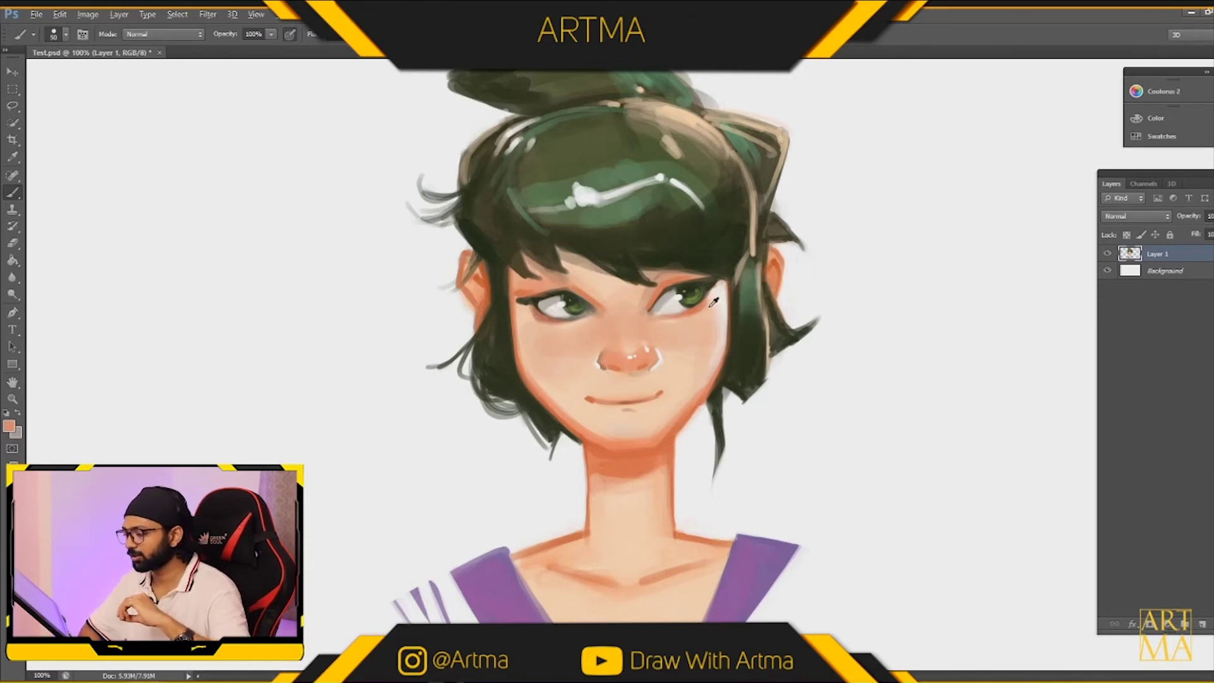
Set the paint colour to pale cream #fffbda and brighten the light areas of the face.
alt+click(637, 365)
key(i)
click(662, 290)
drag(821, 437, 823, 432)
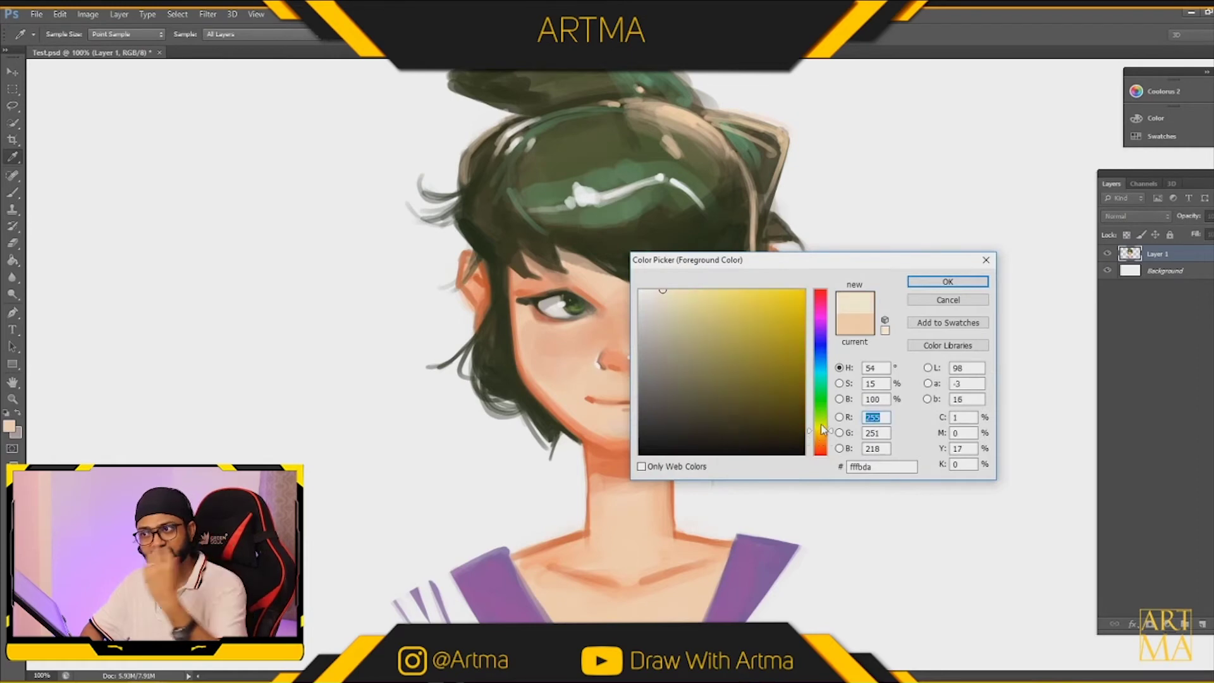
click(948, 281)
key(b)
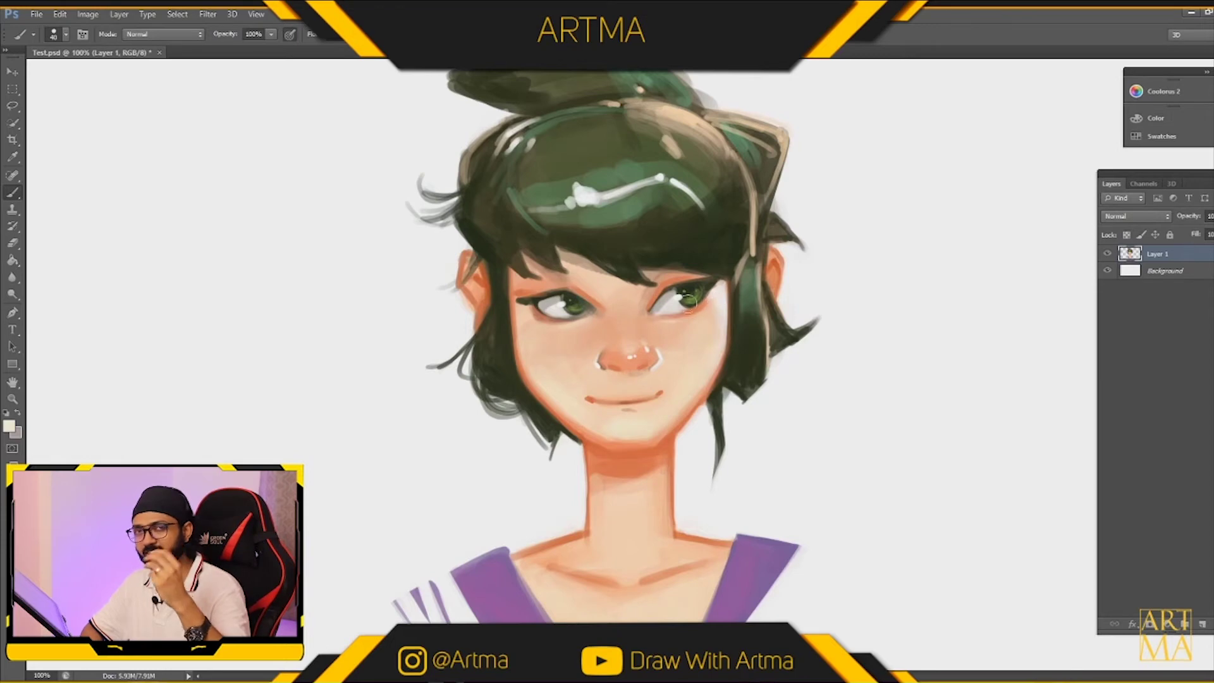
Refine the fringe edge in sampled dark green with a smaller brush and extend the lighter green sheen into jagged strands.
alt+click(586, 232)
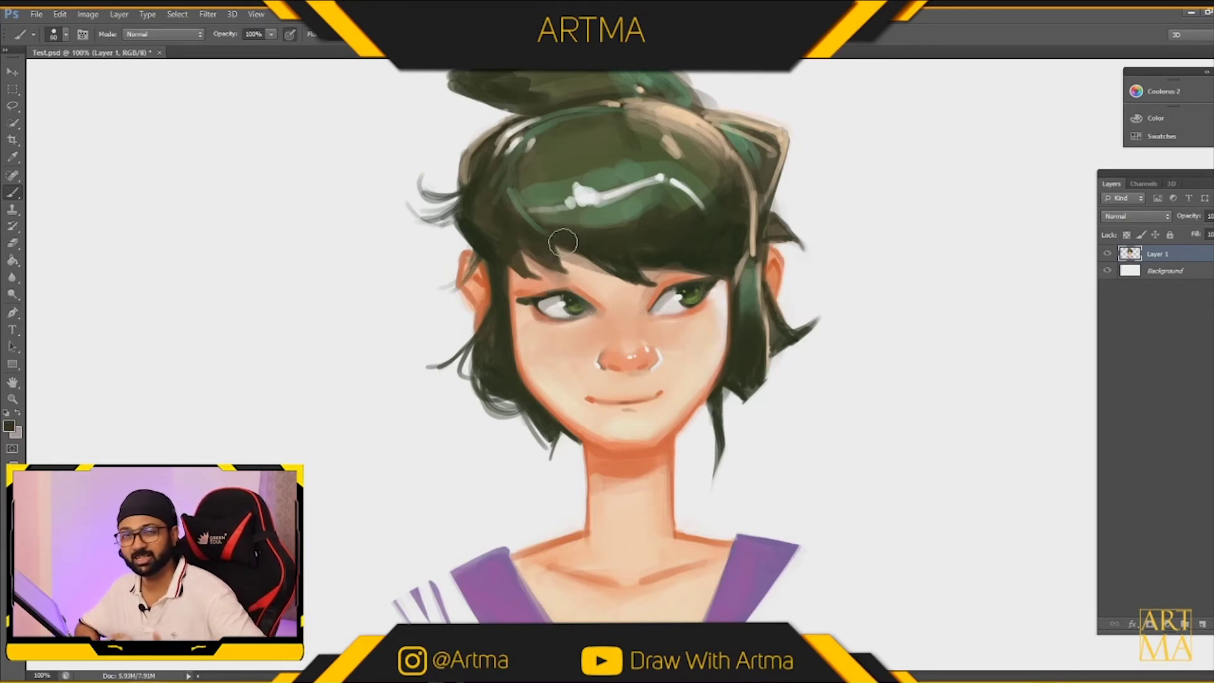
key(bracketleft)
key(bracketleft)
key(bracketleft)
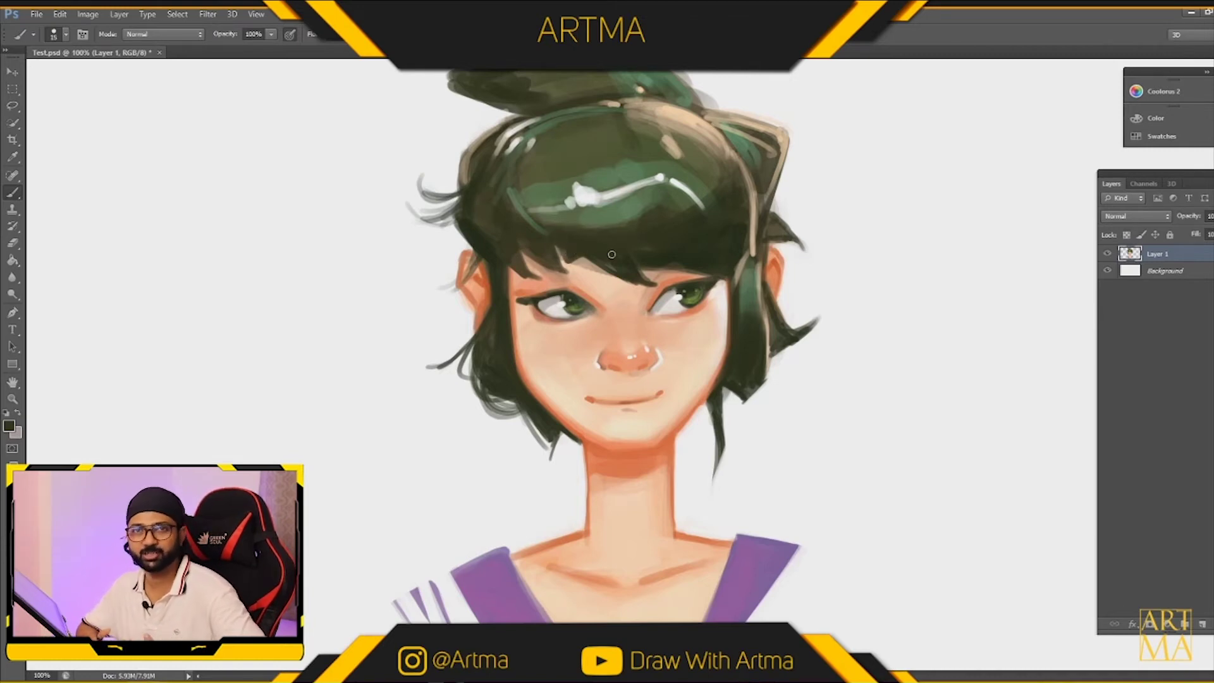
alt+click(607, 212)
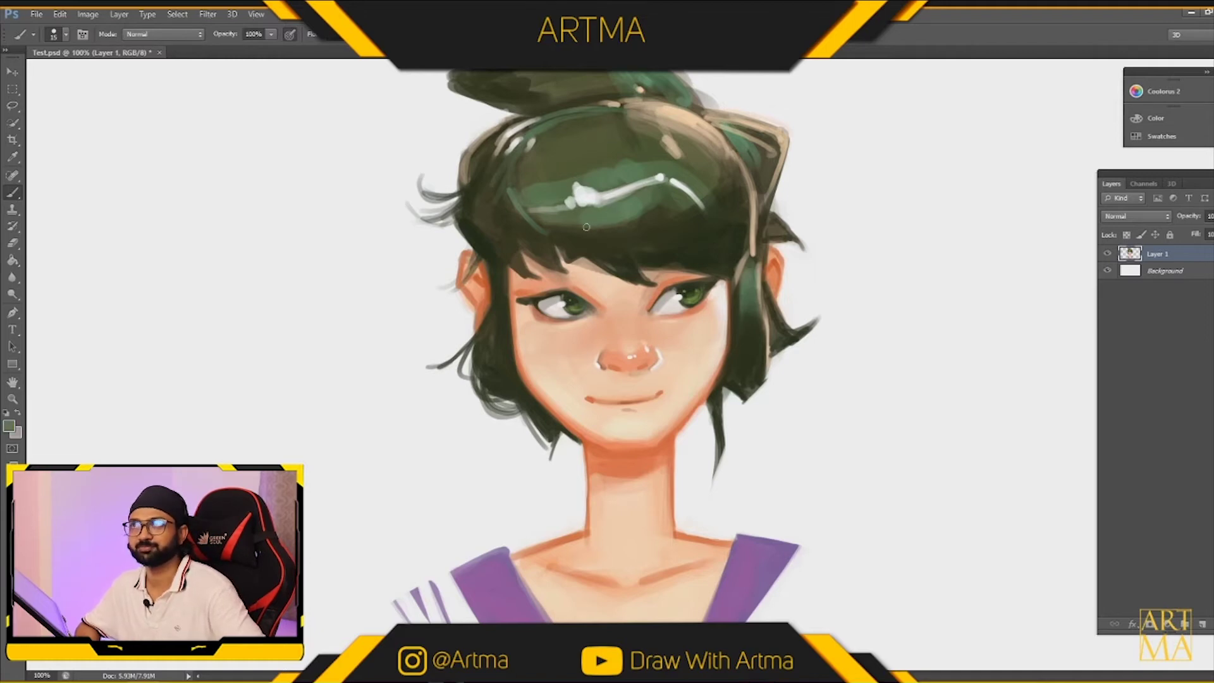
mouse_move(602, 224)
mouse_down()
mouse_move(639, 231)
mouse_move(625, 227)
mouse_up()
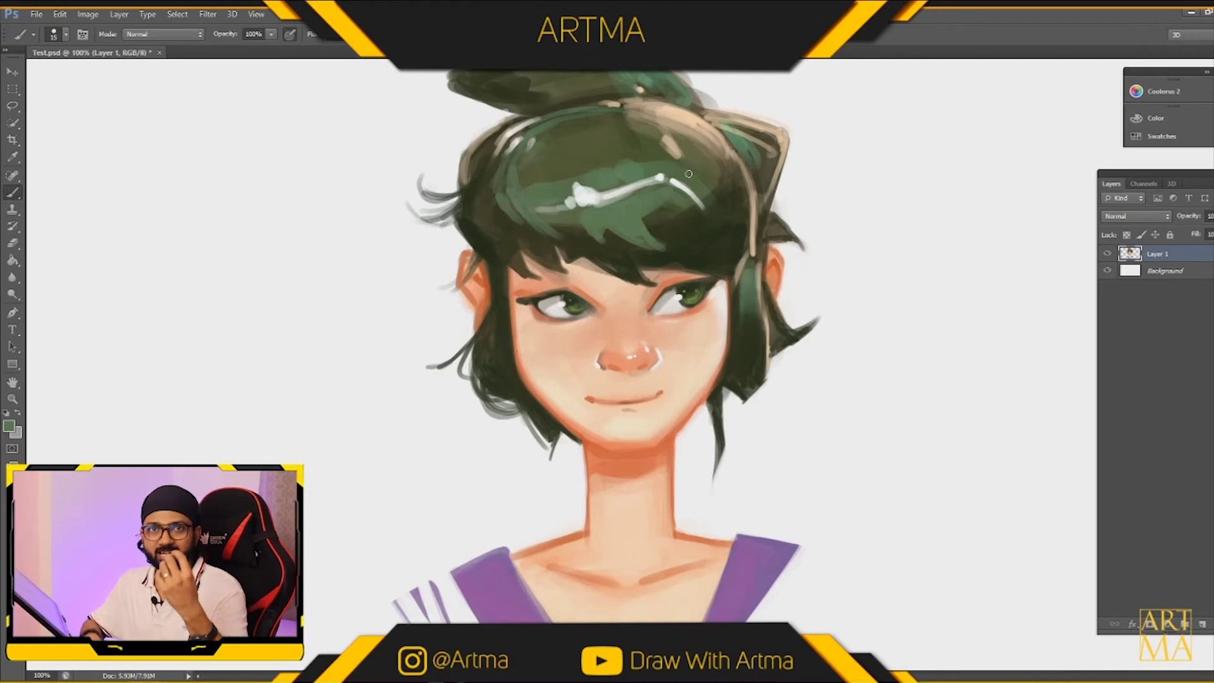
Sample the beige from the hair's edge and paint light highlight strokes on the crown towards the image's right.
alt+click(696, 106)
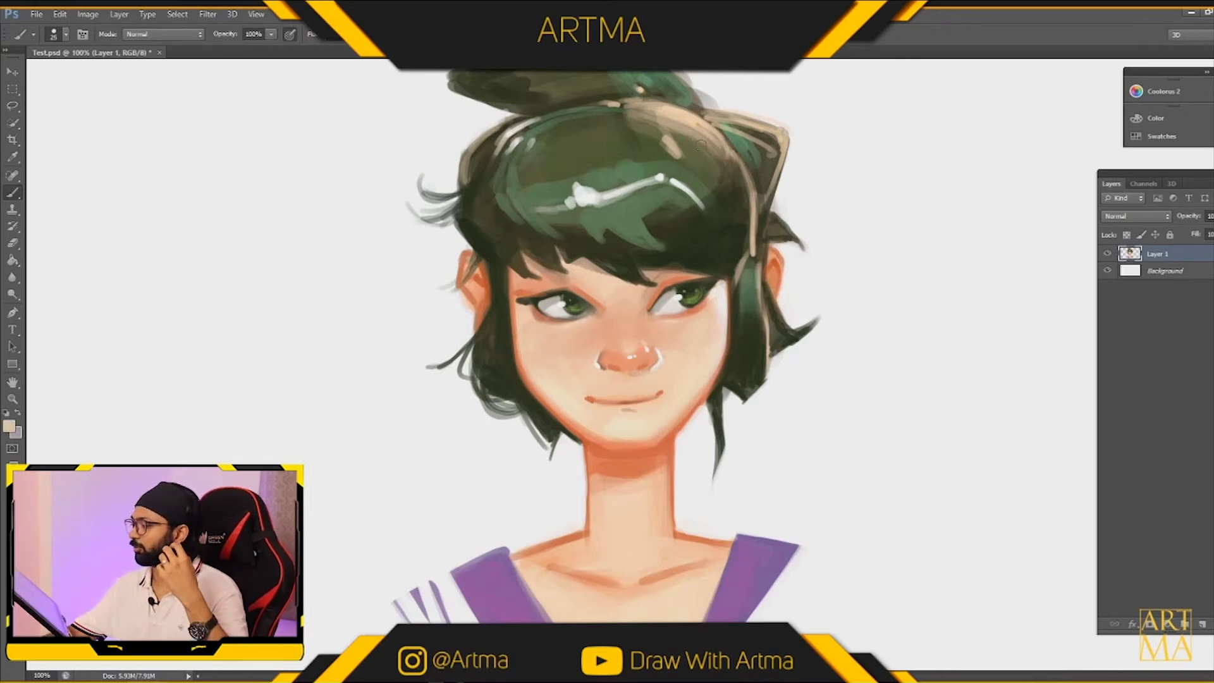
mouse_move(697, 153)
mouse_down()
mouse_move(695, 165)
mouse_move(669, 121)
mouse_up()
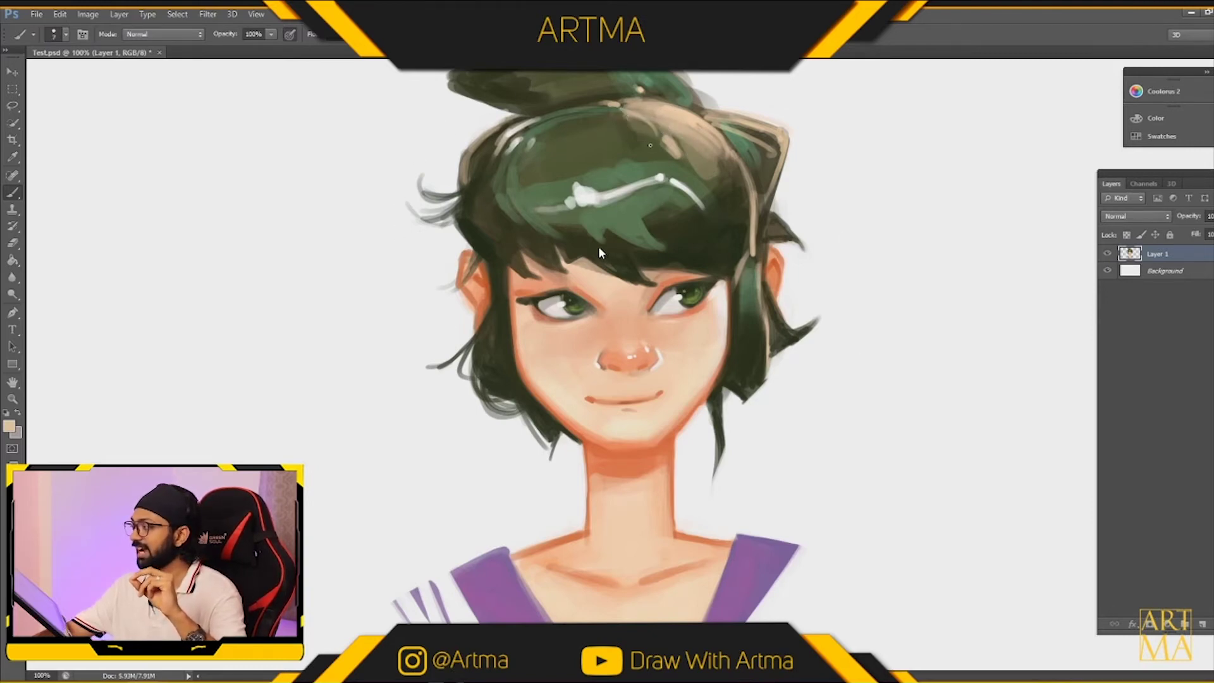
mouse_move(676, 156)
mouse_down()
mouse_move(651, 150)
mouse_move(664, 139)
mouse_up()
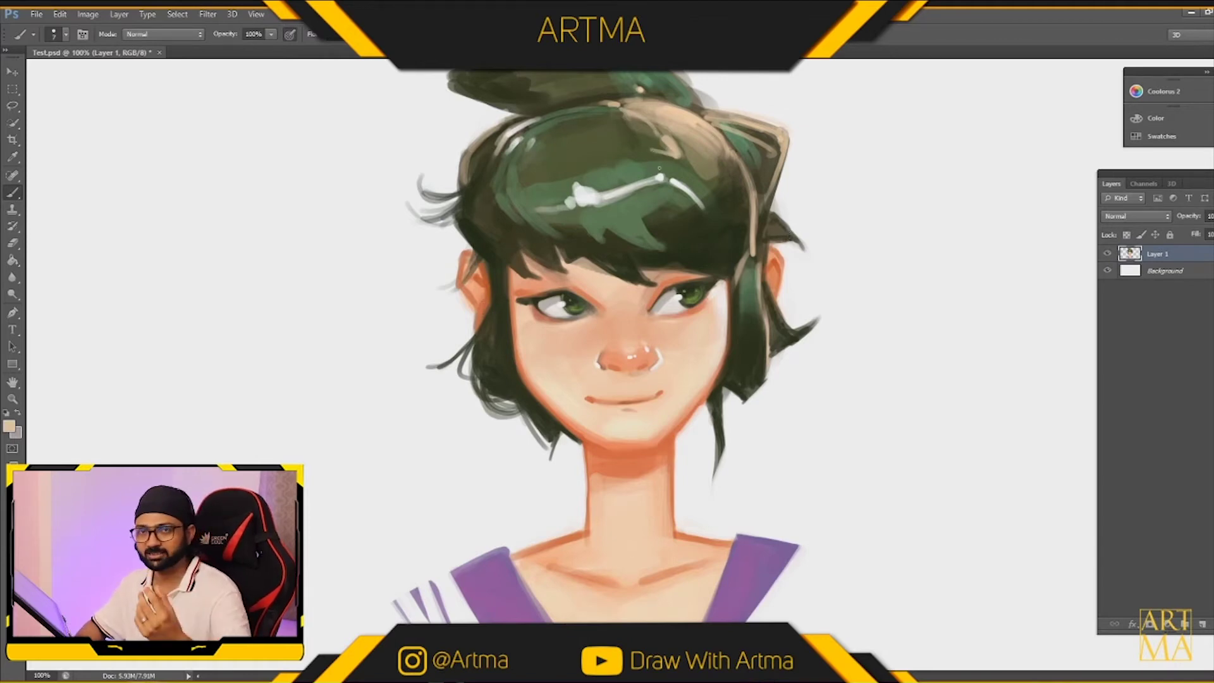
Sample dark green and paint a parting strand on the crown and darker accents where the hair meets the bun.
alt+click(690, 233)
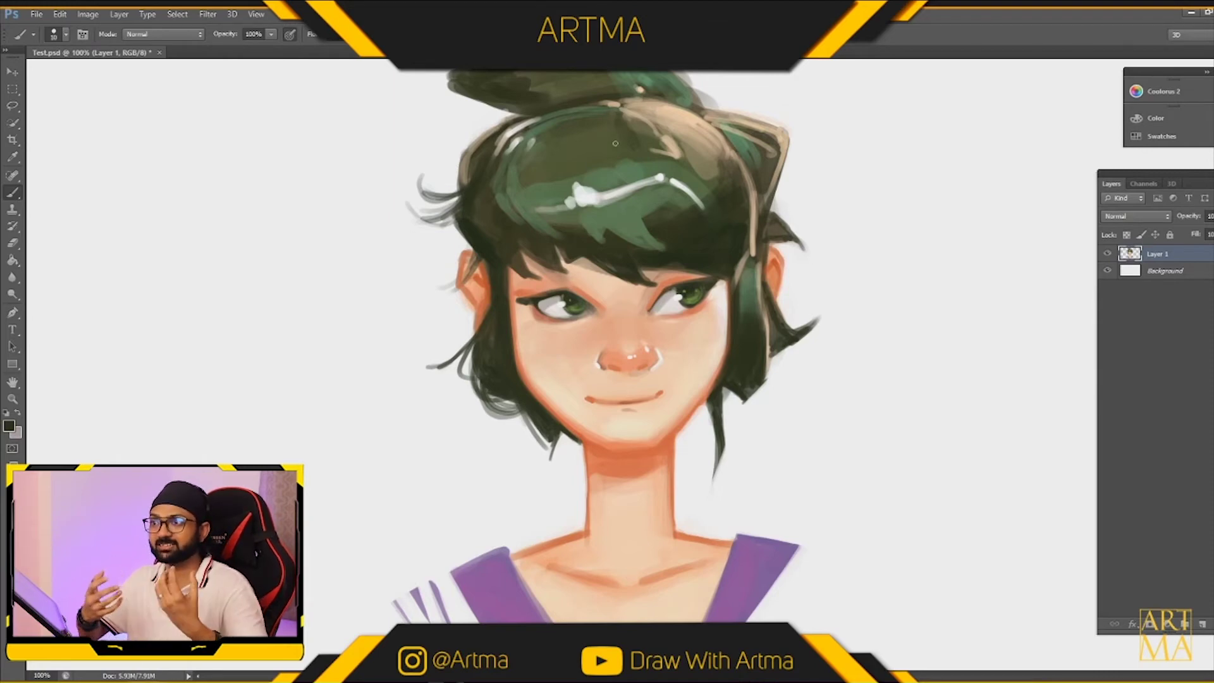
drag(610, 147, 612, 158)
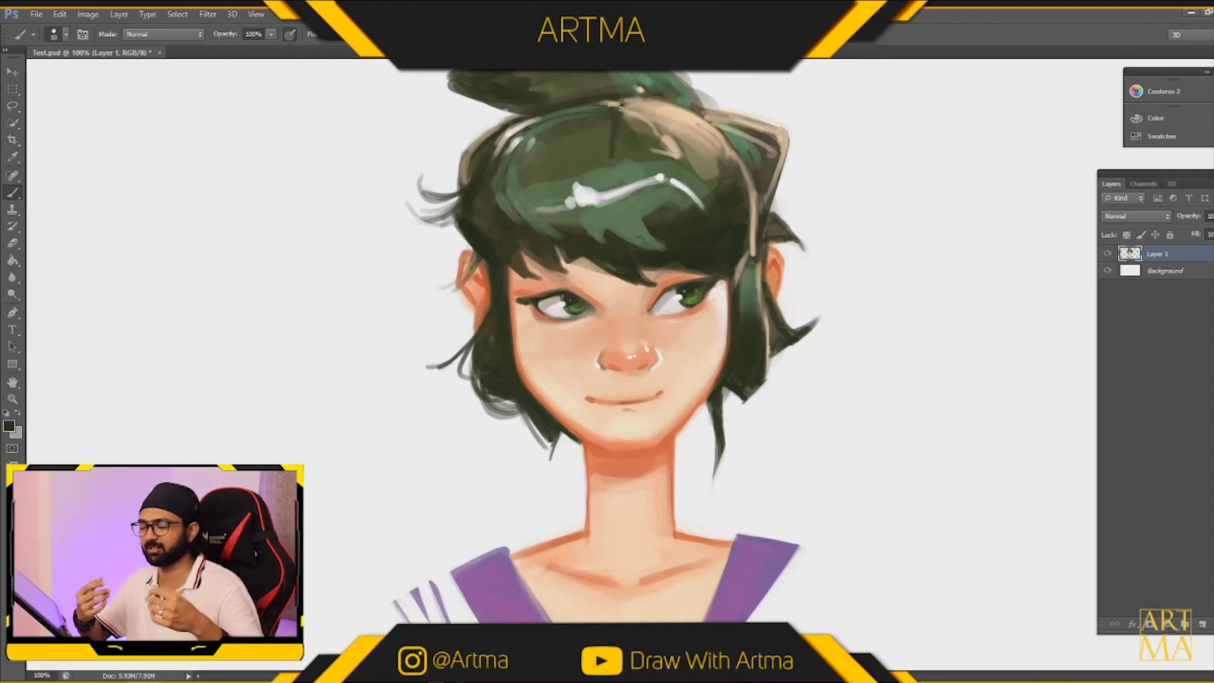
drag(631, 96, 689, 110)
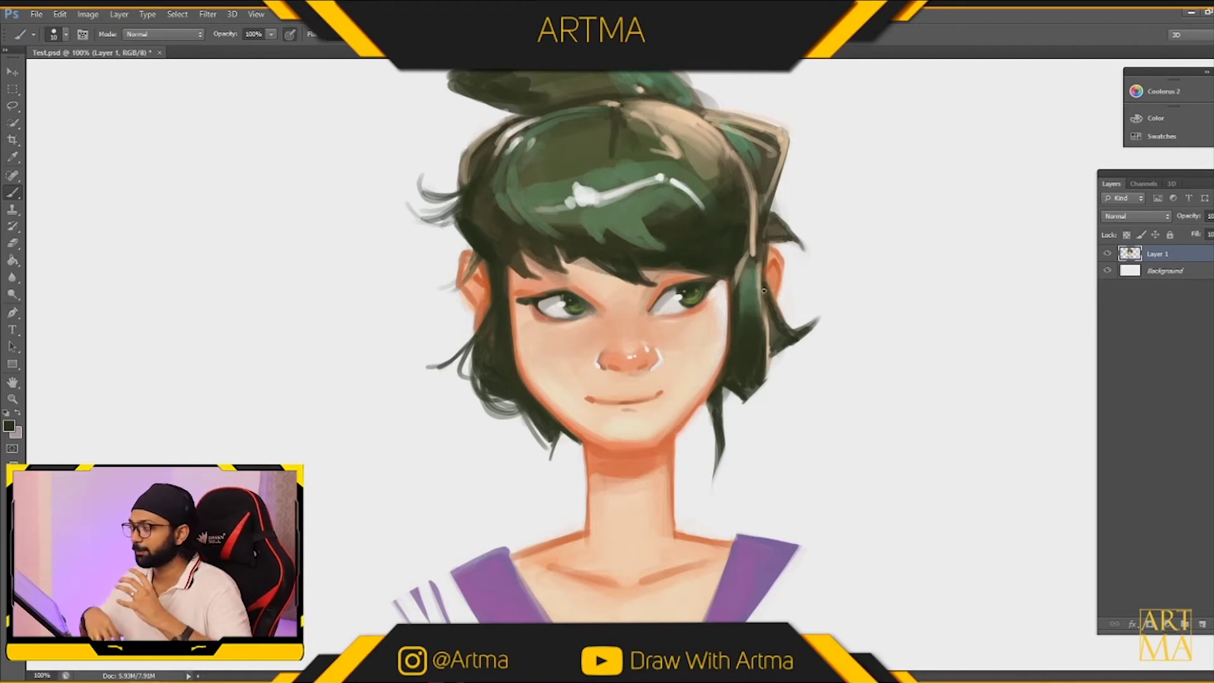
Sample the beige highlight and paint a light strand along the inner edge of the side lock on the image's right.
alt+click(695, 111)
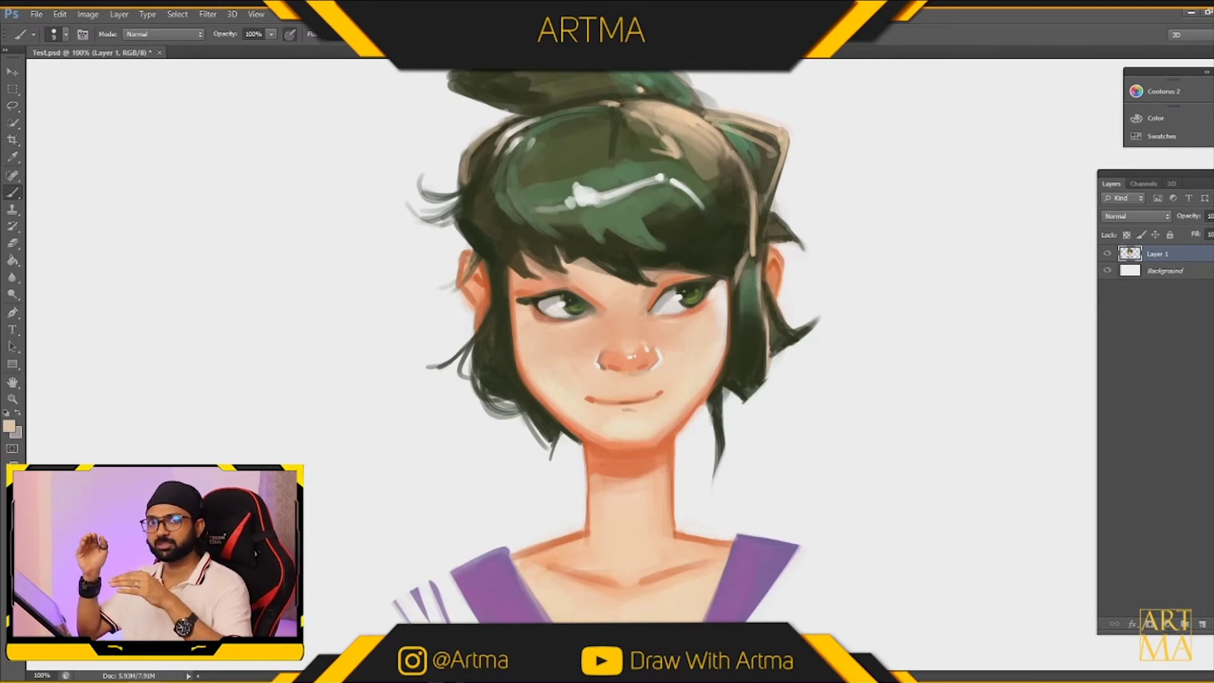
drag(737, 271, 730, 313)
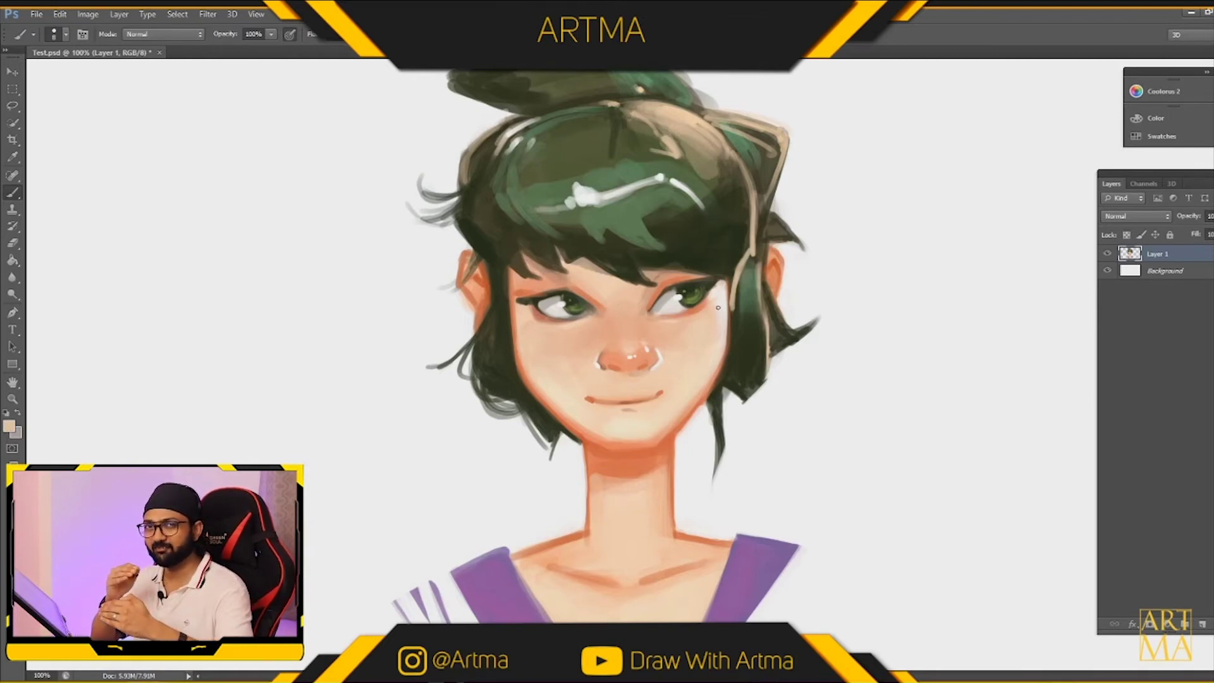
Erase the rough outer edges of the hair bun and pointed hair tuft on Layer 1 with a size 20 eraser.
key(ctrl+minus)
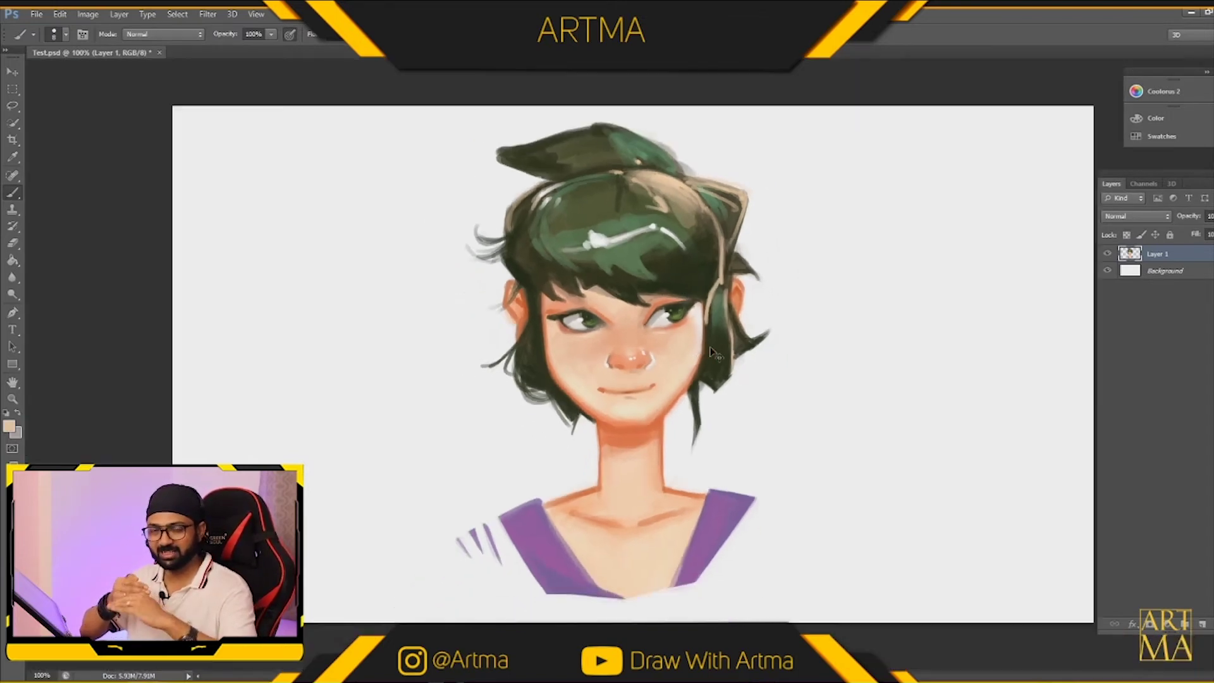
key(ctrl+minus)
key(ctrl+plus)
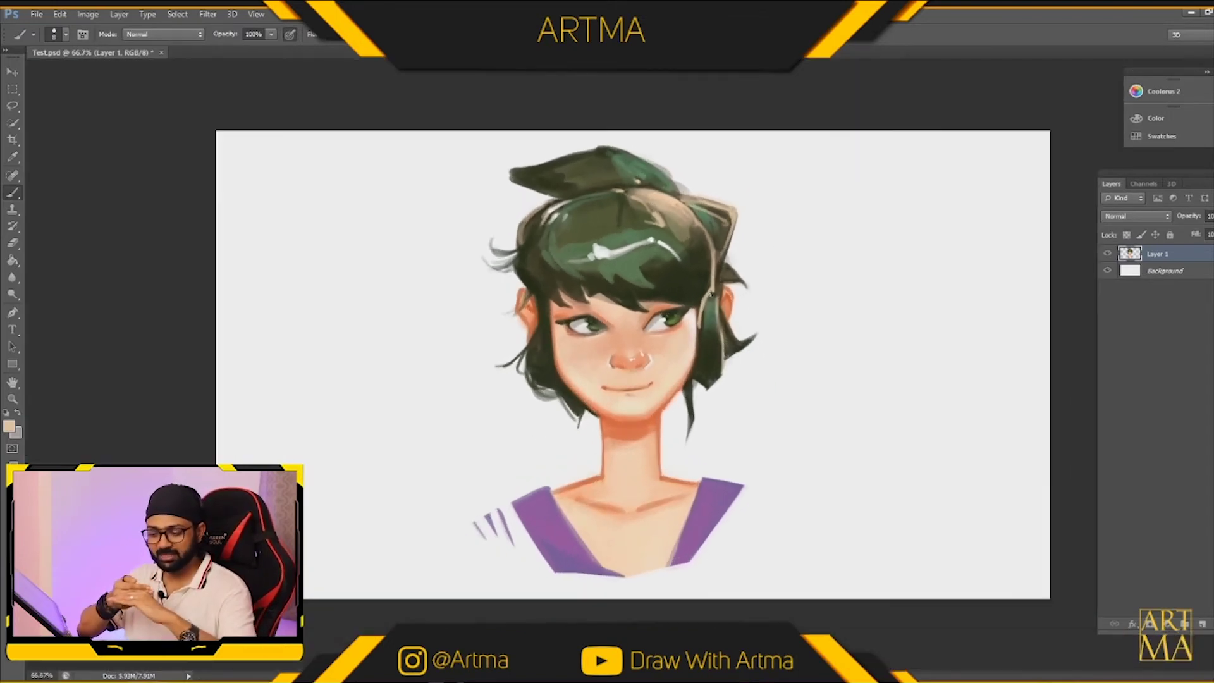
click(12, 106)
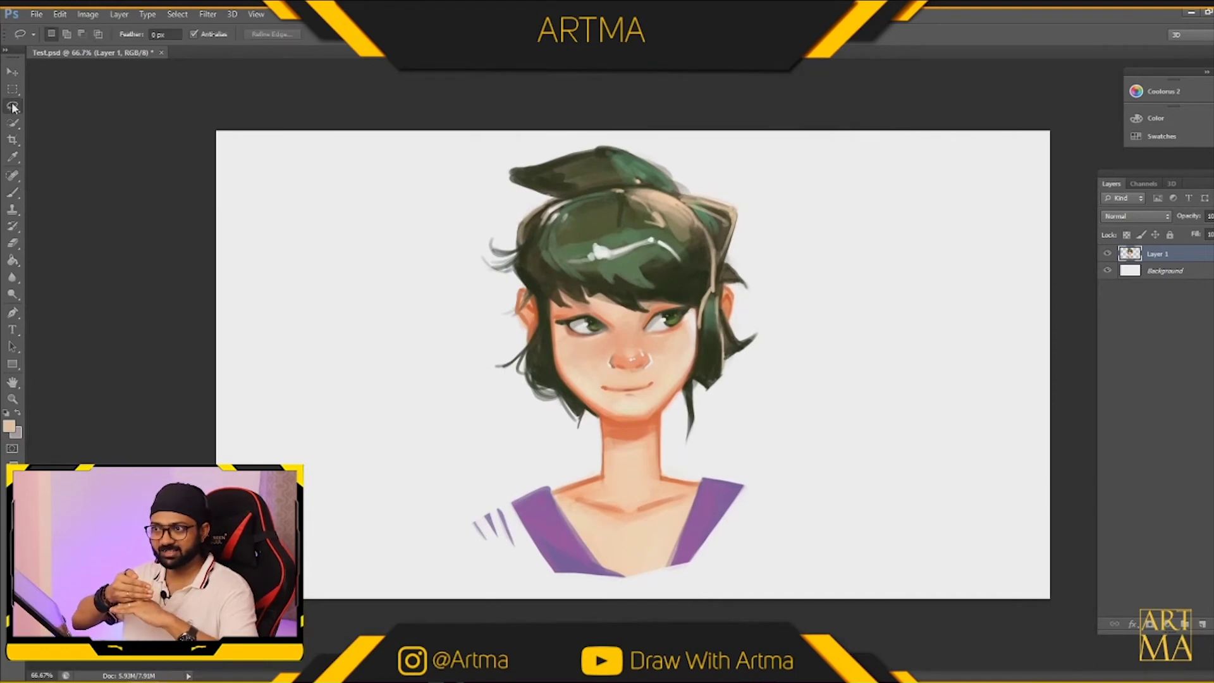
click(13, 192)
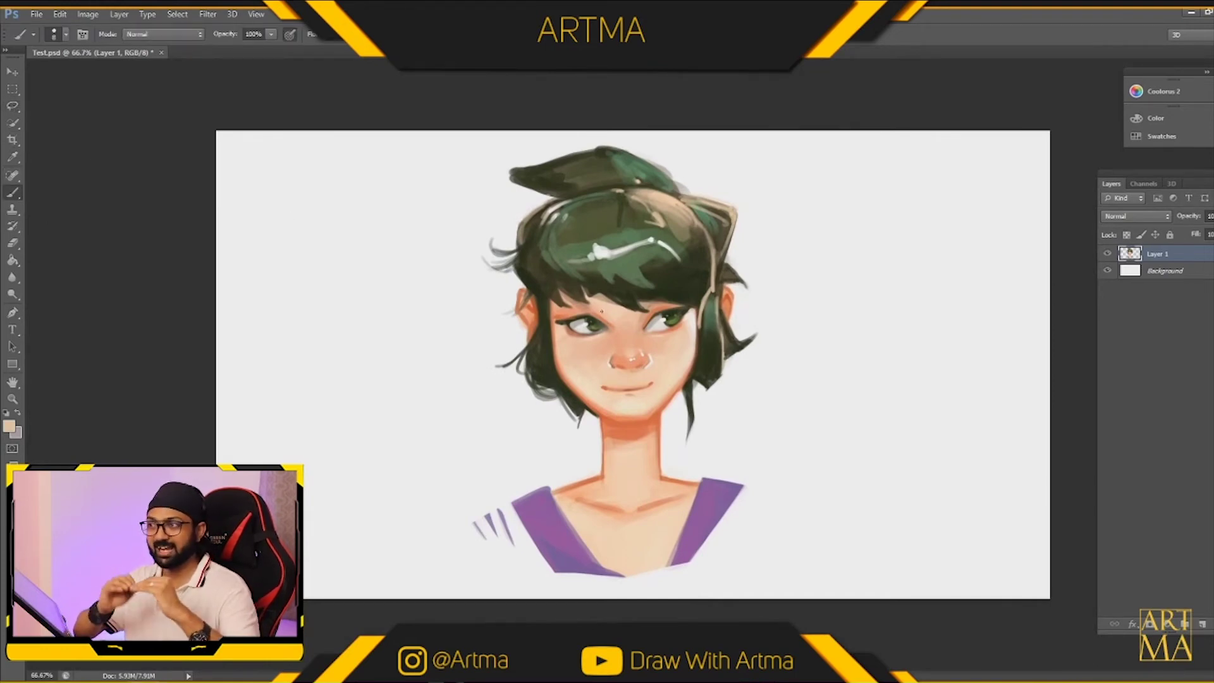
key(e)
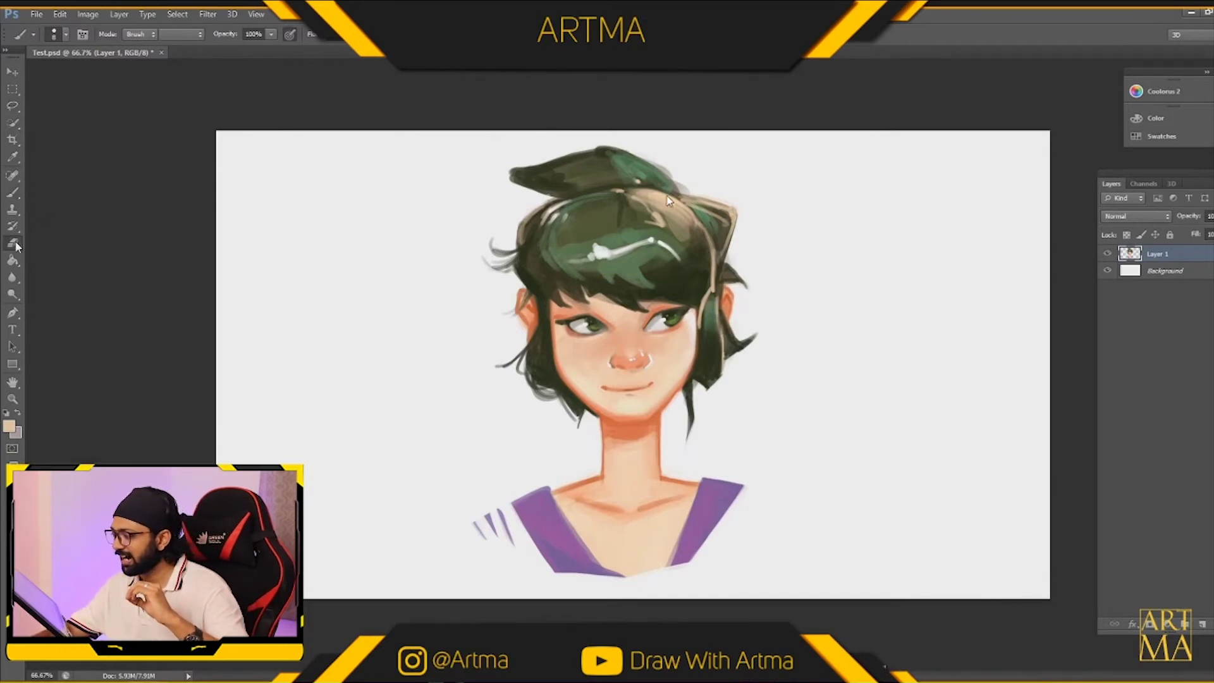
key(bracketright)
key(bracketright)
key(bracketright)
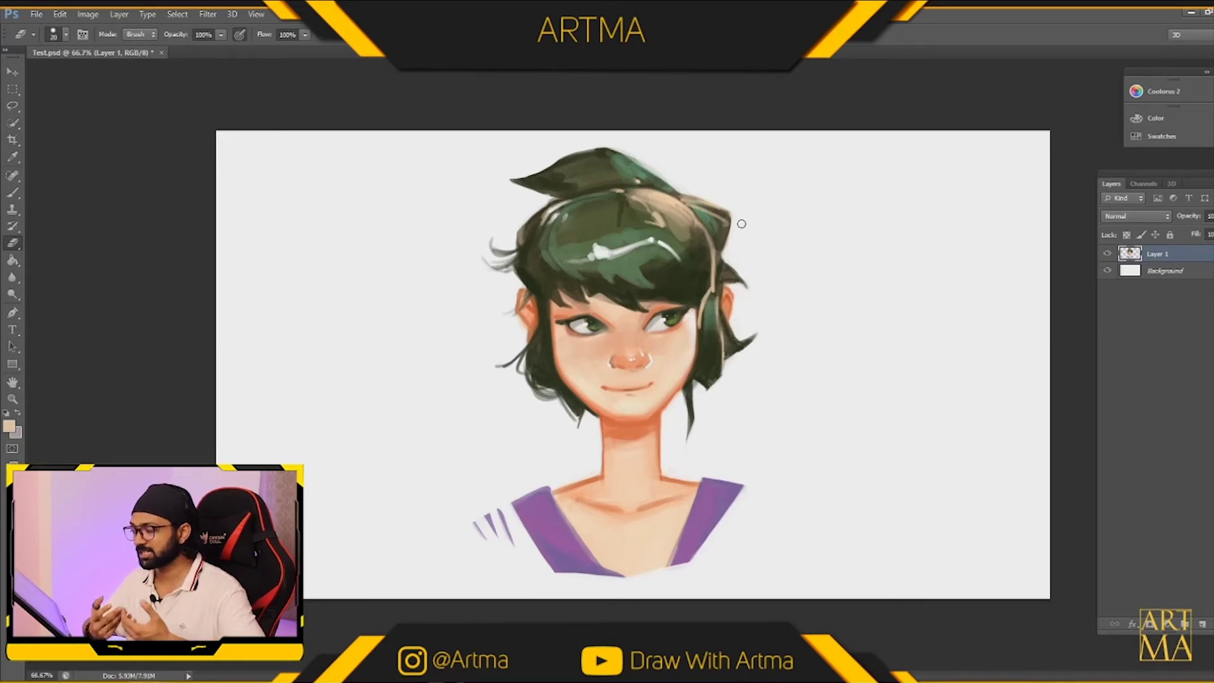
Add a layer above Background and fill a loose freehand selection around the whole portrait with the tan foreground colour.
click(1132, 272)
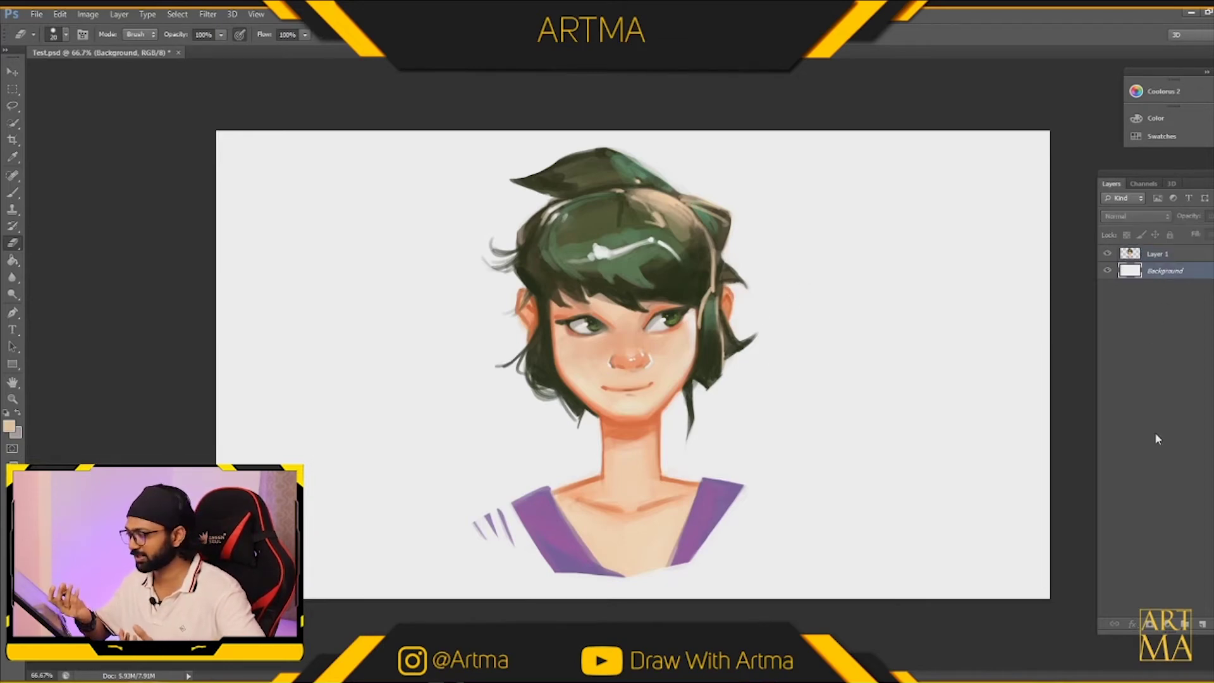
click(1184, 624)
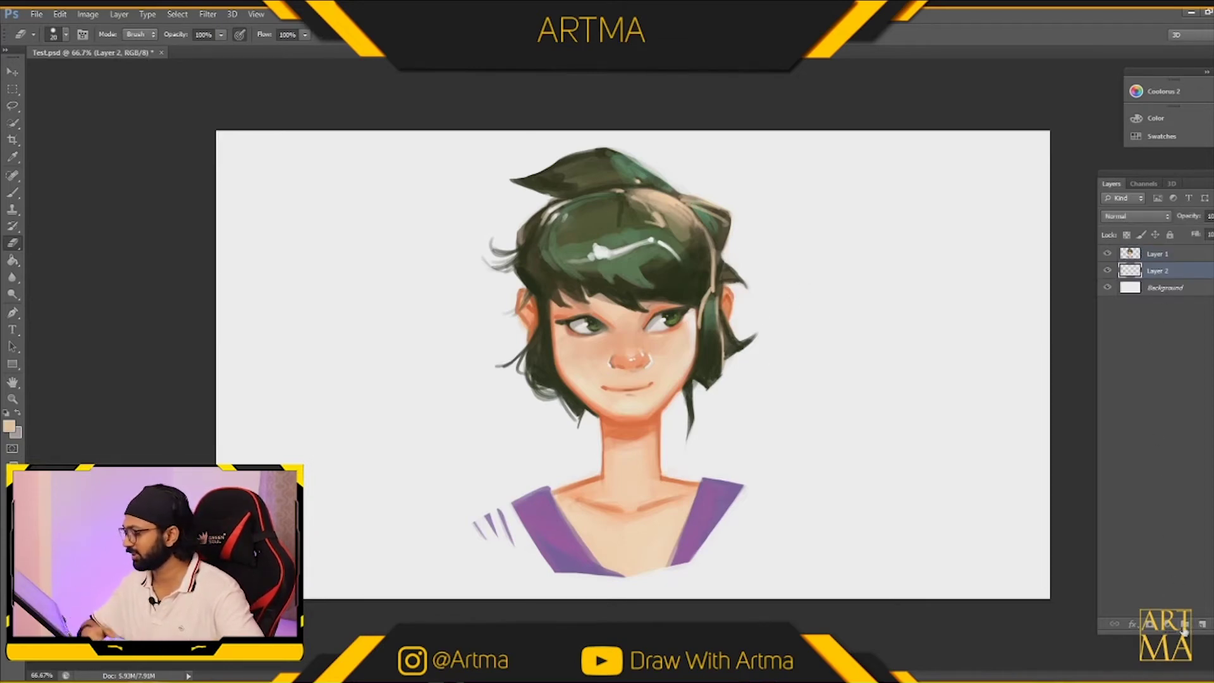
click(12, 106)
mouse_move(660, 141)
mouse_down()
mouse_move(478, 159)
mouse_move(434, 310)
mouse_move(427, 474)
mouse_move(456, 556)
mouse_move(520, 600)
mouse_move(697, 601)
mouse_move(807, 569)
mouse_move(819, 306)
mouse_move(736, 174)
mouse_move(659, 139)
mouse_up()
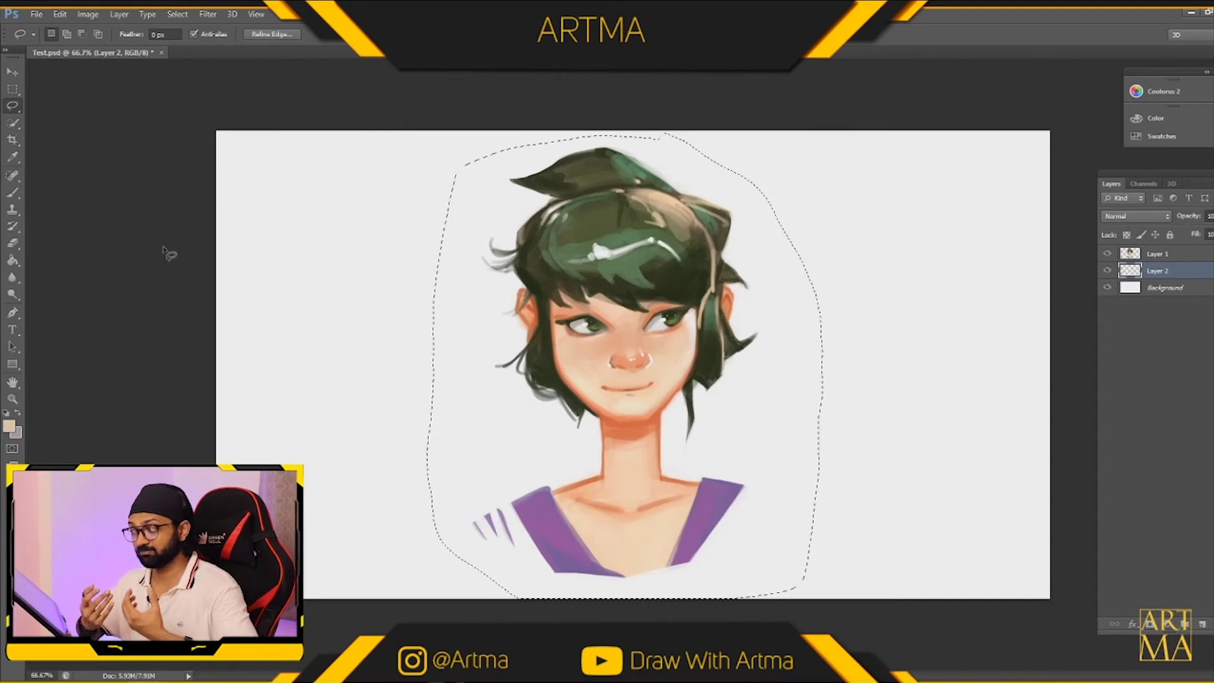
click(12, 260)
click(453, 359)
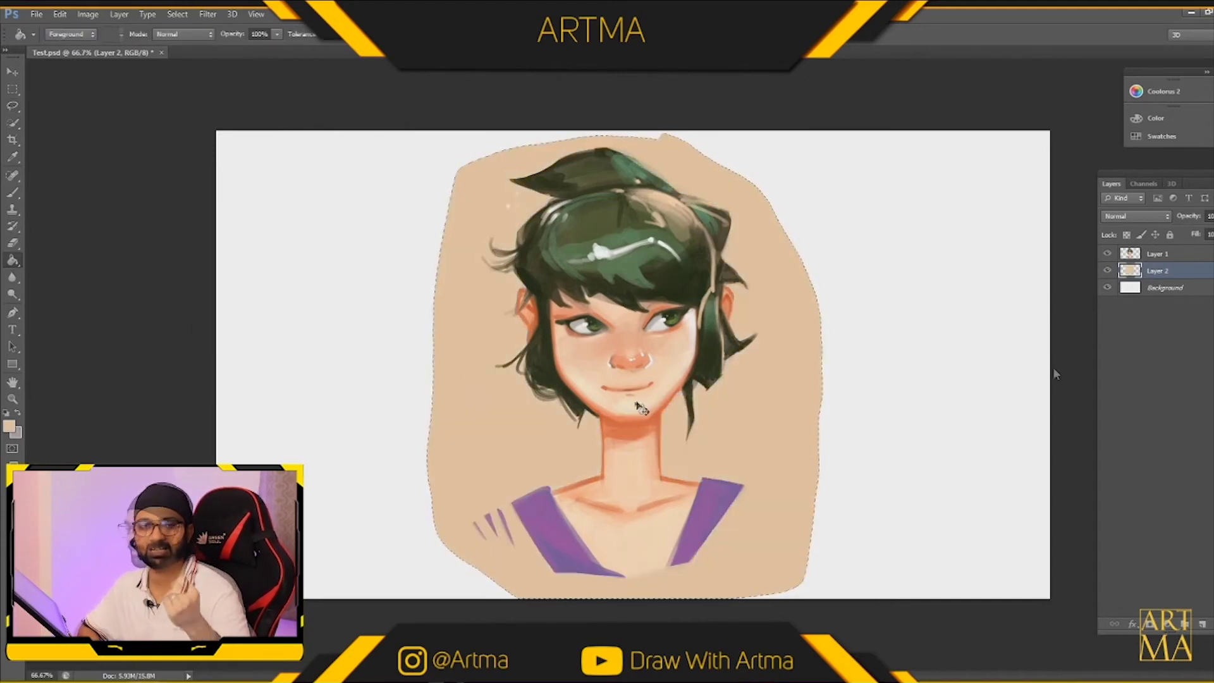
key(ctrl+d)
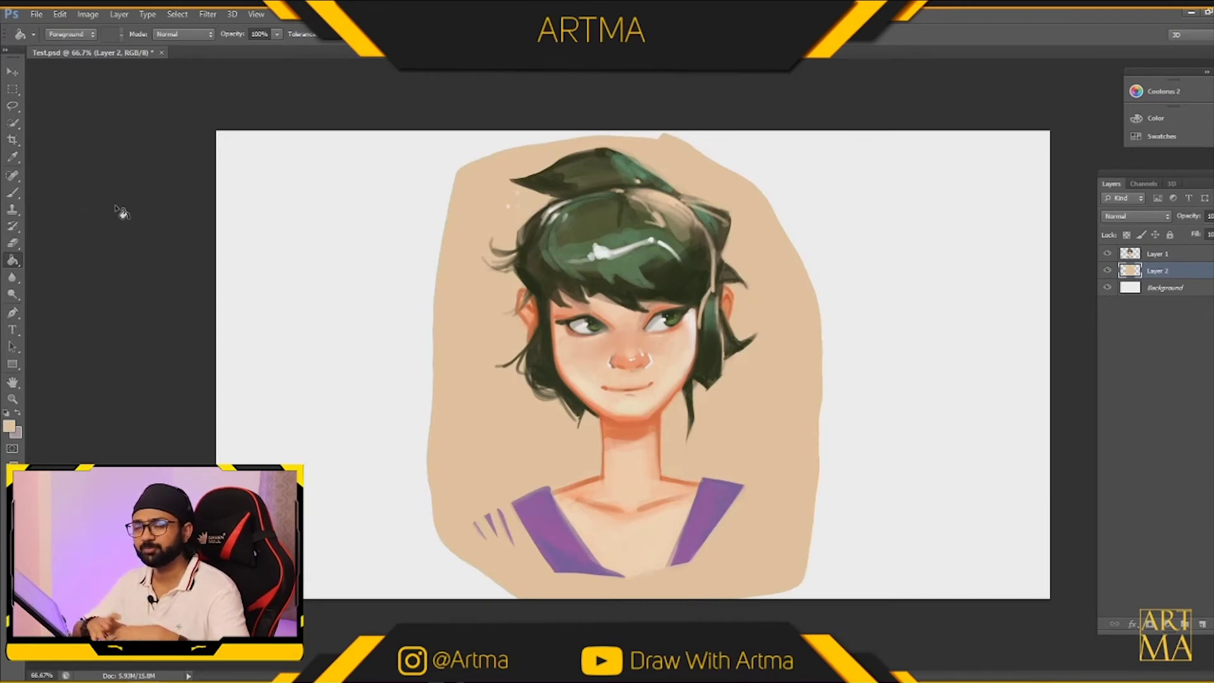
Add another layer above the tan shape and set the foreground colour to a pale cream for brushing.
click(14, 195)
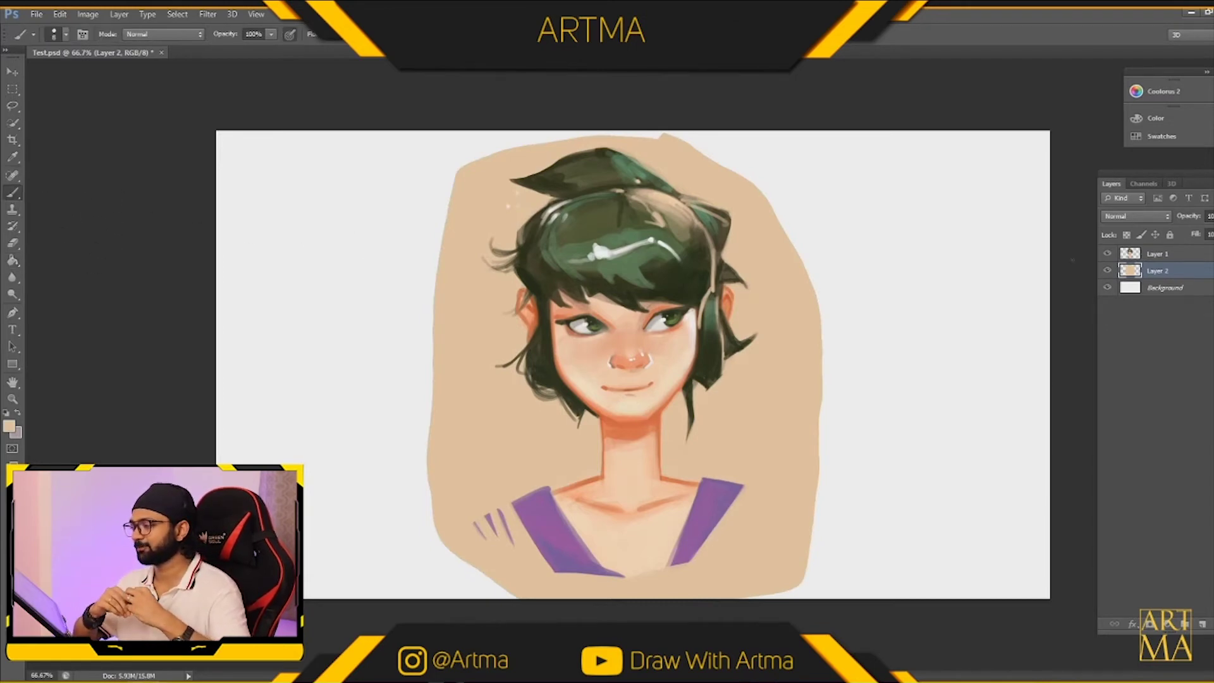
click(1187, 624)
click(9, 426)
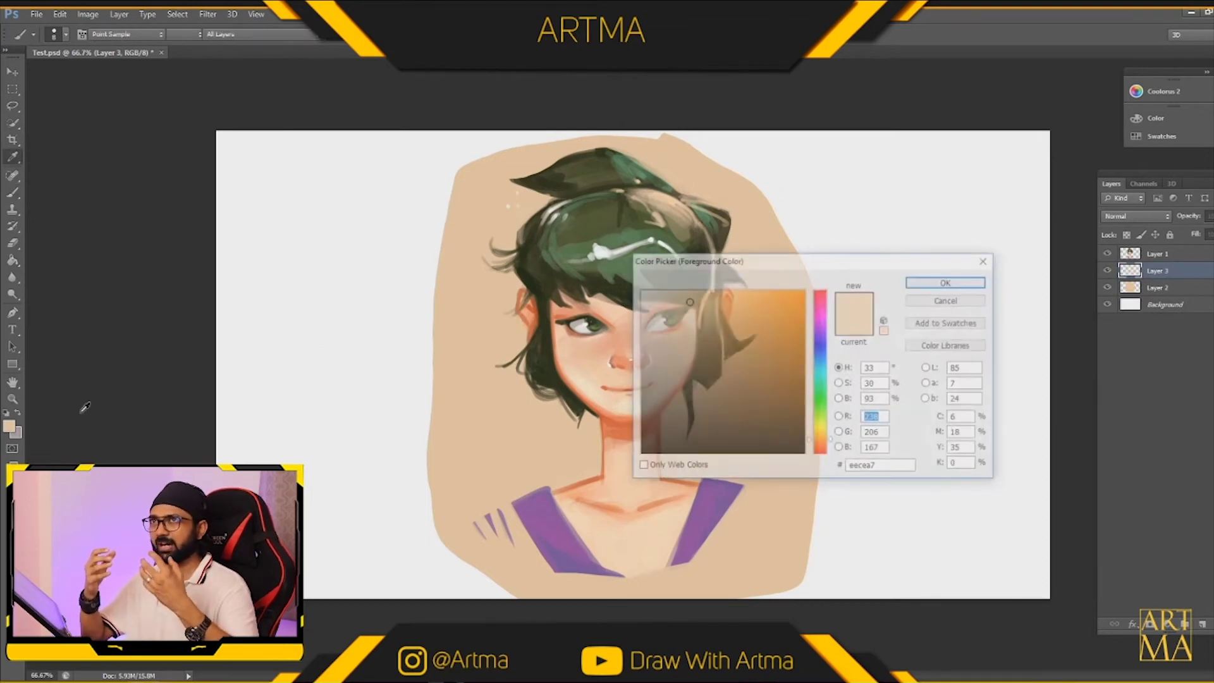
drag(670, 308, 662, 289)
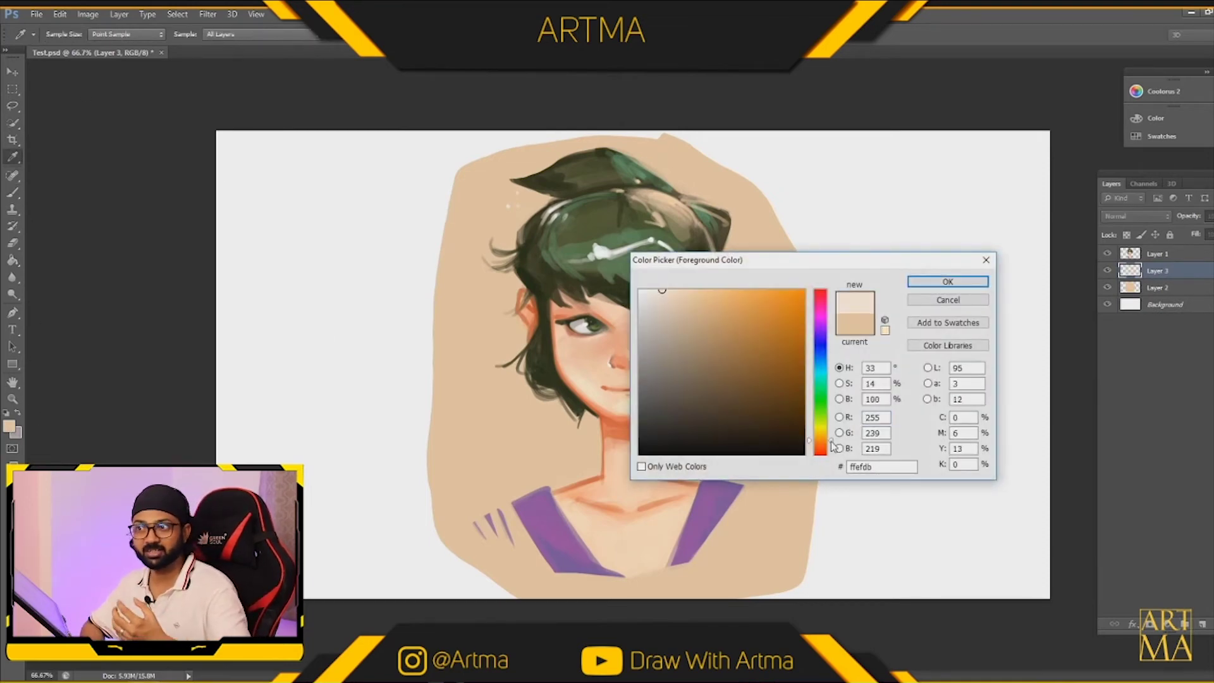
drag(832, 446, 832, 442)
click(943, 284)
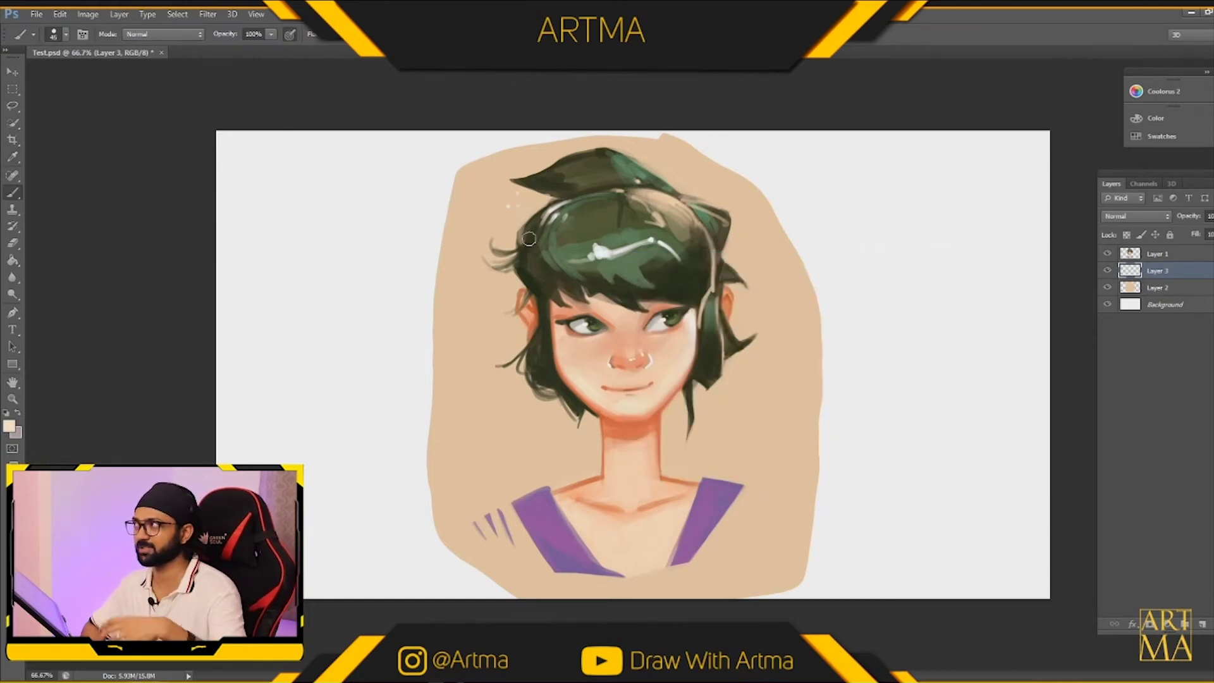
Paint a cream outline around the hair, neck, shoulders and hair bun, behind the portrait.
mouse_move(510, 239)
mouse_down()
mouse_move(488, 250)
mouse_move(542, 359)
mouse_move(499, 370)
mouse_move(578, 436)
mouse_move(589, 466)
mouse_move(480, 518)
mouse_move(531, 556)
mouse_move(510, 522)
mouse_move(553, 585)
mouse_move(661, 572)
mouse_move(712, 538)
mouse_move(753, 482)
mouse_move(676, 404)
mouse_move(665, 455)
mouse_move(707, 375)
mouse_move(752, 335)
mouse_move(737, 332)
mouse_move(739, 259)
mouse_move(709, 253)
mouse_move(689, 282)
mouse_up()
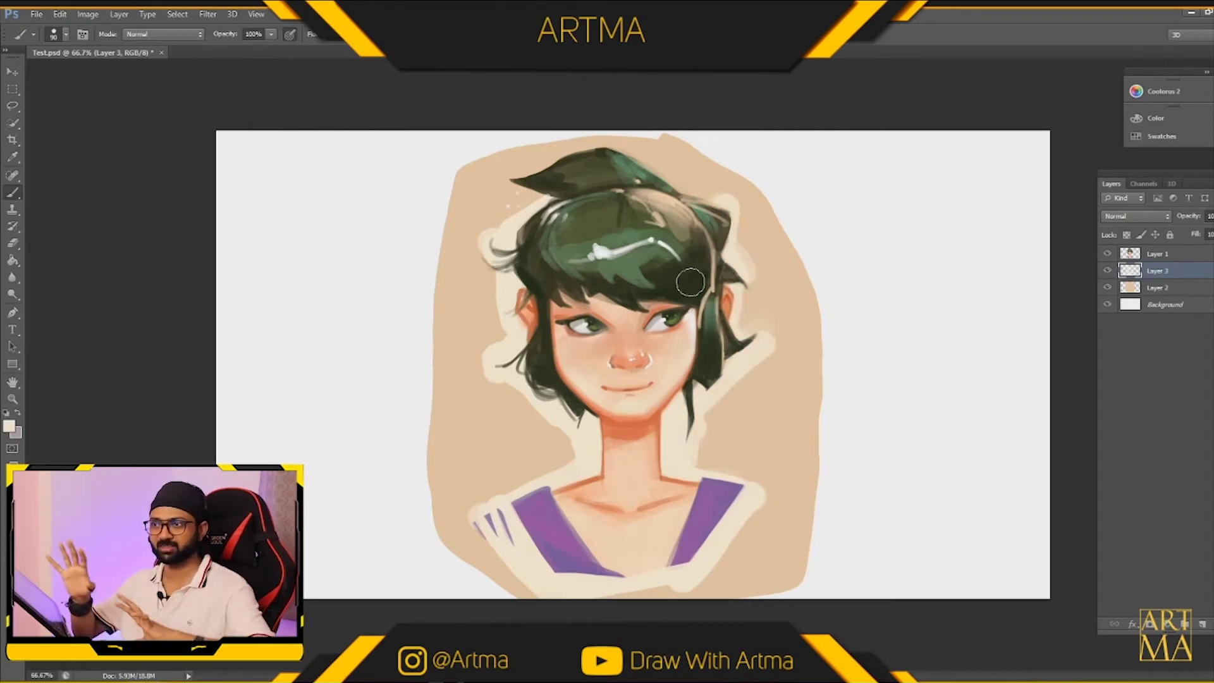
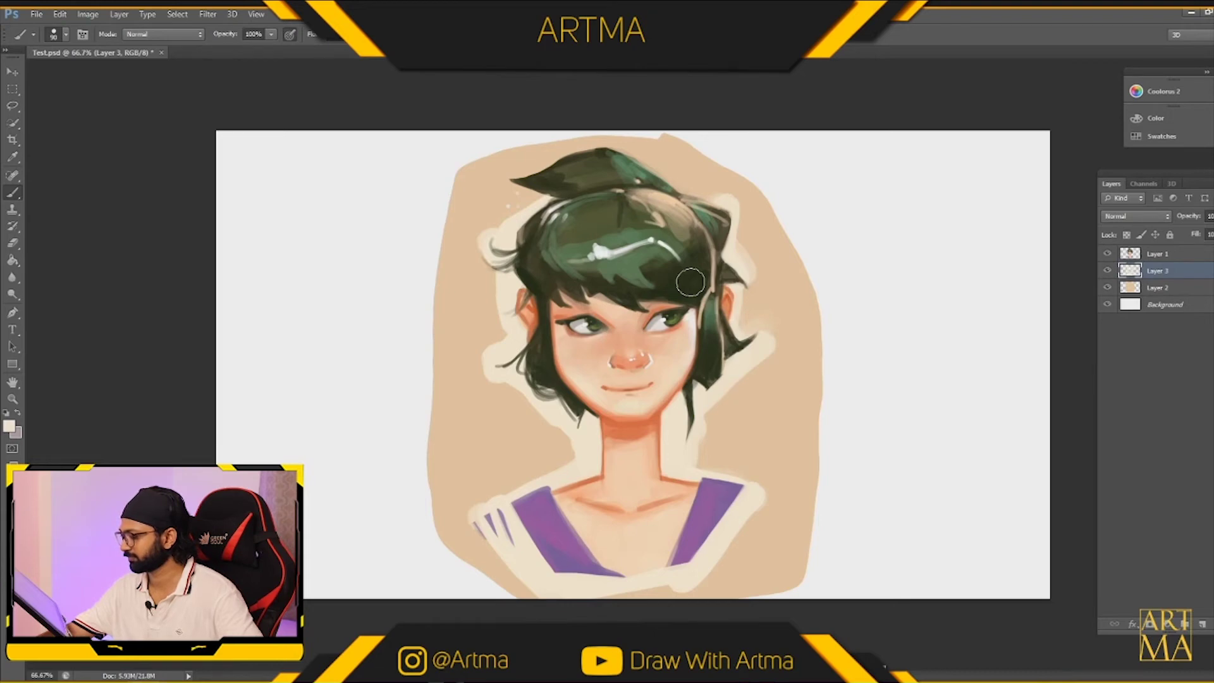
mouse_move(558, 184)
mouse_down()
mouse_move(527, 190)
mouse_move(537, 199)
mouse_move(506, 187)
mouse_move(616, 155)
mouse_move(683, 190)
mouse_move(610, 156)
mouse_up()
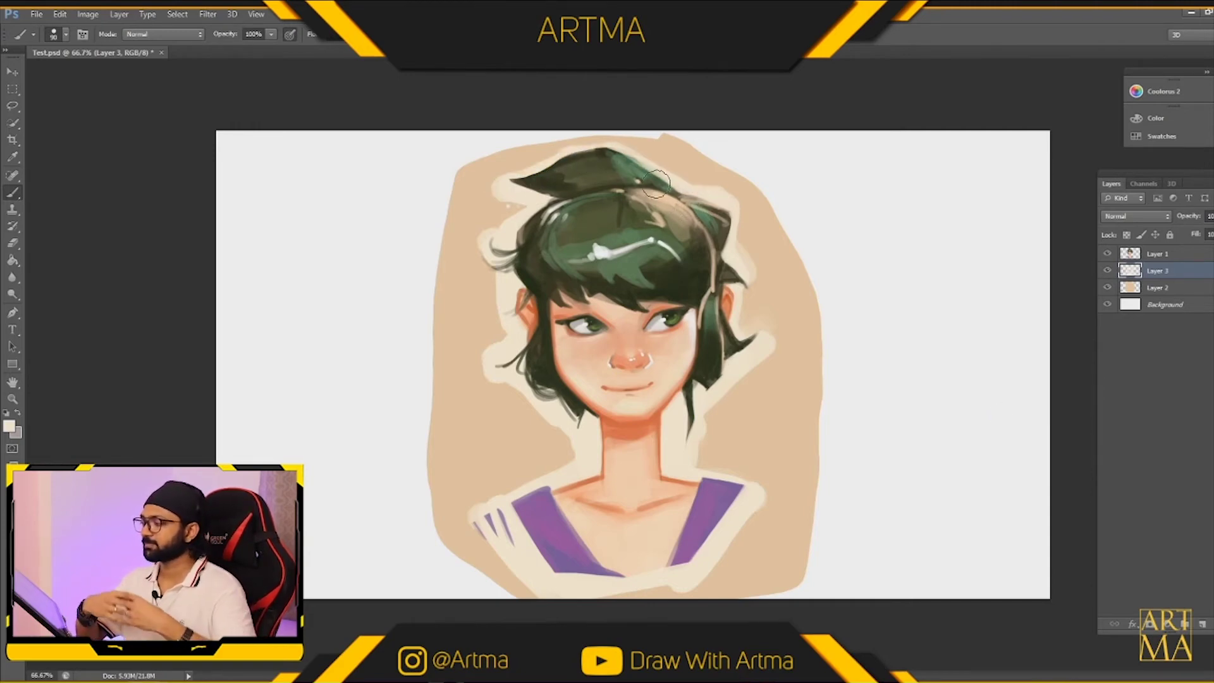
drag(499, 188, 534, 201)
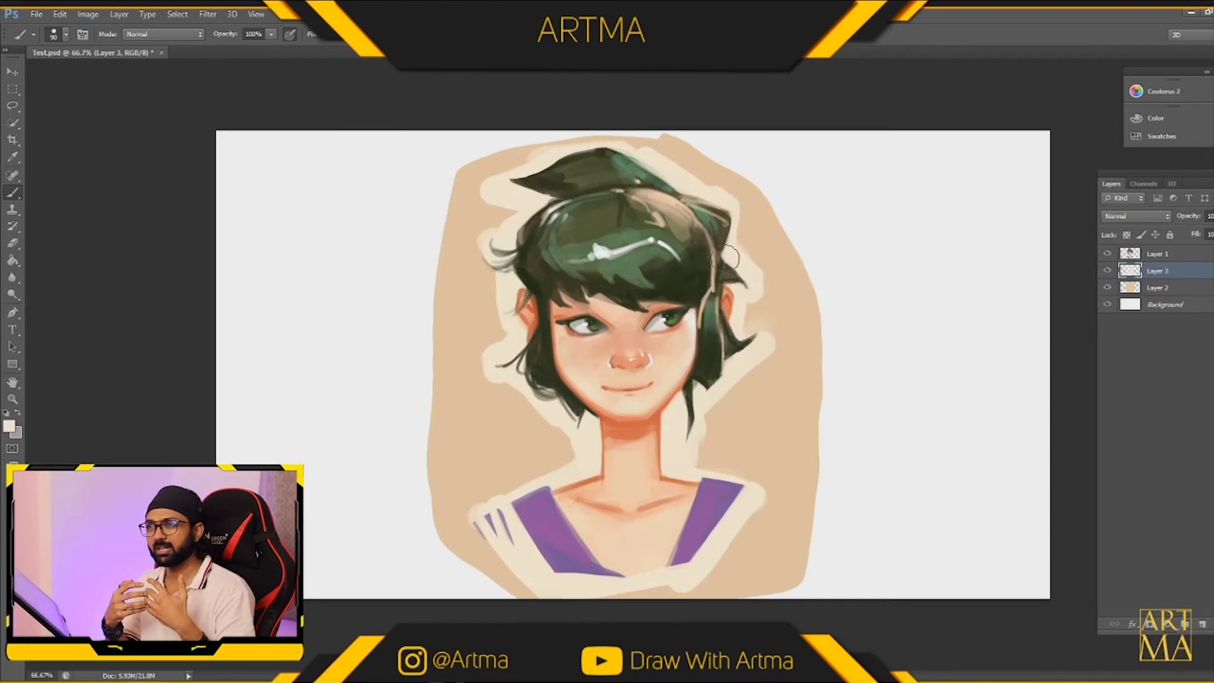
Trim the cream outline around the neck and shoulders, and extend it beside the left hair strands and bun tip.
click(14, 242)
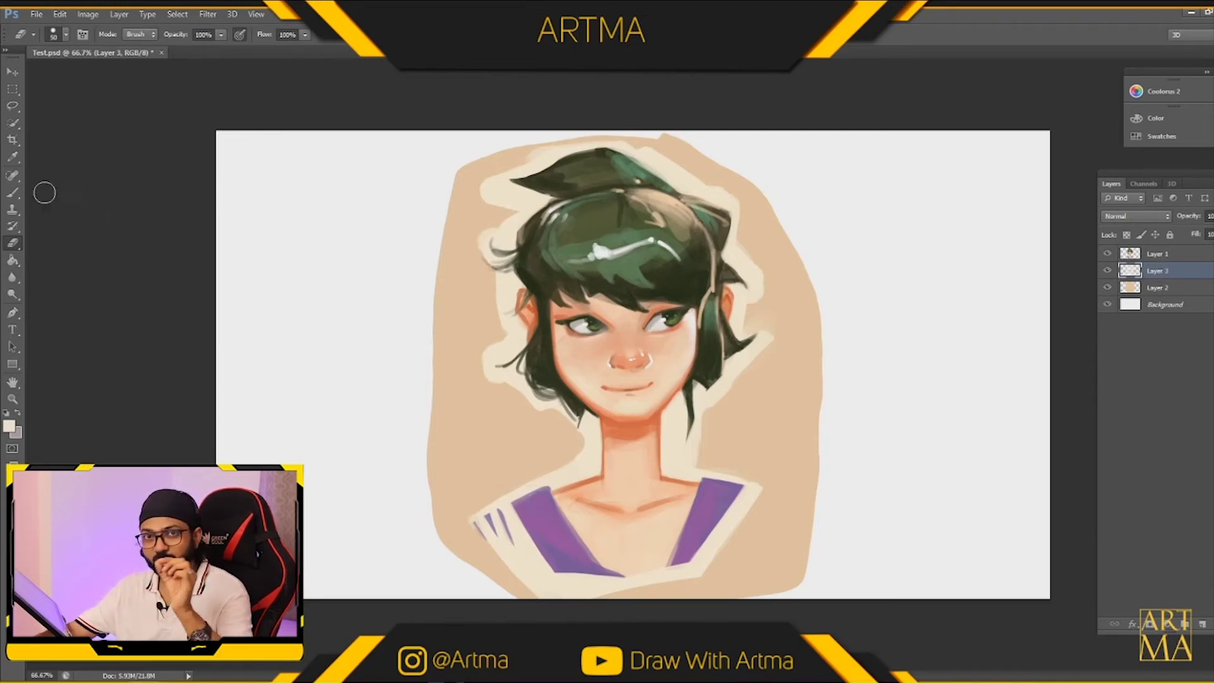
key(b)
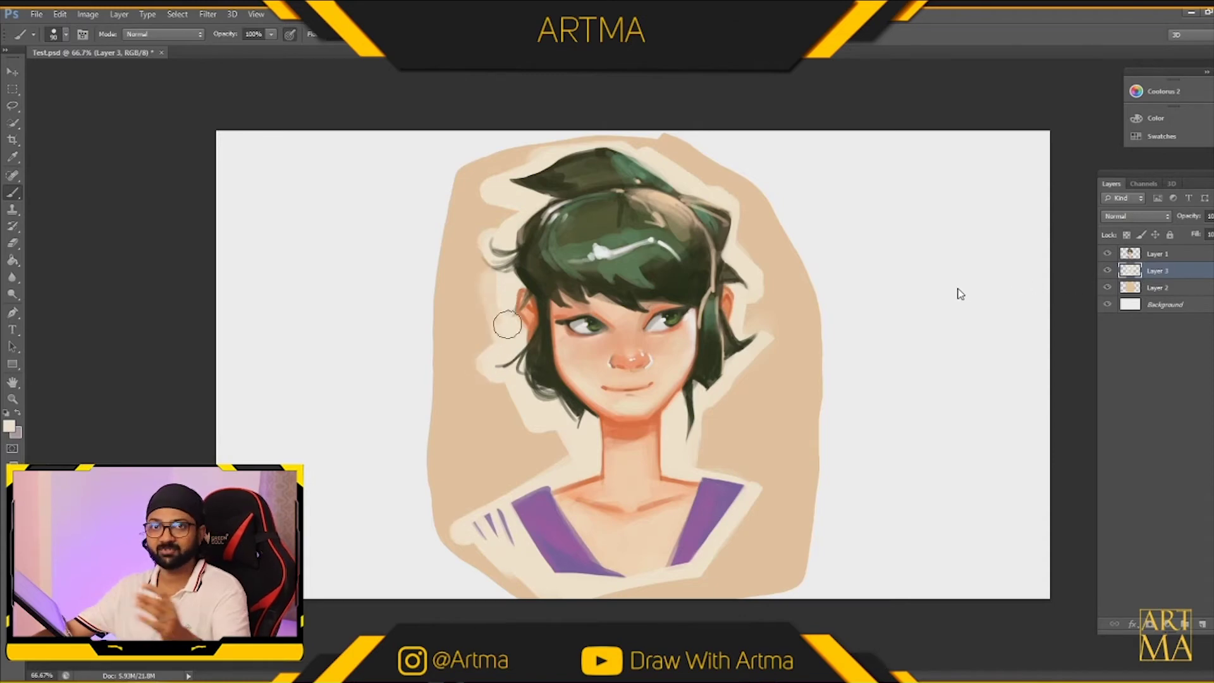
drag(479, 241, 529, 219)
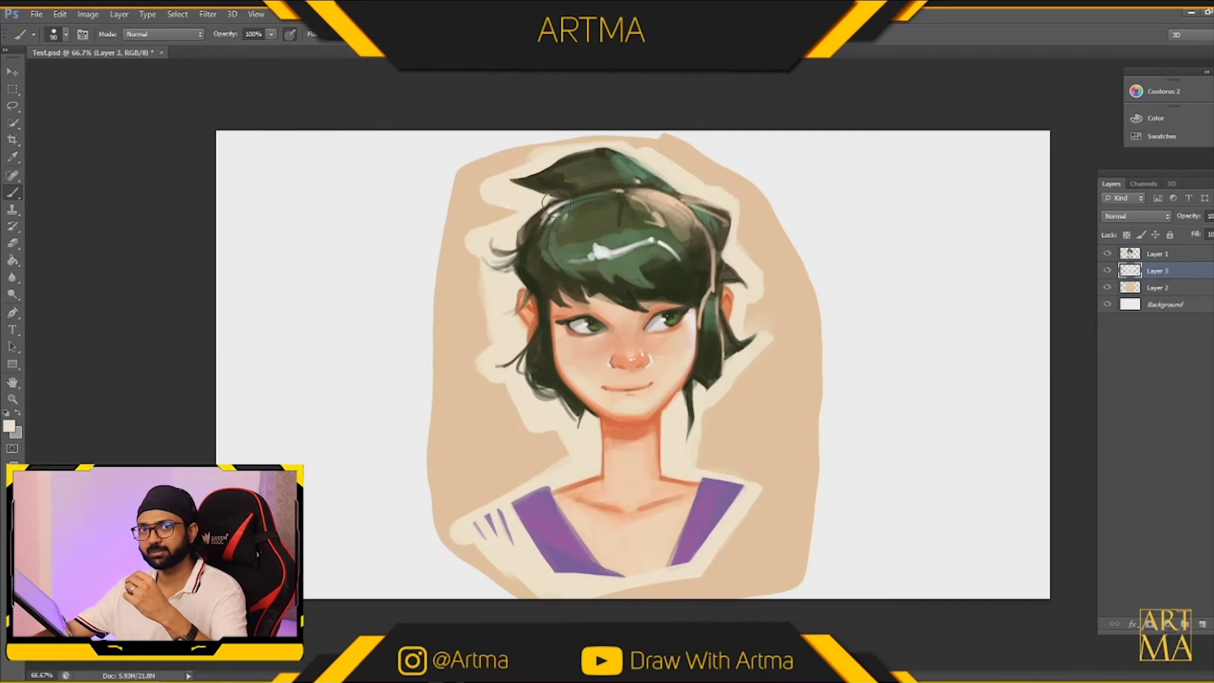
drag(482, 184, 480, 180)
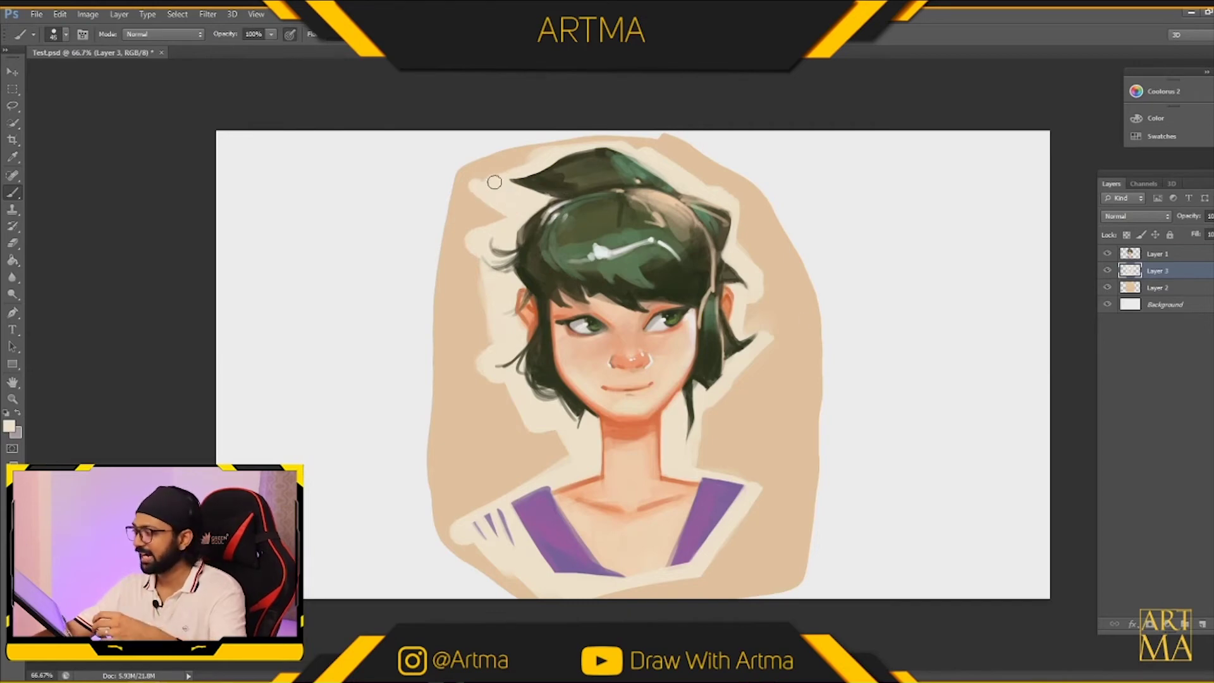
Scale the portrait, cream outline and tan shape layers down together so they sit inside the canvas with a margin.
click(1157, 288)
shift+click(1157, 254)
key(ctrl+t)
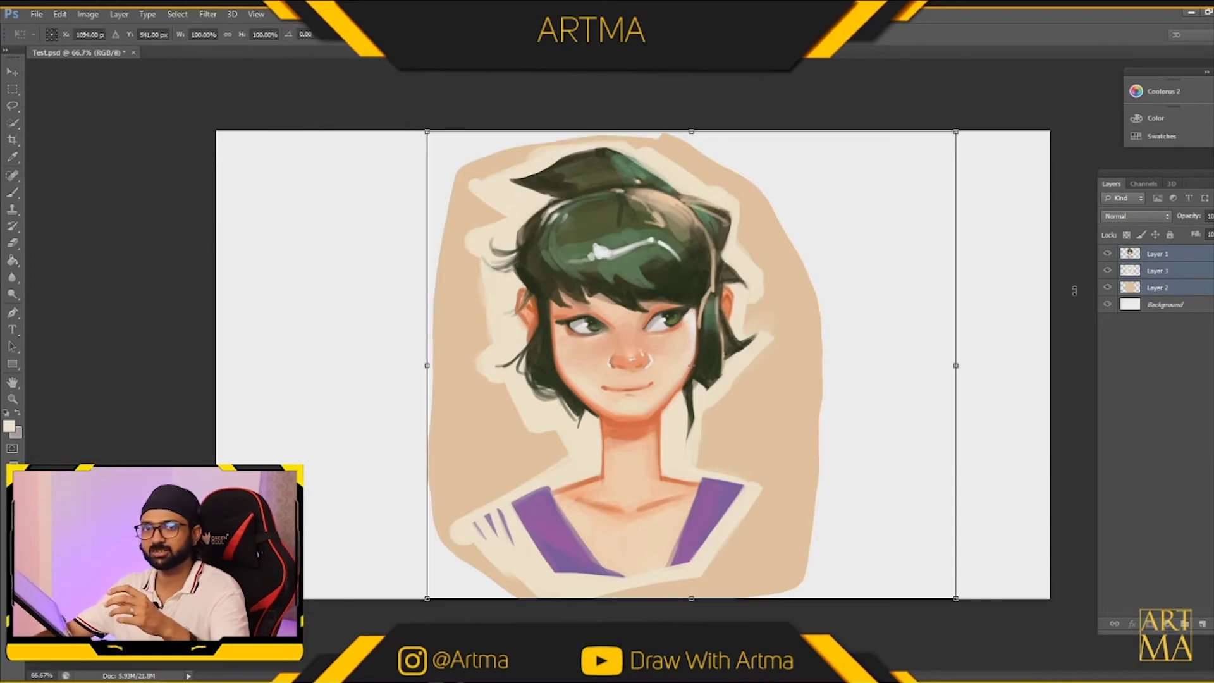
drag(955, 128, 930, 155)
key(Return)
Sample the tan on Layer 2 and brush the shape's upper edge outward above the hair bun.
key(b)
click(1172, 292)
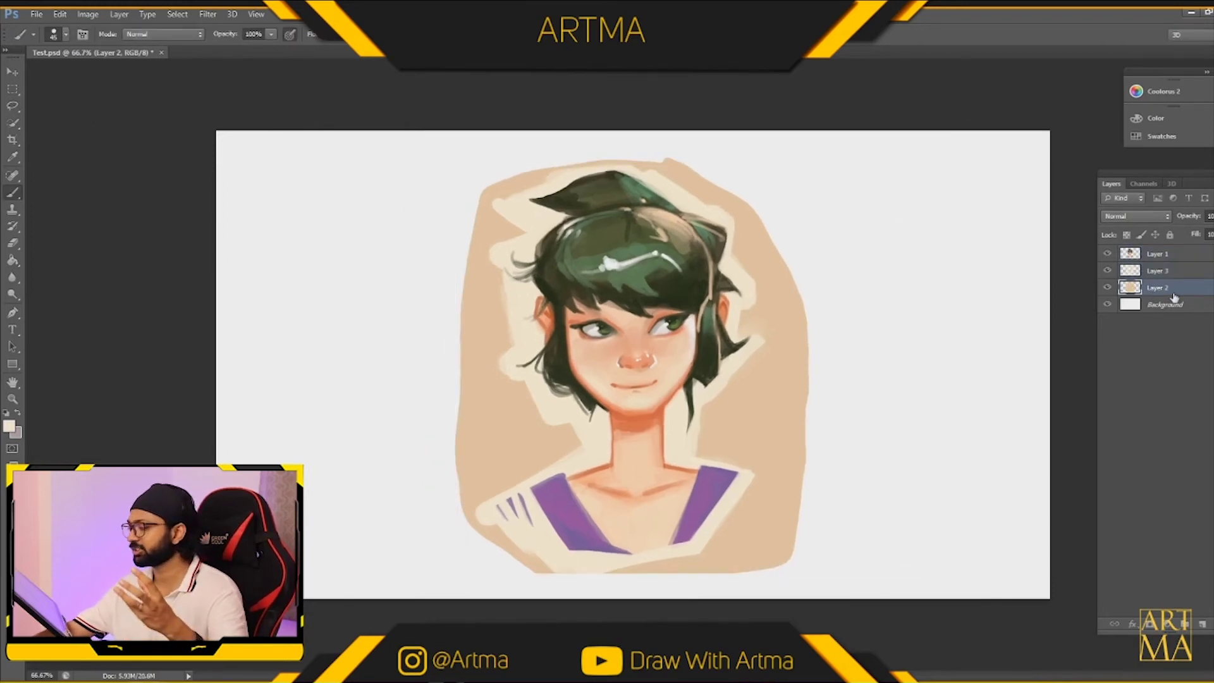
alt+click(482, 368)
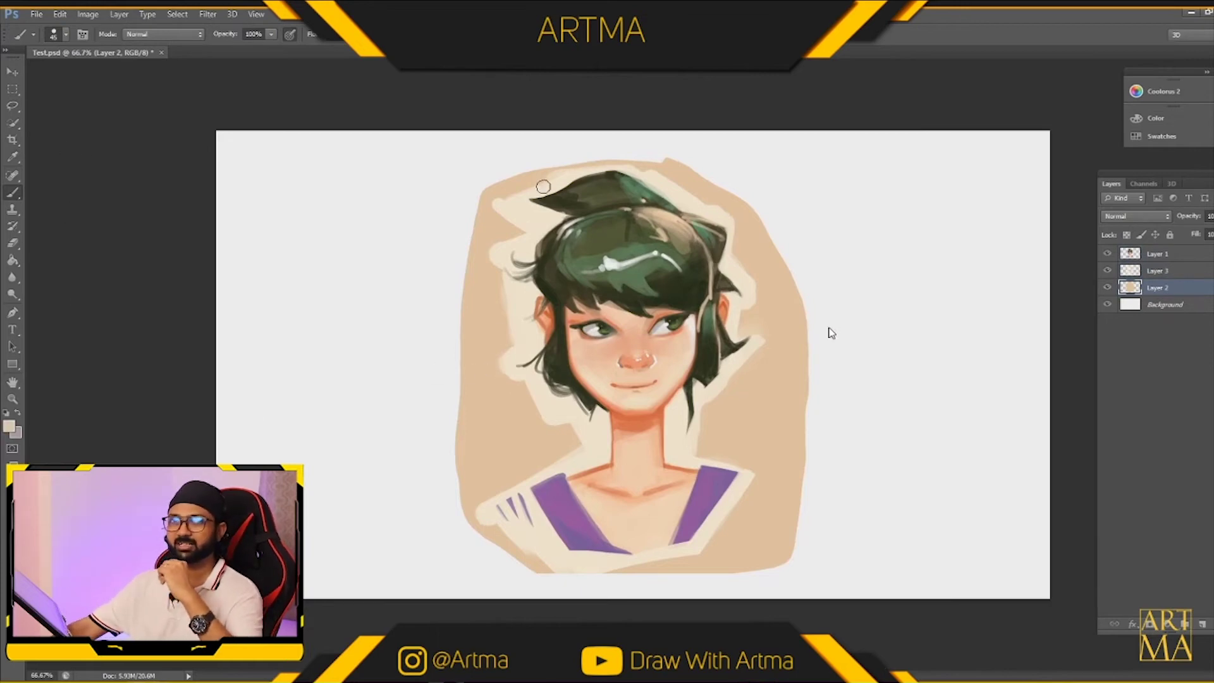
mouse_move(558, 169)
mouse_down()
mouse_move(643, 167)
mouse_move(541, 176)
mouse_move(661, 171)
mouse_move(625, 159)
mouse_move(508, 190)
mouse_move(652, 166)
mouse_up()
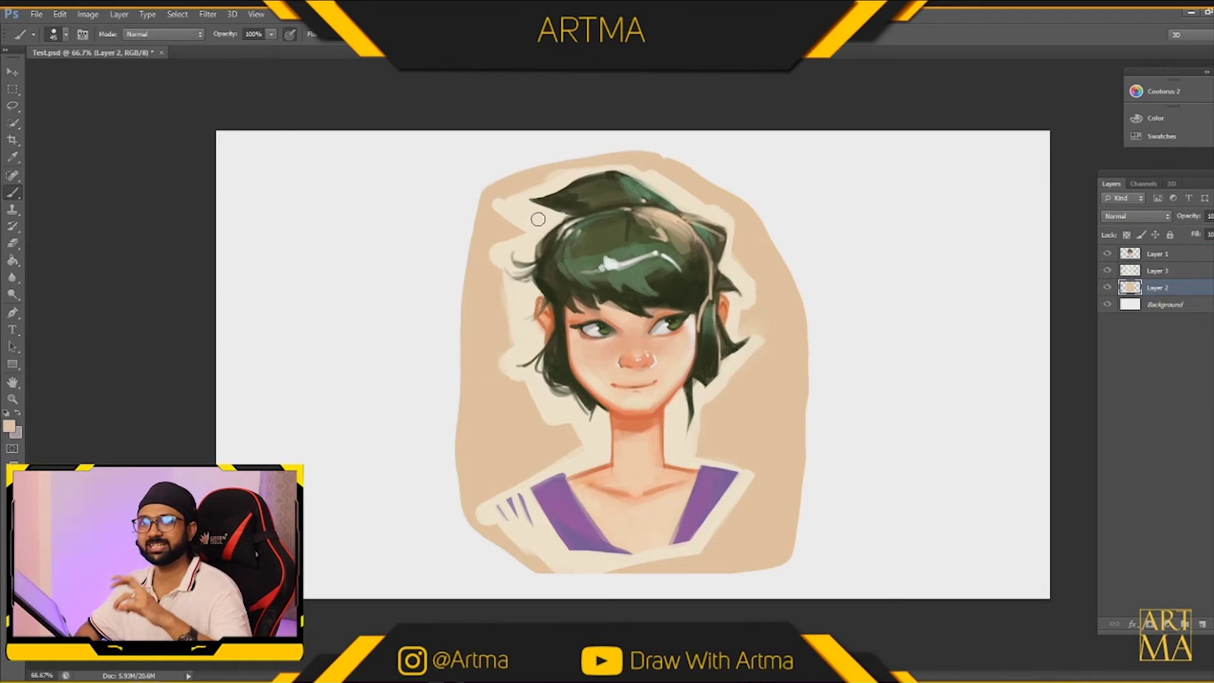
Widen the tan shape along its left side and lower edge with a size 125 brush.
key(bracketright)
key(bracketright)
key(bracketright)
drag(514, 184, 541, 183)
mouse_move(487, 263)
mouse_down()
mouse_move(487, 380)
mouse_move(469, 286)
mouse_move(492, 474)
mouse_move(473, 219)
mouse_move(638, 167)
mouse_move(493, 215)
mouse_move(589, 231)
mouse_move(477, 324)
mouse_move(480, 382)
mouse_move(462, 341)
mouse_move(472, 235)
mouse_move(456, 347)
mouse_move(484, 224)
mouse_move(438, 342)
mouse_move(454, 411)
mouse_move(430, 347)
mouse_move(474, 490)
mouse_move(434, 338)
mouse_move(445, 354)
mouse_move(436, 371)
mouse_move(534, 199)
mouse_up()
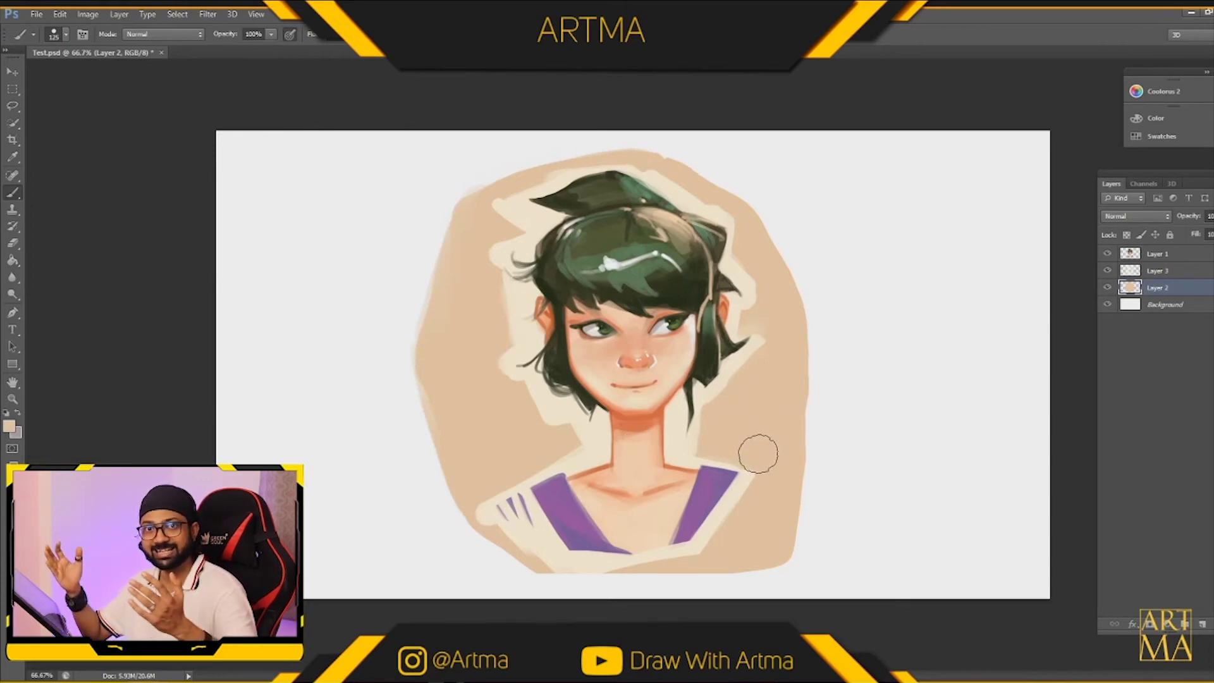
mouse_move(542, 555)
mouse_down()
mouse_move(693, 528)
mouse_move(528, 521)
mouse_move(538, 562)
mouse_move(512, 537)
mouse_move(543, 569)
mouse_move(593, 560)
mouse_up()
Erase the tan shape's left, lower-right and right edges into straighter, angular cuts with a size 50 eraser.
click(12, 243)
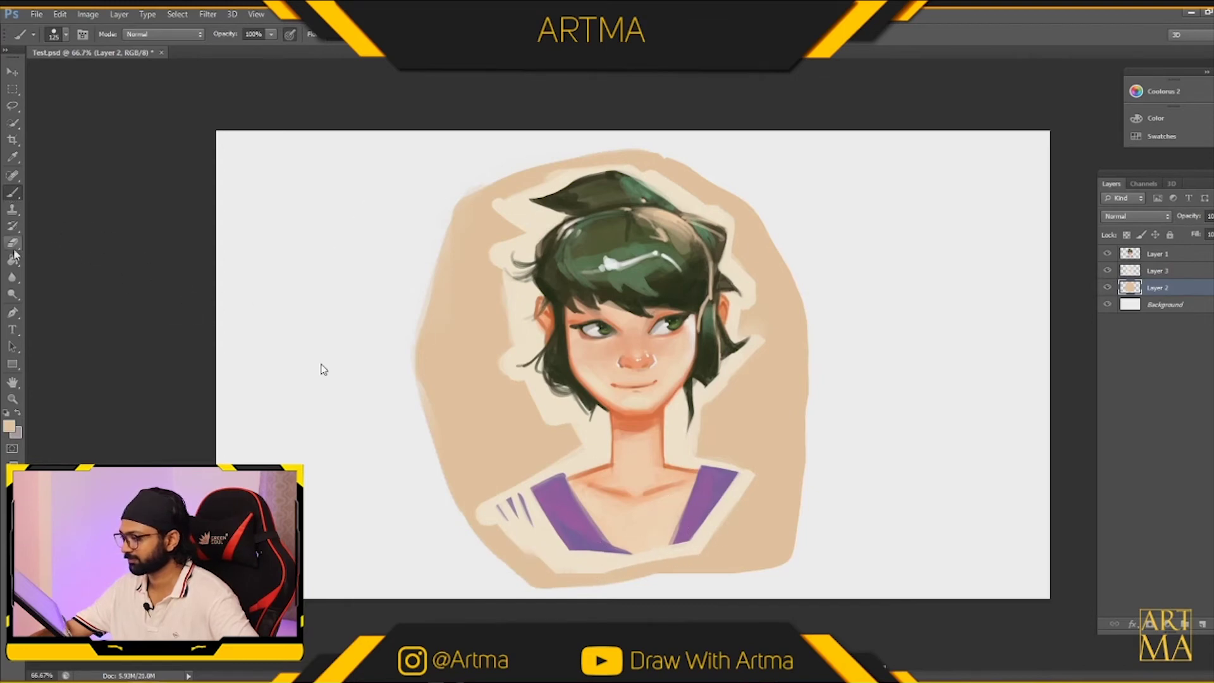
mouse_move(428, 200)
mouse_down()
mouse_move(451, 175)
mouse_move(402, 455)
mouse_move(427, 392)
mouse_move(447, 465)
mouse_move(392, 344)
mouse_move(416, 427)
mouse_move(510, 598)
mouse_move(517, 562)
mouse_move(786, 433)
mouse_move(810, 490)
mouse_move(756, 598)
mouse_move(746, 593)
mouse_move(738, 608)
mouse_move(826, 440)
mouse_move(807, 474)
mouse_up()
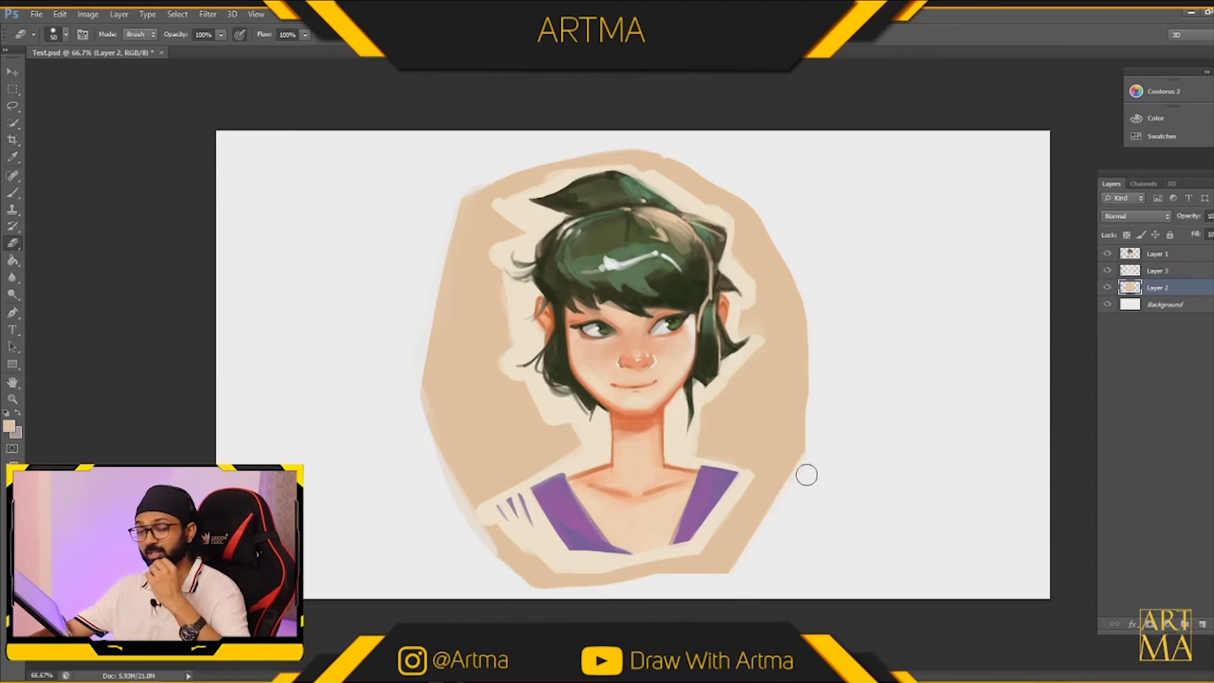
mouse_move(808, 324)
mouse_down()
mouse_move(807, 253)
mouse_move(778, 146)
mouse_move(737, 157)
mouse_move(825, 356)
mouse_up()
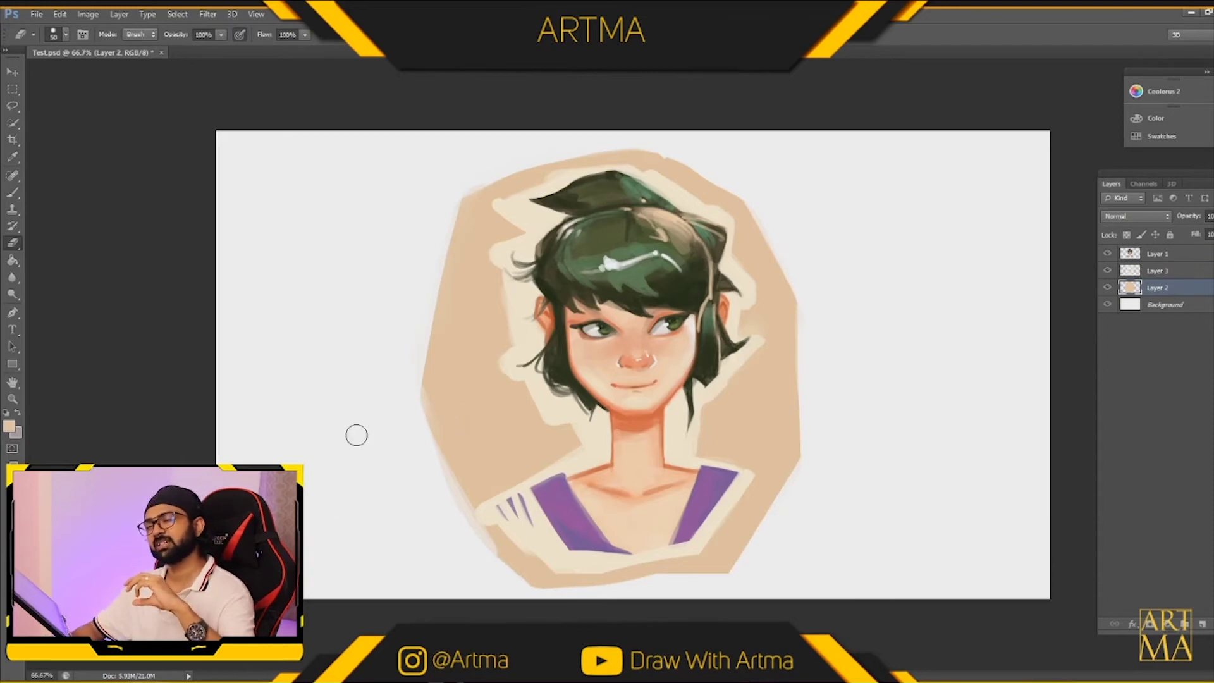
Trim the cream outline beside the left hair and shoulder with a size 30 eraser, and reselect Layer 1 for brushing.
click(1157, 271)
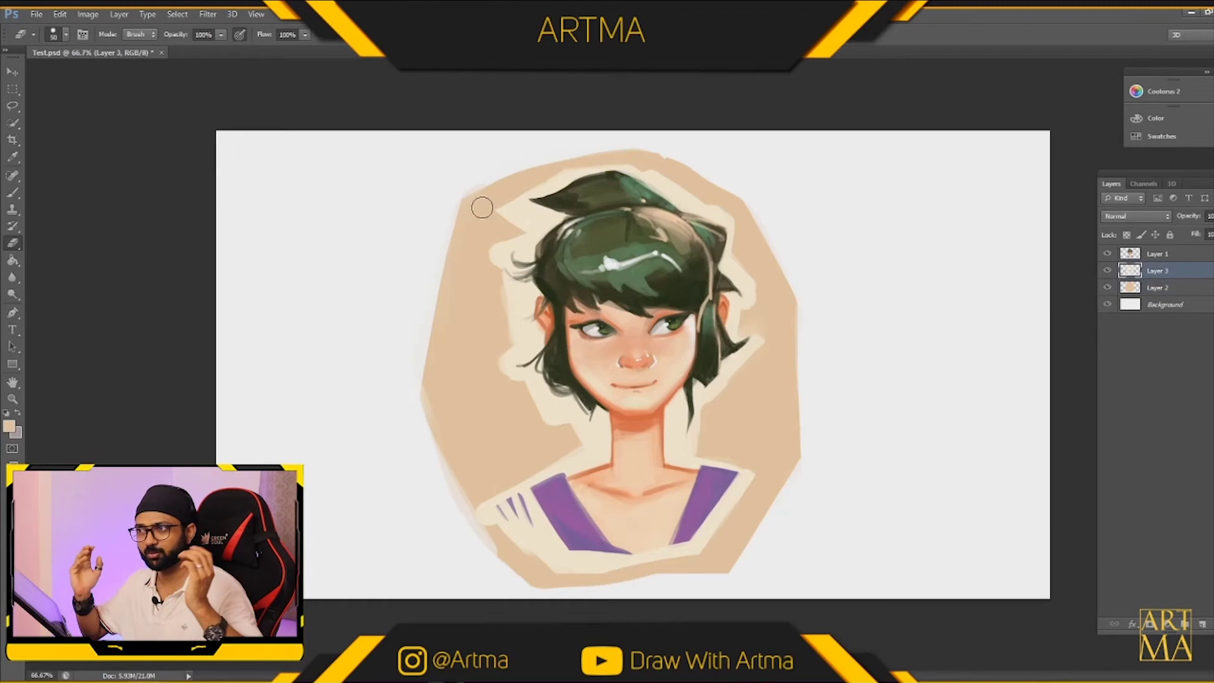
key(bracketleft)
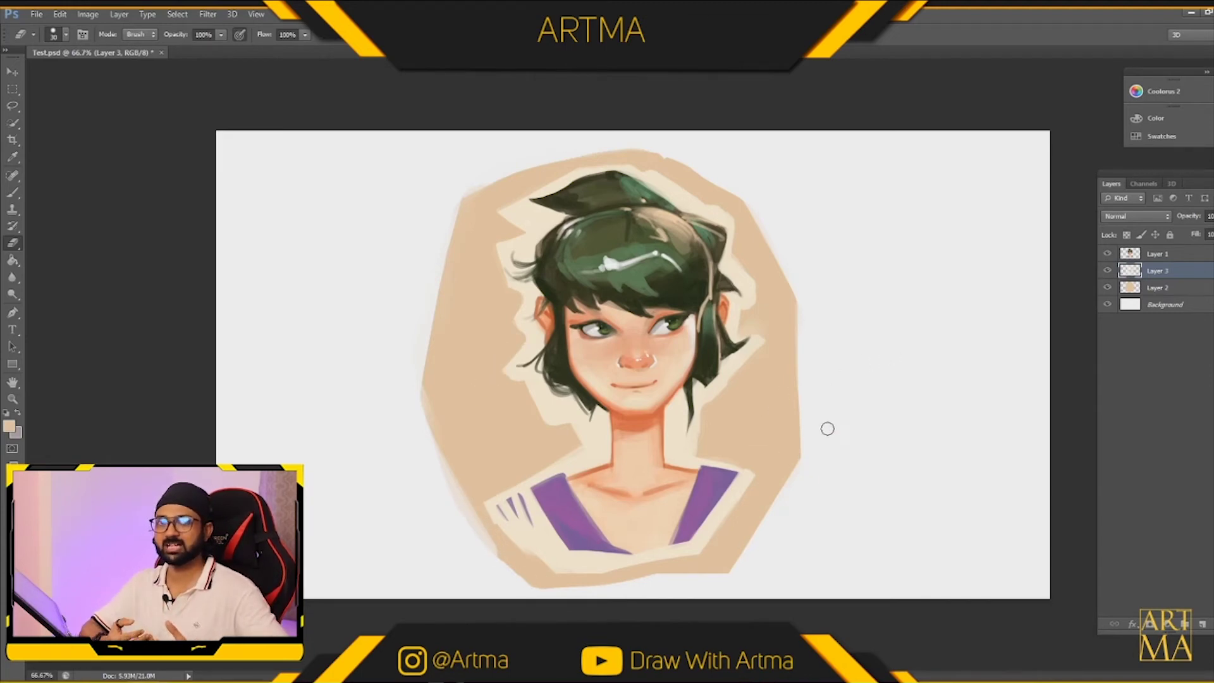
click(13, 192)
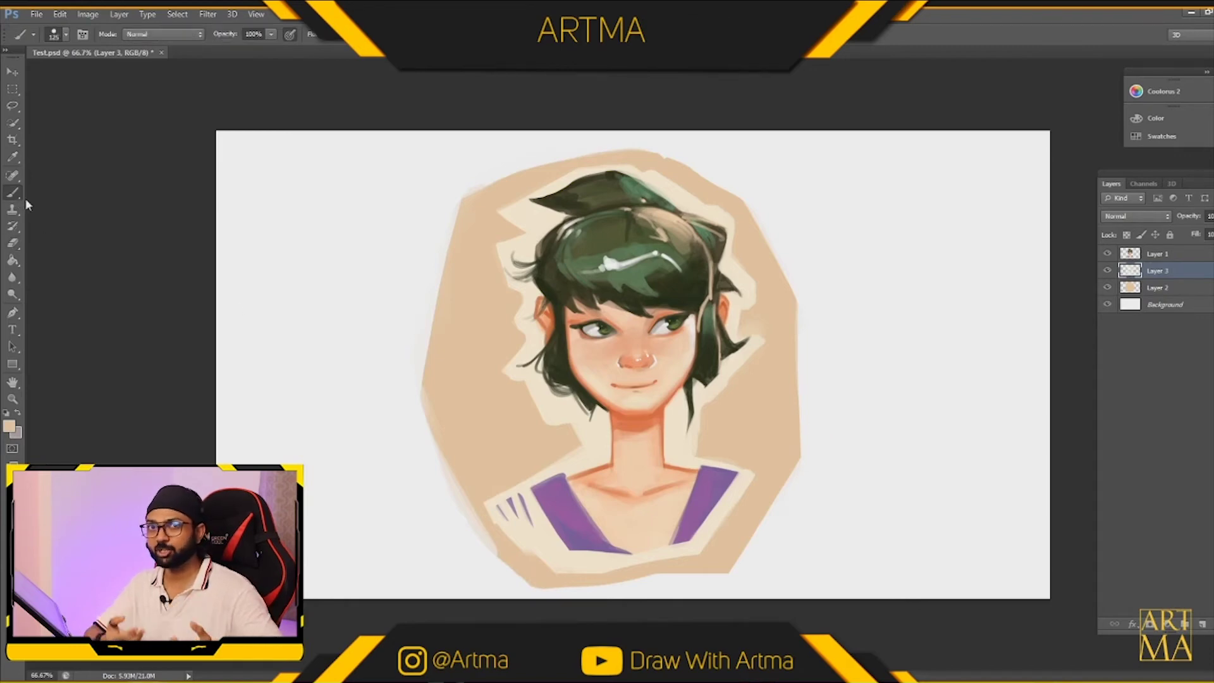
click(1138, 253)
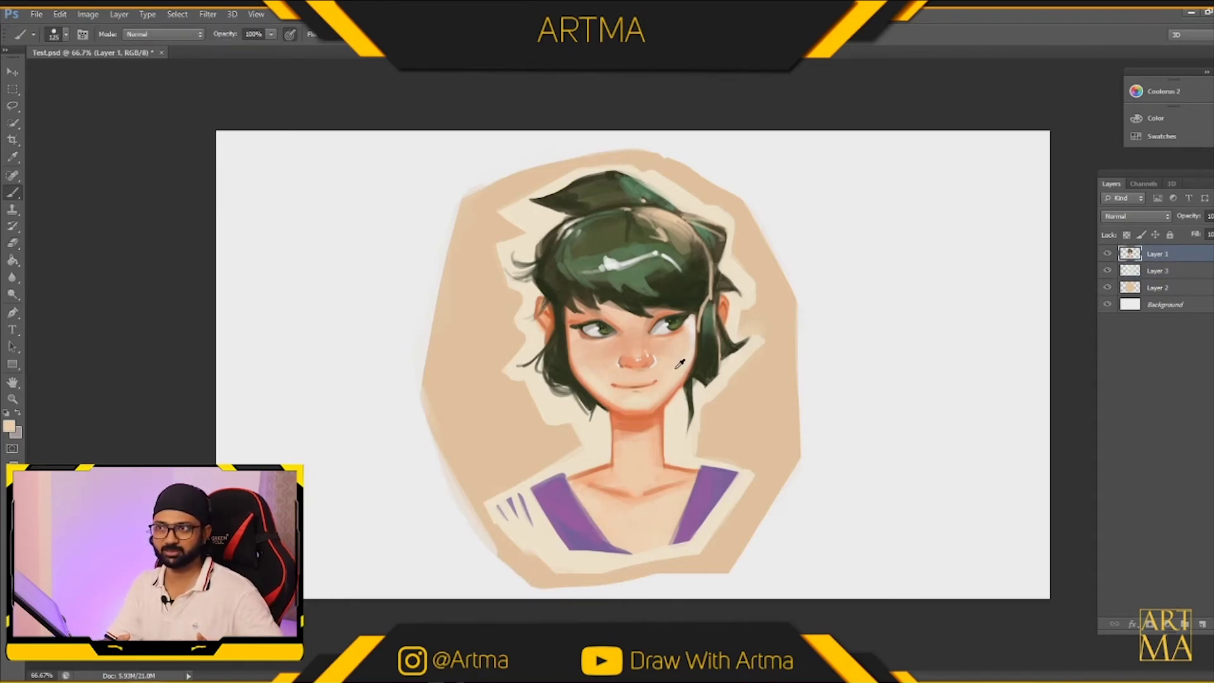
Sample the cheek's skin tone on Layer 1 and paint down the white highlight along the nose's right edge with a reduced brush.
scroll(682, 373, up, 3)
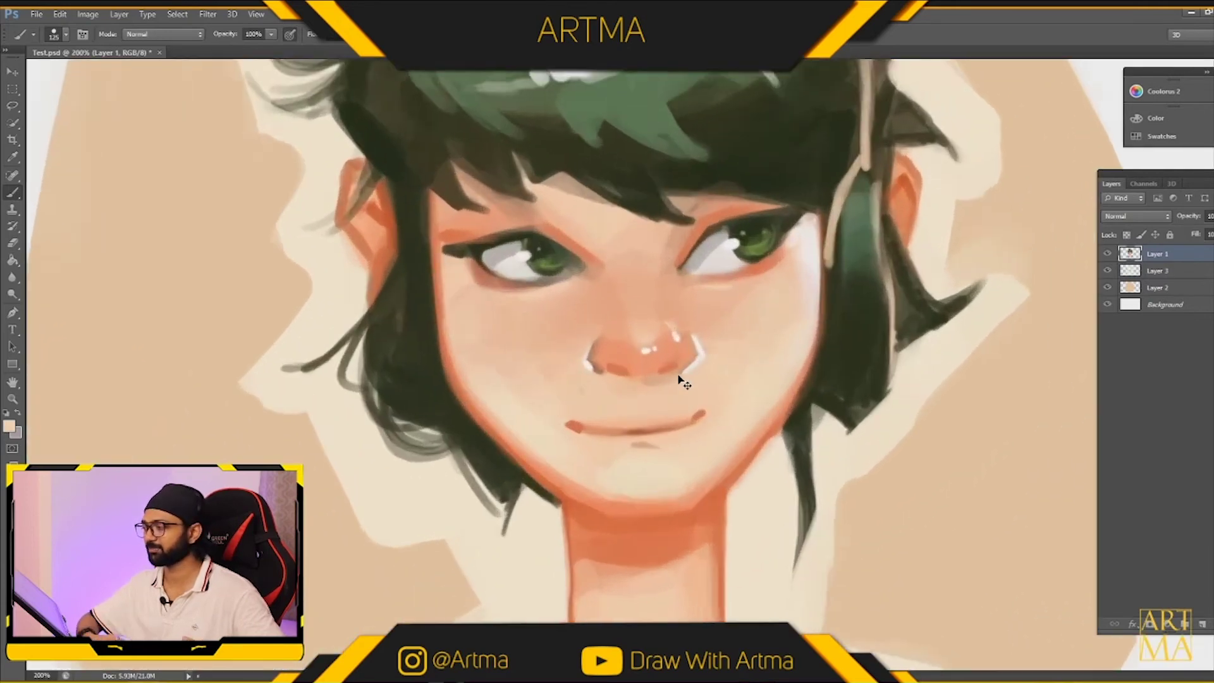
scroll(681, 378, up, 2)
key(bracketleft)
key(bracketleft)
key(bracketleft)
key(bracketleft)
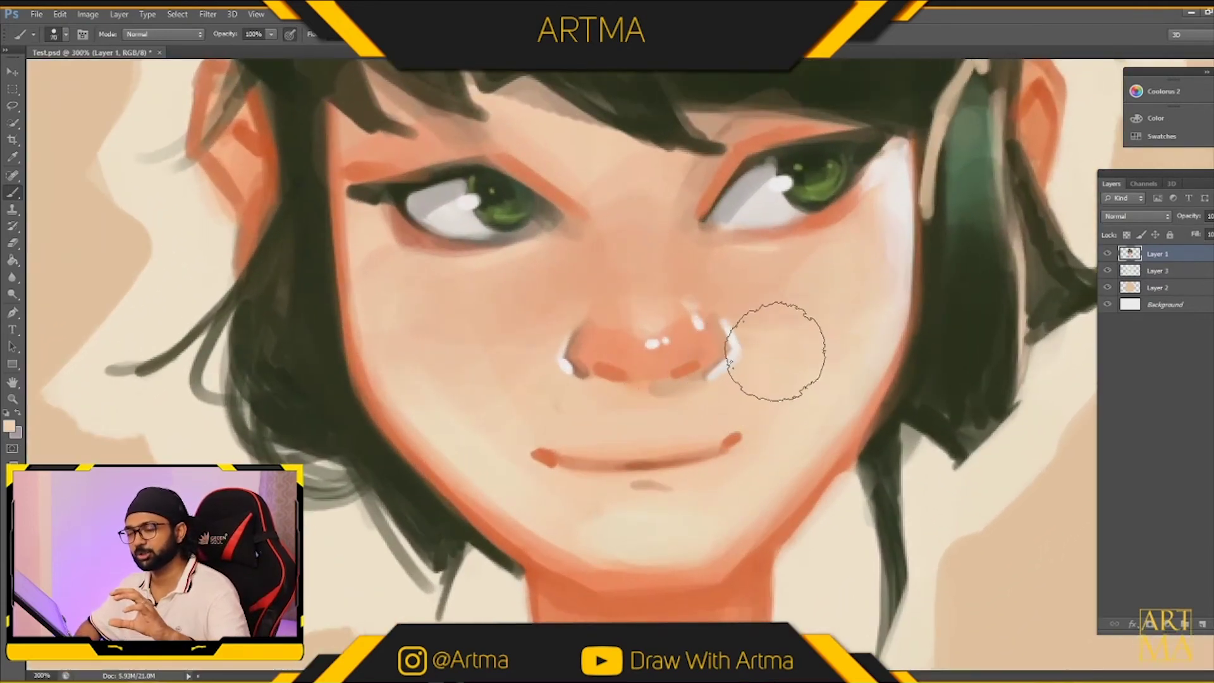
alt+click(760, 351)
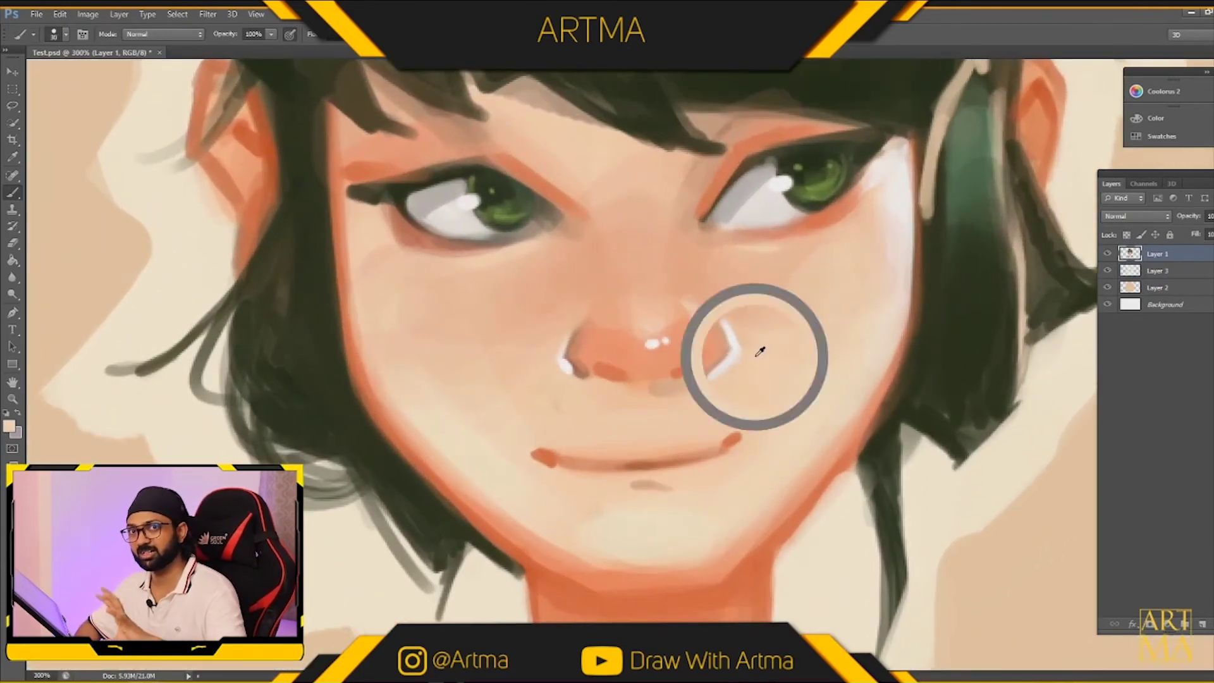
key(bracketleft)
key(bracketleft)
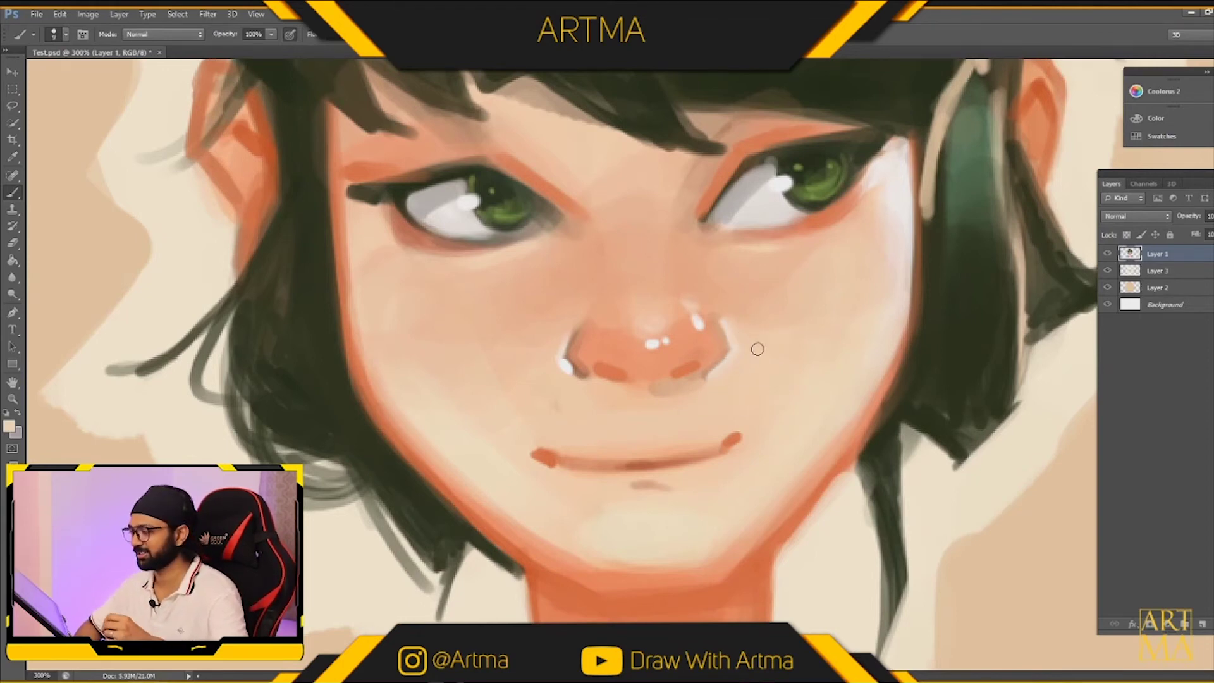
key(bracketright)
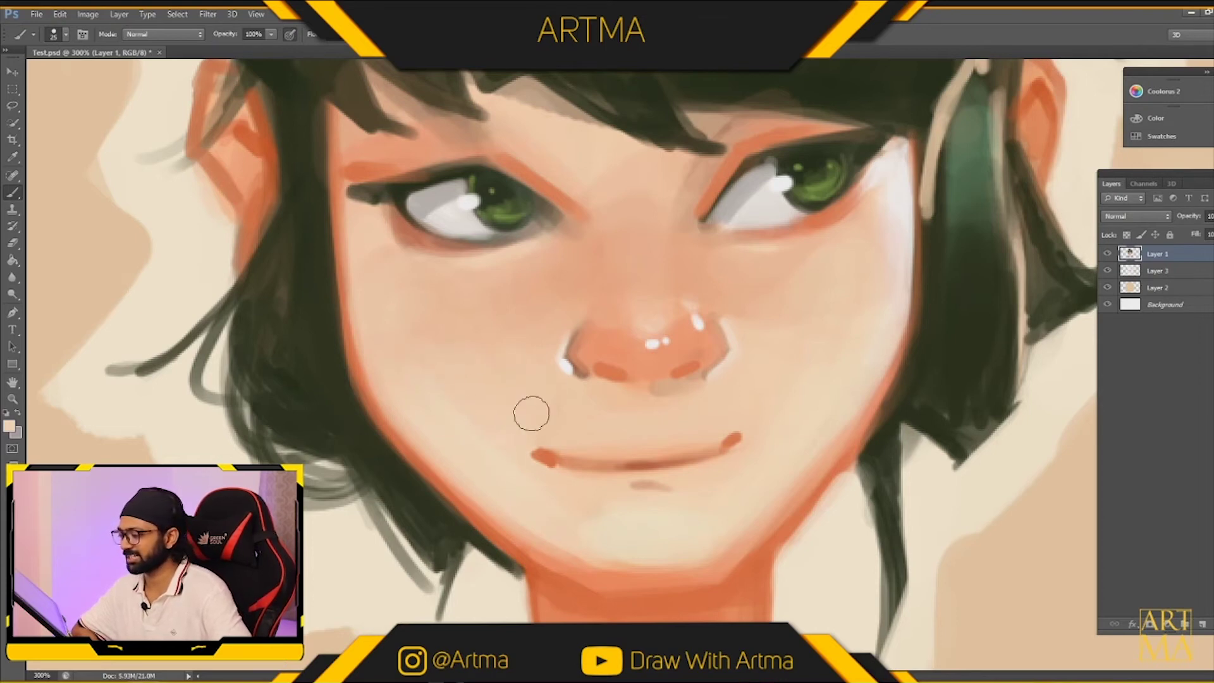
Sample the cheek and nose tones and refine the nose's right edge with a small brush.
alt+click(474, 290)
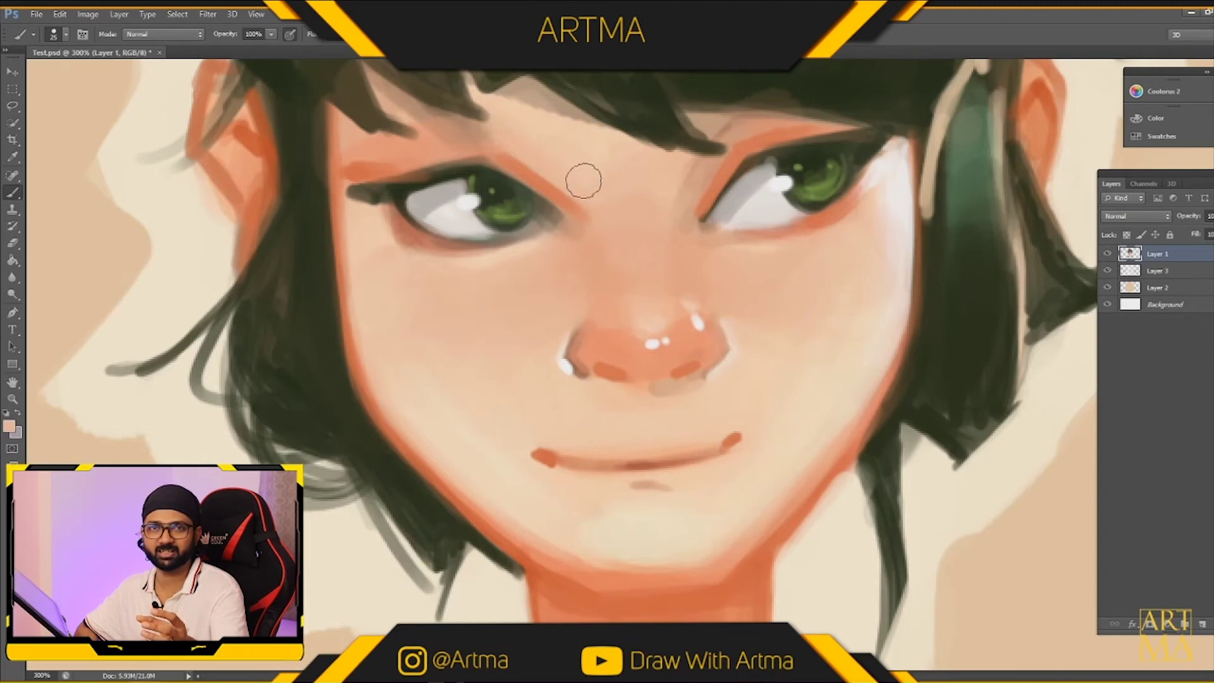
key(bracketleft)
key(bracketleft)
key(bracketleft)
key(bracketleft)
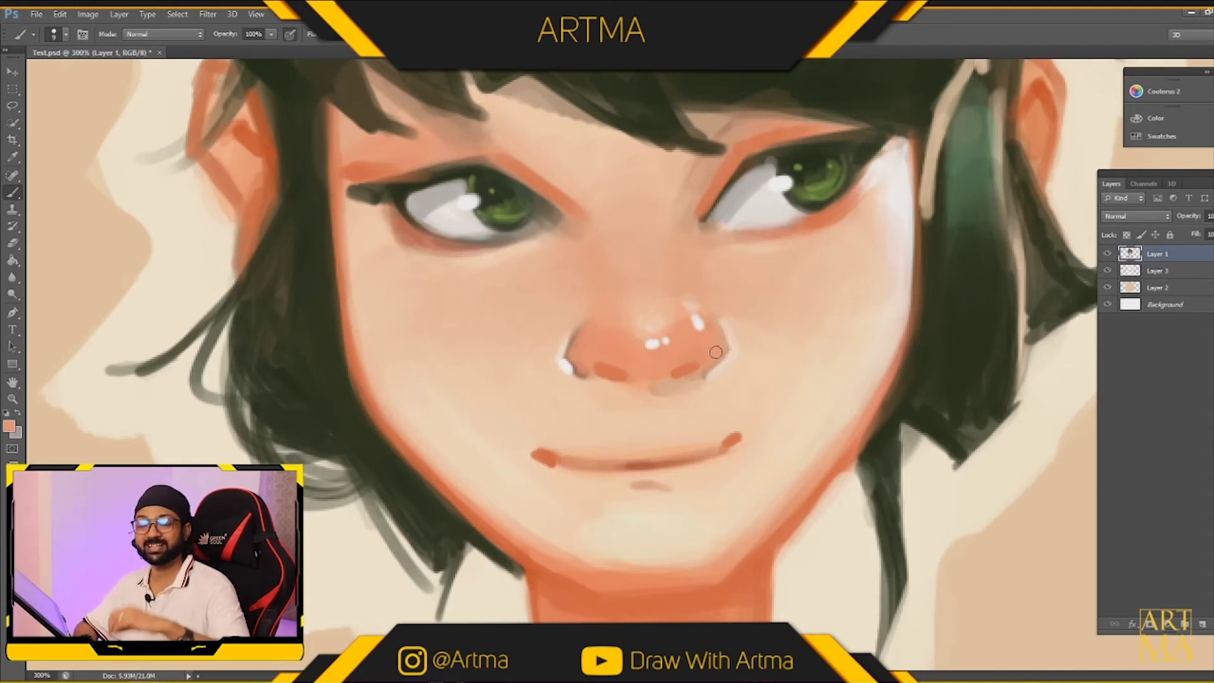
alt+click(648, 309)
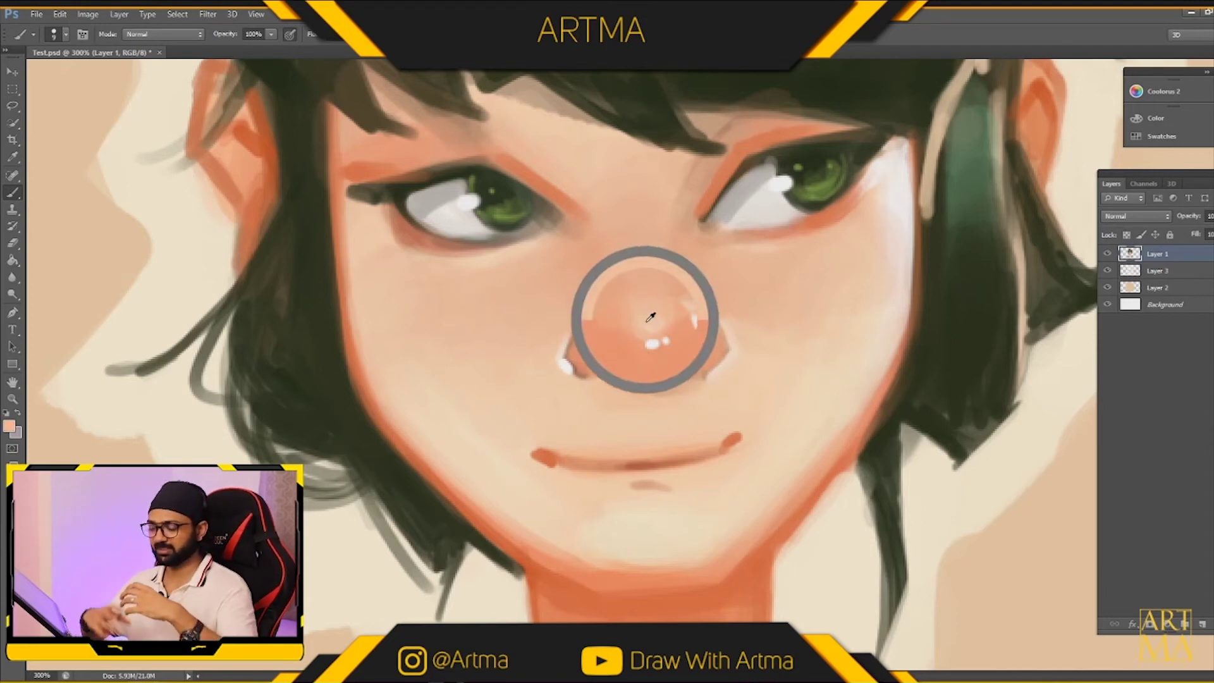
Paint out the white highlight beside the left nostril with sampled cheek tones and blend the skin along the nose bridge.
alt+click(832, 328)
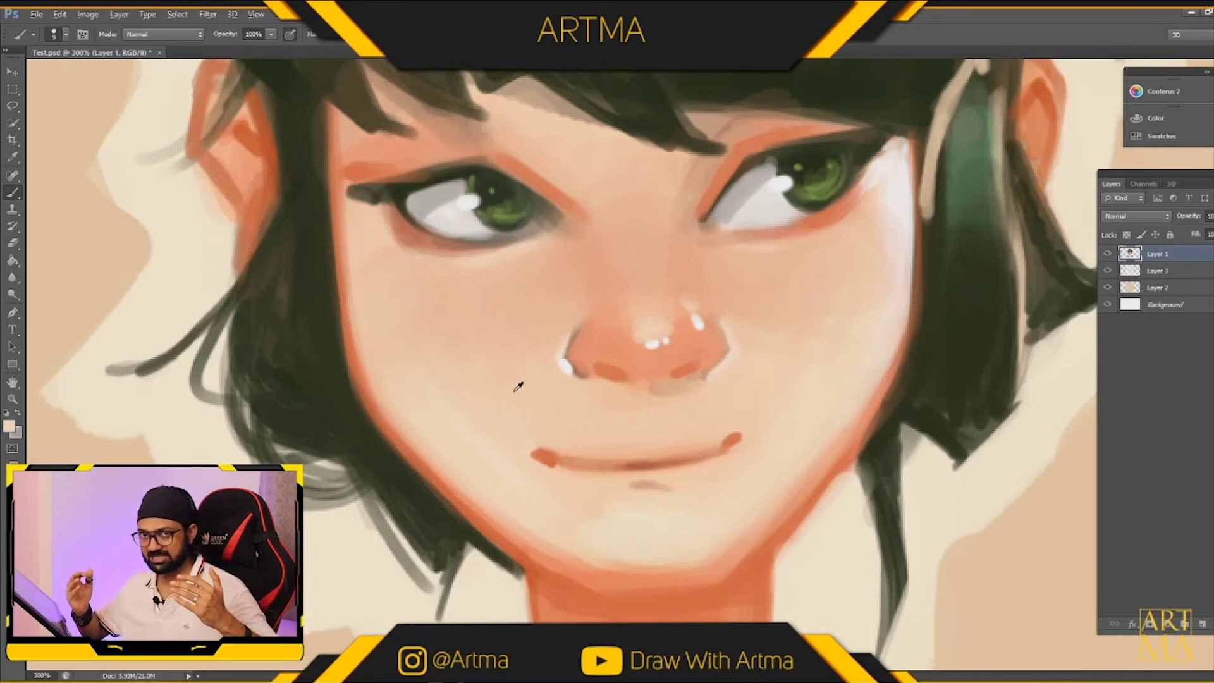
alt+click(536, 373)
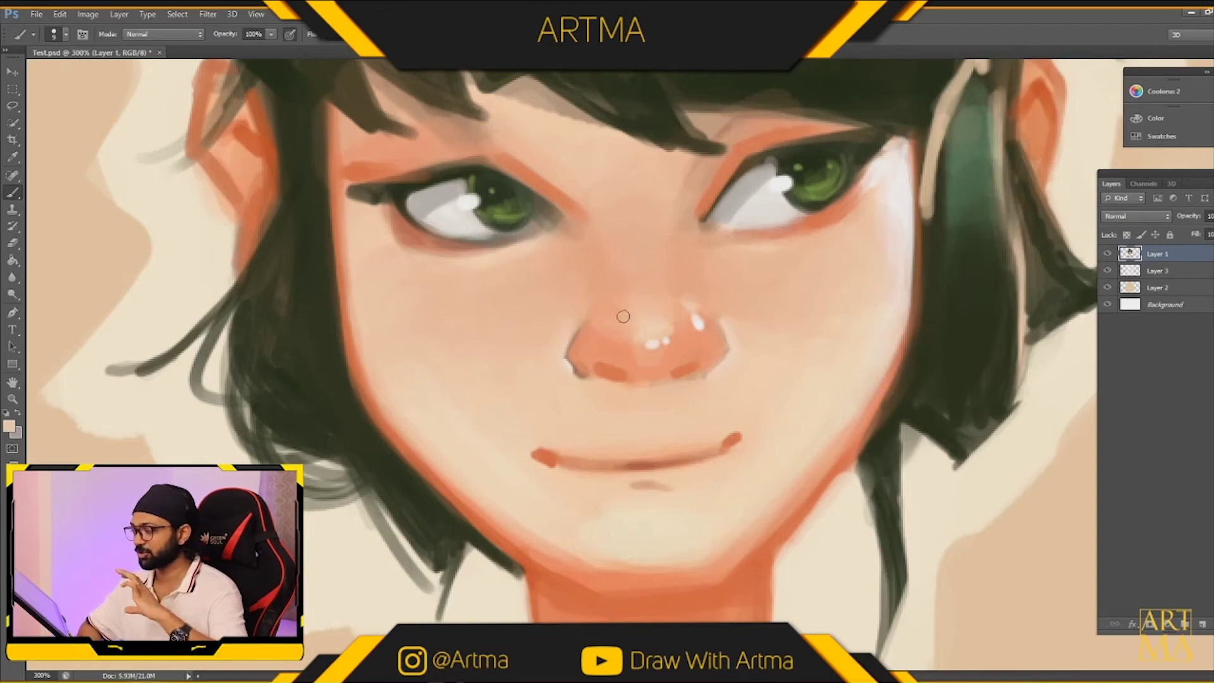
drag(724, 308, 700, 320)
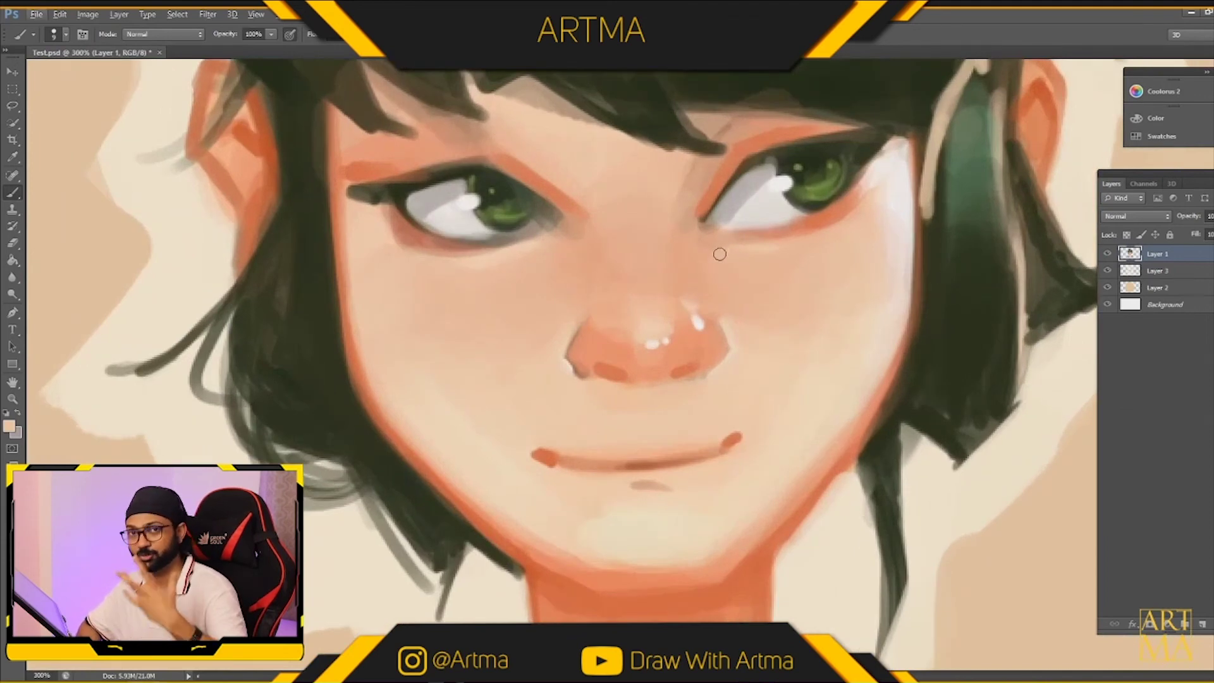
drag(727, 229, 674, 326)
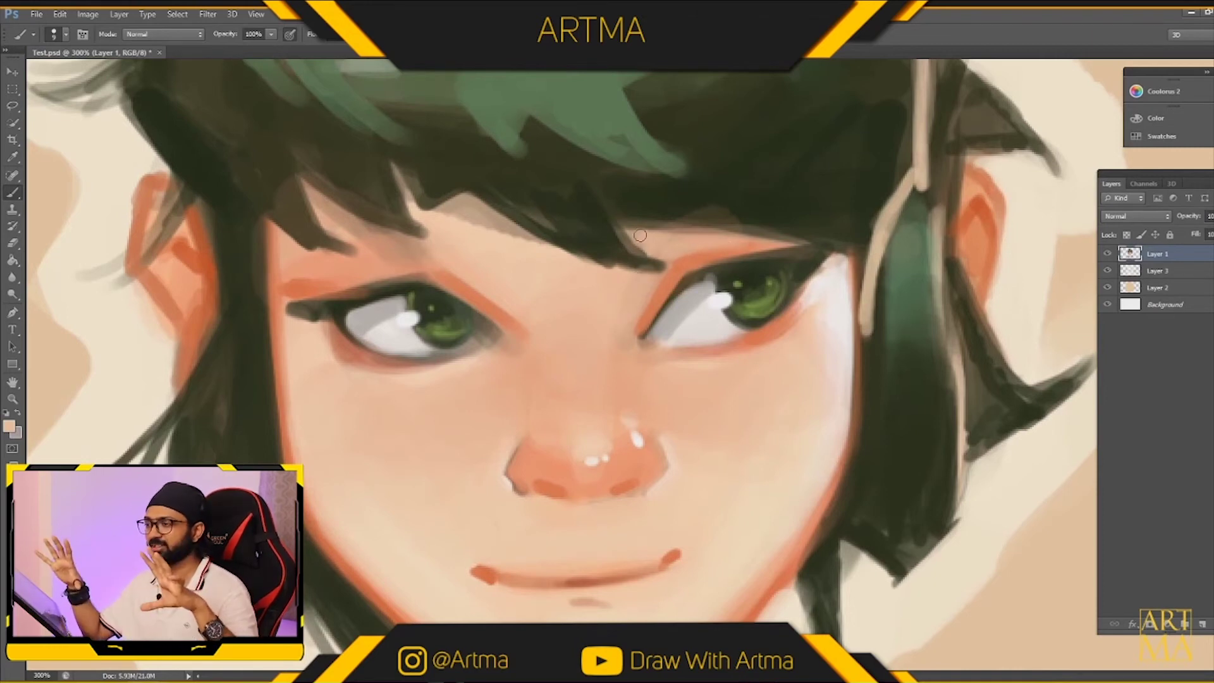
Sample the dark hair colour and repaint the fringe's lower edge near the inner corner of the right eye.
alt+click(676, 205)
mouse_move(676, 206)
mouse_down()
mouse_move(784, 227)
mouse_move(595, 215)
mouse_move(635, 260)
mouse_up()
drag(549, 225, 529, 203)
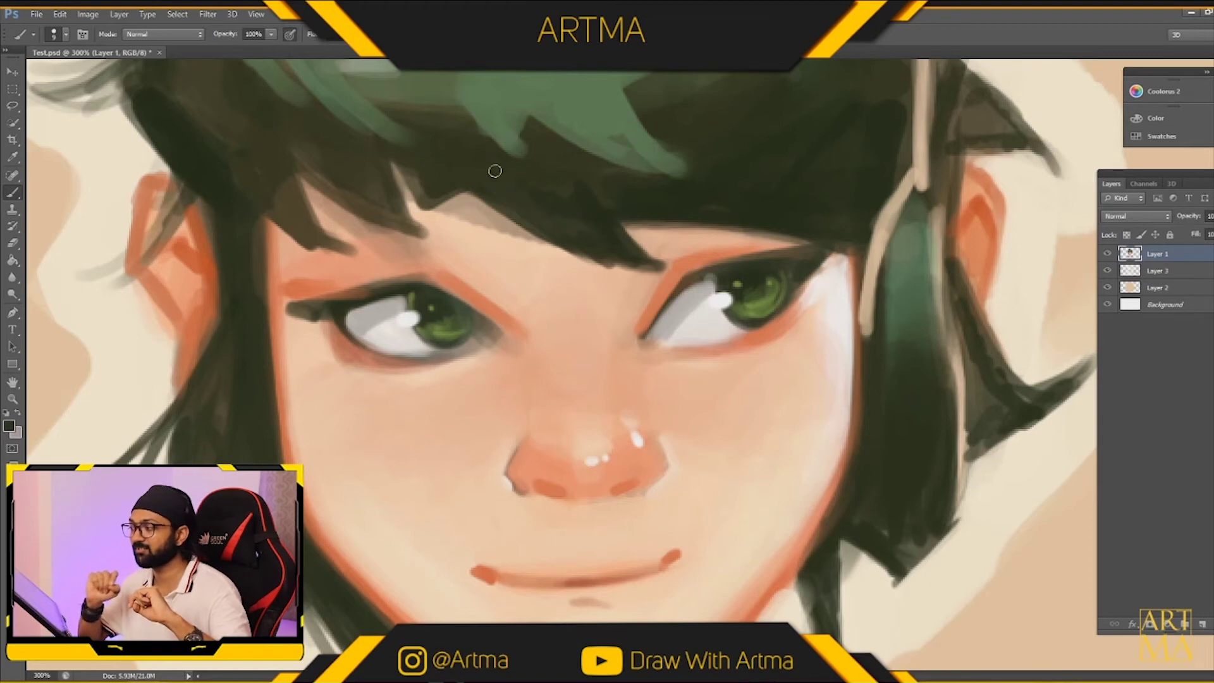
Sharpen the pointed central fringe lock above the nose bridge by alternating sampled forehead skin and dark hair tones.
alt+click(549, 270)
drag(569, 256, 657, 274)
alt+click(540, 216)
drag(594, 249, 627, 261)
mouse_move(553, 231)
mouse_down()
mouse_move(646, 268)
mouse_move(612, 211)
mouse_move(658, 256)
mouse_up()
alt+click(578, 273)
alt+click(649, 232)
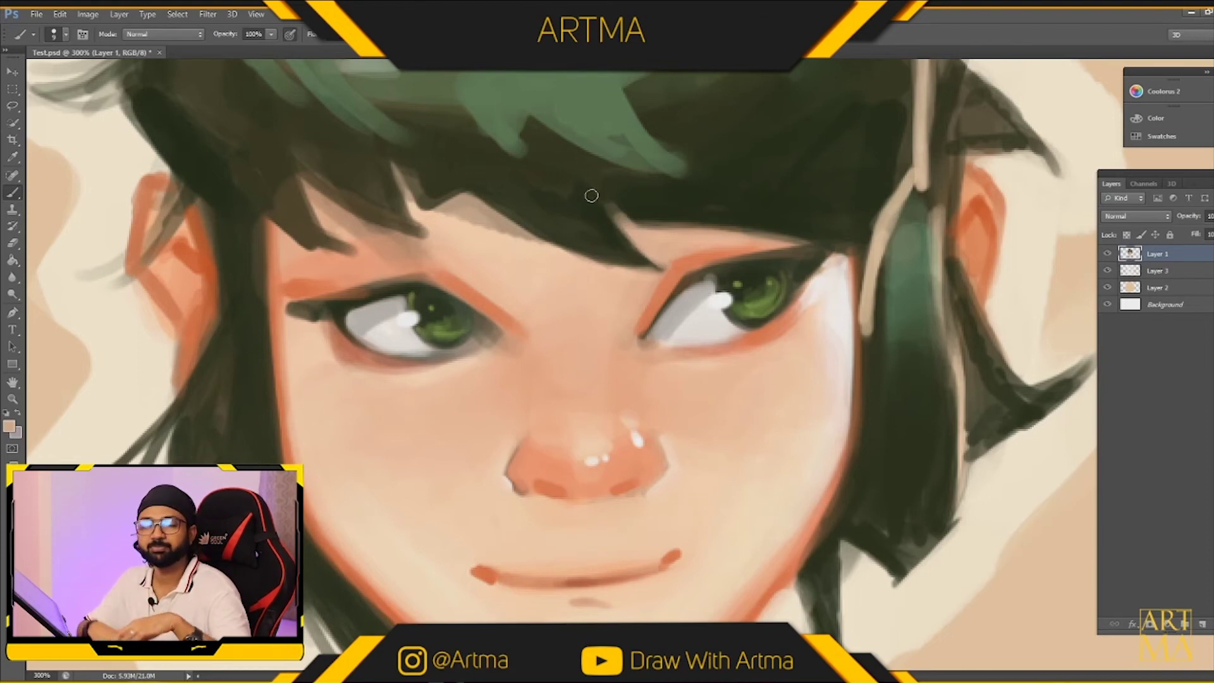
Cover the stray light mark in the fringe with sampled dark hair colour and define the locks above the left eye.
alt+click(607, 203)
mouse_move(607, 203)
mouse_down()
mouse_move(644, 211)
mouse_move(658, 196)
mouse_up()
mouse_move(412, 167)
mouse_down()
mouse_move(431, 204)
mouse_move(464, 176)
mouse_move(378, 162)
mouse_move(397, 223)
mouse_move(388, 177)
mouse_move(448, 238)
mouse_up()
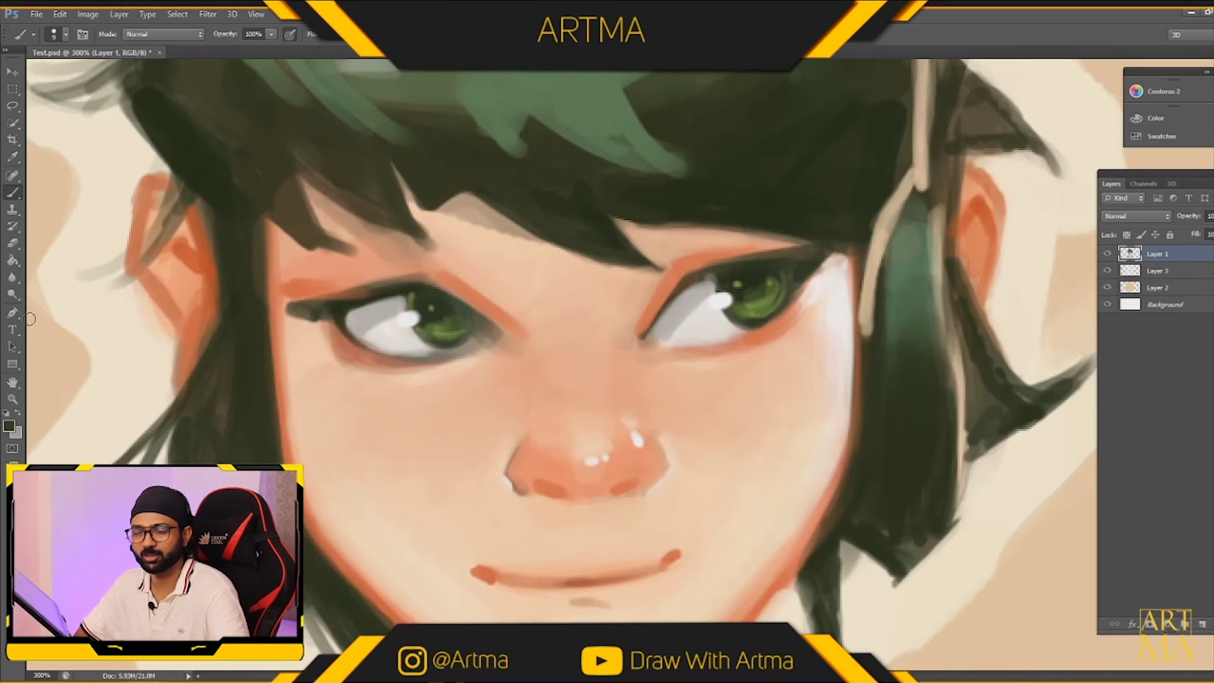
drag(299, 164, 408, 232)
drag(306, 180, 438, 242)
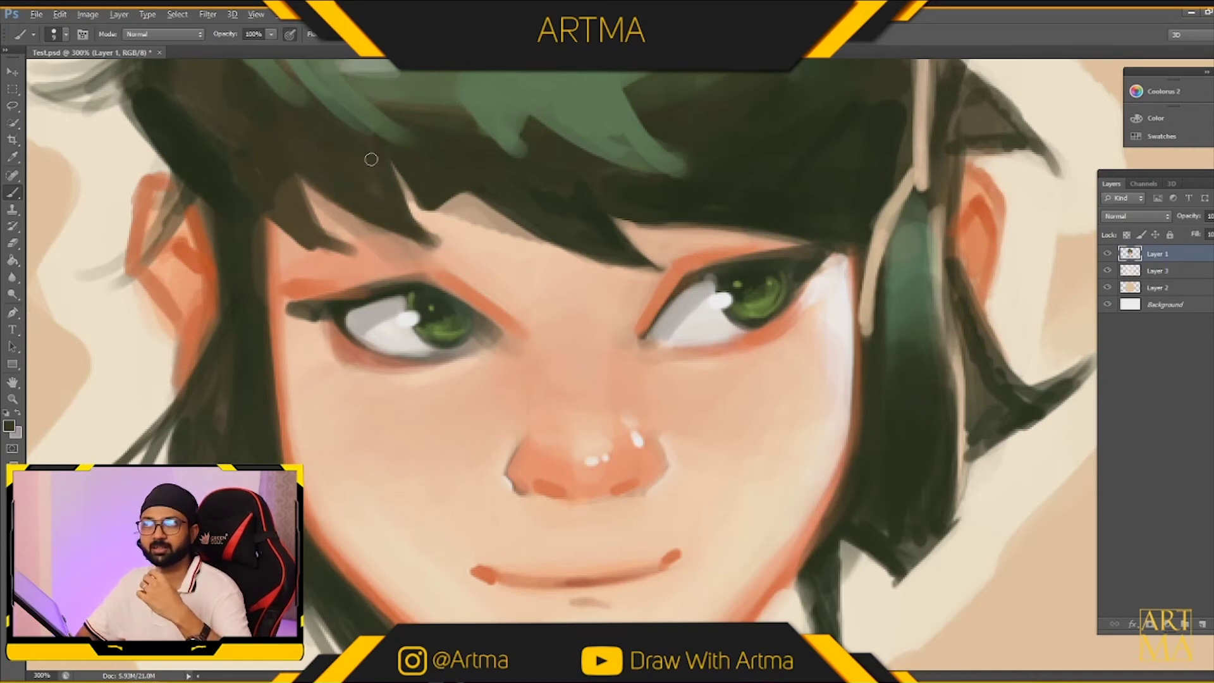
Sample the forehead skin tone and clean up the skin gaps between the fringe locks above the left eye.
alt+click(434, 221)
drag(392, 168, 442, 242)
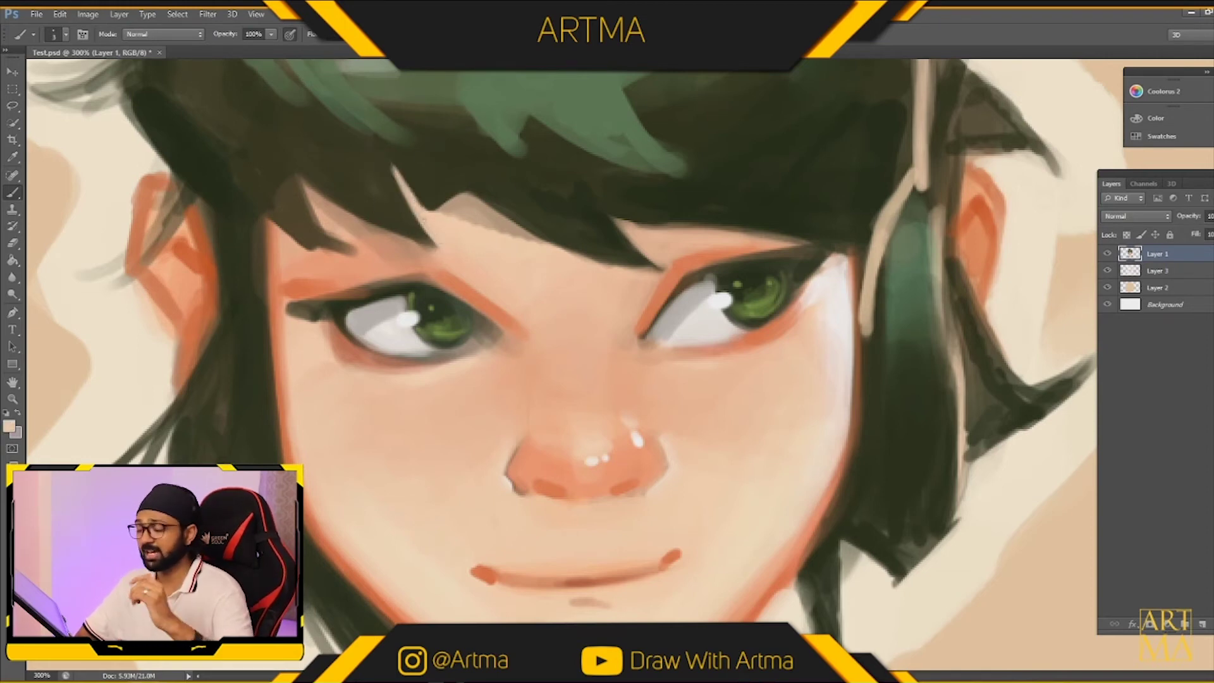
drag(304, 185, 436, 256)
drag(357, 215, 436, 252)
Darken the hair lock beside the left cheek with sampled hair tones, undoing the last strokes and resampling the dark colour.
alt+click(266, 199)
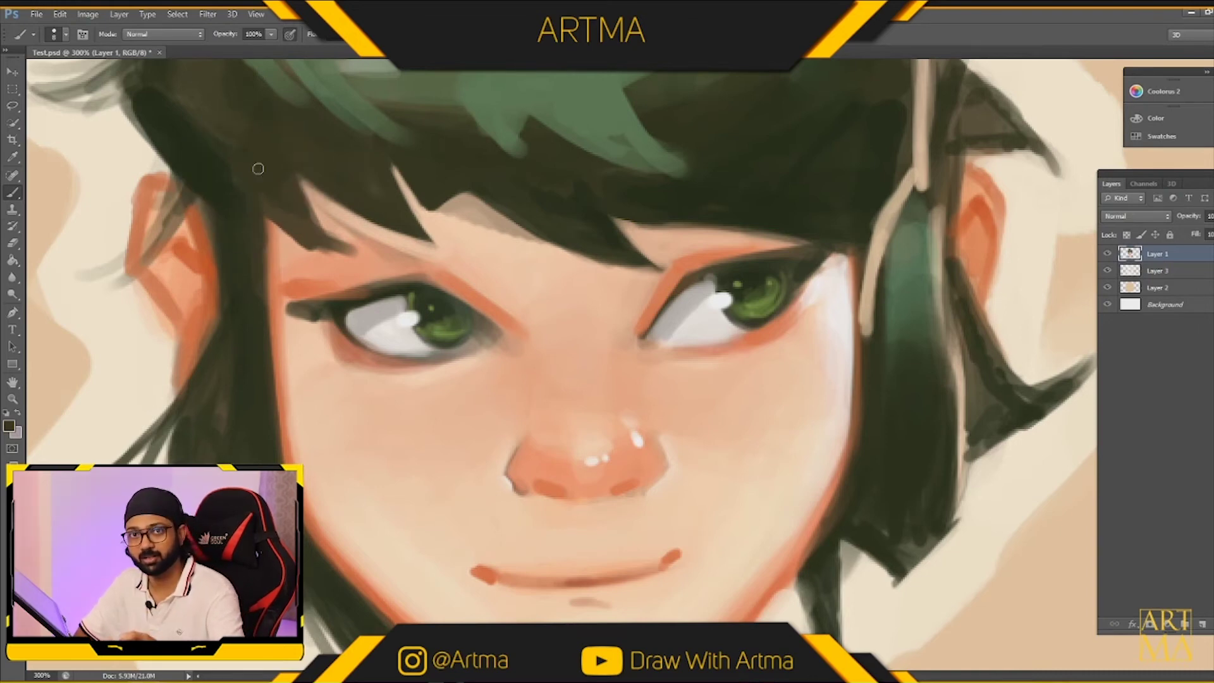
mouse_move(196, 186)
mouse_down()
mouse_move(215, 268)
mouse_move(212, 251)
mouse_move(209, 341)
mouse_move(245, 386)
mouse_up()
drag(263, 235, 268, 366)
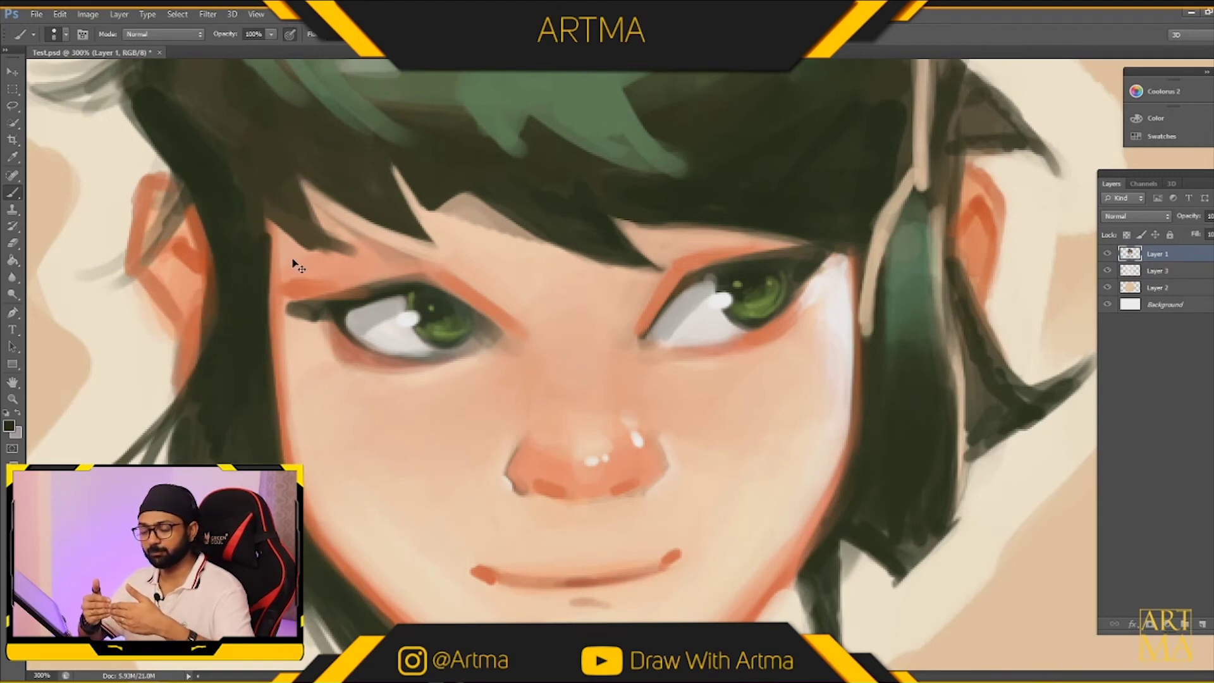
key(ctrl+alt+z)
key(ctrl+alt+z)
alt+click(241, 240)
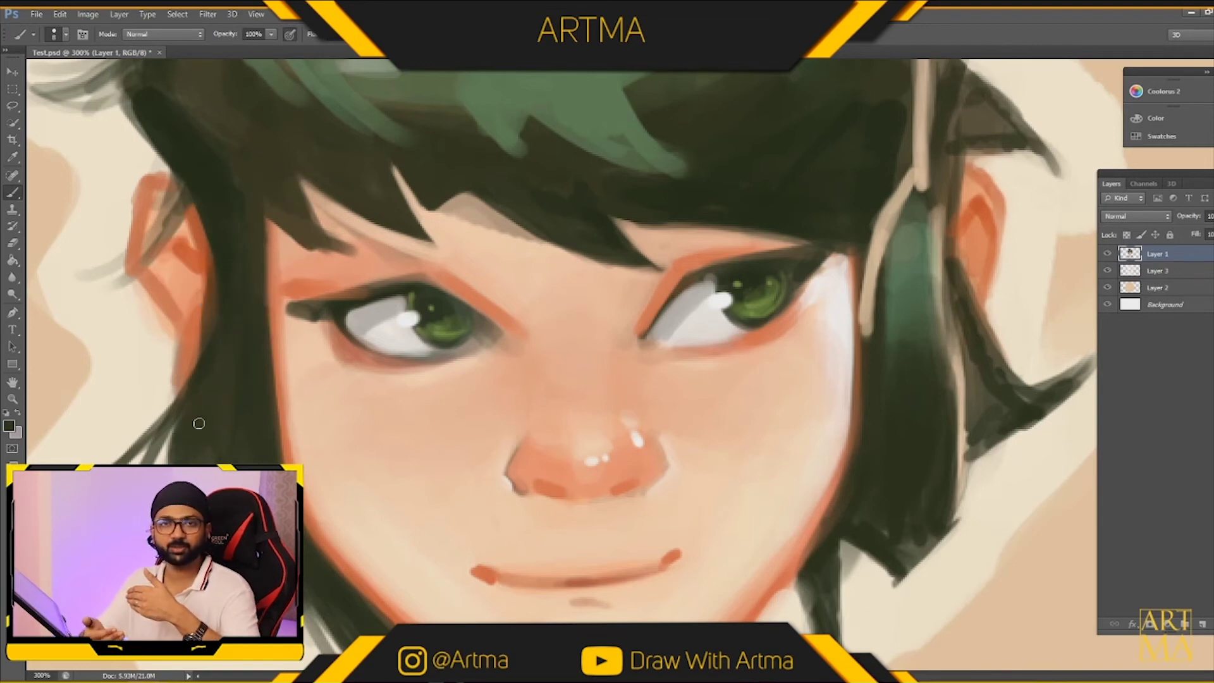
Sample the fringe's green and paint lighter strands down the left side lock, starting with a size 20 brush.
alt+click(471, 108)
key(bracketright)
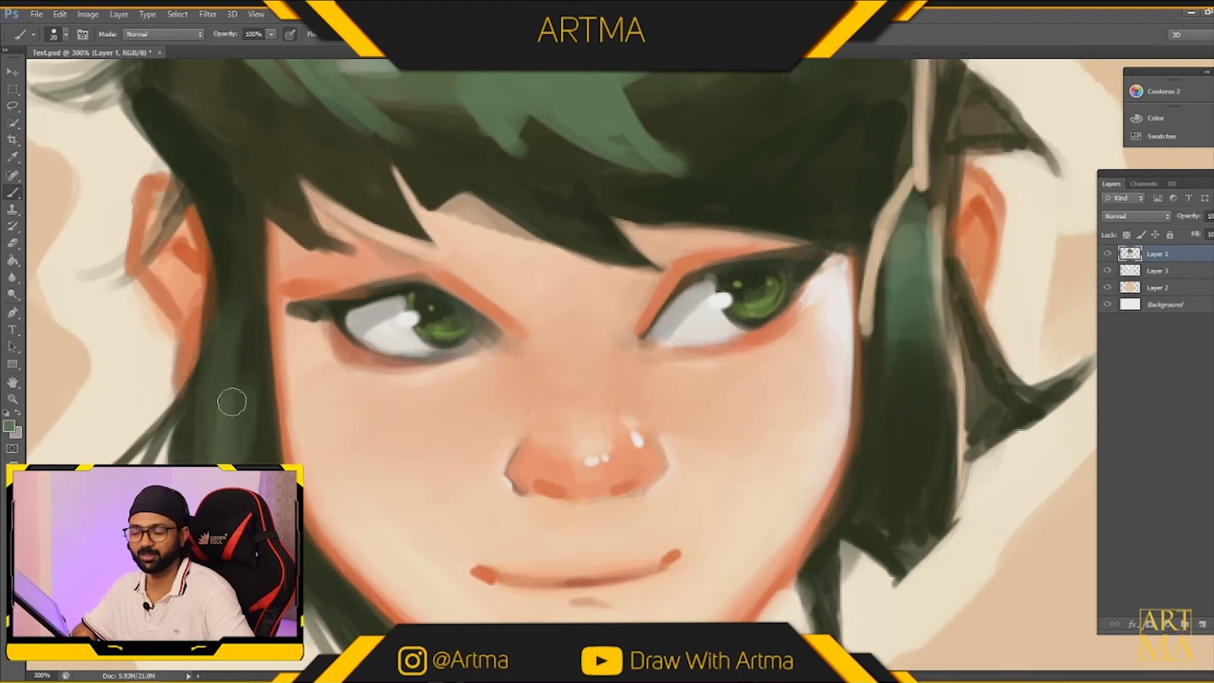
key(bracketleft)
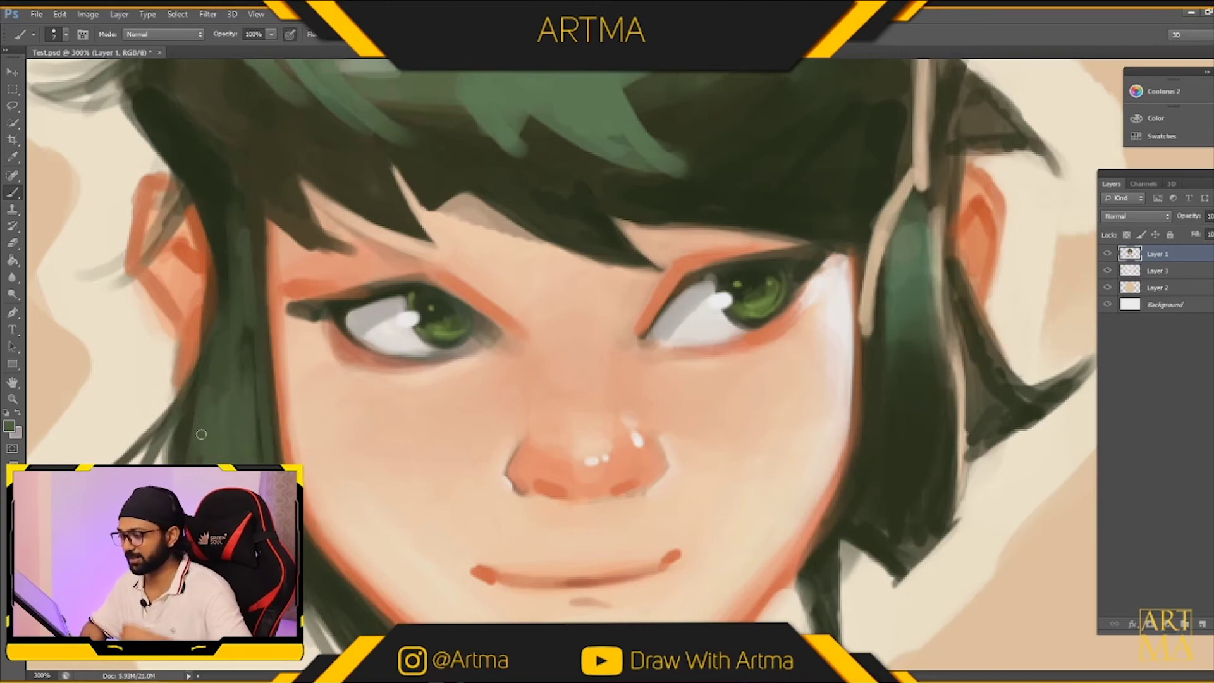
Sample the dark lash colour and sharpen the upper lash lines of both eyes.
key(ctrl+minus)
key(ctrl+minus)
key(ctrl+minus)
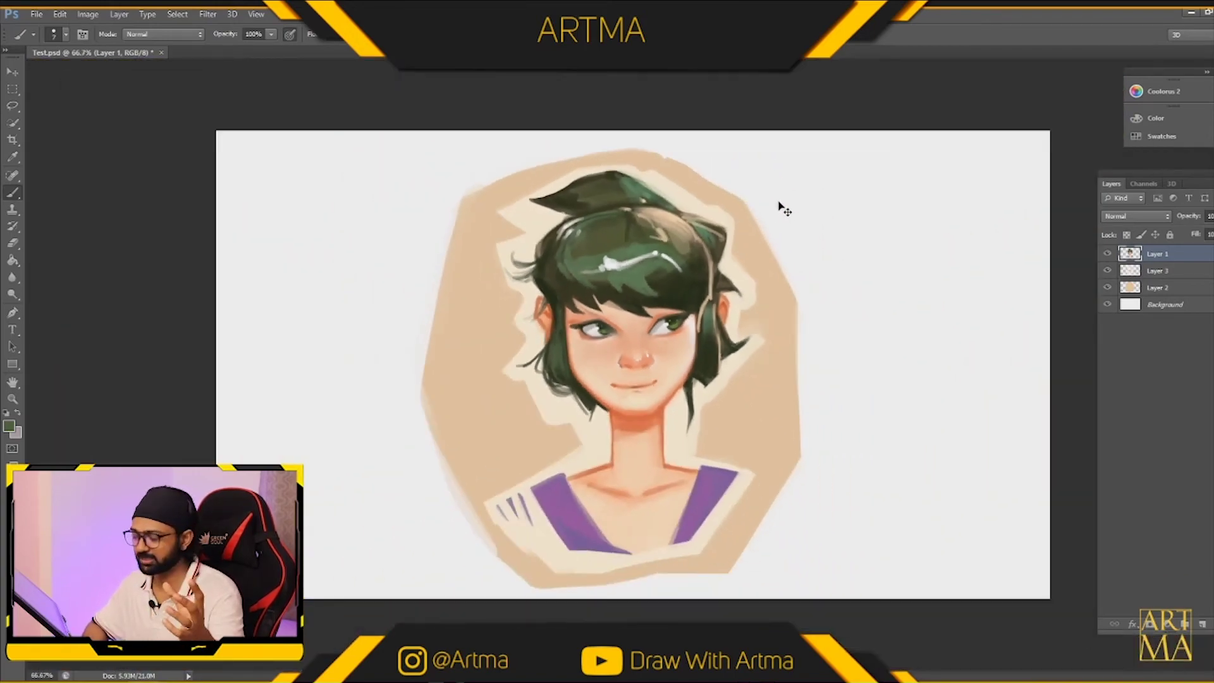
key(ctrl+plus)
key(ctrl+plus)
key(ctrl+plus)
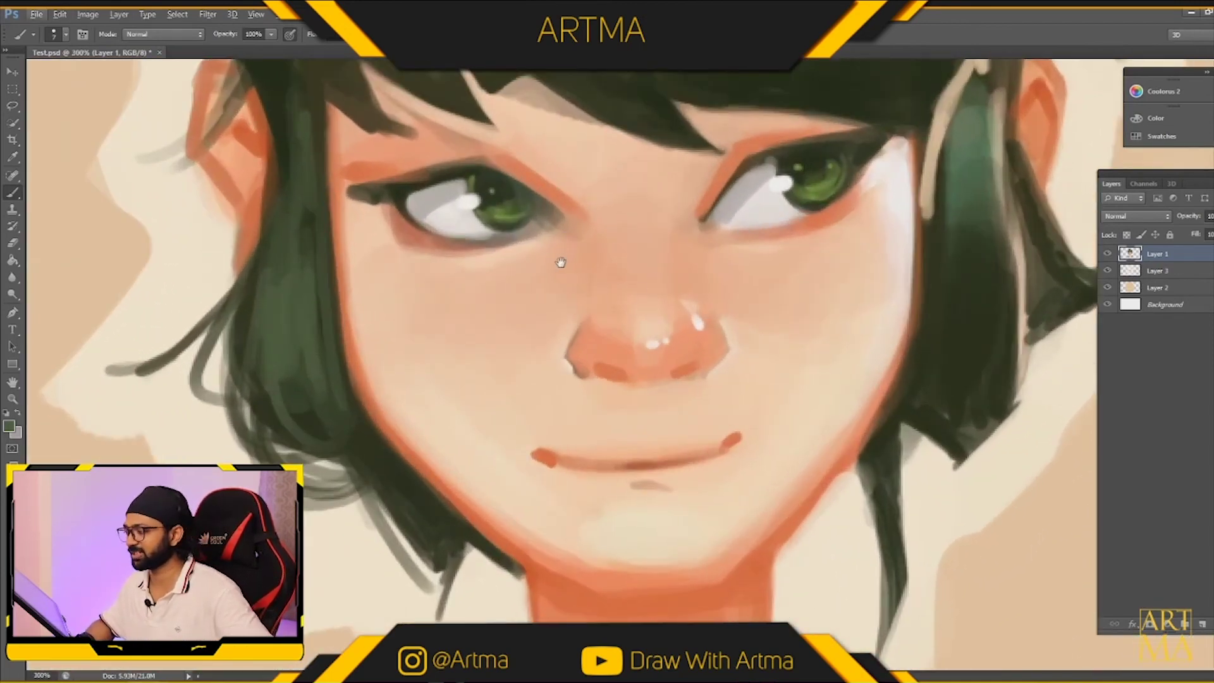
drag(561, 263, 543, 374)
alt+click(383, 305)
mouse_move(381, 299)
mouse_down()
mouse_move(463, 275)
mouse_move(341, 306)
mouse_move(462, 280)
mouse_move(493, 287)
mouse_up()
mouse_move(720, 280)
mouse_down()
mouse_move(695, 320)
mouse_move(736, 267)
mouse_move(852, 251)
mouse_move(825, 262)
mouse_move(859, 262)
mouse_move(845, 287)
mouse_up()
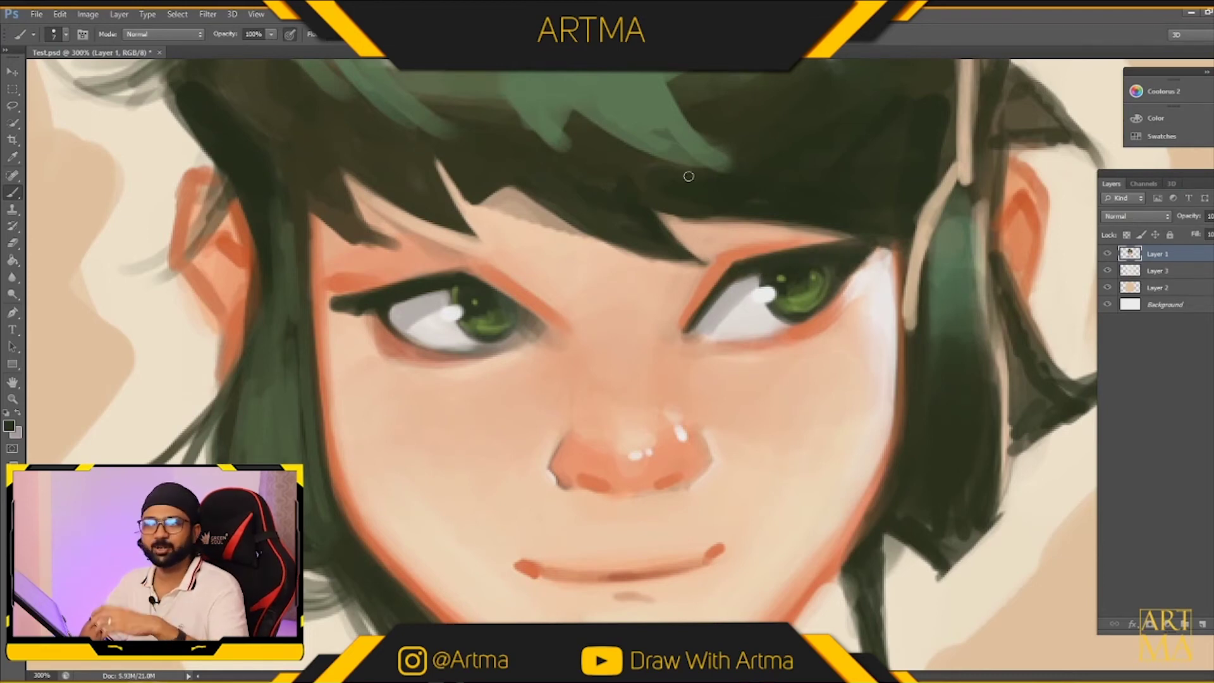
Reshape the fringe's lower edge with dark hair colour, cutting a notch above the right eye and sharpening the left locks.
mouse_move(650, 203)
mouse_down()
mouse_move(720, 222)
mouse_move(834, 225)
mouse_move(776, 221)
mouse_up()
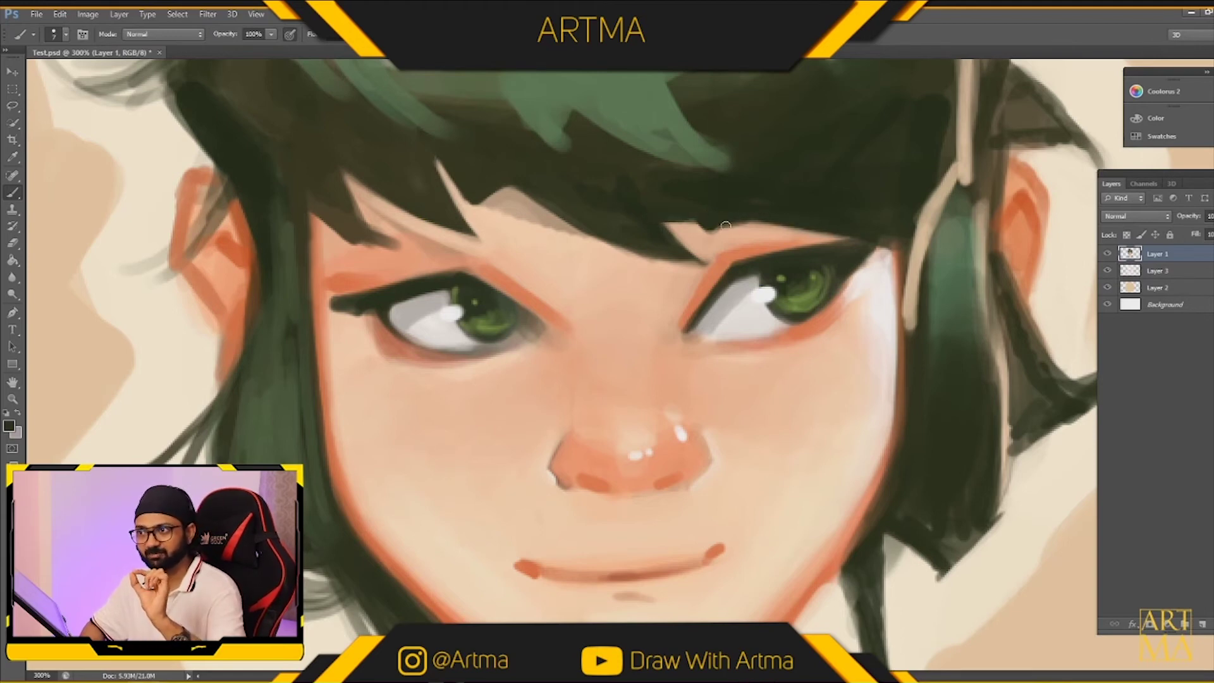
mouse_move(489, 223)
mouse_down()
mouse_move(502, 189)
mouse_move(439, 162)
mouse_move(531, 208)
mouse_move(569, 212)
mouse_up()
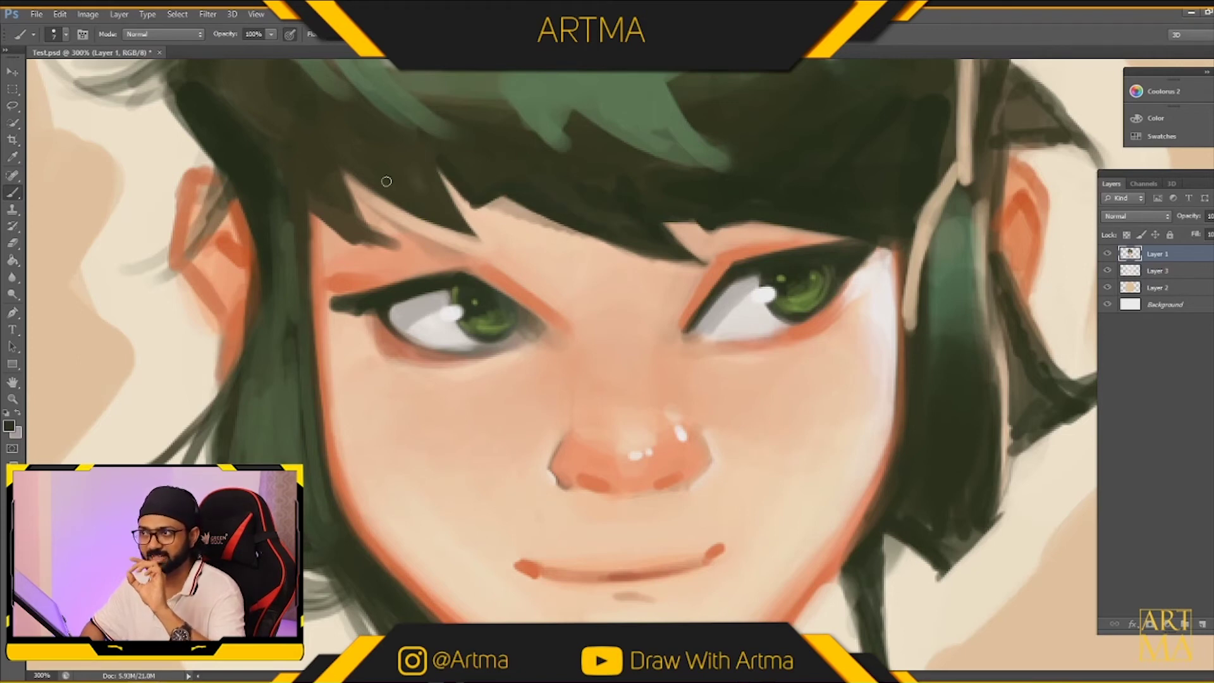
mouse_move(348, 154)
mouse_down()
mouse_move(354, 182)
mouse_move(329, 205)
mouse_move(359, 239)
mouse_move(317, 138)
mouse_move(357, 215)
mouse_move(380, 240)
mouse_move(407, 247)
mouse_up()
alt+click(306, 177)
drag(359, 199, 378, 233)
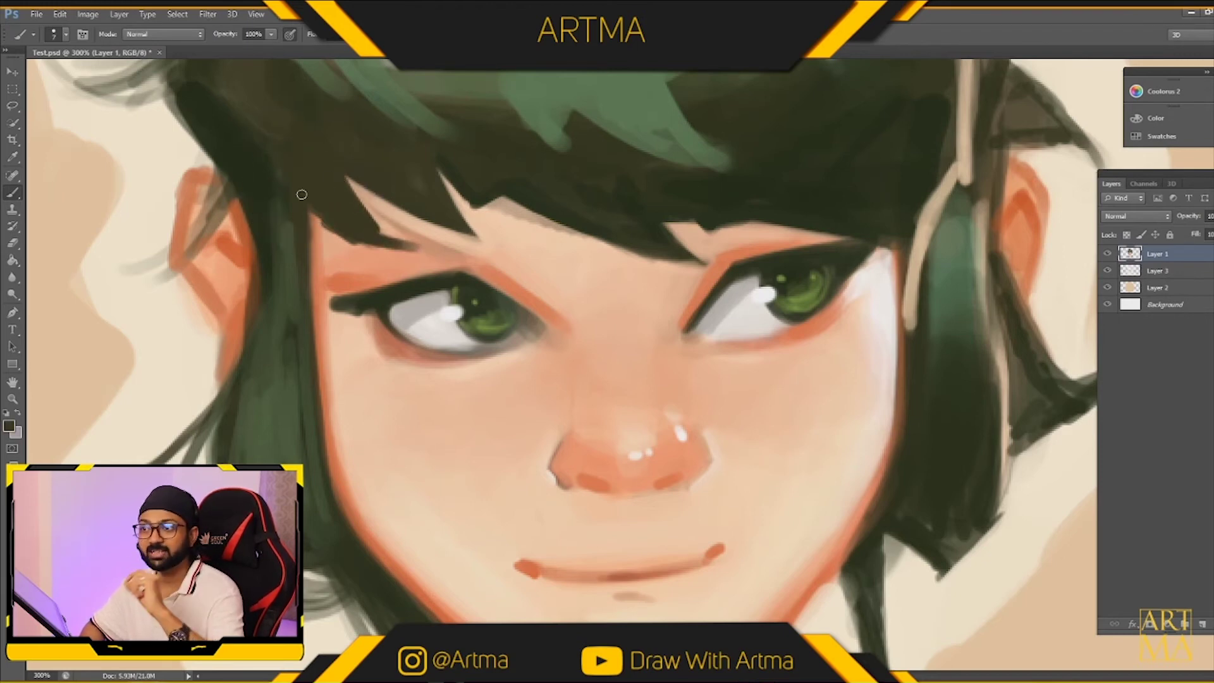
alt+click(333, 247)
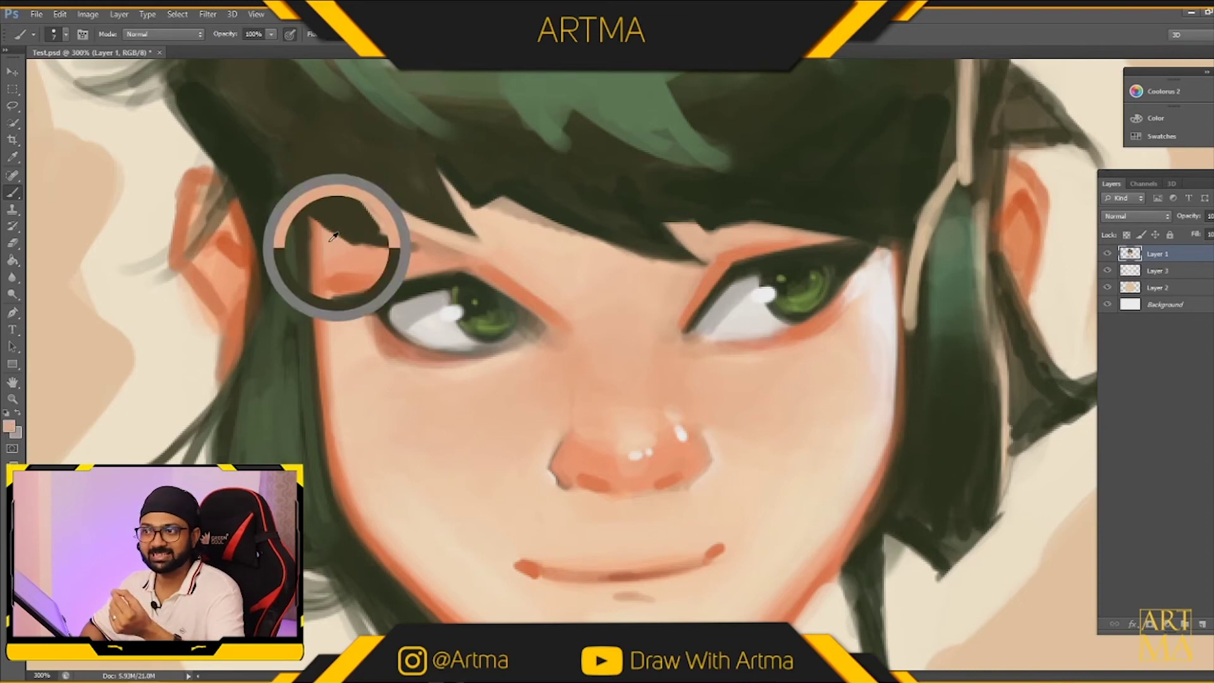
alt+click(301, 193)
drag(335, 181, 385, 233)
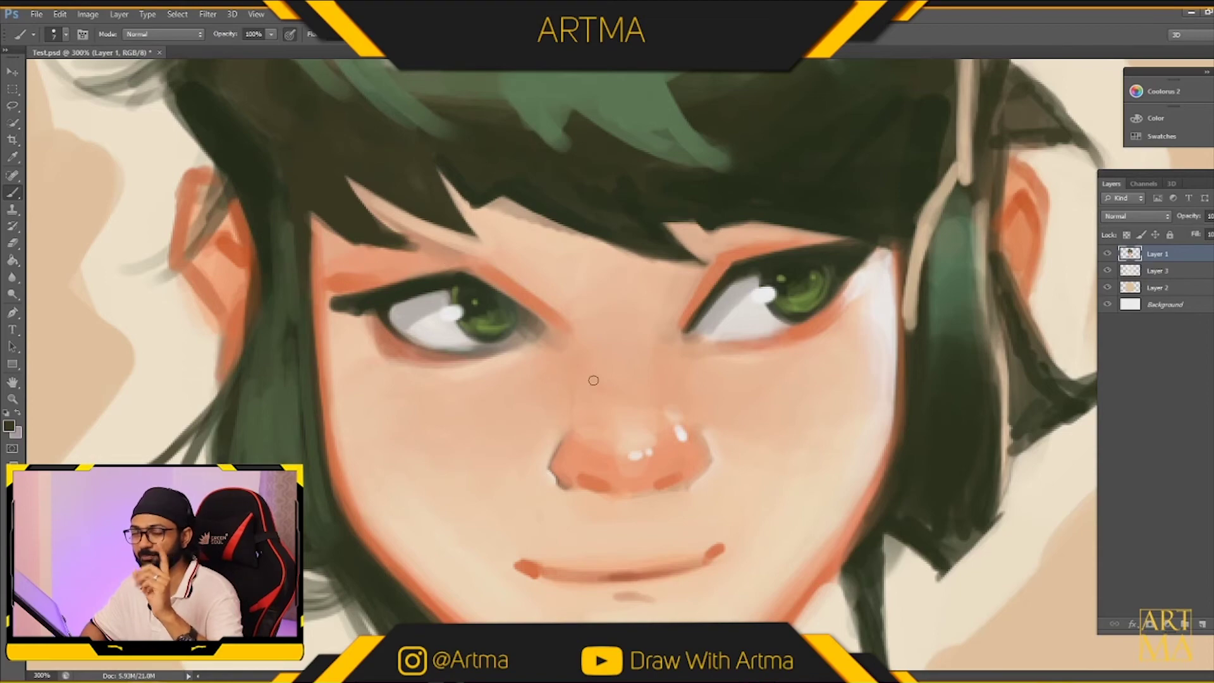
Sample the nostril's reddish orange and outline the nose wings, nostrils and underside of the nose.
key(ctrl+minus)
key(ctrl+minus)
key(ctrl+minus)
key(ctrl+minus)
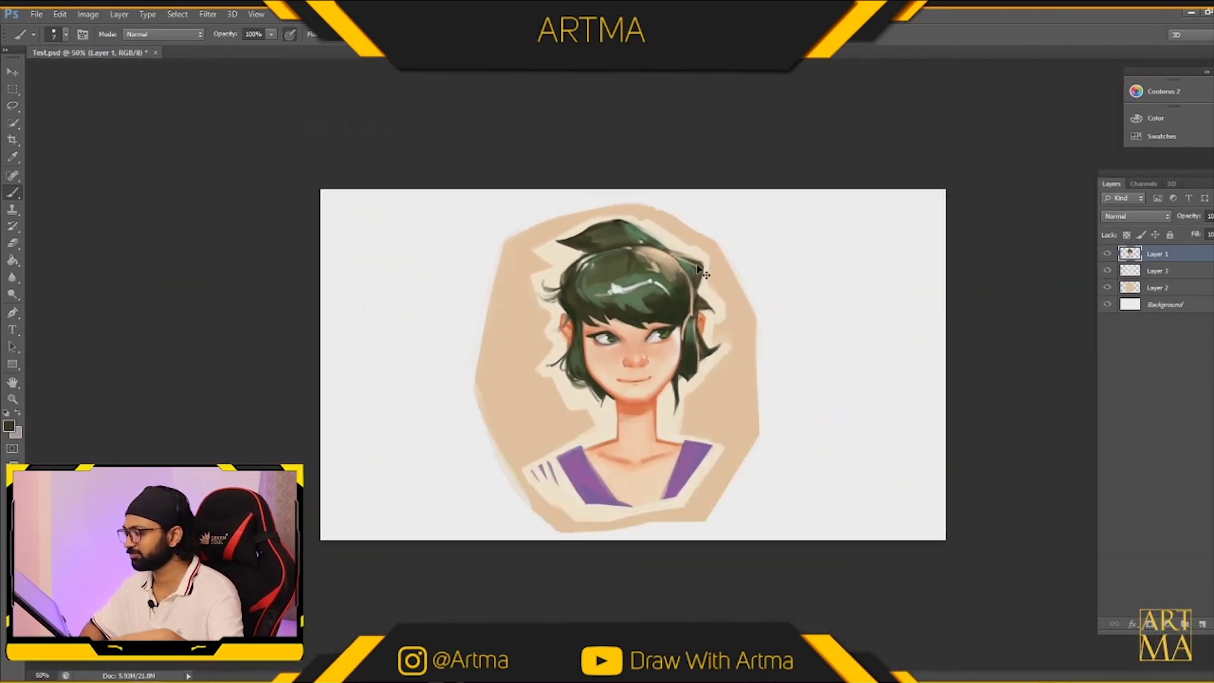
key(ctrl+plus)
key(ctrl+plus)
key(ctrl+plus)
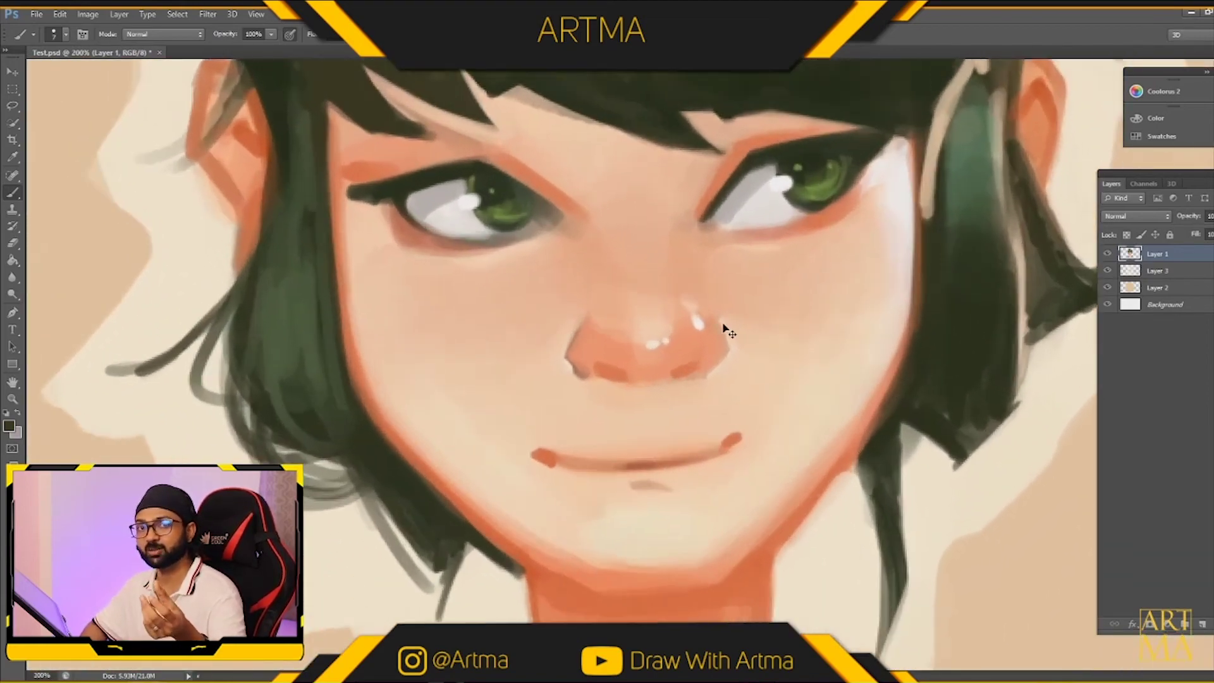
key(ctrl+plus)
key(ctrl+plus)
alt+click(599, 372)
drag(552, 337, 569, 326)
drag(562, 372, 550, 380)
drag(751, 341, 719, 383)
mouse_move(737, 304)
mouse_down()
mouse_move(760, 349)
mouse_move(687, 380)
mouse_up()
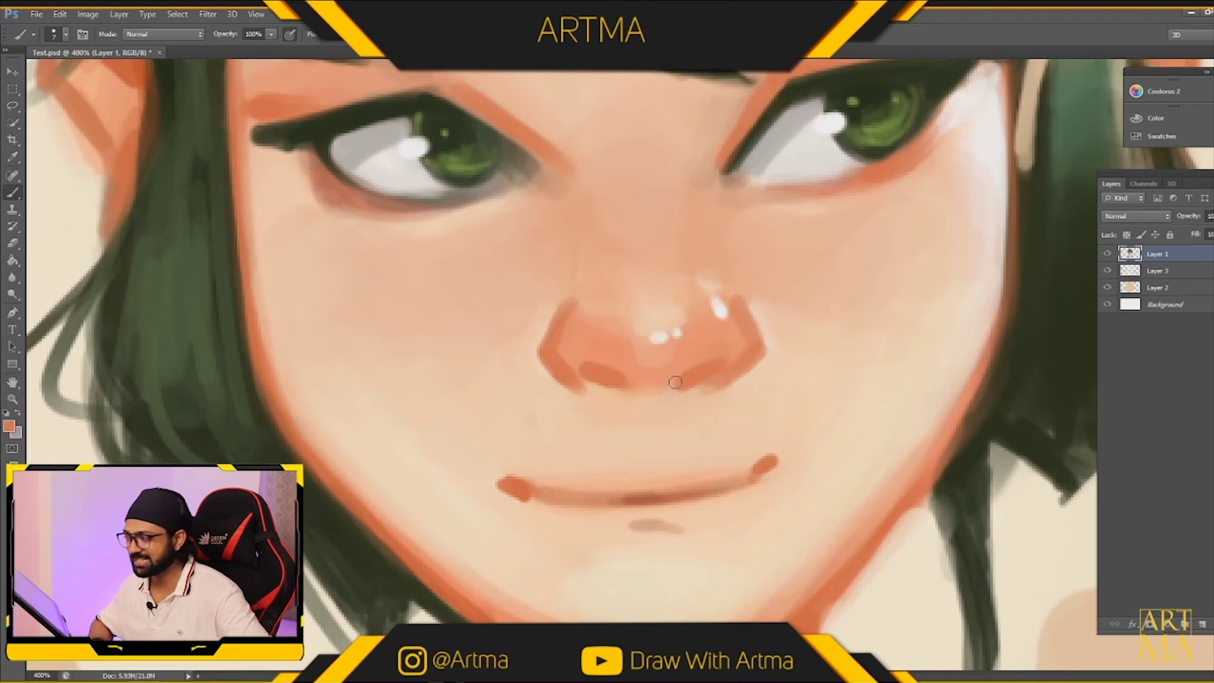
drag(647, 391, 678, 393)
Sample the pale highlight tone, merge the nose tip's two specks into one broader highlight, and enlarge the brush to size 15.
alt+click(661, 326)
drag(658, 336, 676, 332)
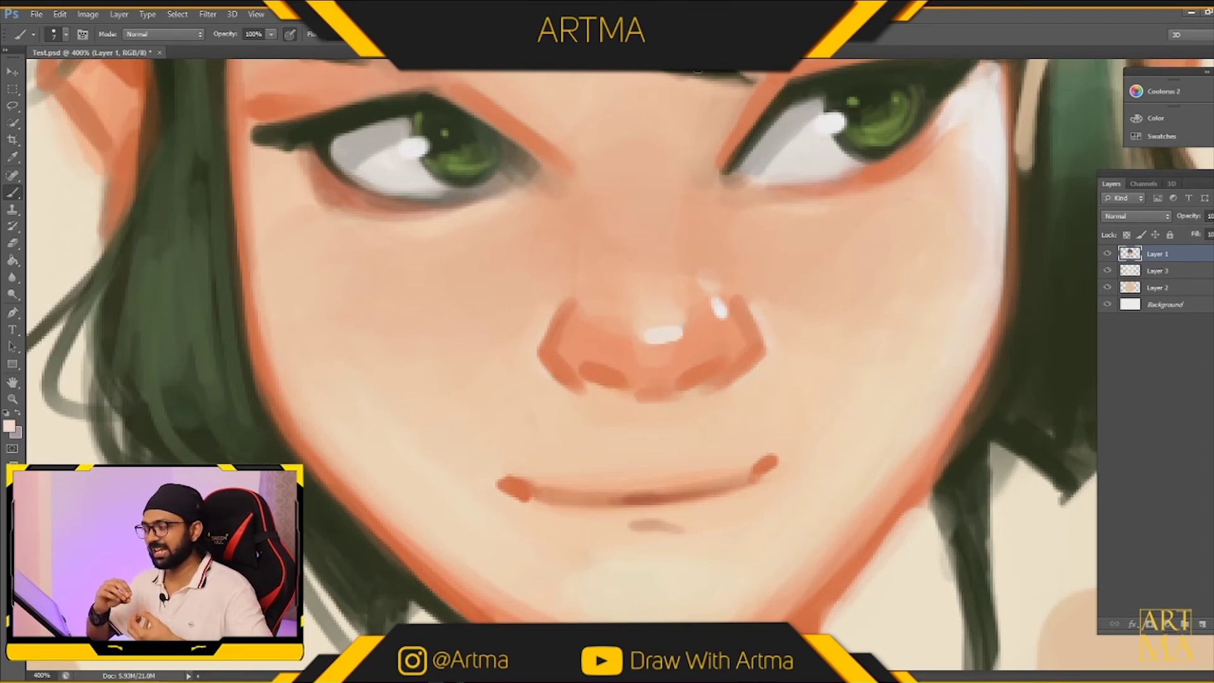
key(bracketright)
key(bracketright)
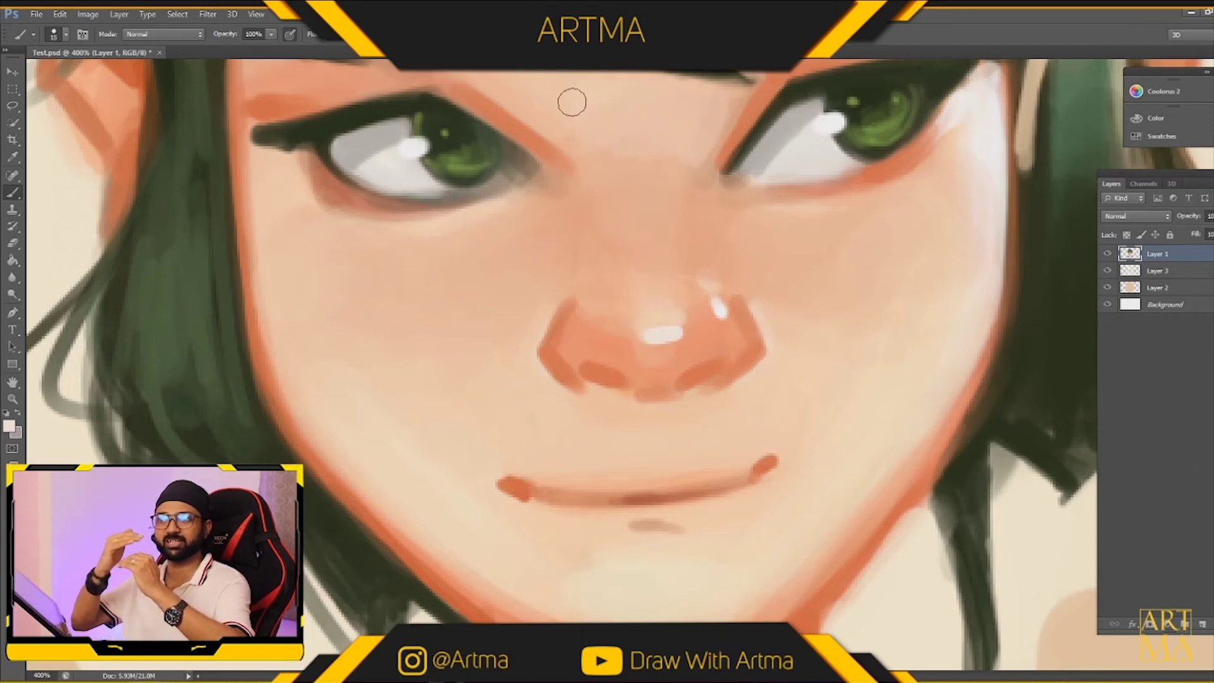
Sample the forehead skin and lid orange, shrink the brush, and tint the fringe notch above the right eye.
key(ctrl+minus)
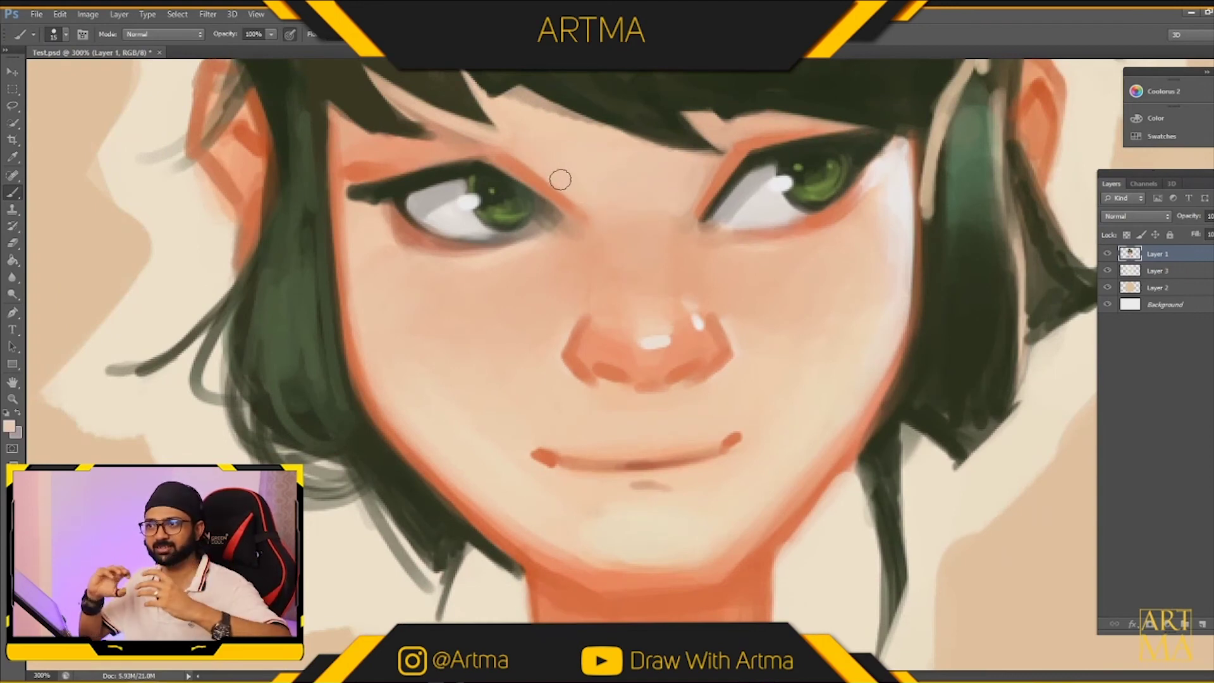
alt+click(539, 130)
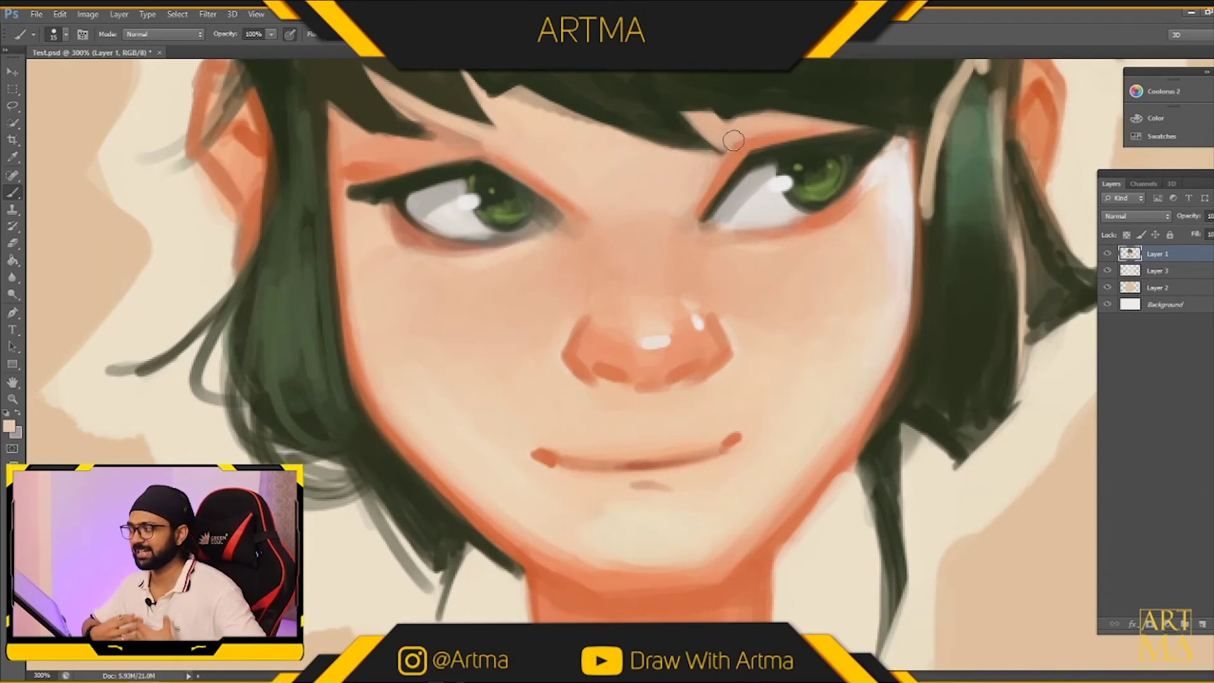
key(bracketleft)
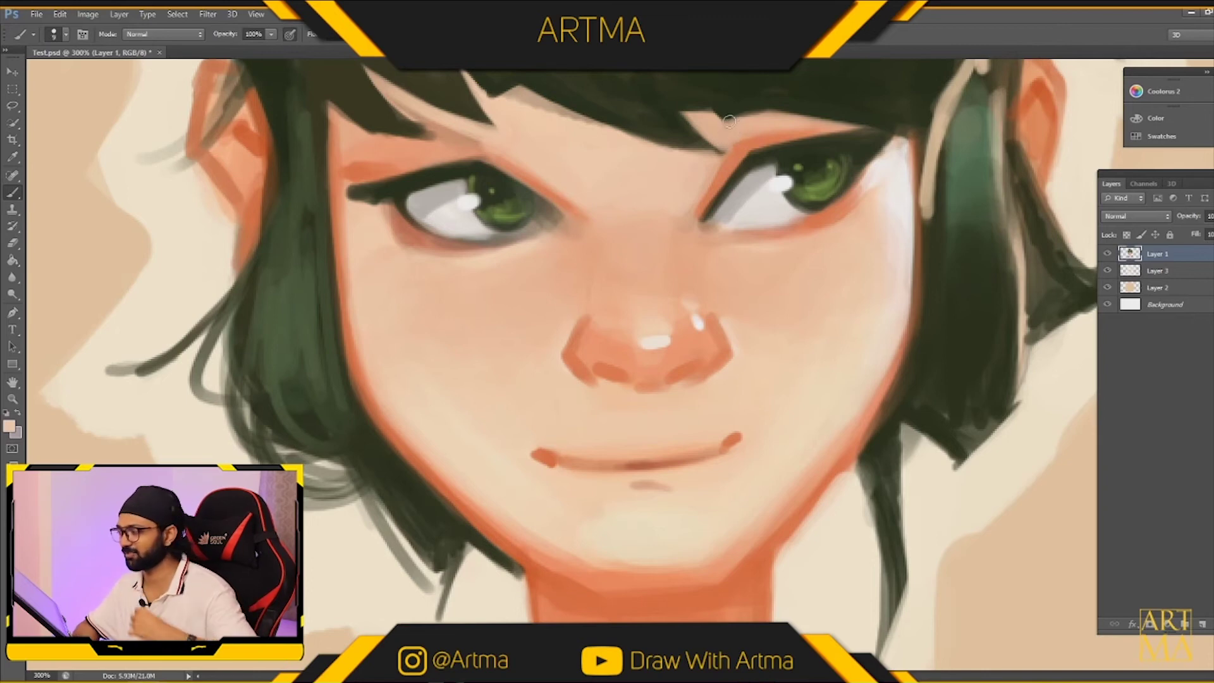
alt+click(742, 143)
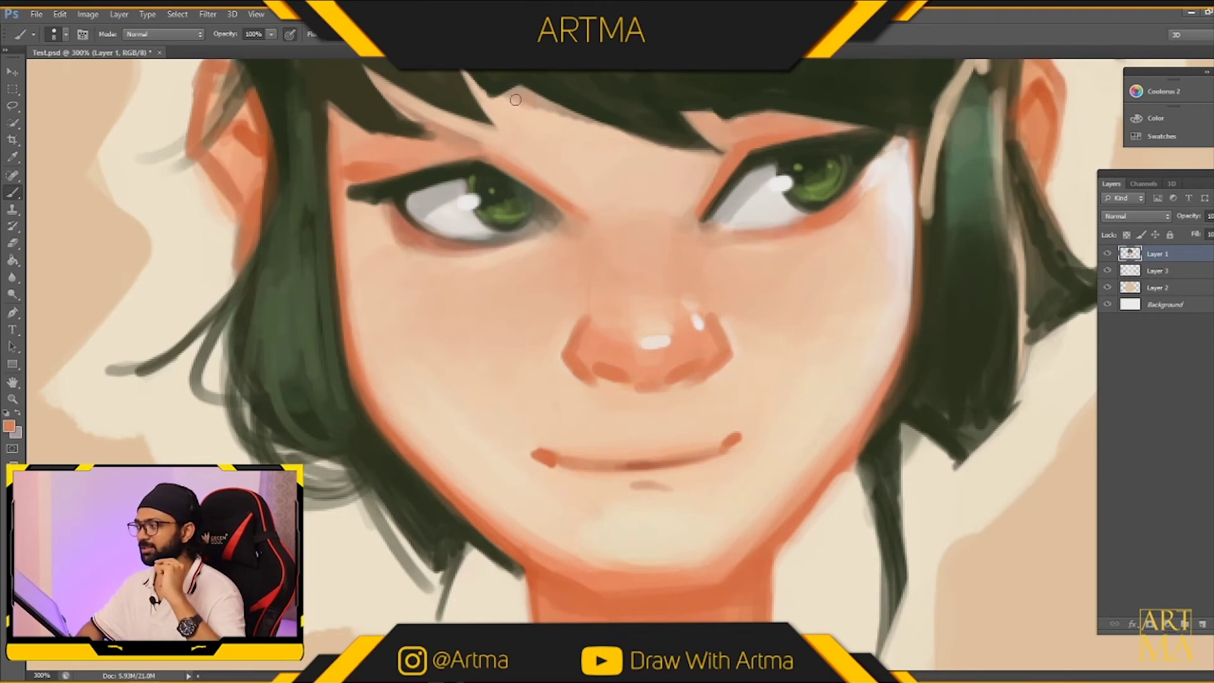
Paint an orange shadow across the forehead along the fringe's lower edge.
drag(535, 104, 685, 144)
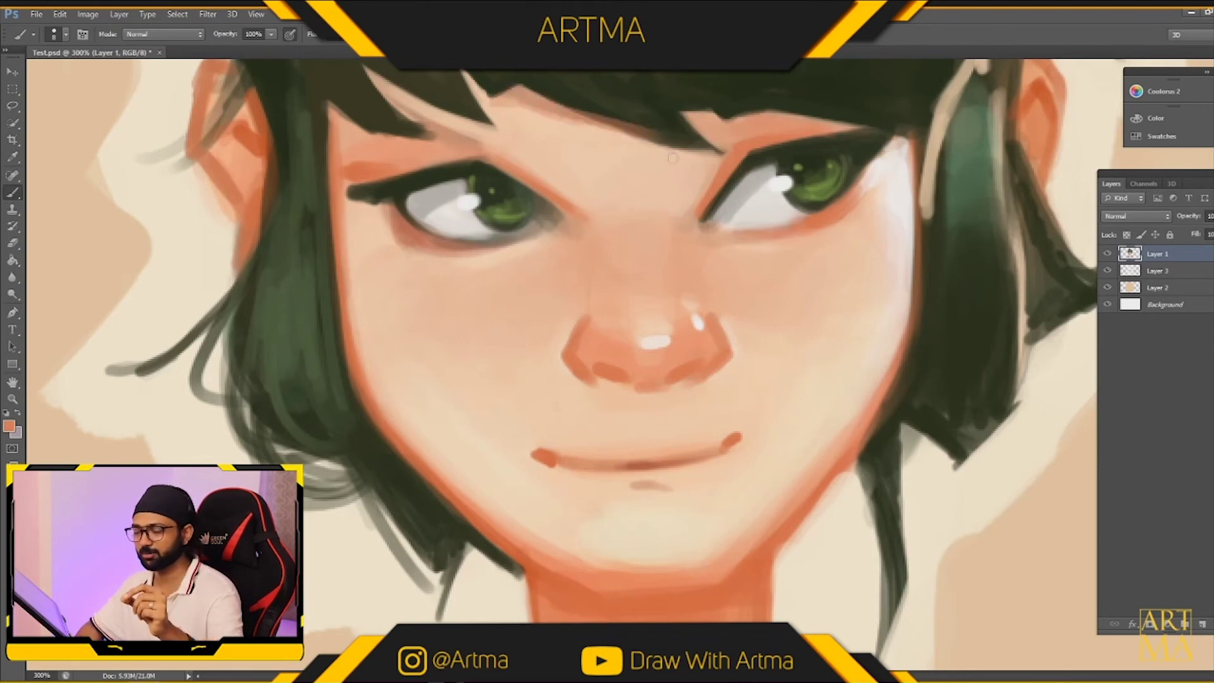
key(ctrl+minus)
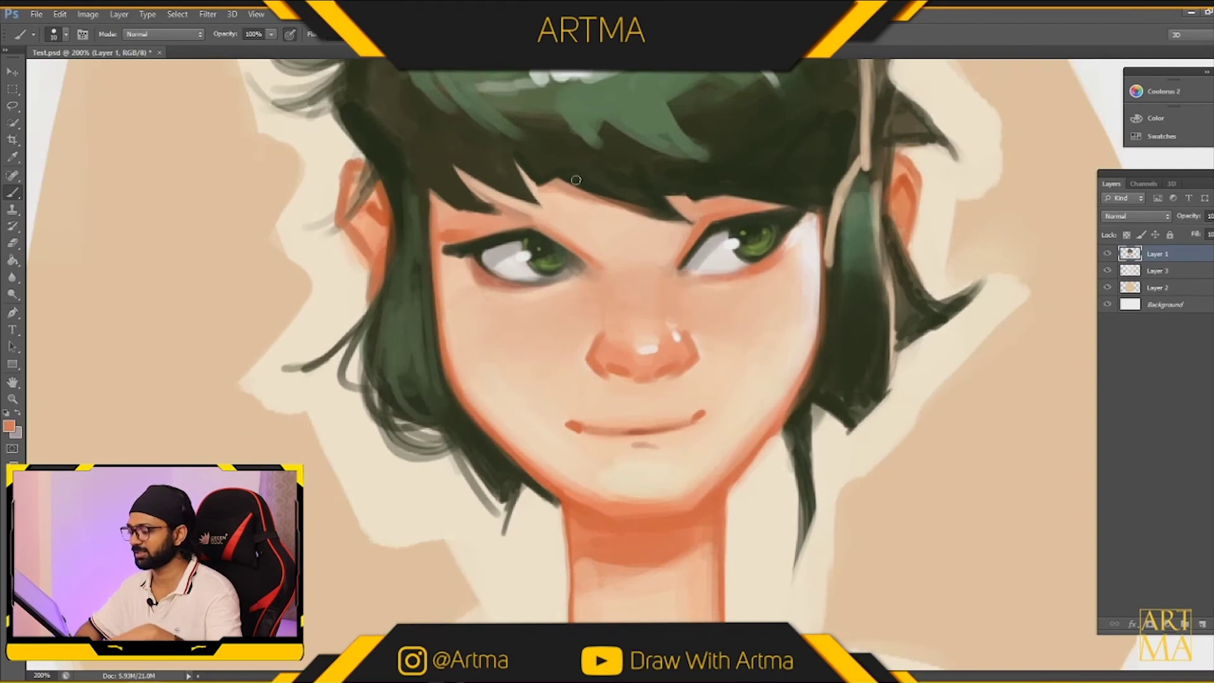
mouse_move(564, 196)
mouse_down()
mouse_move(627, 214)
mouse_move(567, 198)
mouse_move(682, 217)
mouse_up()
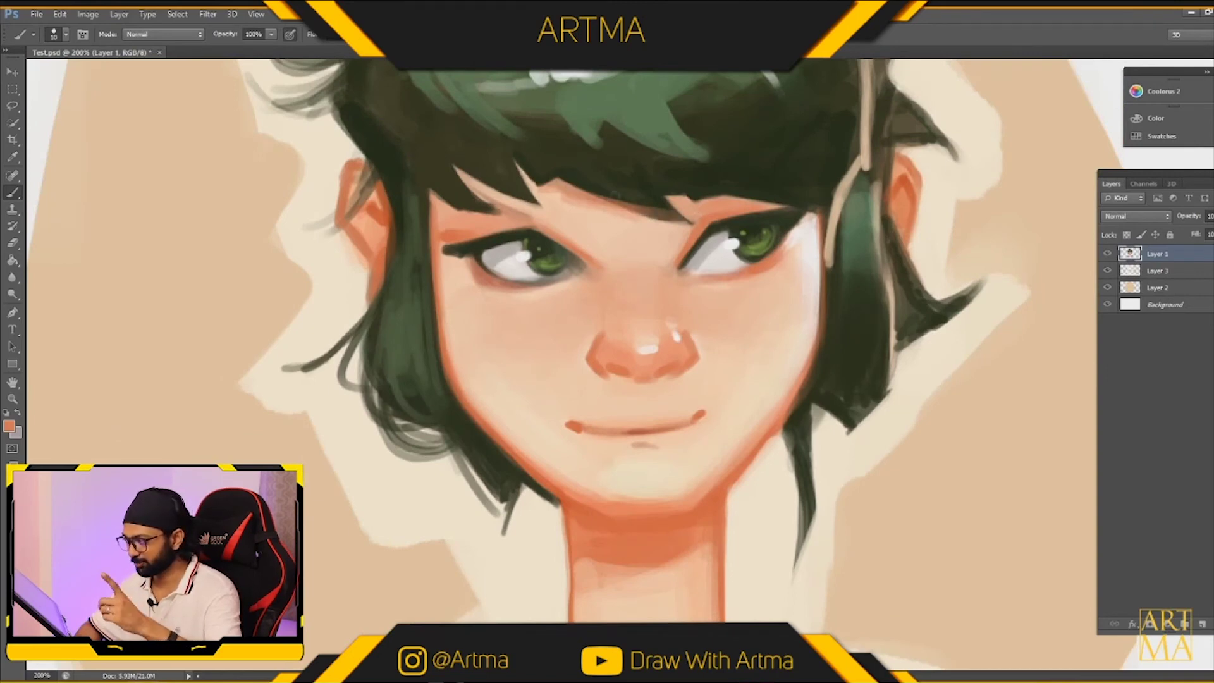
key(ctrl+z)
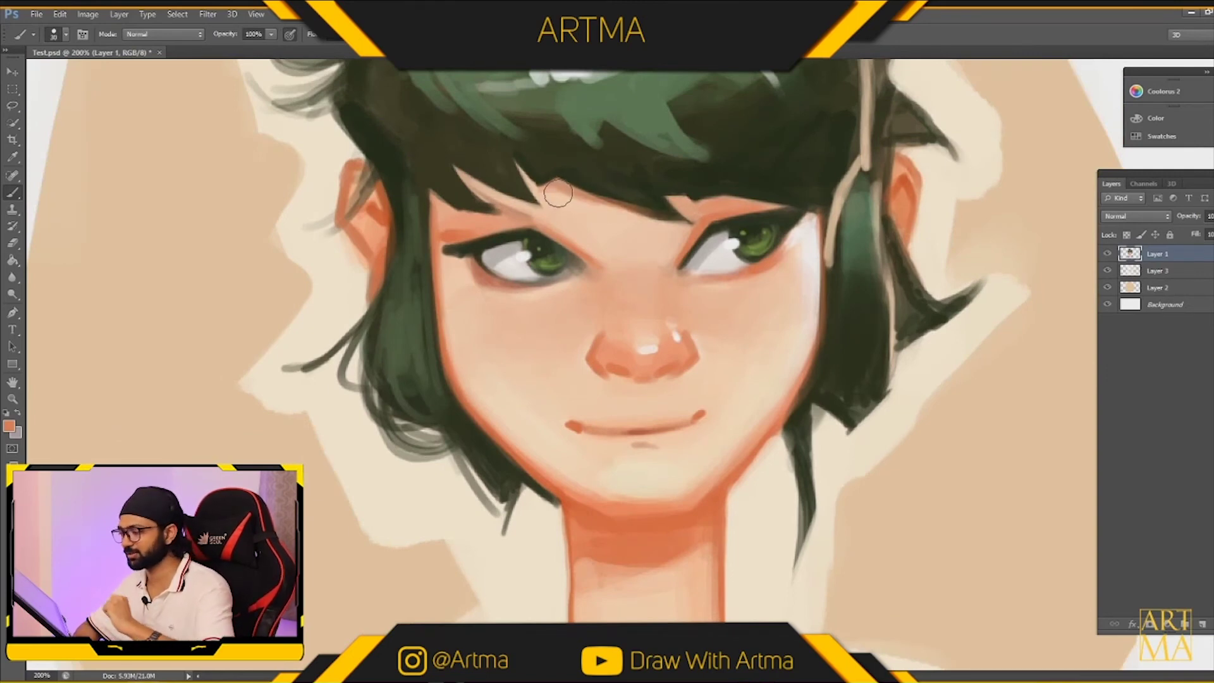
key(p)
key(b)
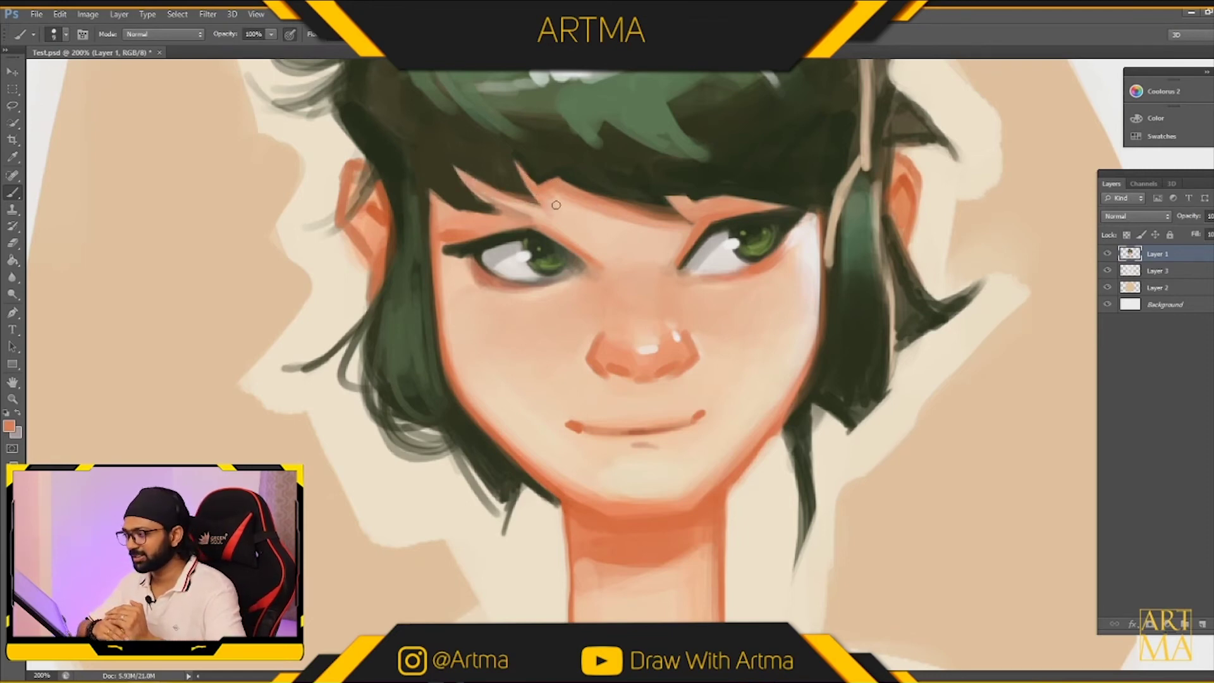
Clean up the fringe tips and the forehead shadow's edge with sampled dark hair and skin tones.
alt+click(498, 167)
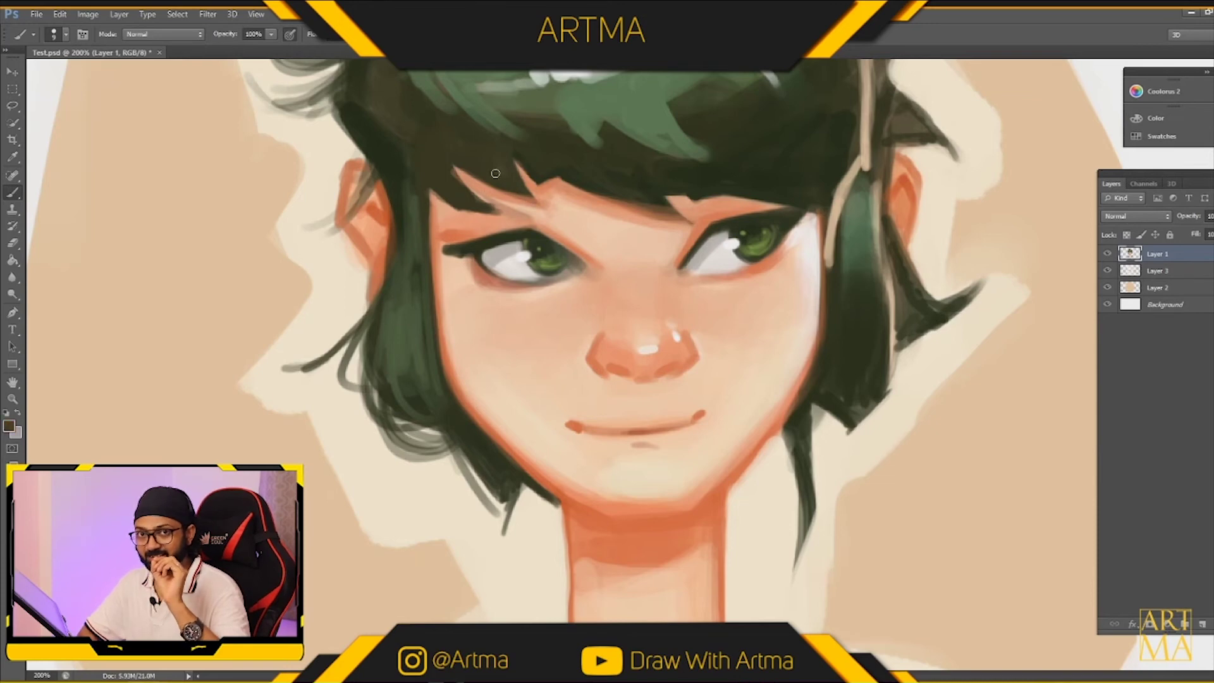
alt+click(578, 213)
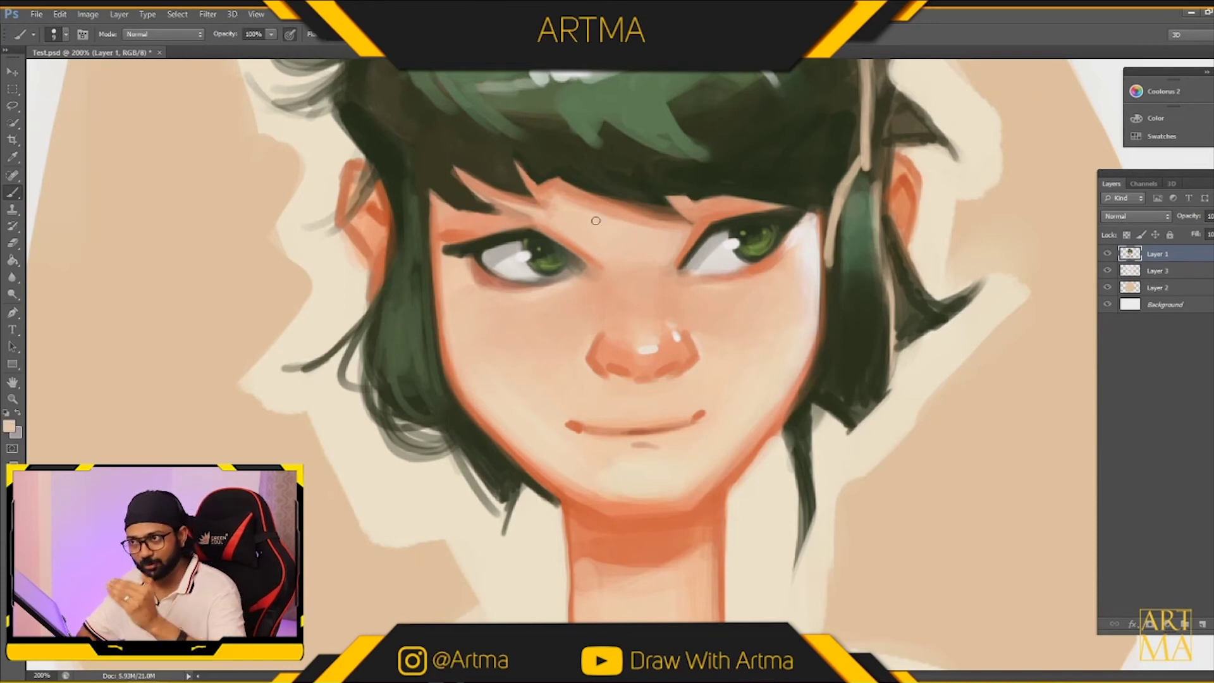
alt+click(614, 195)
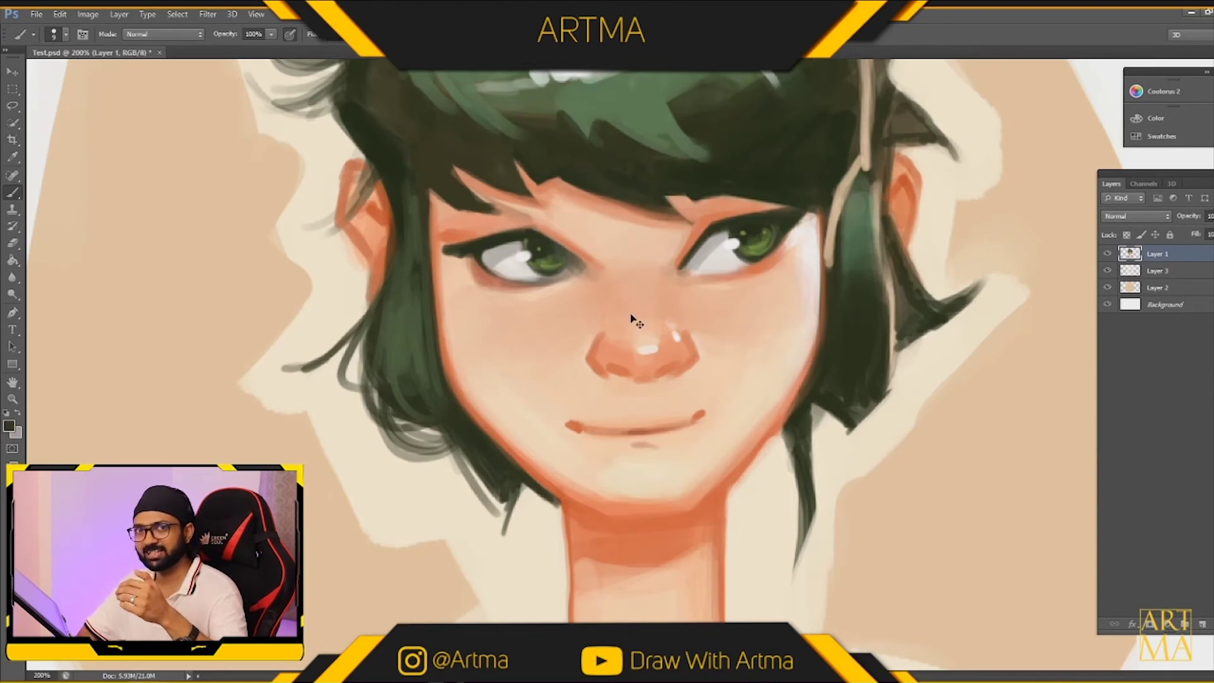
Sample the pale cream background tone and clean the outer edge of the right jawline.
key(ctrl+minus)
key(ctrl+minus)
key(ctrl+minus)
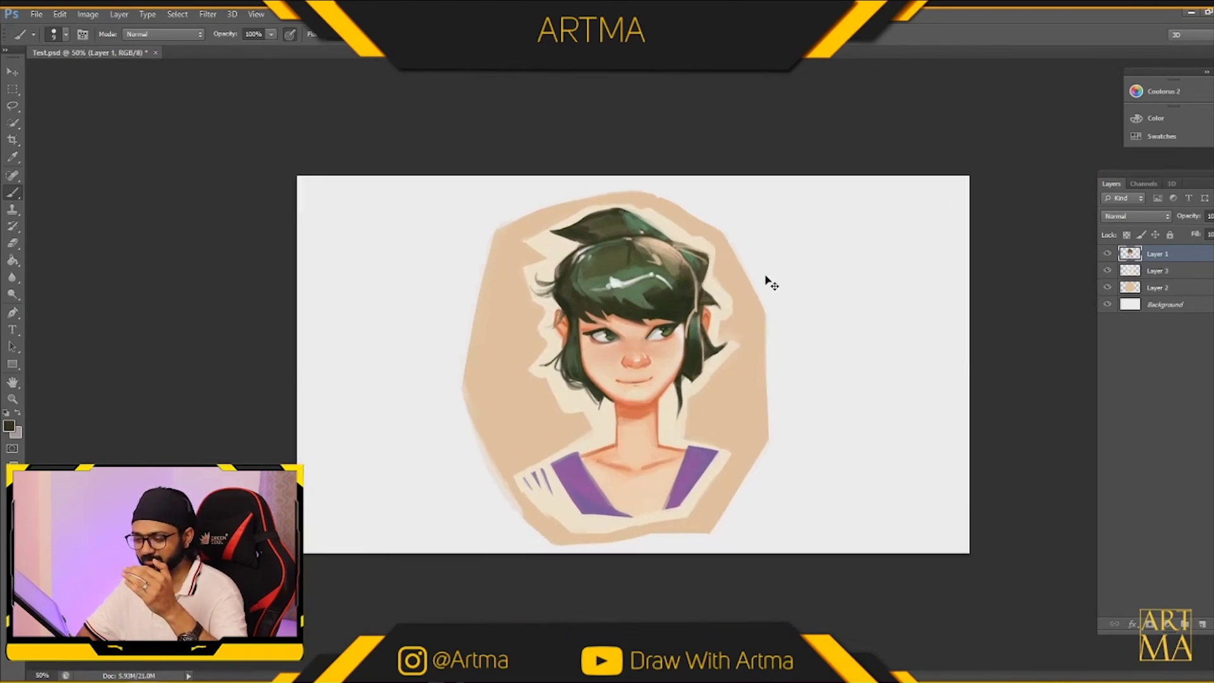
key(ctrl+plus)
key(ctrl+plus)
key(ctrl+plus)
key(ctrl+plus)
alt+click(557, 327)
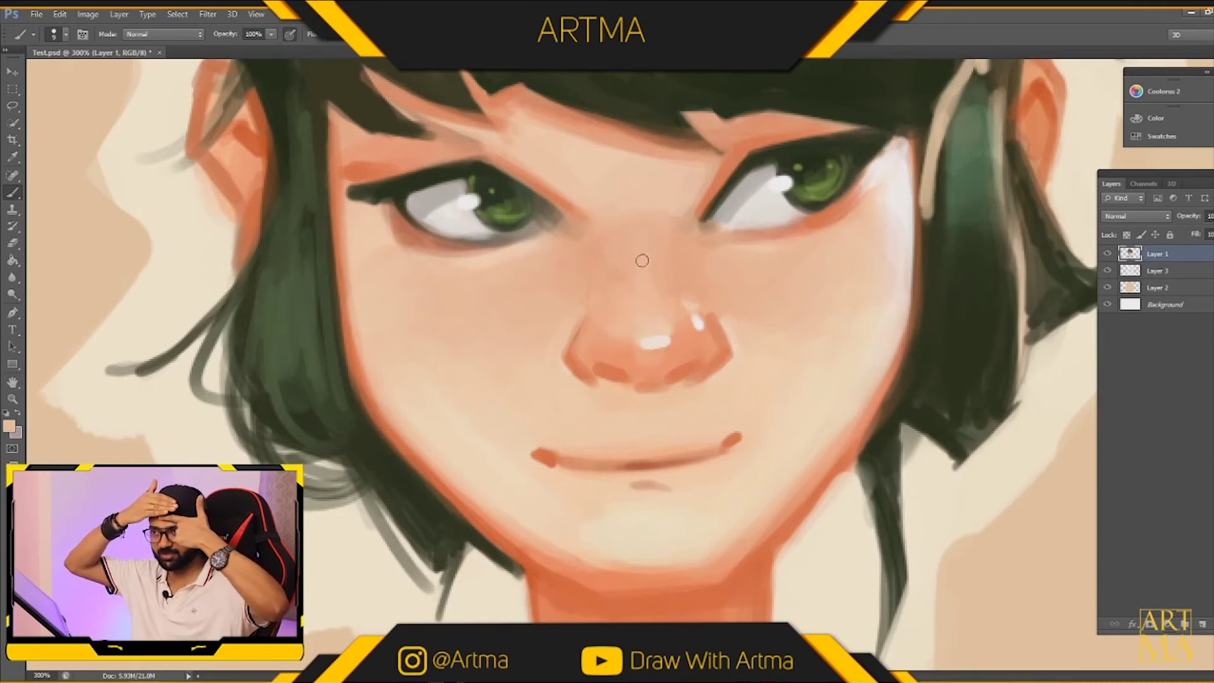
alt+click(933, 359)
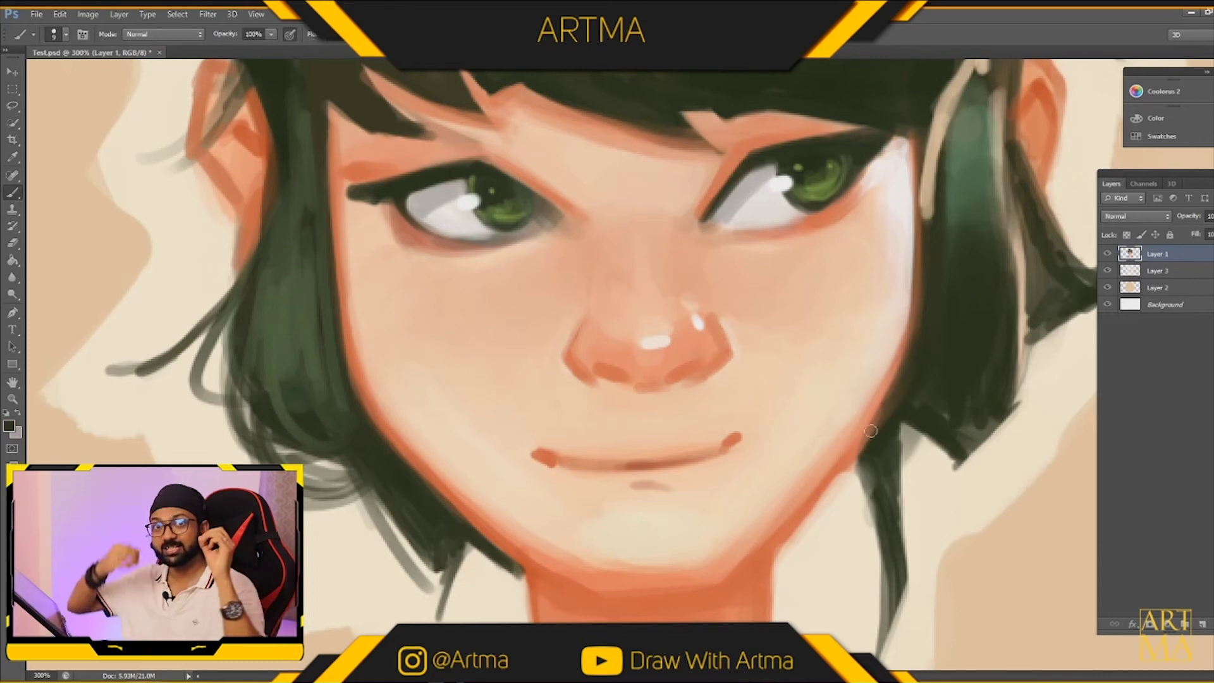
drag(841, 544, 783, 388)
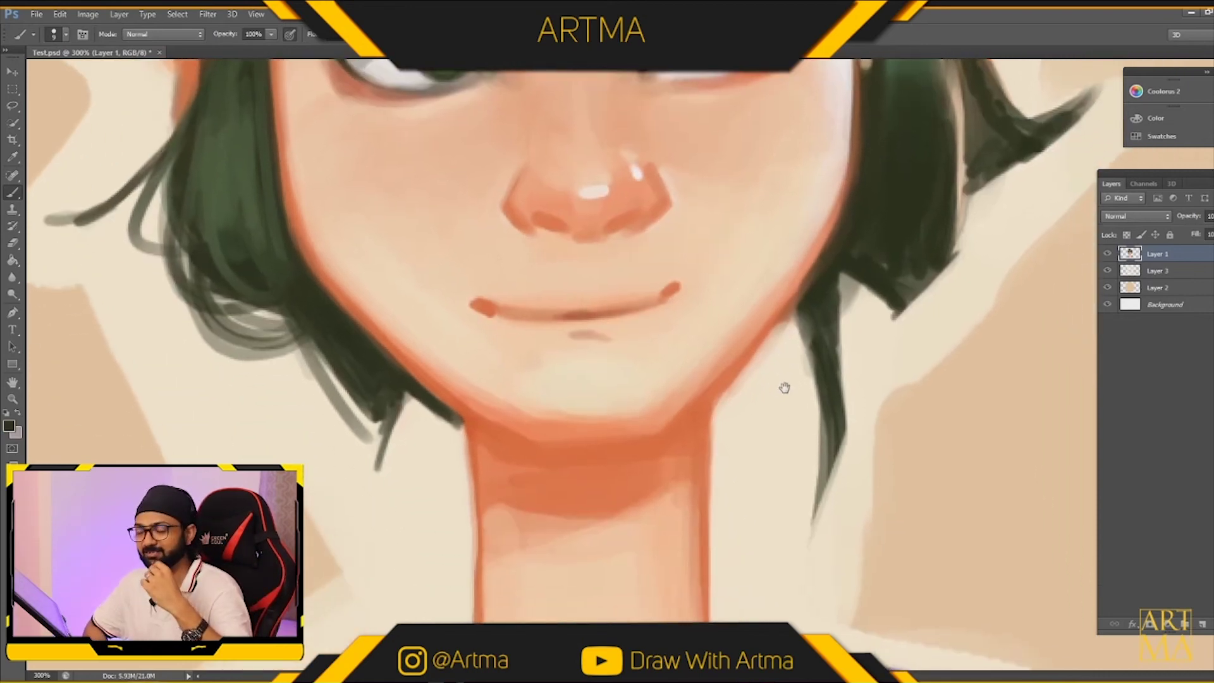
alt+click(730, 378)
drag(780, 323, 727, 383)
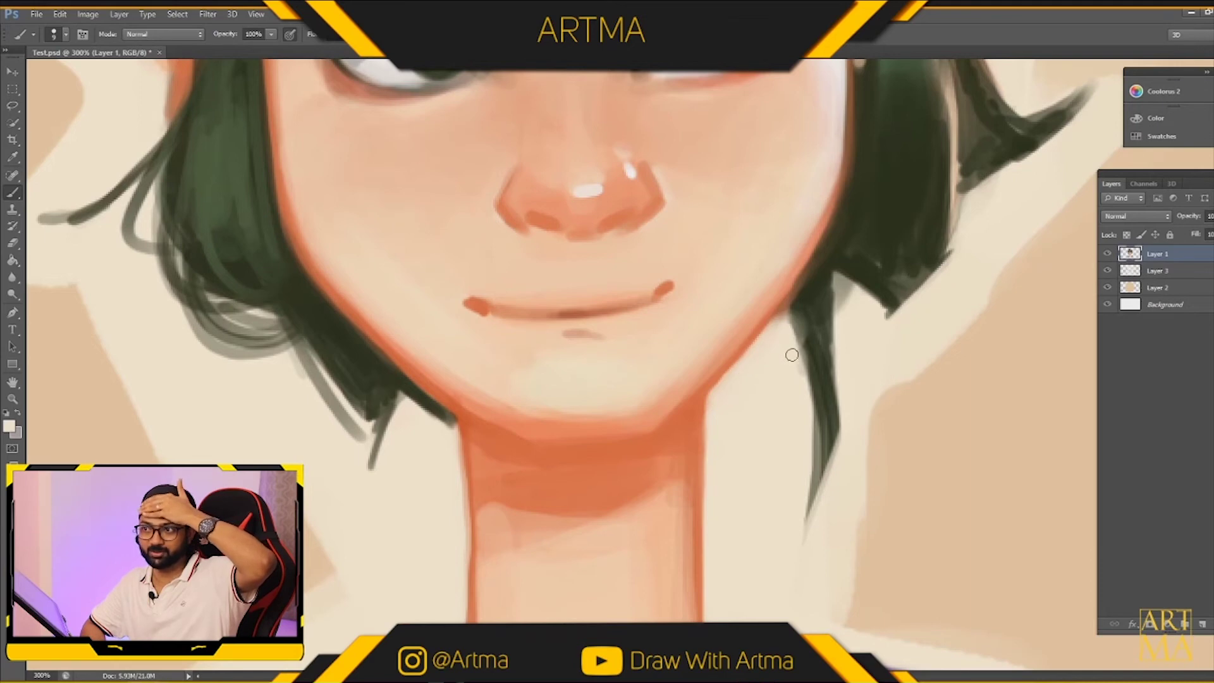
Fill out the thin right hair strand and thicken the lower left strands beside the jaw with sampled dark green.
alt+click(814, 300)
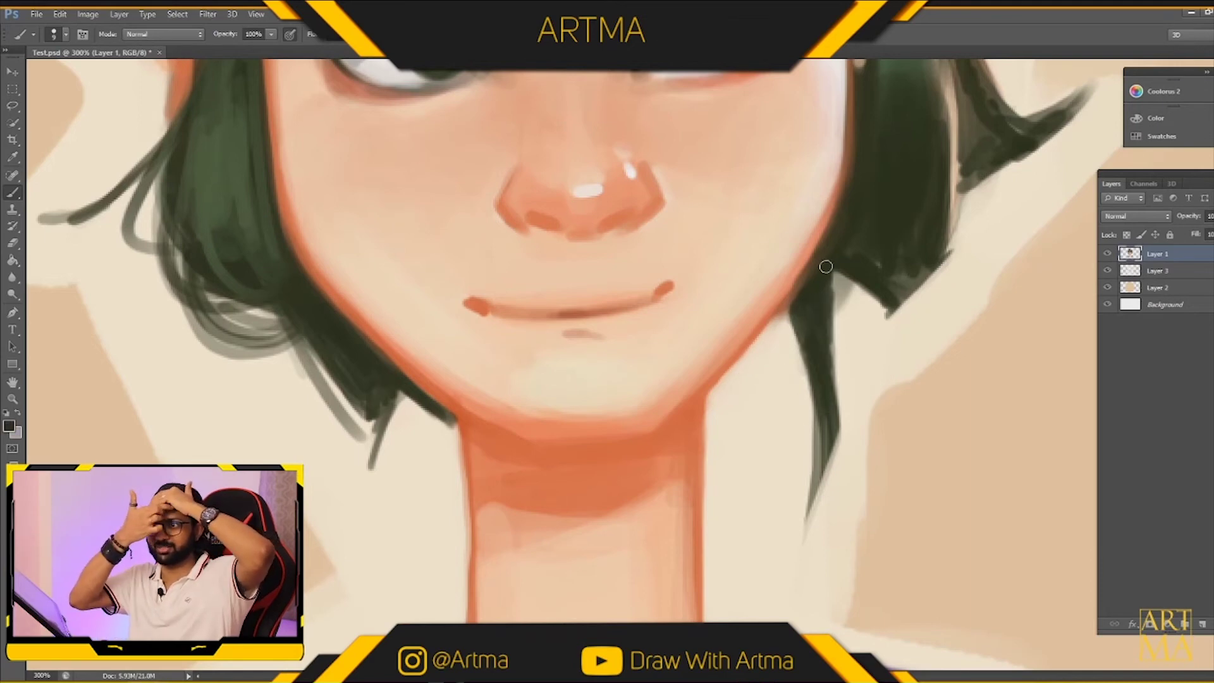
mouse_move(823, 354)
mouse_down()
mouse_move(825, 266)
mouse_move(854, 250)
mouse_move(885, 285)
mouse_move(918, 263)
mouse_move(892, 240)
mouse_up()
alt+click(347, 351)
mouse_move(347, 346)
mouse_down()
mouse_move(320, 344)
mouse_move(274, 300)
mouse_up()
mouse_move(291, 344)
mouse_down()
mouse_move(373, 455)
mouse_move(366, 435)
mouse_up()
alt+click(373, 387)
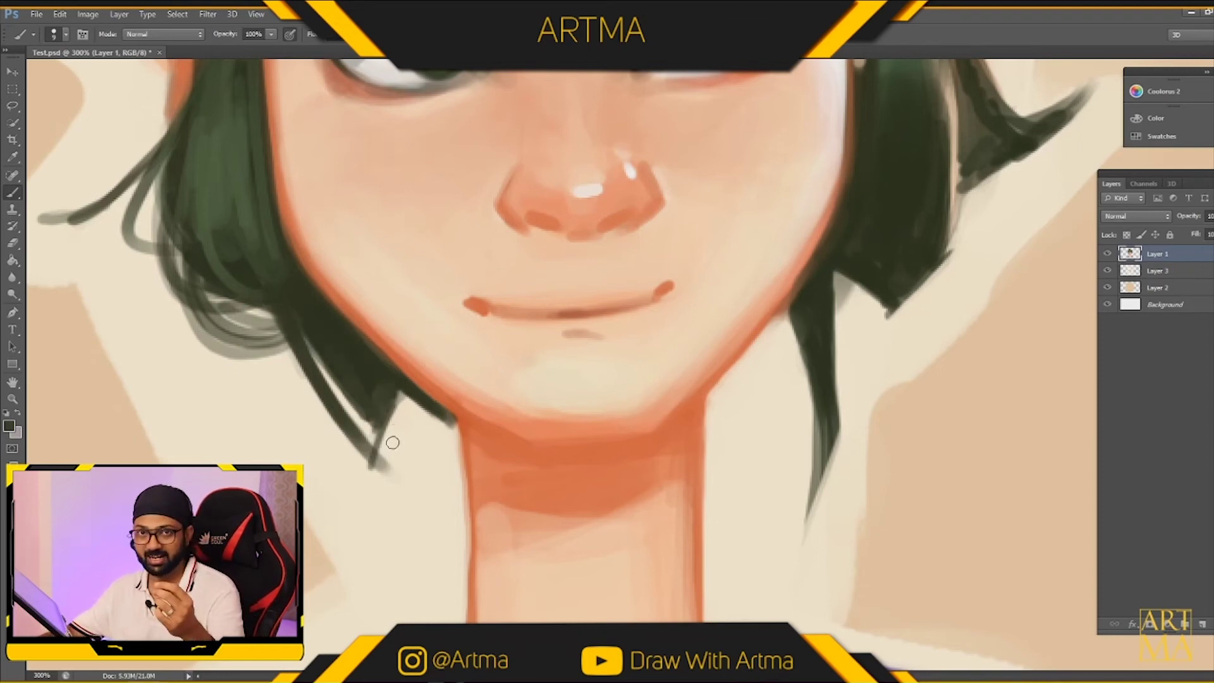
Sample the cream background and trim the lower left hair strands into clean, sharp tips.
alt+click(411, 447)
mouse_move(387, 460)
mouse_down()
mouse_move(369, 516)
mouse_move(379, 436)
mouse_up()
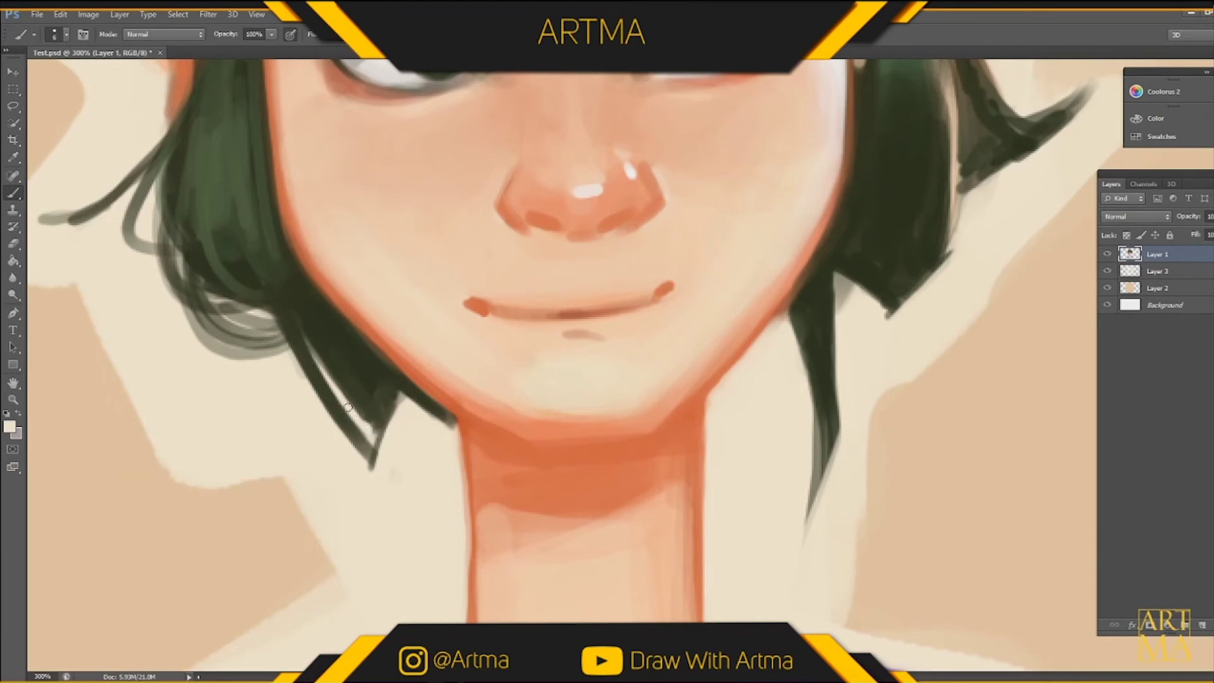
drag(347, 408, 384, 448)
drag(317, 394, 363, 454)
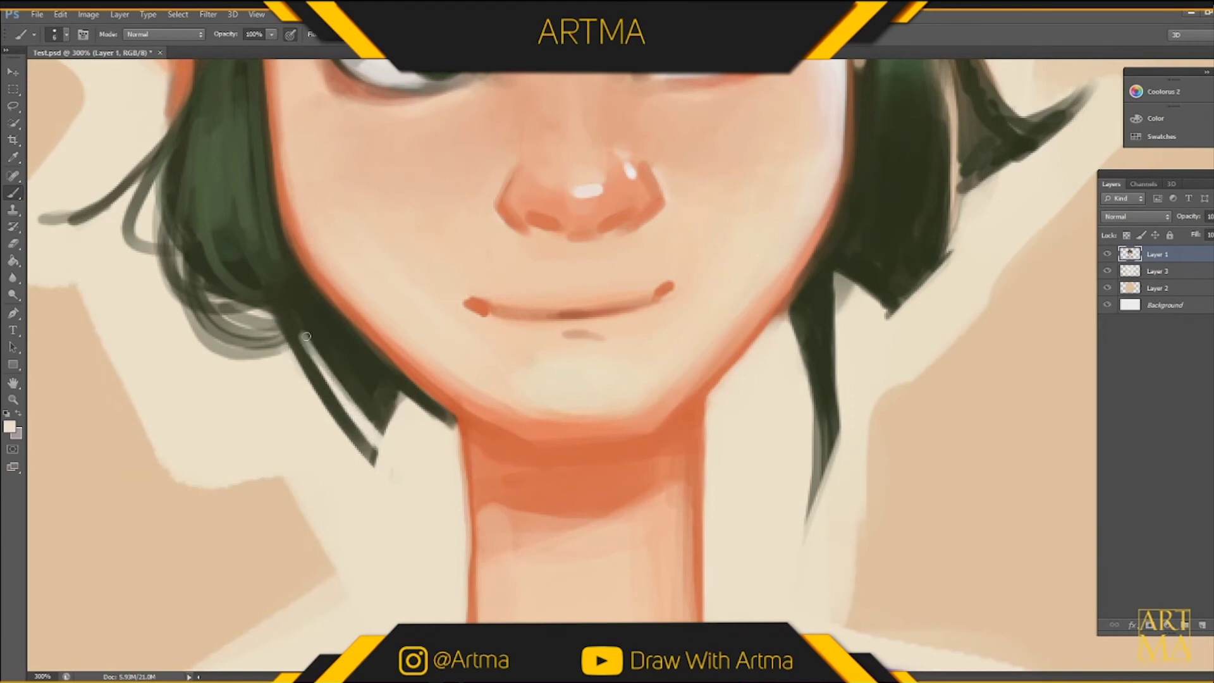
Switch back to the dark hair colour and strengthen the curled strands at the left hair's lower edge.
key(x)
drag(297, 316, 305, 326)
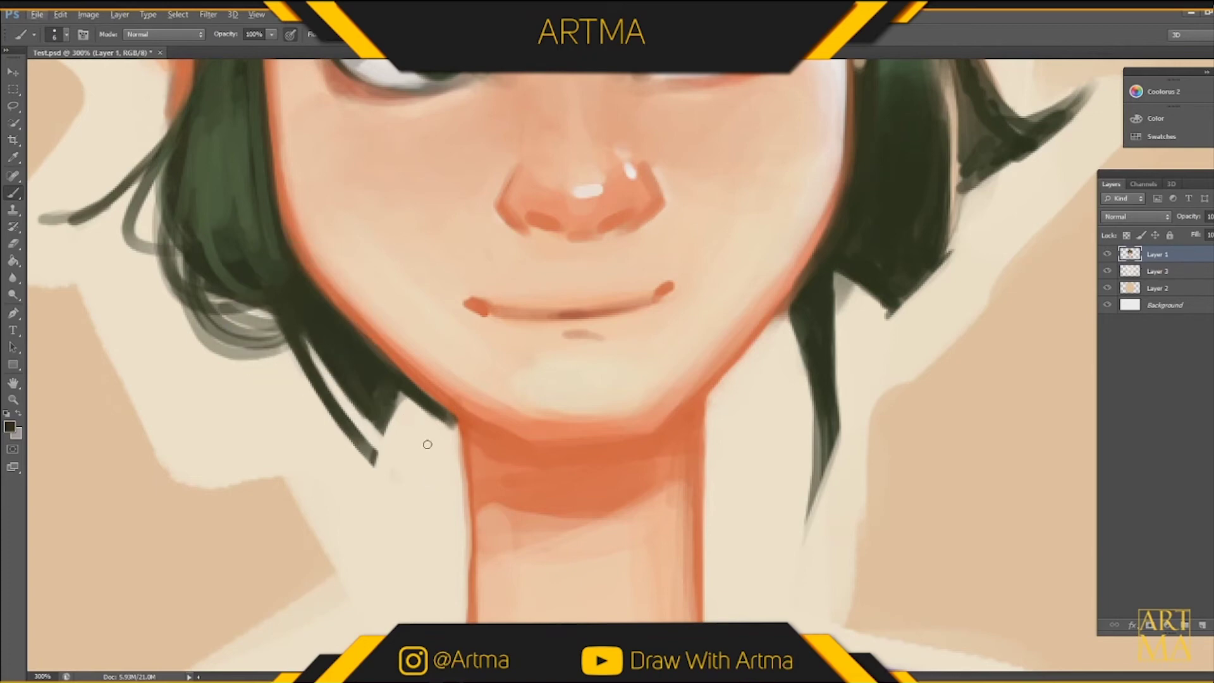
mouse_move(196, 263)
mouse_down()
mouse_move(285, 281)
mouse_move(286, 307)
mouse_up()
mouse_move(232, 270)
mouse_down()
mouse_move(212, 268)
mouse_move(259, 307)
mouse_up()
Sample the orange under the chin and set the brush to a darker reddish orange.
key(ctrl+minus)
key(ctrl+minus)
key(ctrl+minus)
key(ctrl+minus)
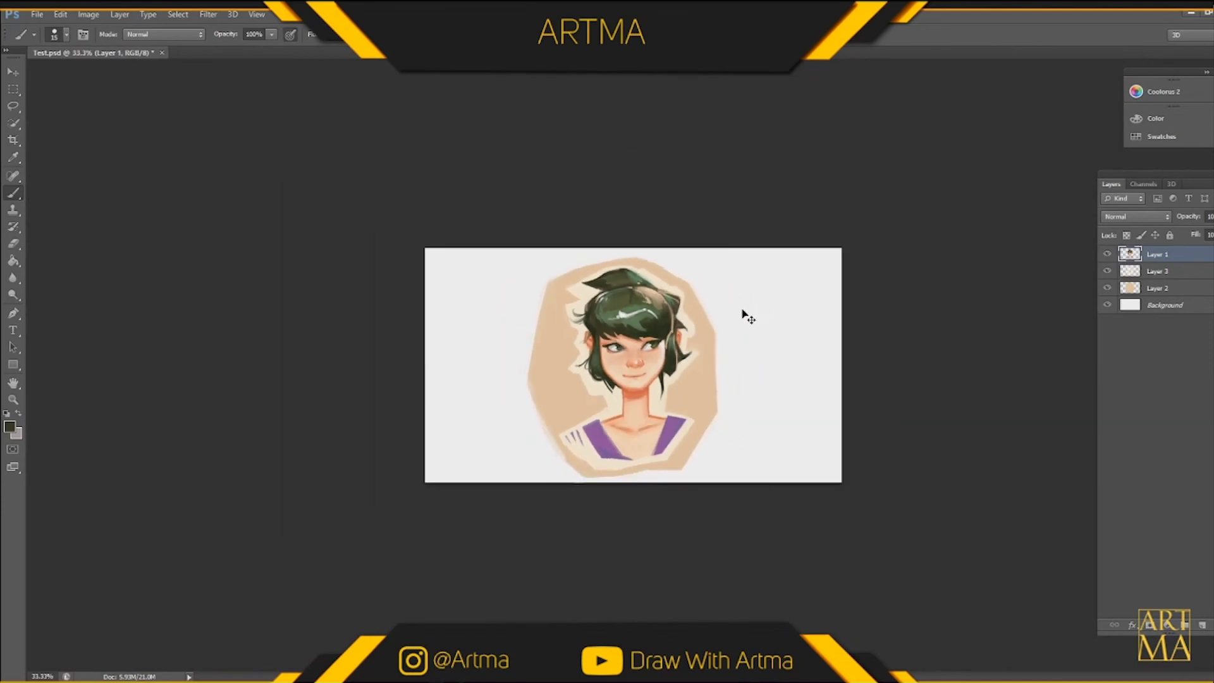
key(ctrl+plus)
key(ctrl+plus)
key(ctrl+plus)
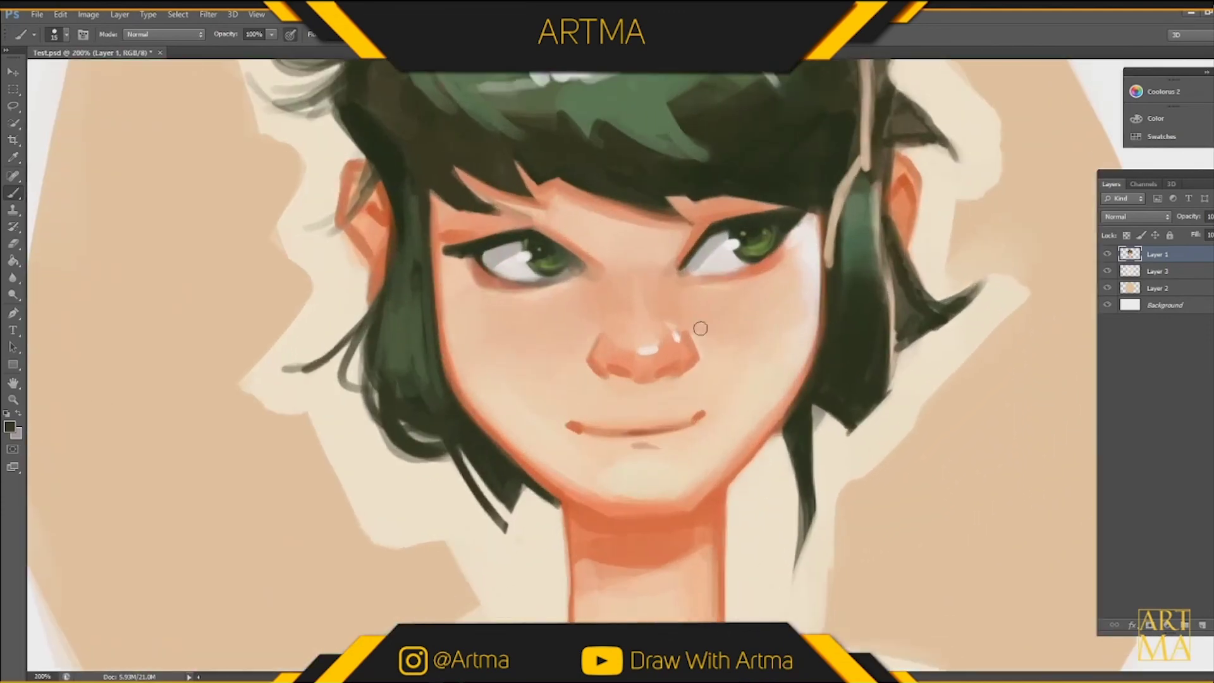
alt+click(636, 520)
click(10, 427)
click(825, 451)
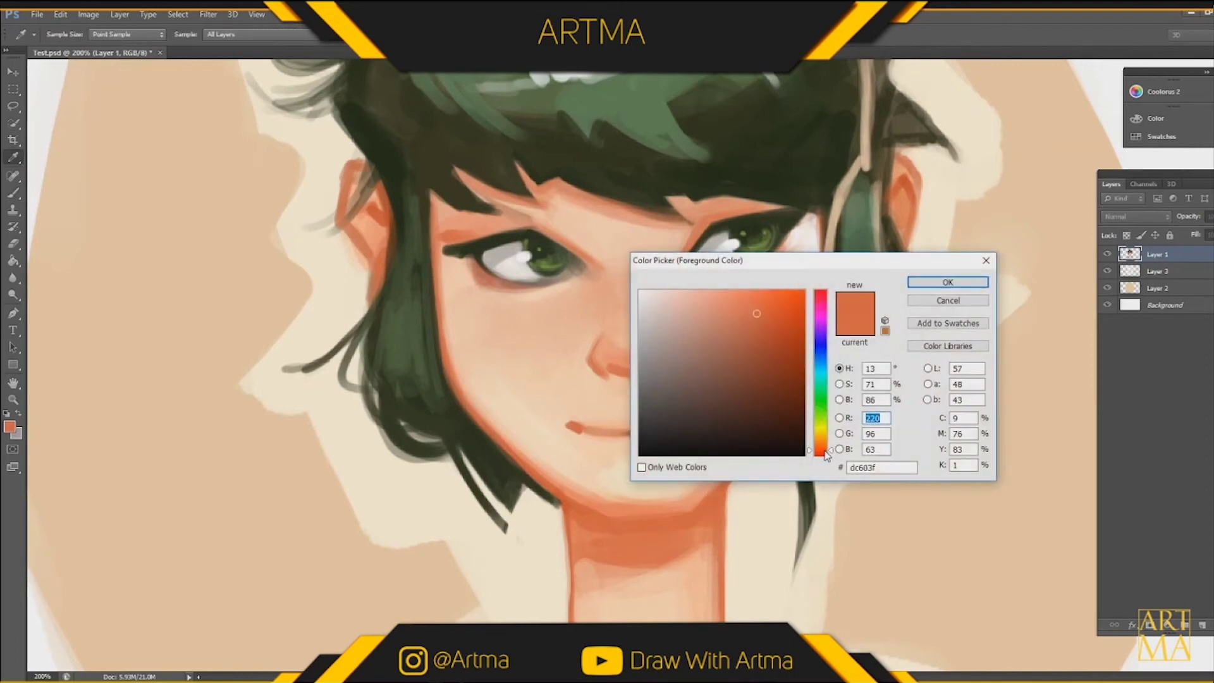
click(948, 282)
key(b)
Define the chin's underside and the left jawline with dark reddish-orange strokes.
drag(684, 468, 660, 289)
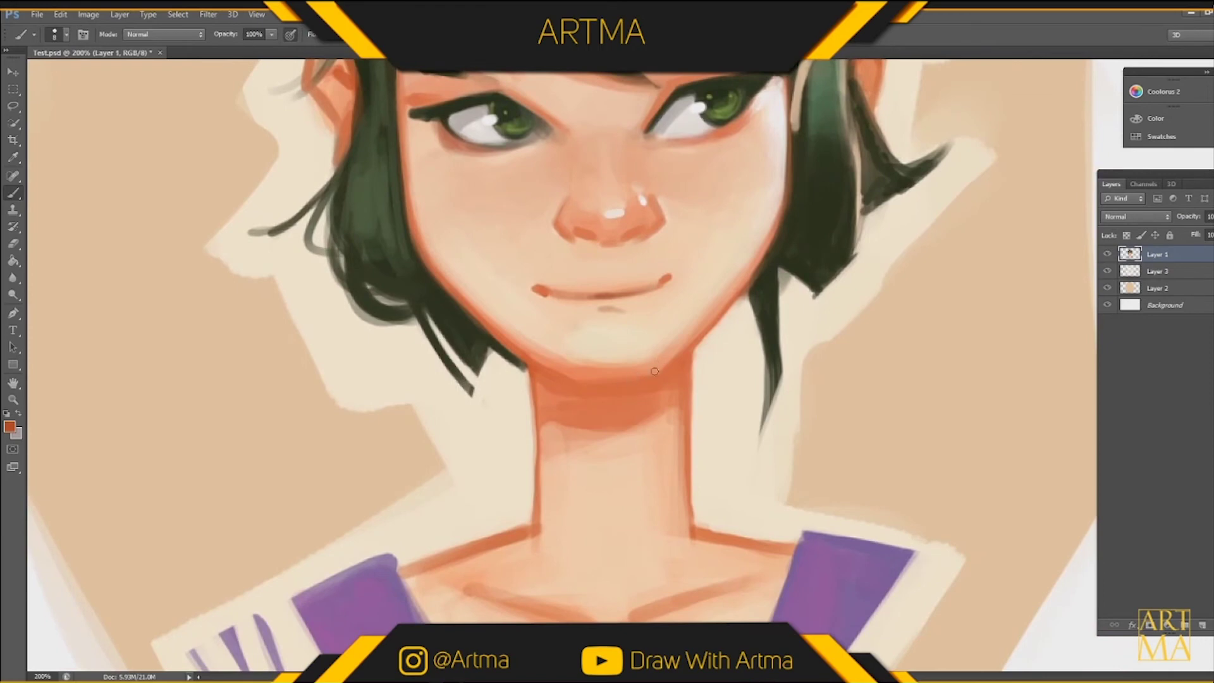
drag(619, 390, 671, 370)
mouse_move(483, 321)
mouse_down()
mouse_move(545, 363)
mouse_move(469, 312)
mouse_up()
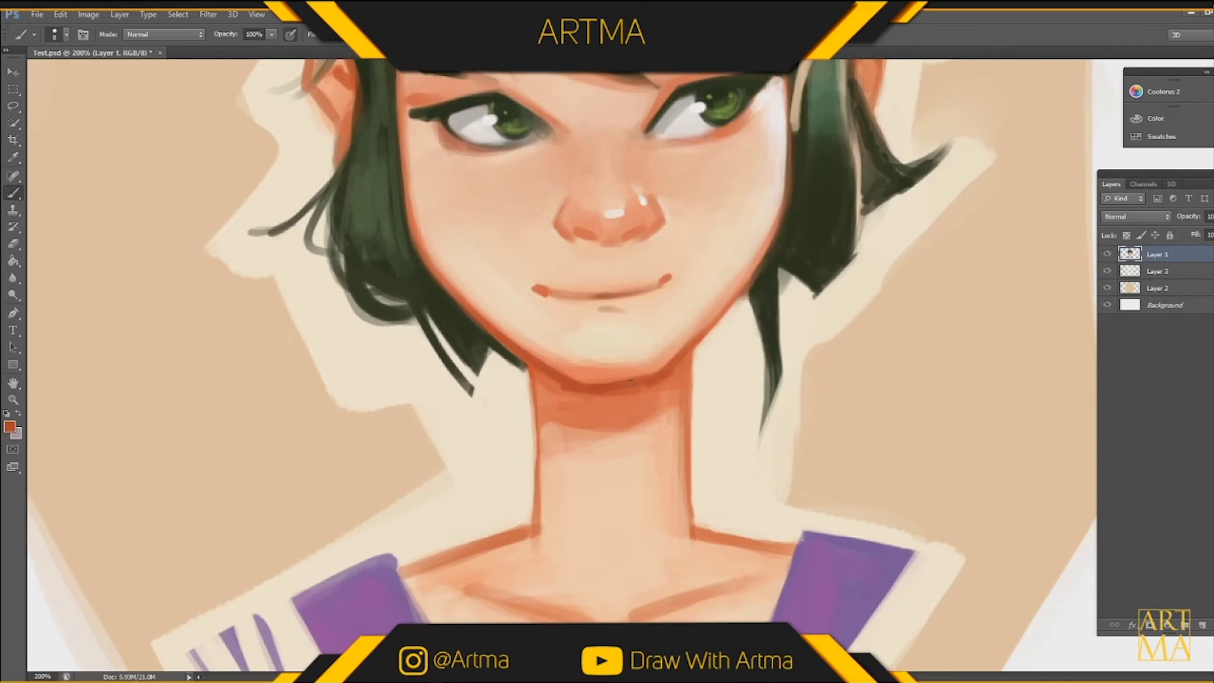
drag(615, 387, 637, 382)
Darken both nostrils and sharpen the nose wing contours with the deep reddish orange.
scroll(702, 352, down, 3)
scroll(687, 338, up, 4)
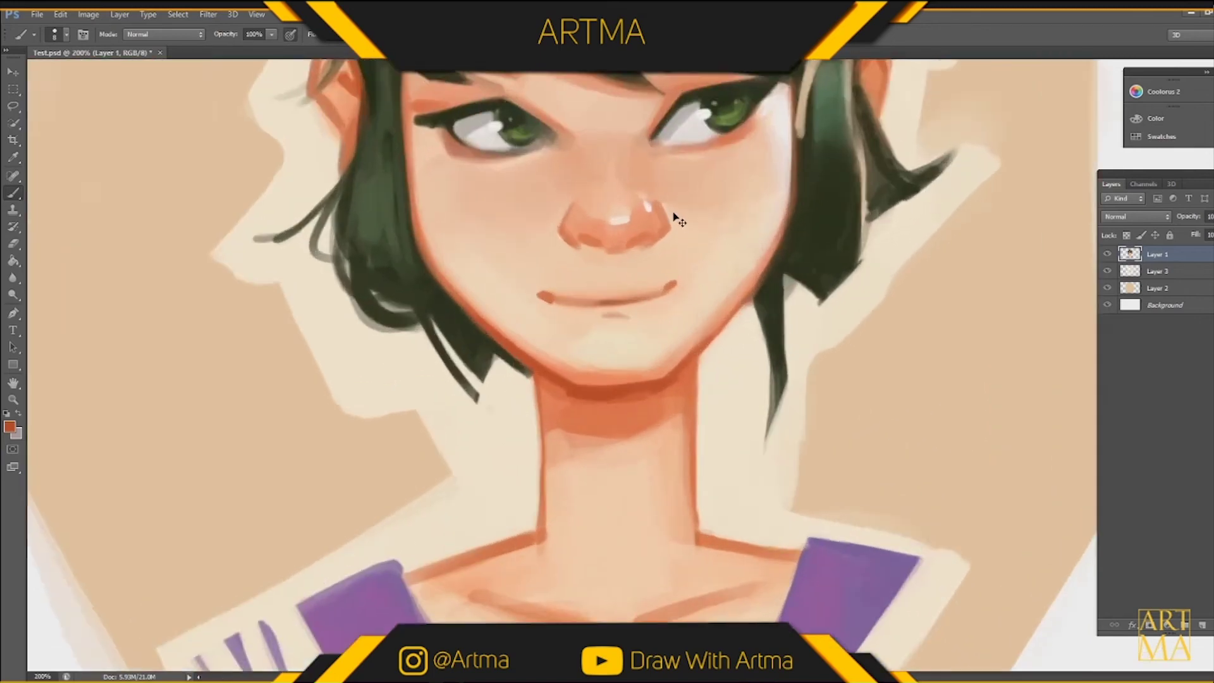
mouse_move(693, 194)
mouse_down()
mouse_move(656, 425)
mouse_move(619, 446)
mouse_up()
key(ctrl+z)
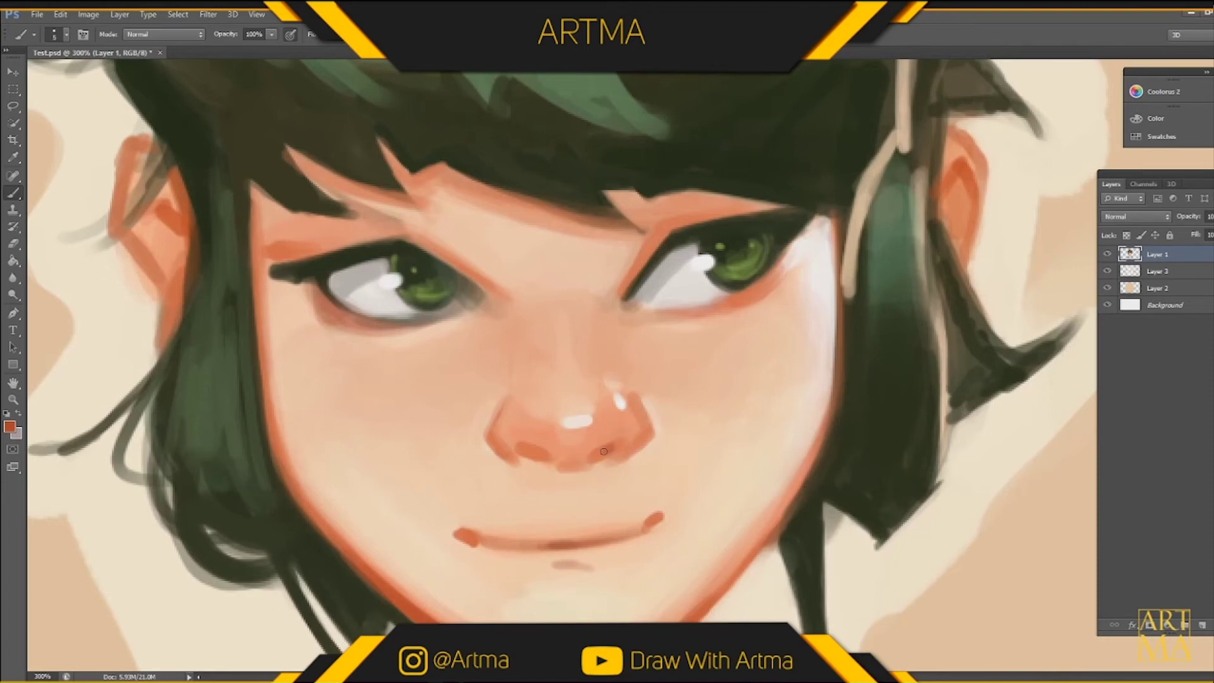
drag(532, 453, 541, 455)
mouse_move(492, 437)
mouse_down()
mouse_move(508, 457)
mouse_move(511, 397)
mouse_up()
drag(641, 406, 645, 439)
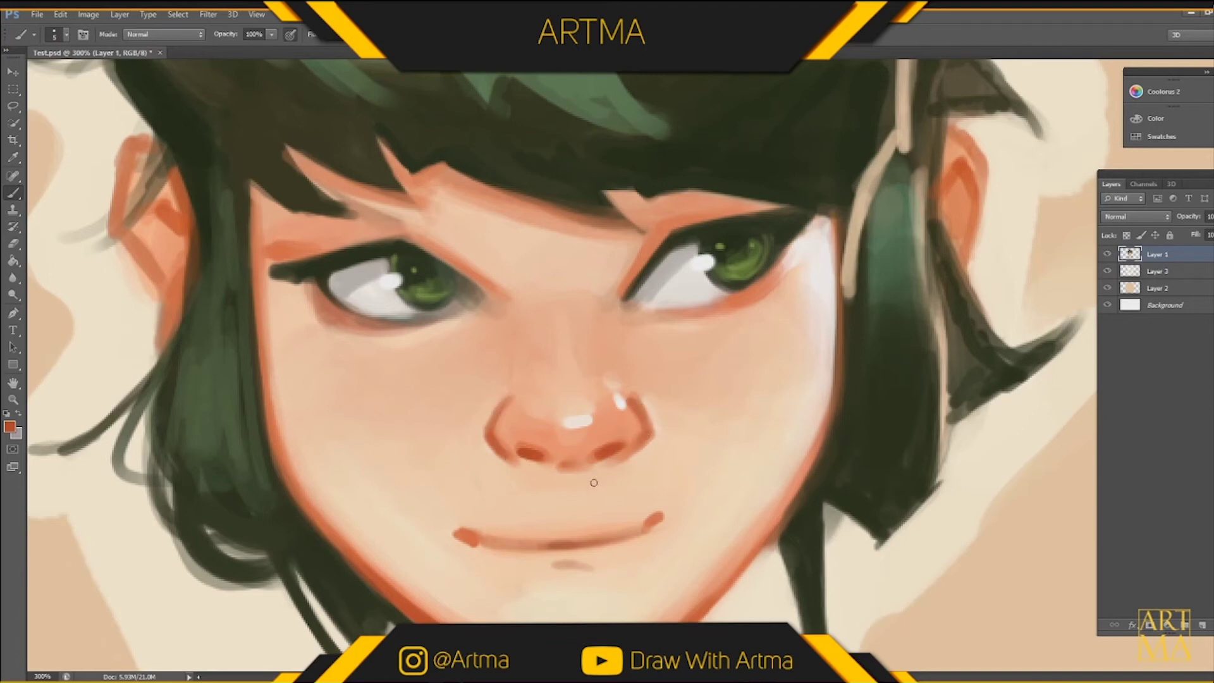
Paint reddish-orange eyelid creases above the upper lash lines of both eyes.
drag(635, 263, 652, 246)
drag(662, 231, 751, 207)
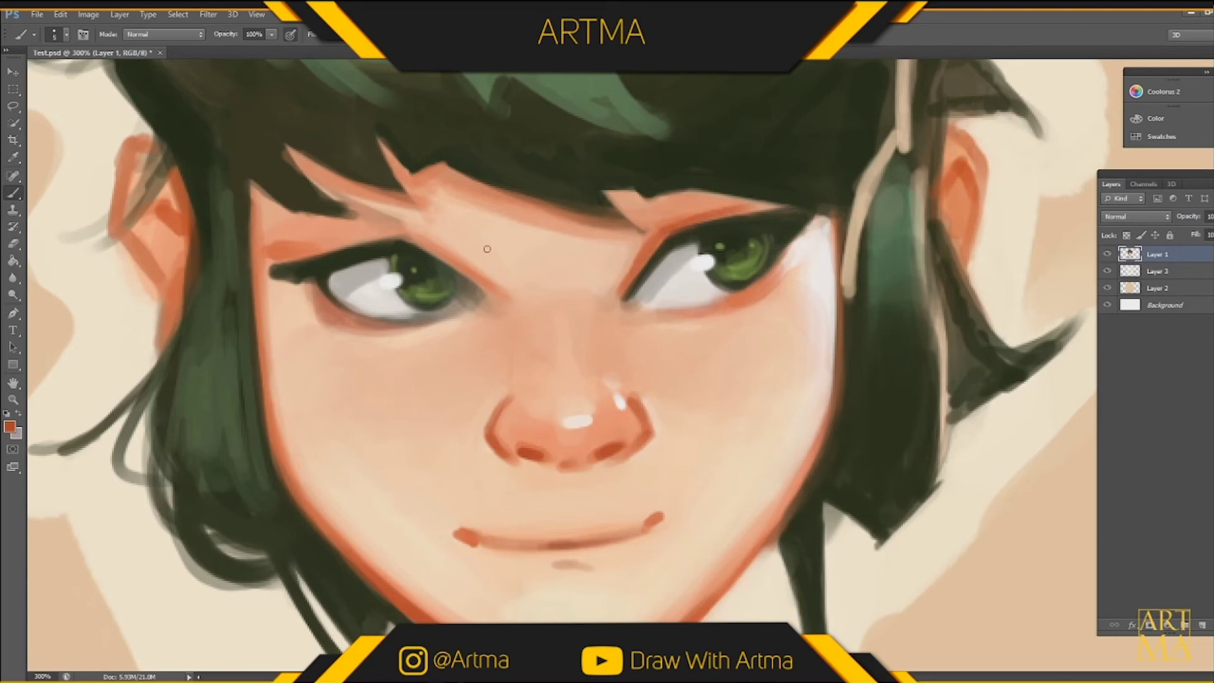
mouse_move(325, 246)
mouse_down()
mouse_move(401, 230)
mouse_move(456, 259)
mouse_up()
Clean up the left eye's lower lid and inner corner with a sampled peach skin tone.
drag(442, 321, 414, 328)
alt+click(445, 323)
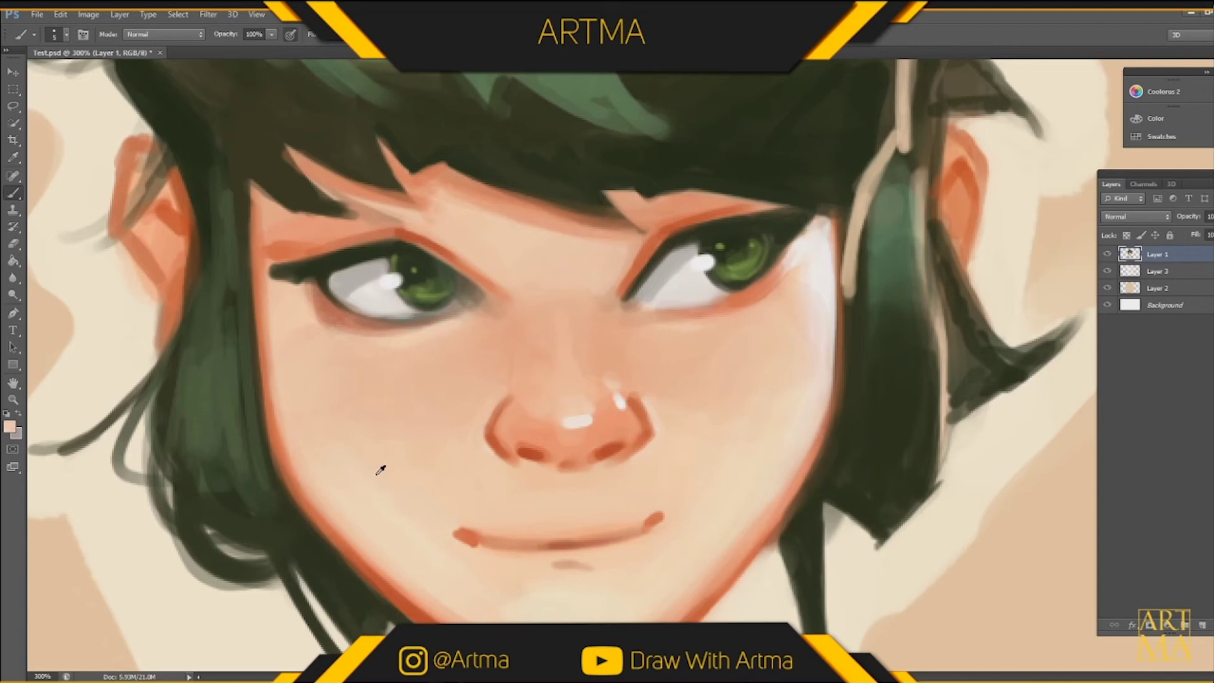
drag(461, 312, 411, 326)
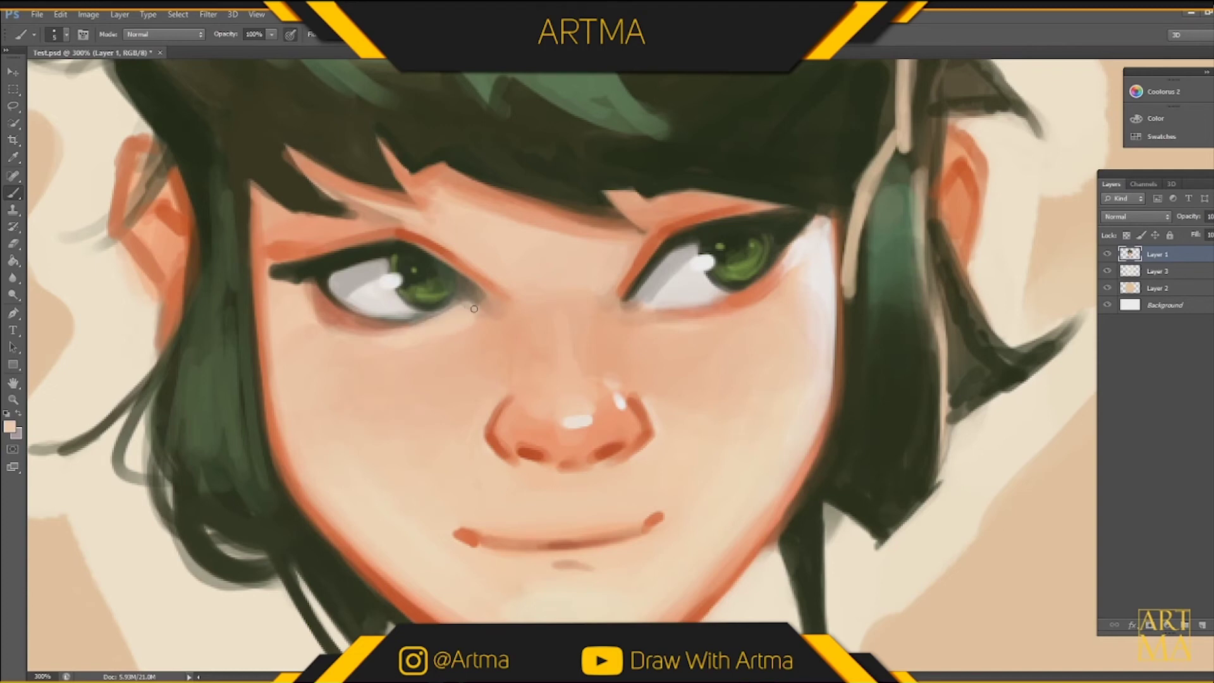
drag(468, 301, 482, 316)
drag(377, 335, 335, 314)
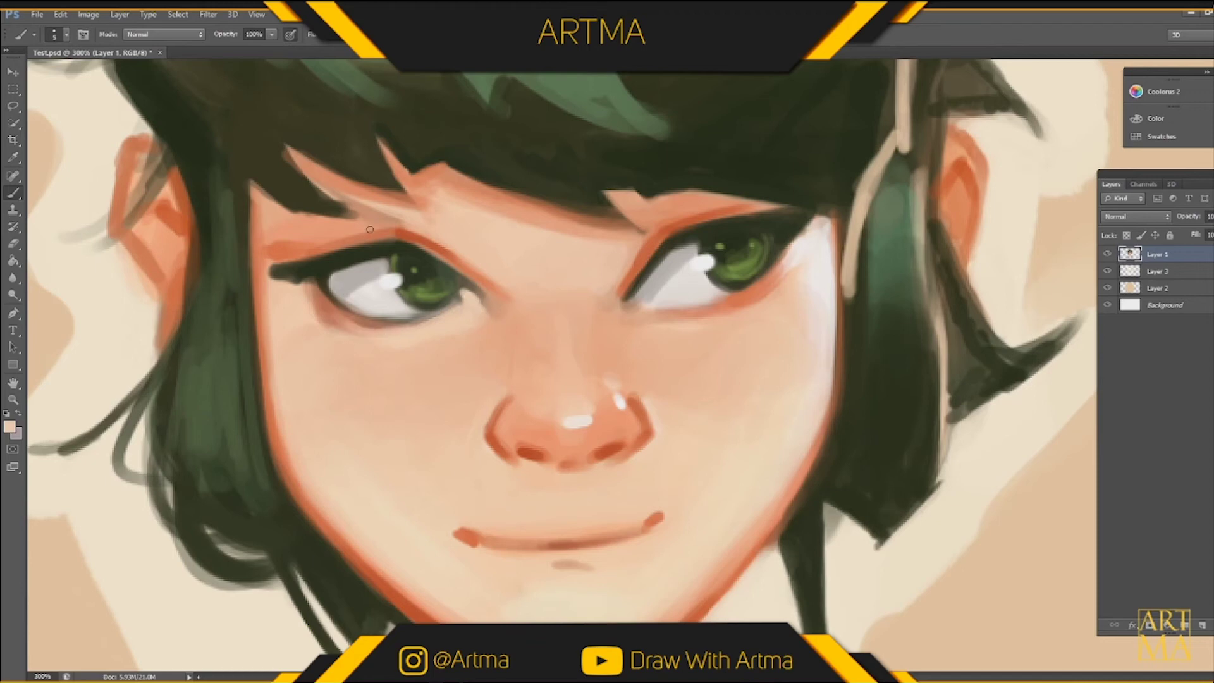
mouse_move(407, 329)
mouse_down()
mouse_move(358, 328)
mouse_move(369, 336)
mouse_move(359, 328)
mouse_move(386, 325)
mouse_move(328, 294)
mouse_move(367, 315)
mouse_up()
Repaint the outer lower lid of the left eye in orange and soften its edge with sampled skin tone.
alt+click(312, 290)
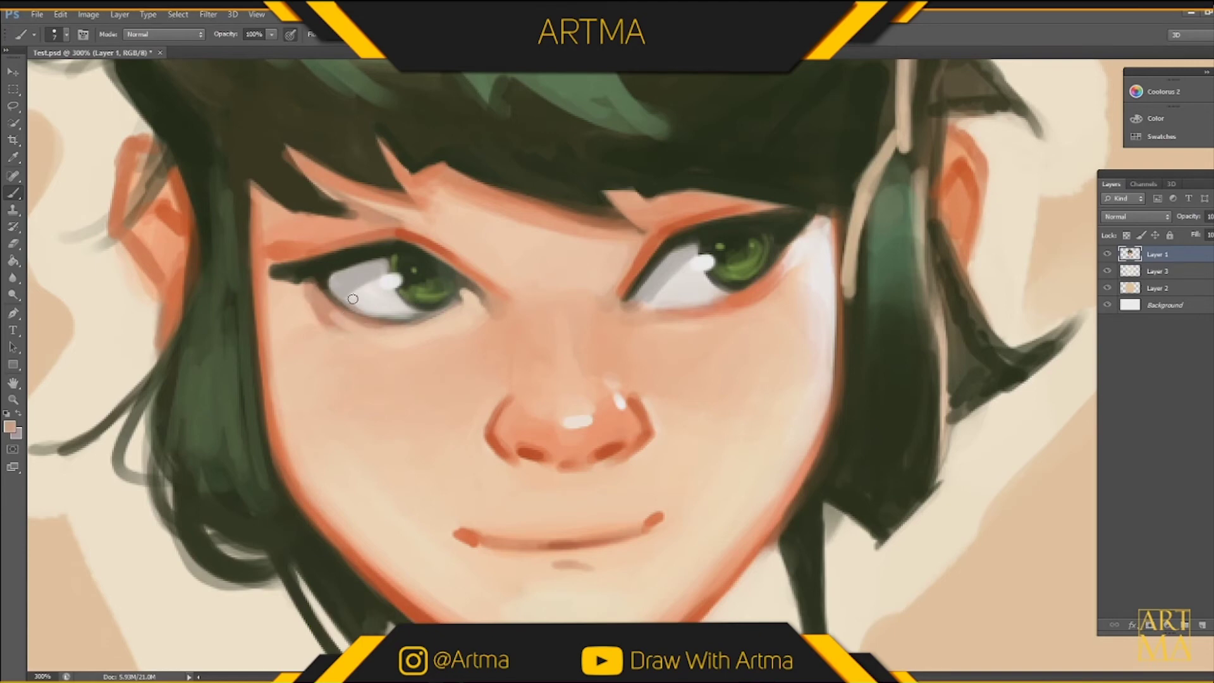
alt+click(295, 253)
mouse_move(323, 306)
mouse_down()
mouse_move(315, 308)
mouse_move(307, 295)
mouse_move(355, 303)
mouse_move(326, 318)
mouse_up()
key(ctrl+alt+z)
key(ctrl+alt+z)
key(ctrl+alt+z)
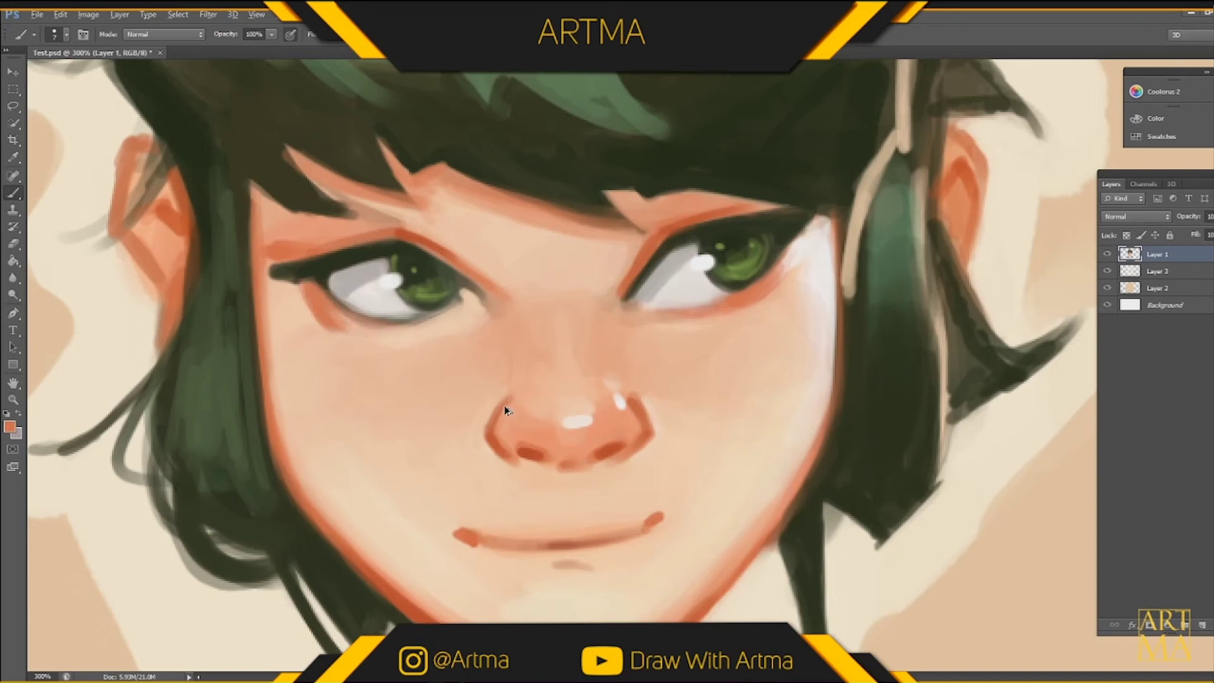
alt+click(302, 328)
drag(306, 304, 317, 316)
Refine the skin around the right eye's inner corner and upper lid with a sampled pinkish tone.
alt+click(681, 292)
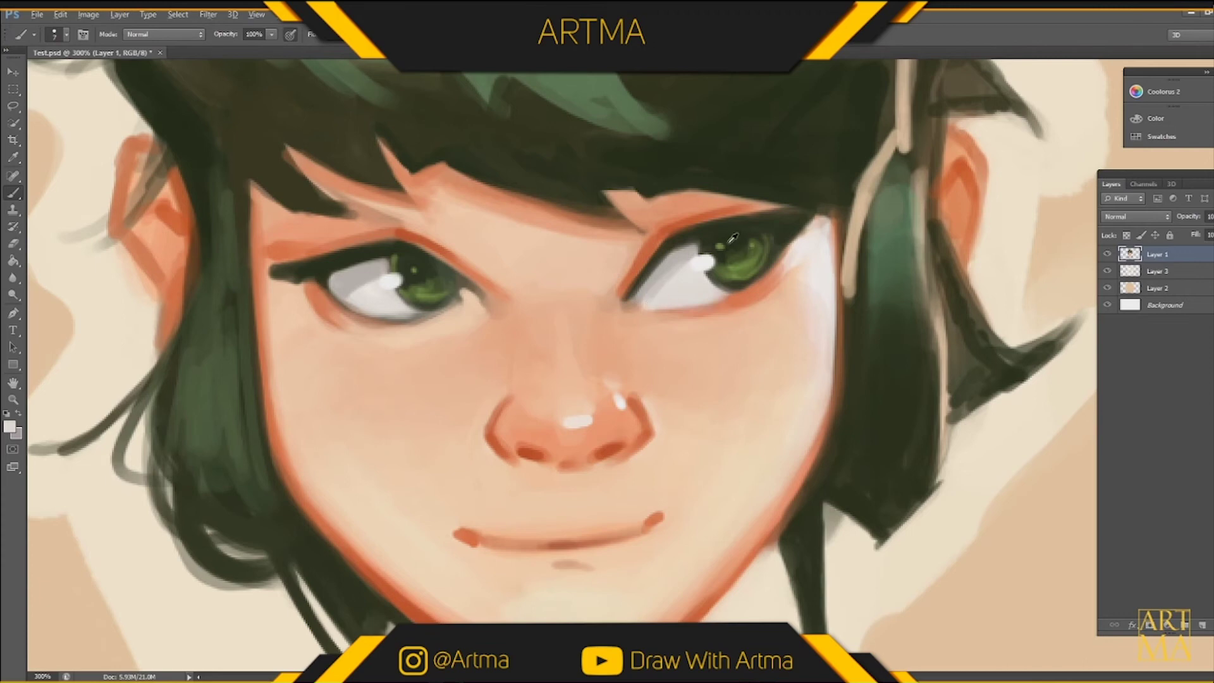
alt+click(620, 254)
mouse_move(614, 283)
mouse_down()
mouse_move(646, 237)
mouse_move(713, 204)
mouse_move(730, 231)
mouse_up()
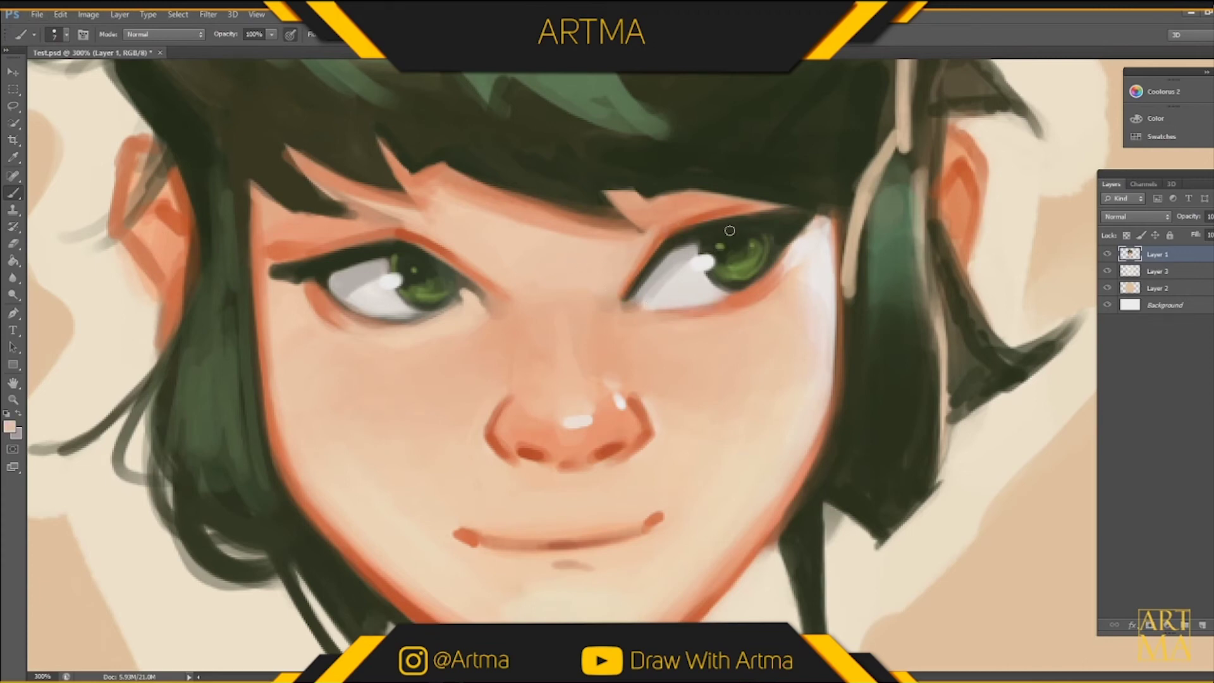
key(alt)
Enlarge the brush to 15 and smooth the lower cheek and chin with sampled cream skin tones.
key(ctrl+minus)
key(ctrl+minus)
key(ctrl+minus)
key(ctrl+minus)
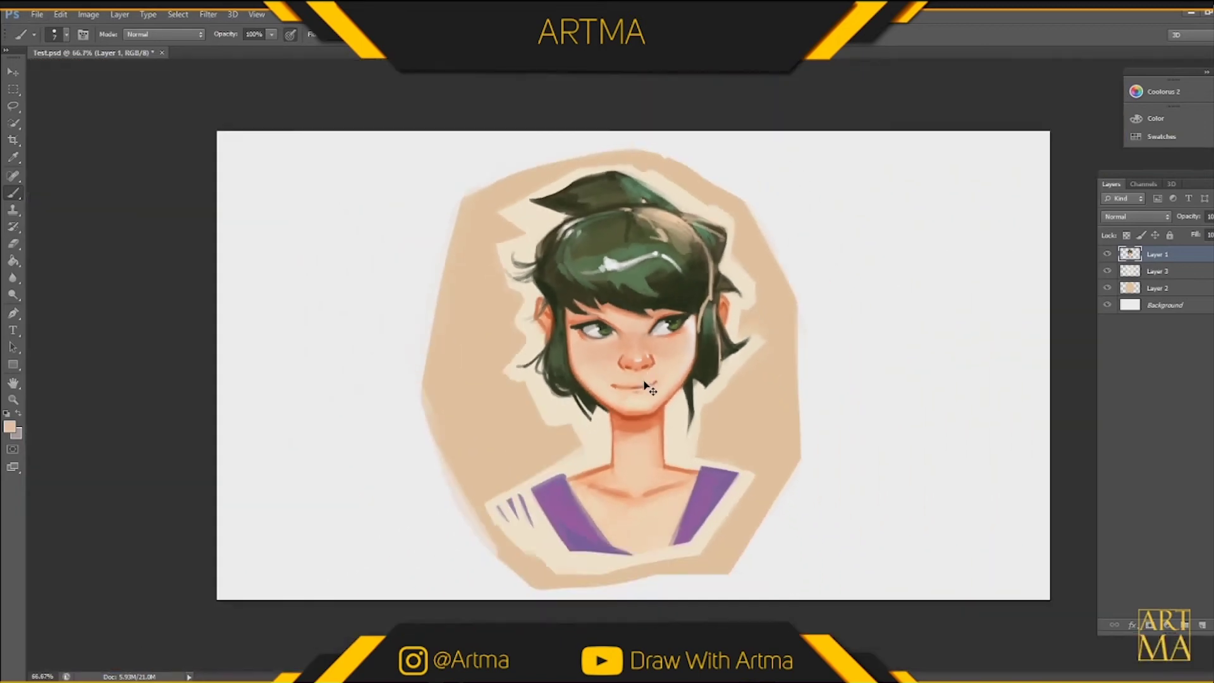
key(ctrl+plus)
key(ctrl+plus)
key(ctrl+plus)
key(ctrl+plus)
key(ctrl+plus)
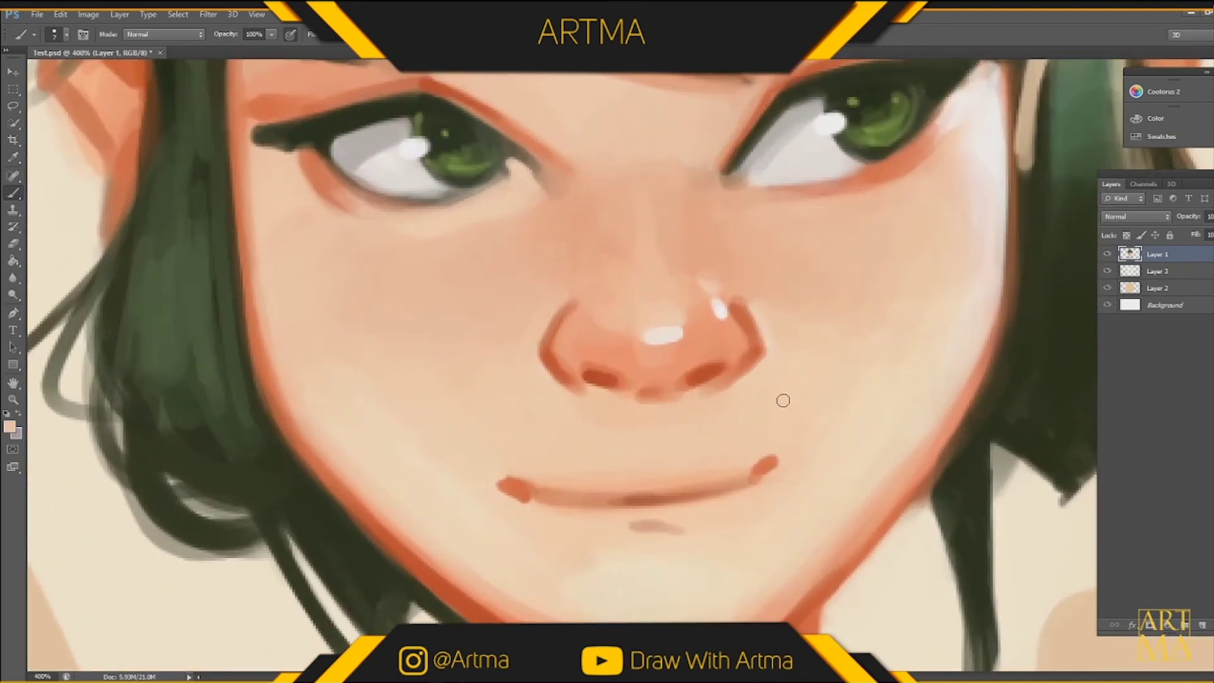
drag(783, 401, 490, 267)
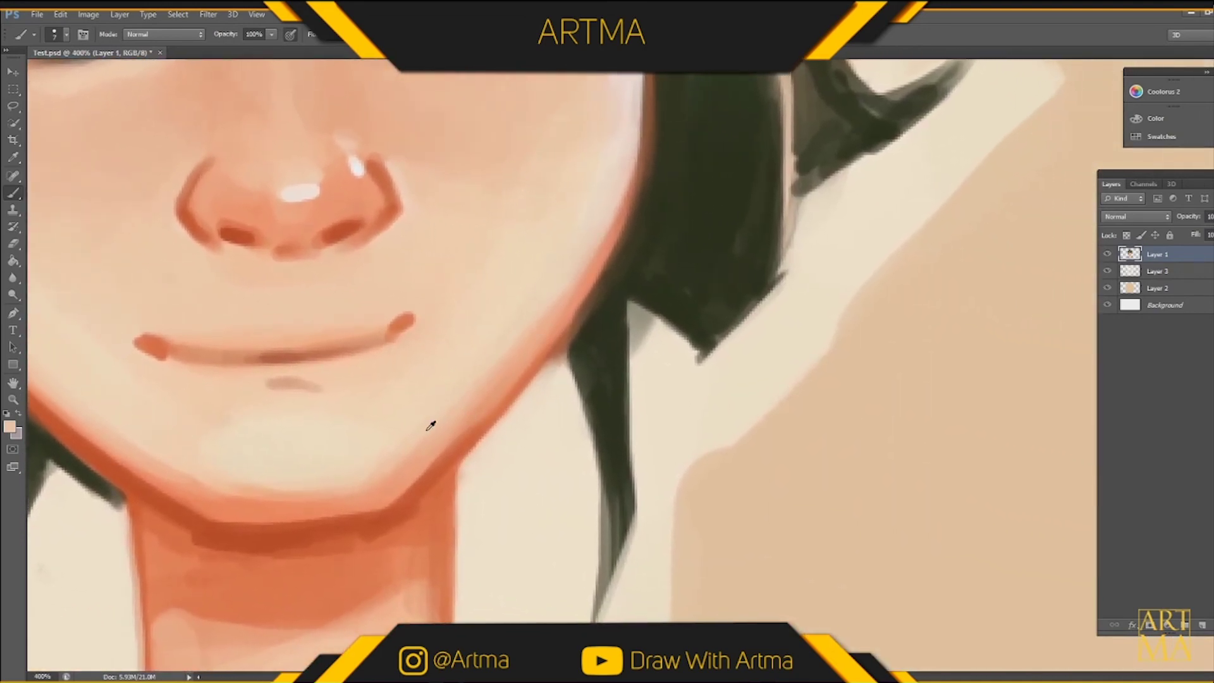
key(bracketright)
key(bracketright)
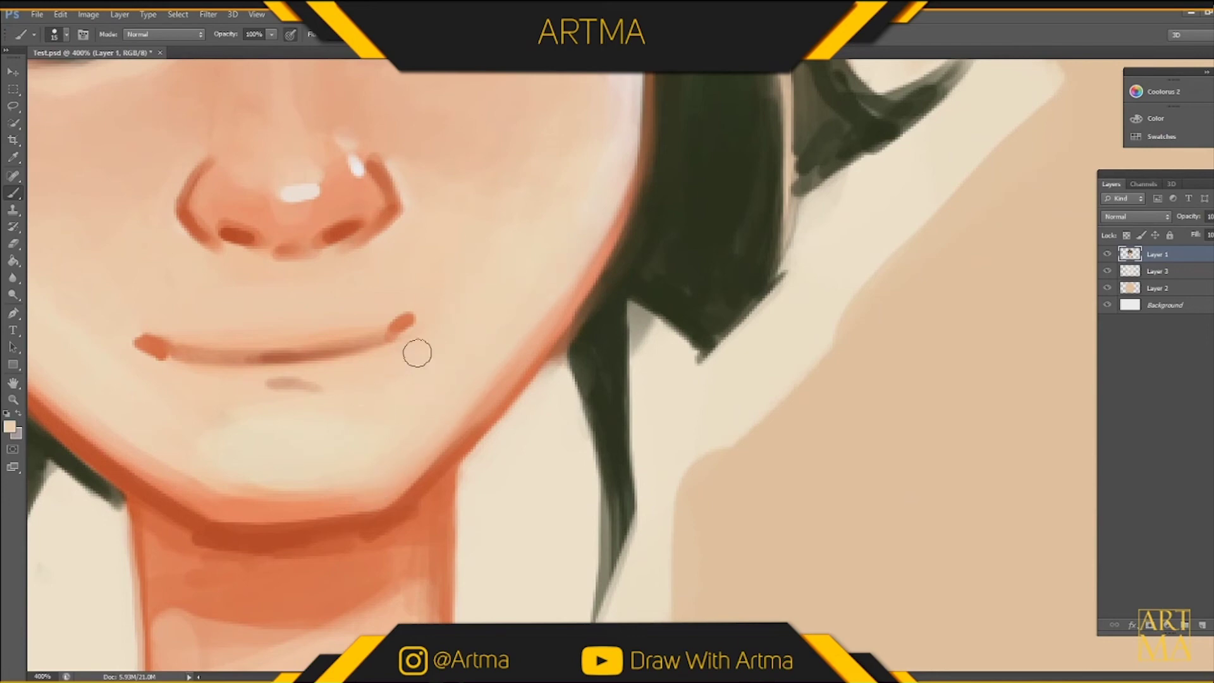
alt+click(256, 435)
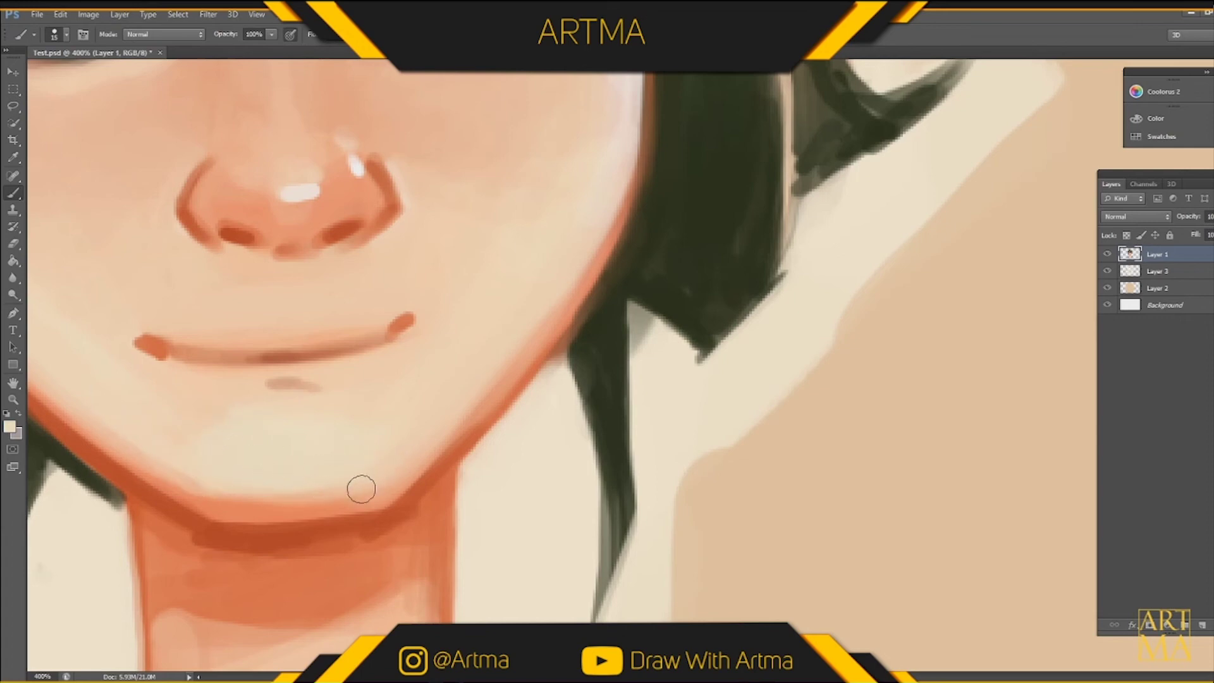
Set the brush to a darker reddish brown and deepen the shadow line beneath the chin.
key(ctrl+minus)
key(ctrl+minus)
key(ctrl+minus)
key(ctrl+minus)
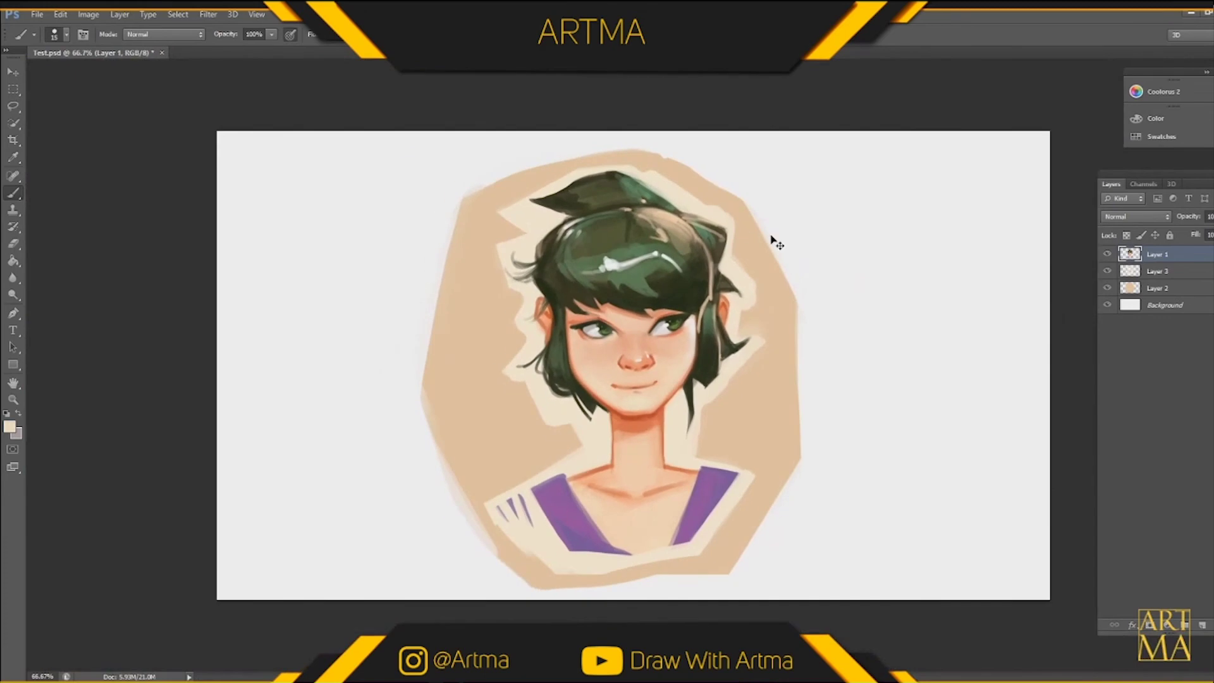
key(ctrl+plus)
key(ctrl+plus)
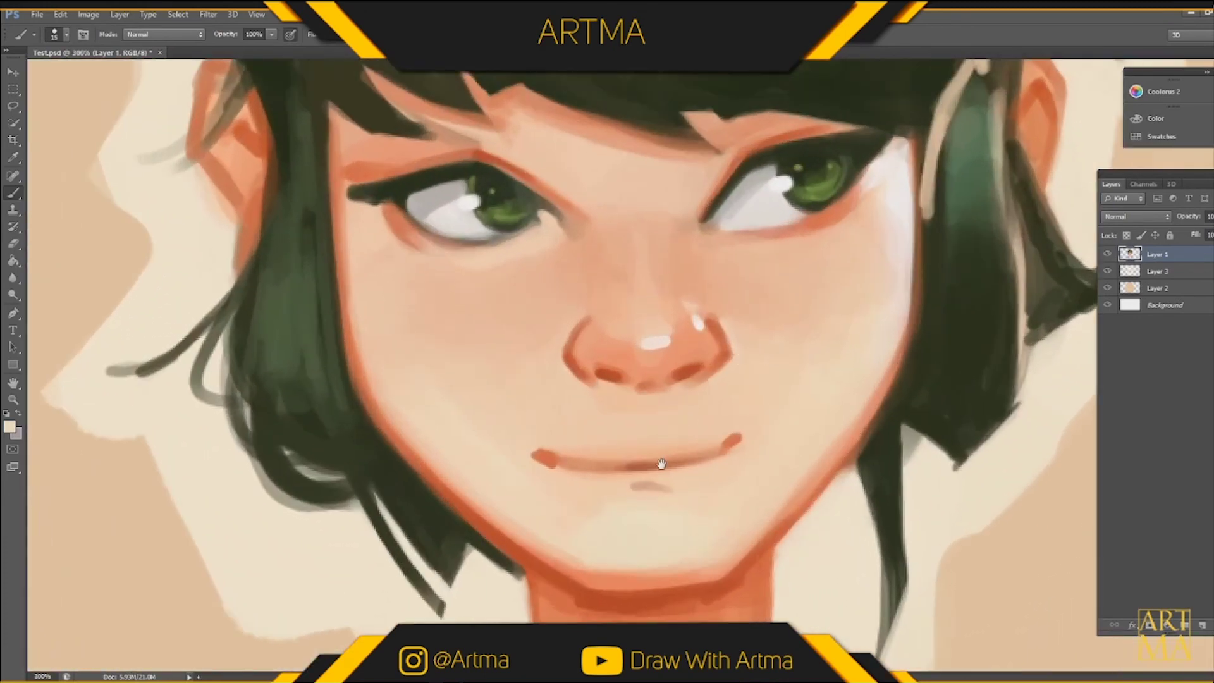
key(ctrl+plus)
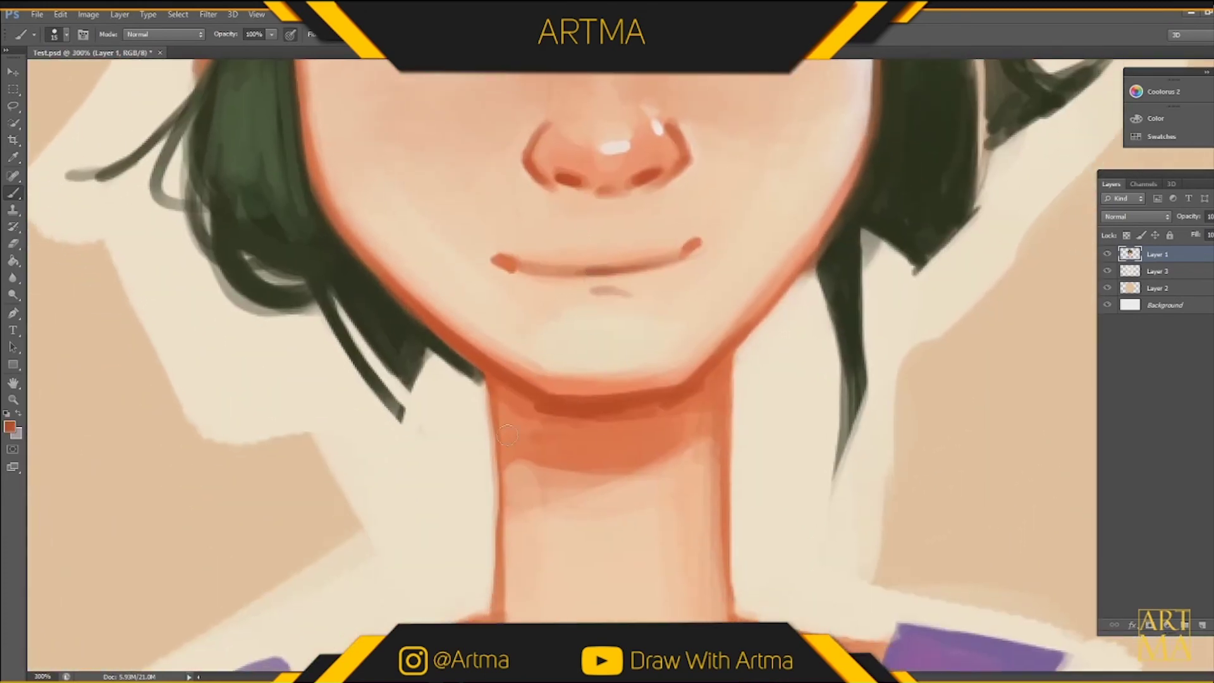
click(10, 426)
click(782, 352)
click(792, 358)
click(929, 282)
mouse_move(513, 384)
mouse_down()
mouse_move(455, 345)
mouse_move(571, 414)
mouse_move(541, 368)
mouse_move(562, 408)
mouse_move(680, 392)
mouse_move(548, 402)
mouse_move(658, 387)
mouse_up()
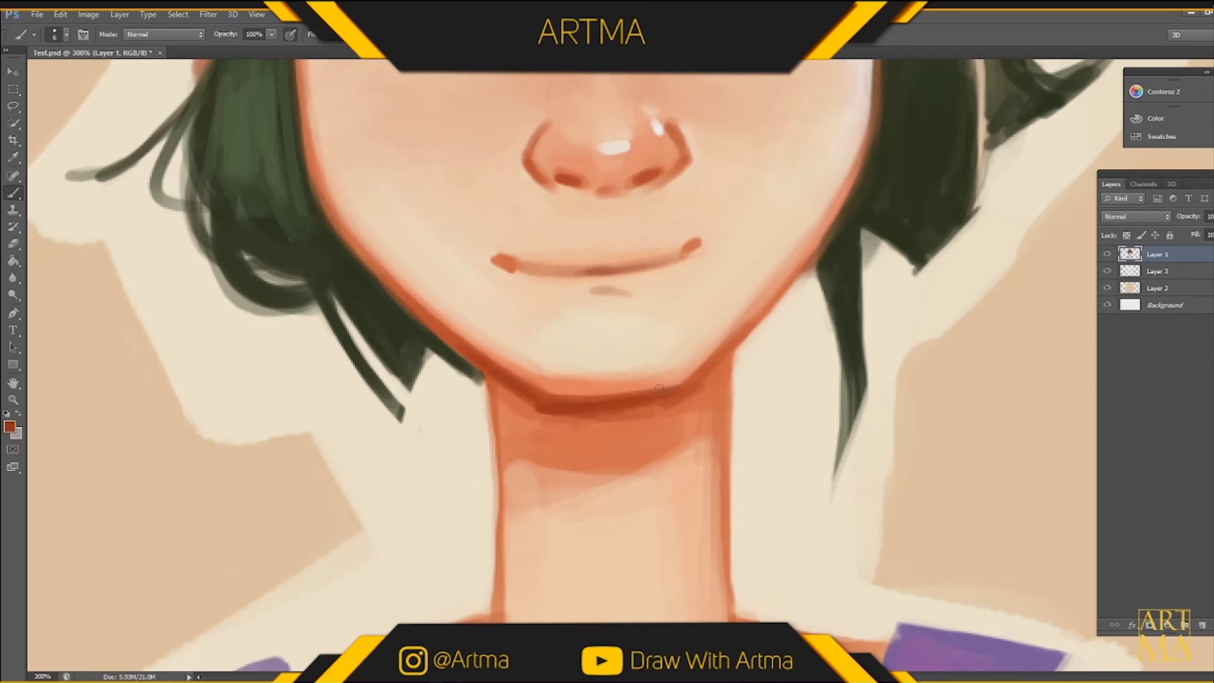
Outline both sides of the neck and the right jawline with dark reddish-brown strokes.
mouse_move(494, 387)
mouse_down()
mouse_move(500, 565)
mouse_move(492, 539)
mouse_up()
drag(497, 447, 499, 606)
drag(727, 351, 719, 565)
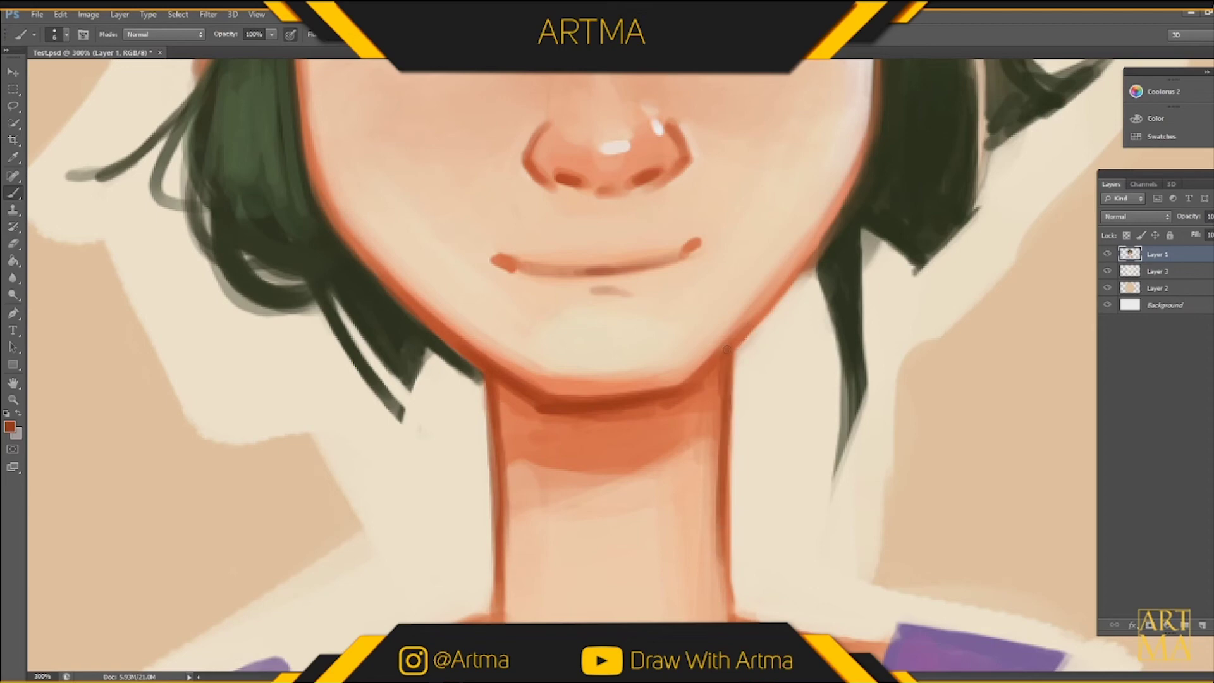
drag(726, 350, 821, 262)
Darken the contours where the neck meets both shoulders with a sampled reddish brown.
key(ctrl+minus)
key(ctrl+minus)
key(ctrl+minus)
key(ctrl+minus)
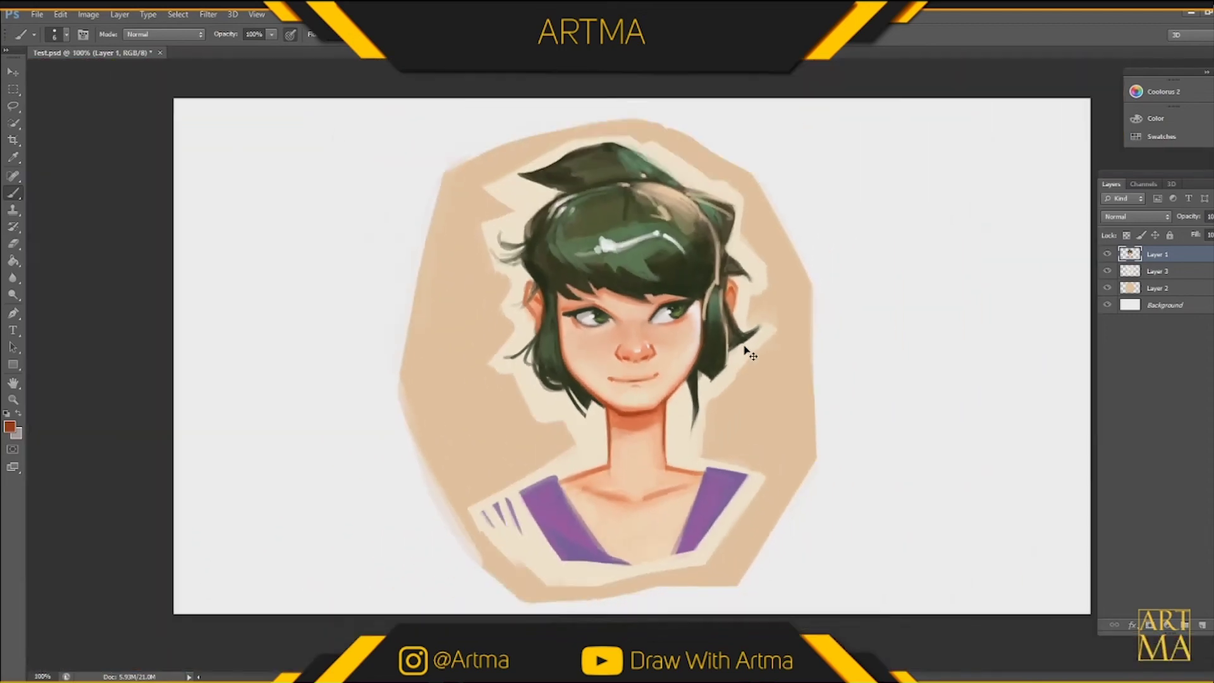
key(ctrl+plus)
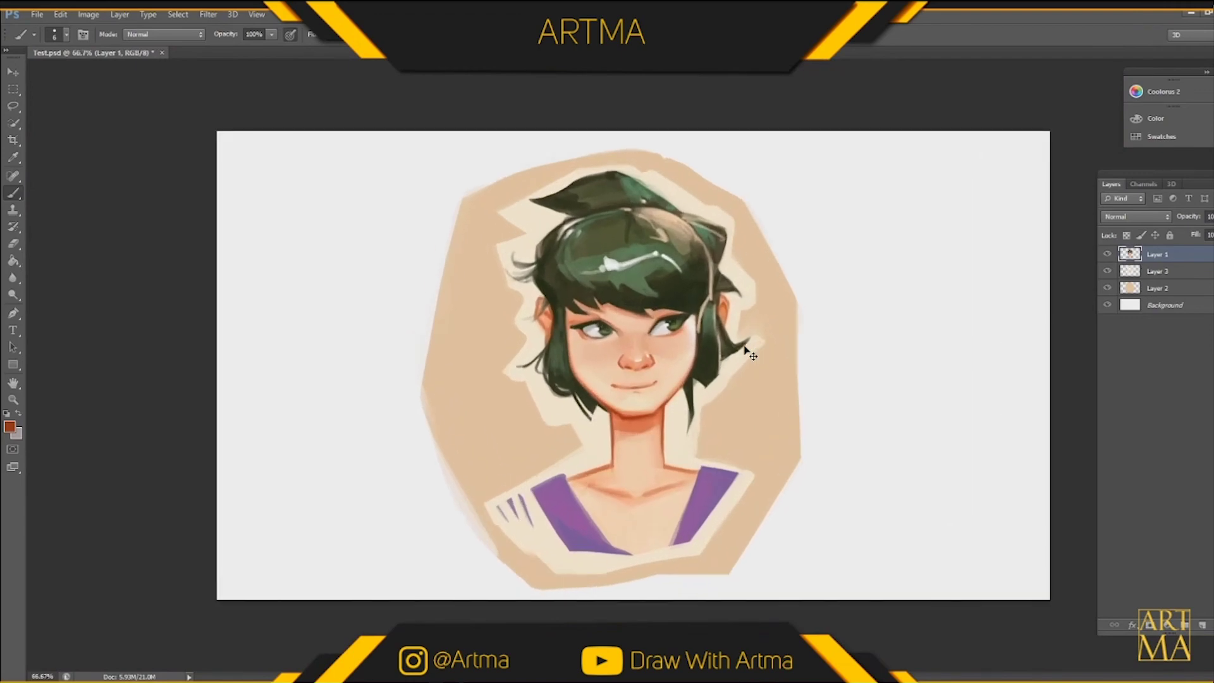
key(ctrl+plus)
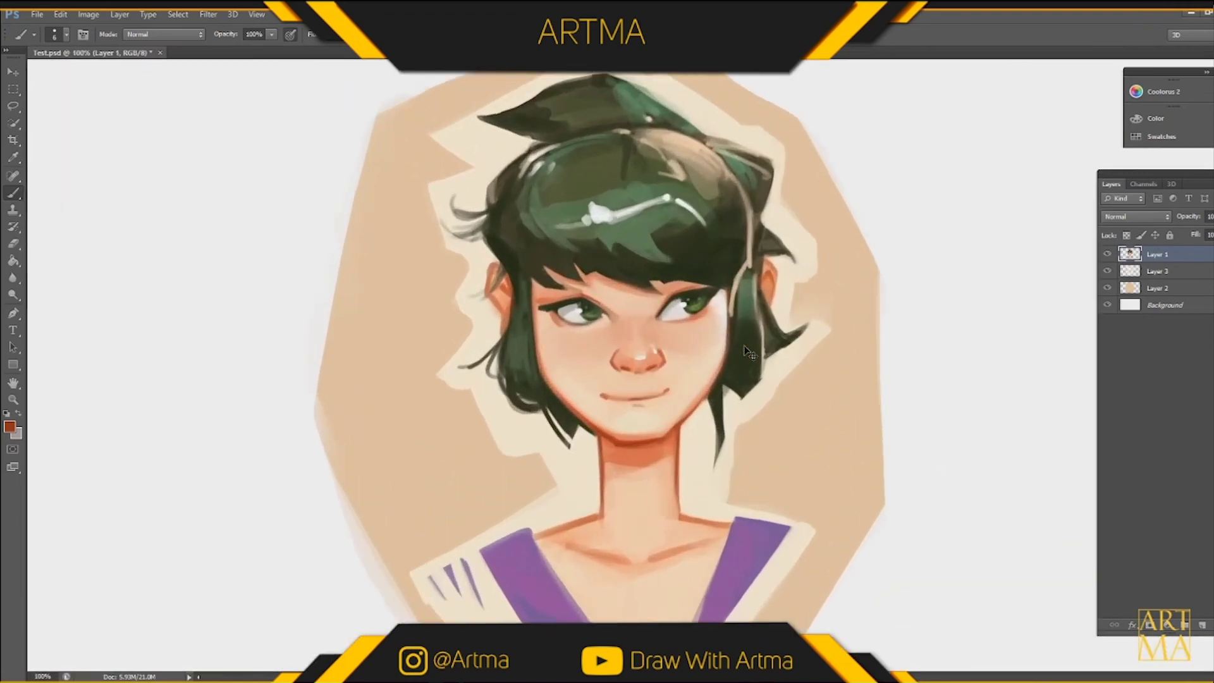
key(ctrl+plus)
scroll(654, 508, down, 5)
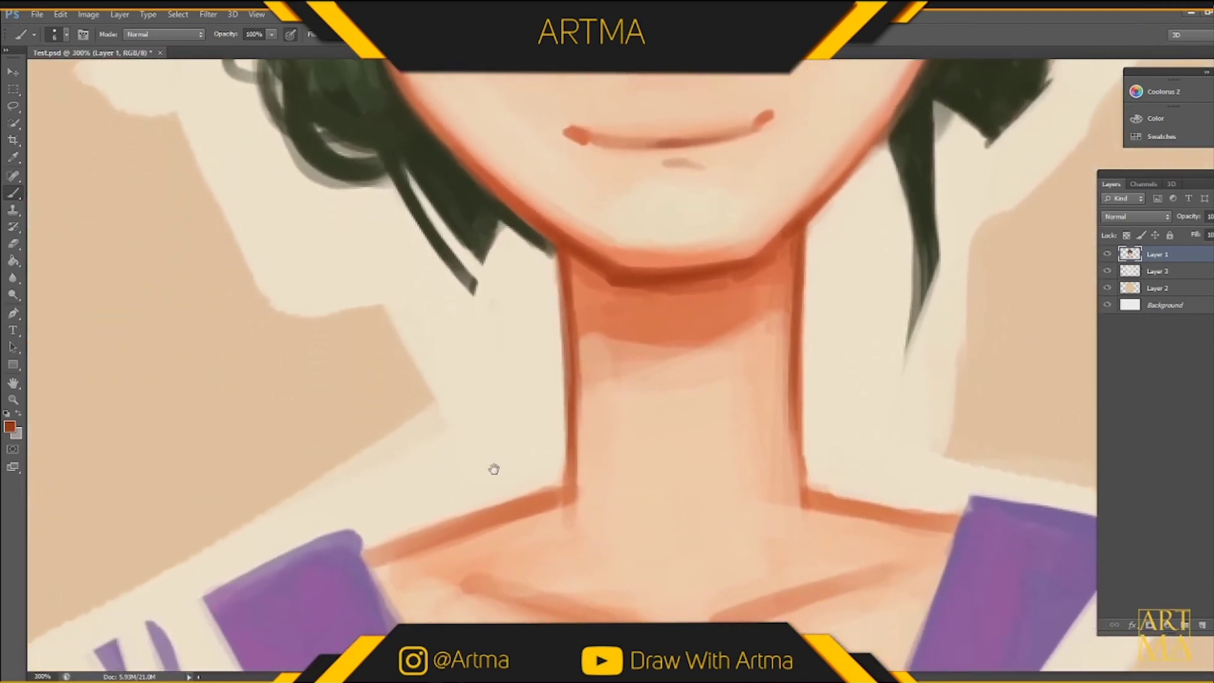
alt+click(621, 255)
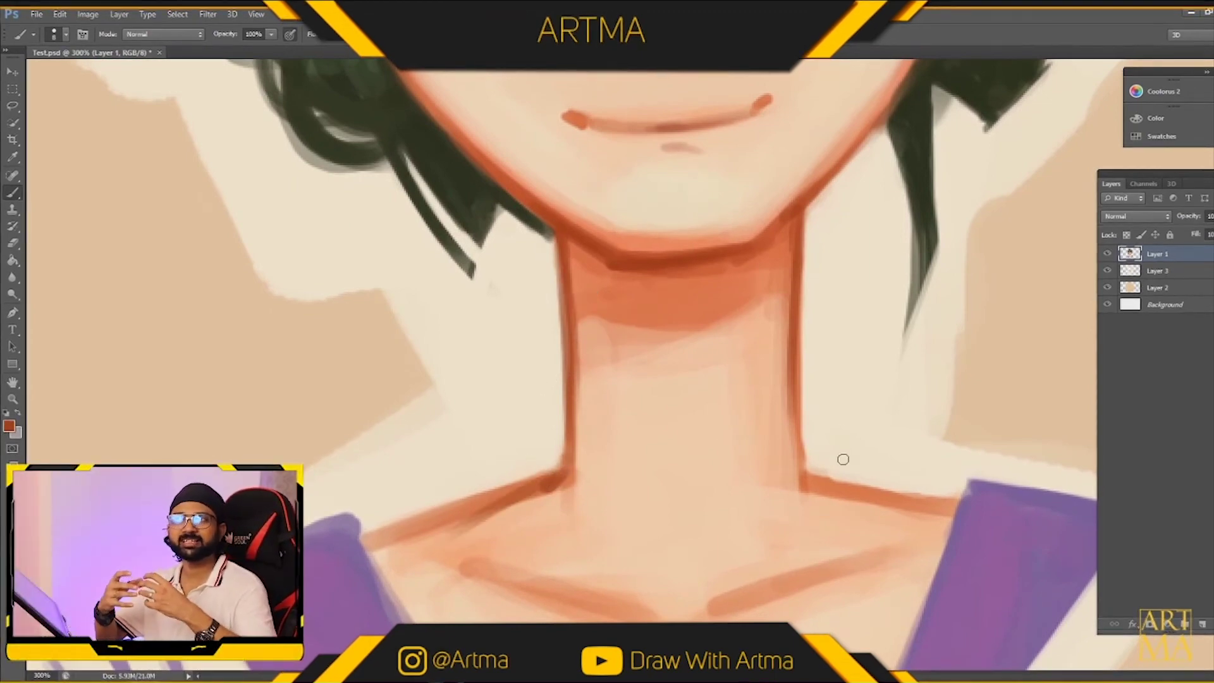
mouse_move(790, 386)
mouse_down()
mouse_move(806, 481)
mouse_move(897, 498)
mouse_up()
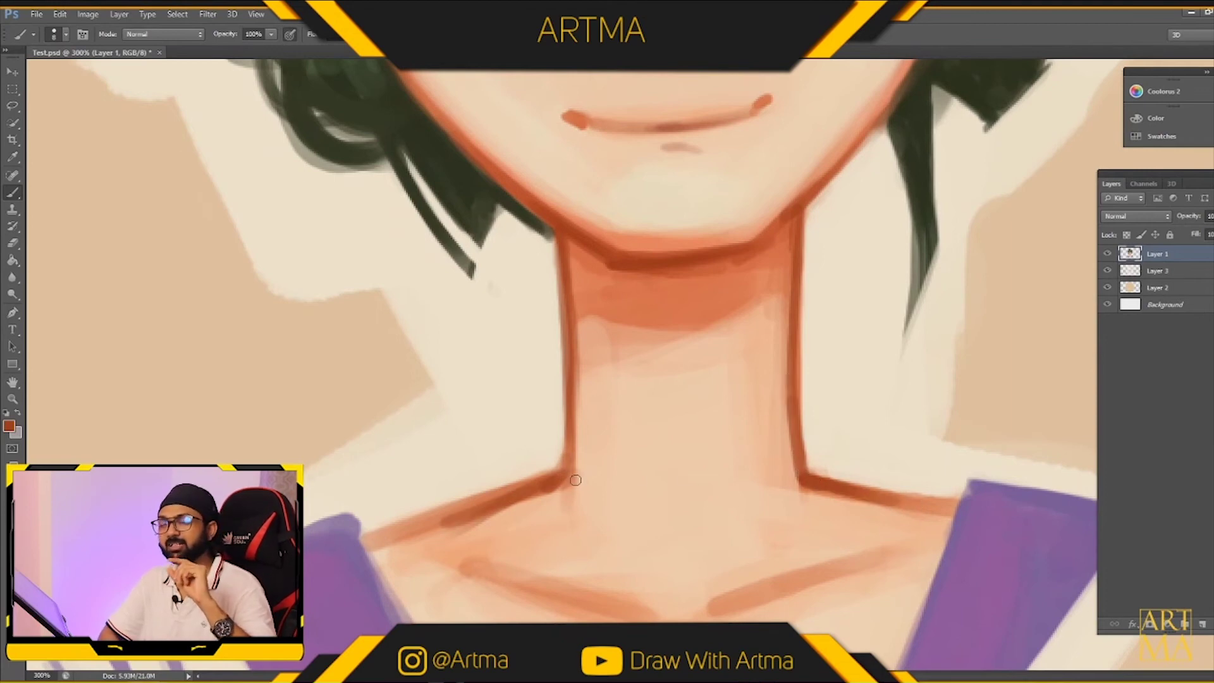
Define the neck muscle at the left shoulder and both collarbones with thin reddish-brown lines.
scroll(702, 442, down, 5)
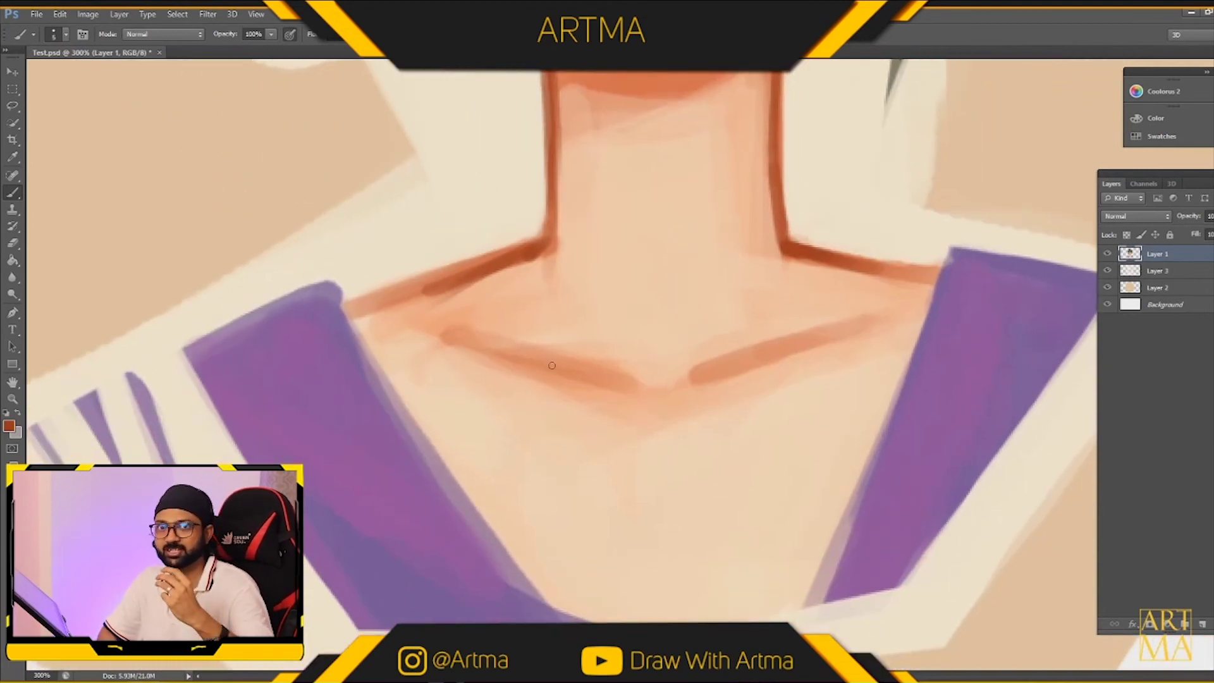
mouse_move(511, 303)
mouse_down()
mouse_move(542, 241)
mouse_move(511, 297)
mouse_up()
mouse_move(436, 313)
mouse_down()
mouse_move(535, 279)
mouse_move(544, 256)
mouse_up()
mouse_move(476, 344)
mouse_down()
mouse_move(622, 379)
mouse_move(705, 375)
mouse_move(852, 318)
mouse_up()
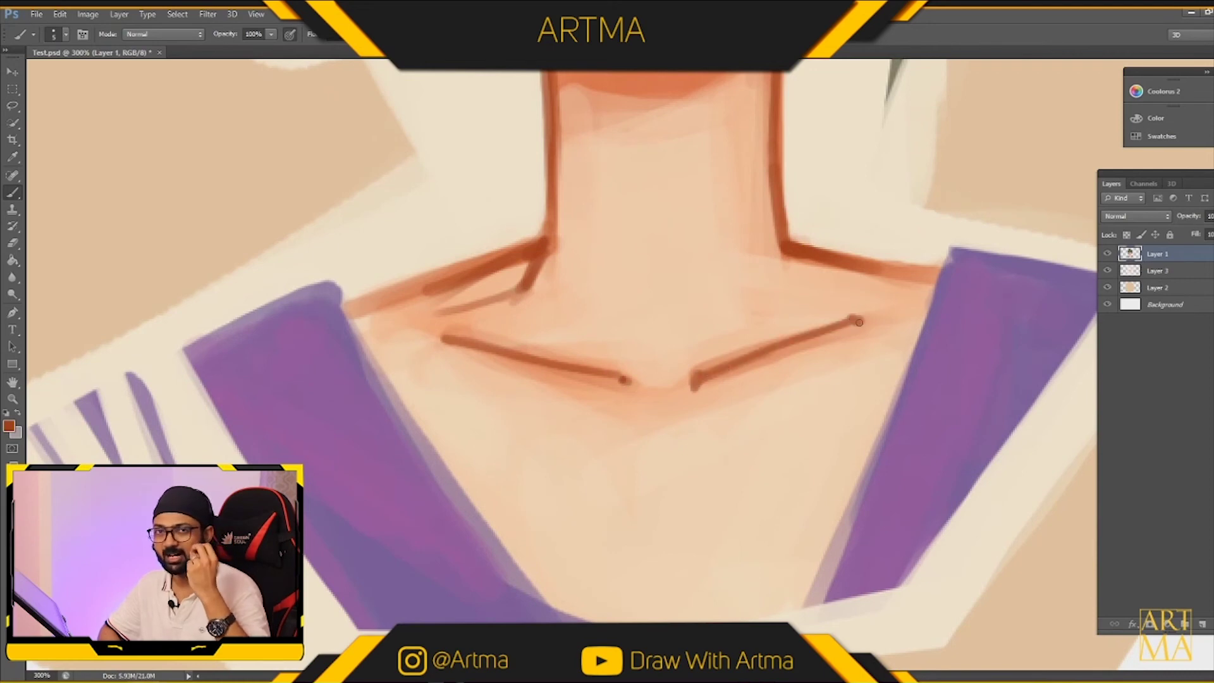
Sample the dark green hair colour and paint a thin loose strand along the outer edge of the right side lock.
key(ctrl+minus)
key(ctrl+minus)
key(ctrl+minus)
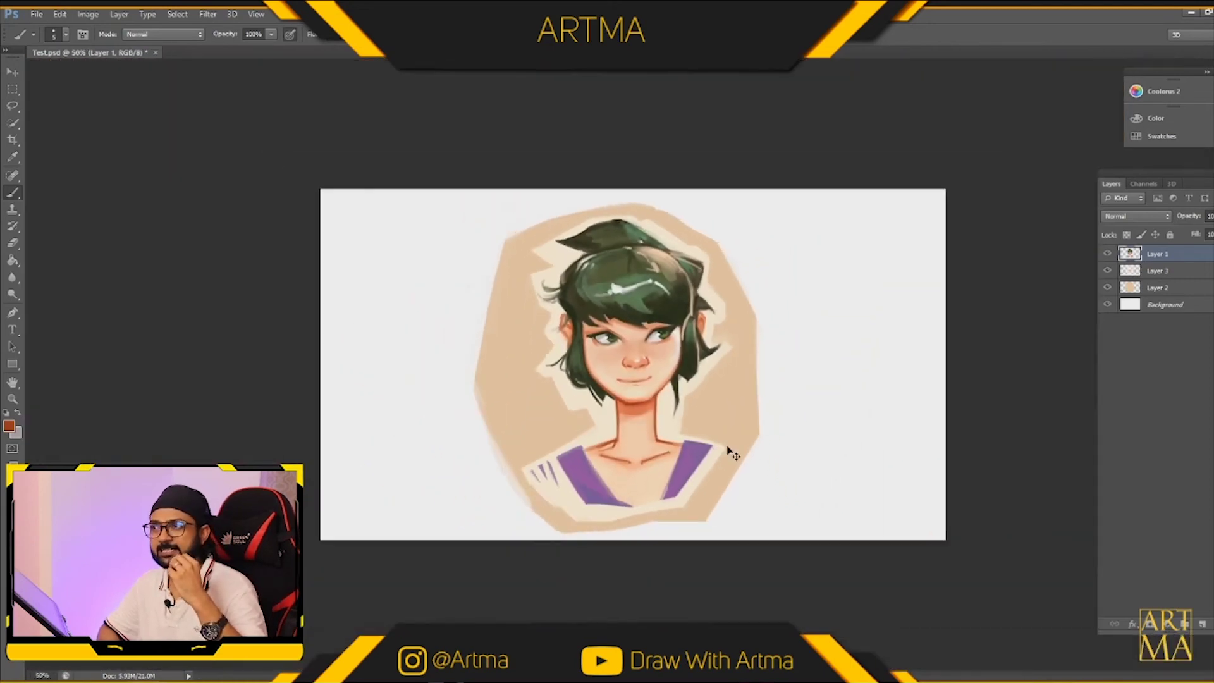
key(ctrl+plus)
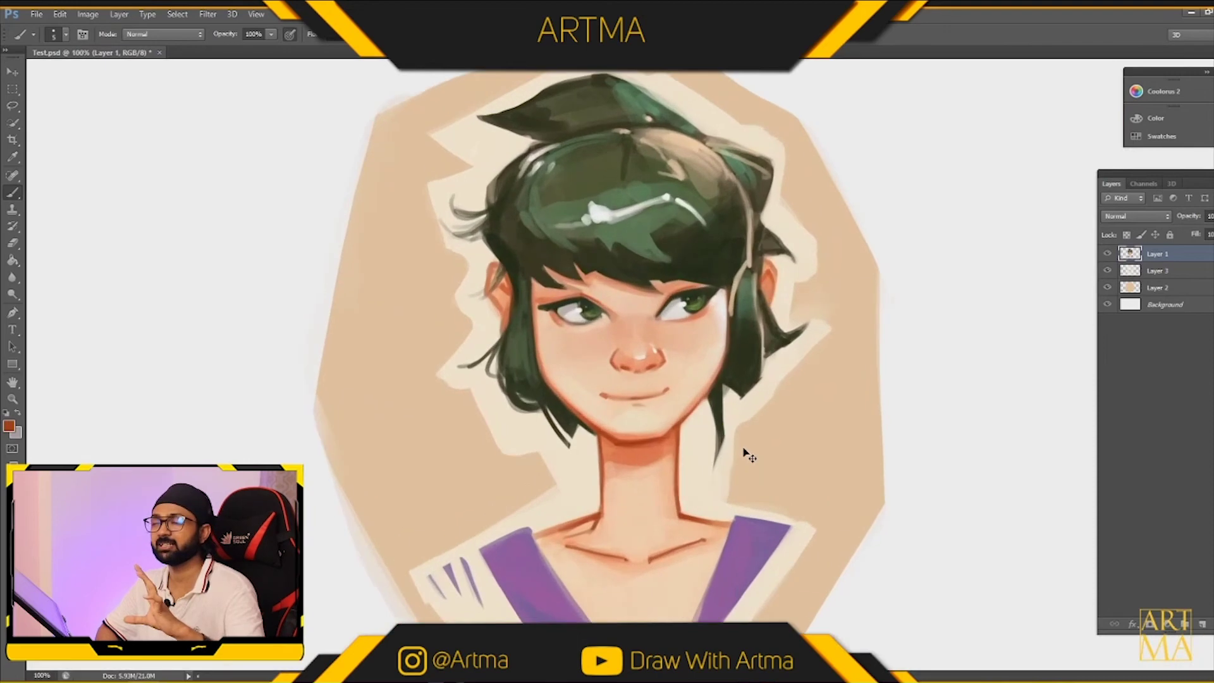
key(ctrl+plus)
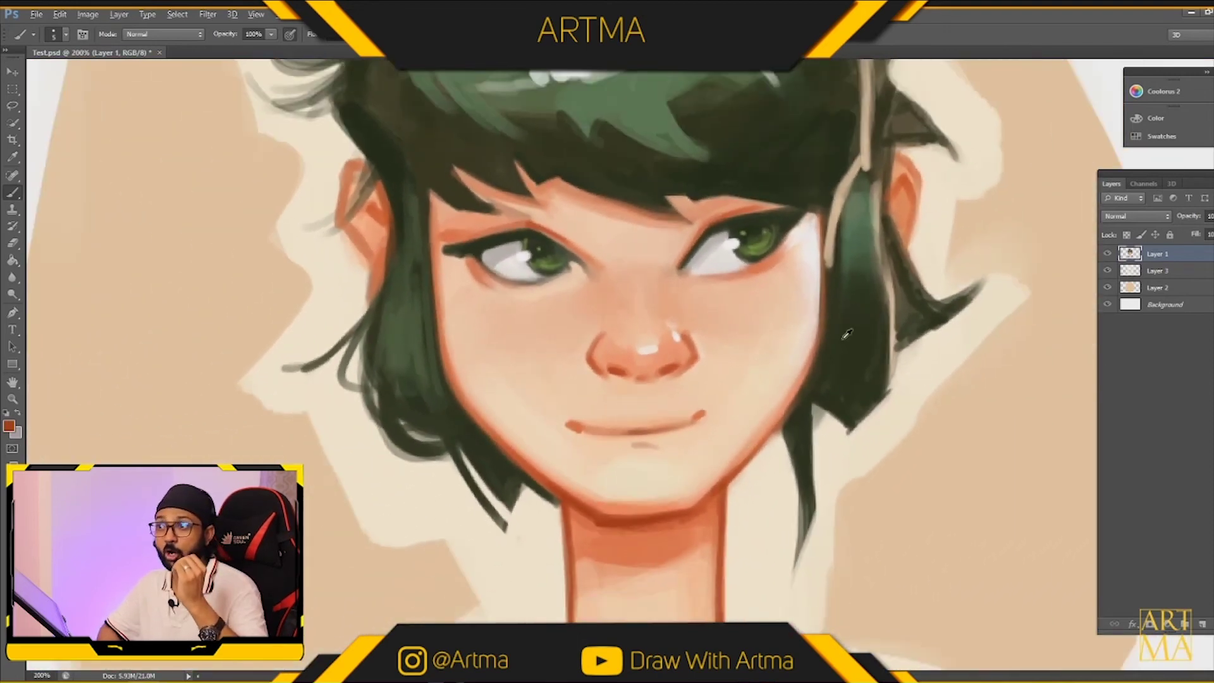
alt+click(847, 334)
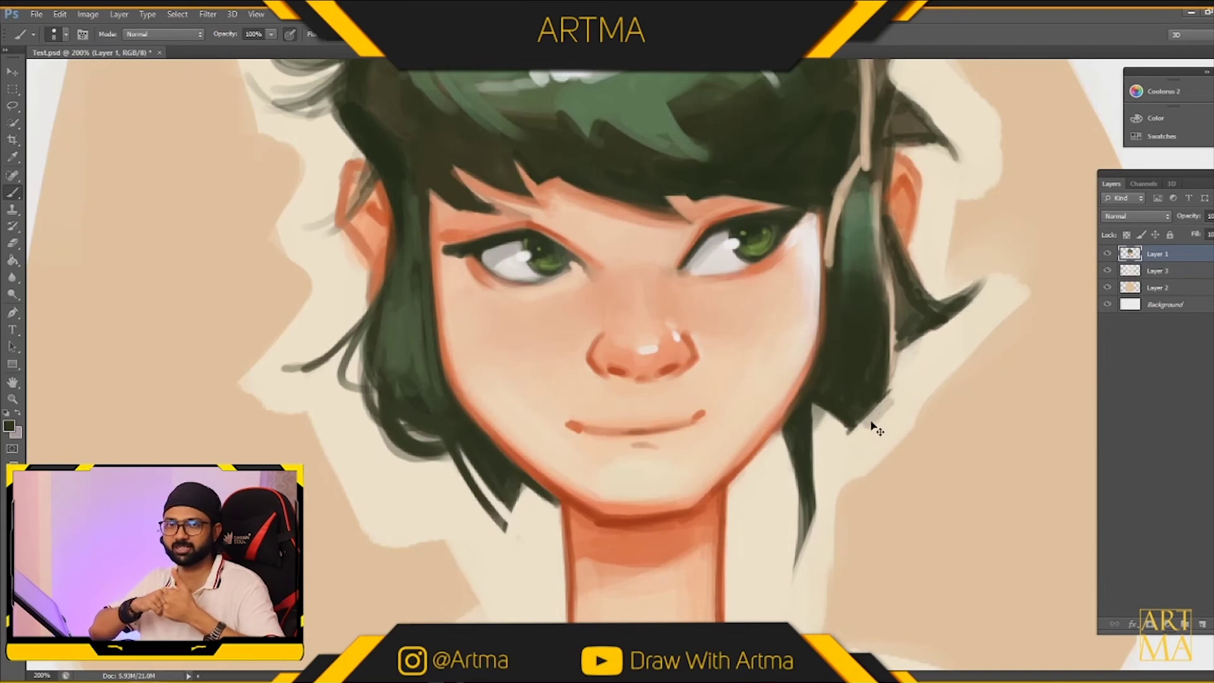
mouse_move(850, 446)
mouse_down()
mouse_move(891, 406)
mouse_move(905, 357)
mouse_up()
mouse_move(891, 414)
mouse_down()
mouse_move(904, 355)
mouse_move(884, 353)
mouse_up()
drag(888, 408, 830, 460)
key(ctrl+z)
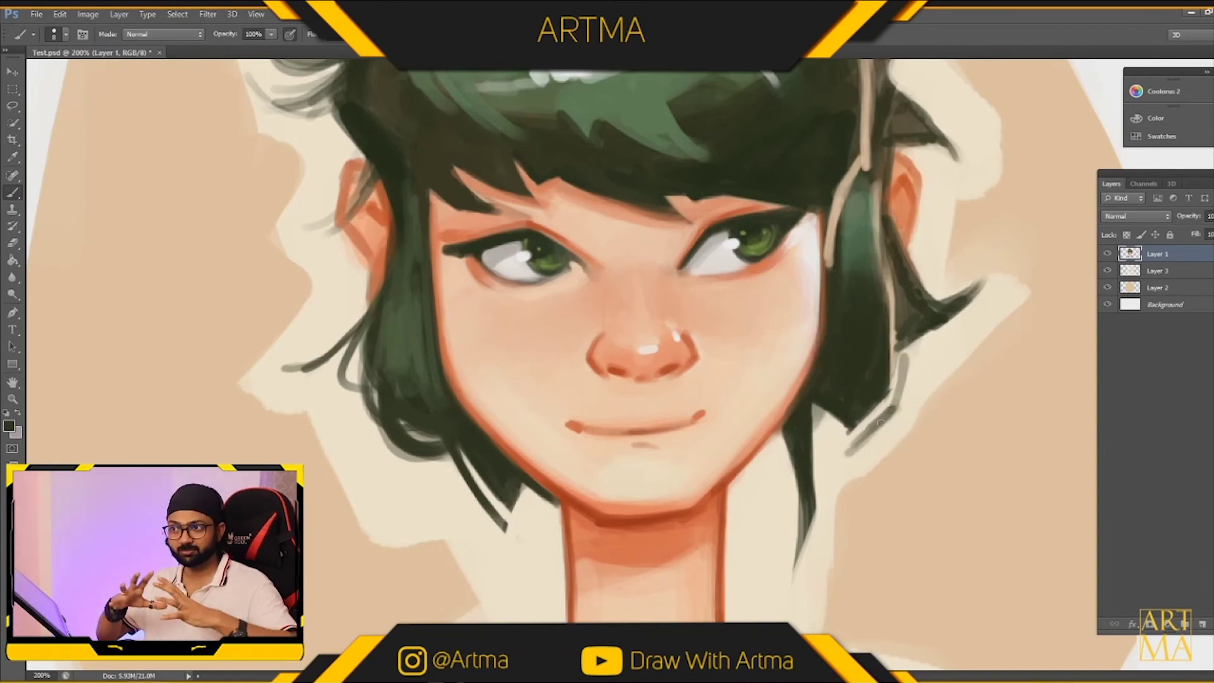
drag(890, 409, 820, 466)
drag(905, 347, 892, 414)
drag(926, 323, 904, 351)
Fill the right outward hair flick with dark green and sharpen its tip using a sampled cream.
mouse_move(909, 269)
mouse_down()
mouse_move(892, 242)
mouse_move(942, 308)
mouse_move(928, 308)
mouse_move(959, 303)
mouse_move(985, 271)
mouse_up()
alt+click(950, 286)
mouse_move(979, 266)
mouse_down()
mouse_move(942, 277)
mouse_move(990, 282)
mouse_move(968, 307)
mouse_up()
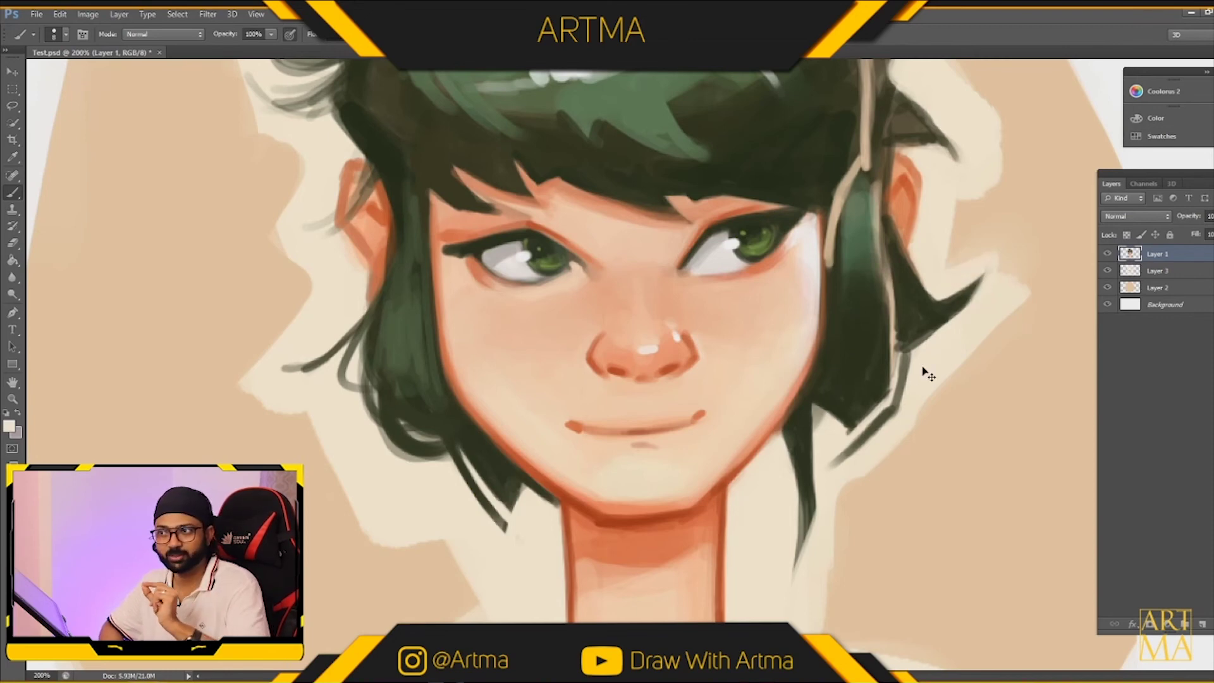
Paint cream accent strokes just outside the left edge of the cream border, from beside the lower hair lock up to the ear.
key(ctrl+minus)
key(ctrl+minus)
key(ctrl+minus)
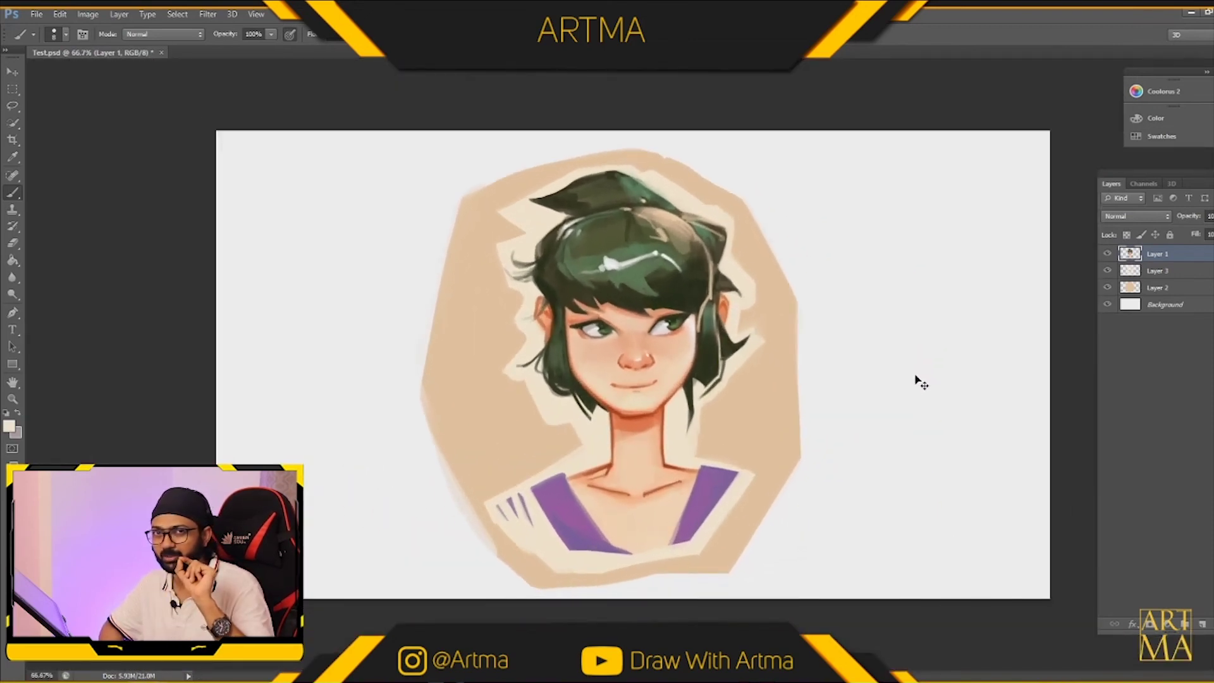
key(ctrl+plus)
key(ctrl+plus)
key(ctrl+plus)
key(ctrl+plus)
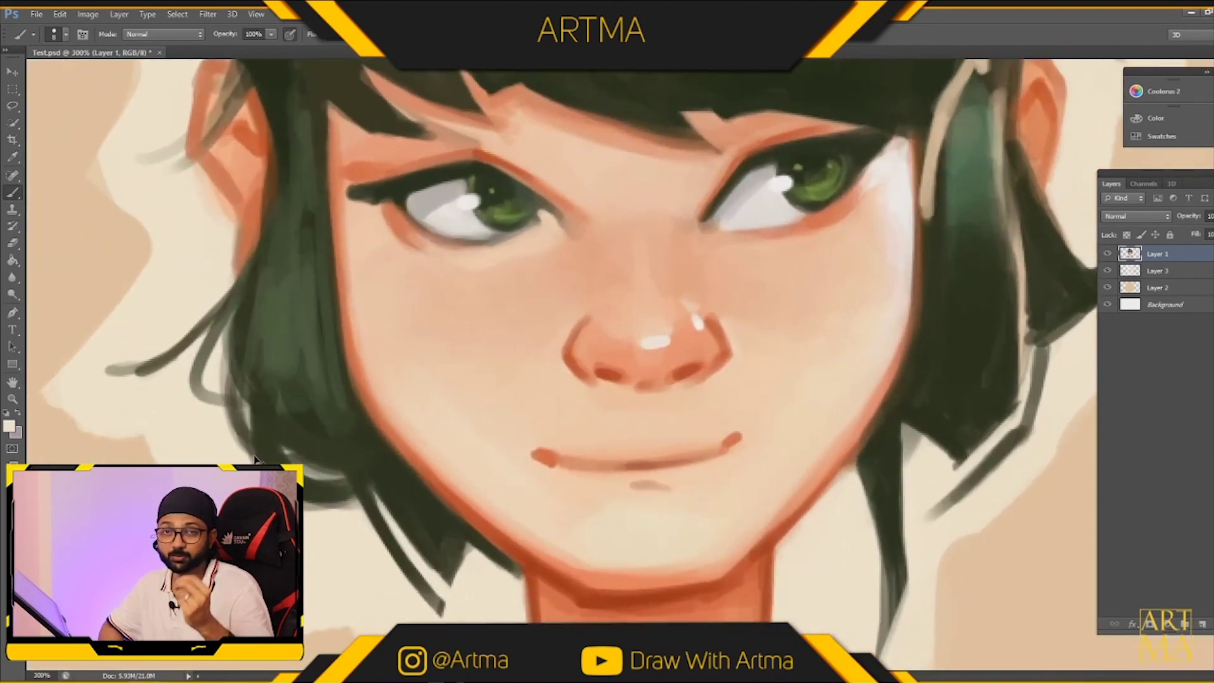
key(ctrl+minus)
mouse_move(292, 444)
mouse_down()
mouse_move(347, 536)
mouse_move(341, 504)
mouse_up()
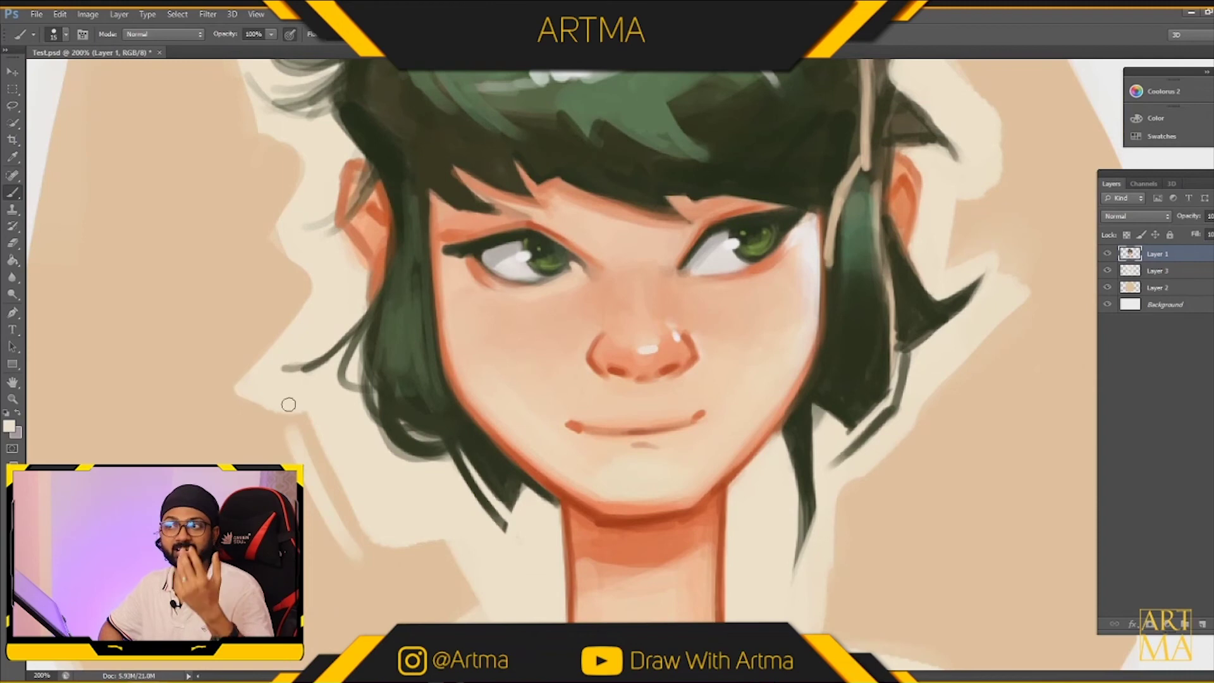
drag(299, 284, 256, 330)
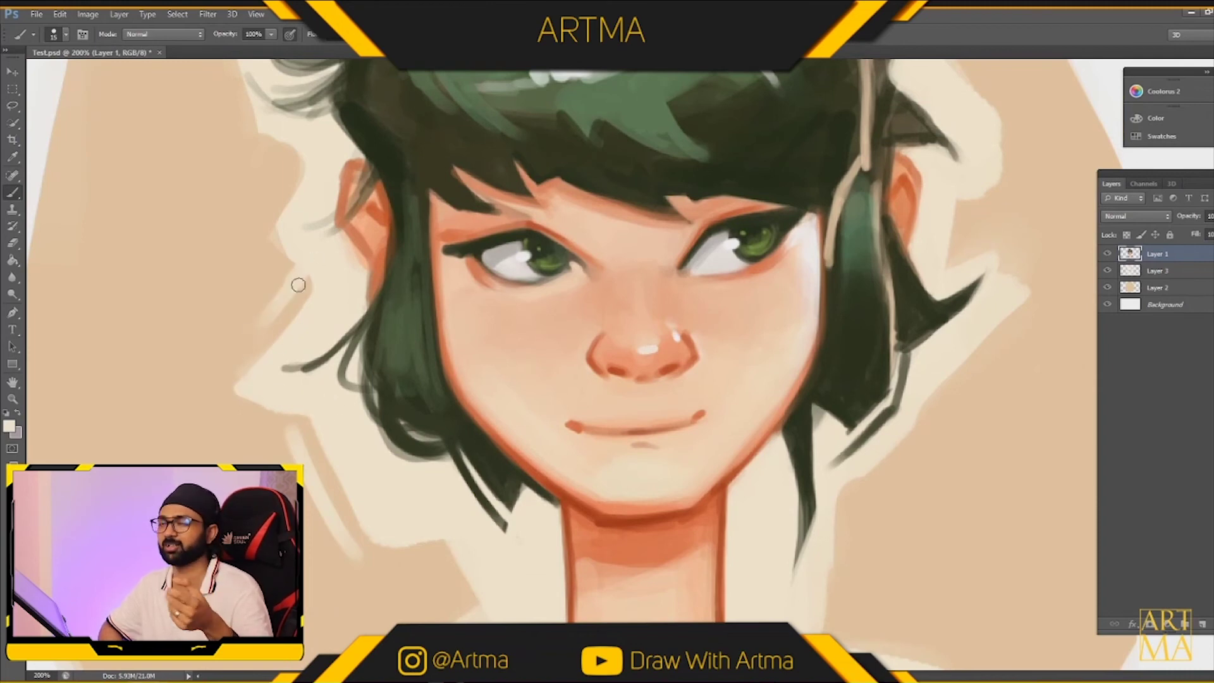
drag(277, 228, 287, 244)
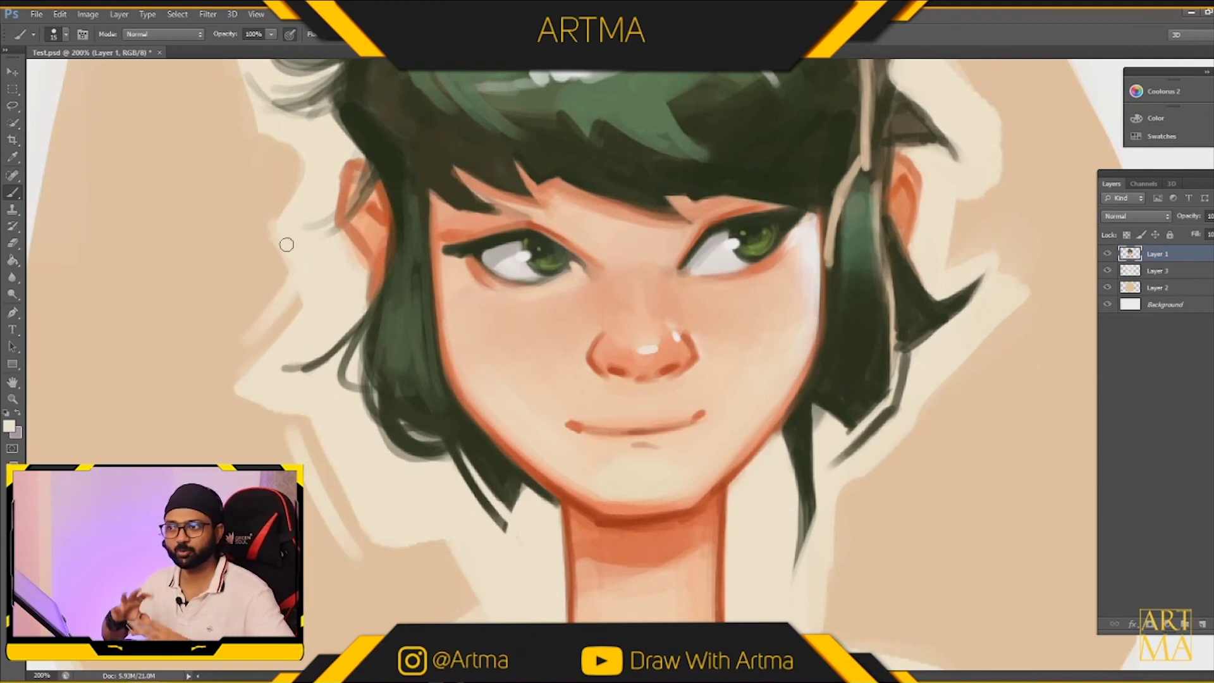
Add thin cream accent strokes with a smaller brush outside the left border next to the loose strands above the ear.
key(ctrl+minus)
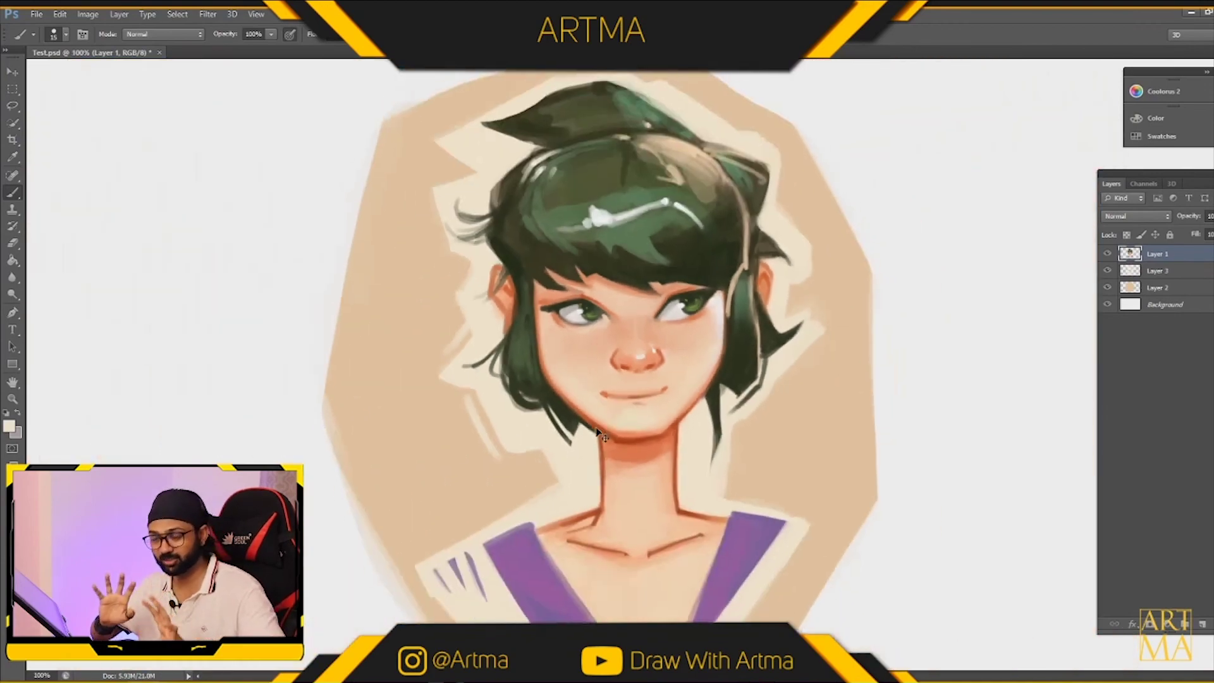
key(ctrl+minus)
key(ctrl+minus)
key(ctrl+plus)
key(ctrl+plus)
key(ctrl+plus)
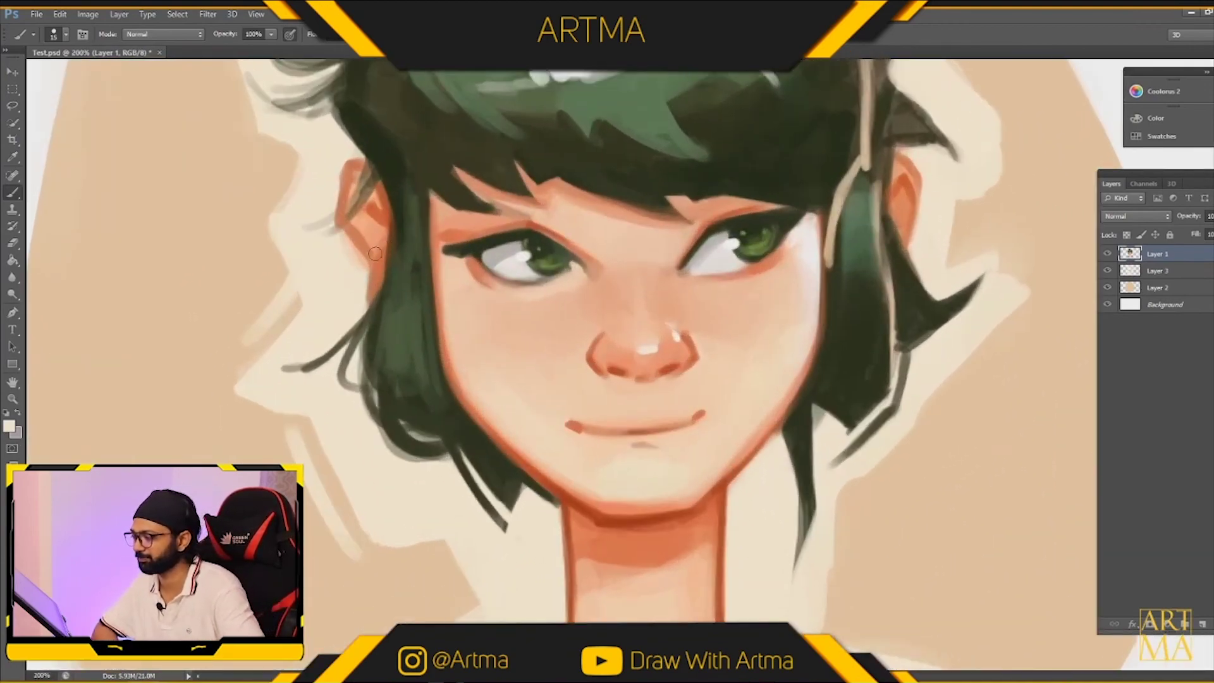
drag(342, 181, 410, 470)
key(bracketleft)
key(bracketleft)
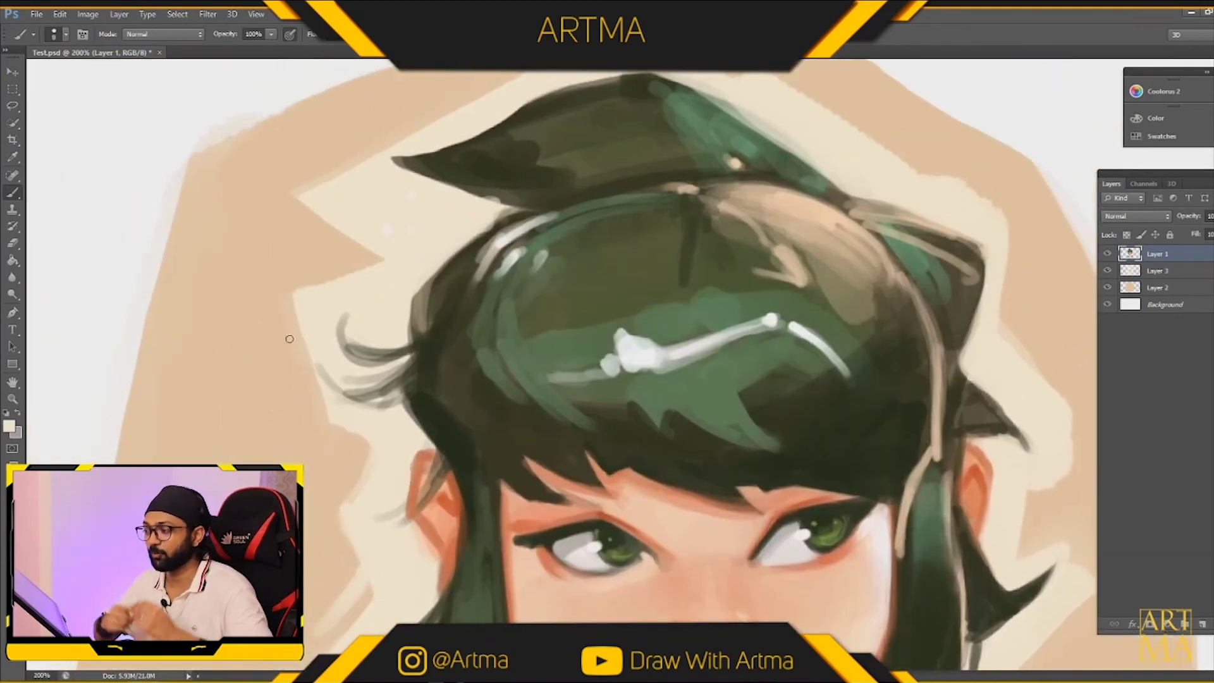
drag(289, 316, 318, 409)
mouse_move(301, 364)
mouse_down()
mouse_move(329, 430)
mouse_move(371, 442)
mouse_move(338, 452)
mouse_up()
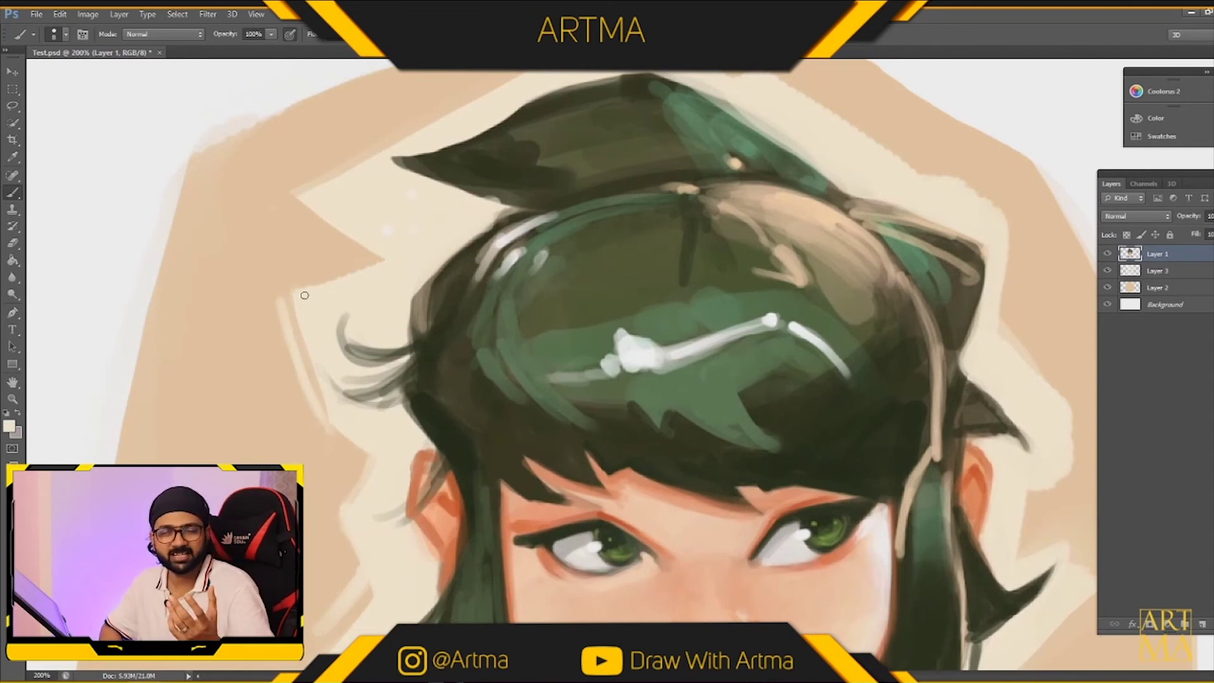
Paint a slanted cream accent line along the notch of the left border below the topknot's tip.
drag(304, 295, 391, 249)
drag(297, 246, 329, 233)
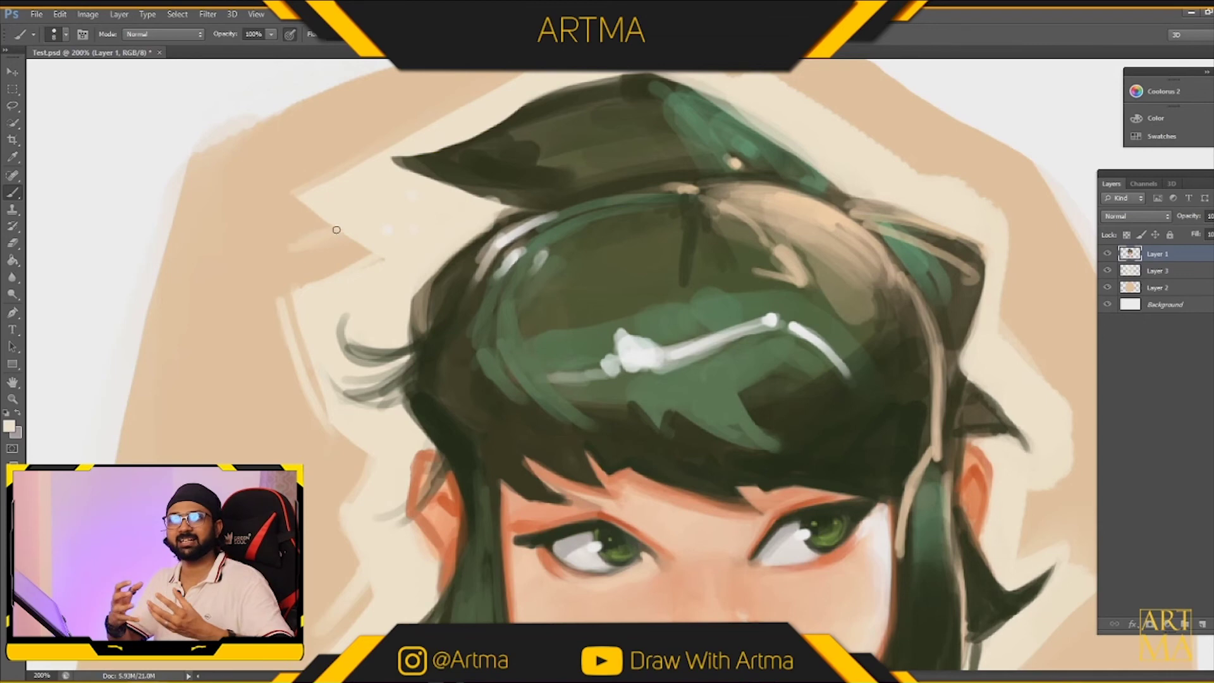
key(ctrl+z)
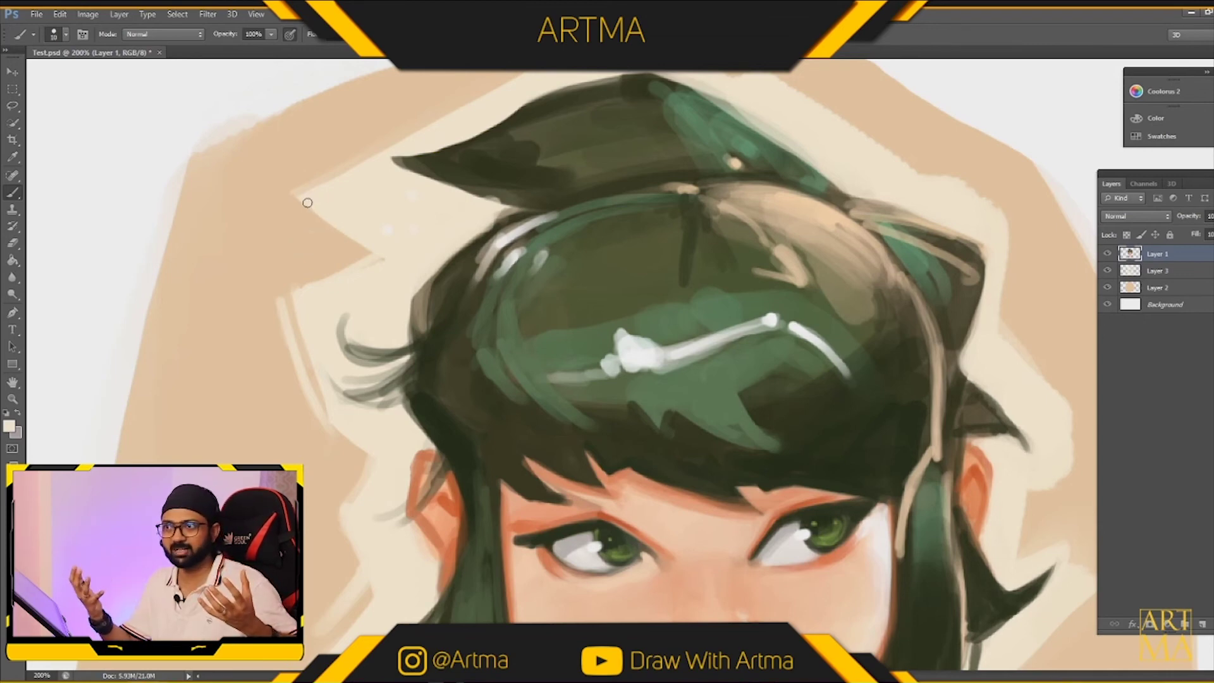
key(p)
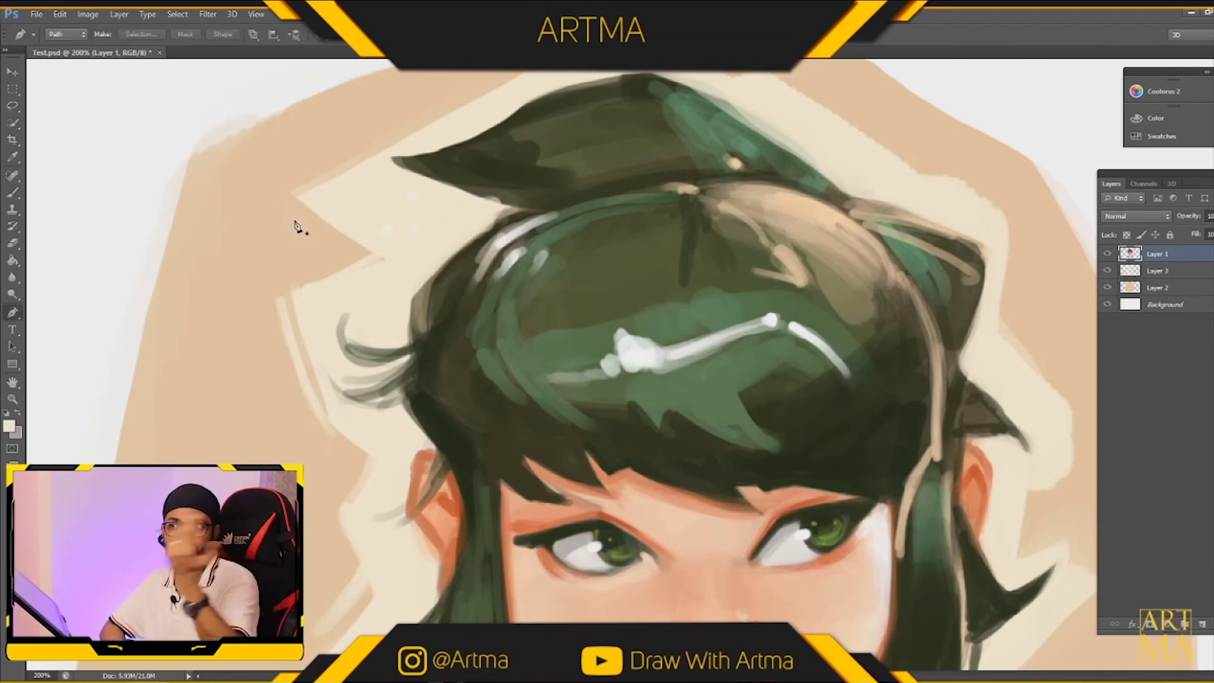
key(b)
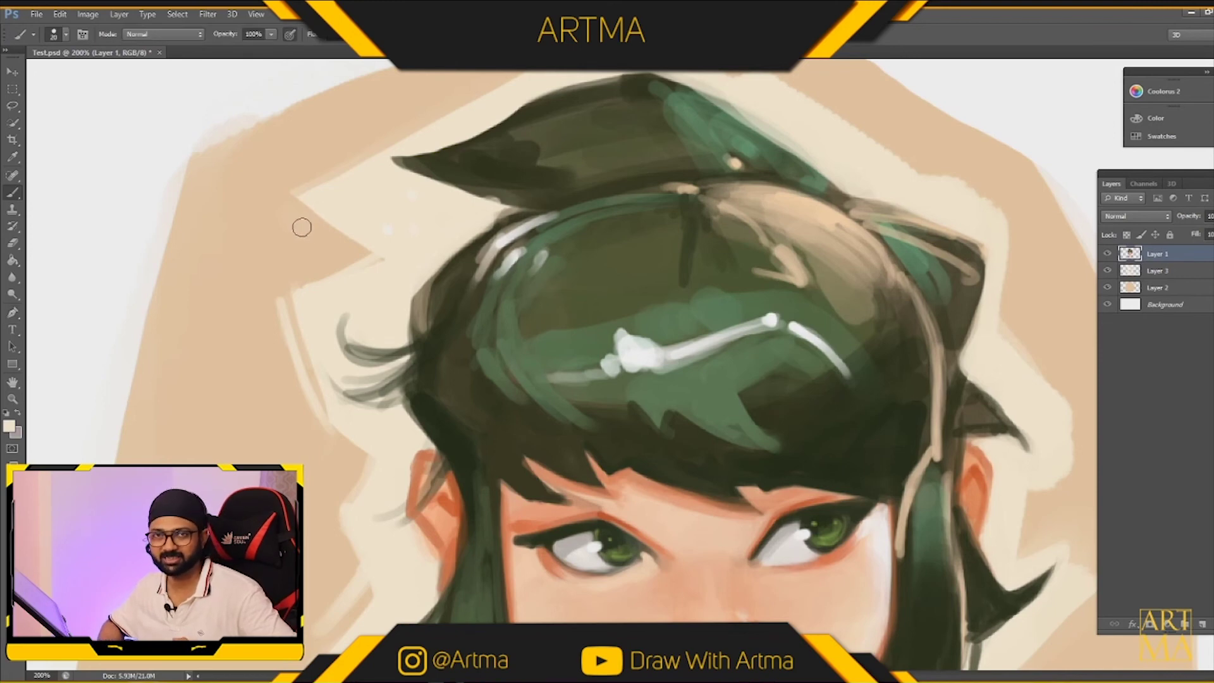
drag(364, 259, 294, 211)
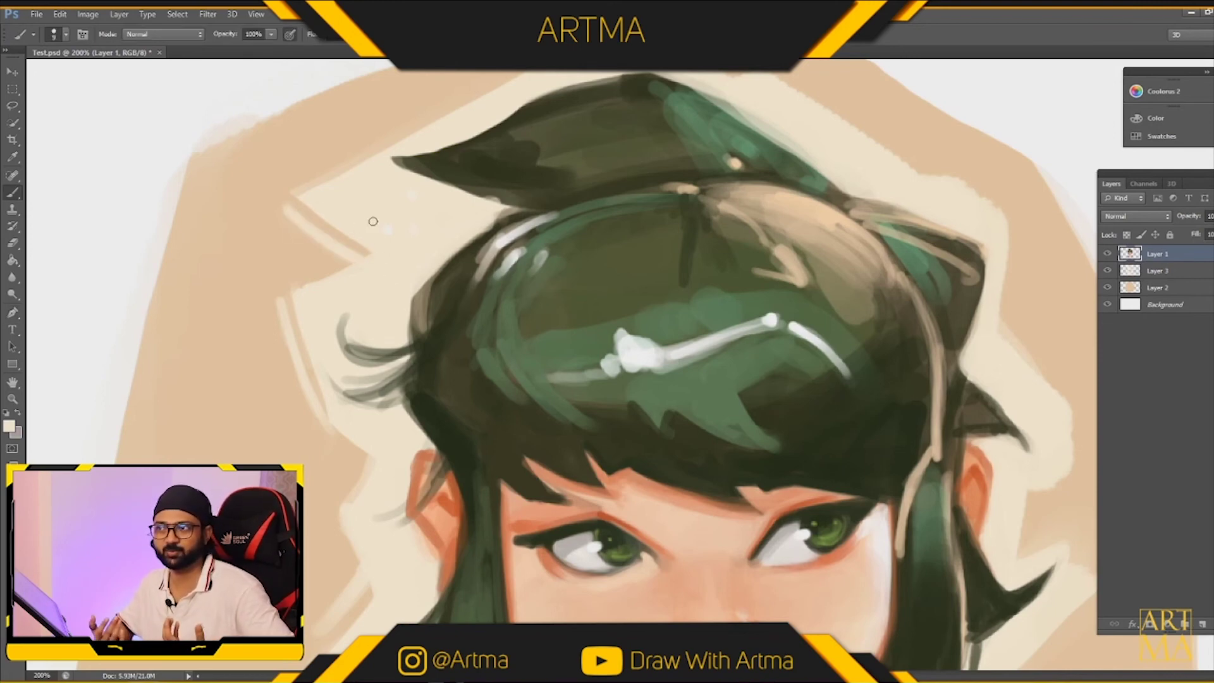
Sharpen the cream border's edge beside the right ear and add short upright cream accent strokes outside it.
key(ctrl+minus)
key(ctrl+minus)
key(ctrl+minus)
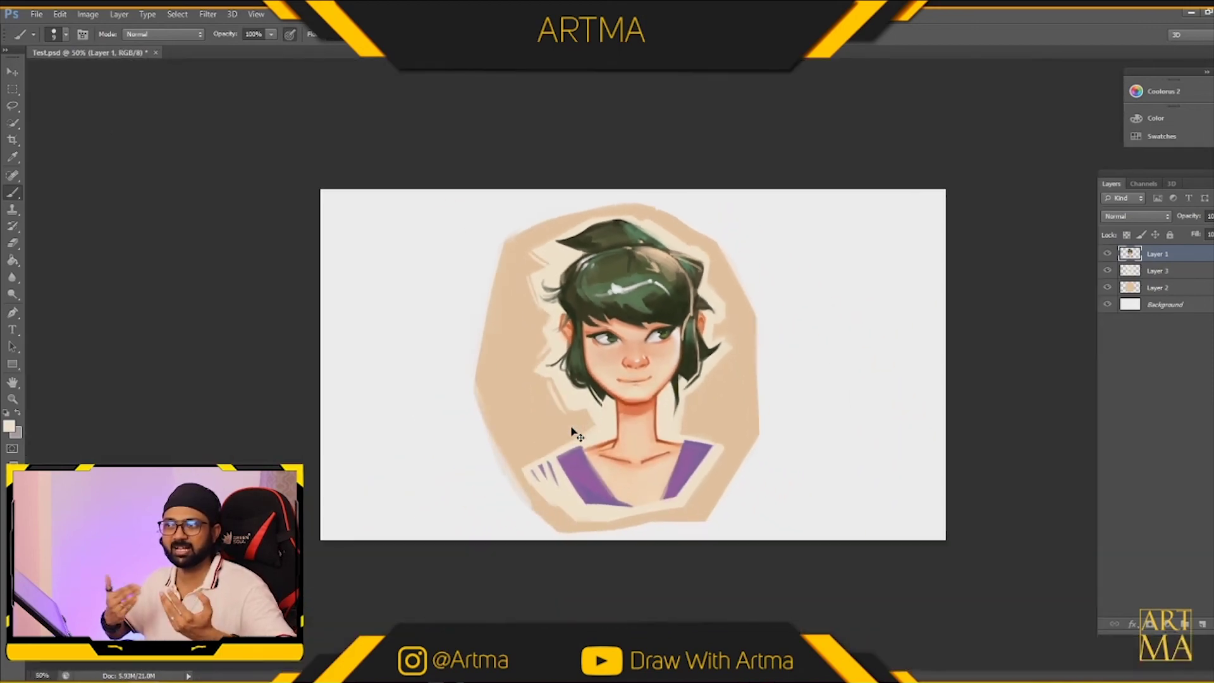
key(ctrl+plus)
scroll(751, 291, up, 4)
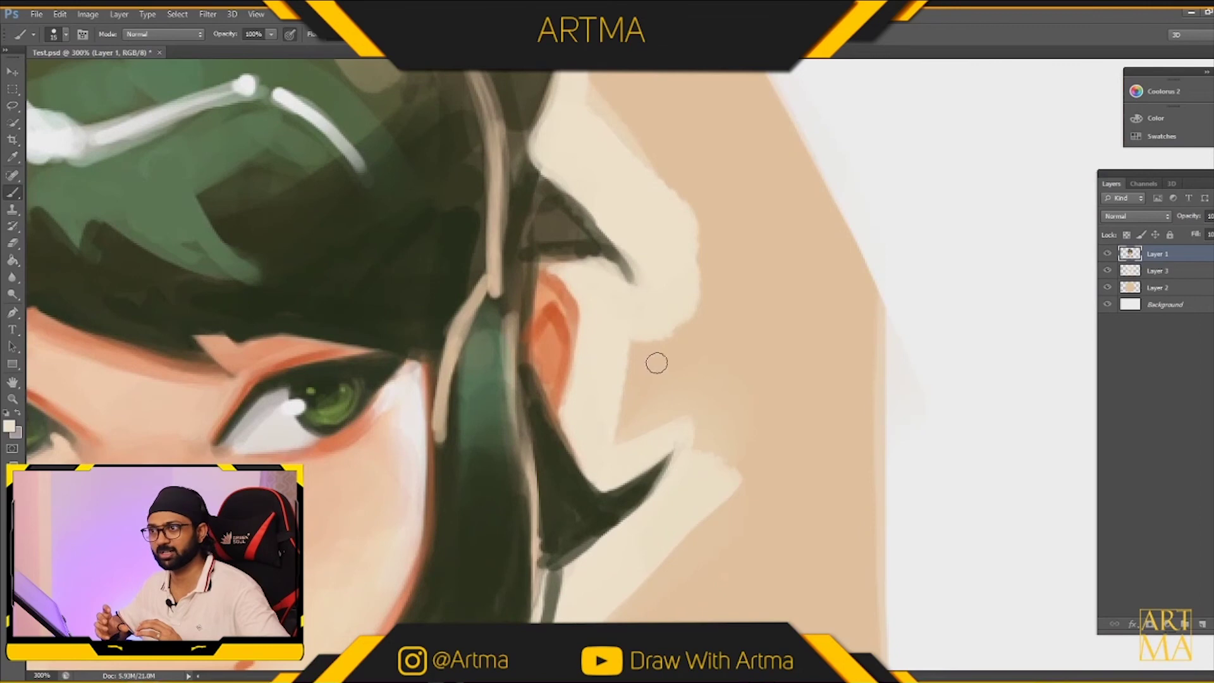
mouse_move(643, 374)
mouse_down()
mouse_move(627, 354)
mouse_move(625, 401)
mouse_move(658, 336)
mouse_move(675, 330)
mouse_move(631, 345)
mouse_move(696, 304)
mouse_up()
mouse_move(694, 226)
mouse_down()
mouse_move(715, 247)
mouse_move(720, 323)
mouse_move(714, 188)
mouse_up()
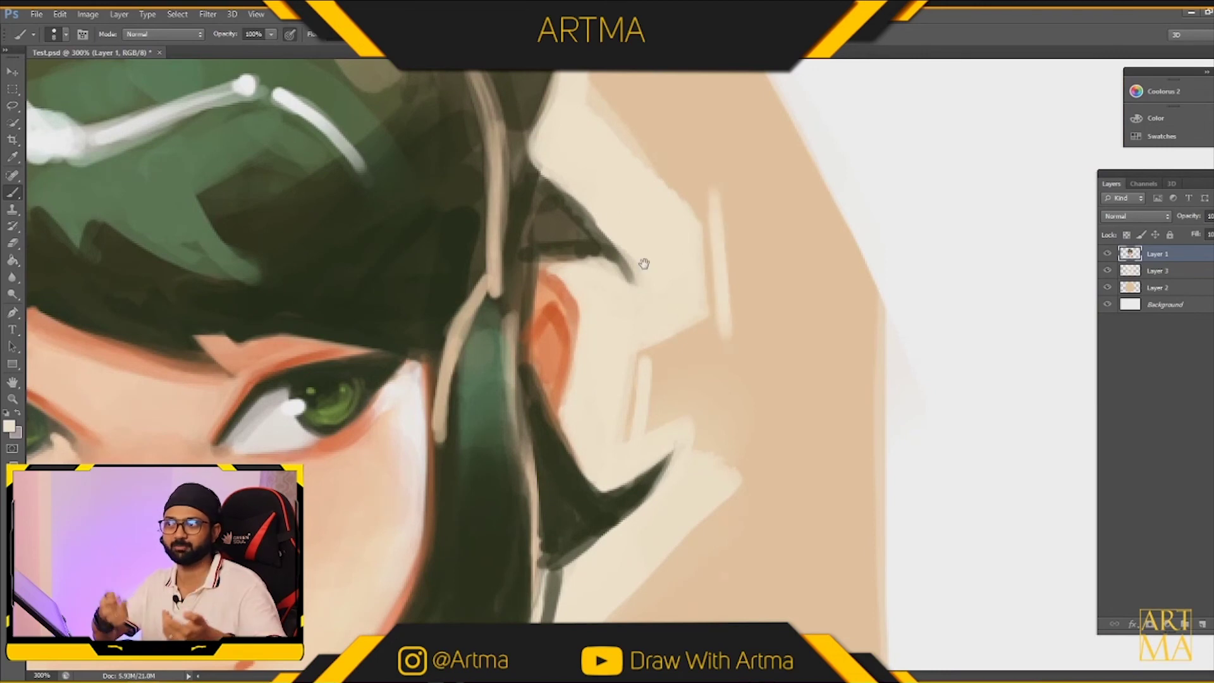
Add an upright cream accent beside the upper right hair and straighten the border's diagonal edge down towards the ear.
drag(644, 264, 618, 406)
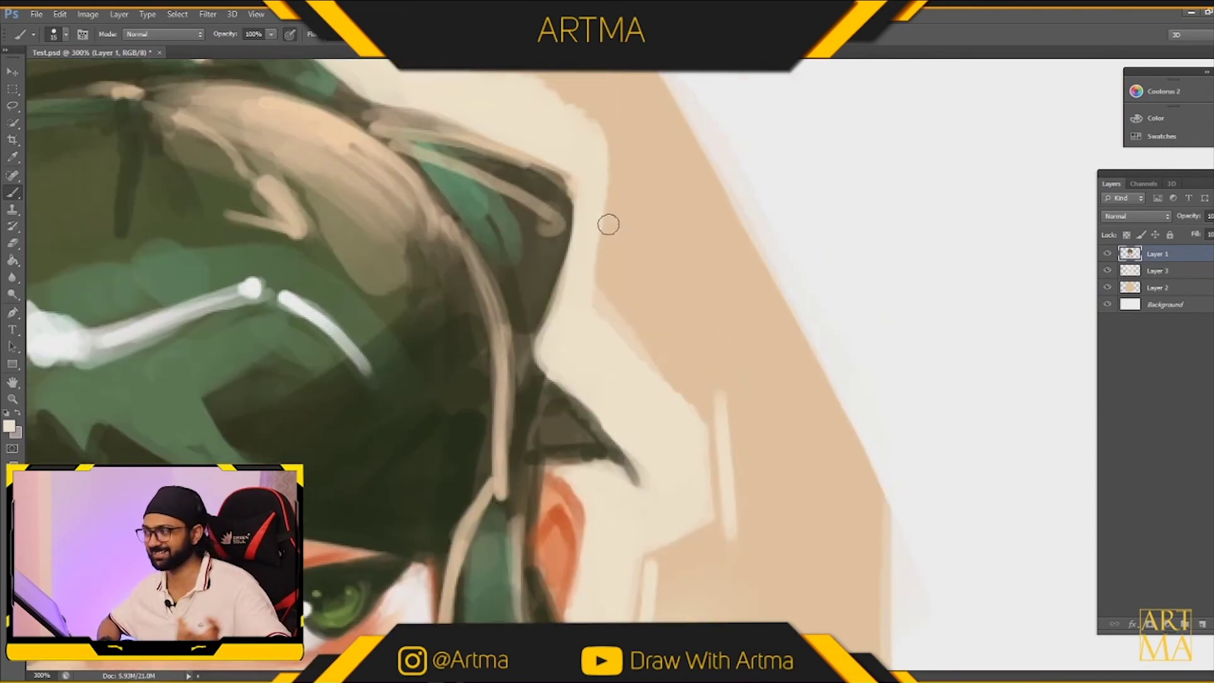
drag(628, 322, 632, 189)
mouse_move(602, 295)
mouse_down()
mouse_move(675, 397)
mouse_move(687, 403)
mouse_move(590, 297)
mouse_move(710, 408)
mouse_move(588, 289)
mouse_move(709, 410)
mouse_up()
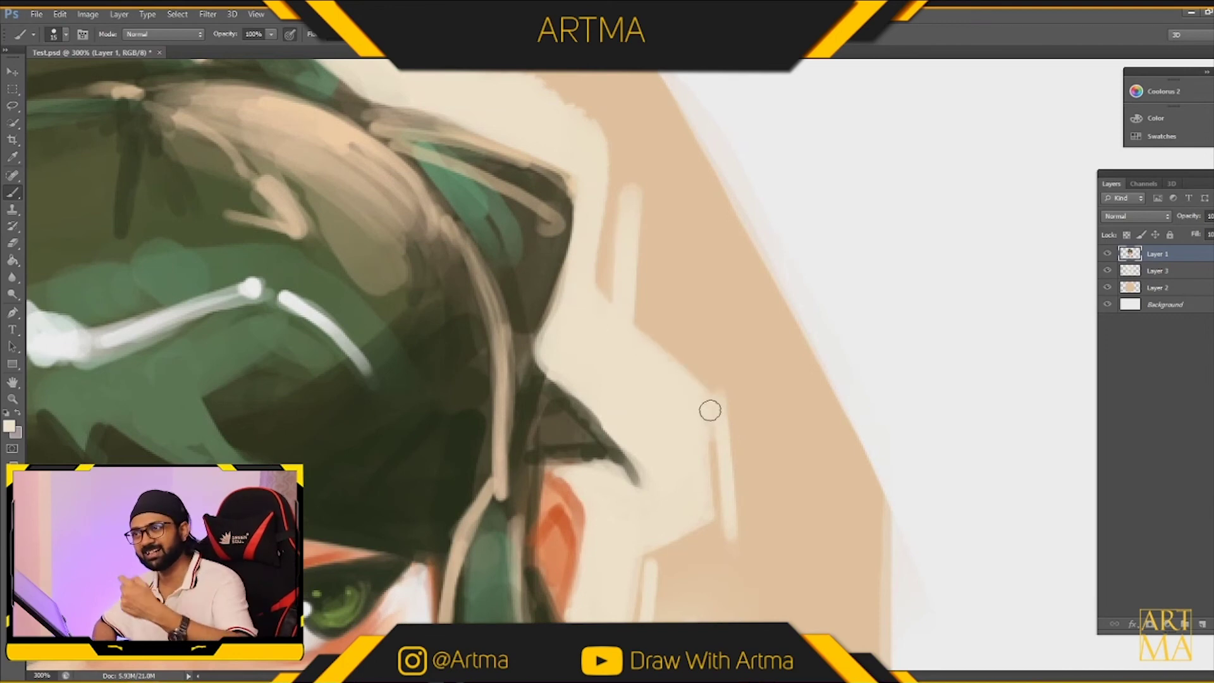
Sample the off-white of the left eye and paint it along the eye's lower rim beneath the iris.
key(ctrl+minus)
key(ctrl+minus)
key(ctrl+minus)
key(ctrl+minus)
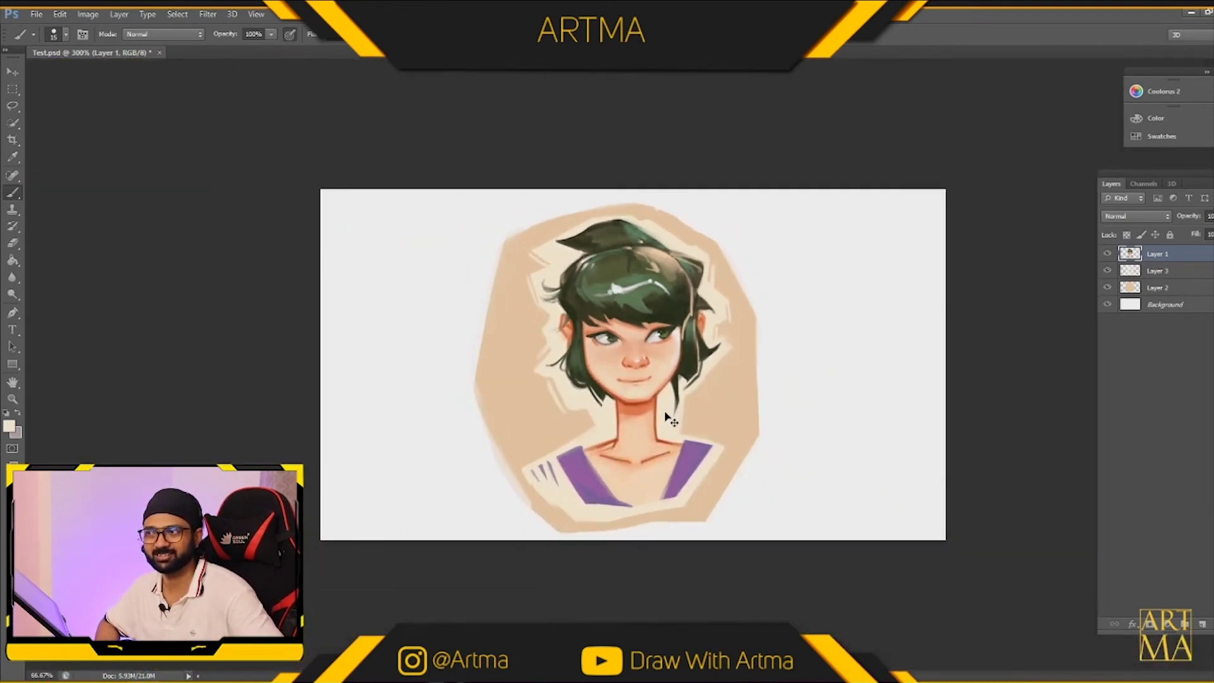
key(ctrl+plus)
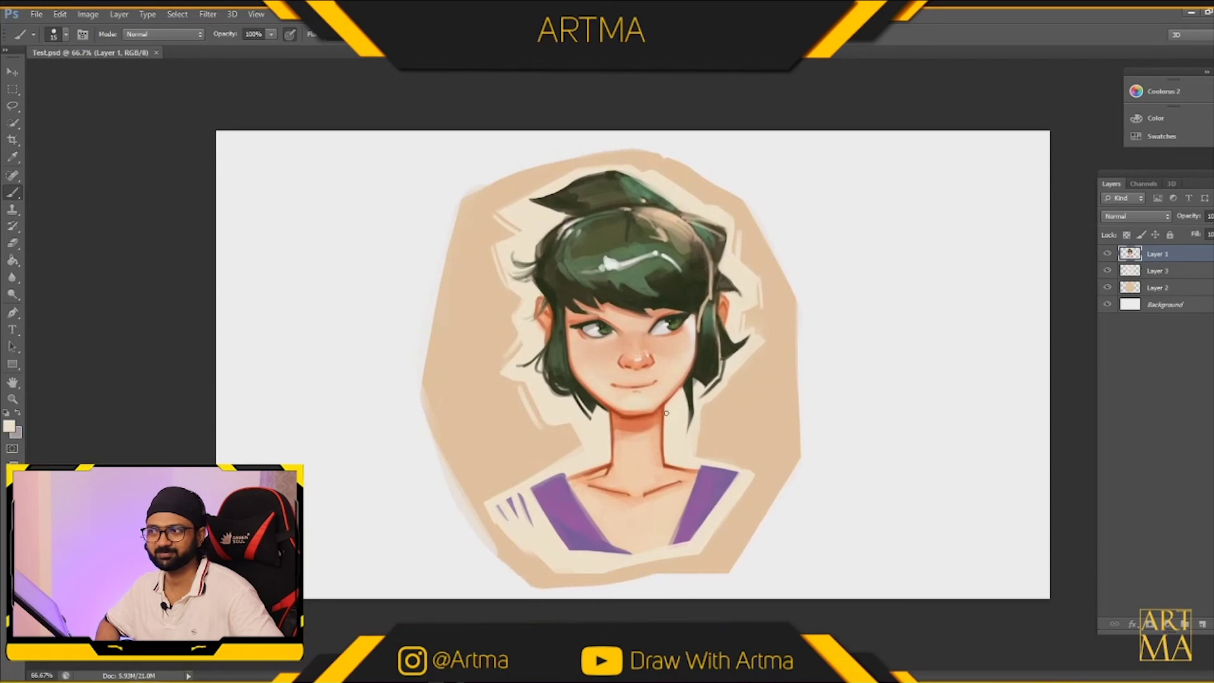
key(ctrl+plus)
key(ctrl+plus)
key(ctrl+plus)
key(ctrl+plus)
mouse_move(545, 339)
mouse_down()
mouse_move(508, 359)
mouse_move(549, 329)
mouse_move(501, 359)
mouse_move(538, 364)
mouse_move(475, 375)
mouse_move(536, 367)
mouse_up()
key(ctrl+z)
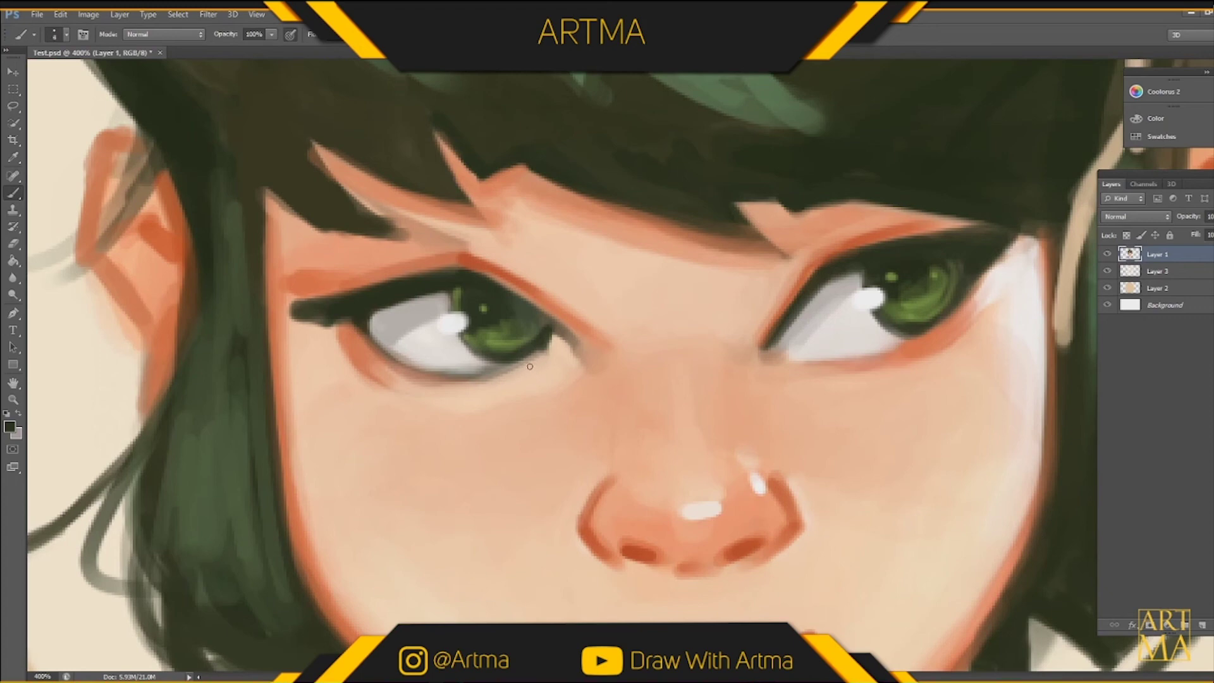
alt+click(443, 349)
mouse_move(515, 366)
mouse_down()
mouse_move(477, 375)
mouse_move(534, 359)
mouse_move(478, 372)
mouse_up()
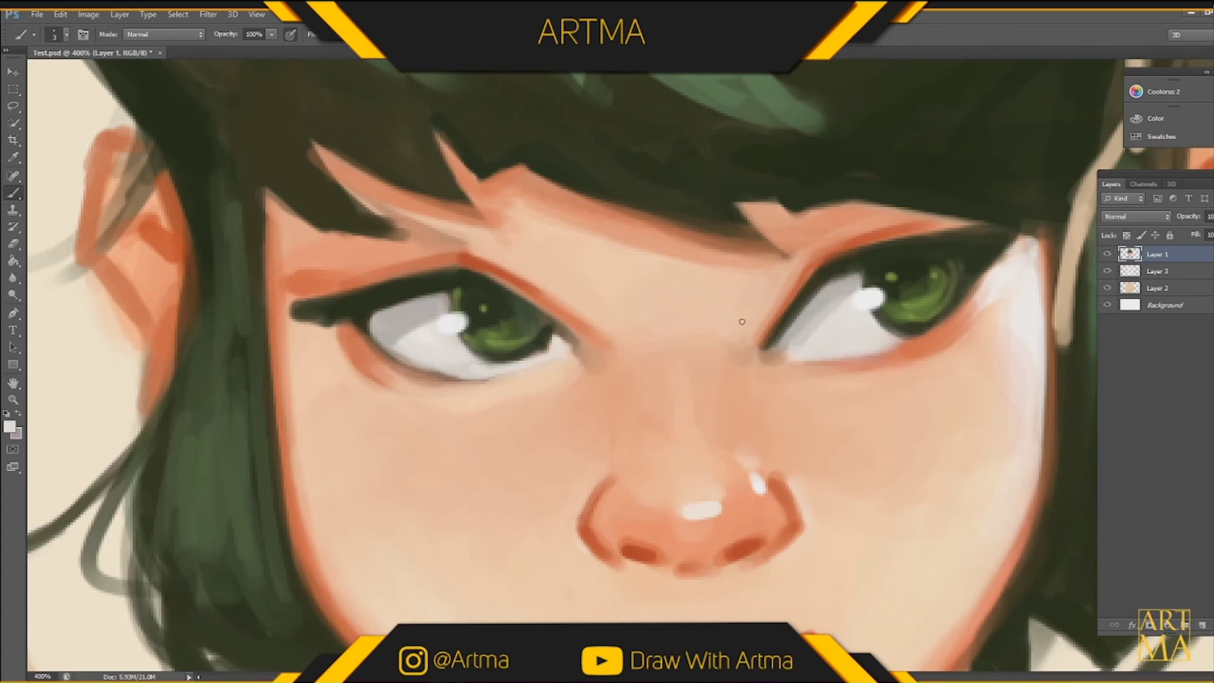
Sample the dark green lash colour and define the right eye's inner corner and the lower rim under its iris.
alt+click(828, 271)
mouse_move(764, 346)
mouse_down()
mouse_move(779, 330)
mouse_move(770, 354)
mouse_move(867, 349)
mouse_up()
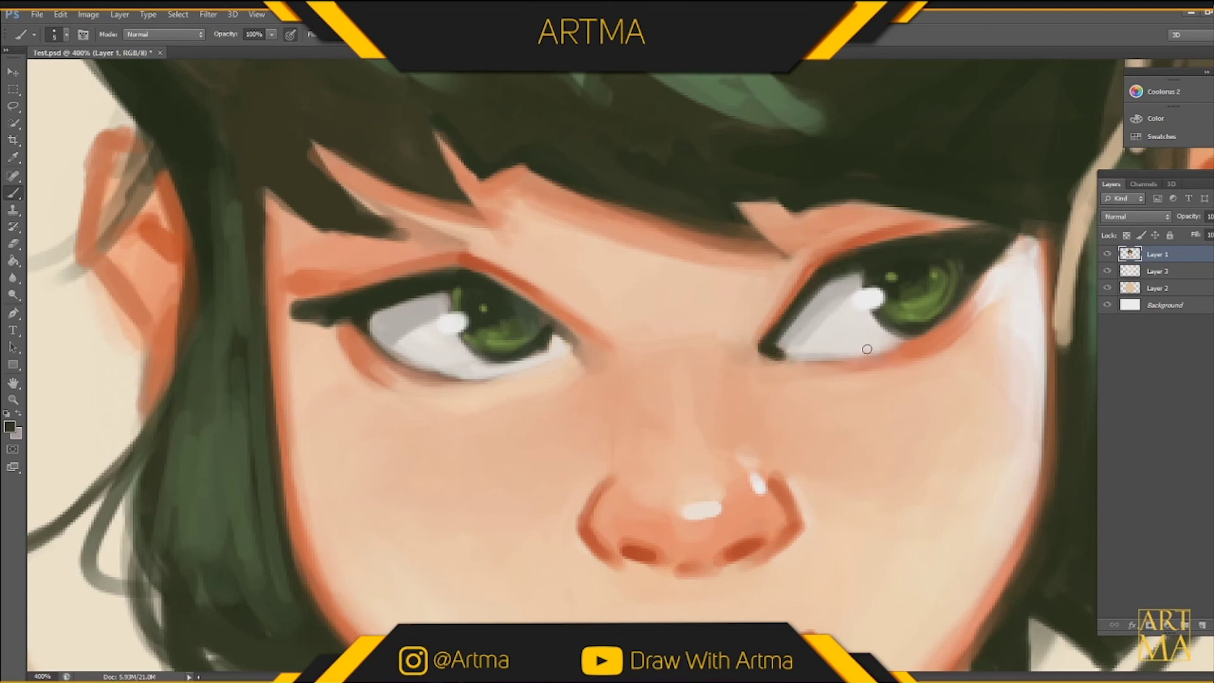
alt+click(966, 263)
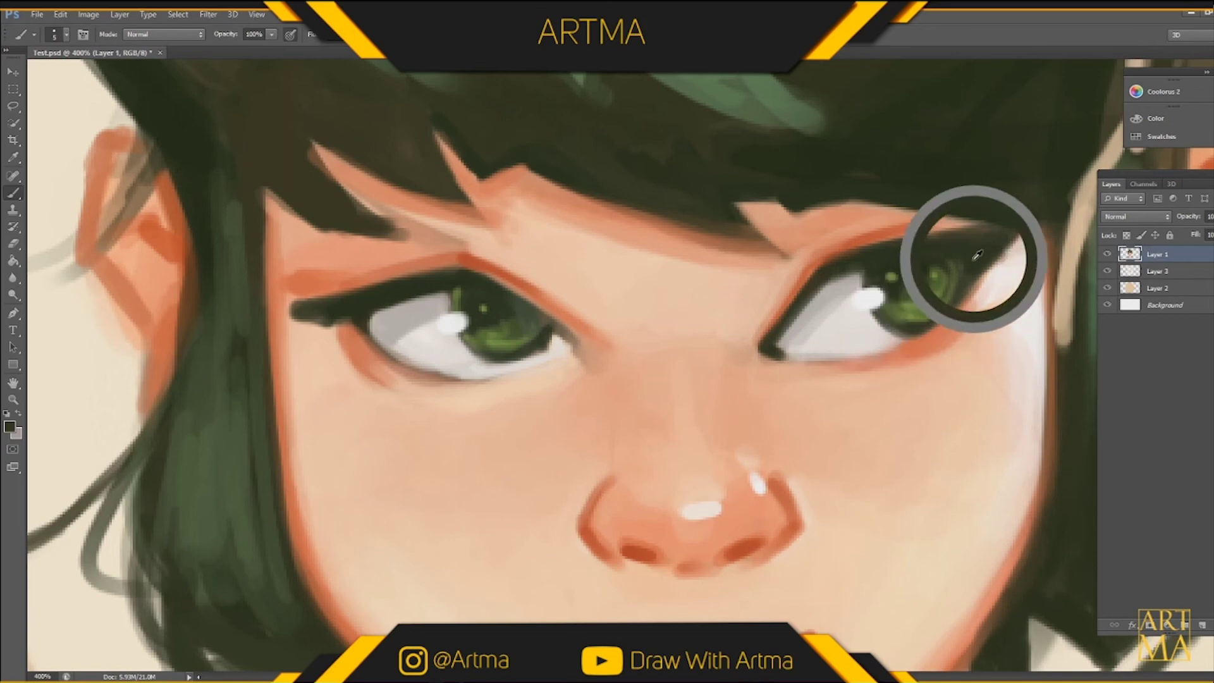
drag(869, 351, 926, 335)
drag(968, 298, 884, 350)
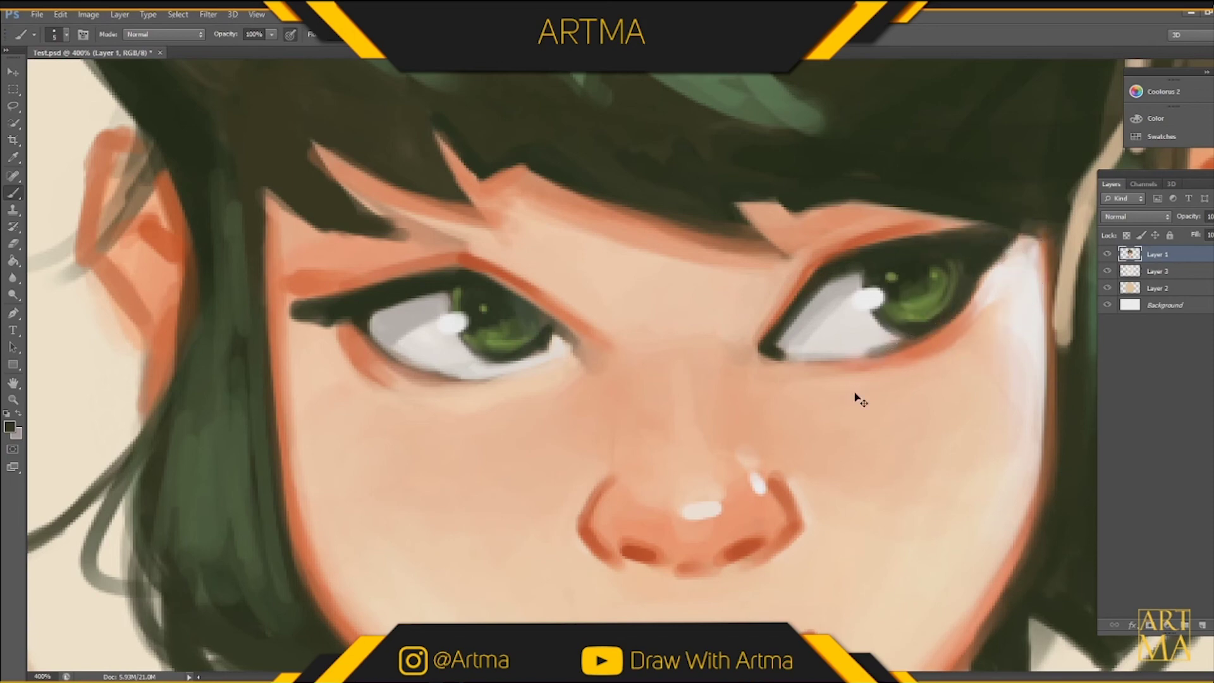
Sample the red of the mouth corner, choose a darker reddish brown from it, and paint small accents in both mouth corners.
key(ctrl+minus)
key(ctrl+minus)
key(ctrl+minus)
key(ctrl+minus)
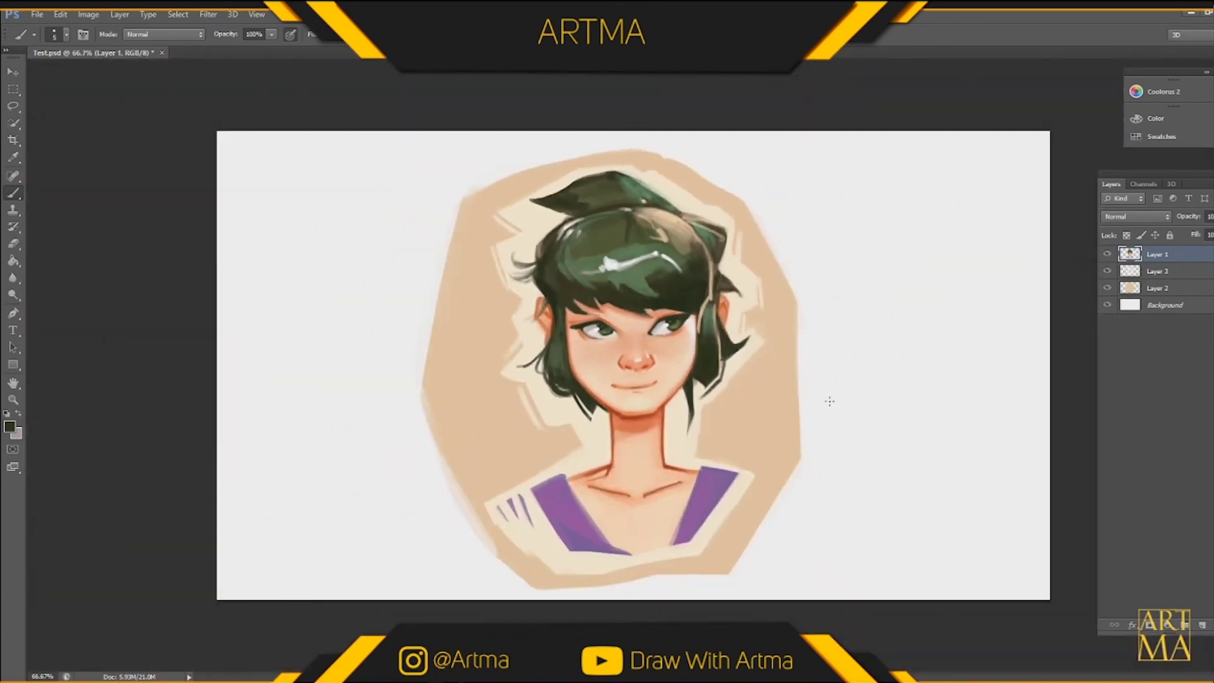
key(ctrl+plus)
key(ctrl+plus)
key(ctrl+plus)
key(ctrl+plus)
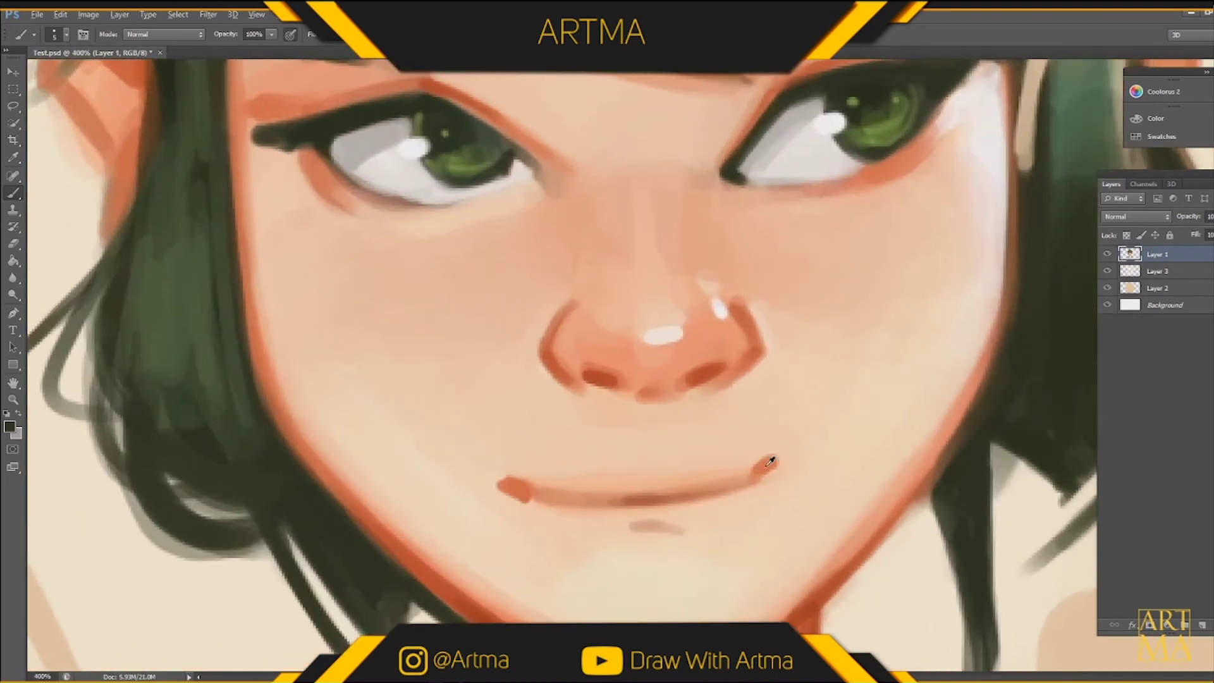
alt+click(767, 465)
click(10, 427)
click(753, 387)
click(775, 378)
click(946, 283)
key(b)
drag(772, 462, 748, 482)
Darken the line between the lips with thin reddish-brown strokes, strongest at the centre of the mouth.
key(ctrl+minus)
key(ctrl+minus)
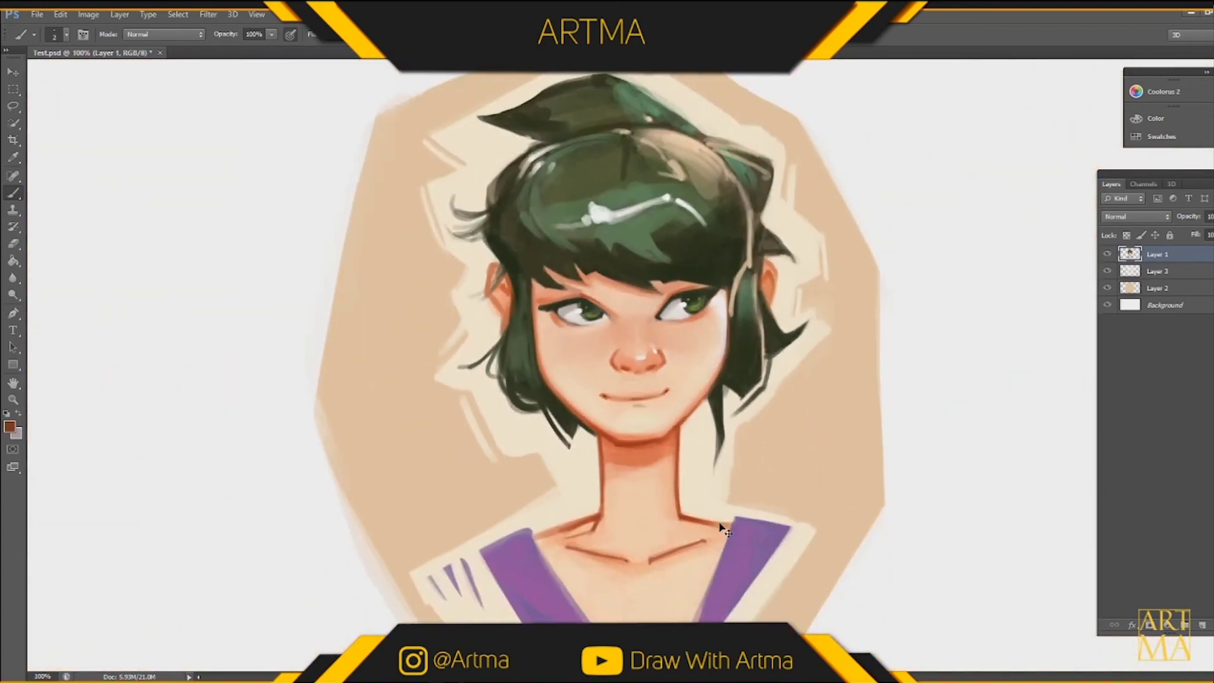
key(ctrl+plus)
key(ctrl+plus)
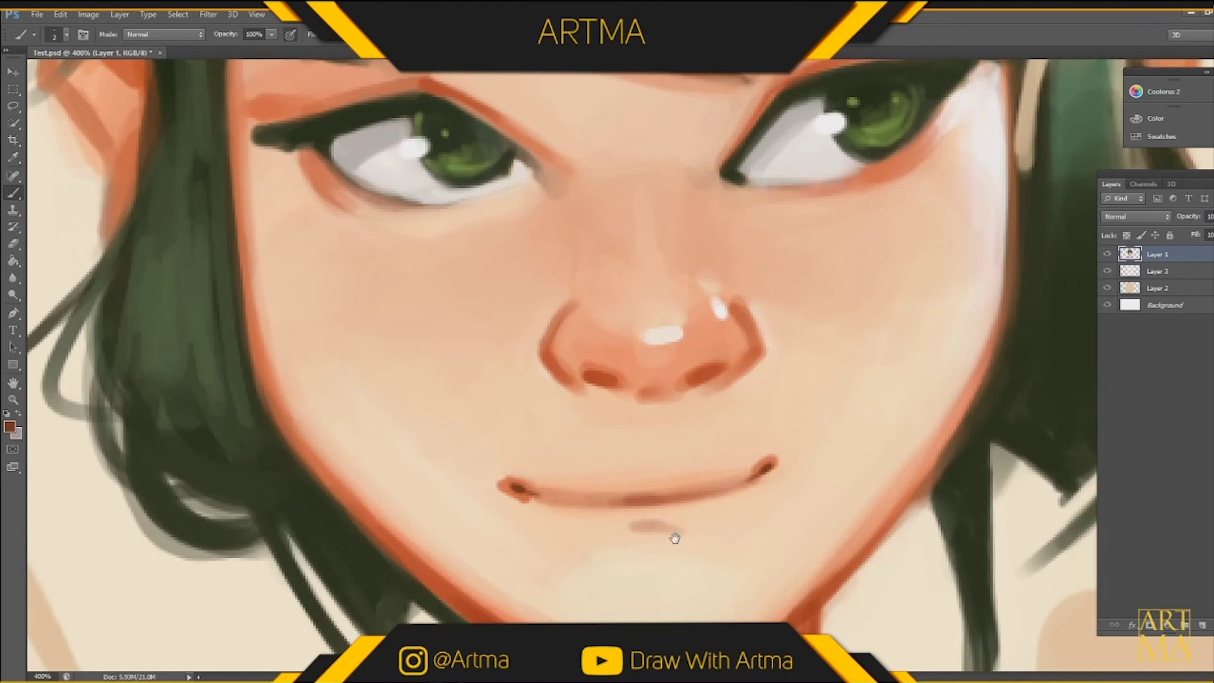
drag(674, 543, 645, 409)
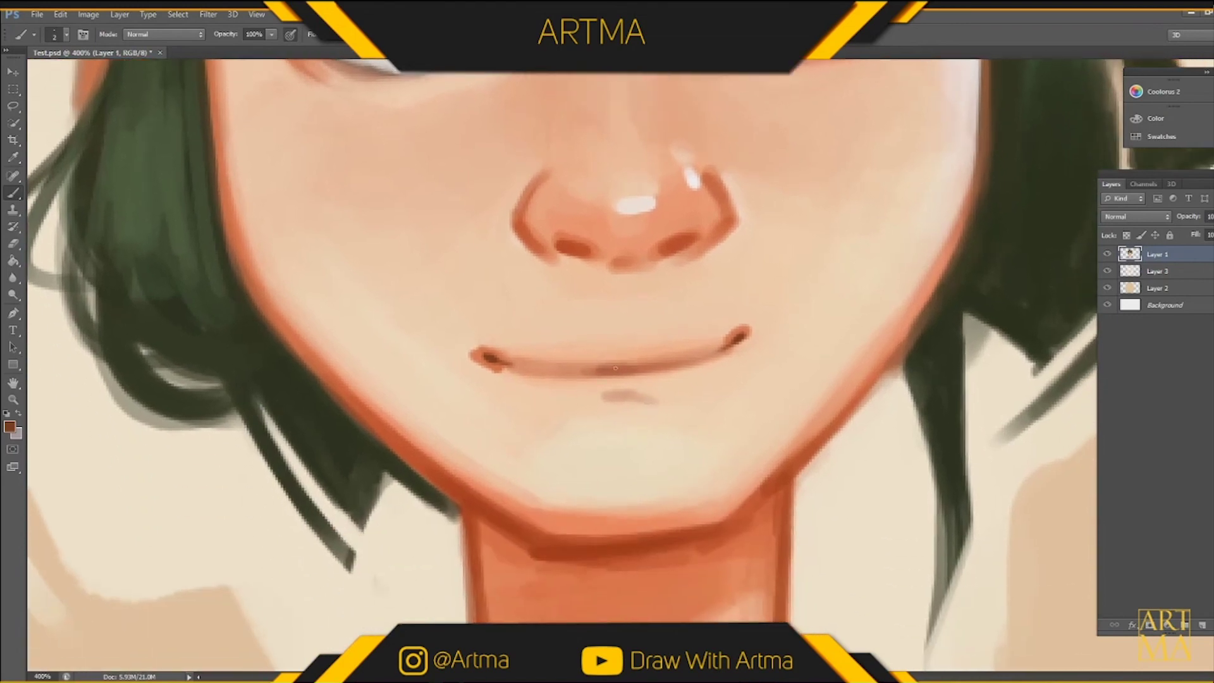
drag(616, 370, 701, 355)
mouse_move(564, 370)
mouse_down()
mouse_move(521, 369)
mouse_move(657, 367)
mouse_up()
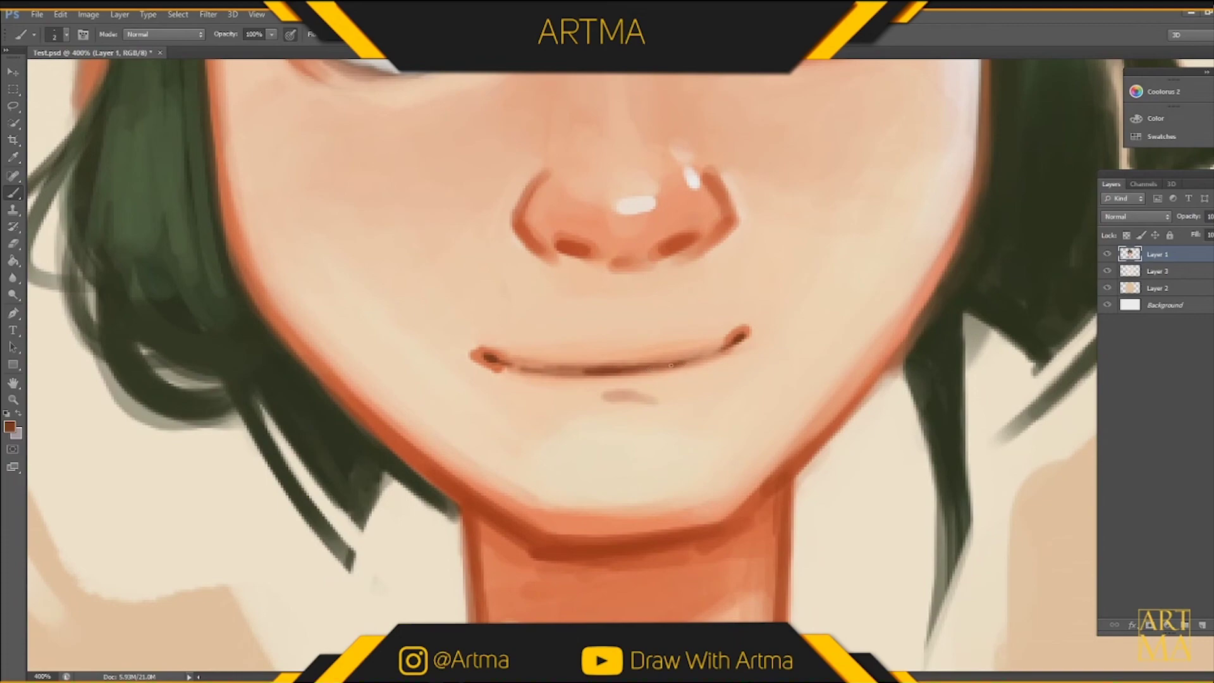
Sample the left eye's dark green lash colour, taper its outer lash to a point, and sharpen the inner corners of both eyes.
key(ctrl+minus)
key(ctrl+minus)
key(ctrl+minus)
key(ctrl+minus)
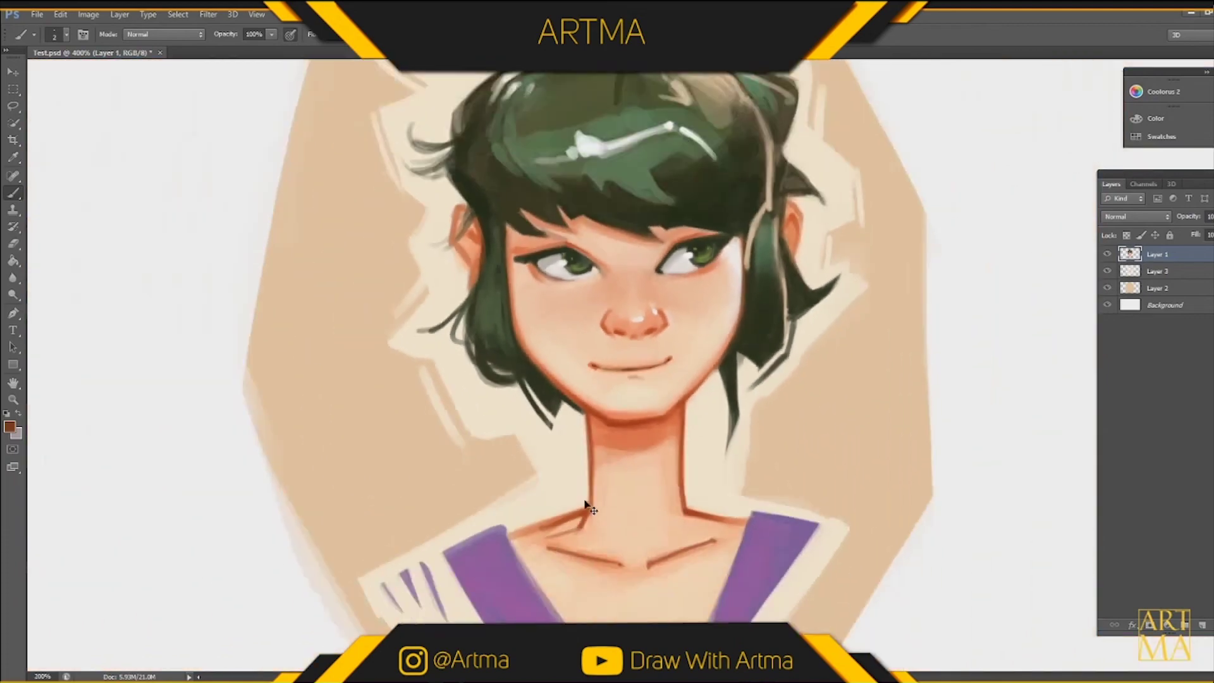
key(ctrl+plus)
key(ctrl+plus)
key(ctrl+plus)
key(ctrl+plus)
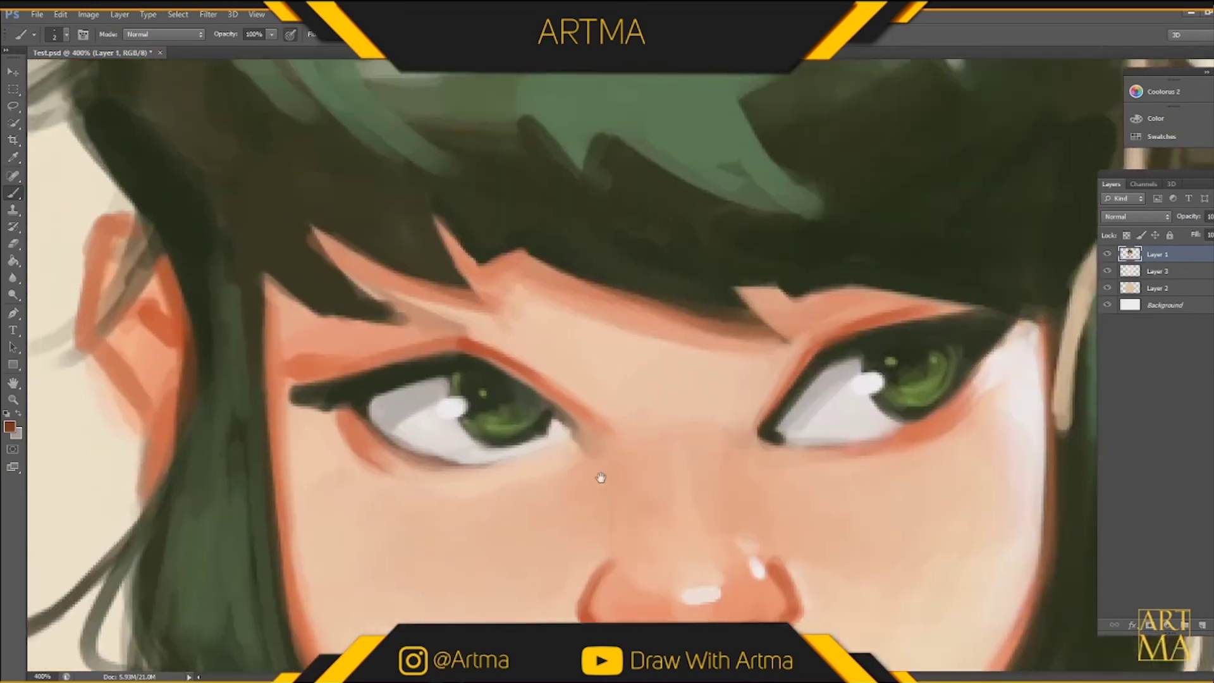
drag(601, 477, 609, 490)
key(ctrl+plus)
key(ctrl+plus)
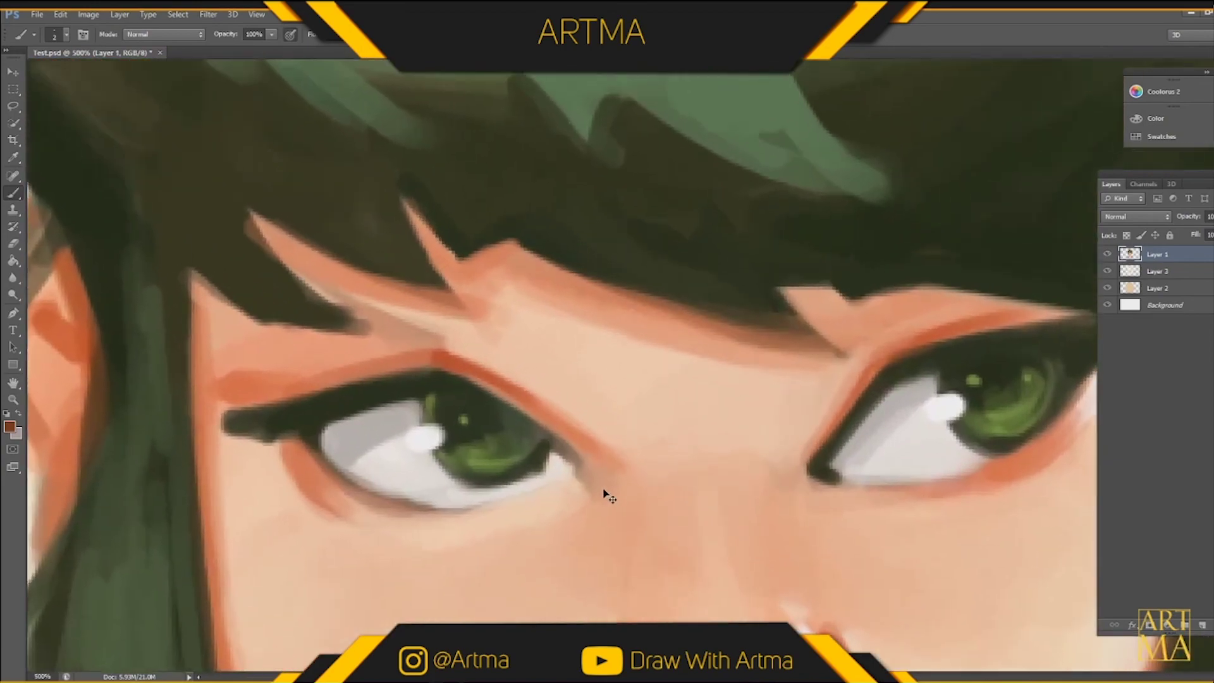
key(ctrl+minus)
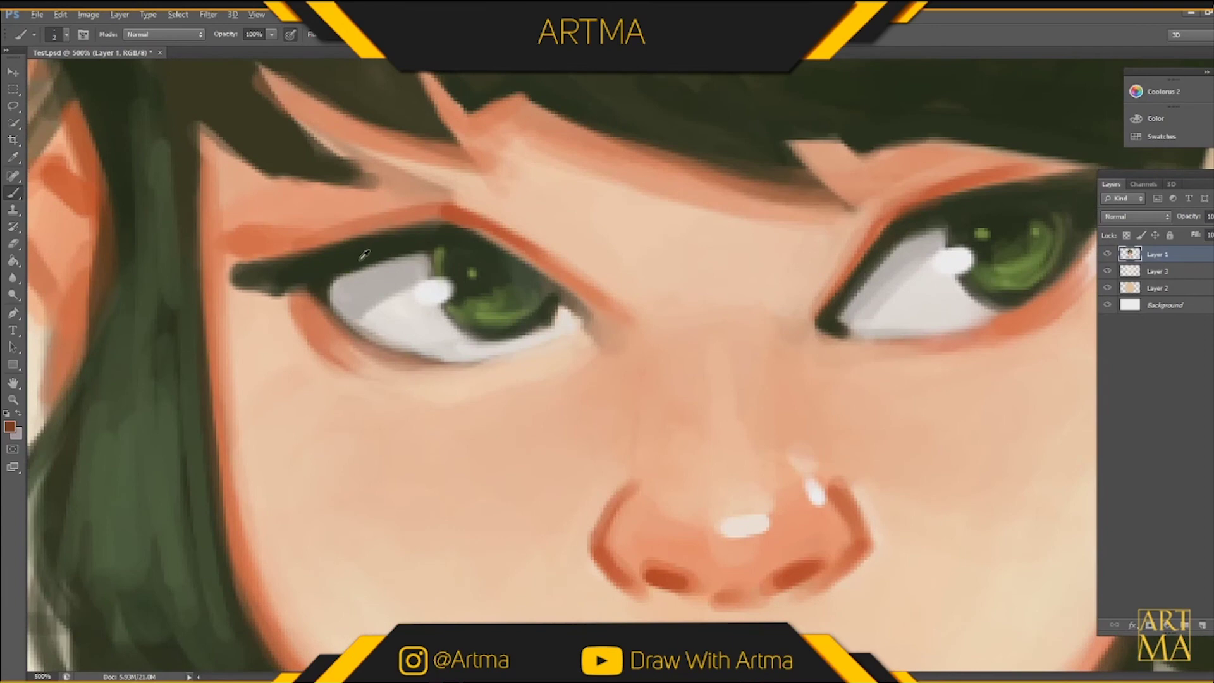
alt+click(365, 253)
click(9, 427)
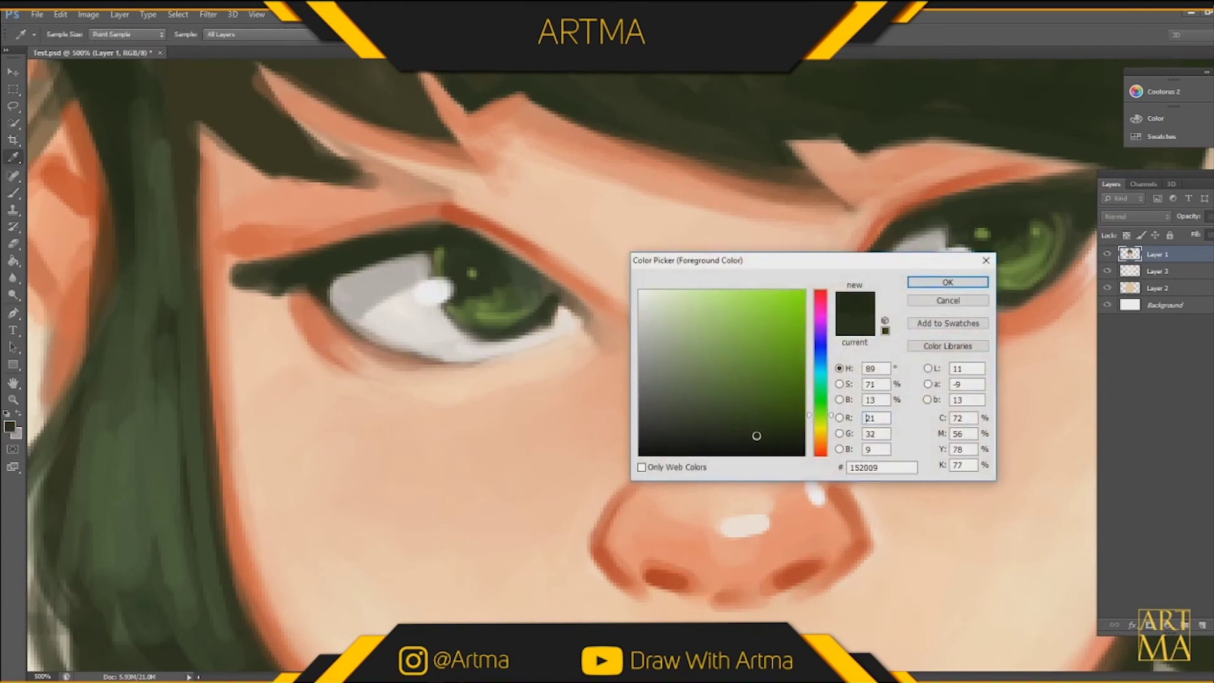
click(947, 282)
key(b)
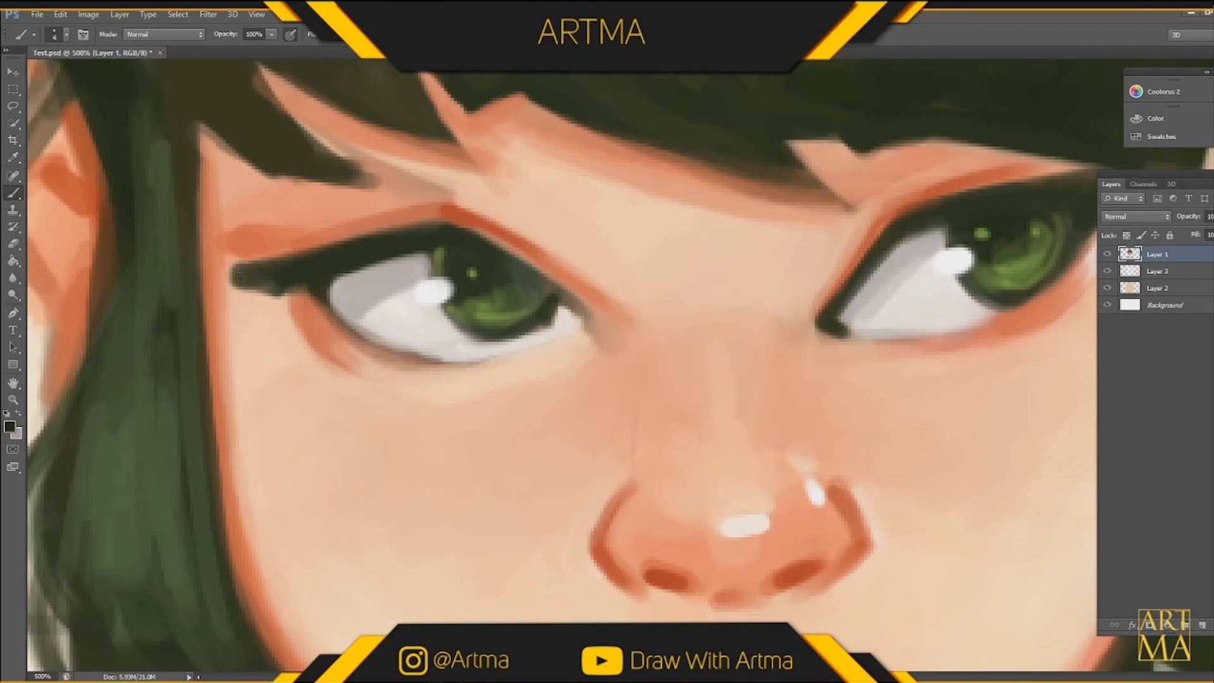
mouse_move(240, 276)
mouse_down()
mouse_move(323, 289)
mouse_move(236, 275)
mouse_up()
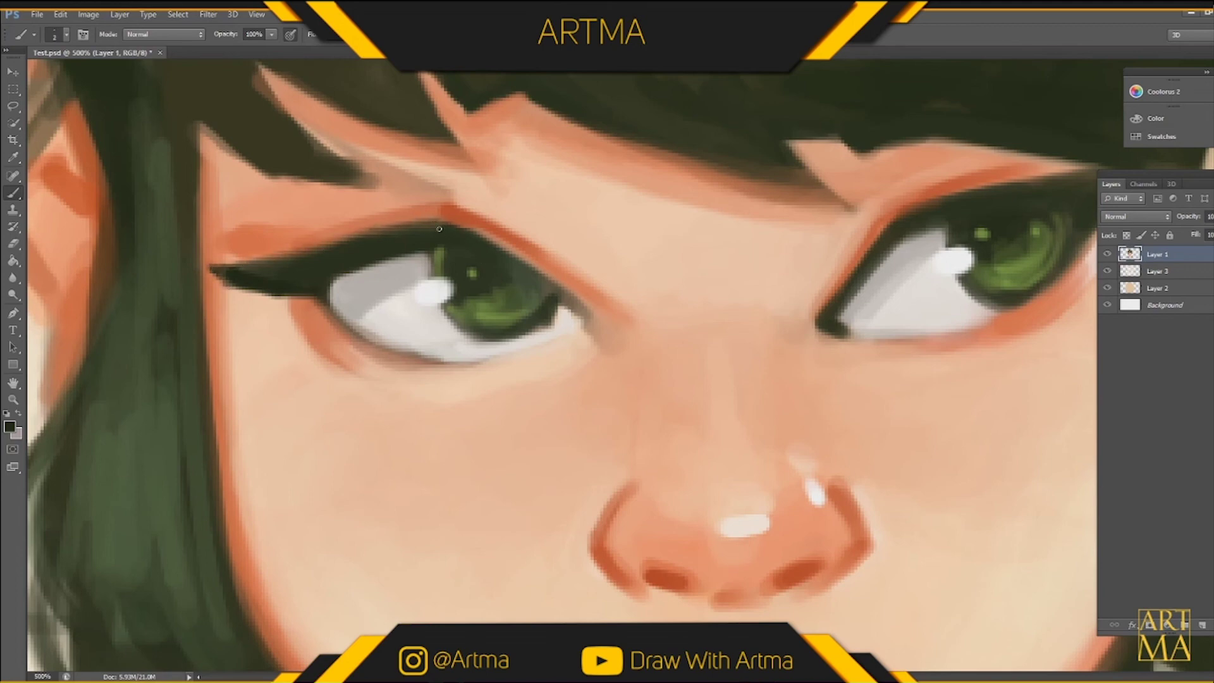
mouse_move(574, 307)
mouse_down()
mouse_move(610, 329)
mouse_move(587, 310)
mouse_up()
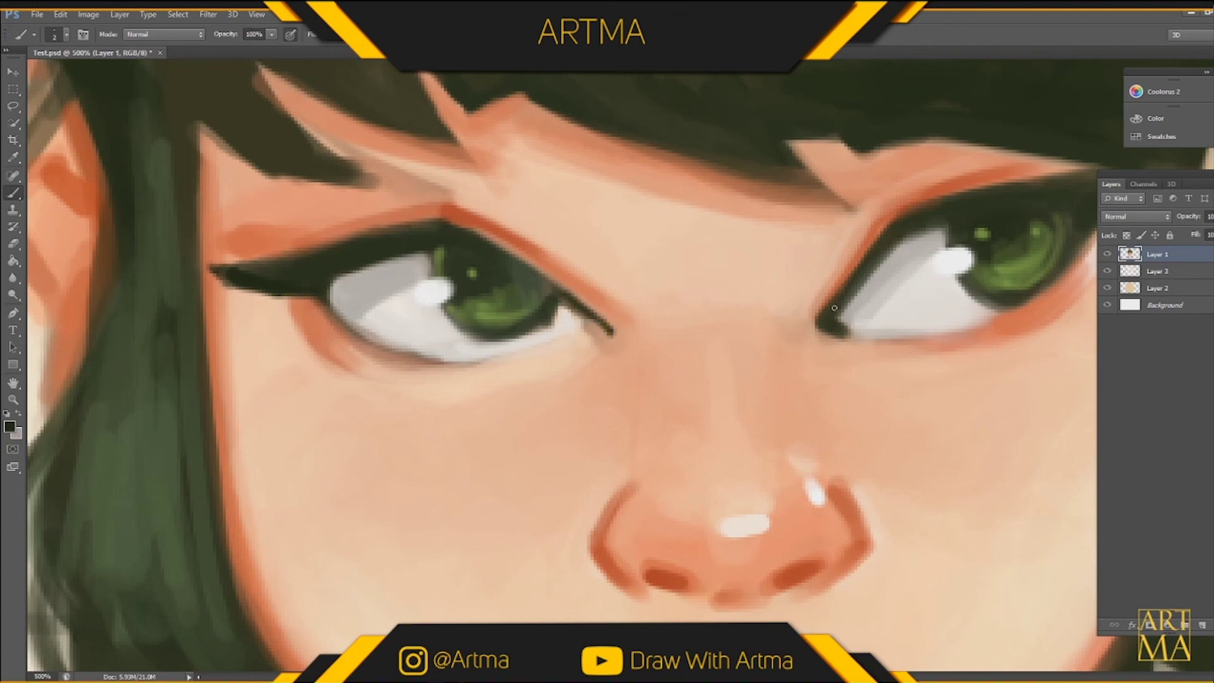
drag(819, 327, 895, 340)
Paint dark green along the fringe's lower edge, above the right eye and across the forehead, for a crisp hairline.
drag(928, 269, 607, 377)
drag(777, 326, 763, 352)
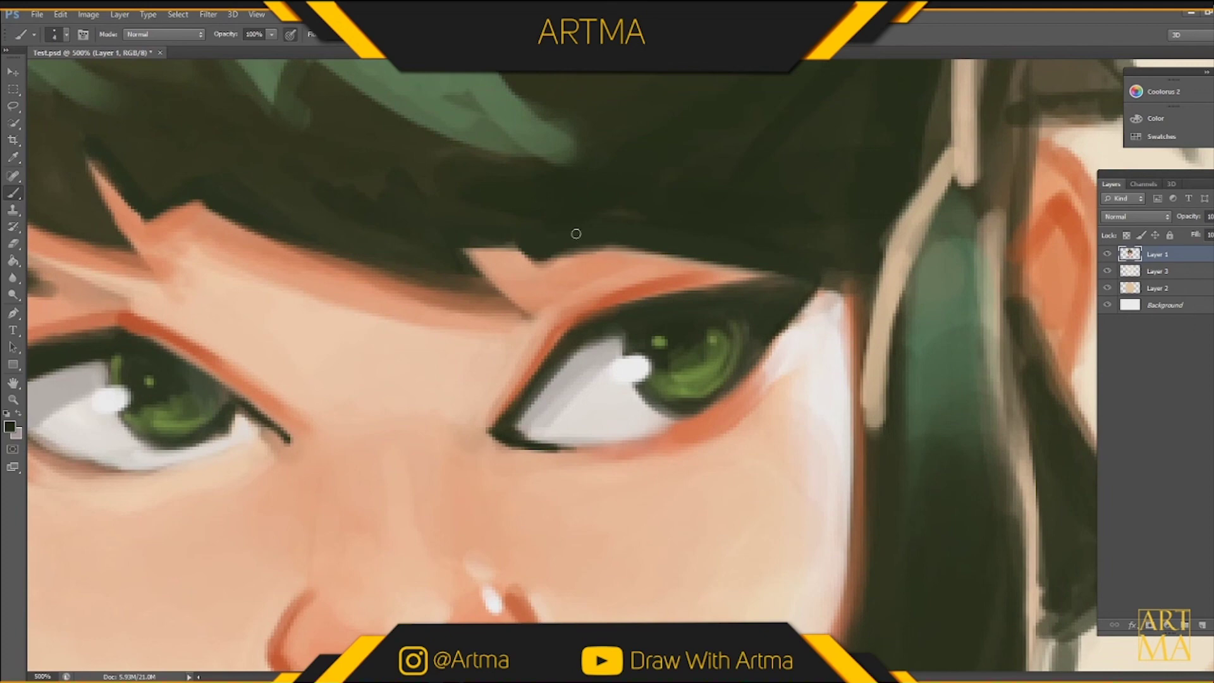
mouse_move(567, 245)
mouse_down()
mouse_move(535, 236)
mouse_move(556, 274)
mouse_move(614, 242)
mouse_move(603, 249)
mouse_move(635, 242)
mouse_move(562, 262)
mouse_move(662, 244)
mouse_move(560, 267)
mouse_move(677, 255)
mouse_up()
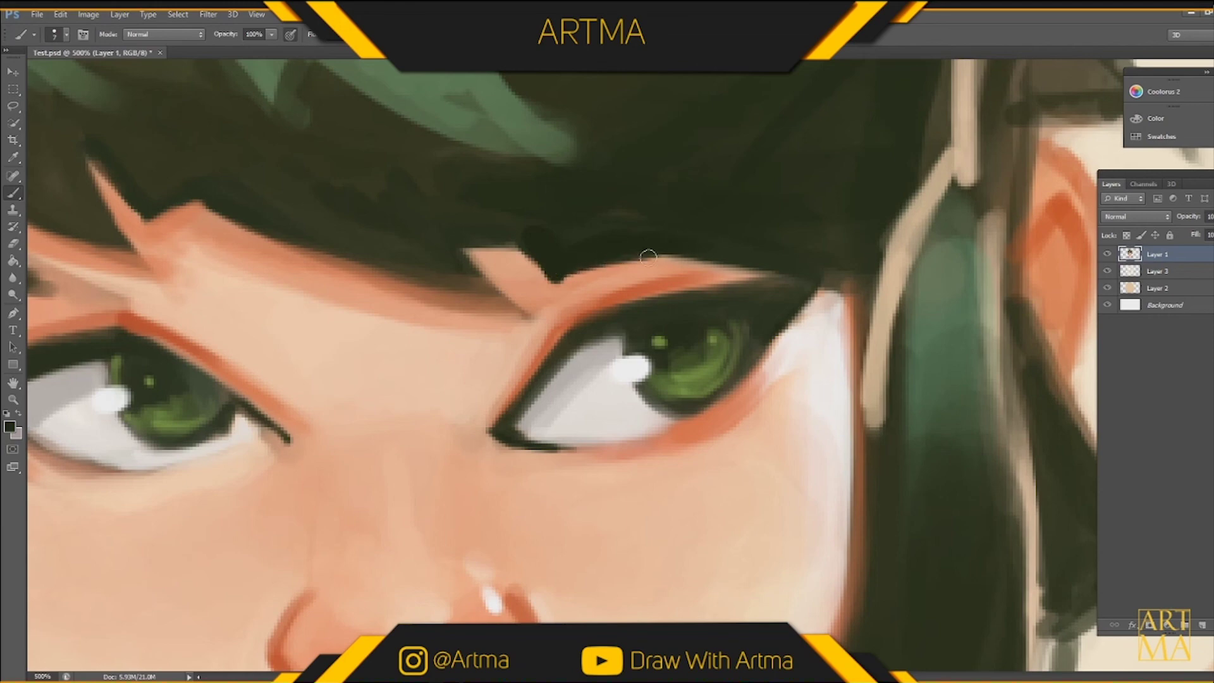
drag(491, 233, 436, 252)
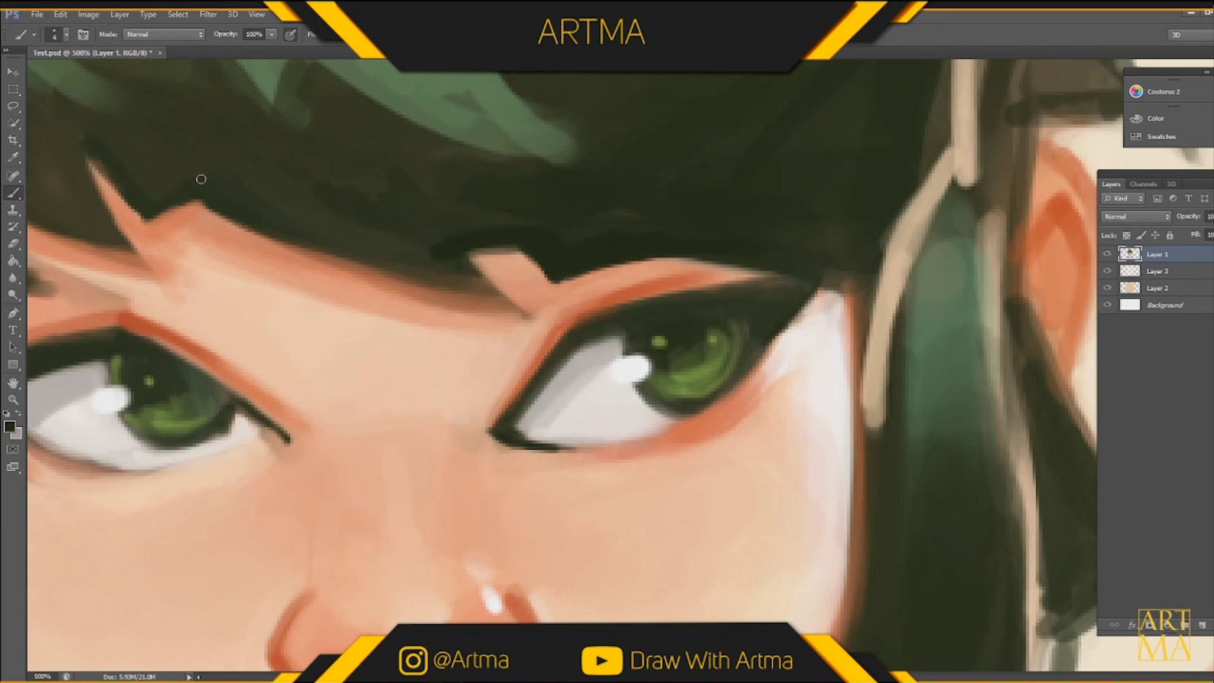
mouse_move(213, 203)
mouse_down()
mouse_move(299, 241)
mouse_move(284, 241)
mouse_move(320, 268)
mouse_move(268, 234)
mouse_move(495, 305)
mouse_move(393, 265)
mouse_move(432, 273)
mouse_move(418, 234)
mouse_move(514, 306)
mouse_move(433, 269)
mouse_move(464, 271)
mouse_up()
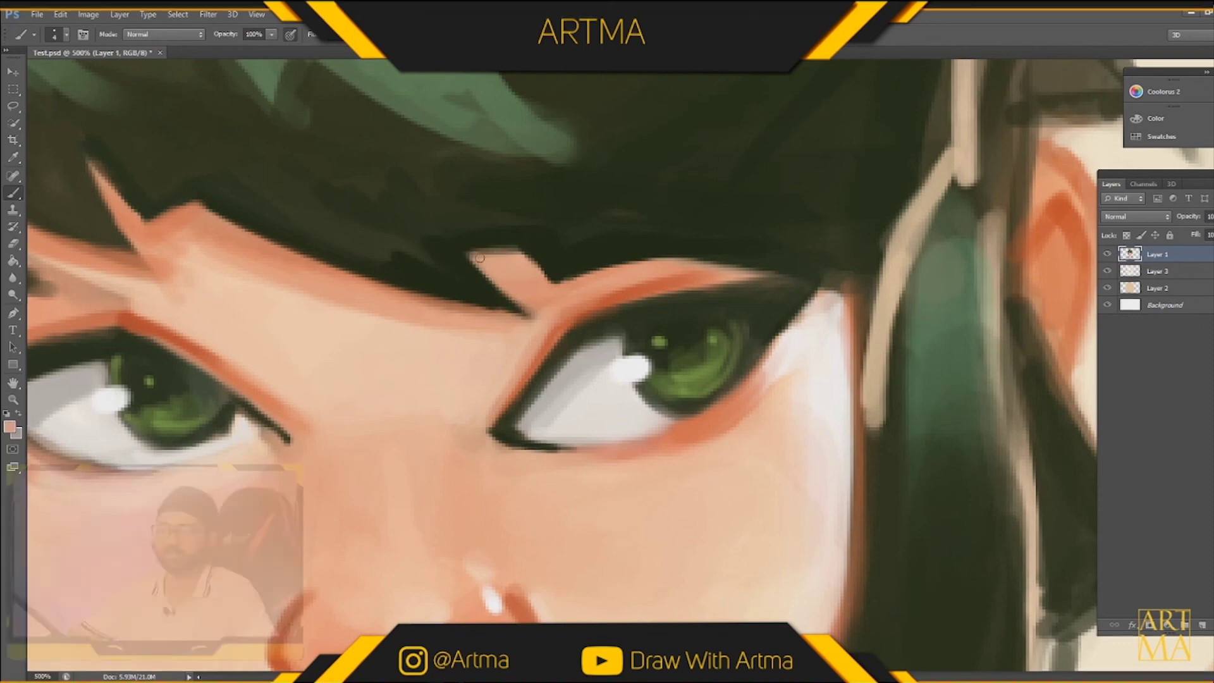
Repaint the skin above the right eye with sampled skin tones and redraw its upper-lid line in orange sampled from the ear.
alt+click(507, 267)
alt+click(529, 302)
mouse_move(480, 308)
mouse_down()
mouse_move(525, 312)
mouse_move(521, 301)
mouse_up()
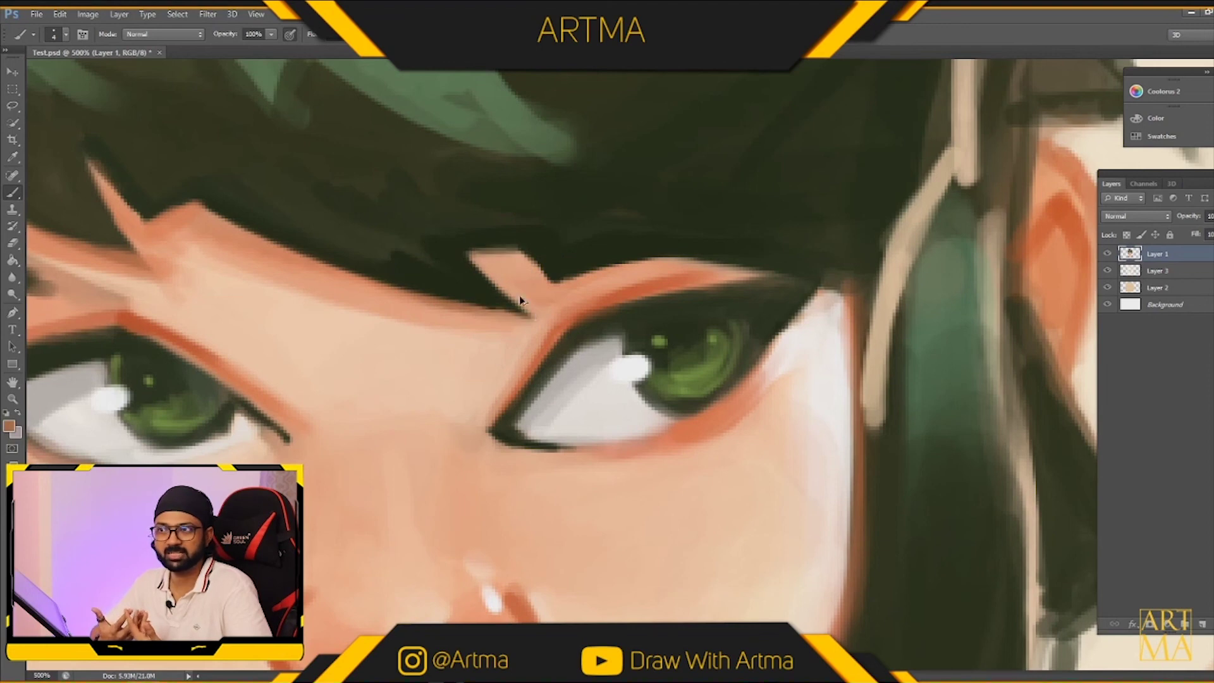
alt+click(616, 278)
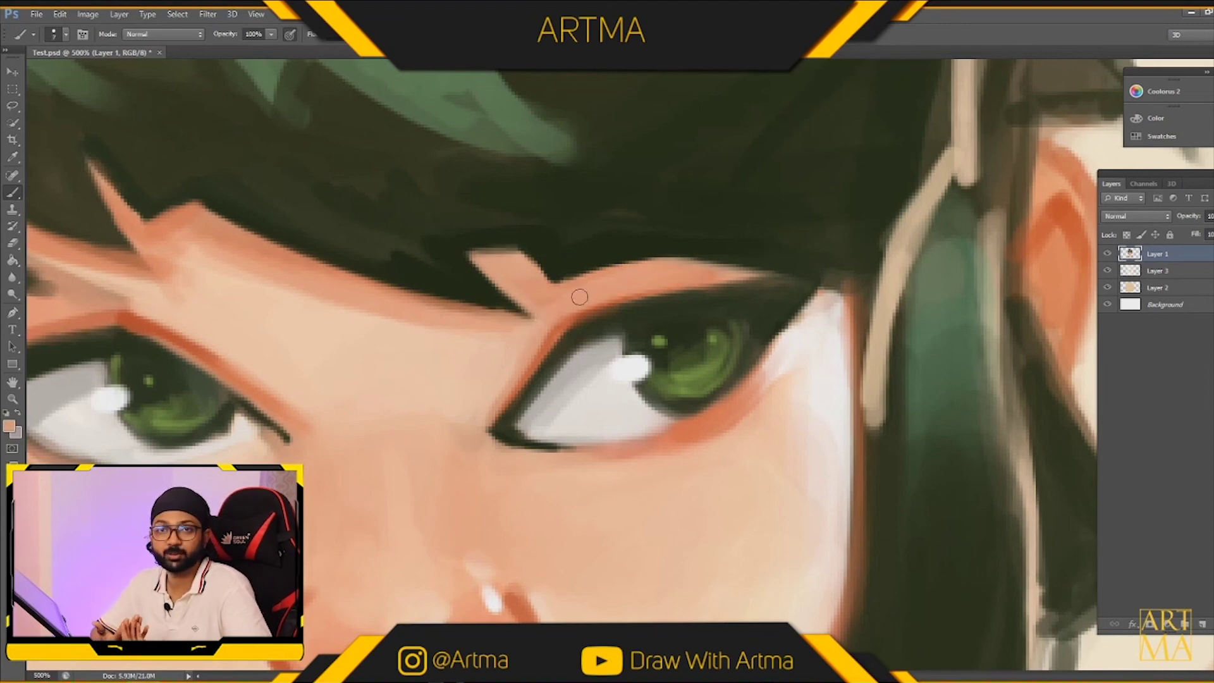
alt+click(1056, 215)
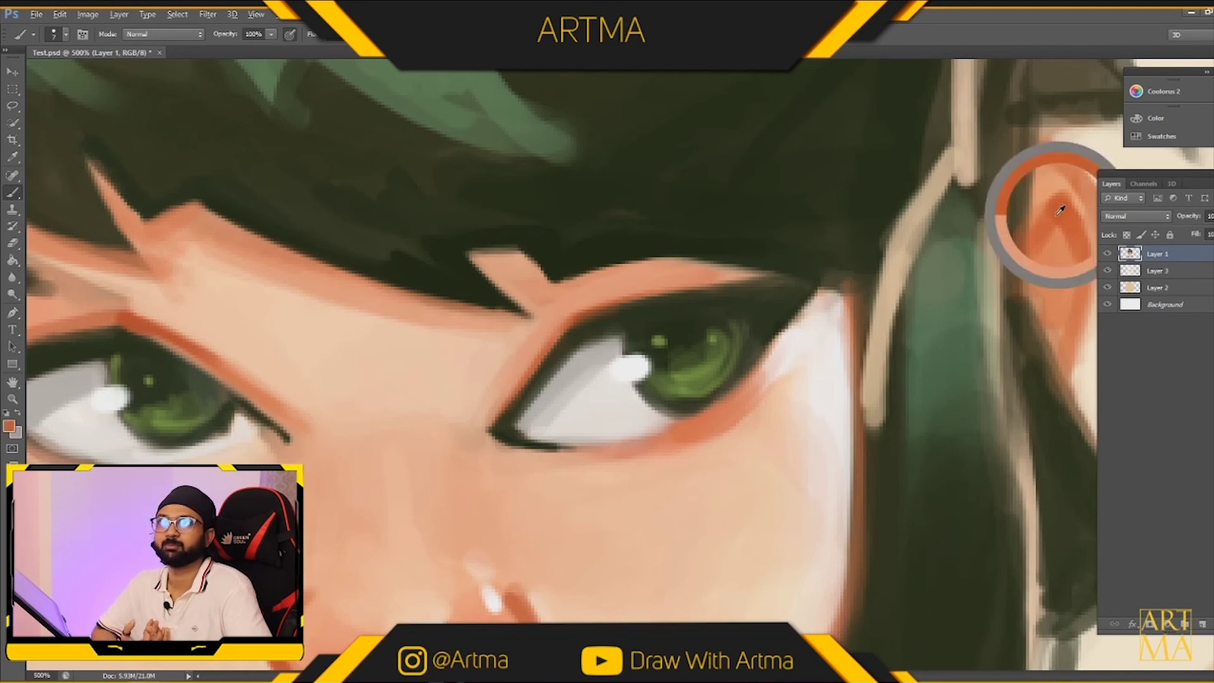
mouse_move(477, 436)
mouse_down()
mouse_move(537, 348)
mouse_move(591, 298)
mouse_move(728, 280)
mouse_up()
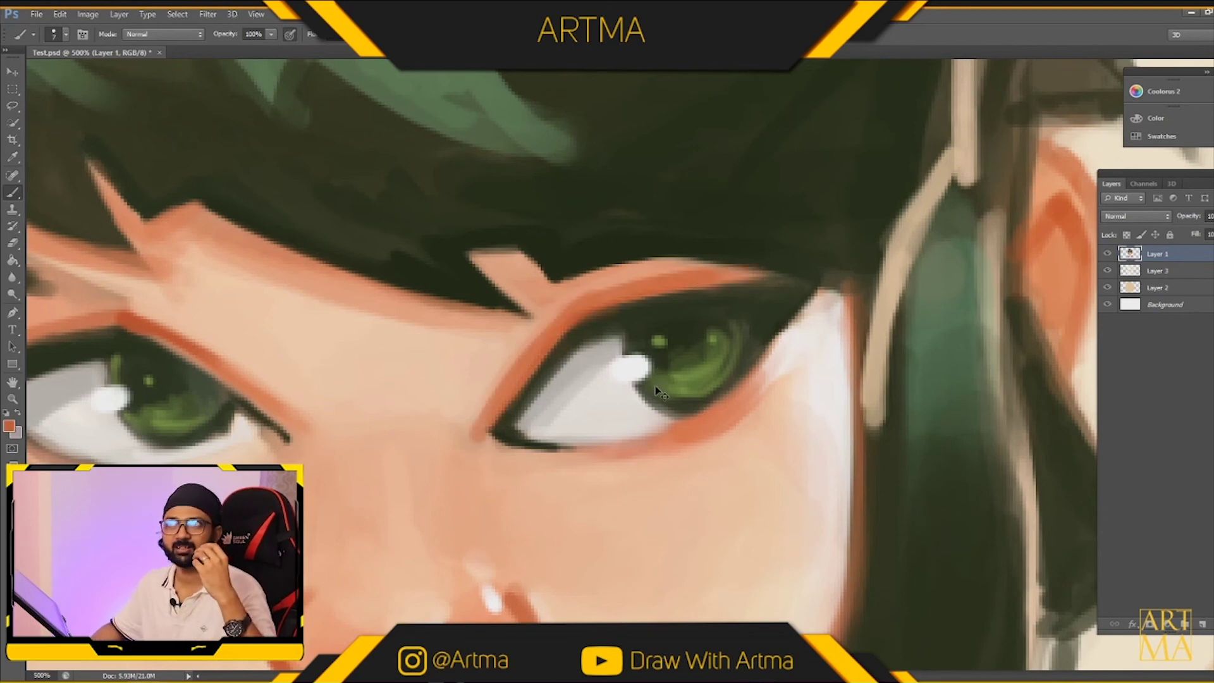
Paint the same orange along the left eye's upper-lid crease and extend it outward to the edge of the face.
key(ctrl+minus)
key(ctrl+minus)
key(ctrl+minus)
key(ctrl+minus)
key(ctrl+minus)
key(ctrl+minus)
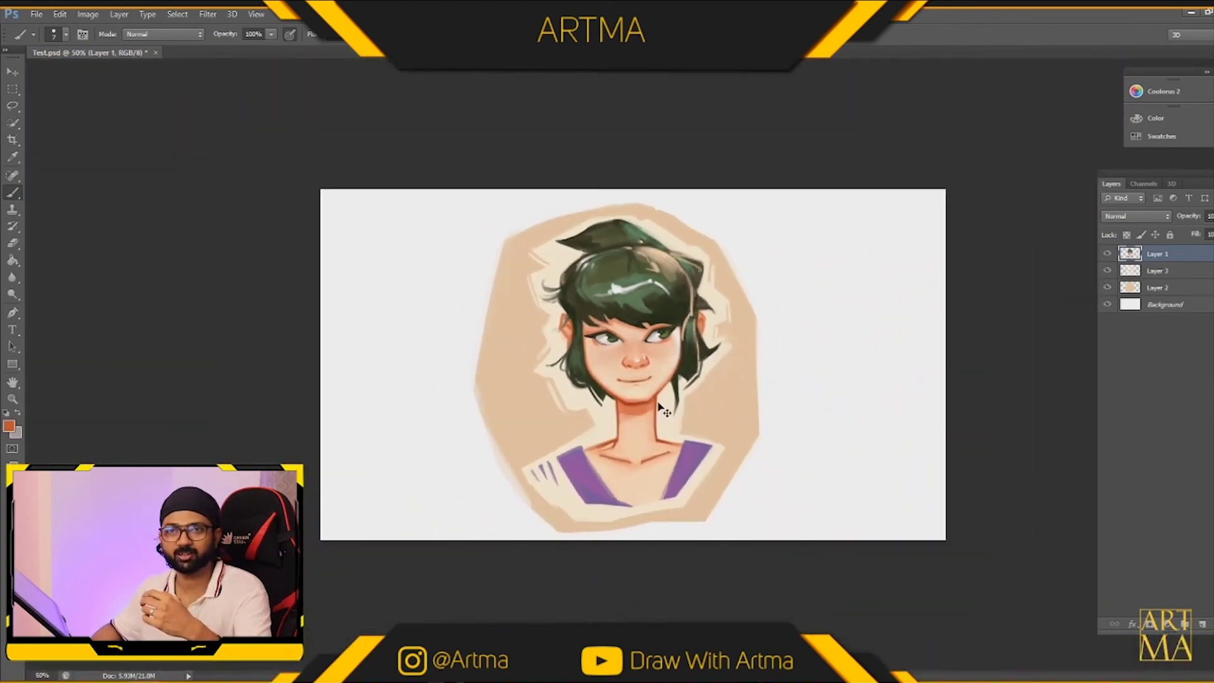
scroll(601, 347, up, 6)
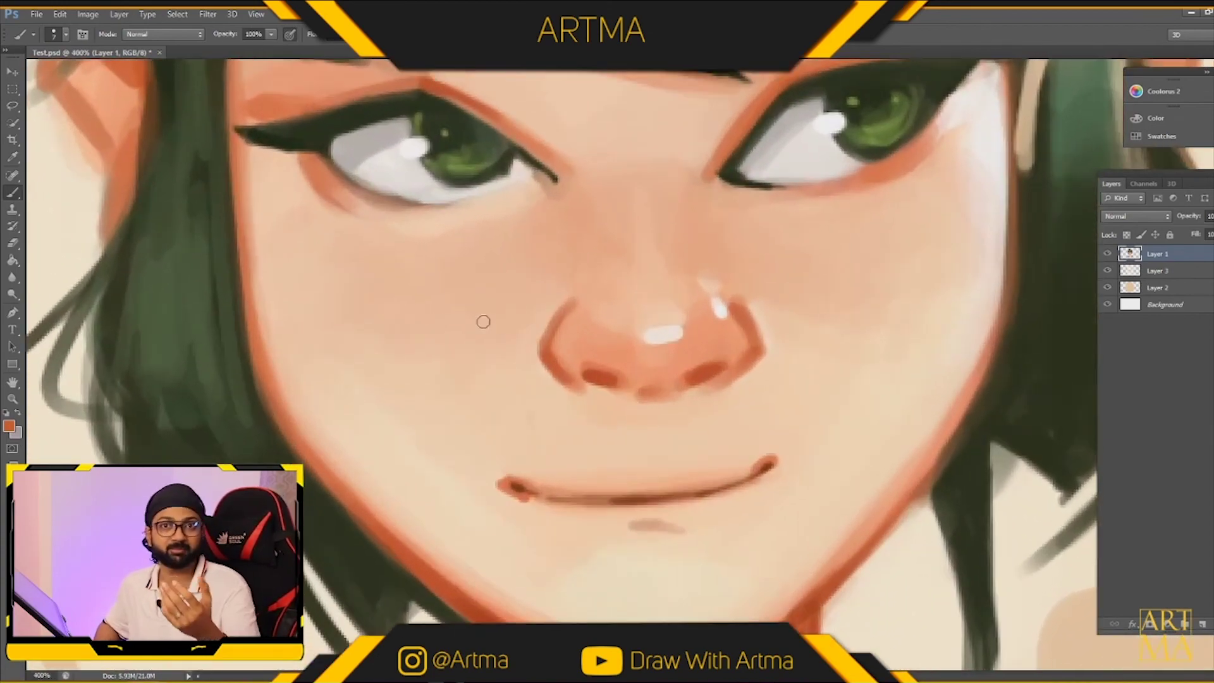
scroll(652, 509, up, 2)
scroll(689, 354, down, 2)
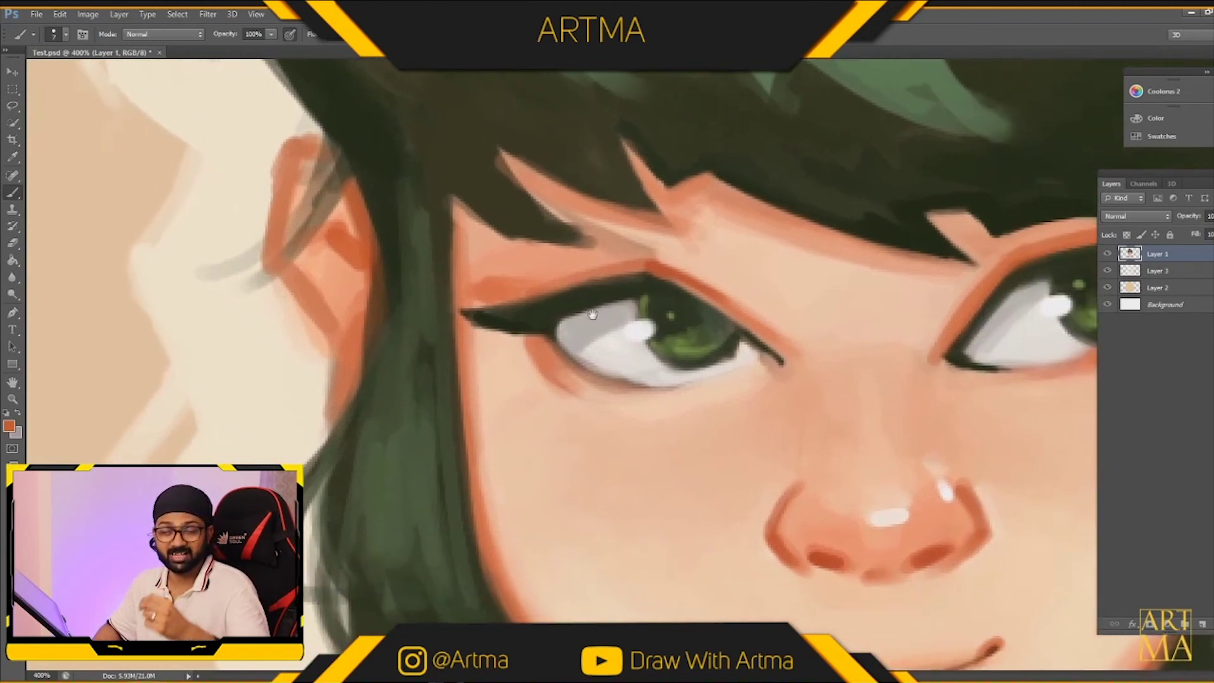
drag(541, 288, 623, 272)
drag(499, 296, 638, 267)
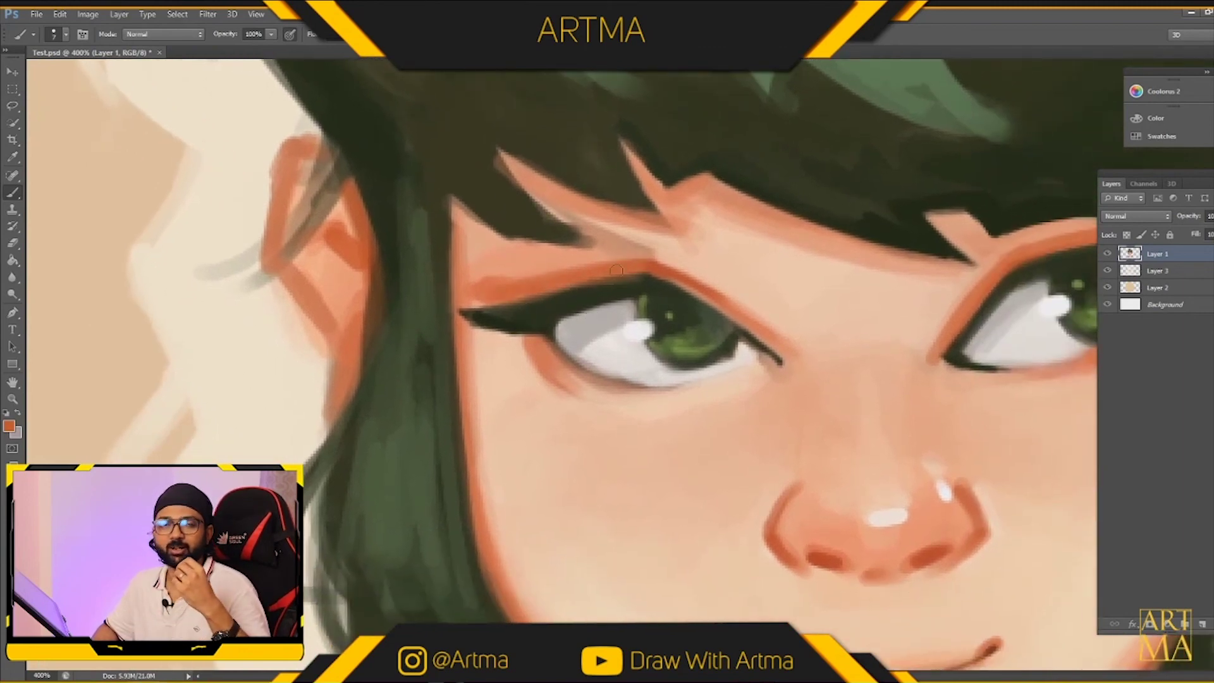
drag(474, 298, 467, 280)
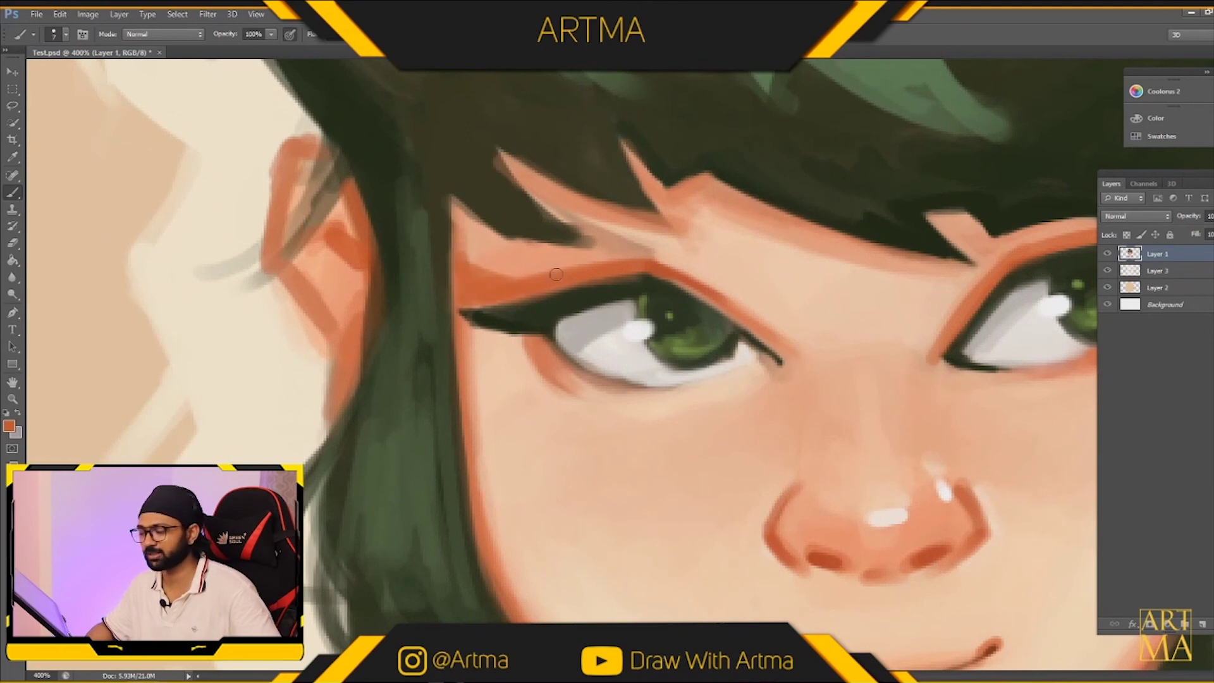
mouse_move(471, 346)
mouse_down()
mouse_move(516, 339)
mouse_move(469, 367)
mouse_move(480, 335)
mouse_move(469, 353)
mouse_move(477, 466)
mouse_move(477, 353)
mouse_move(467, 372)
mouse_move(499, 343)
mouse_move(543, 357)
mouse_up()
Paint orange around the right eye's outer corner and down the adjoining face contour beside the hair.
scroll(594, 445, down, 8)
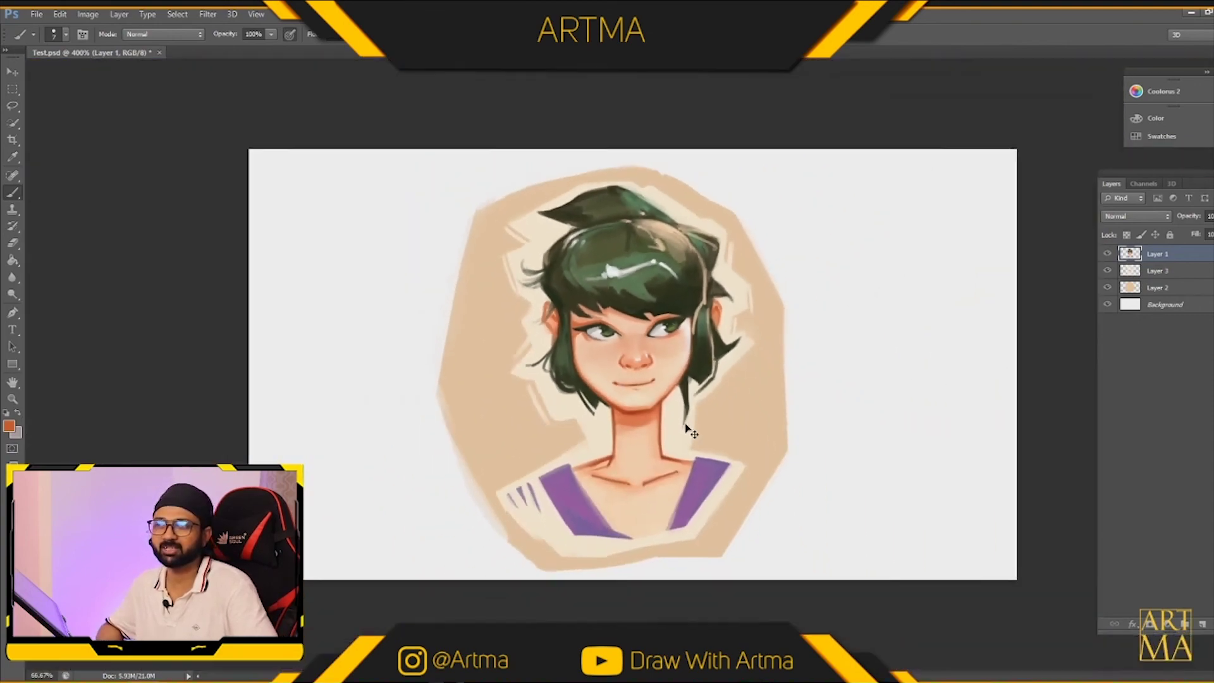
scroll(762, 281, up, 4)
scroll(762, 281, up, 5)
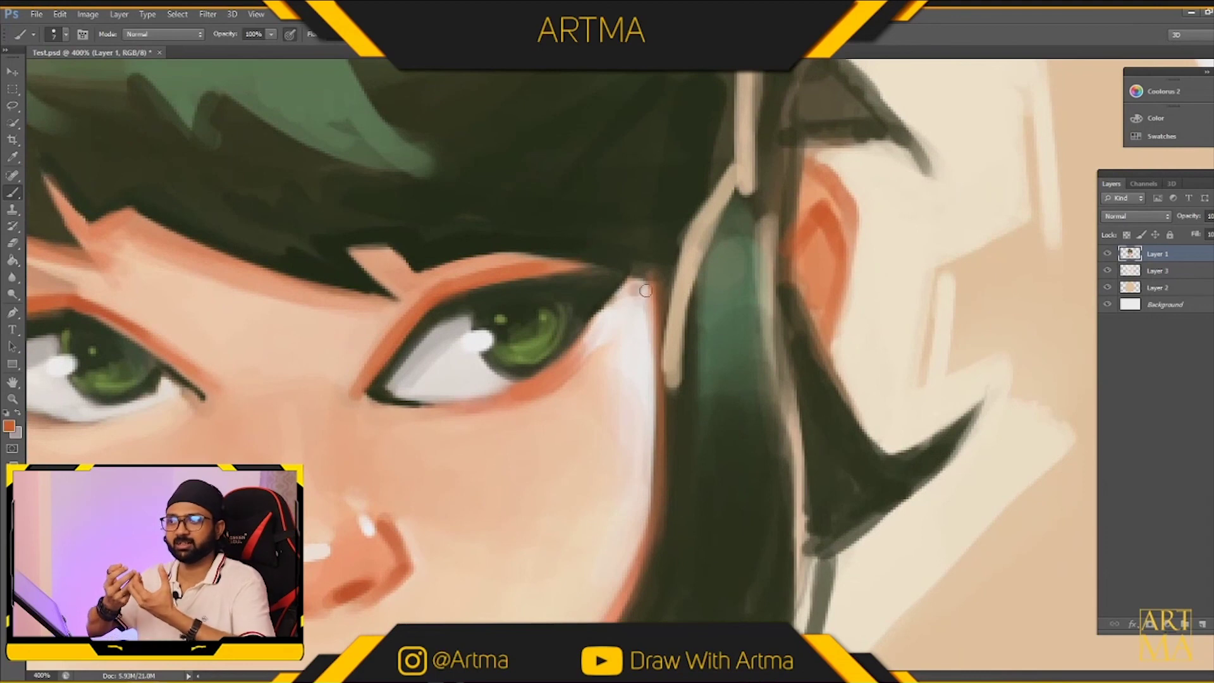
drag(631, 274, 575, 351)
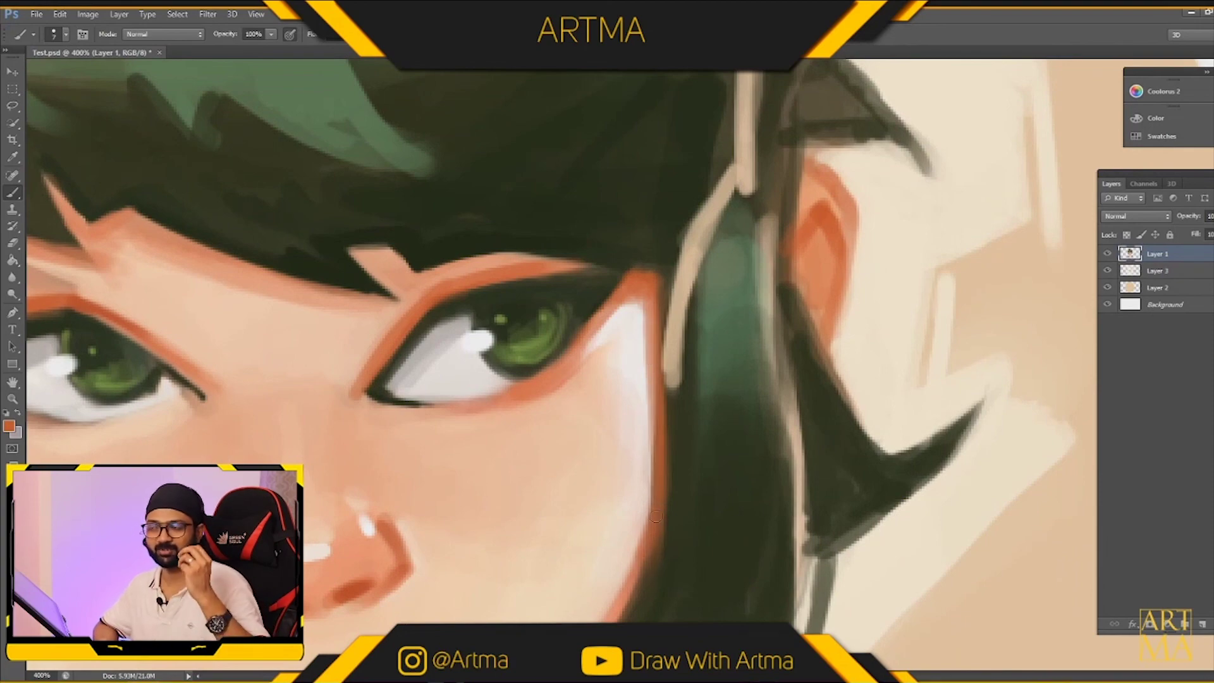
Thin the dark line between the lips with sampled skin tone and warm it with sampled orange-red strokes.
key(ctrl+minus)
key(ctrl+minus)
key(ctrl+minus)
key(ctrl+minus)
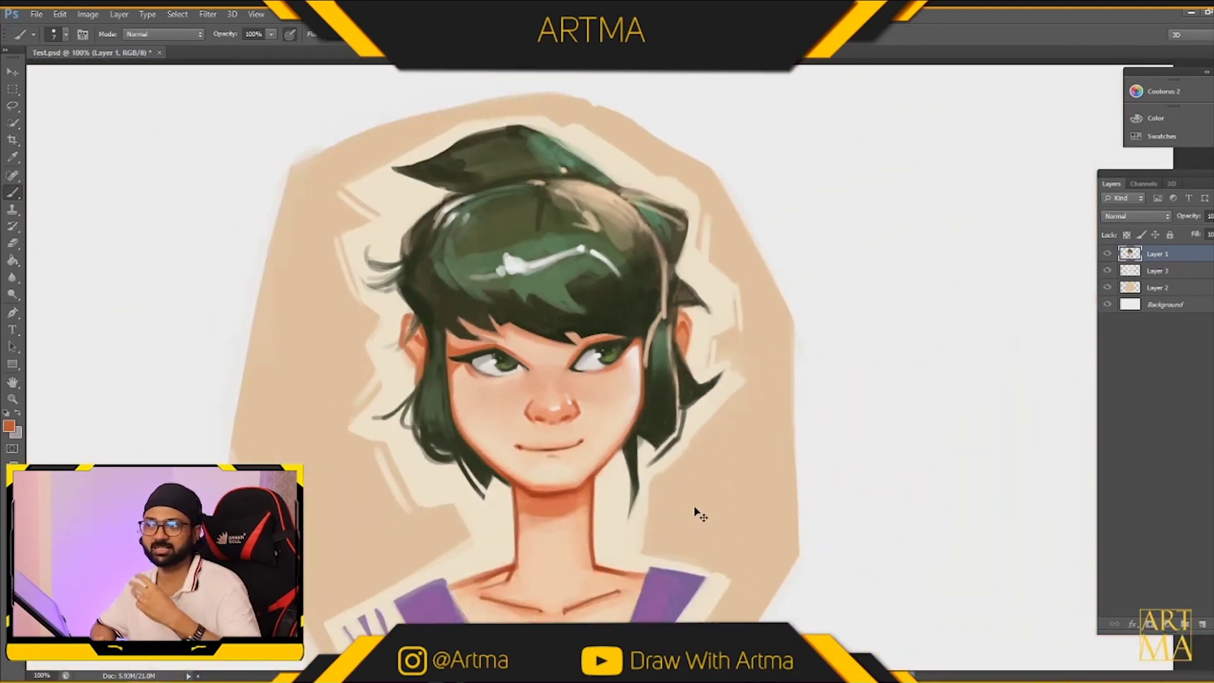
key(ctrl+plus)
key(ctrl+plus)
key(ctrl+plus)
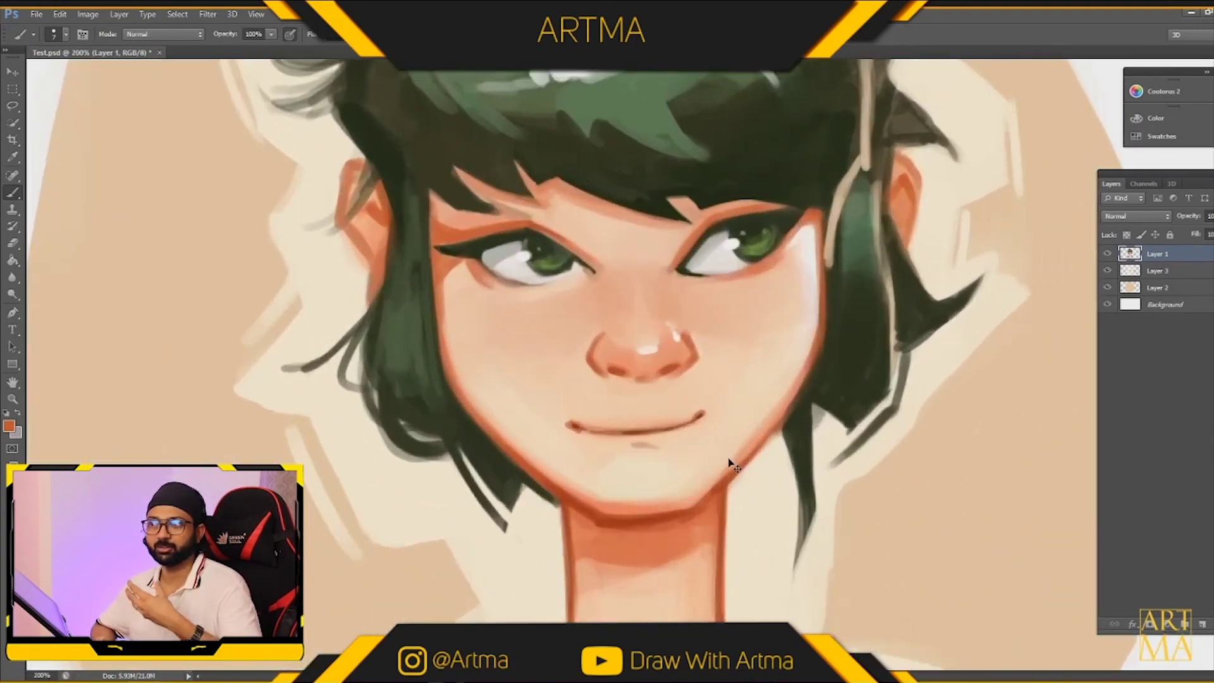
key(ctrl+plus)
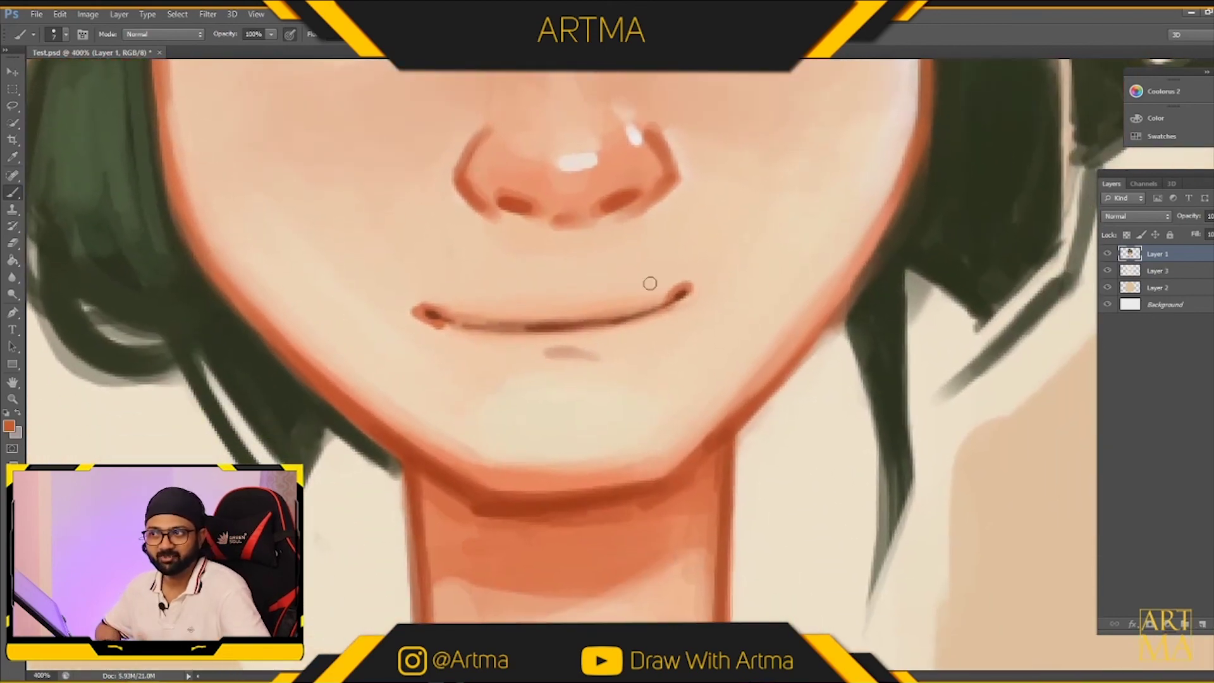
alt+click(555, 313)
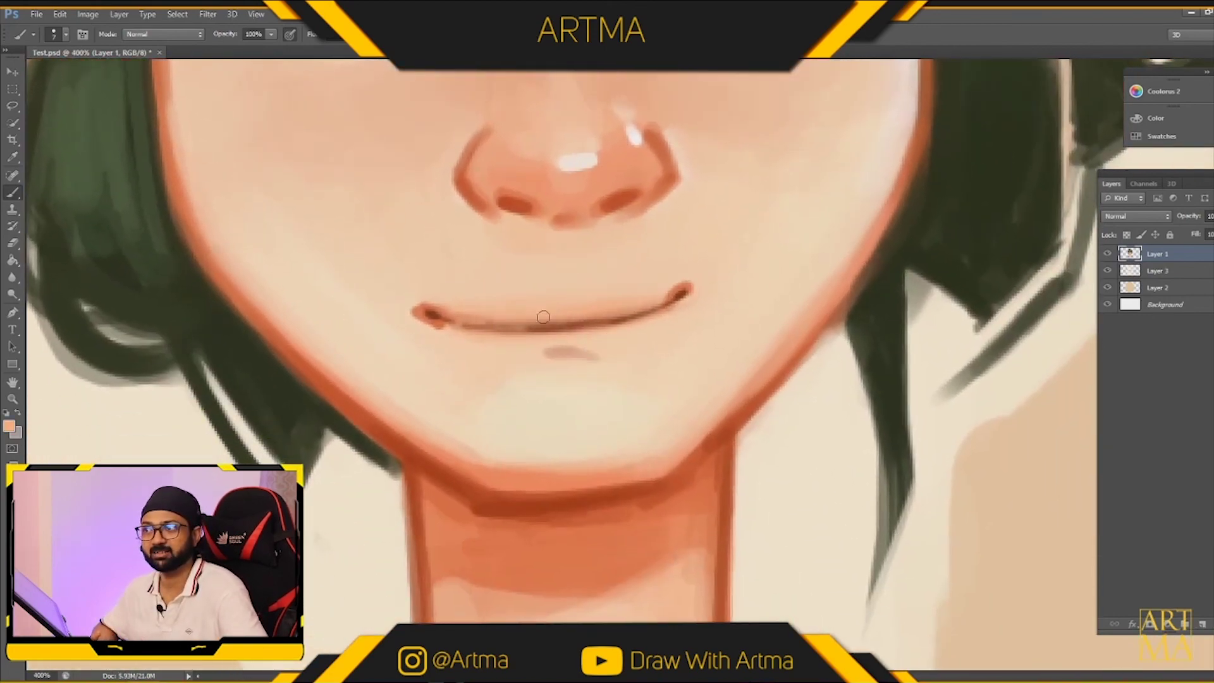
alt+click(496, 316)
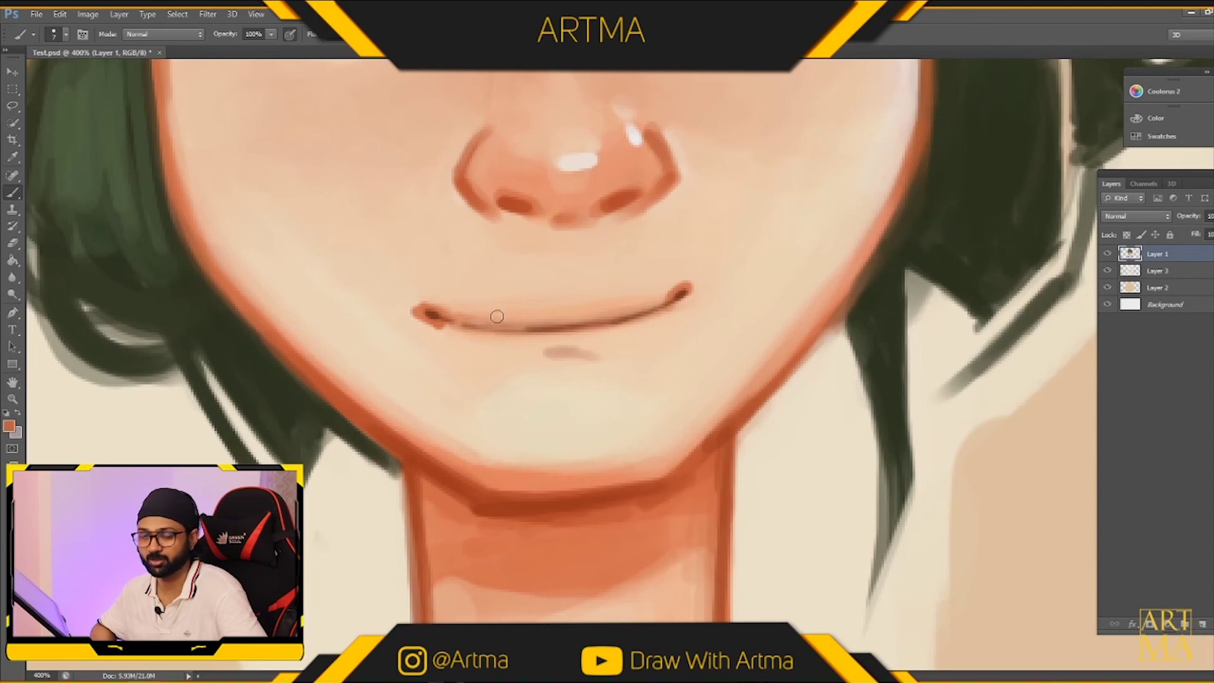
drag(500, 327, 591, 322)
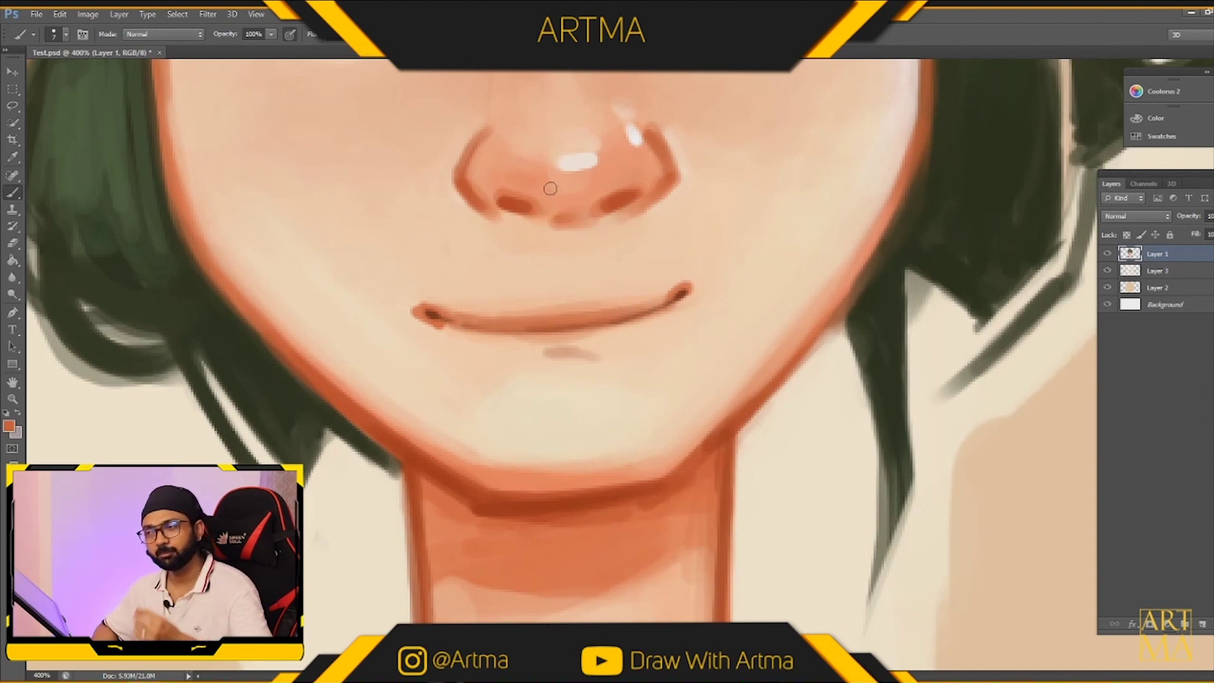
Sample the cheek and jaw colours and soften the nose tip's shading around its white highlight.
alt+click(750, 297)
alt+click(736, 402)
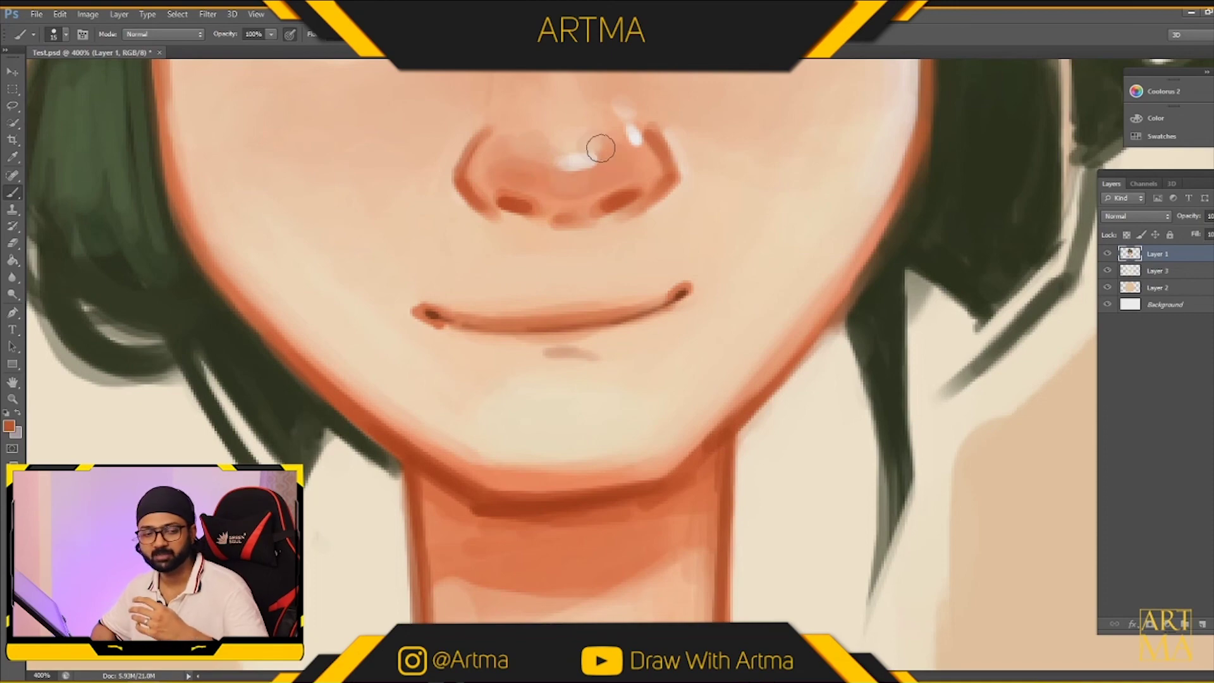
key(ctrl+minus)
key(ctrl+minus)
key(ctrl+minus)
key(ctrl+minus)
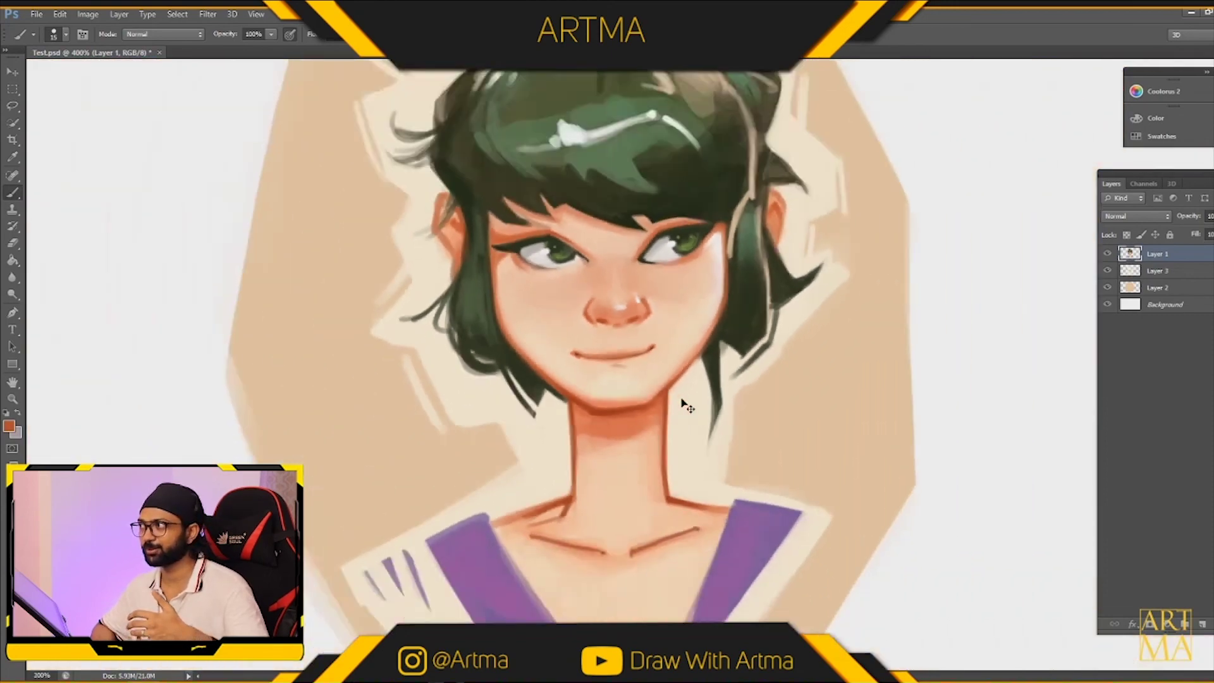
Sample the pale cream of the border and clean up the left shoulder's outer edge beside the purple strap.
key(ctrl+plus)
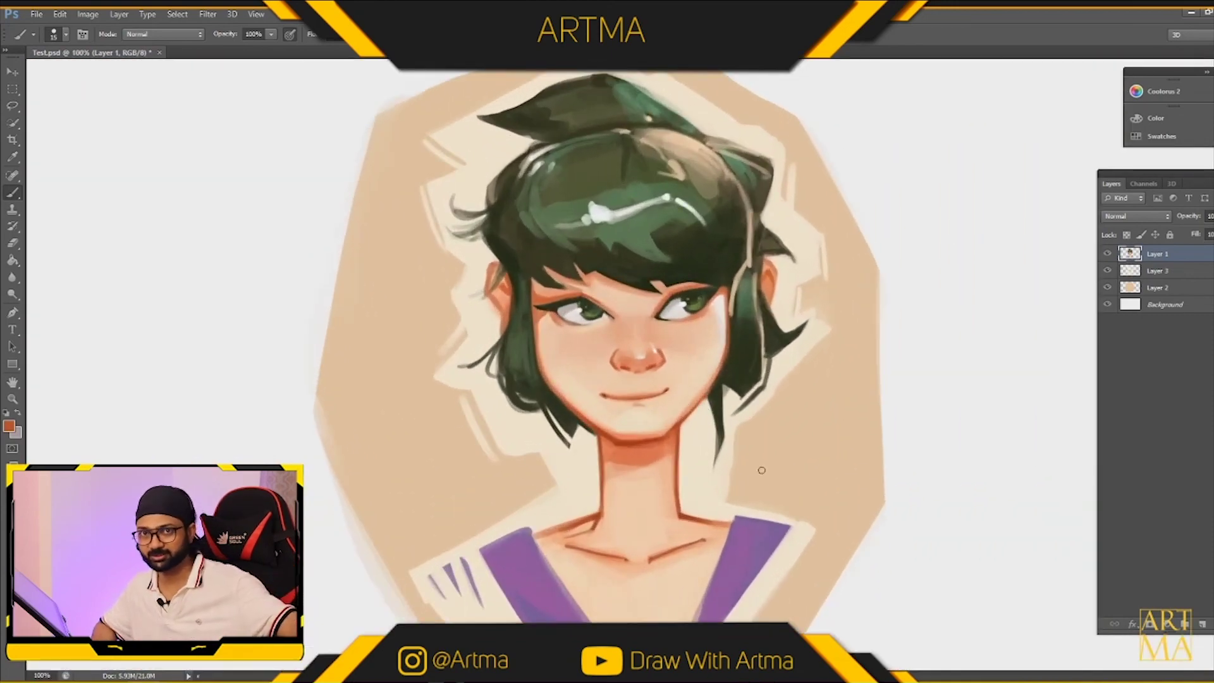
alt+click(571, 510)
key(ctrl+plus)
drag(576, 518, 649, 210)
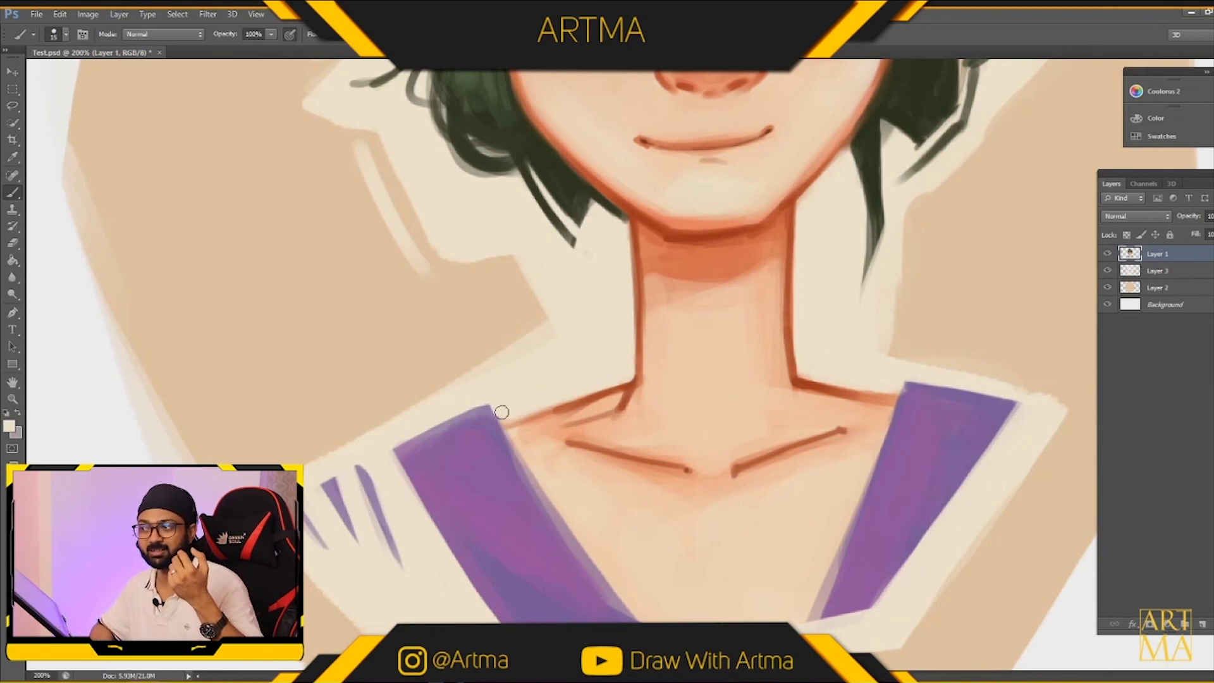
drag(496, 412, 513, 406)
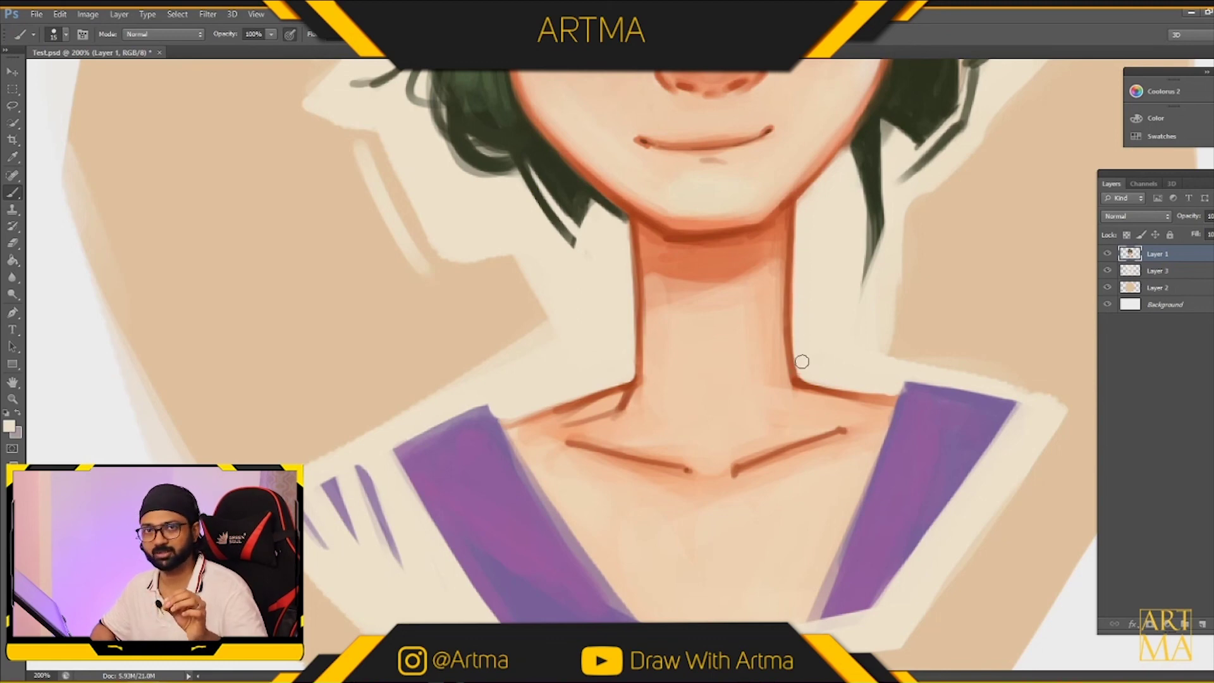
alt+click(651, 347)
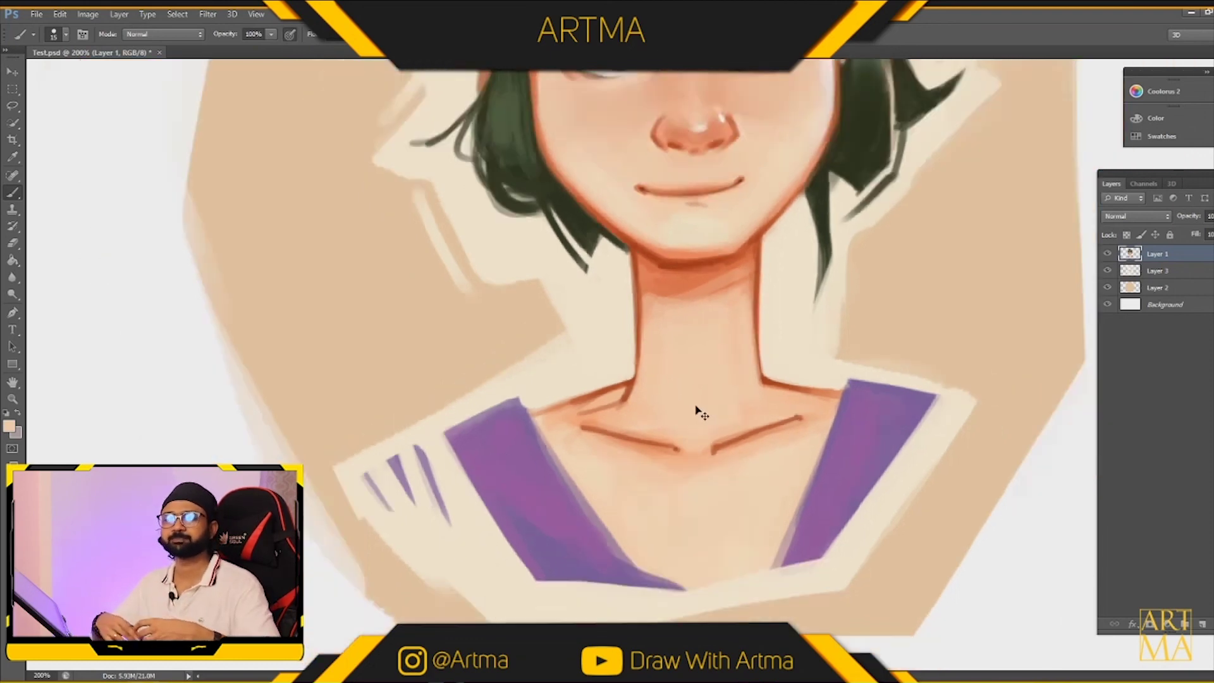
scroll(695, 411, down, 5)
scroll(695, 420, up, 3)
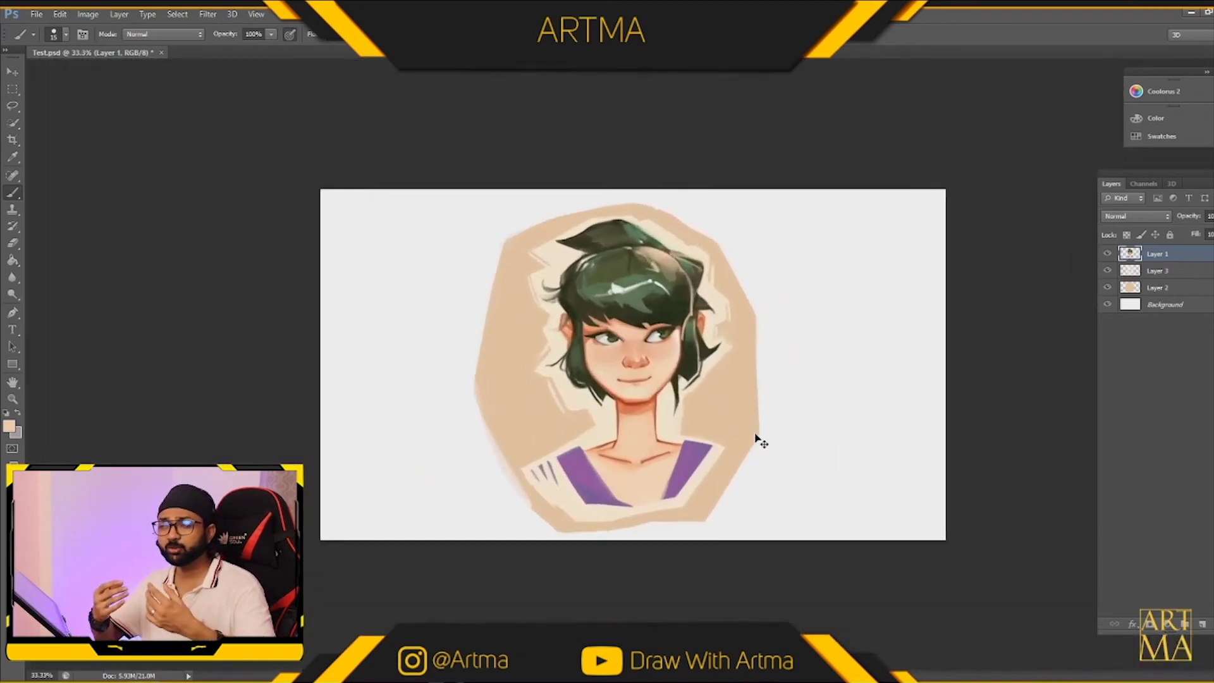
scroll(758, 436, down, 4)
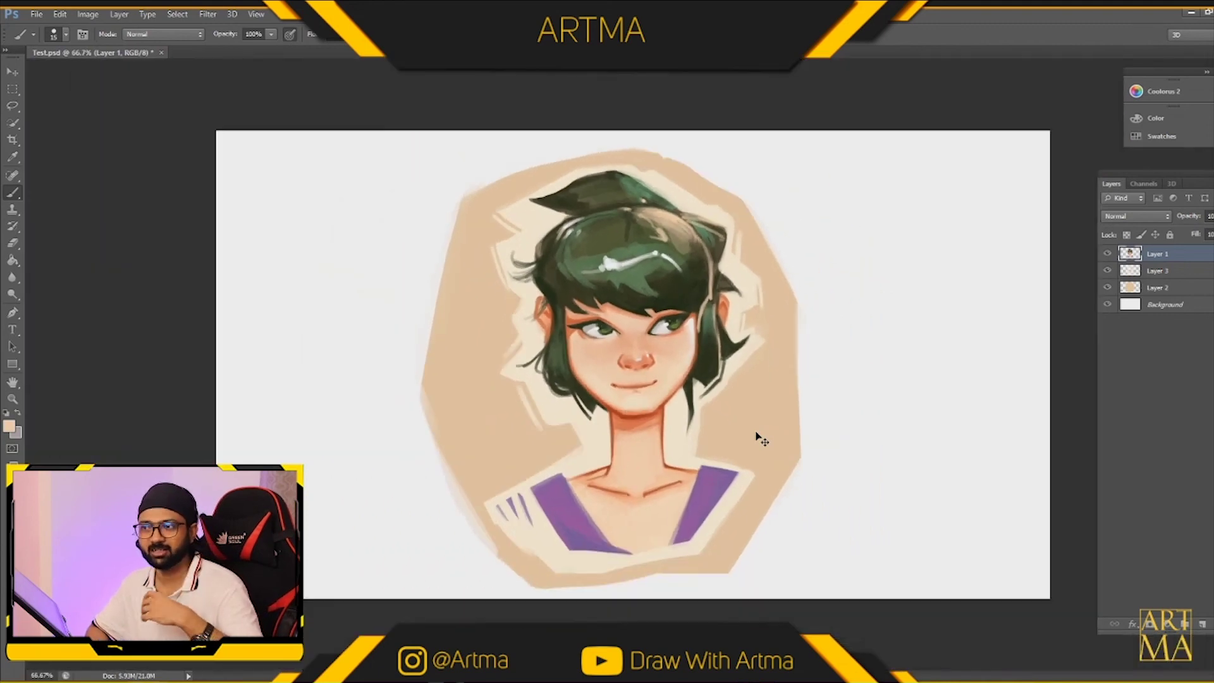
scroll(757, 433, up, 4)
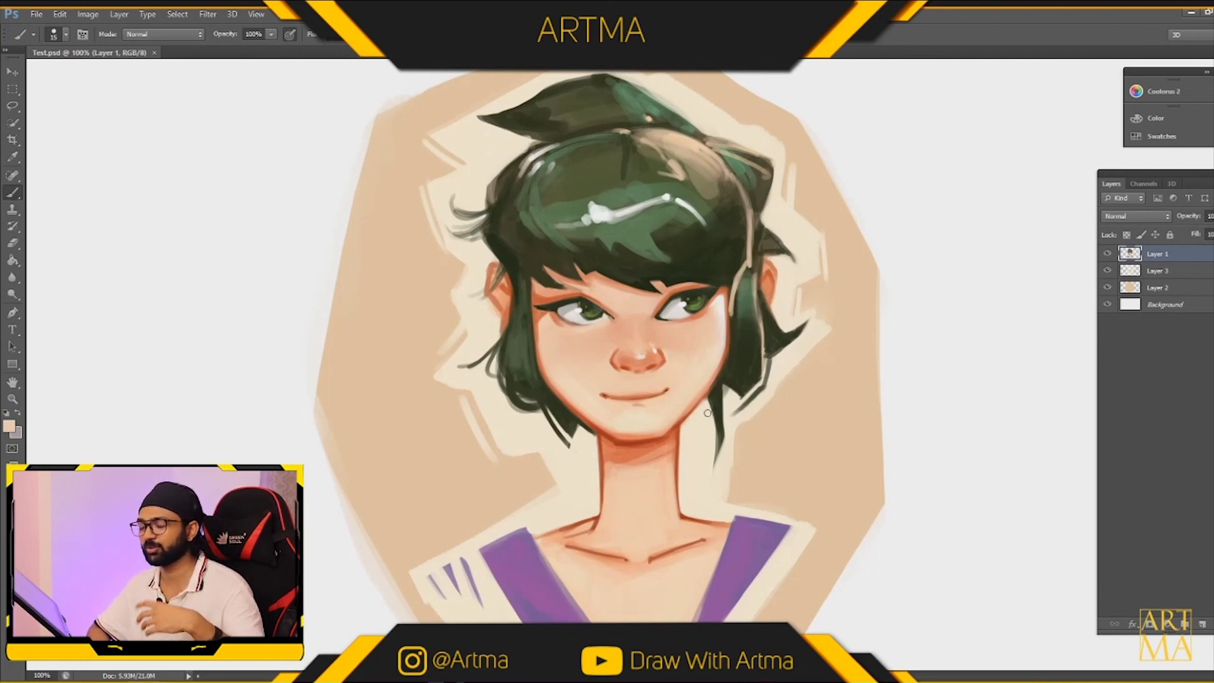
Sample the strap's purple and darken it to 3c1d5f as the painting colour.
alt+click(746, 558)
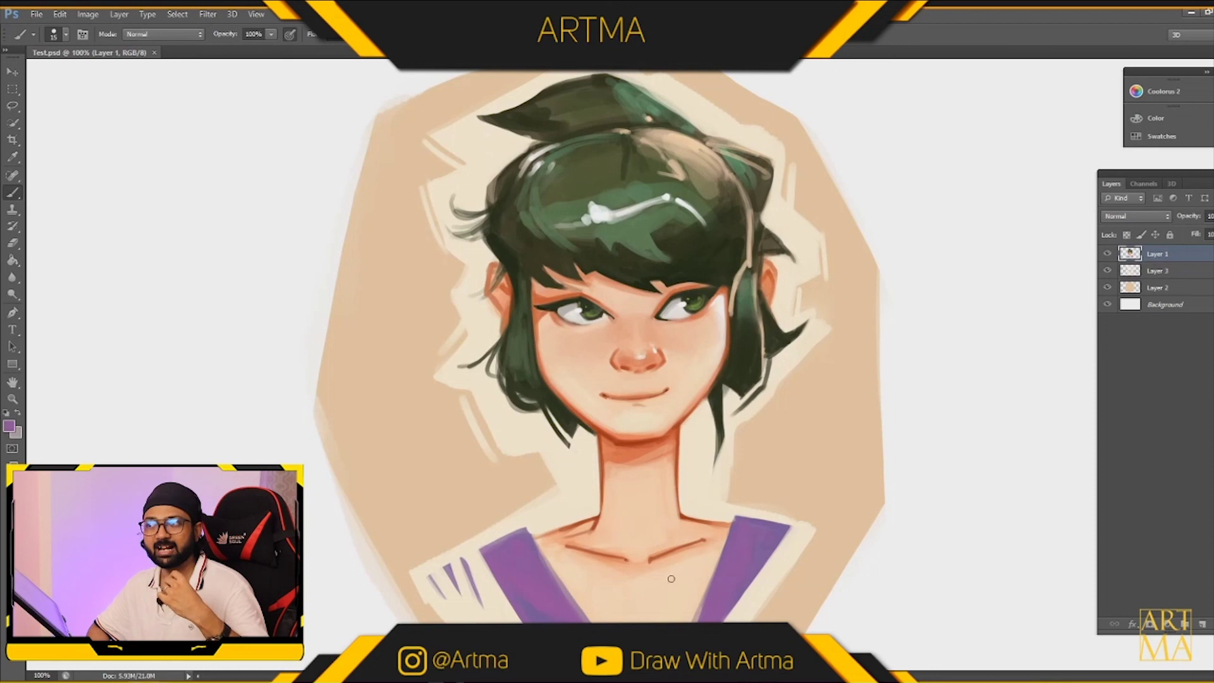
click(10, 426)
click(754, 393)
click(820, 331)
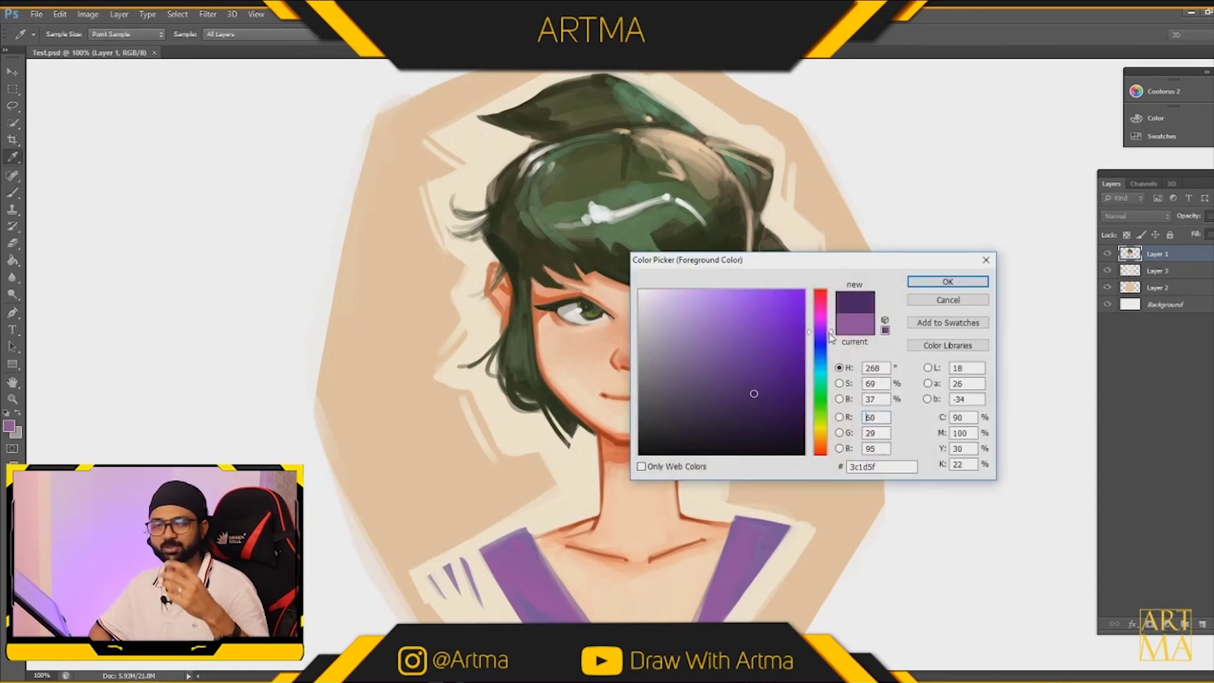
click(928, 281)
Reduce the brush size and start a thin dark purple line at the top of the right strap's inner edge.
key(ctrl+plus)
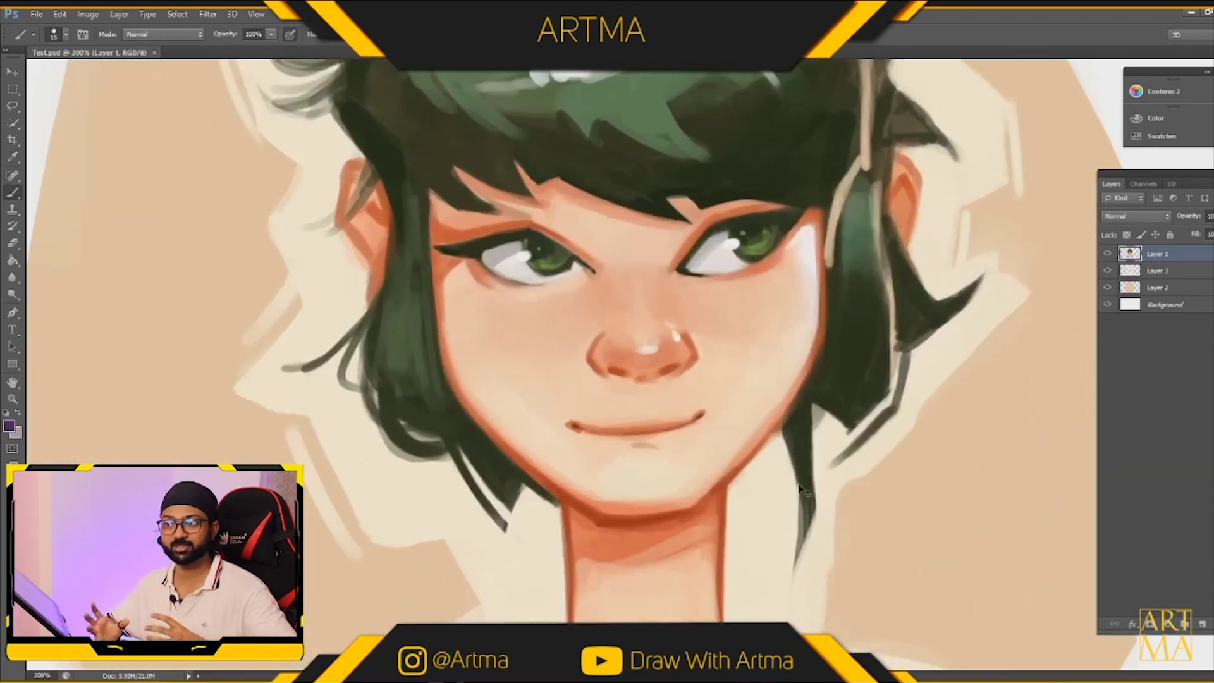
key(ctrl+plus)
scroll(617, 411, down, 2)
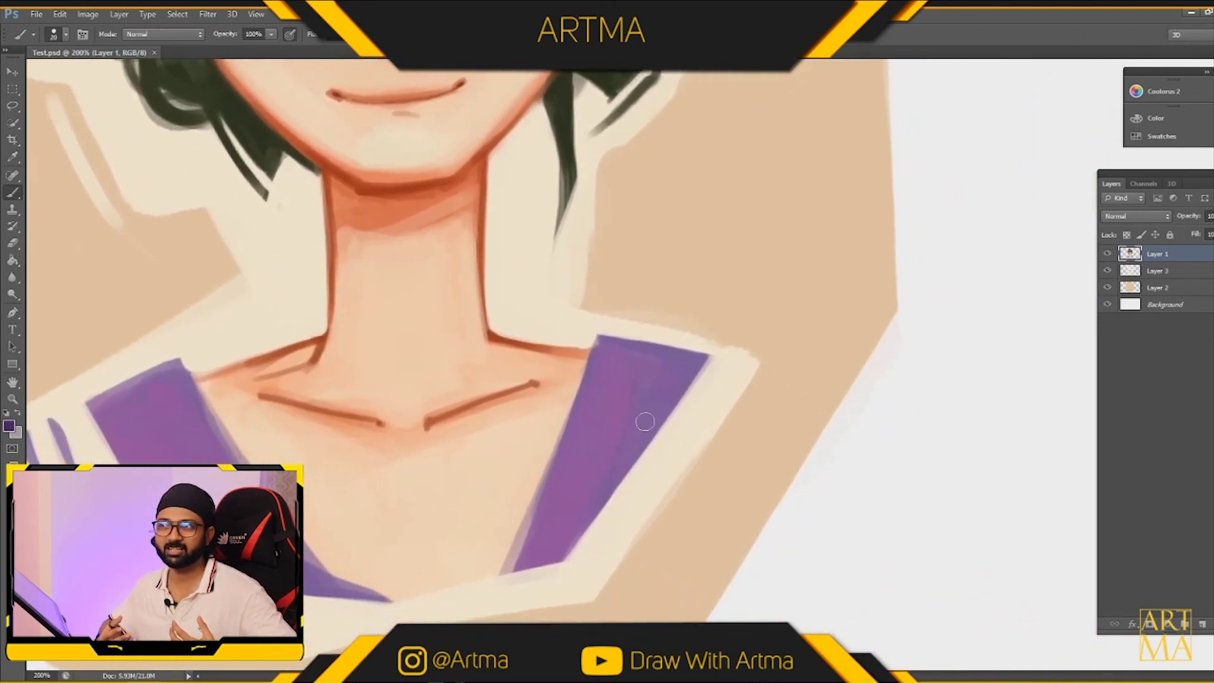
key(bracketleft)
key(bracketleft)
key(bracketleft)
key(bracketleft)
drag(596, 340, 591, 365)
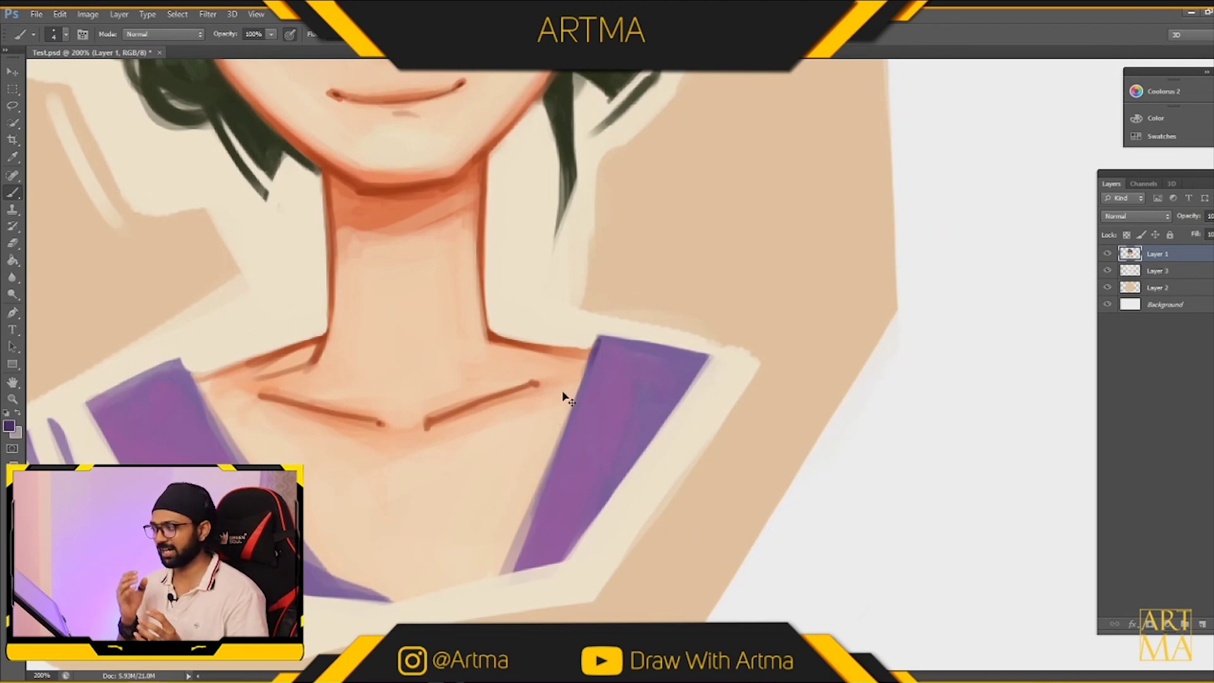
Rotate the canvas and outline the right strap's inner edge and shoulder edge in dark purple.
key(ctrl+r)
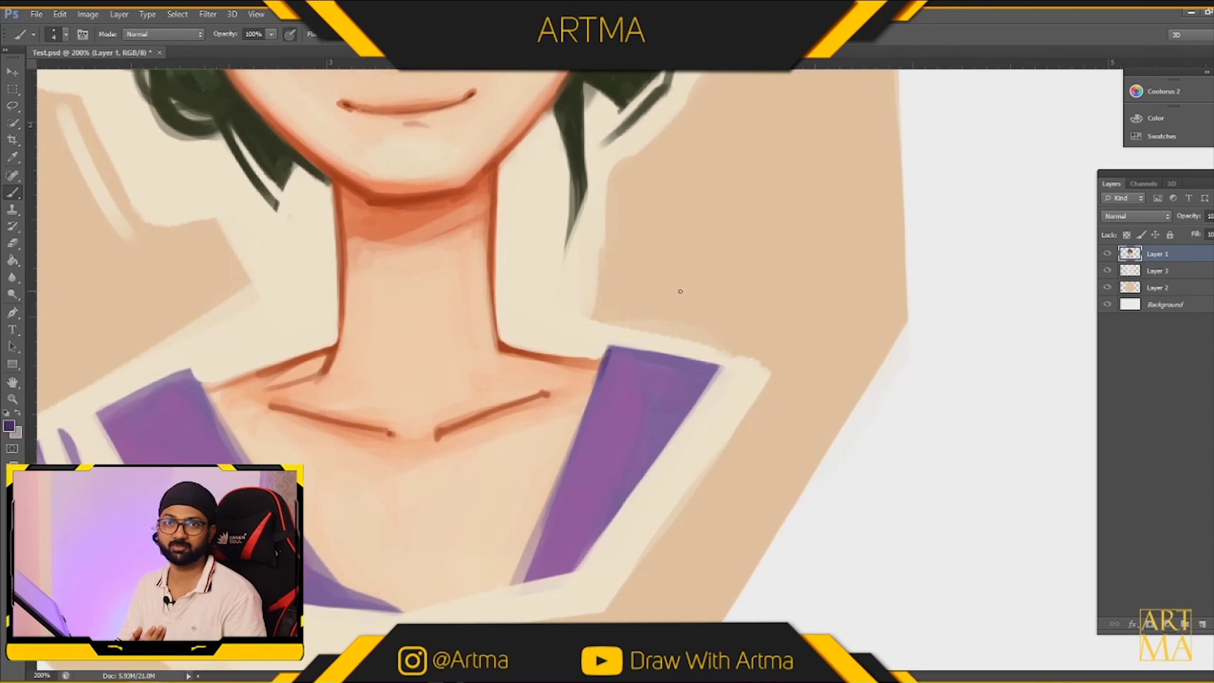
key(ctrl+r)
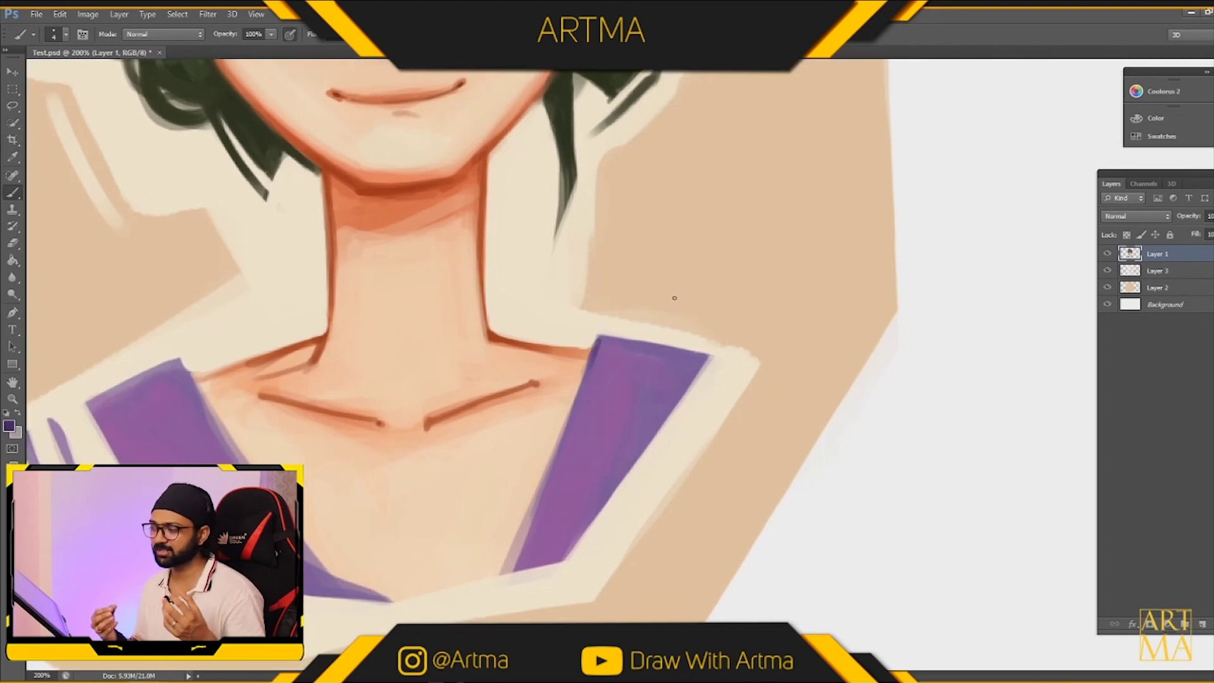
key(r)
drag(685, 279, 628, 289)
drag(601, 241, 778, 290)
click(21, 196)
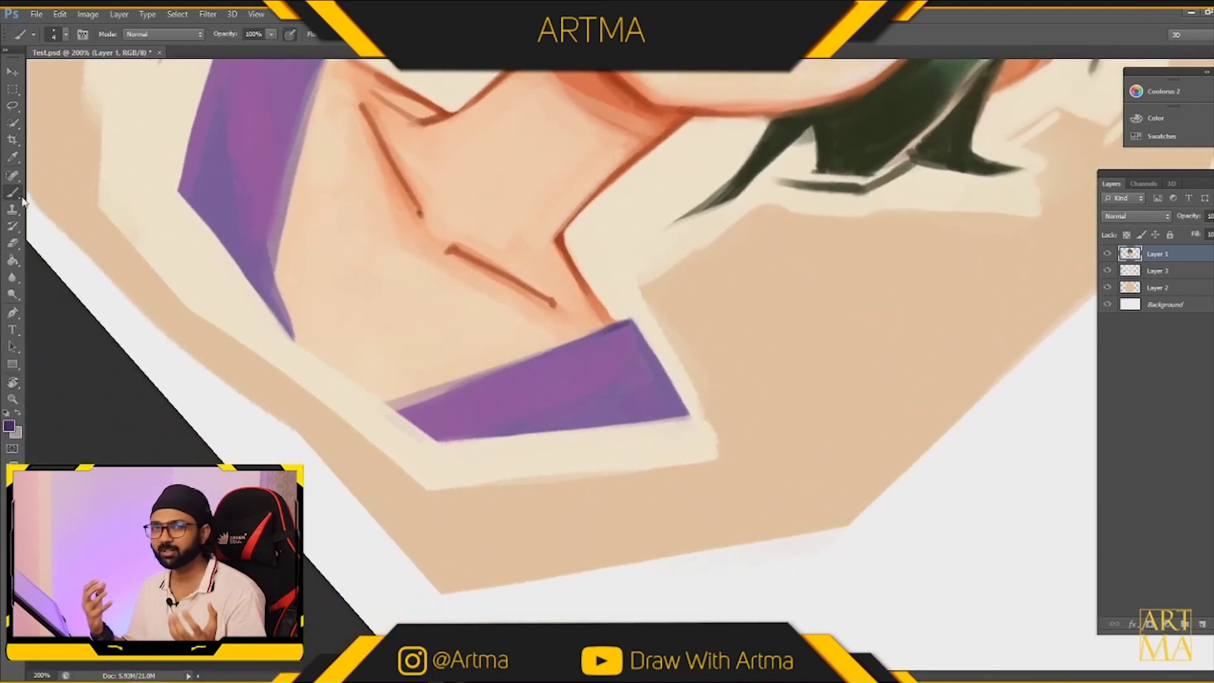
mouse_move(477, 377)
mouse_down()
mouse_move(445, 387)
mouse_move(582, 343)
mouse_up()
drag(419, 400, 632, 324)
drag(407, 395, 571, 349)
mouse_move(450, 389)
mouse_down()
mouse_move(603, 339)
mouse_move(658, 365)
mouse_move(677, 402)
mouse_up()
drag(633, 325, 686, 418)
drag(634, 324, 675, 408)
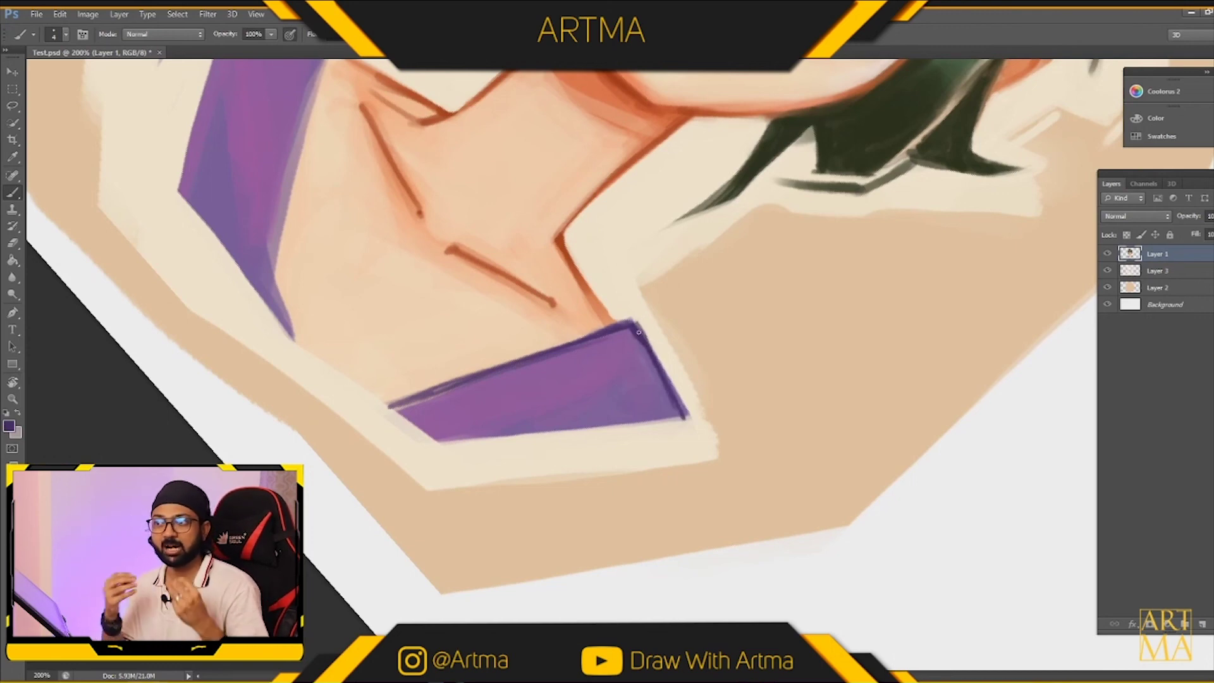
key(ctrl+z)
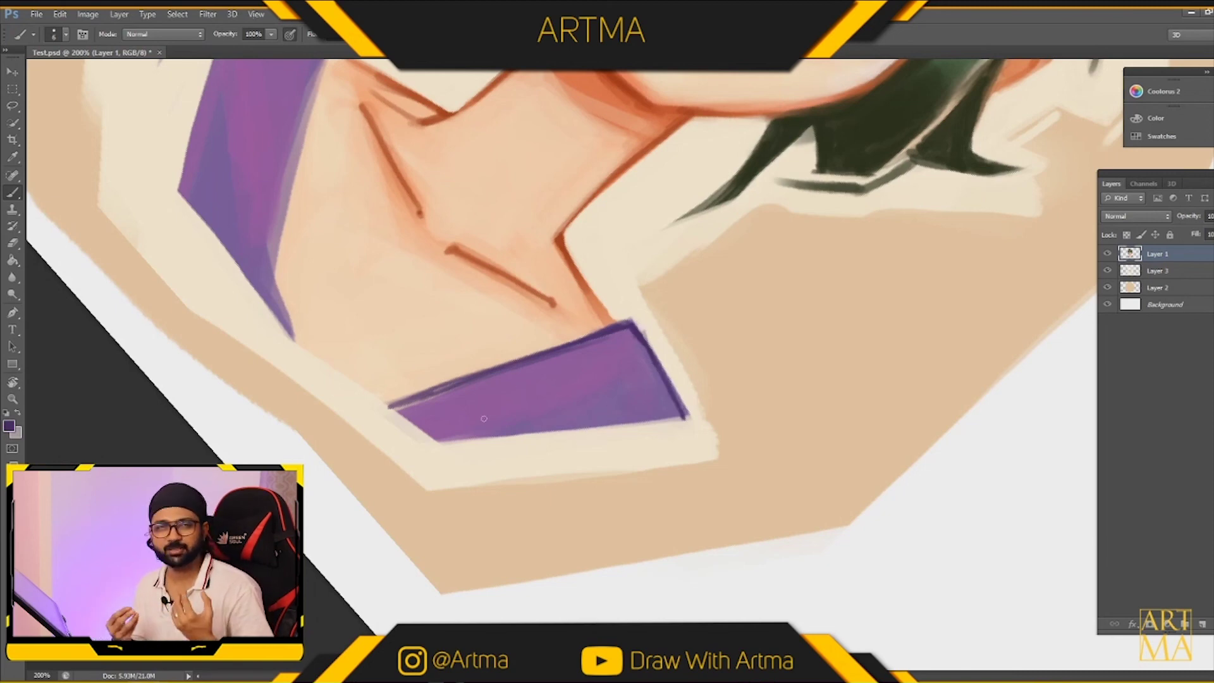
Draw a curved dark purple fold line along the right strap and thicken the line on its shoulder edge.
drag(464, 437, 638, 342)
key(ctrl+z)
drag(444, 447, 632, 351)
drag(455, 443, 635, 349)
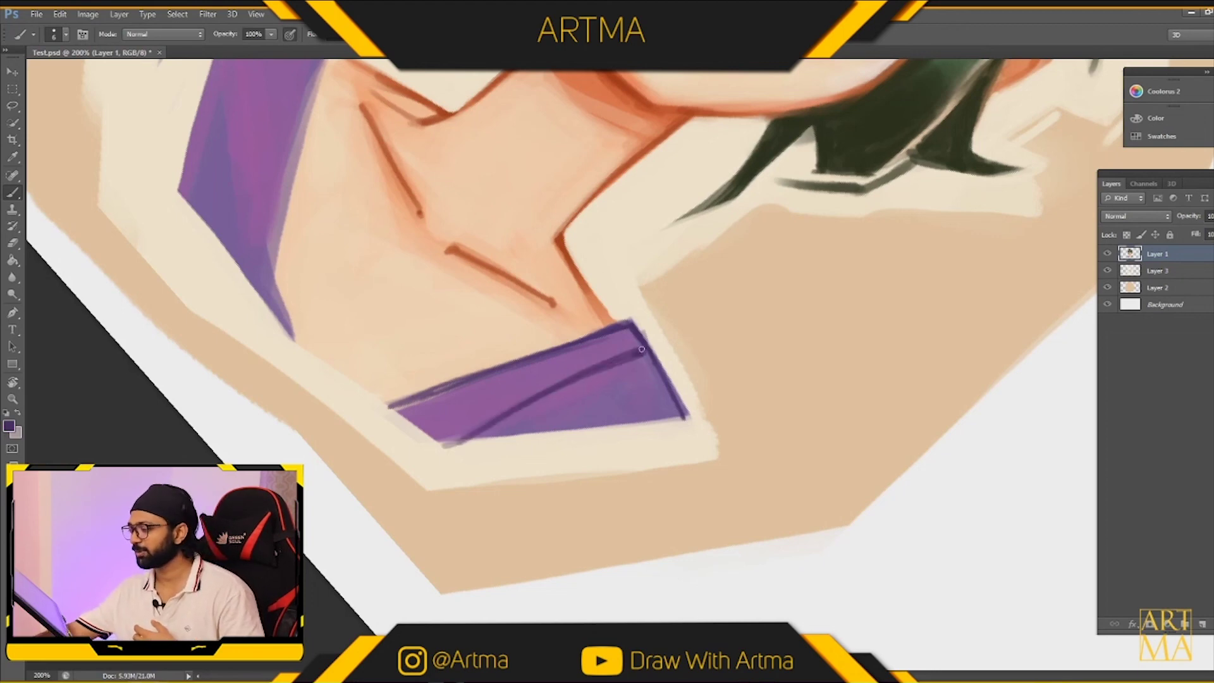
mouse_move(668, 397)
mouse_down()
mouse_move(635, 337)
mouse_move(675, 407)
mouse_up()
drag(634, 326, 686, 416)
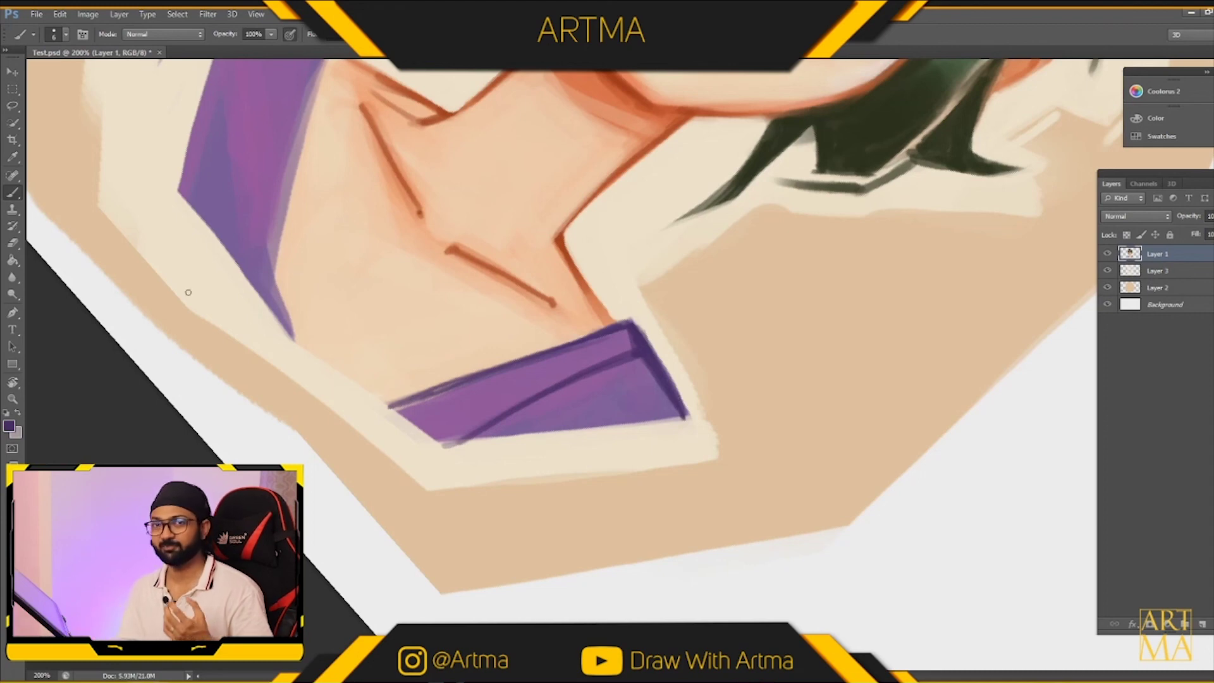
Trim the right strap's shoulder outline and the overshooting end of its fold line with a smaller eraser.
click(13, 242)
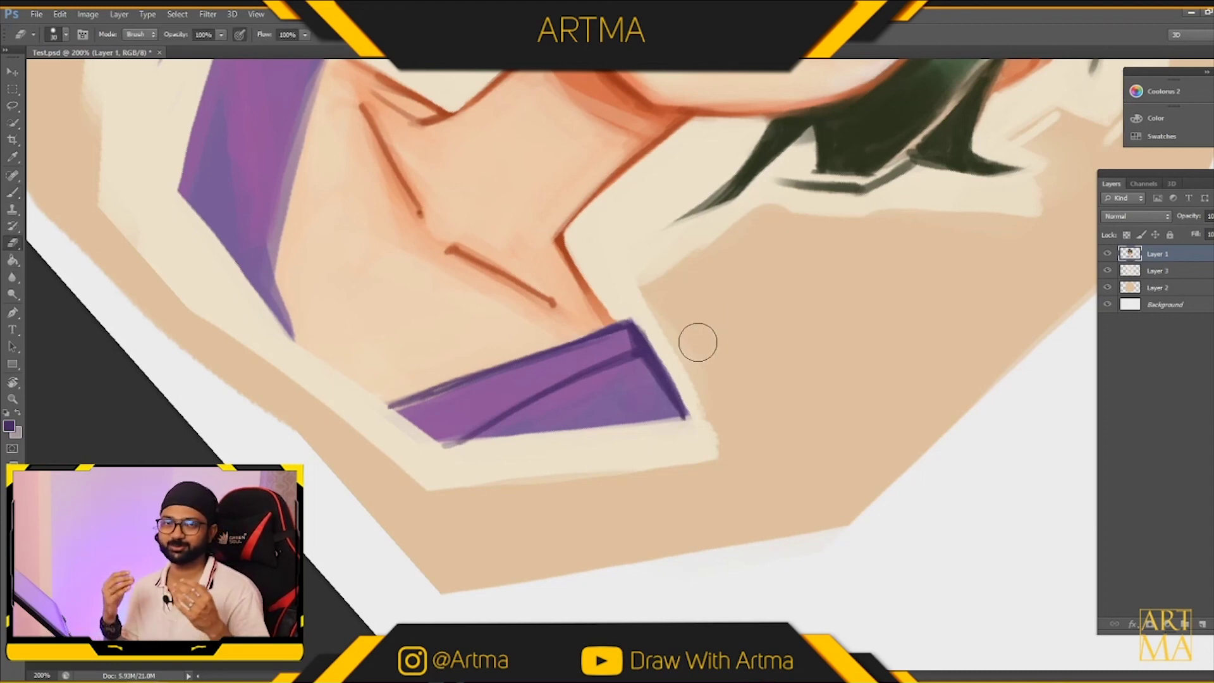
key(bracketleft)
key(bracketleft)
key(bracketleft)
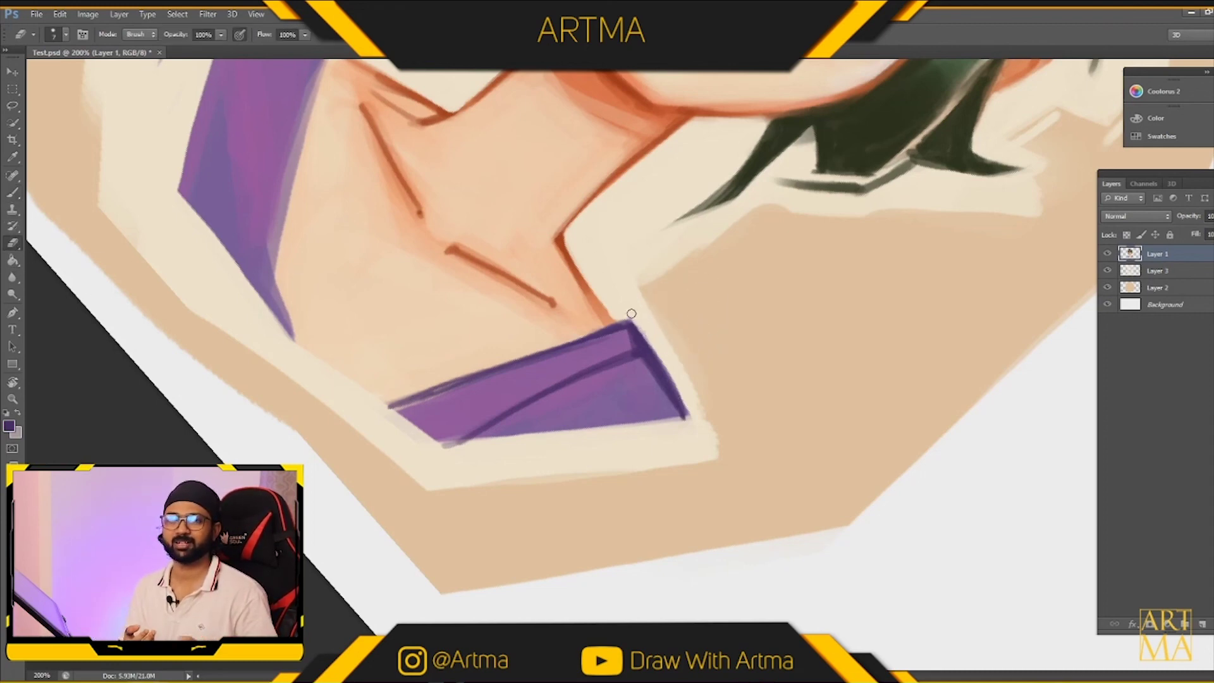
drag(634, 320, 699, 421)
drag(626, 305, 658, 353)
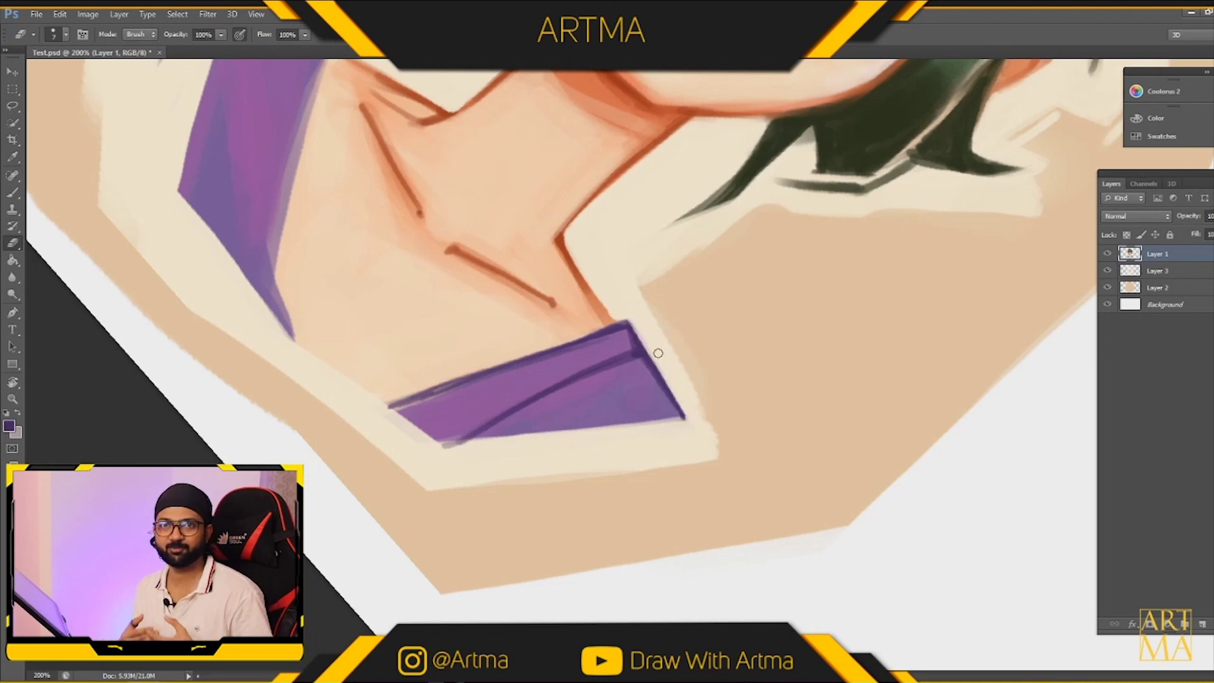
mouse_move(468, 451)
mouse_down()
mouse_move(490, 442)
mouse_move(533, 459)
mouse_up()
Restore the canvas to its upright angle and outline the left strap's shoulder edge in dark purple.
key(r)
drag(710, 339, 654, 286)
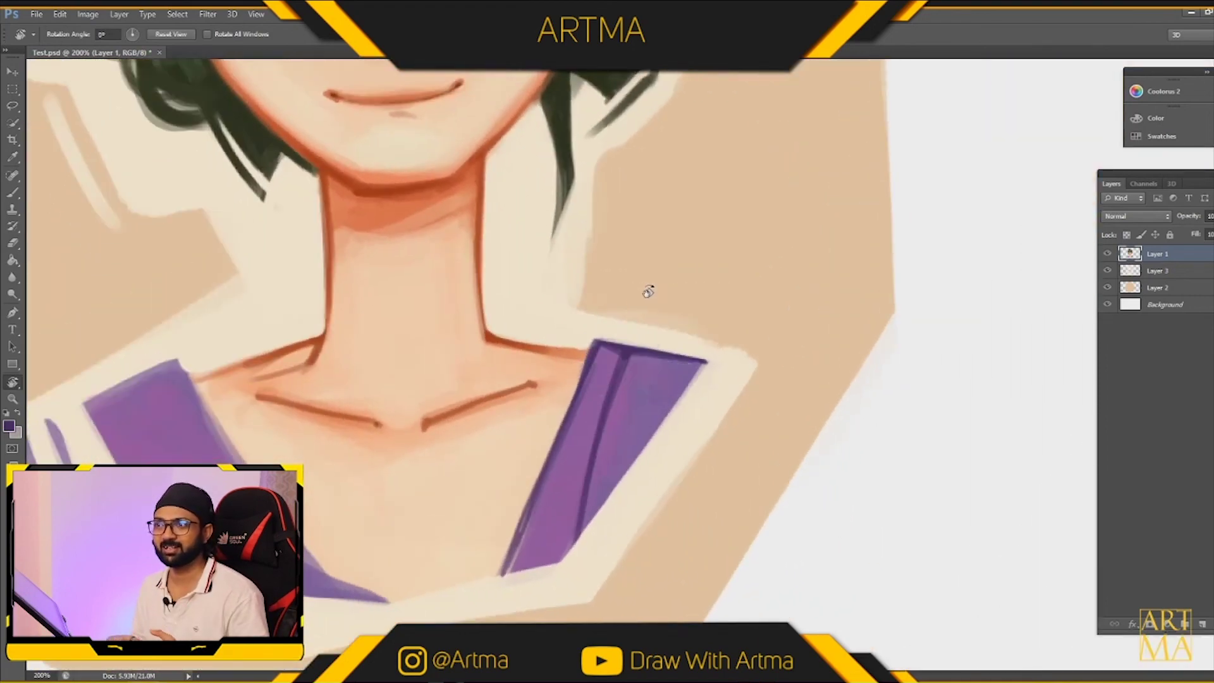
drag(420, 420, 761, 357)
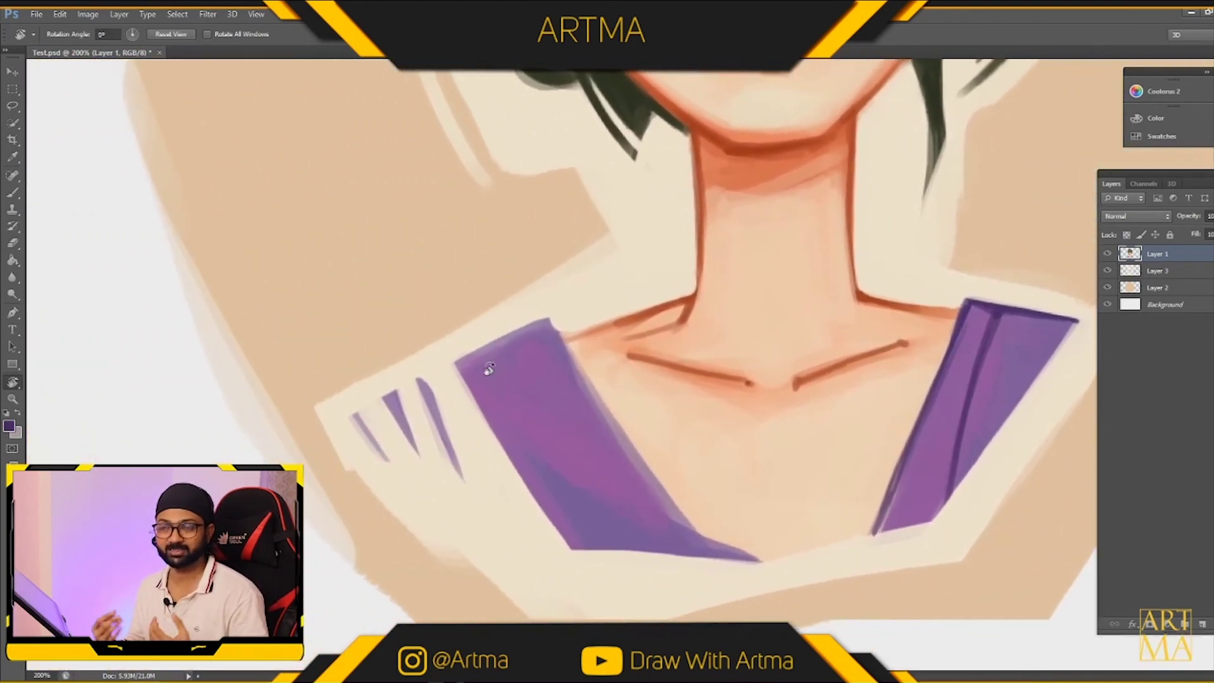
click(13, 192)
key(alt)
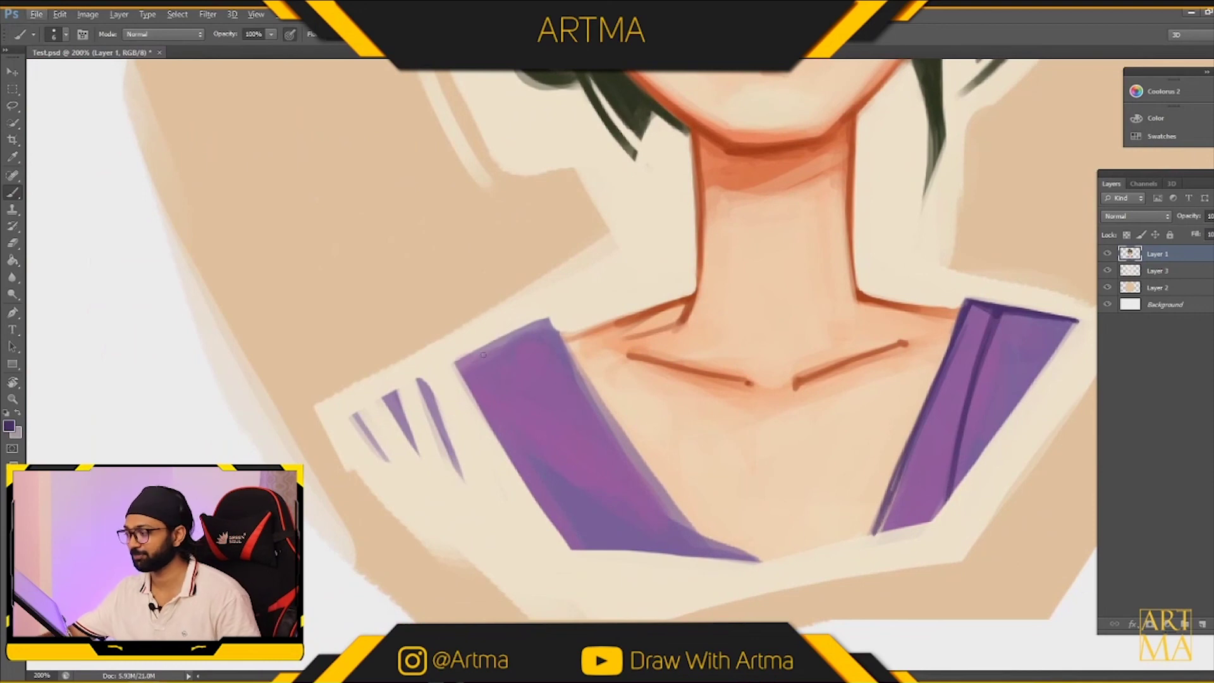
mouse_move(459, 359)
mouse_down()
mouse_move(541, 320)
mouse_move(457, 363)
mouse_up()
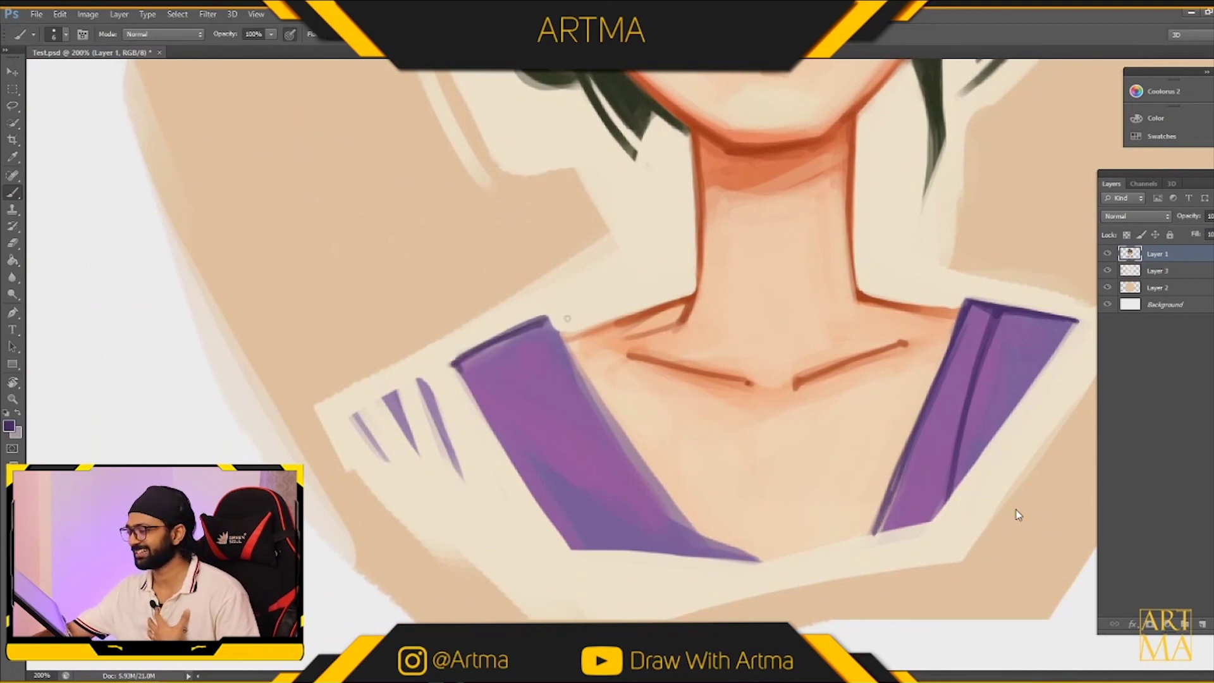
Outline the left strap's inner edge in dark purple and draw a diagonal fold line across the strap.
drag(547, 322, 654, 497)
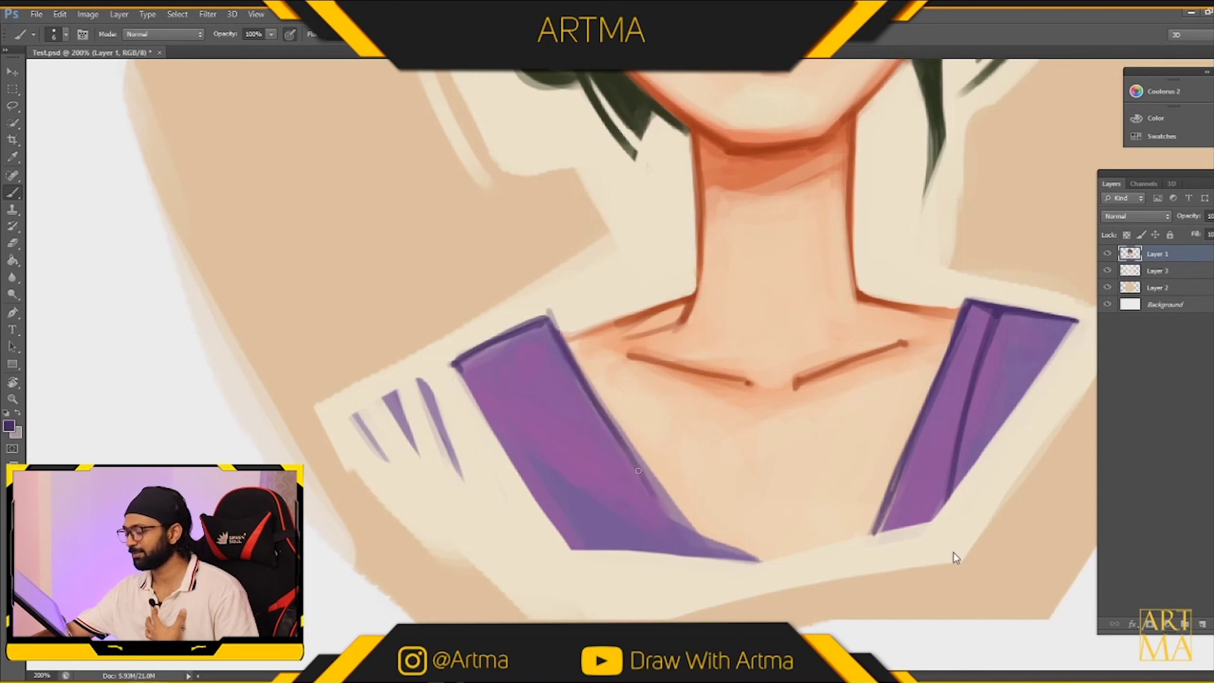
key(alt)
key(ctrl+alt+z)
drag(544, 319, 639, 462)
drag(567, 348, 680, 522)
drag(588, 392, 687, 529)
drag(472, 354, 607, 437)
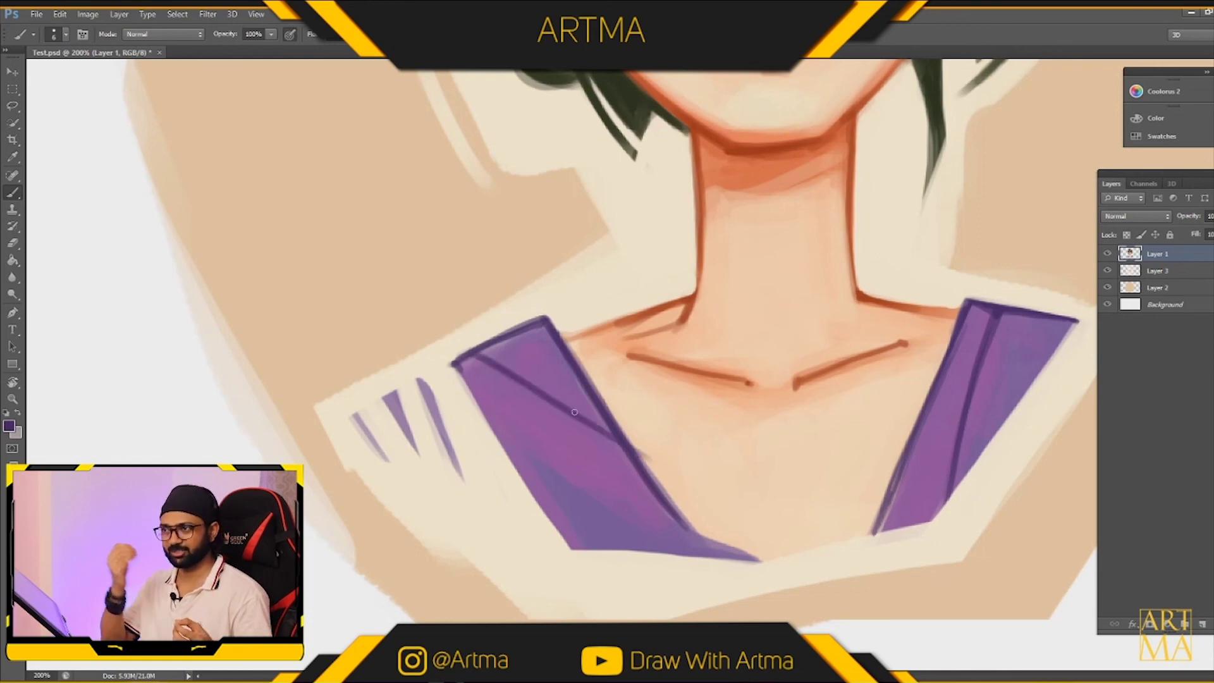
drag(578, 422, 632, 456)
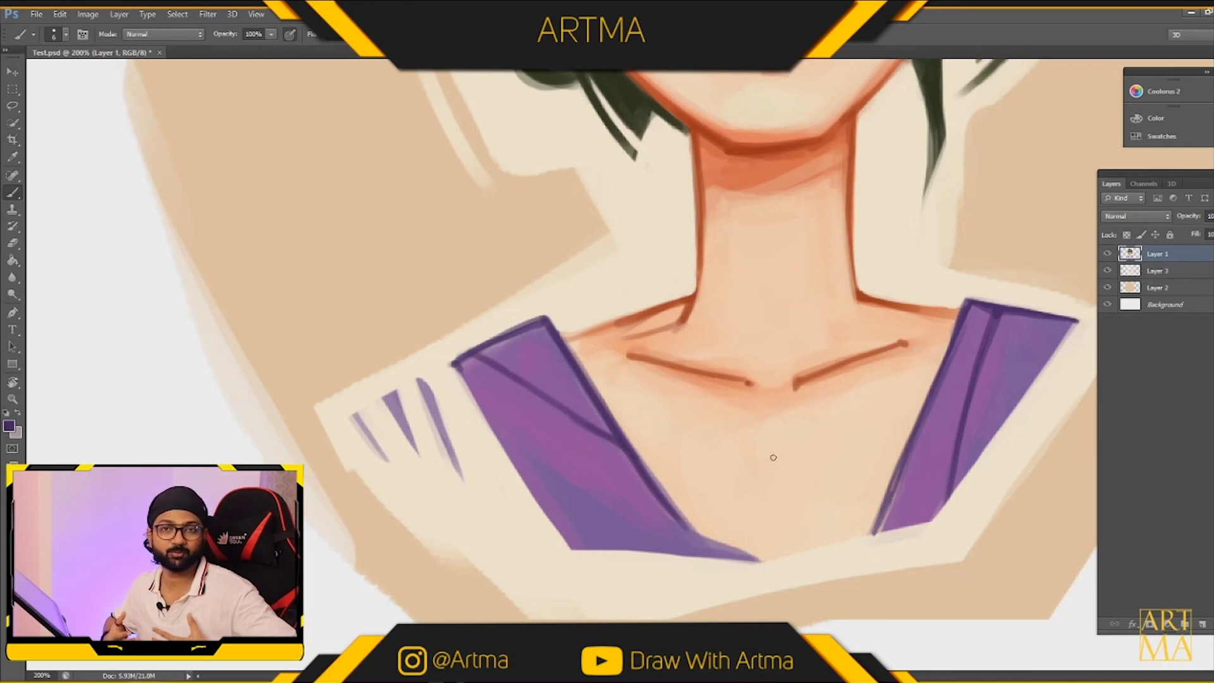
Check the whole portrait and save the file.
key(ctrl+minus)
key(ctrl+minus)
key(ctrl+minus)
key(ctrl+minus)
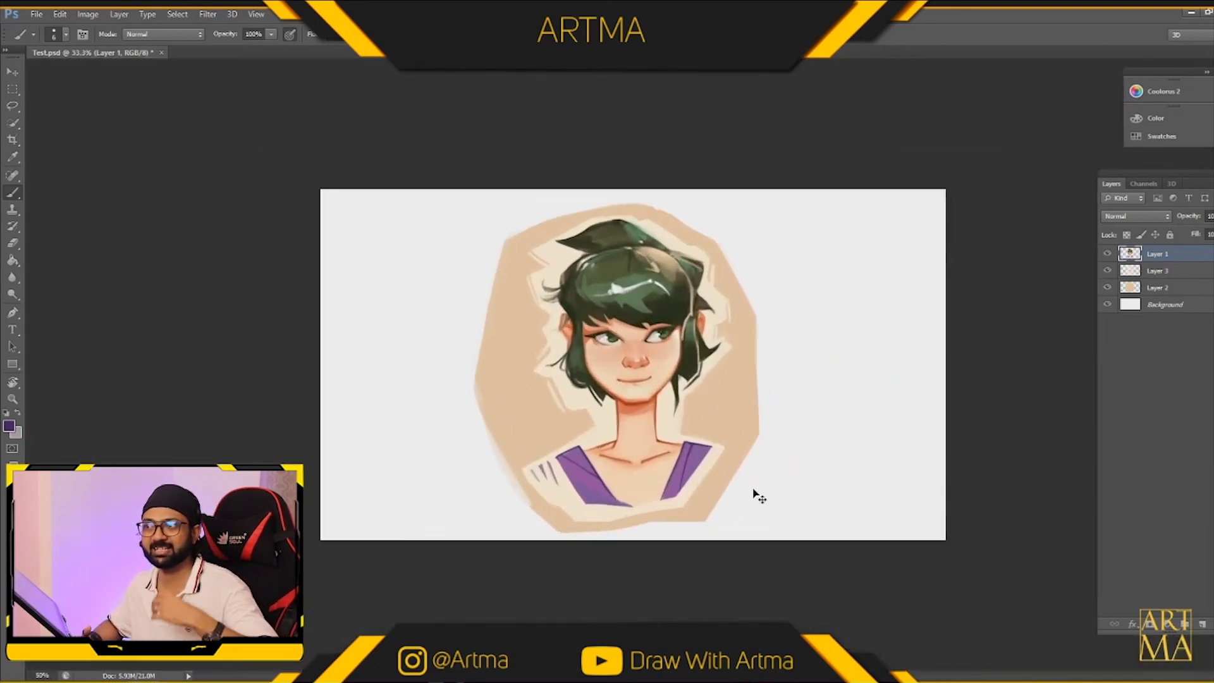
key(ctrl+plus)
key(ctrl+plus)
key(ctrl+plus)
key(ctrl+s)
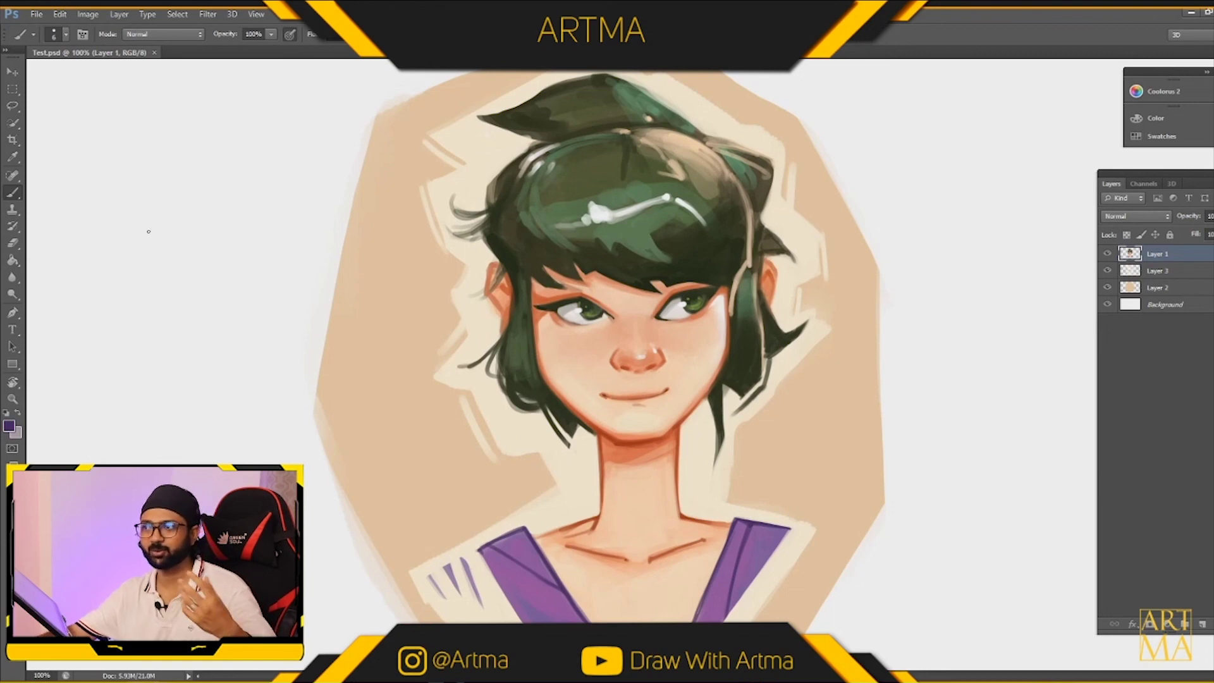
Examine the overall portrait at several zoom levels to judge the finished face, hair and straps.
key(ctrl+minus)
key(ctrl+minus)
key(ctrl+minus)
key(ctrl+plus)
key(ctrl+plus)
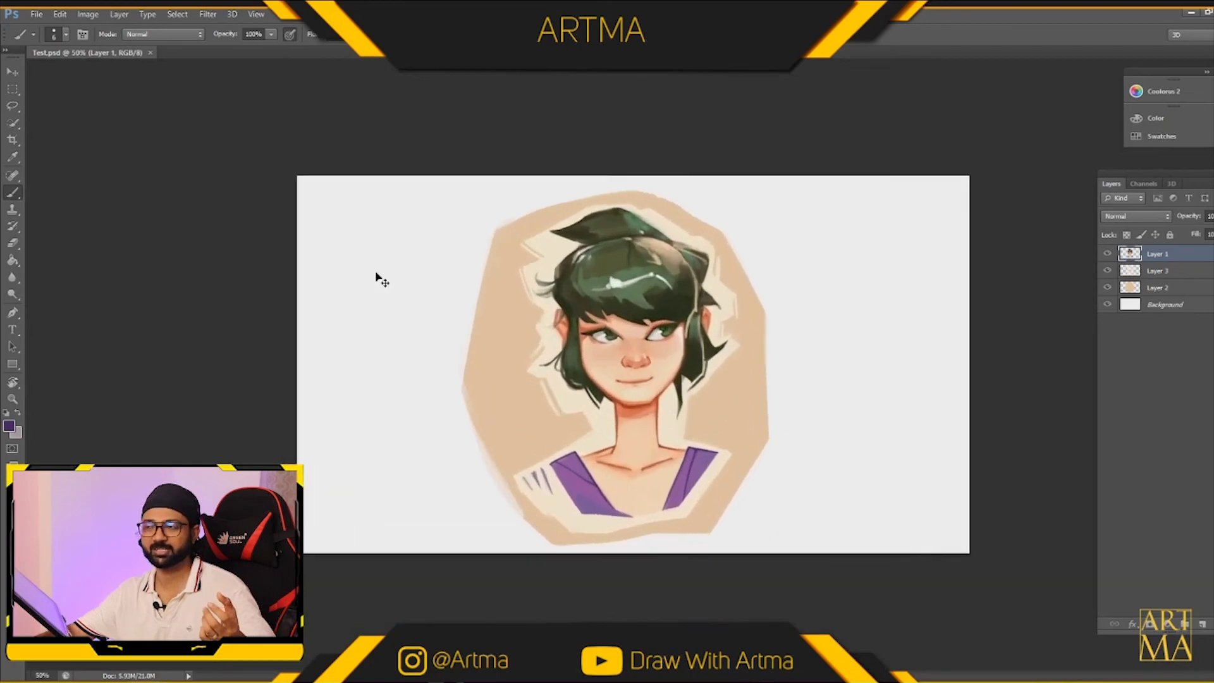
key(ctrl+plus)
key(ctrl+minus)
key(ctrl+plus)
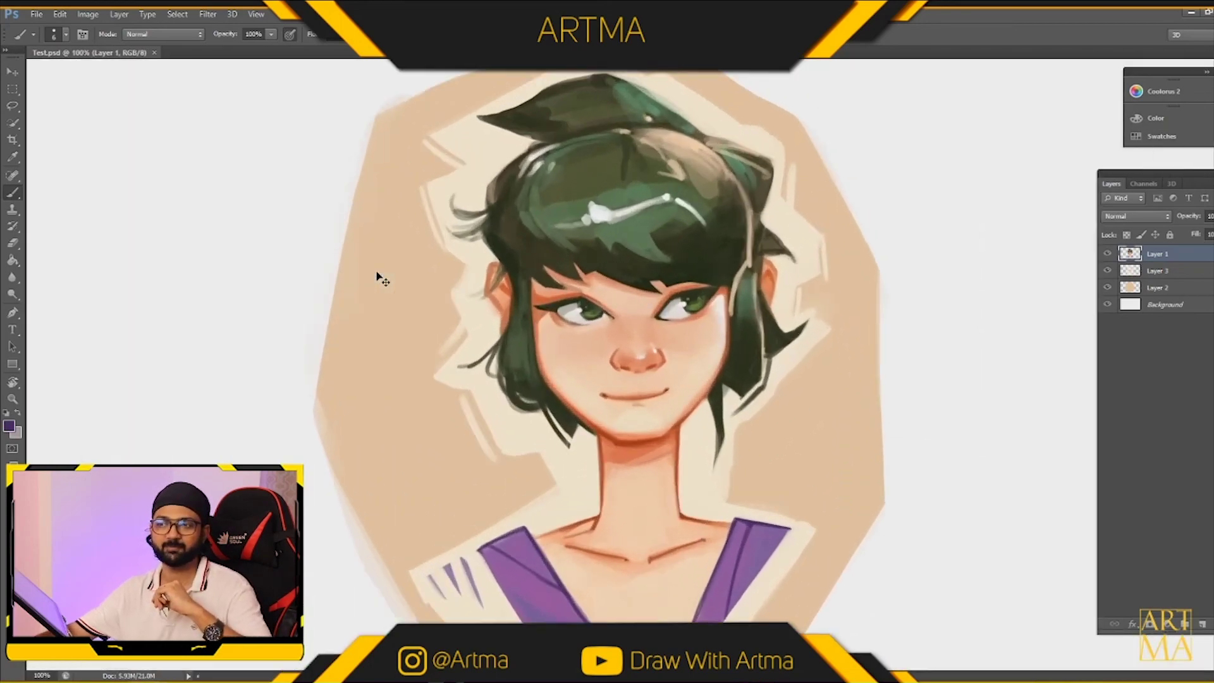